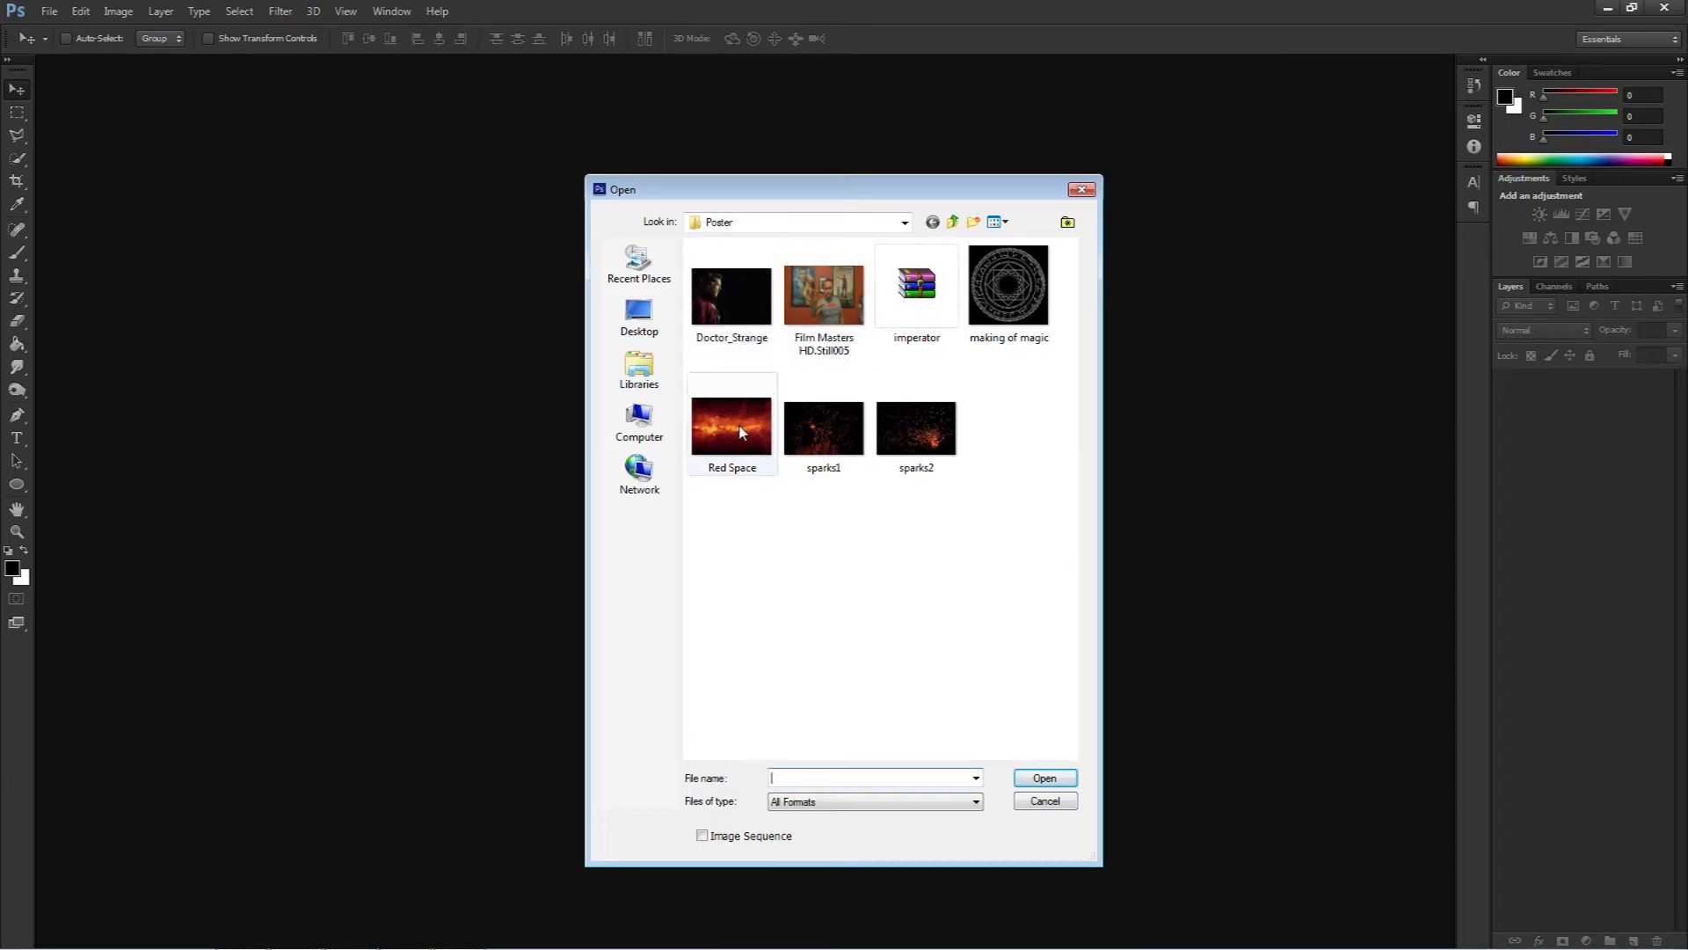
- Open Doctor_Strange, Film Masters HD.Still005, making of magic, Red Space, sparks1 and sparks2 from the Poster folder together
{"action": "left_click", "coordinate": [738, 431]}
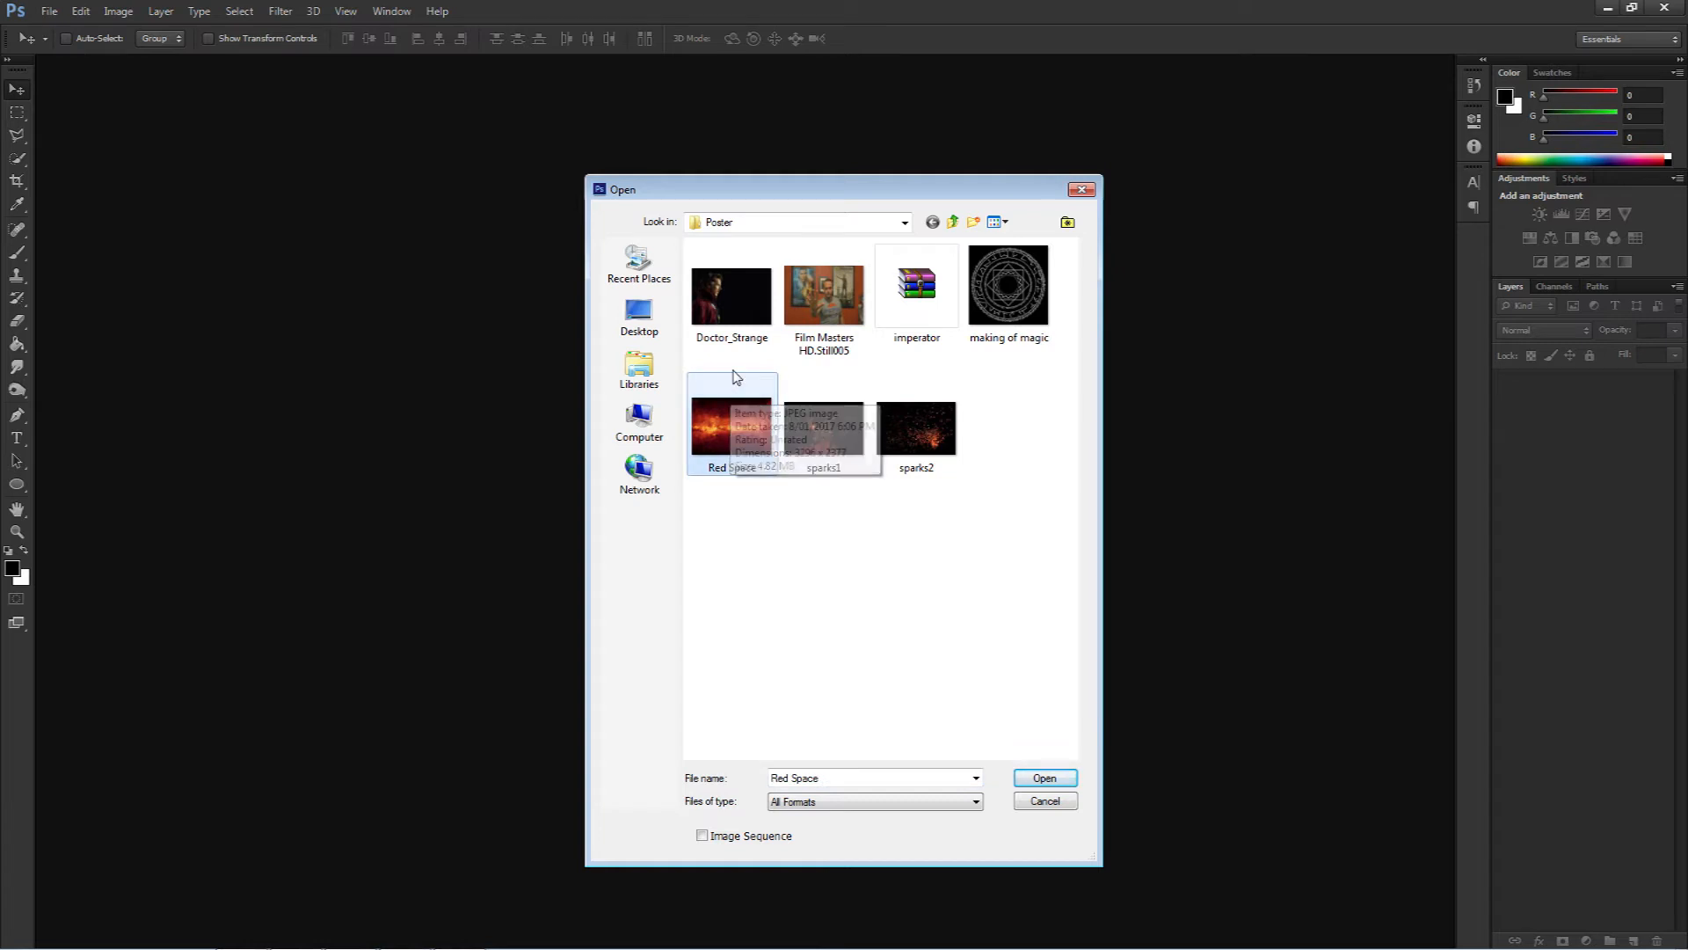
{"action": "left_click", "coordinate": [728, 314], "text": "ctrl"}
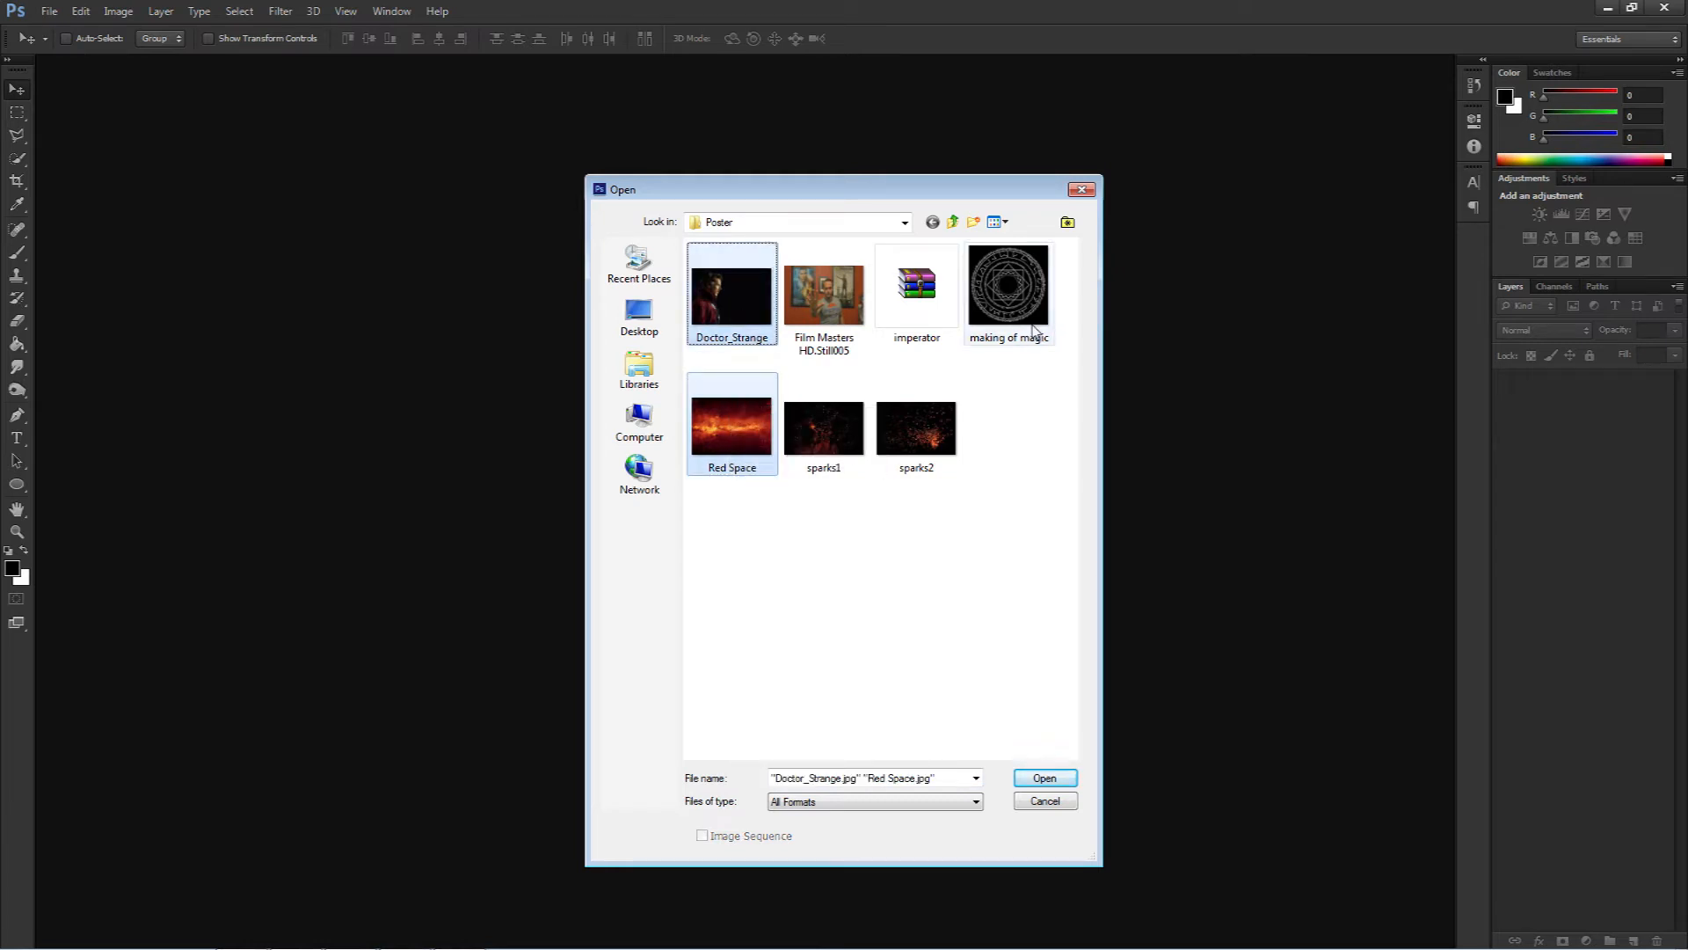
{"action": "left_click", "coordinate": [1005, 287], "text": "ctrl"}
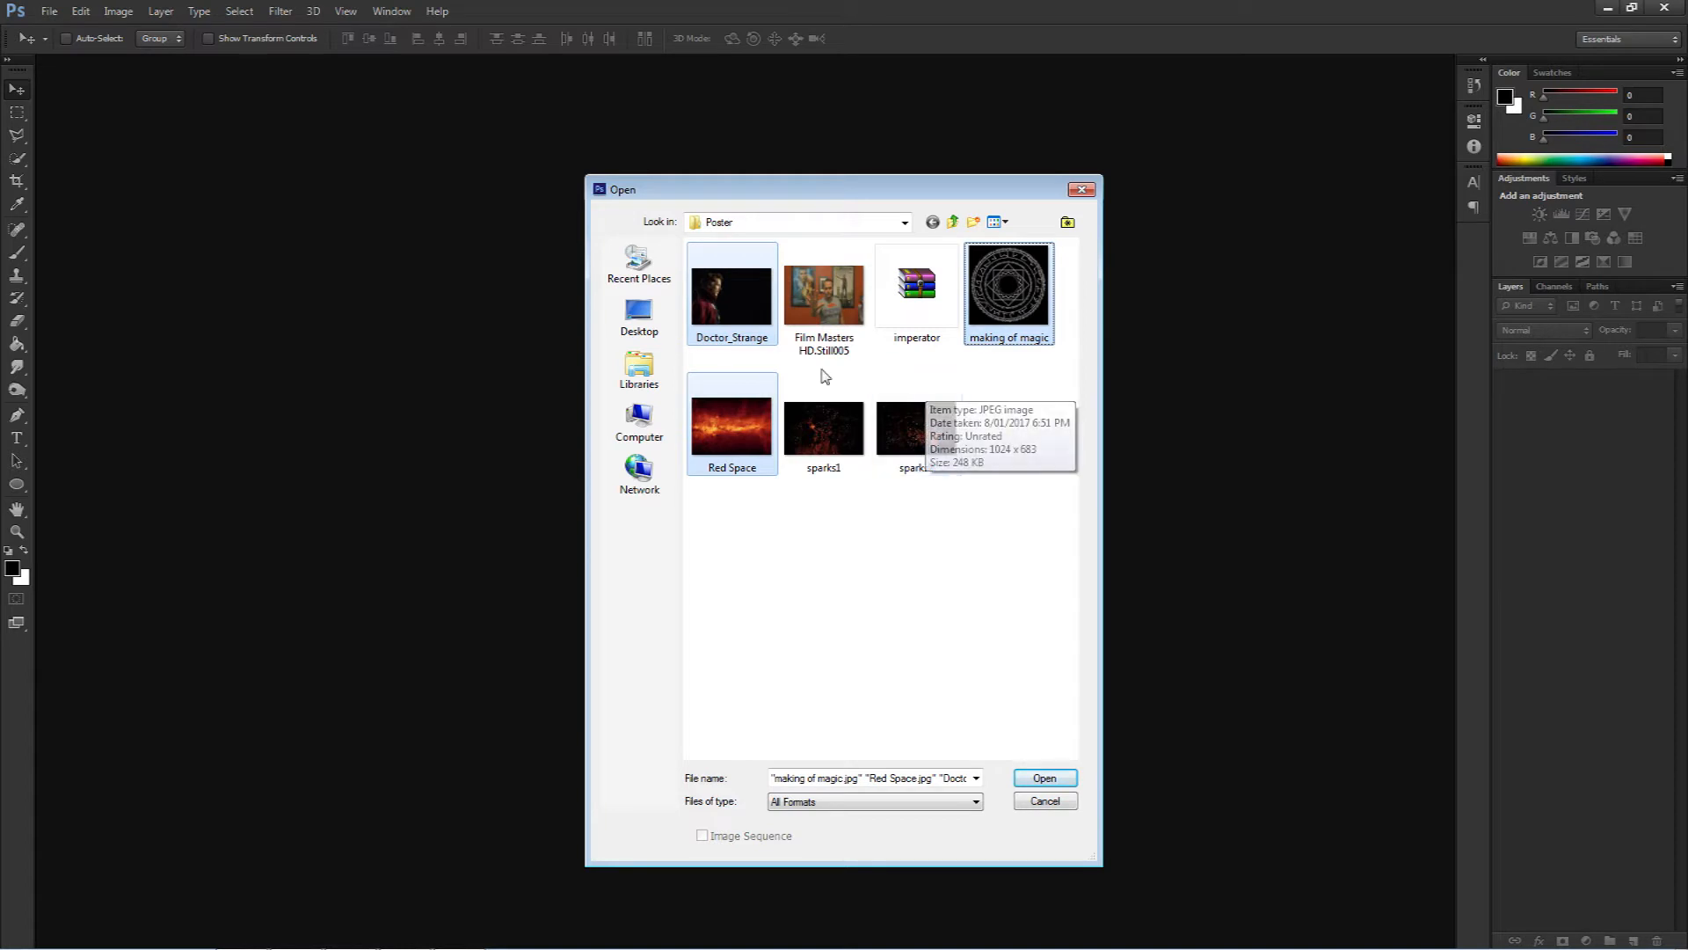
{"action": "left_click", "coordinate": [829, 414], "text": "ctrl"}
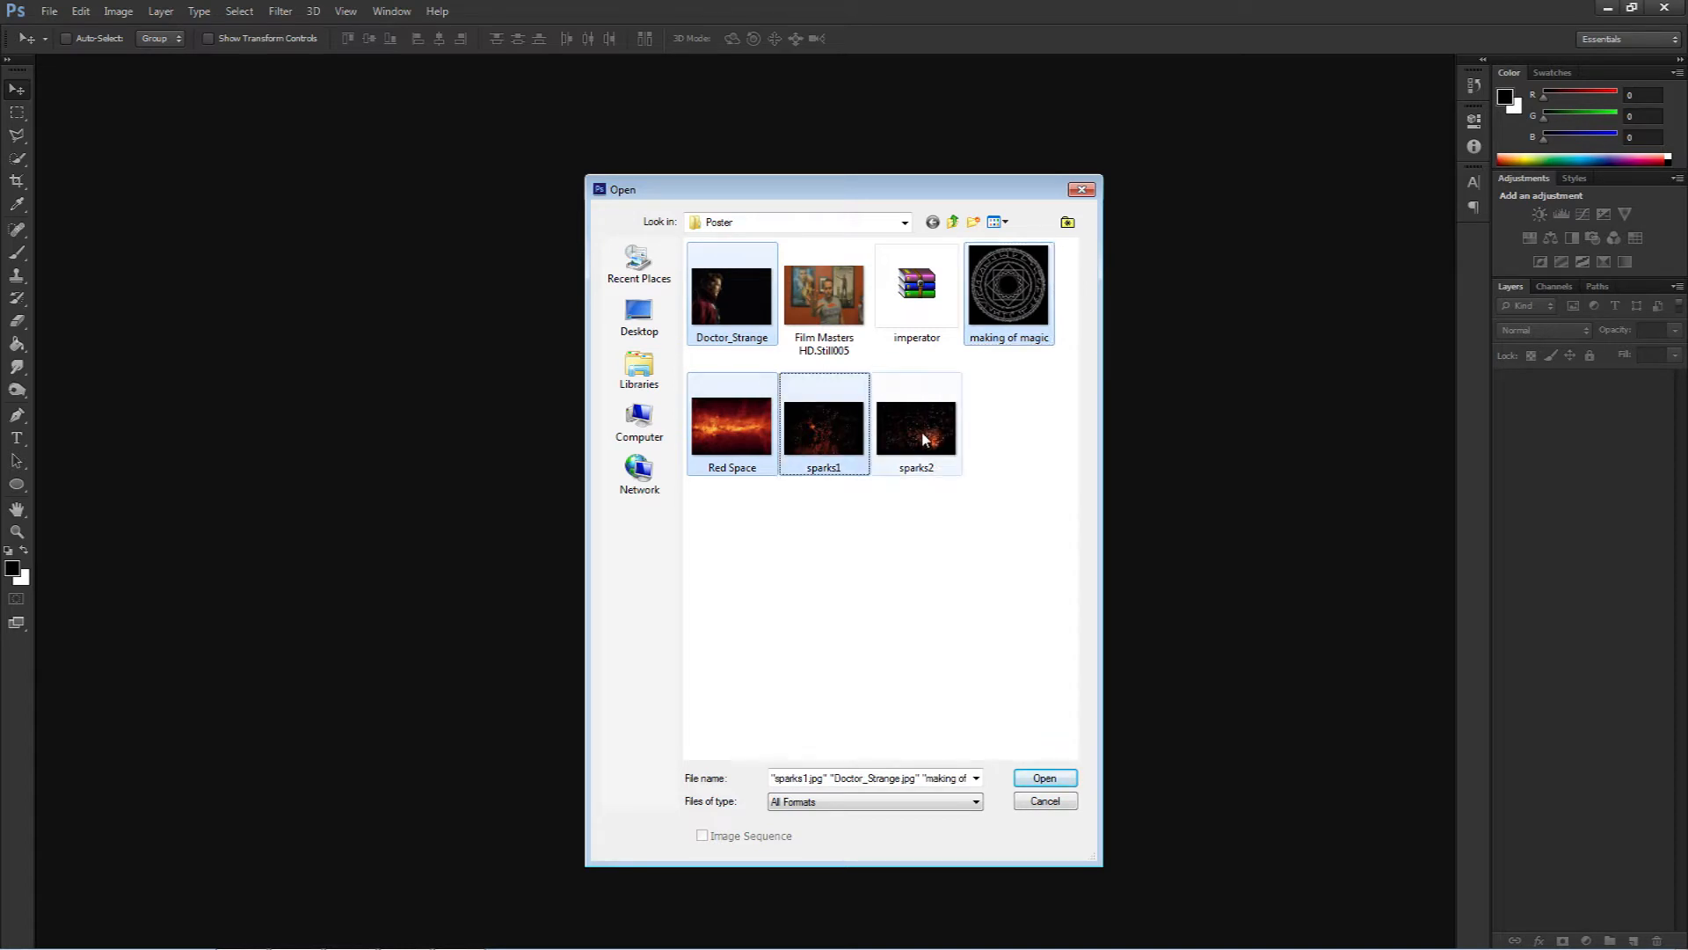
{"action": "left_click", "coordinate": [923, 437], "text": "ctrl"}
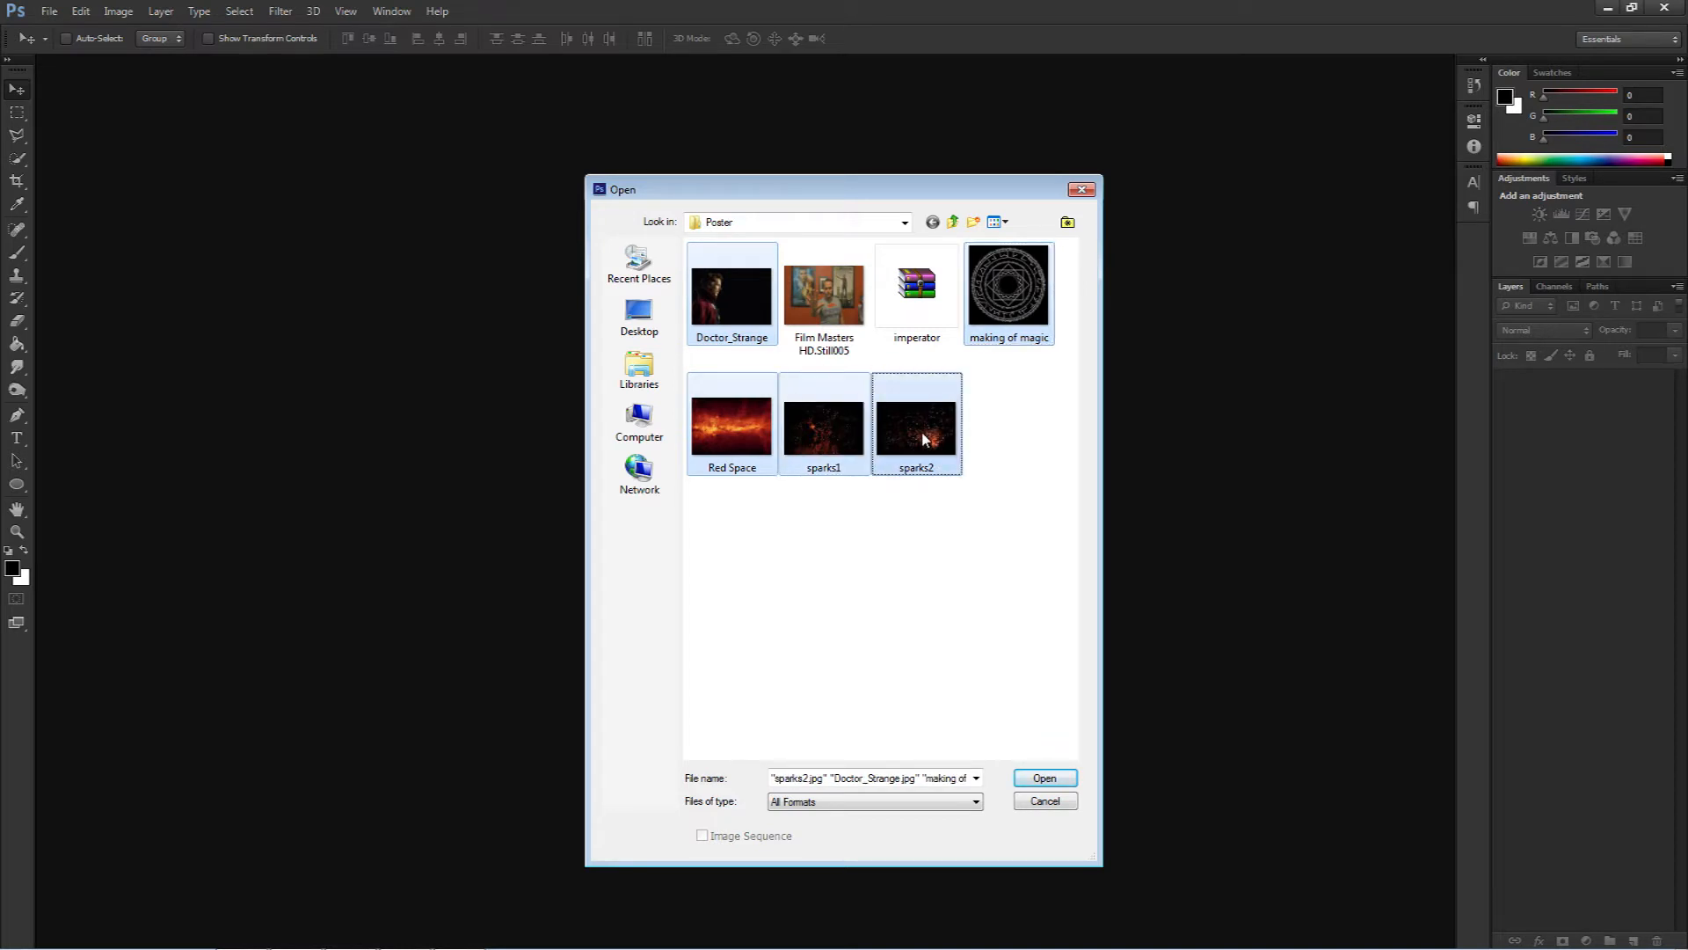
{"action": "left_click", "coordinate": [836, 314], "text": "ctrl"}
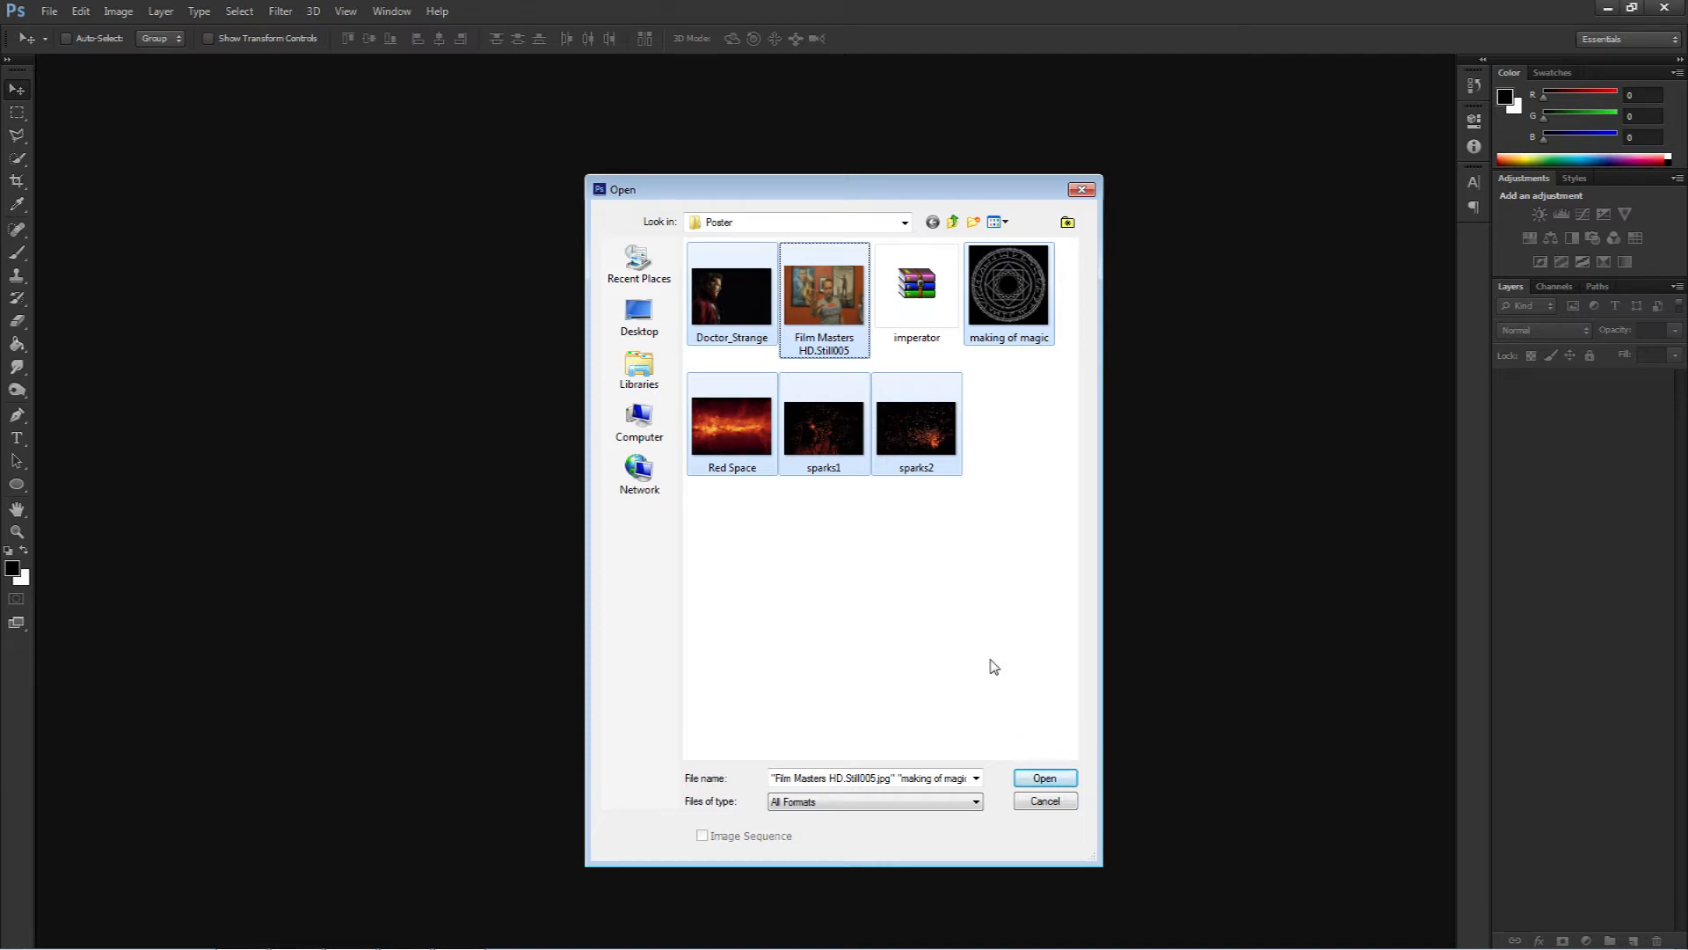
{"action": "left_click", "coordinate": [1038, 774]}
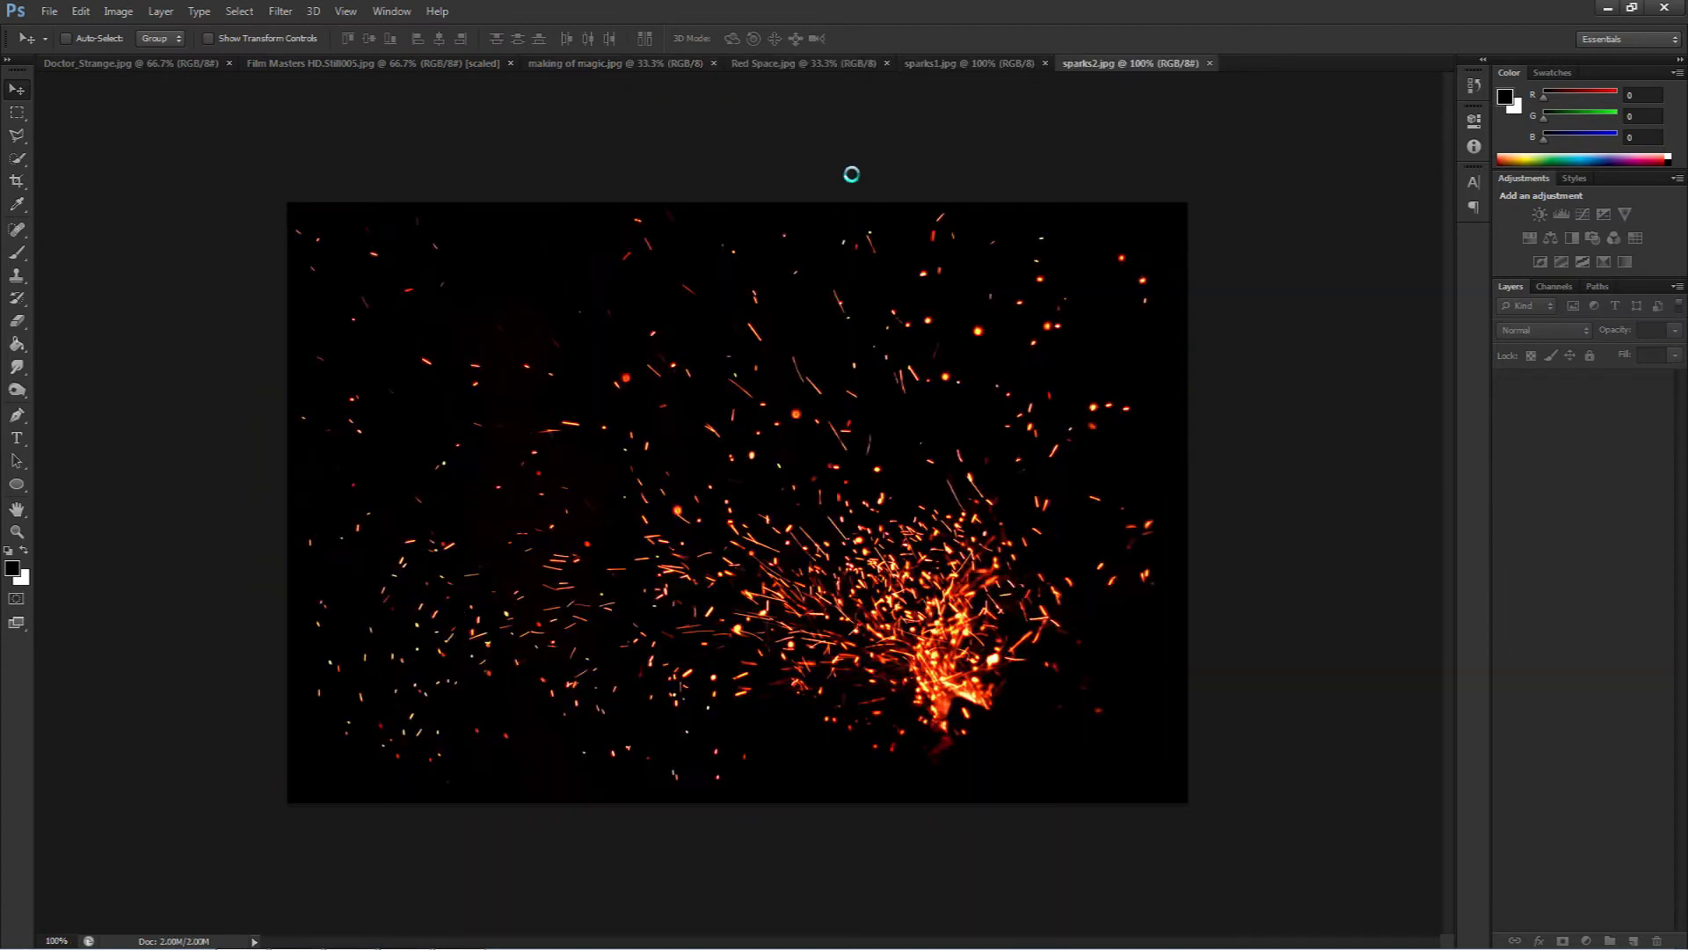
- Look through the opened source images one by one, ending on Doctor_Strange.jpg
{"action": "left_click", "coordinate": [945, 64]}
{"action": "left_click", "coordinate": [810, 66]}
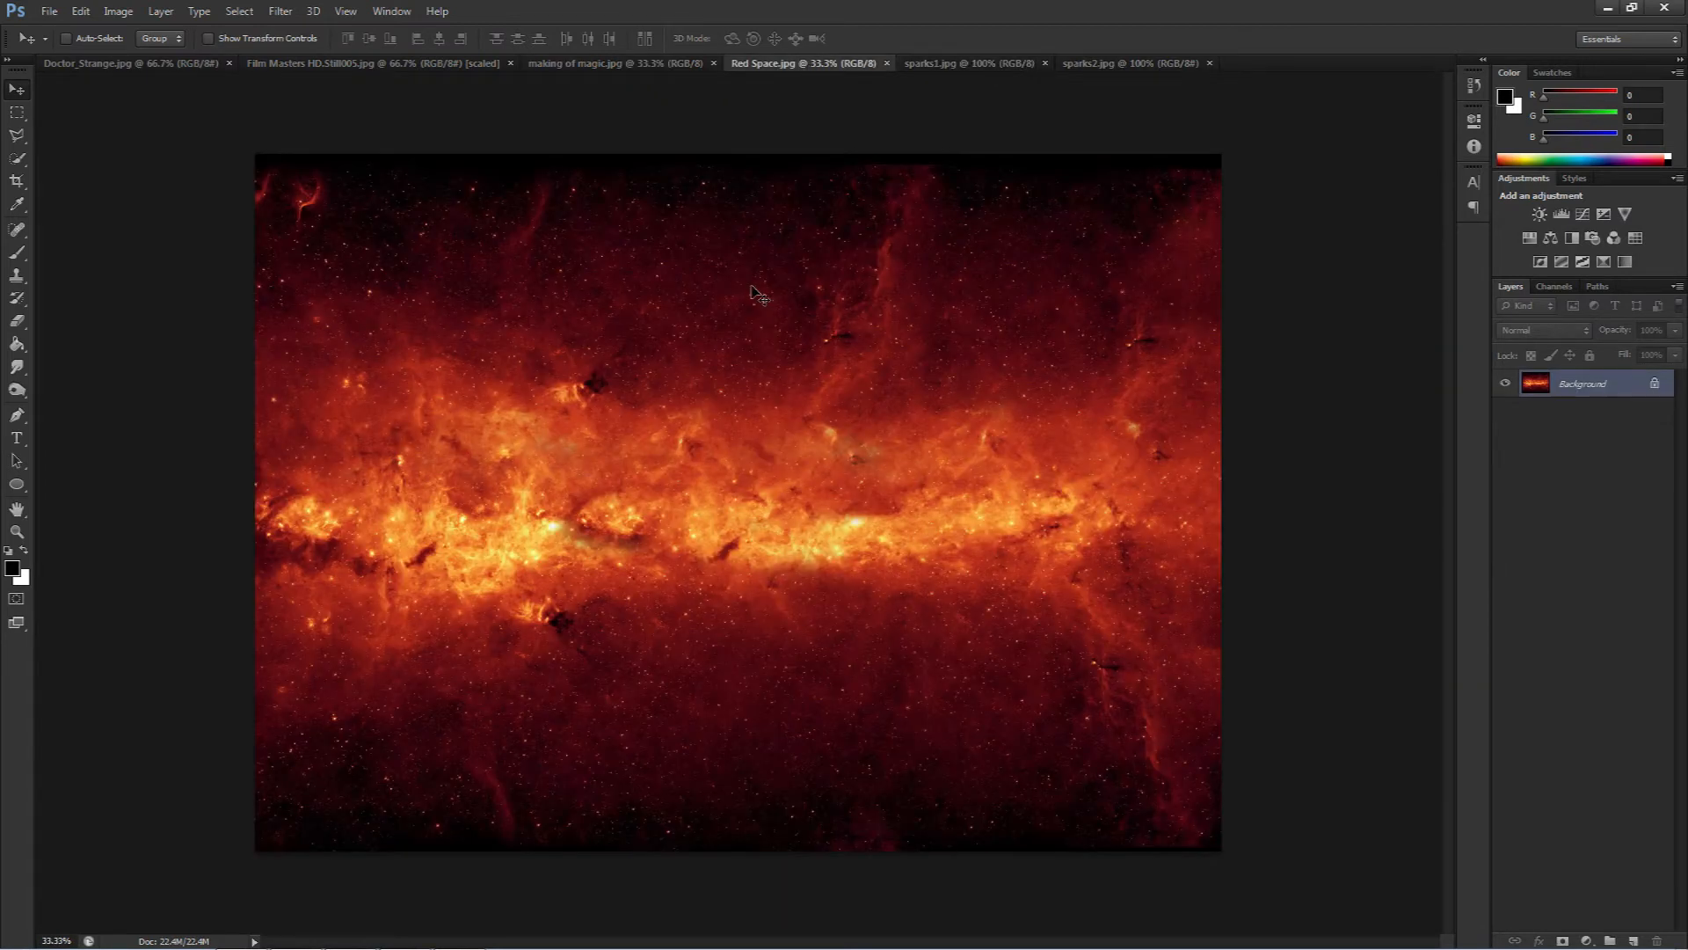
{"action": "left_click", "coordinate": [638, 67]}
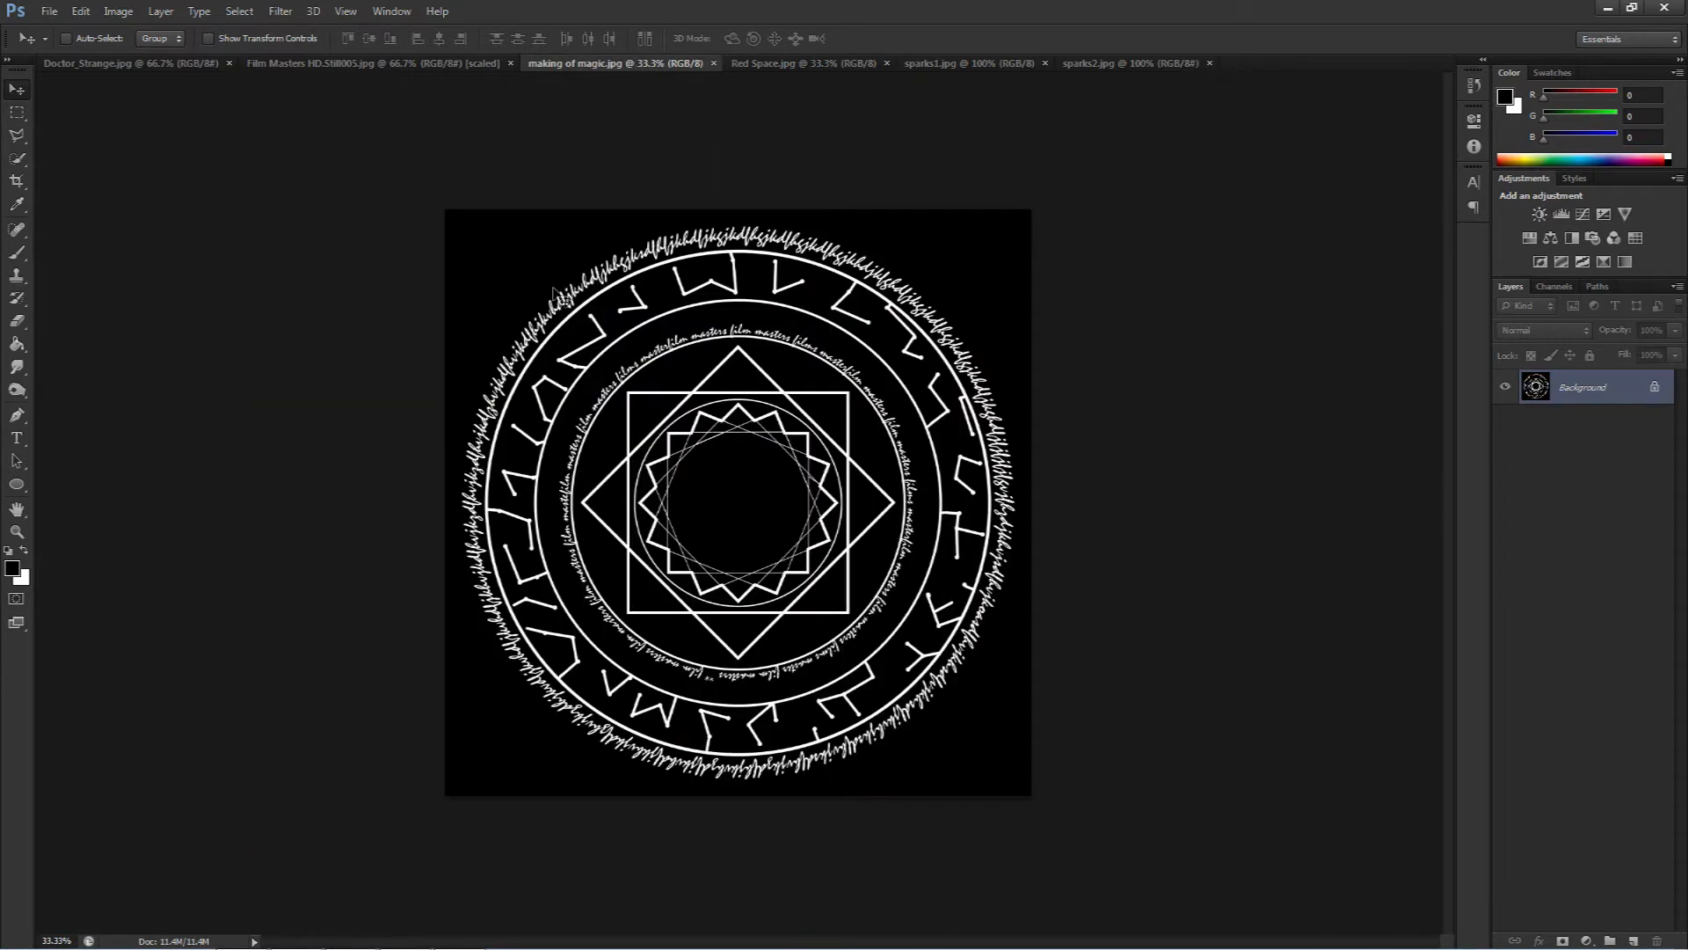
{"action": "left_click", "coordinate": [413, 62]}
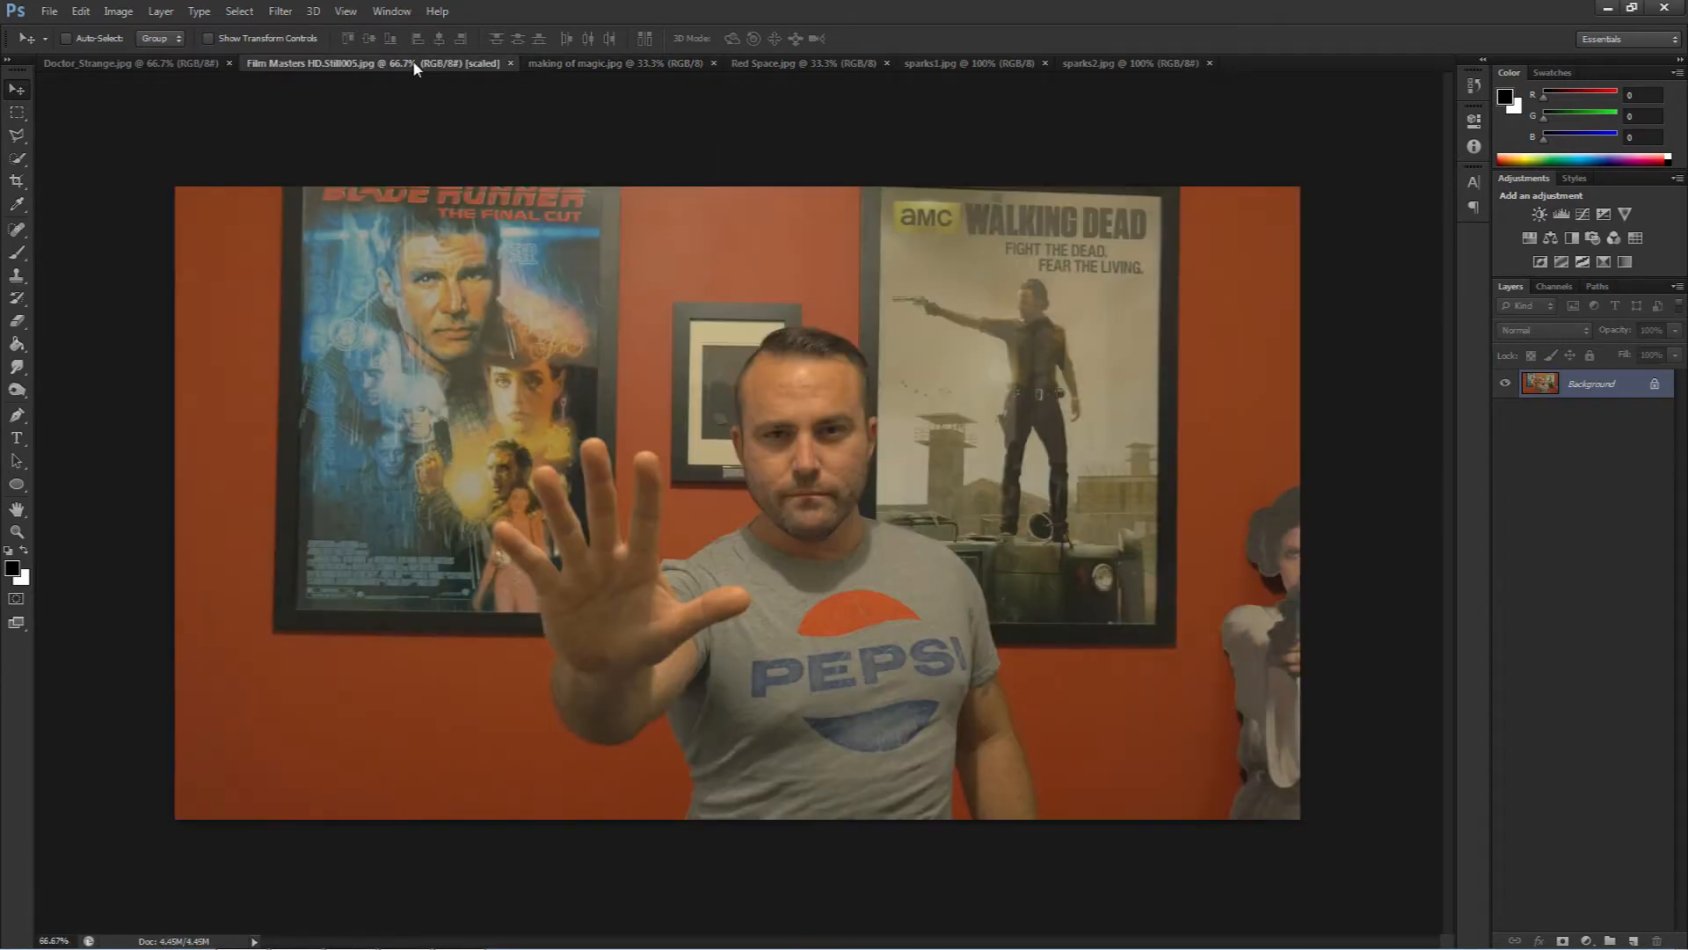
{"action": "left_click", "coordinate": [201, 67]}
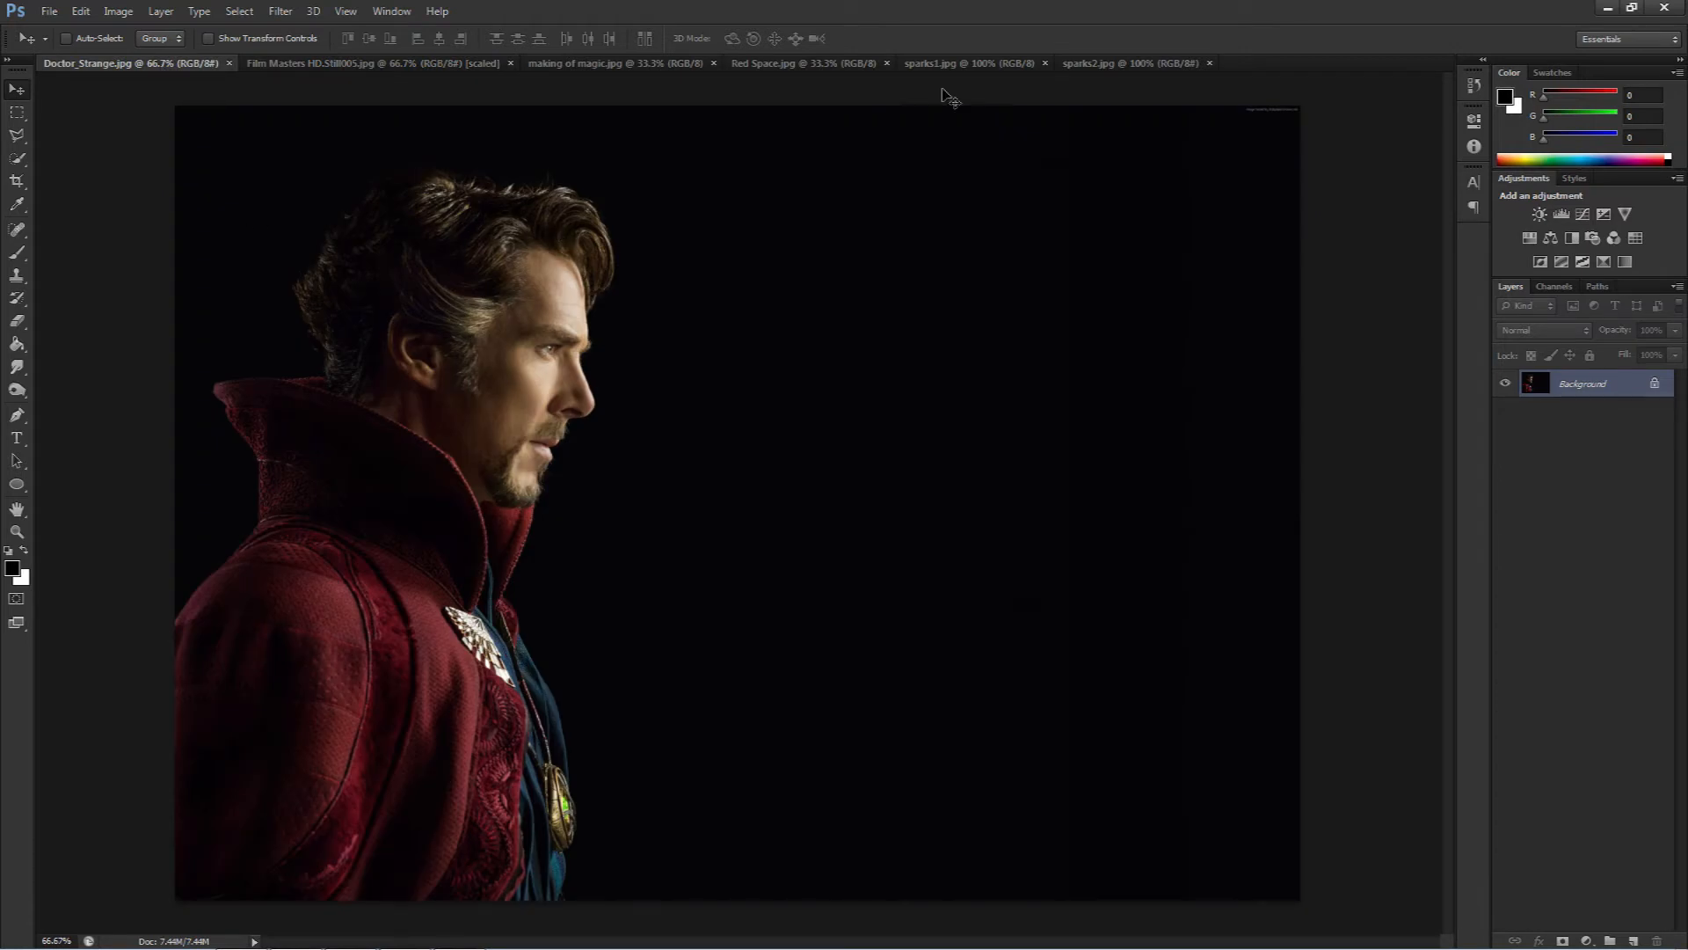
- Rotate the whole Red Space.jpg image 90° clockwise into portrait orientation
{"action": "left_click", "coordinate": [765, 67]}
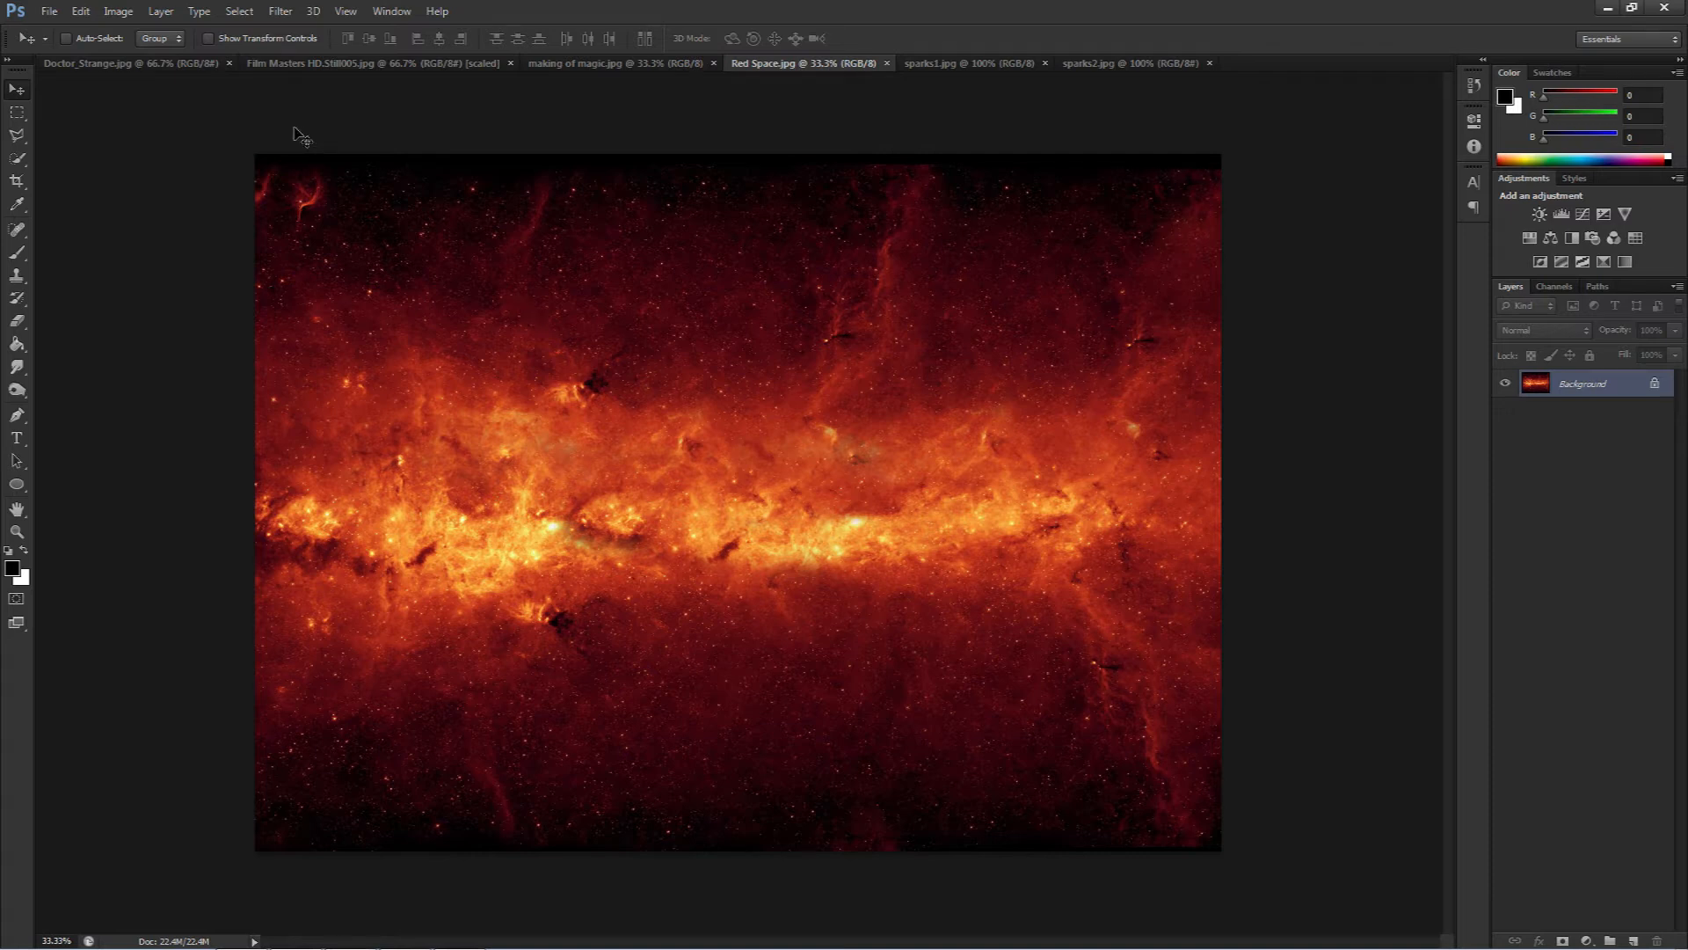
{"action": "left_click", "coordinate": [87, 17]}
{"action": "mouse_move", "coordinate": [103, 16]}
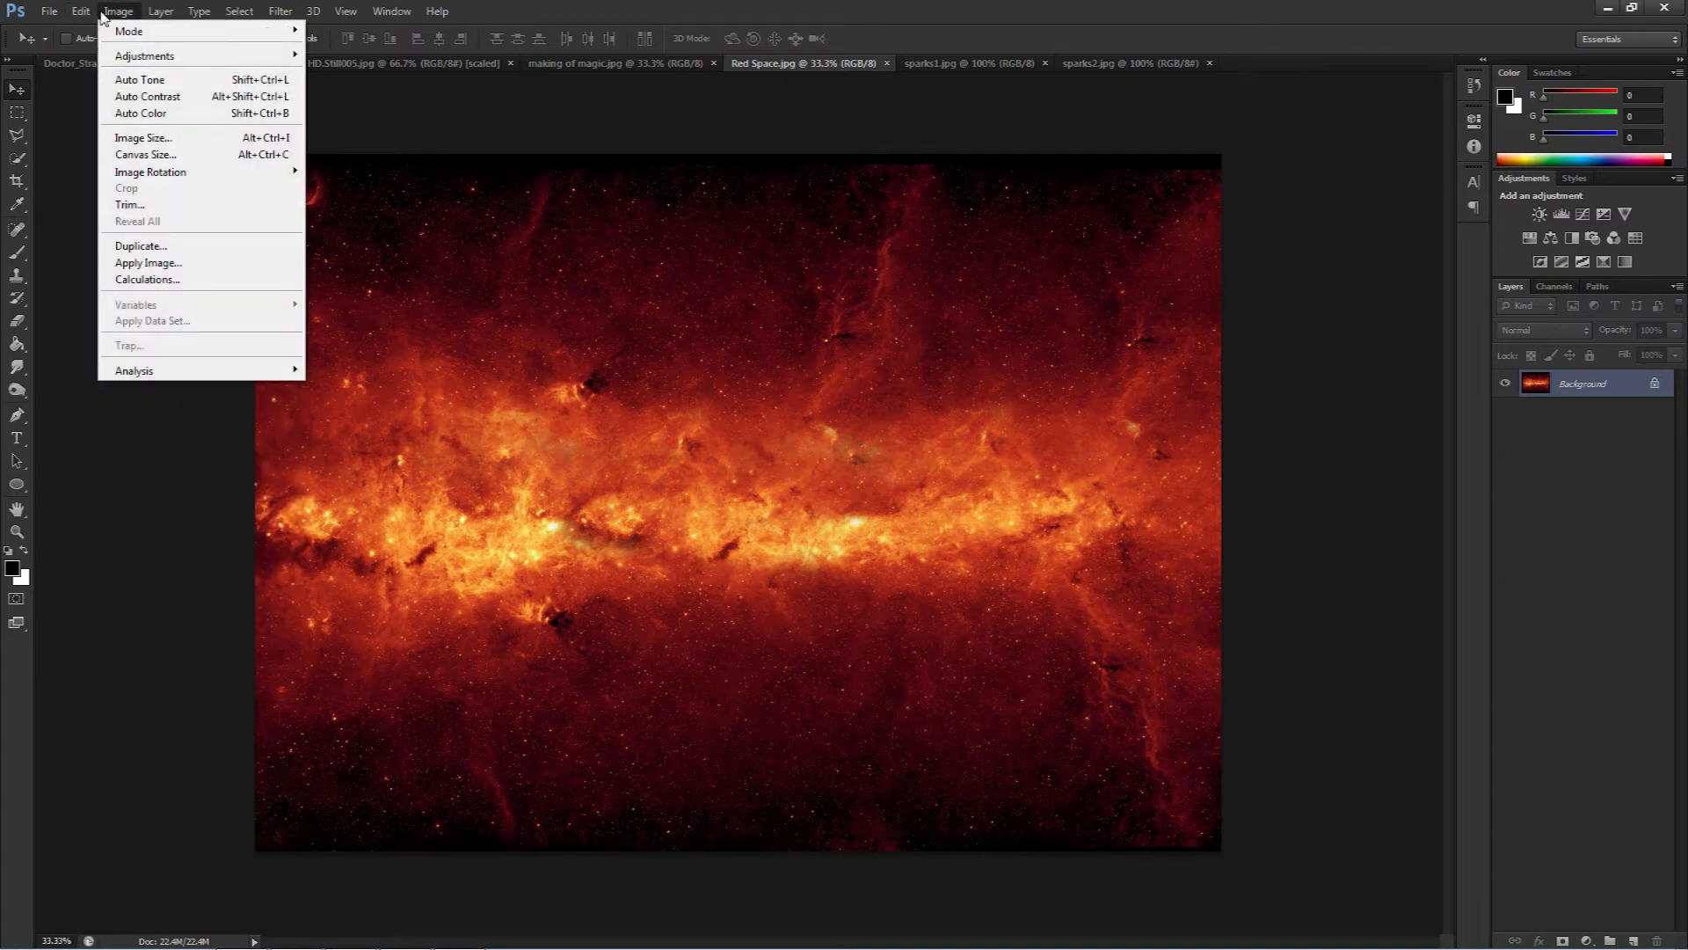
{"action": "mouse_move", "coordinate": [189, 172]}
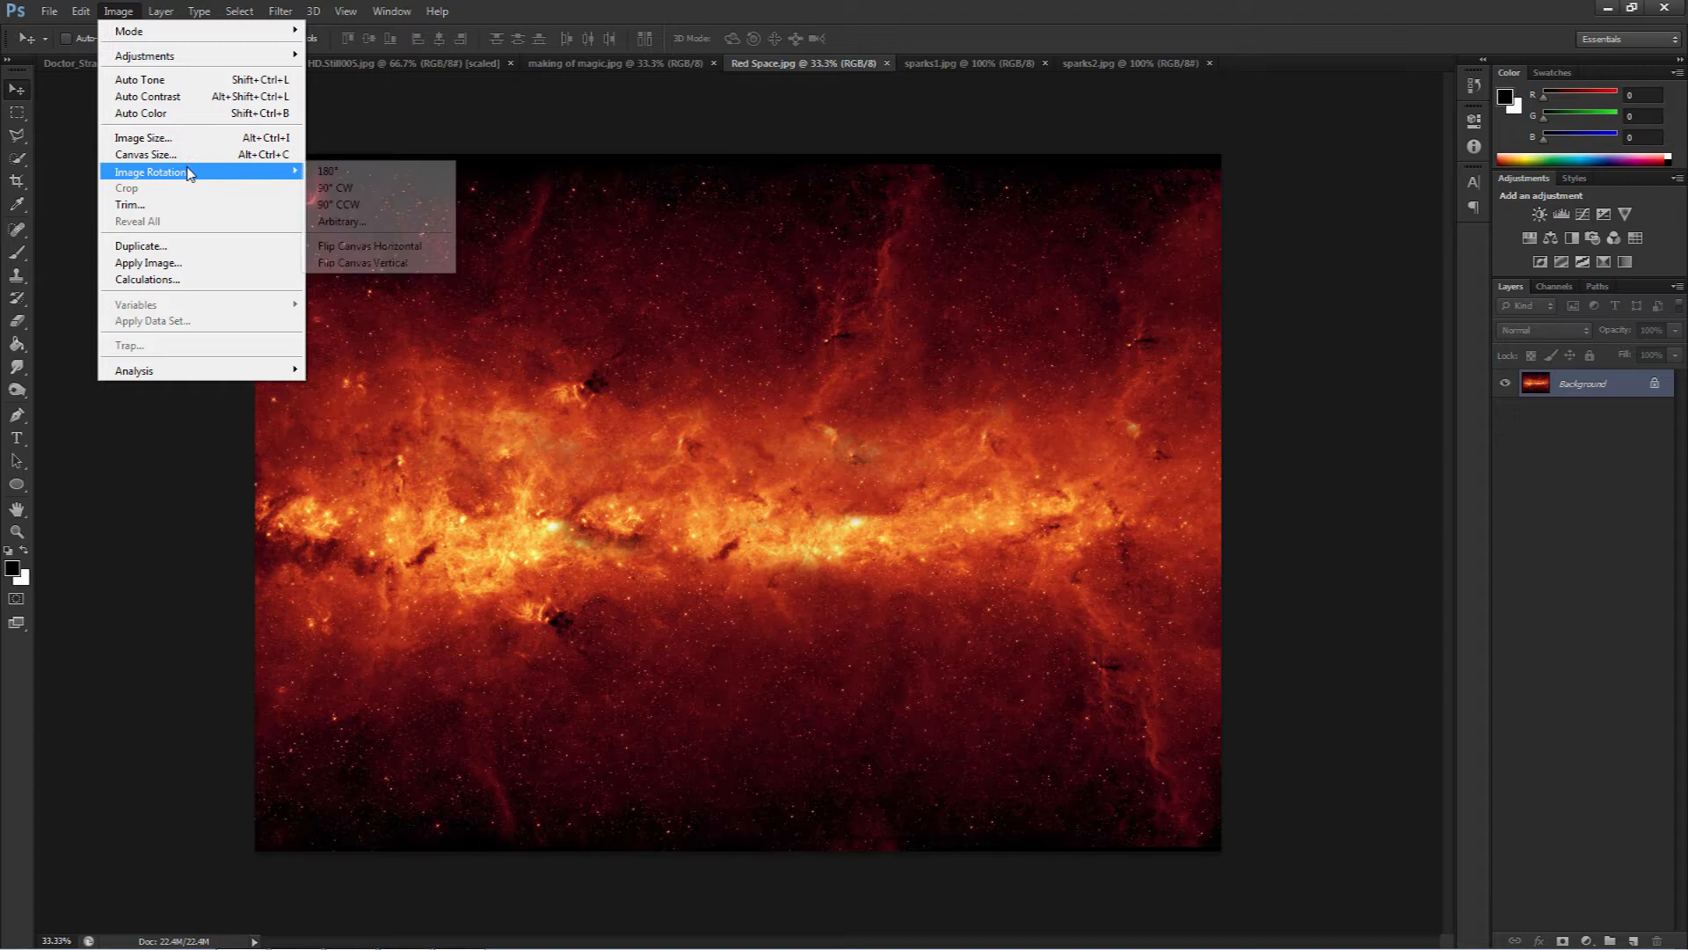
{"action": "left_click", "coordinate": [350, 191]}
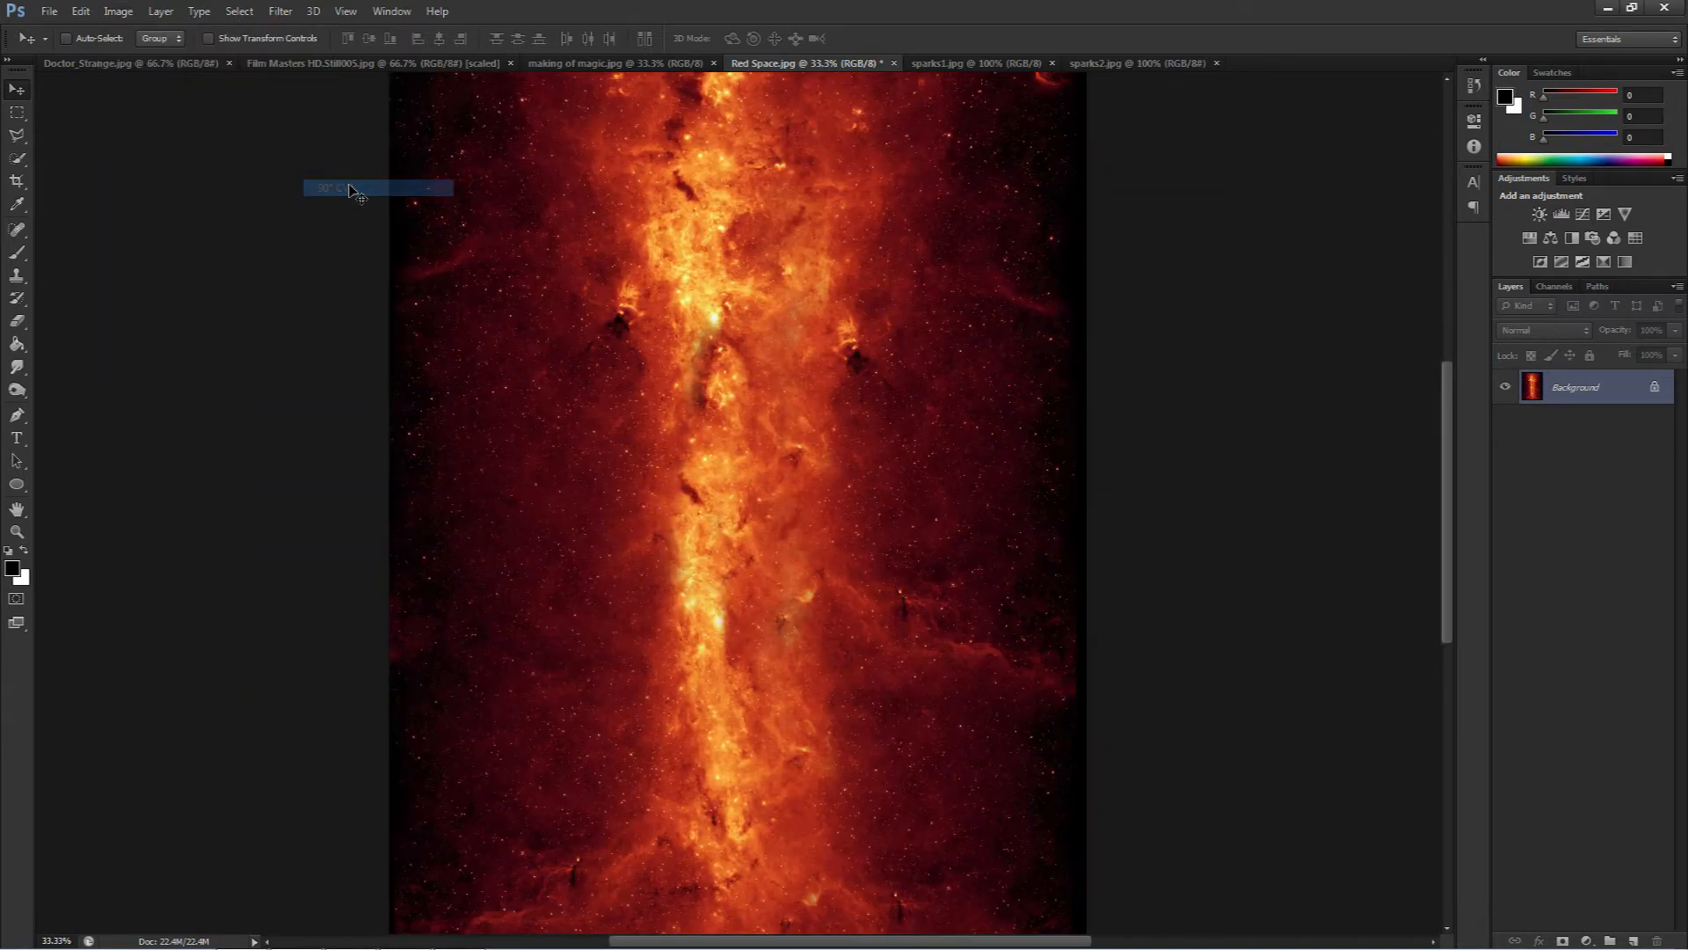
{"action": "key", "text": "z"}
{"action": "left_click", "coordinate": [827, 327], "text": "alt"}
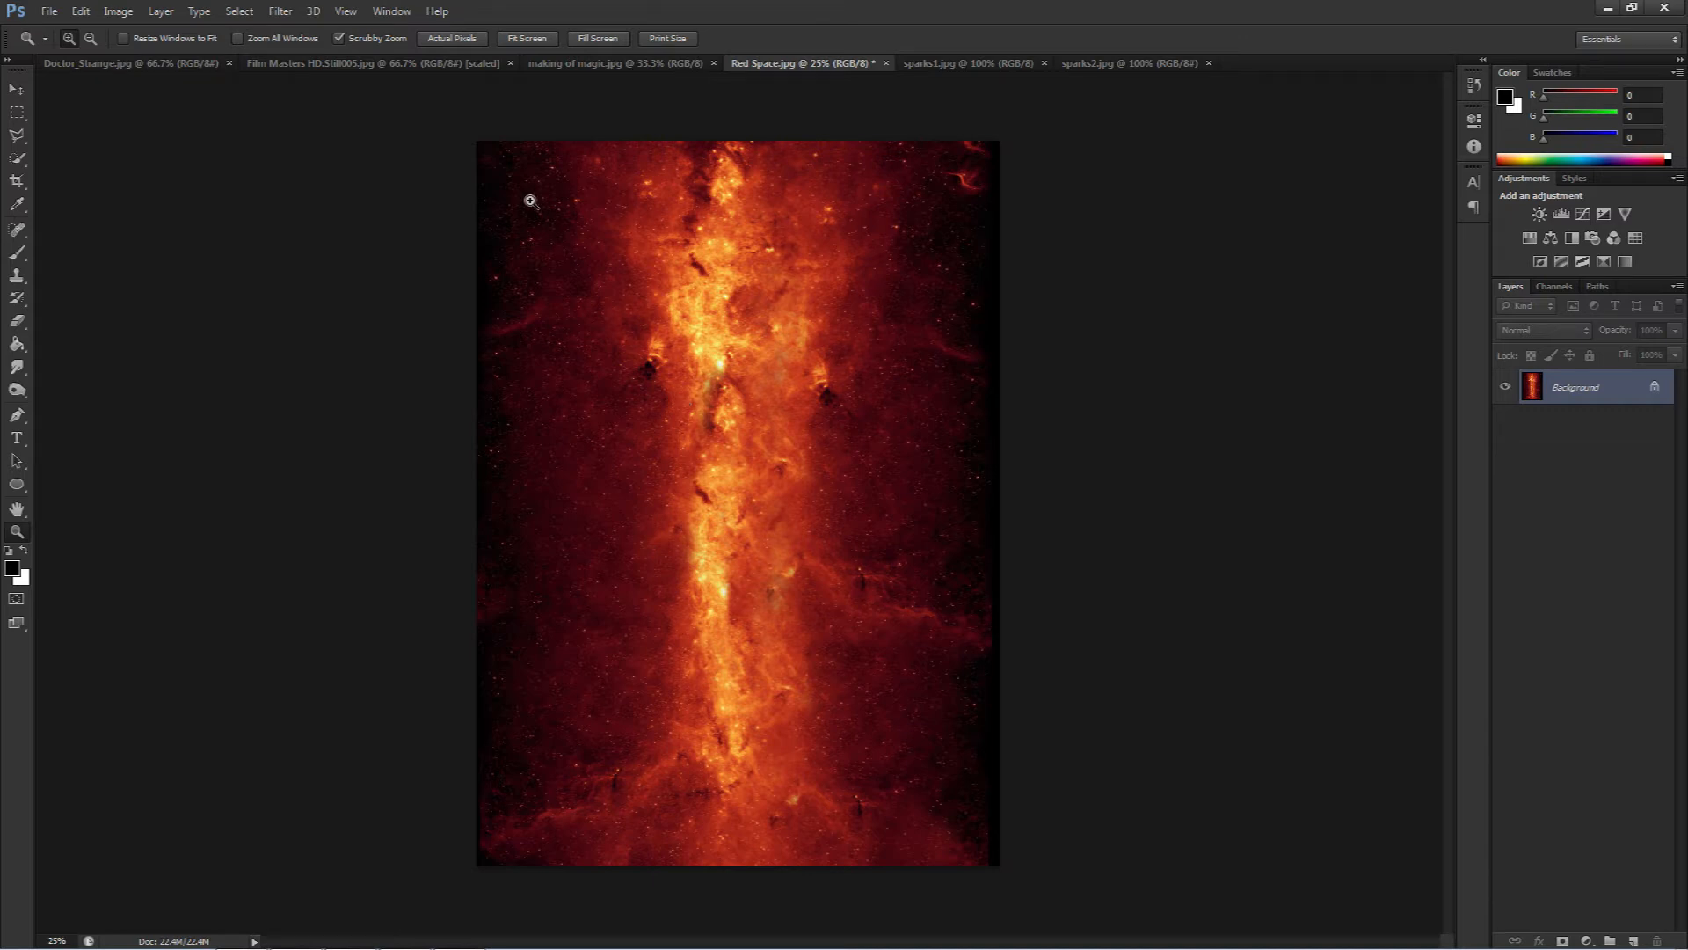
- Copy a rectangular area around the figure in Doctor_Strange.jpg and paste it into Red Space.jpg, slightly below the centre
{"action": "left_click", "coordinate": [176, 64]}
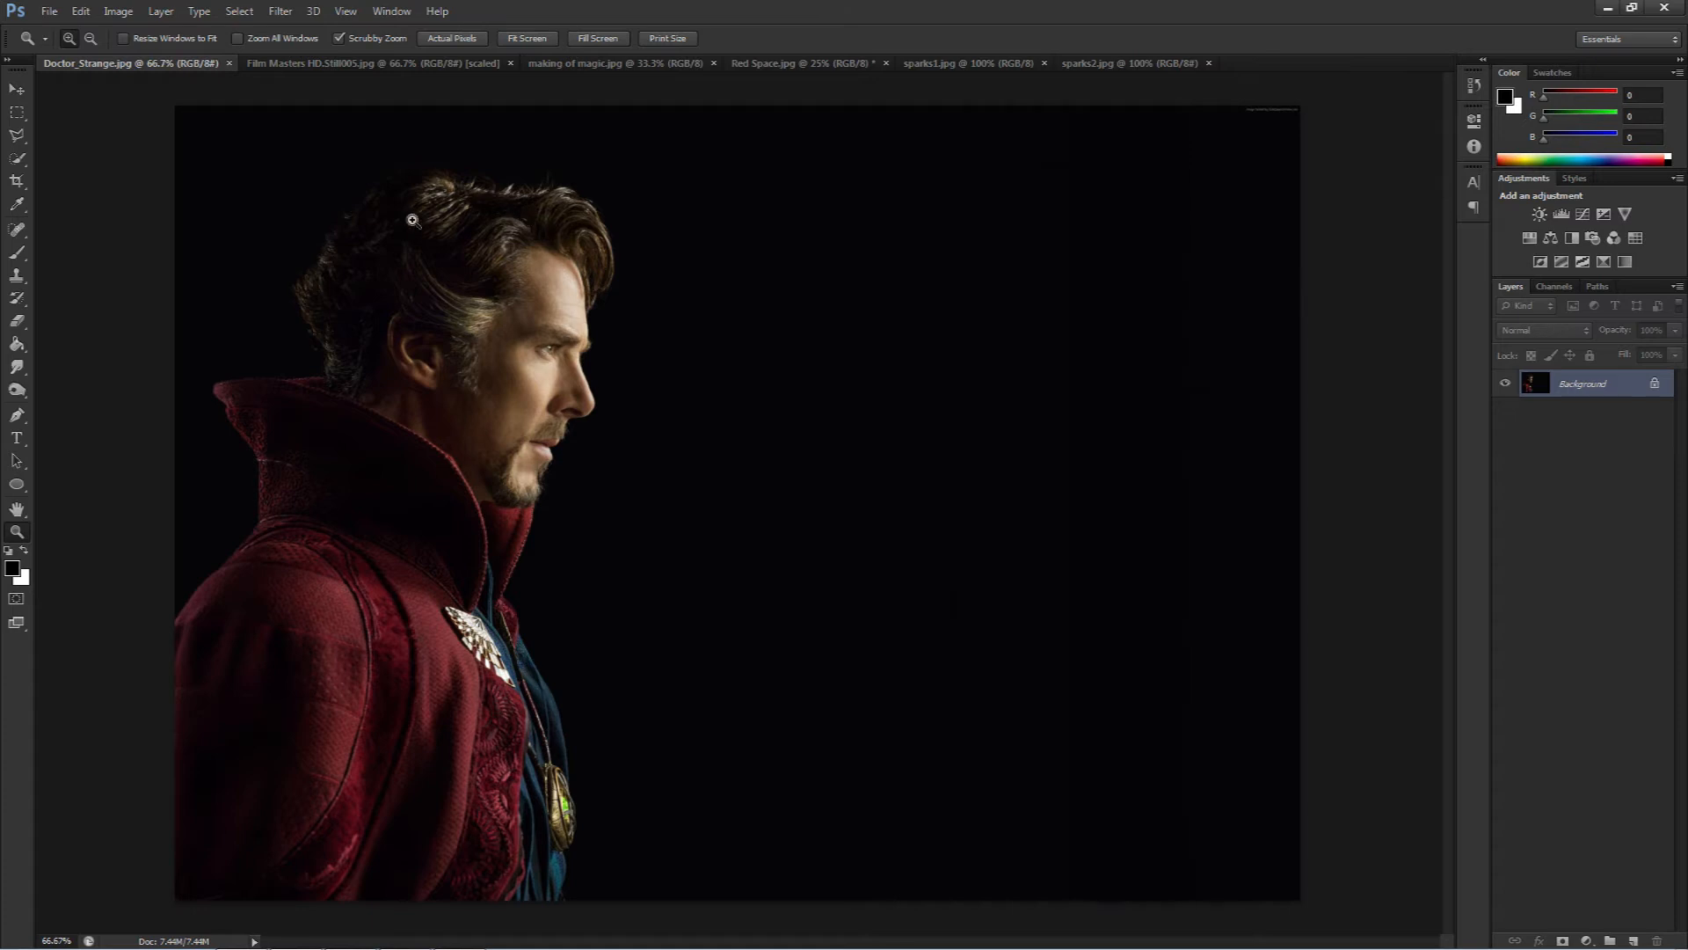
{"action": "left_click", "coordinate": [17, 112]}
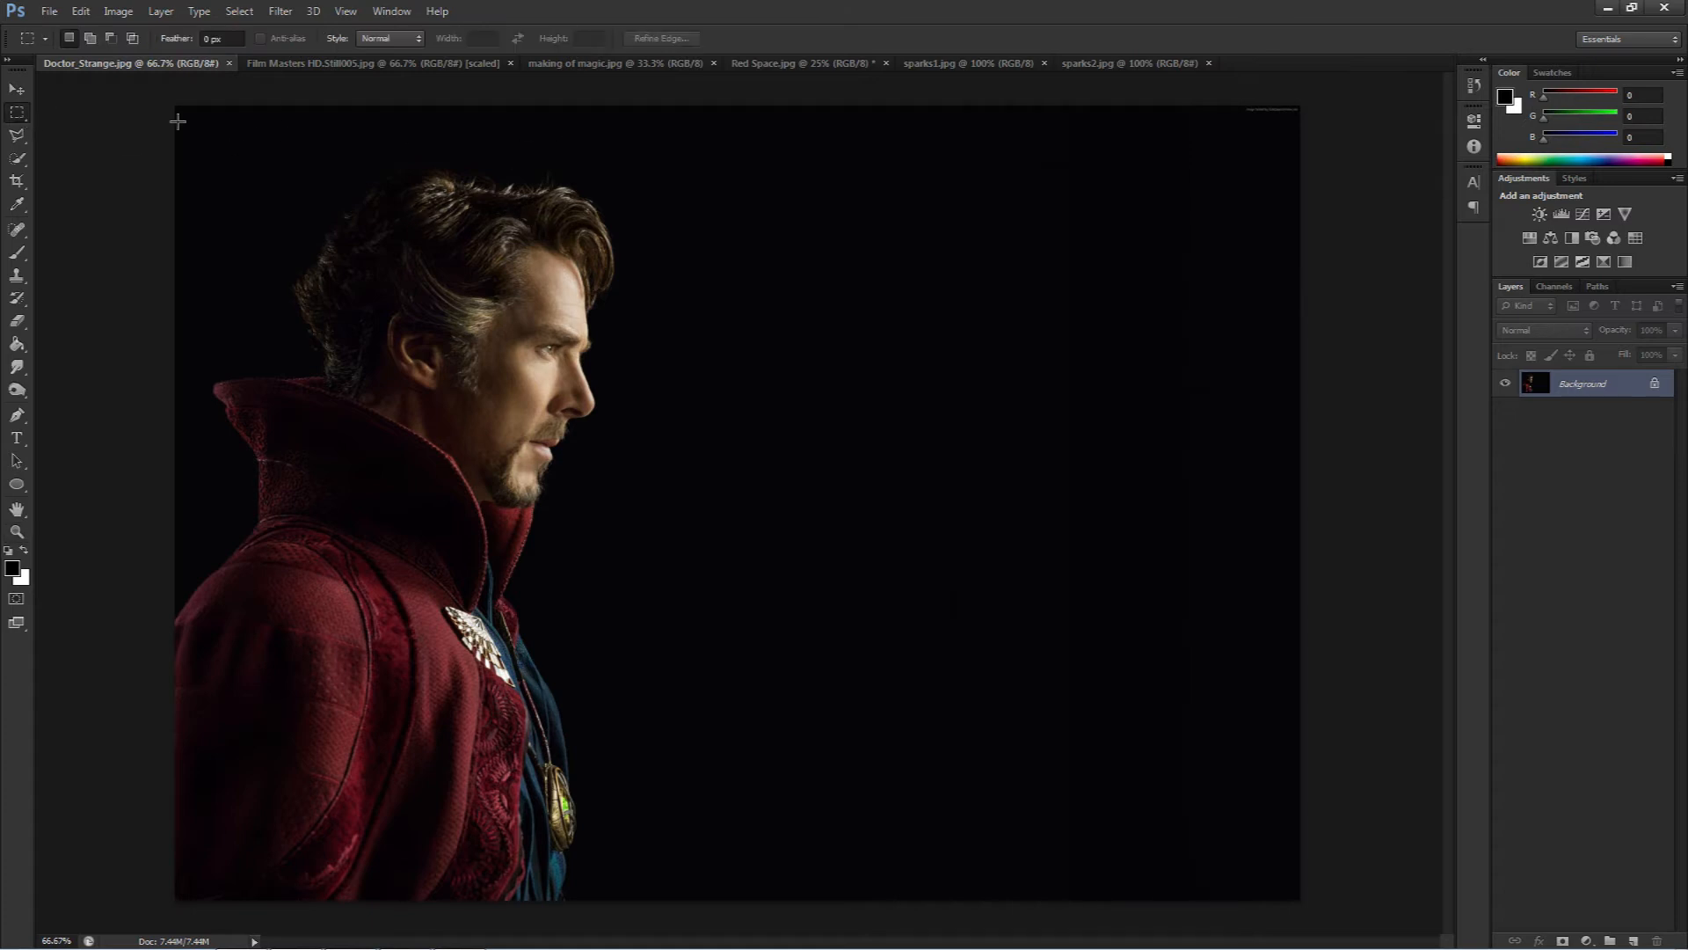
{"action": "left_click_drag", "start_coordinate": [642, 136], "coordinate": [164, 900]}
{"action": "left_click", "coordinate": [765, 67]}
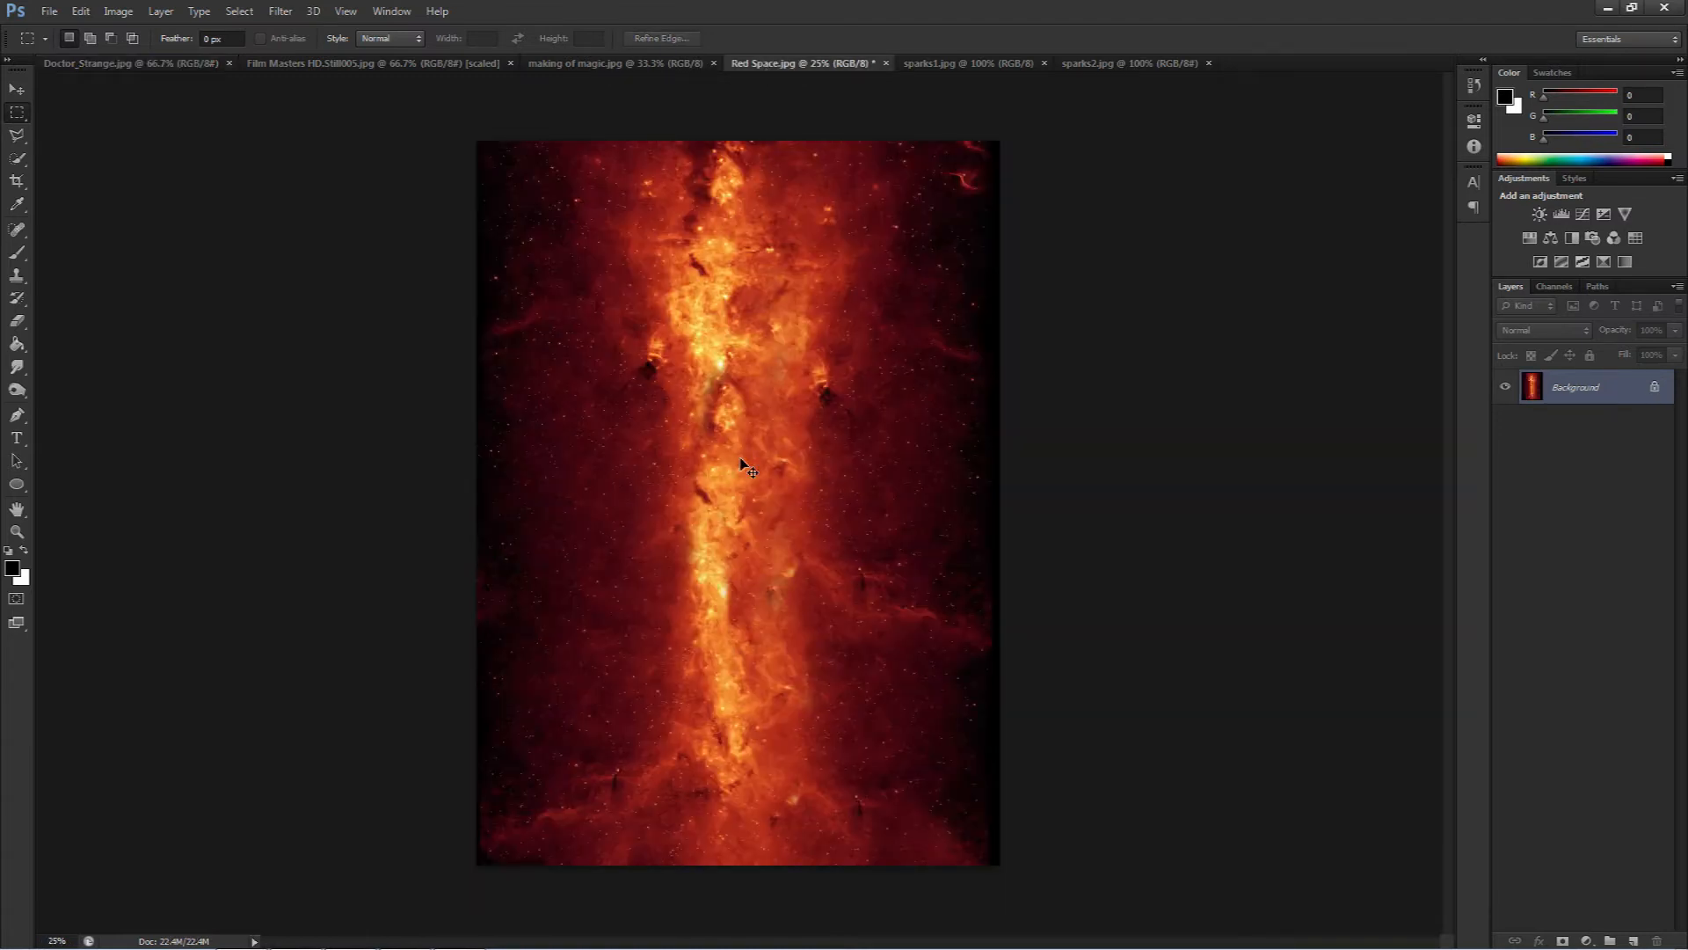
{"action": "key", "text": "ctrl+v"}
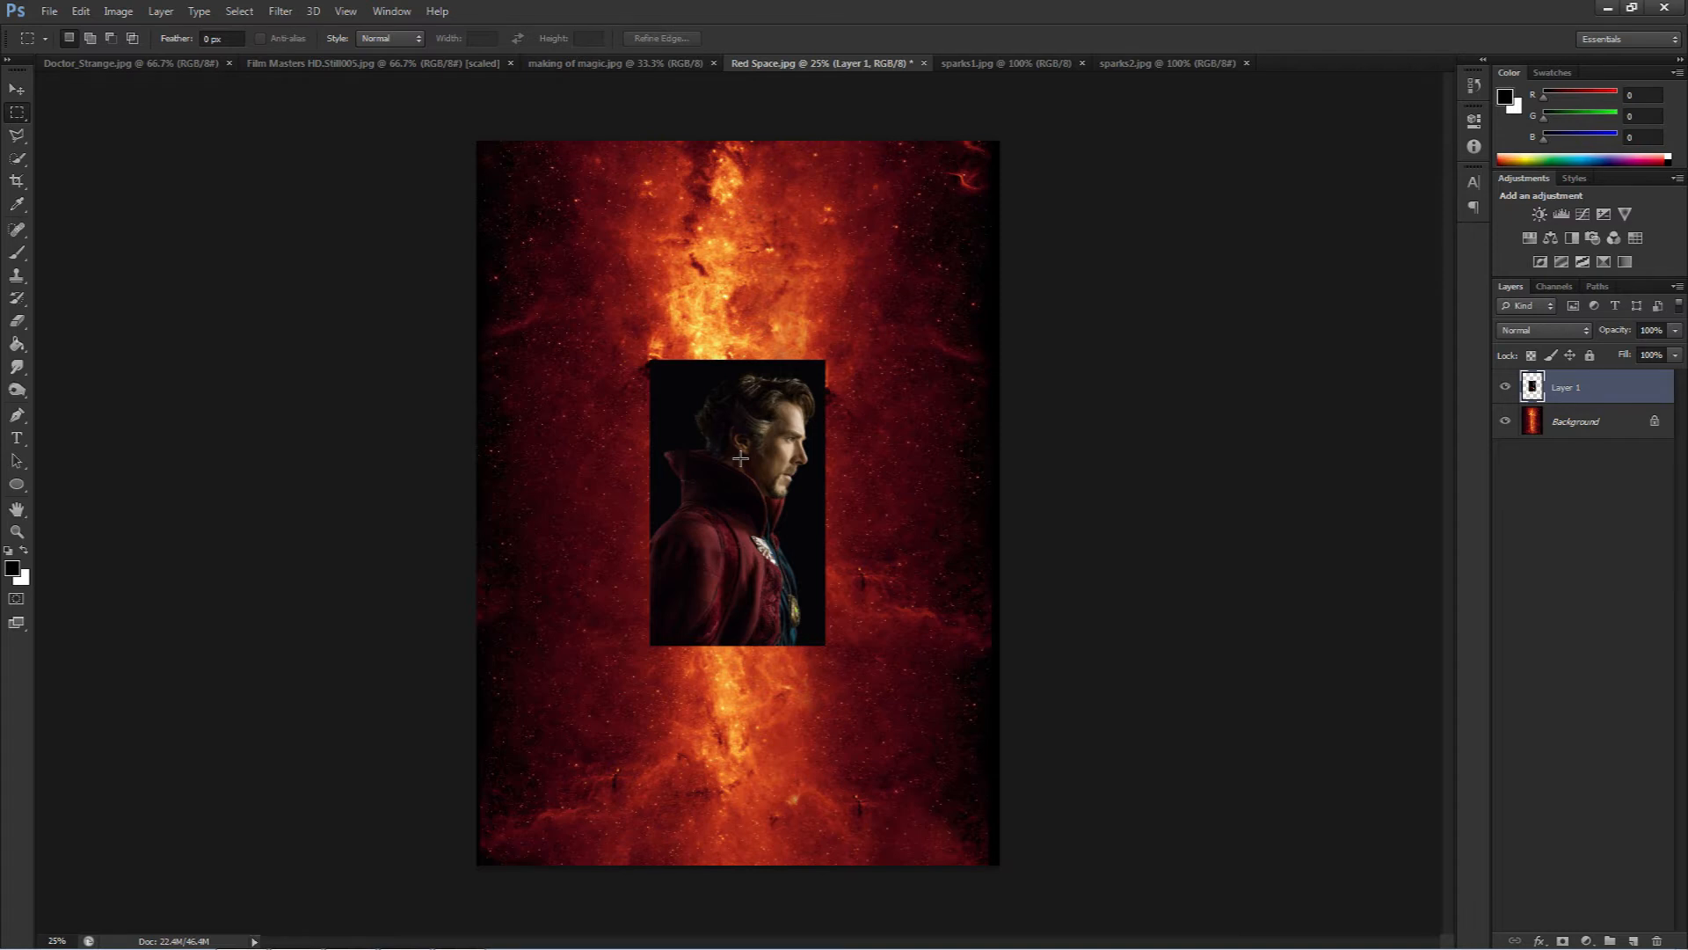
{"action": "key", "text": "v"}
{"action": "left_click_drag", "start_coordinate": [740, 432], "coordinate": [715, 590]}
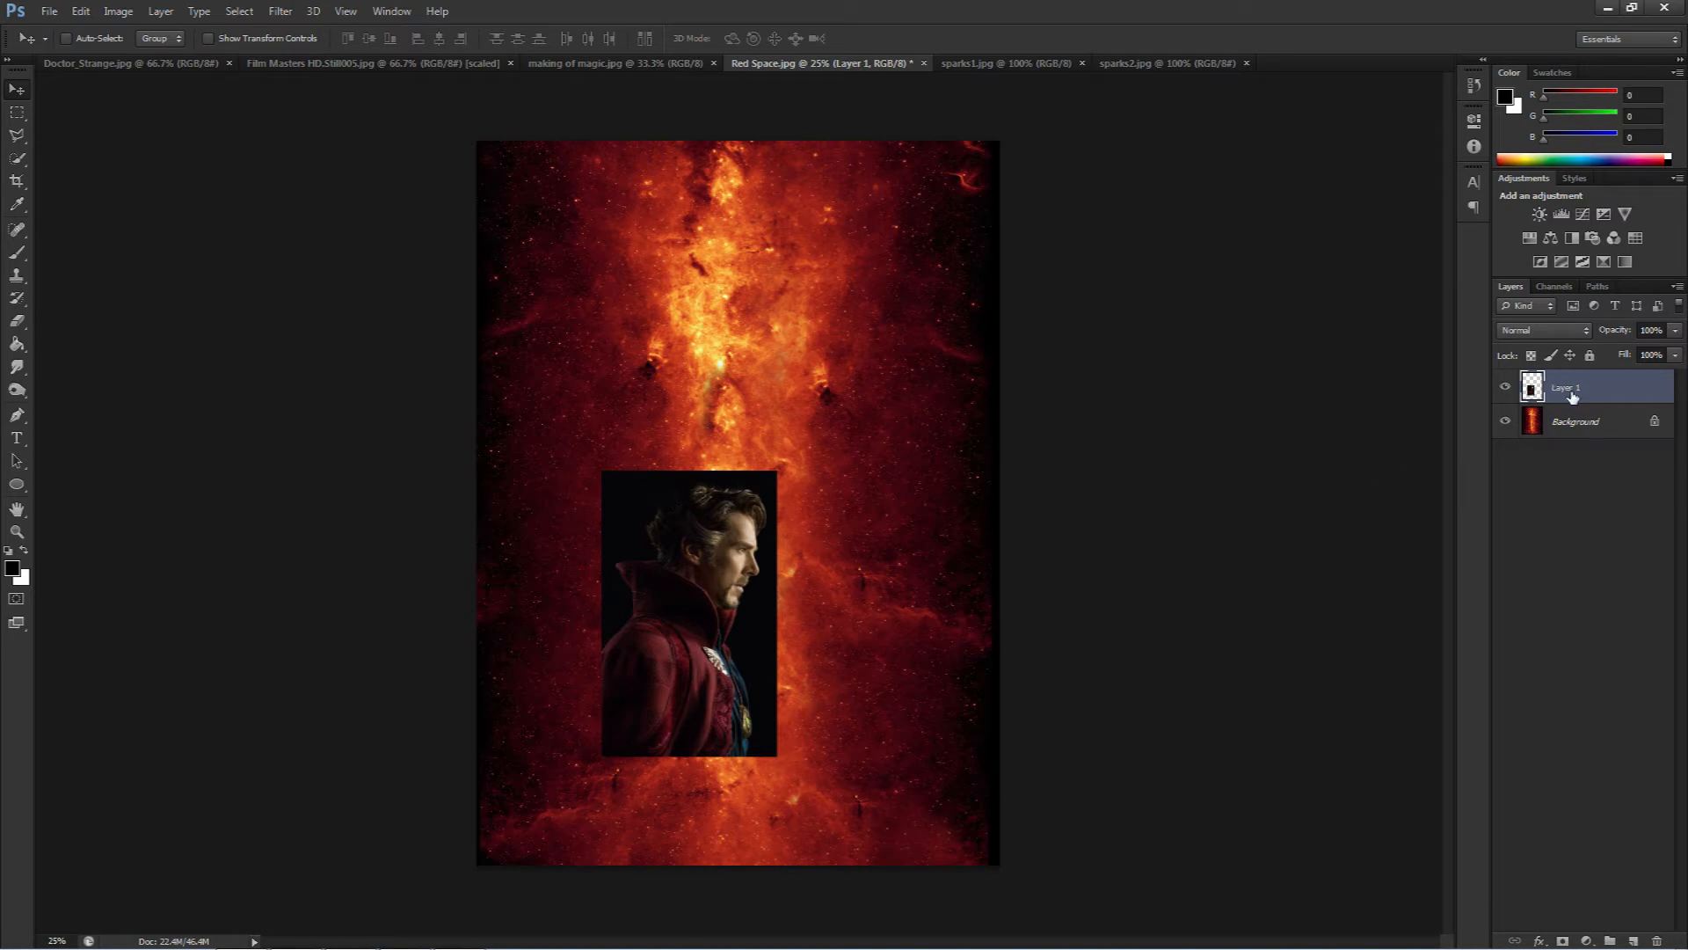
- Rename the pasted layer as Dr Strange and keep it selected
{"action": "double_click", "coordinate": [1569, 388]}
{"action": "type", "text": "Dr Strange"}
{"action": "left_click", "coordinate": [1625, 473]}
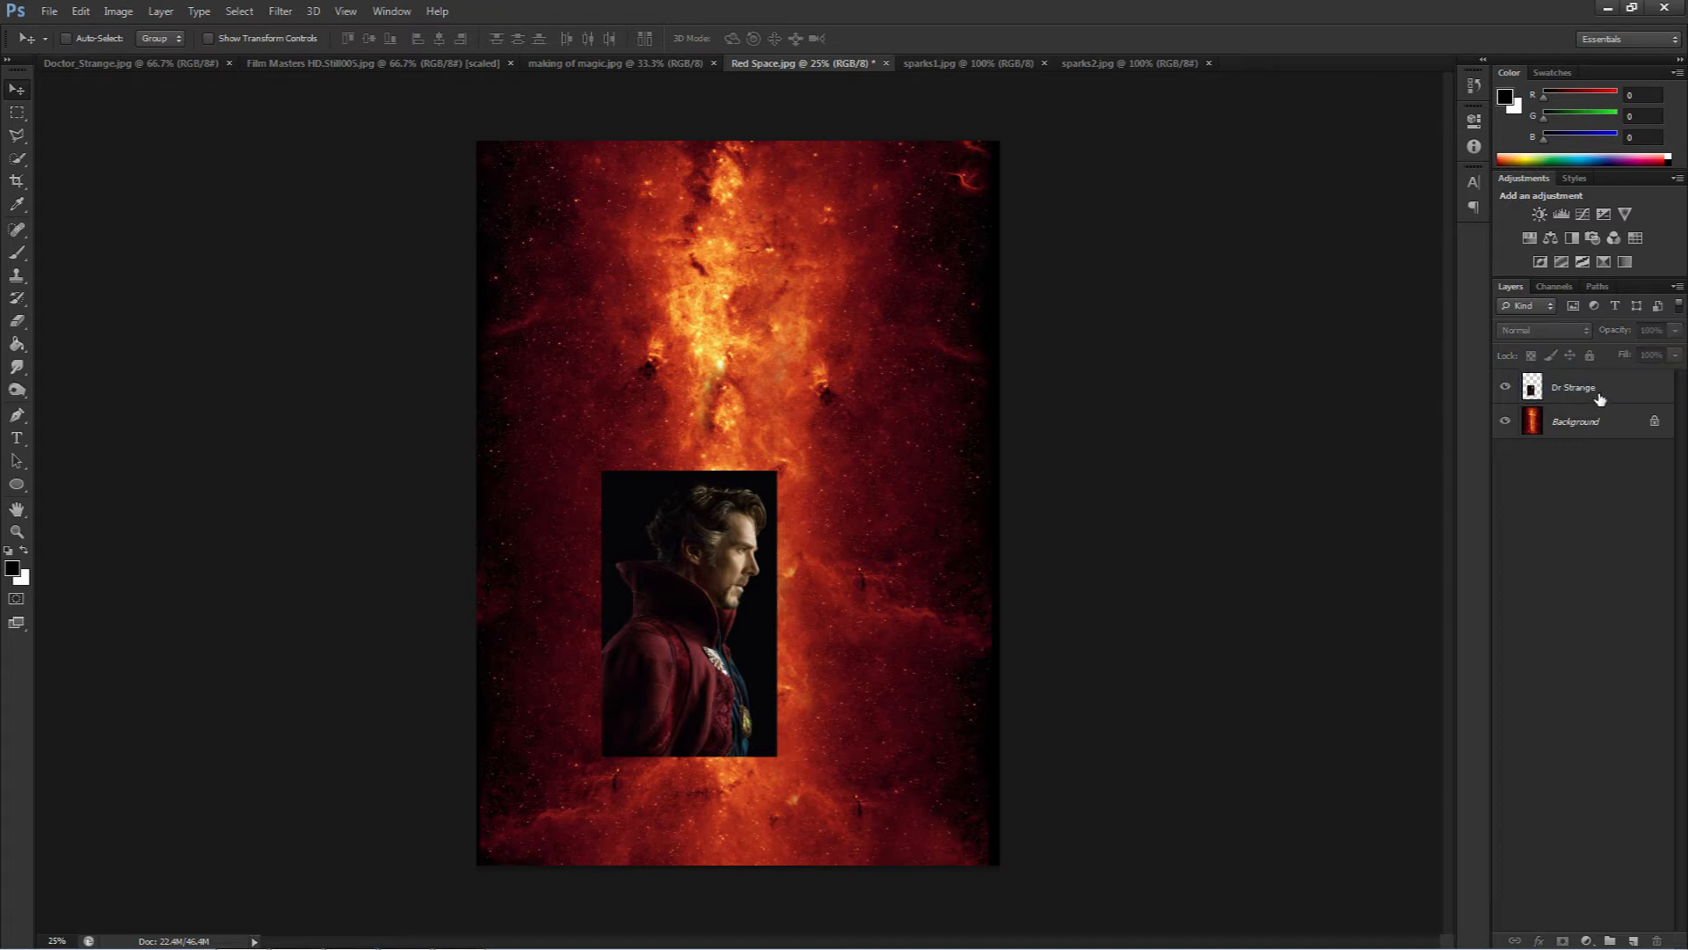
{"action": "left_click", "coordinate": [1598, 399]}
- Flip the Dr Strange layer horizontally and place it near the right edge of the space background
{"action": "left_click_drag", "start_coordinate": [714, 526], "coordinate": [721, 476]}
{"action": "left_click", "coordinate": [80, 10]}
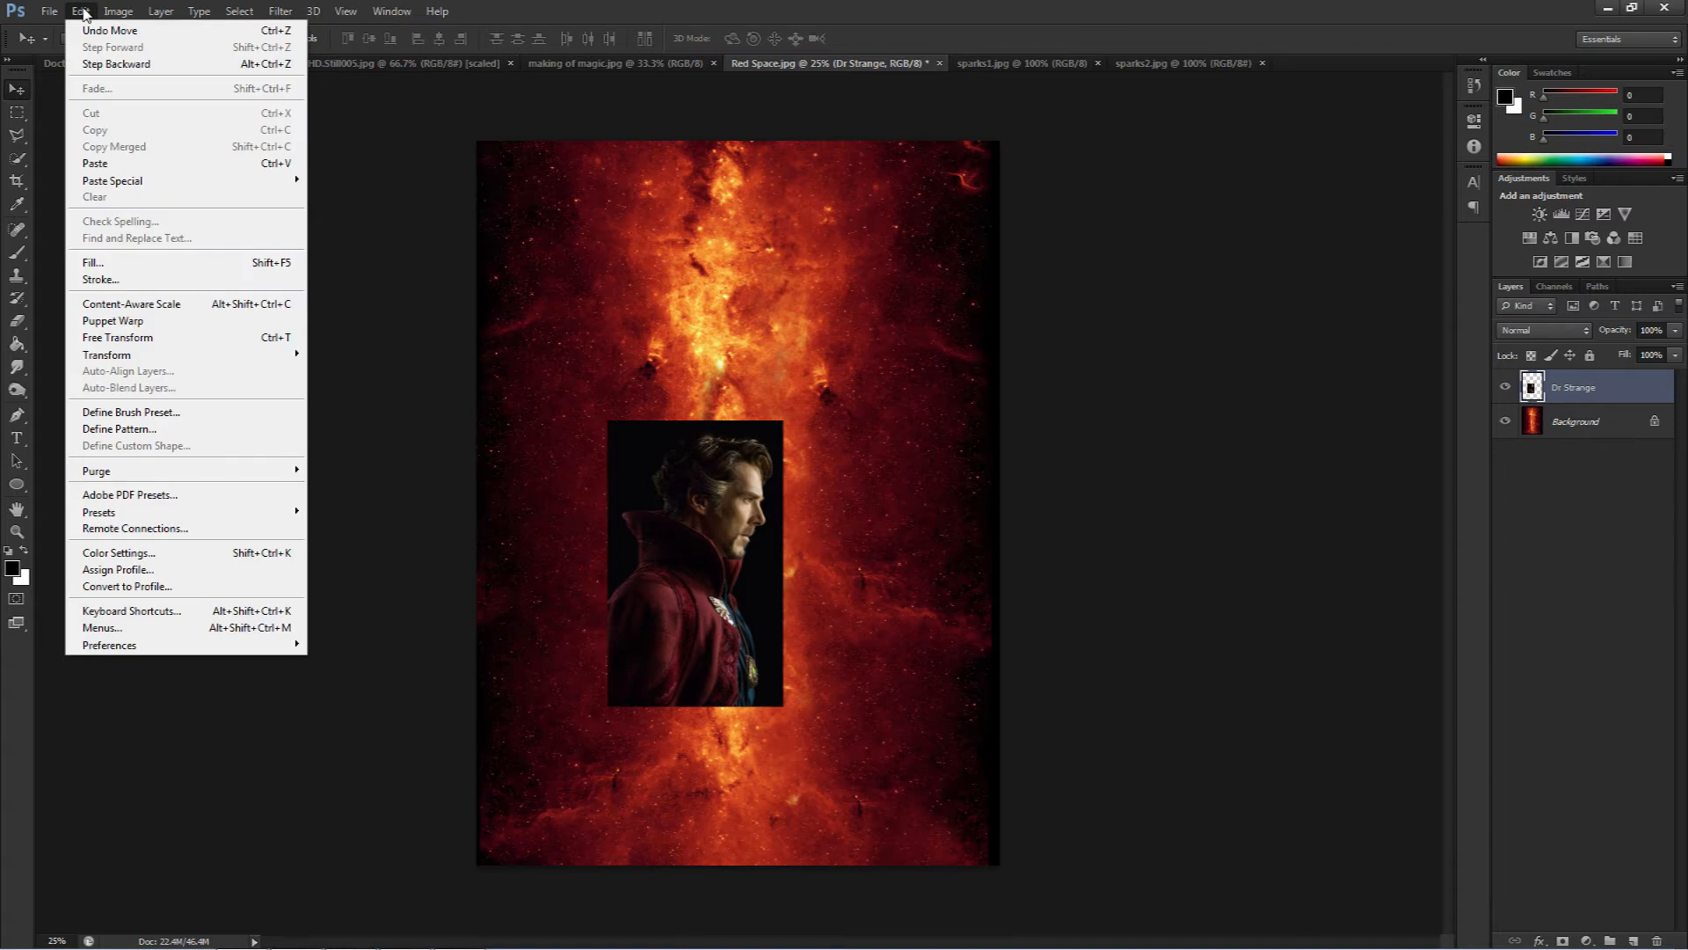
{"action": "mouse_move", "coordinate": [175, 360]}
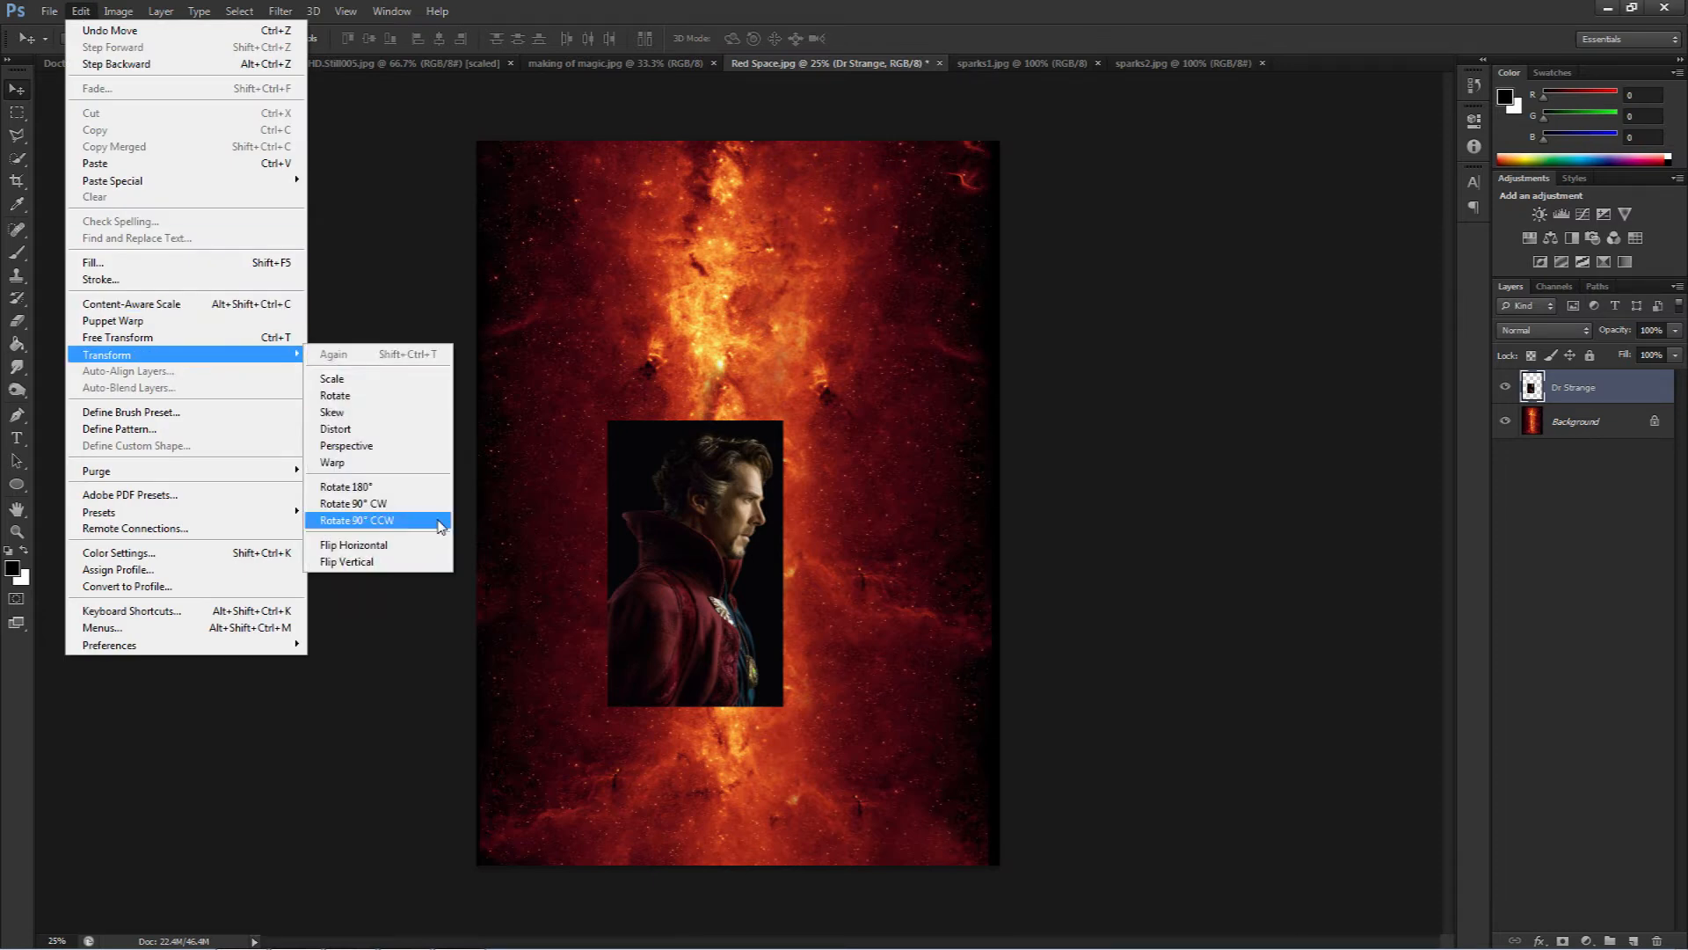
{"action": "left_click", "coordinate": [356, 548]}
{"action": "left_click_drag", "start_coordinate": [687, 535], "coordinate": [776, 527]}
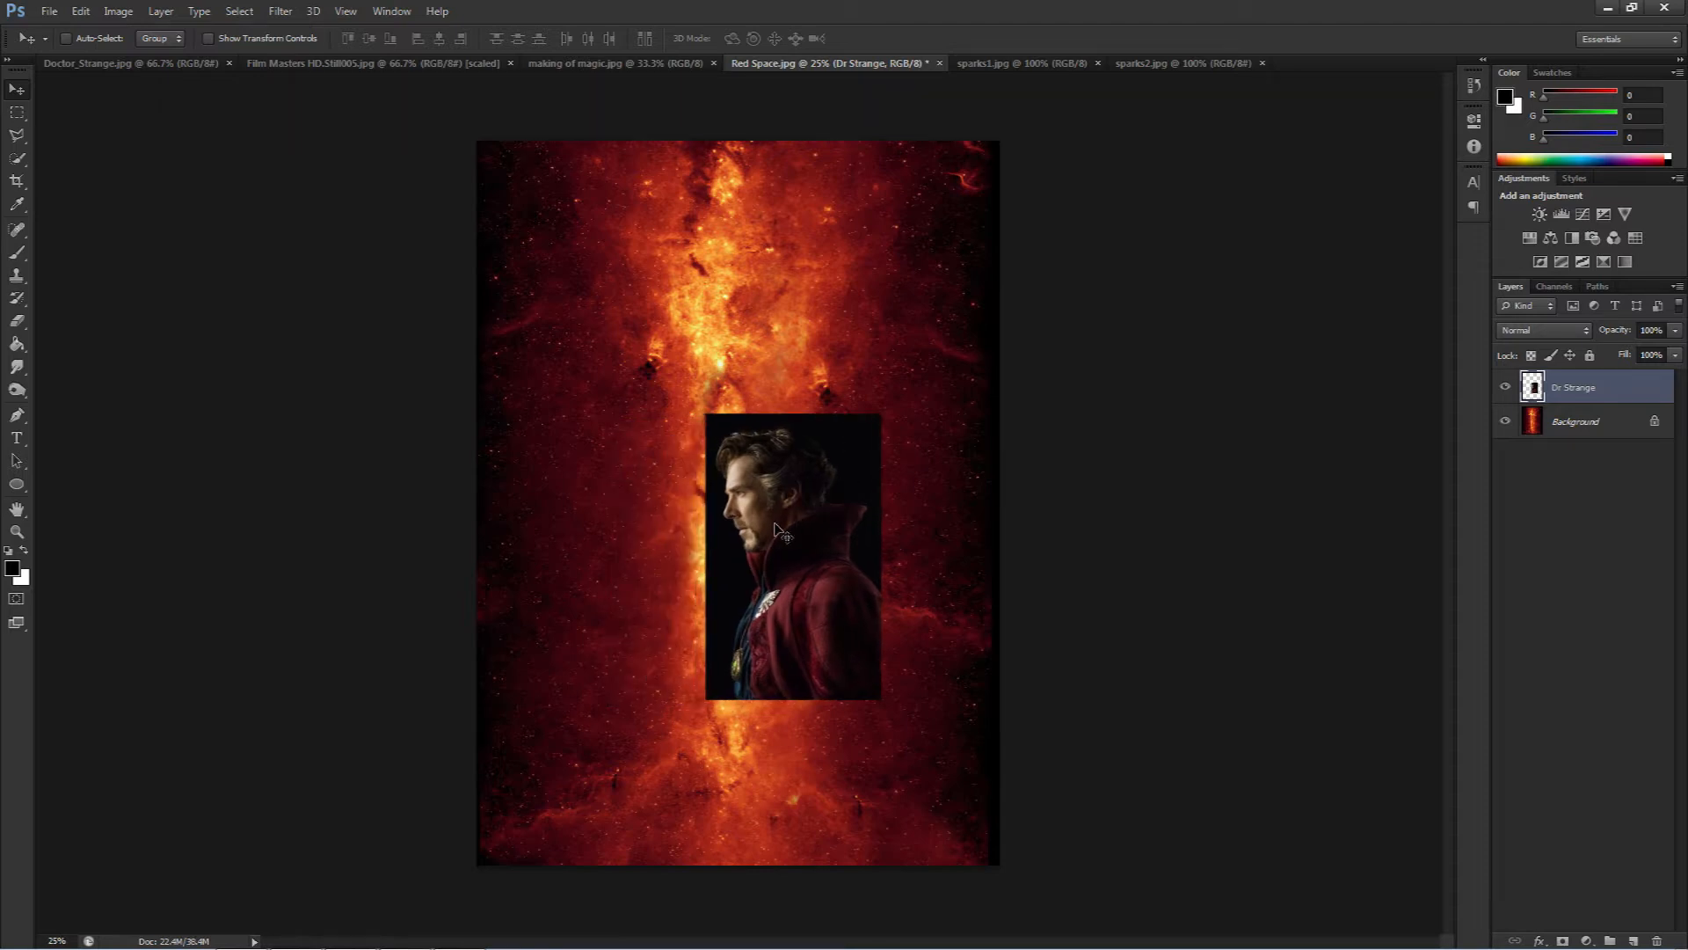
{"action": "left_click_drag", "start_coordinate": [782, 530], "coordinate": [865, 448]}
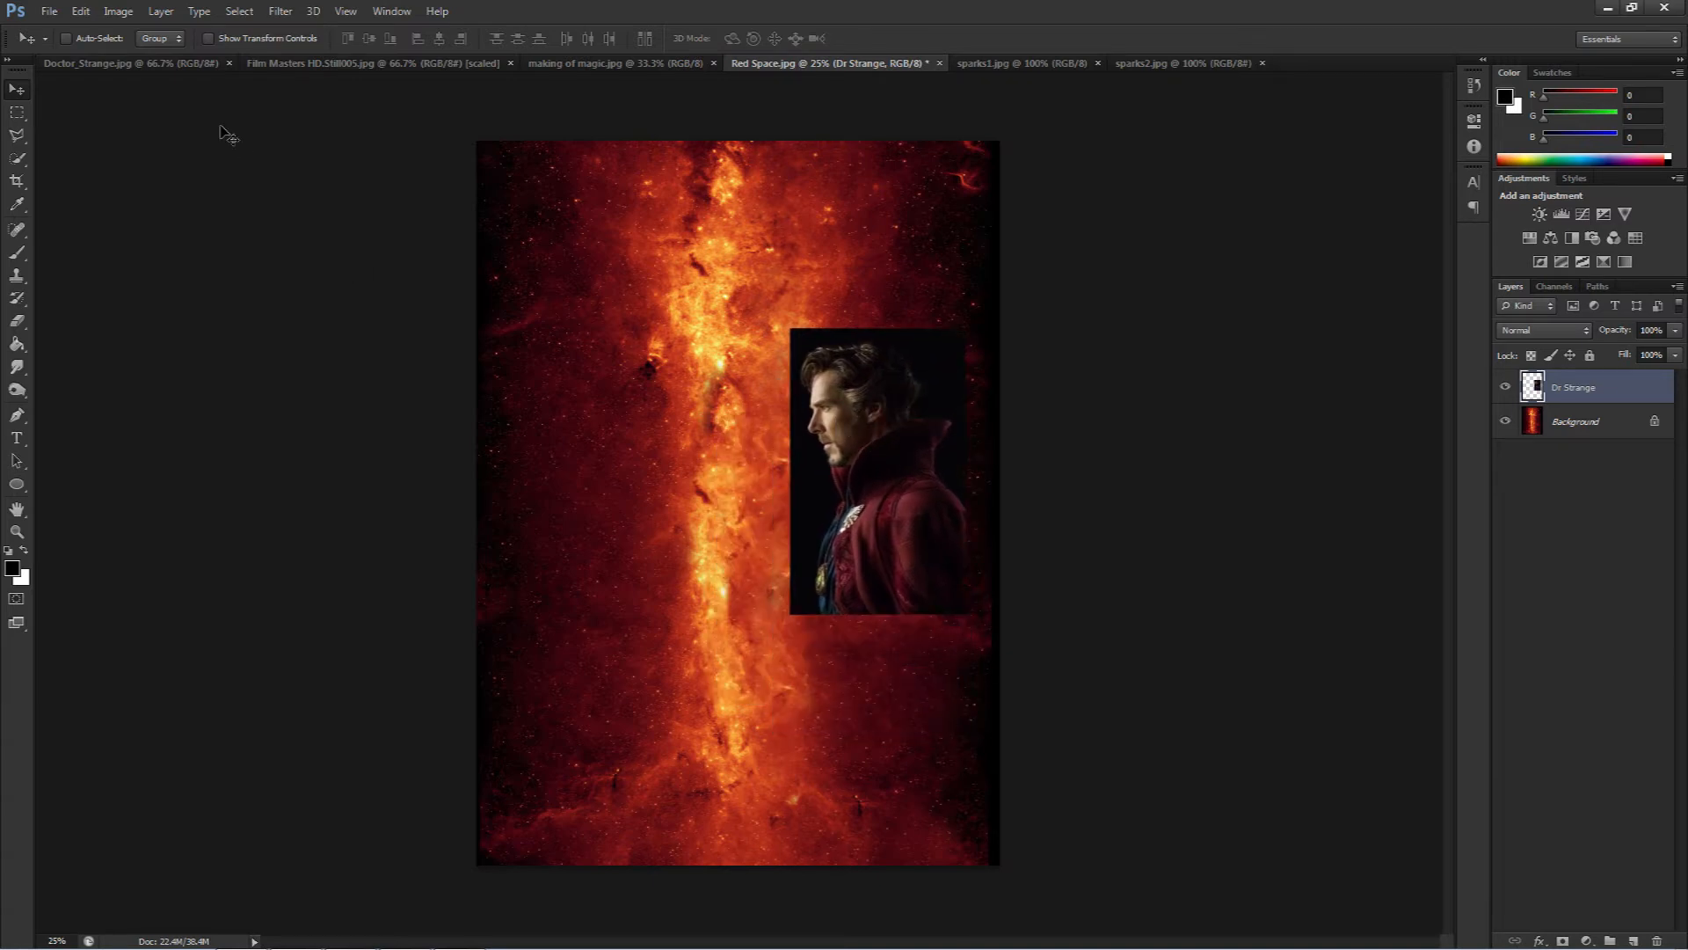
- Scale the Dr Strange layer proportionally to about 225% and place it against the canvas's lower-right corner
{"action": "left_click", "coordinate": [80, 11]}
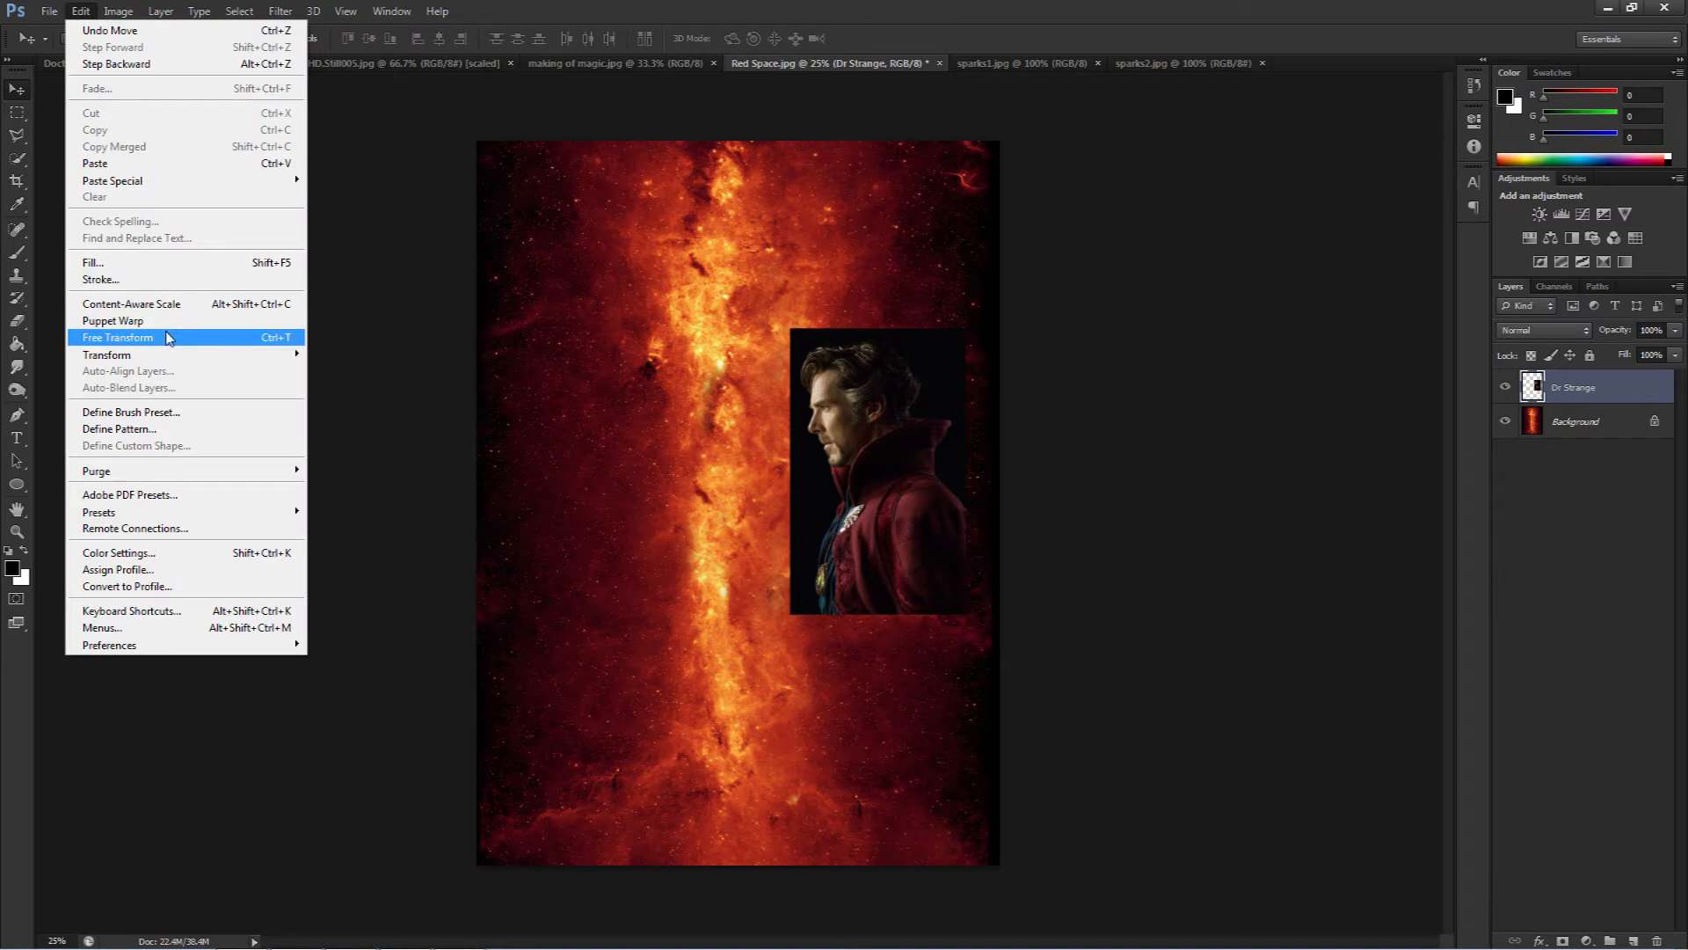
{"action": "mouse_move", "coordinate": [263, 355]}
{"action": "left_click", "coordinate": [378, 380]}
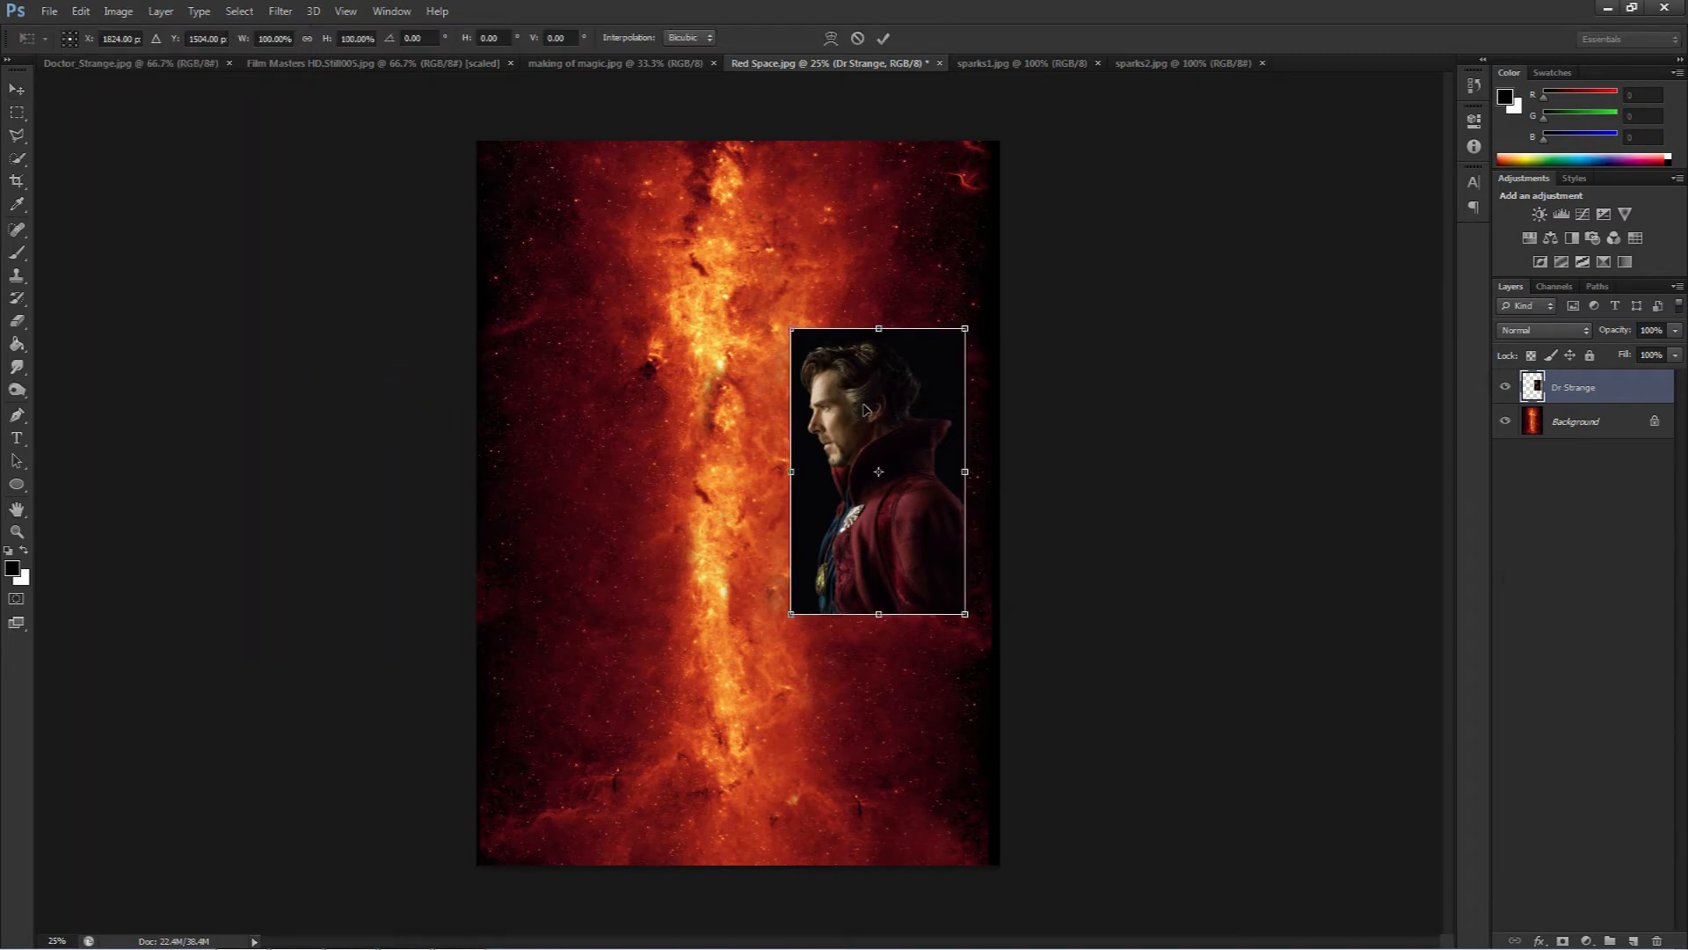
{"action": "left_click_drag", "start_coordinate": [792, 327], "coordinate": [679, 147]}
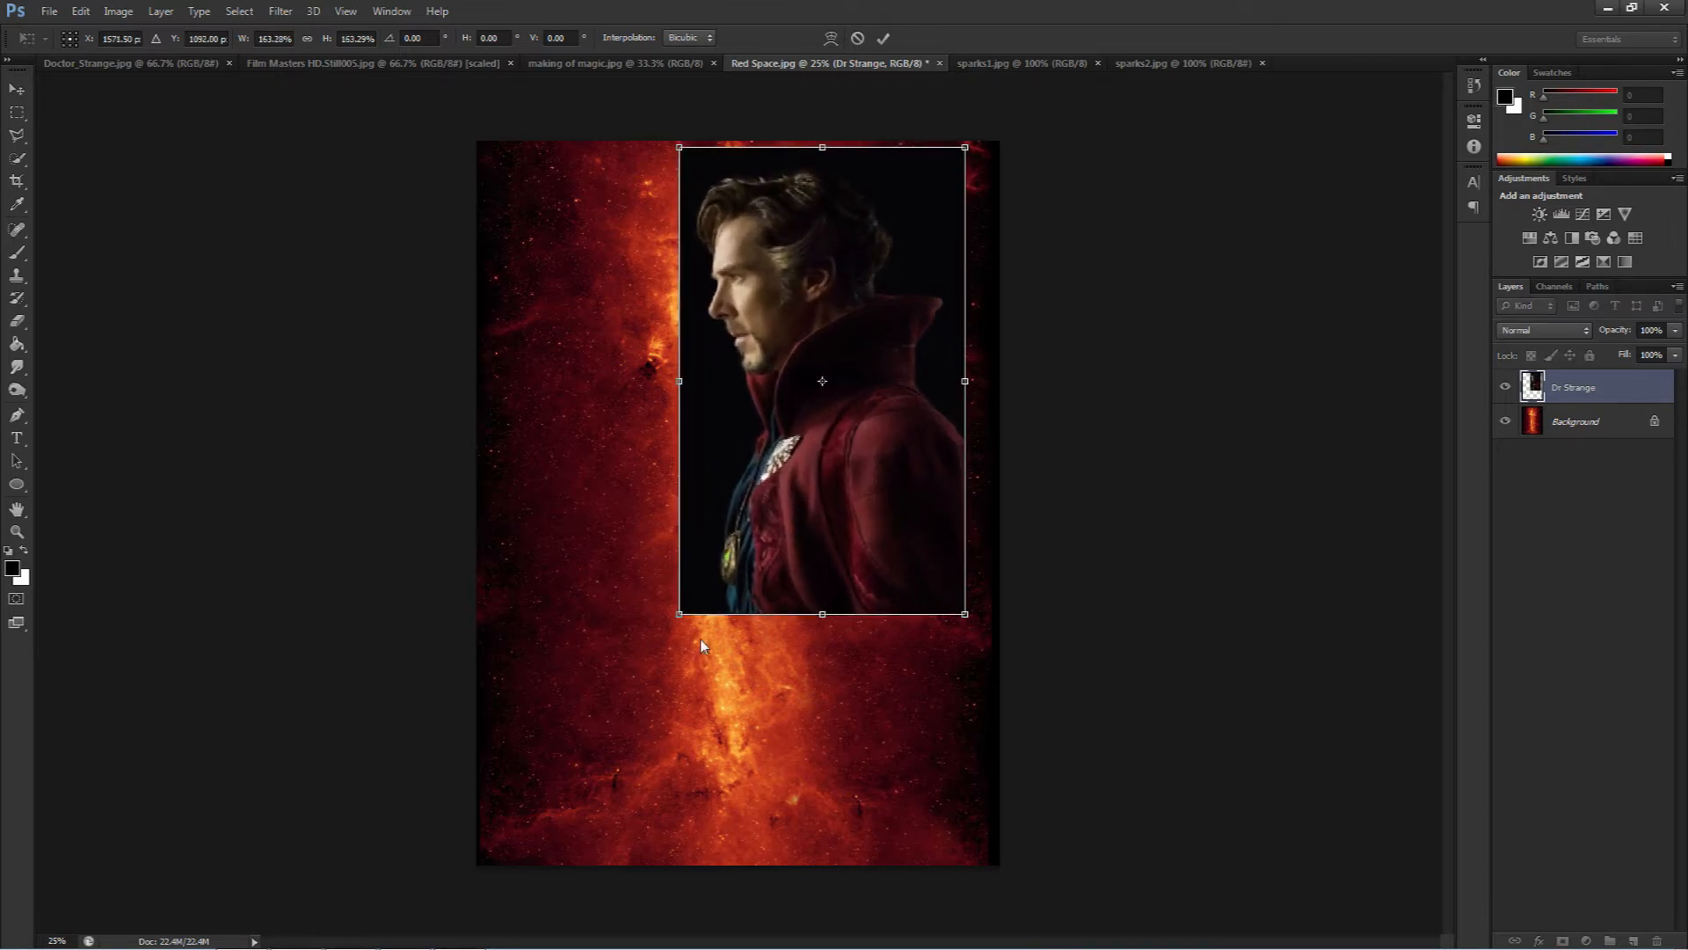
{"action": "left_click_drag", "start_coordinate": [687, 609], "coordinate": [683, 736]}
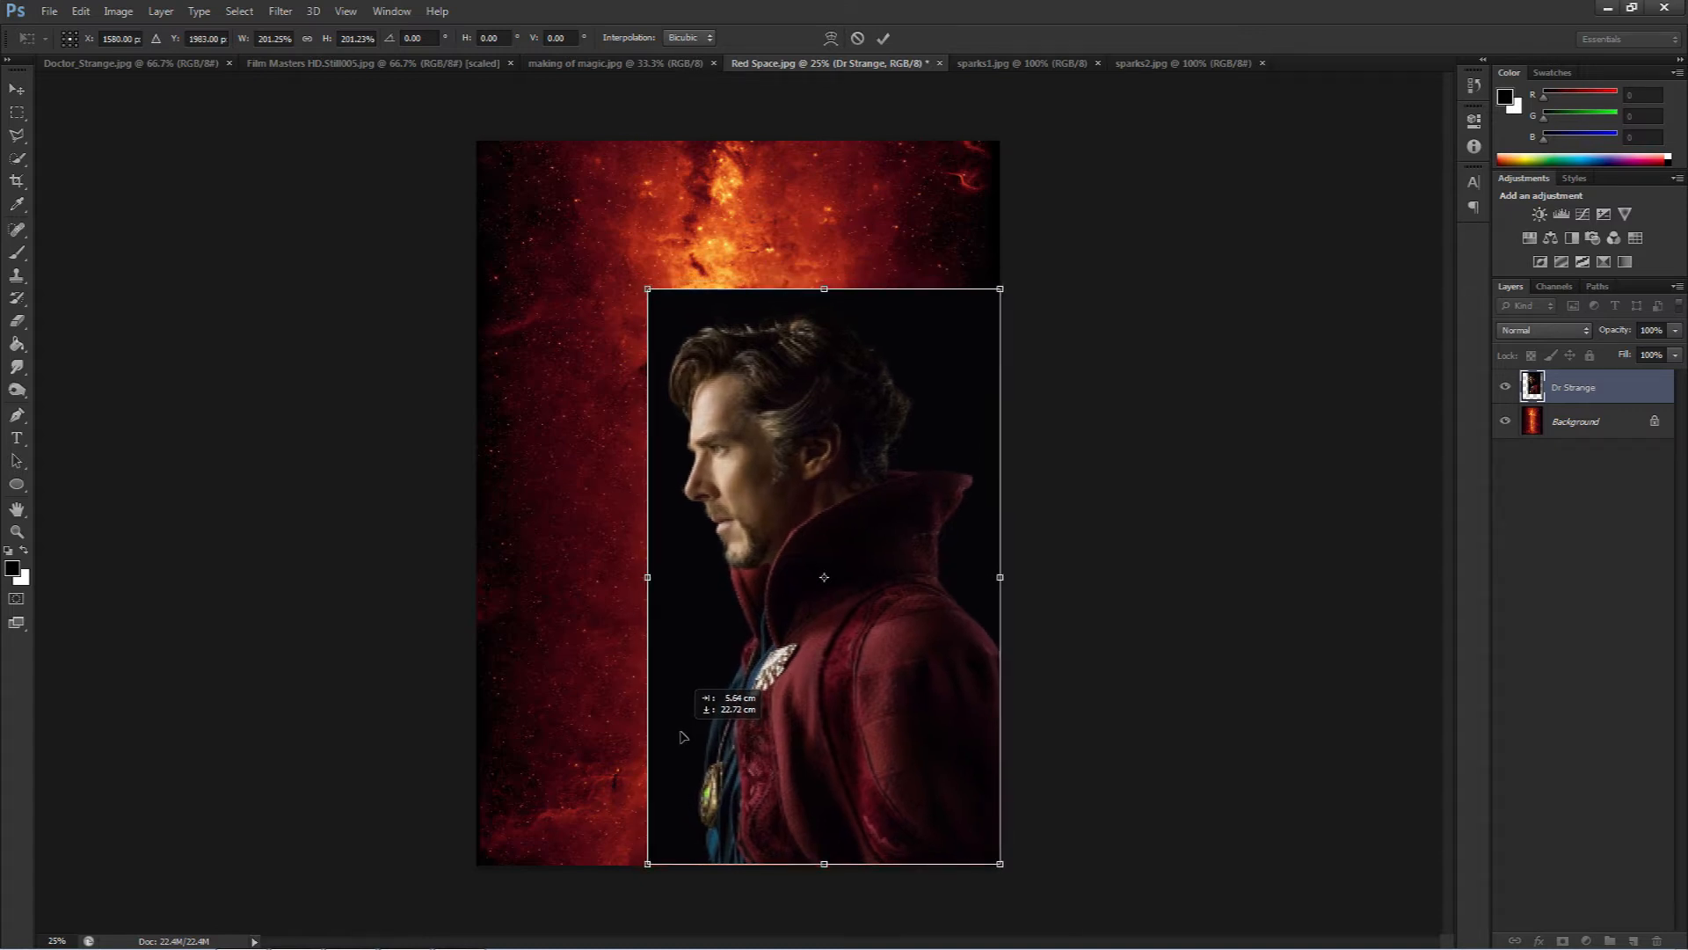
{"action": "left_click_drag", "start_coordinate": [1000, 288], "coordinate": [964, 296]}
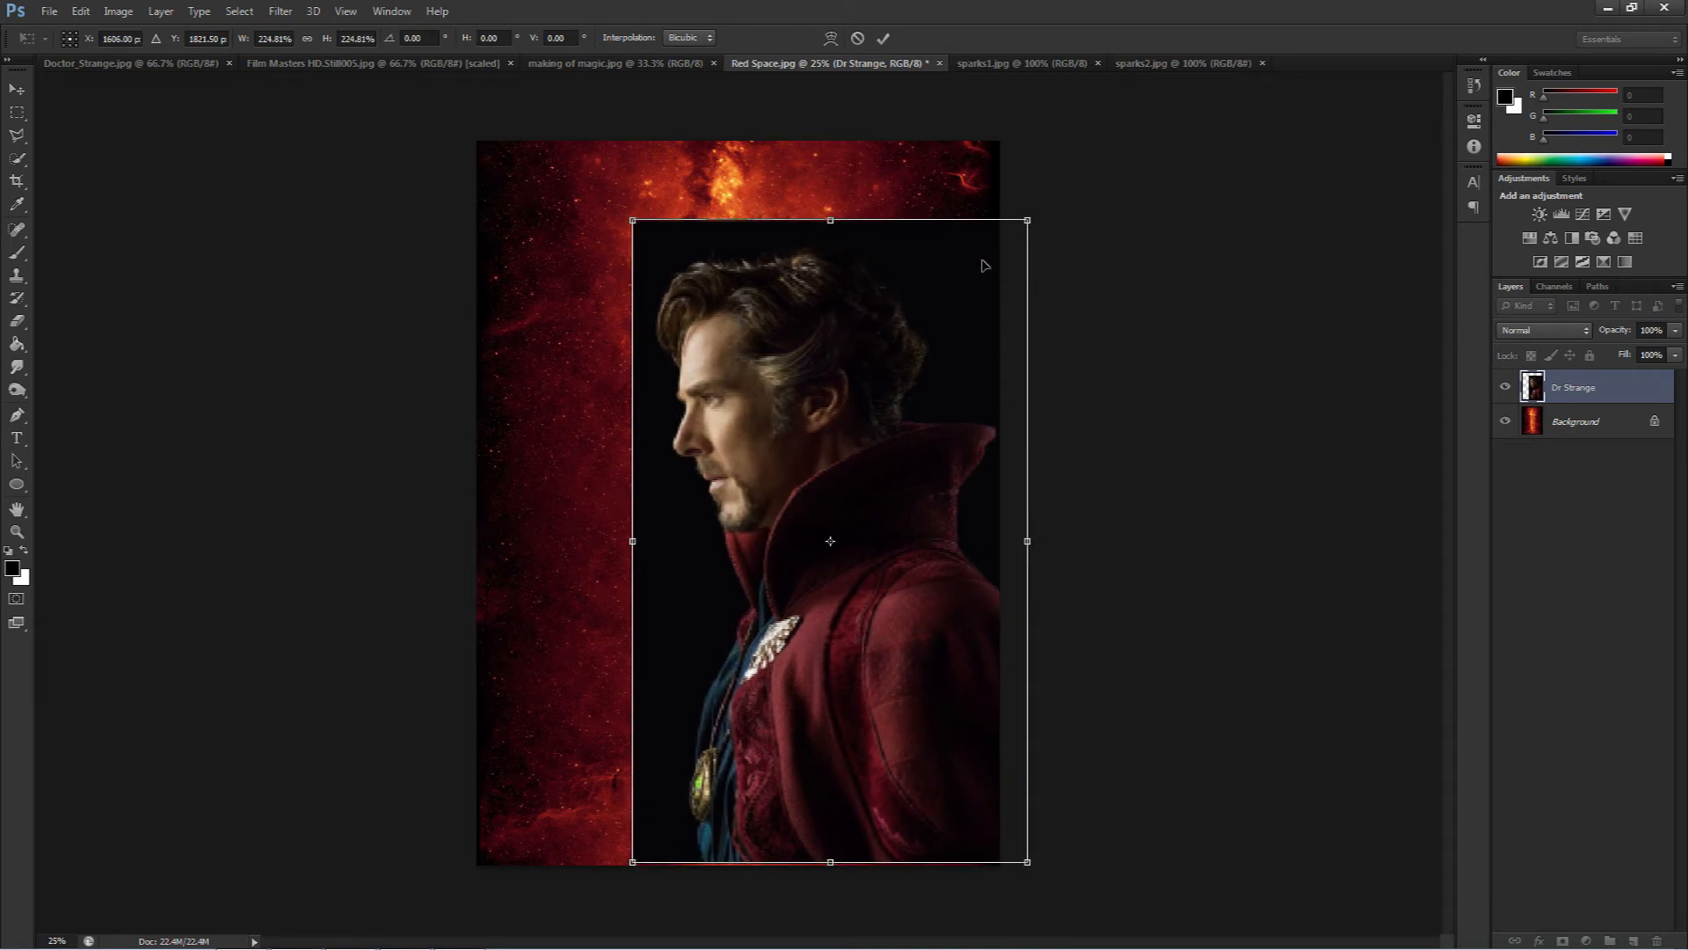
{"action": "key", "text": "Return"}
{"action": "left_click_drag", "start_coordinate": [771, 430], "coordinate": [772, 436]}
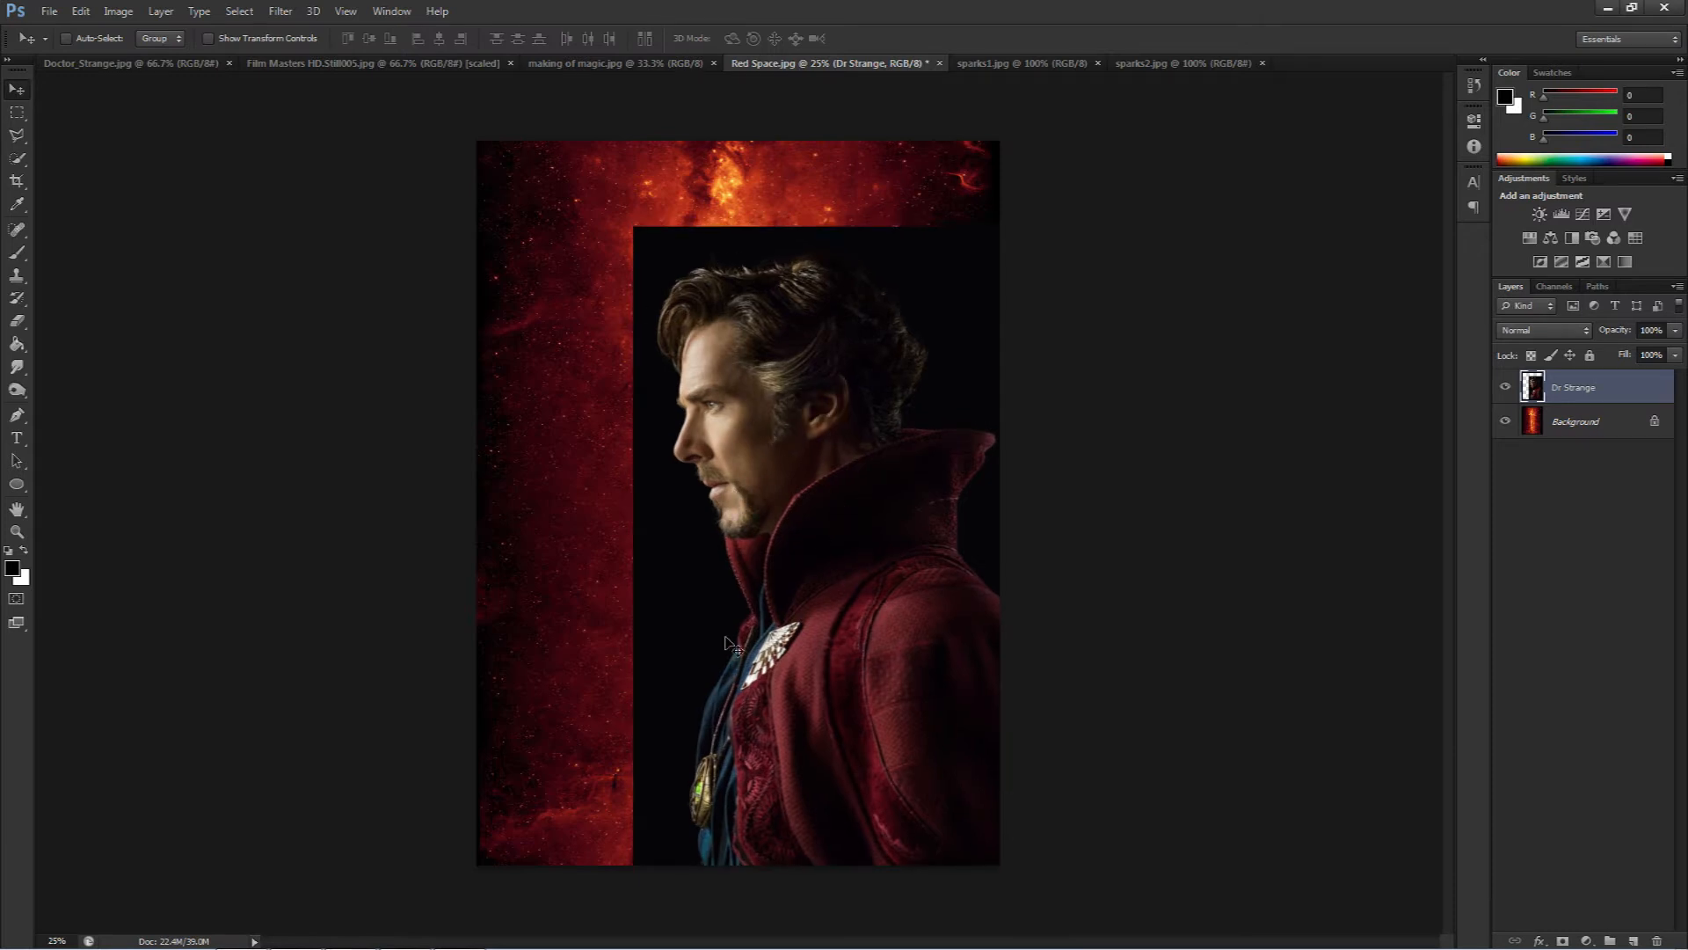
- Start a Polygonal Lasso outline of the figure at the canvas's bottom edge, tracing the blue robe up to the pendant
{"action": "key", "text": "z"}
{"action": "left_click", "coordinate": [732, 799]}
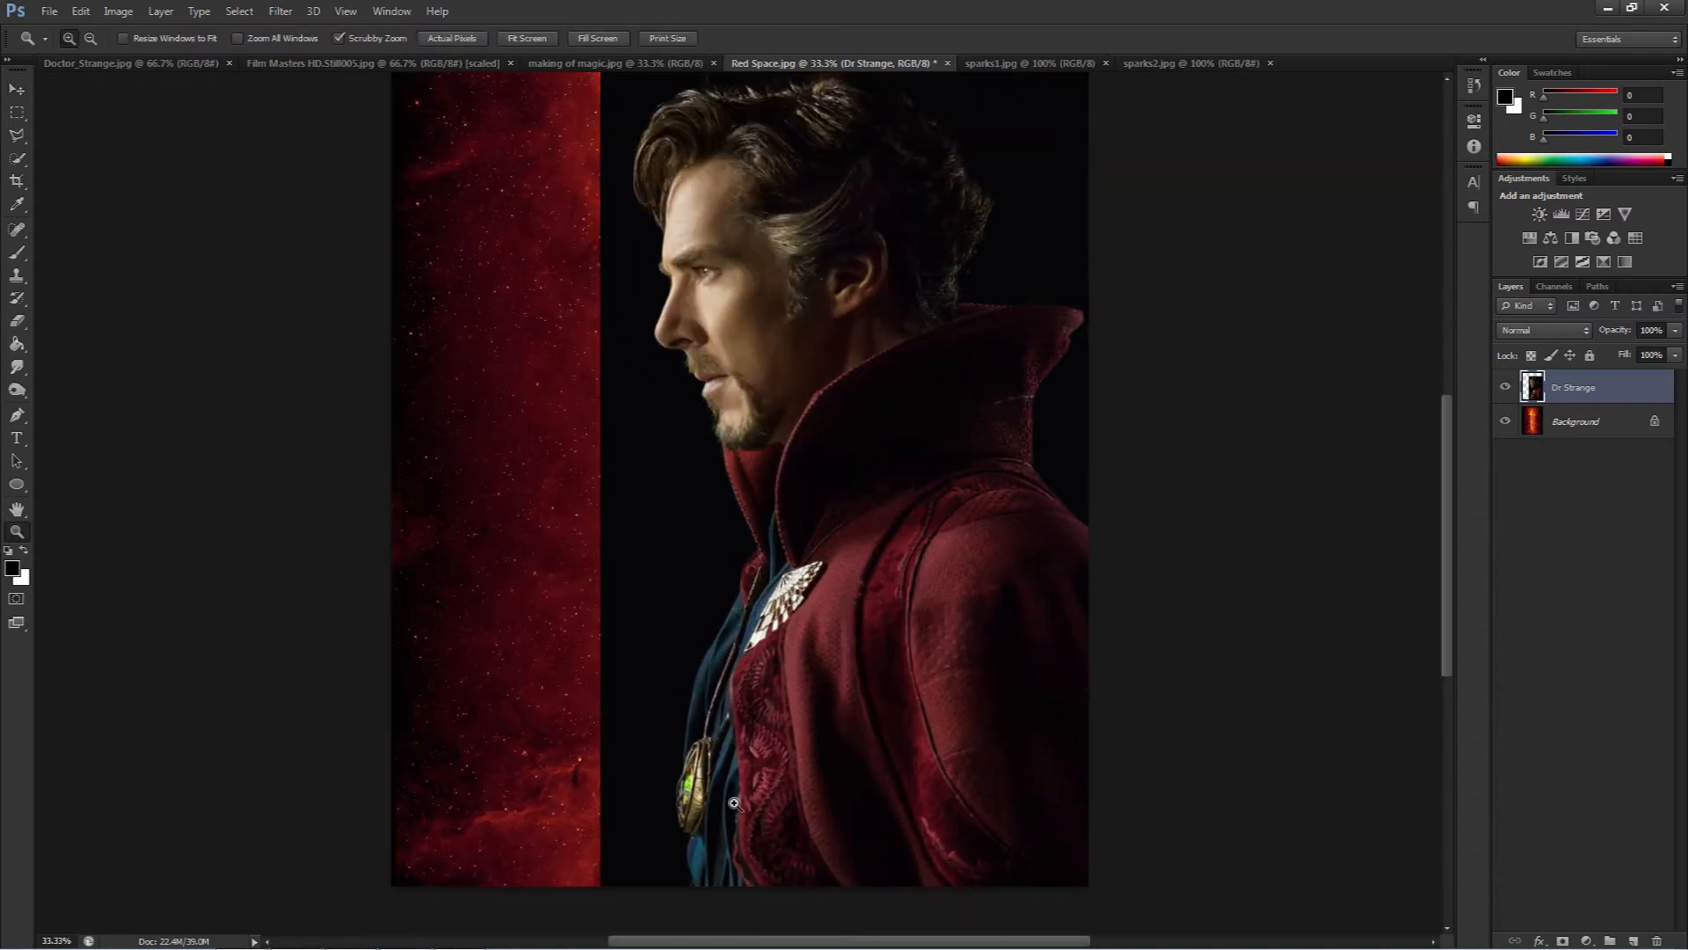
{"action": "left_click", "coordinate": [734, 803]}
{"action": "left_click", "coordinate": [734, 802]}
{"action": "key", "text": "space"}
{"action": "left_click_drag", "start_coordinate": [734, 802], "coordinate": [786, 533]}
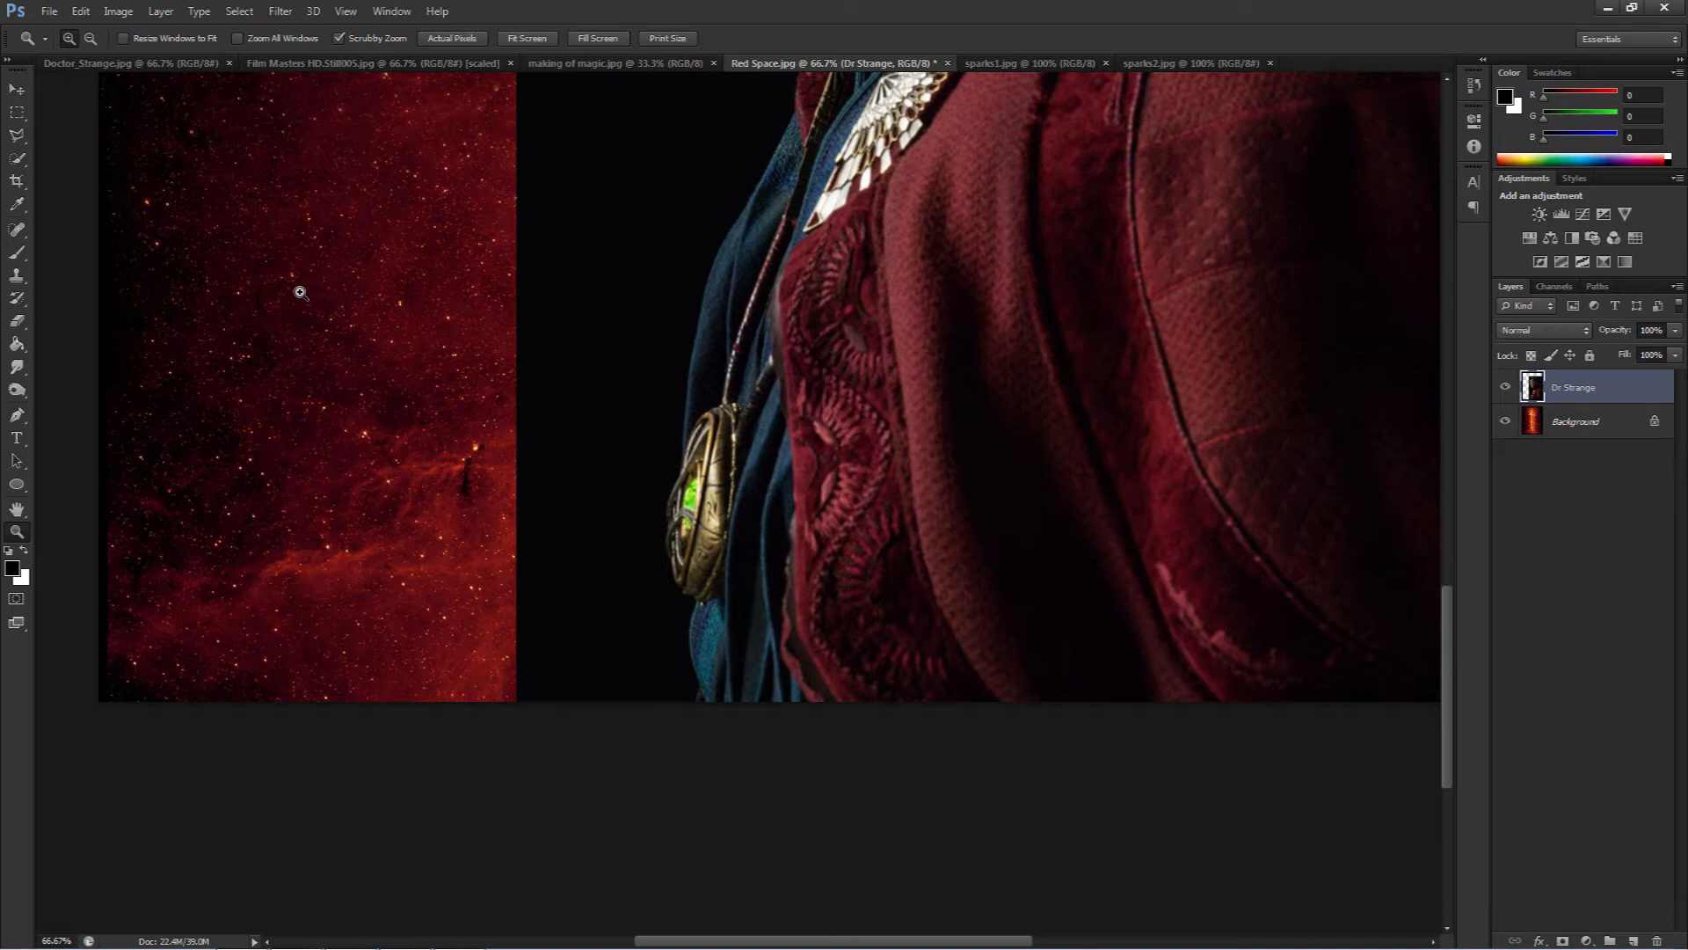
{"action": "left_click", "coordinate": [18, 141]}
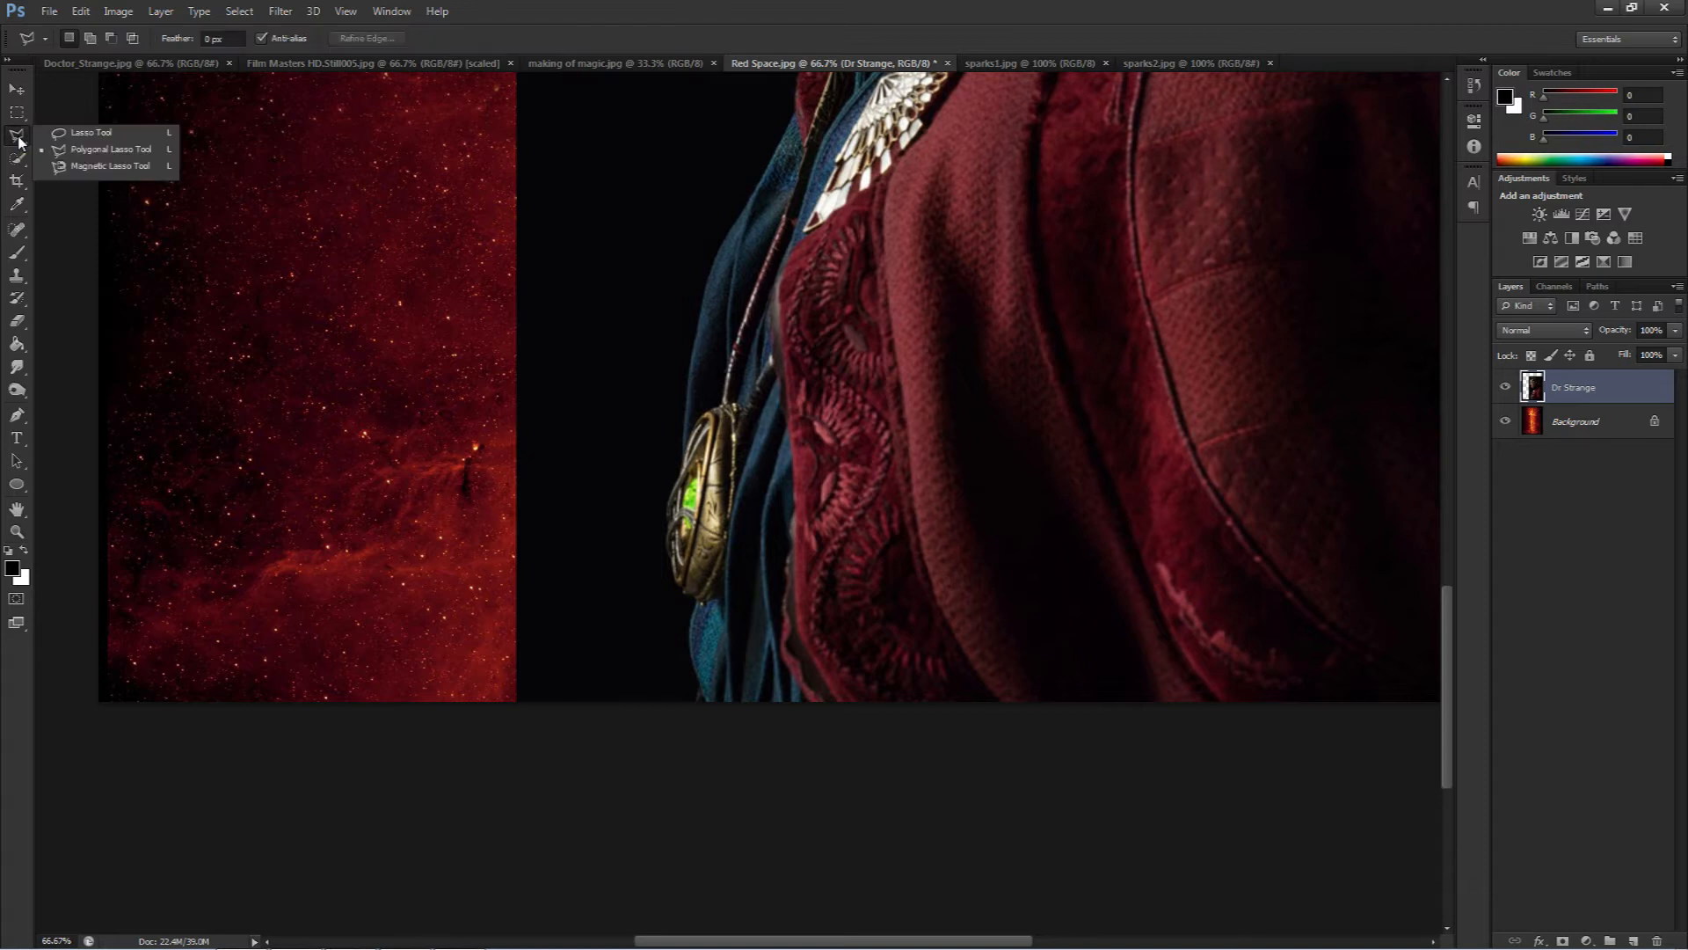
{"action": "left_click", "coordinate": [109, 151]}
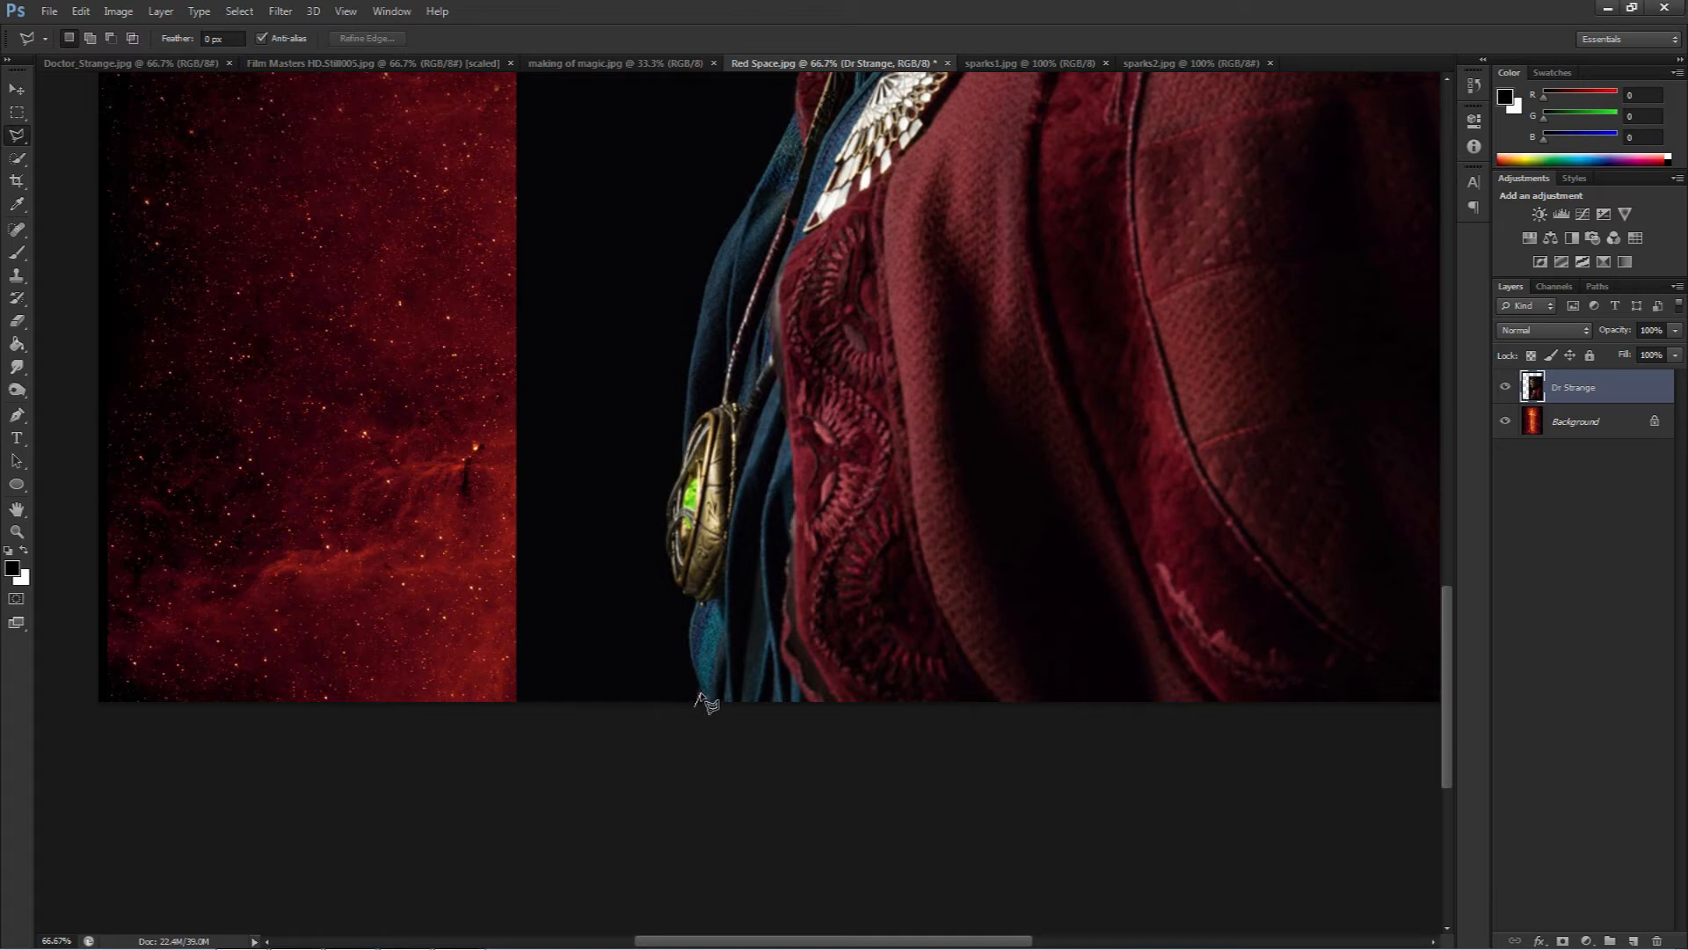
{"action": "left_click", "coordinate": [692, 657]}
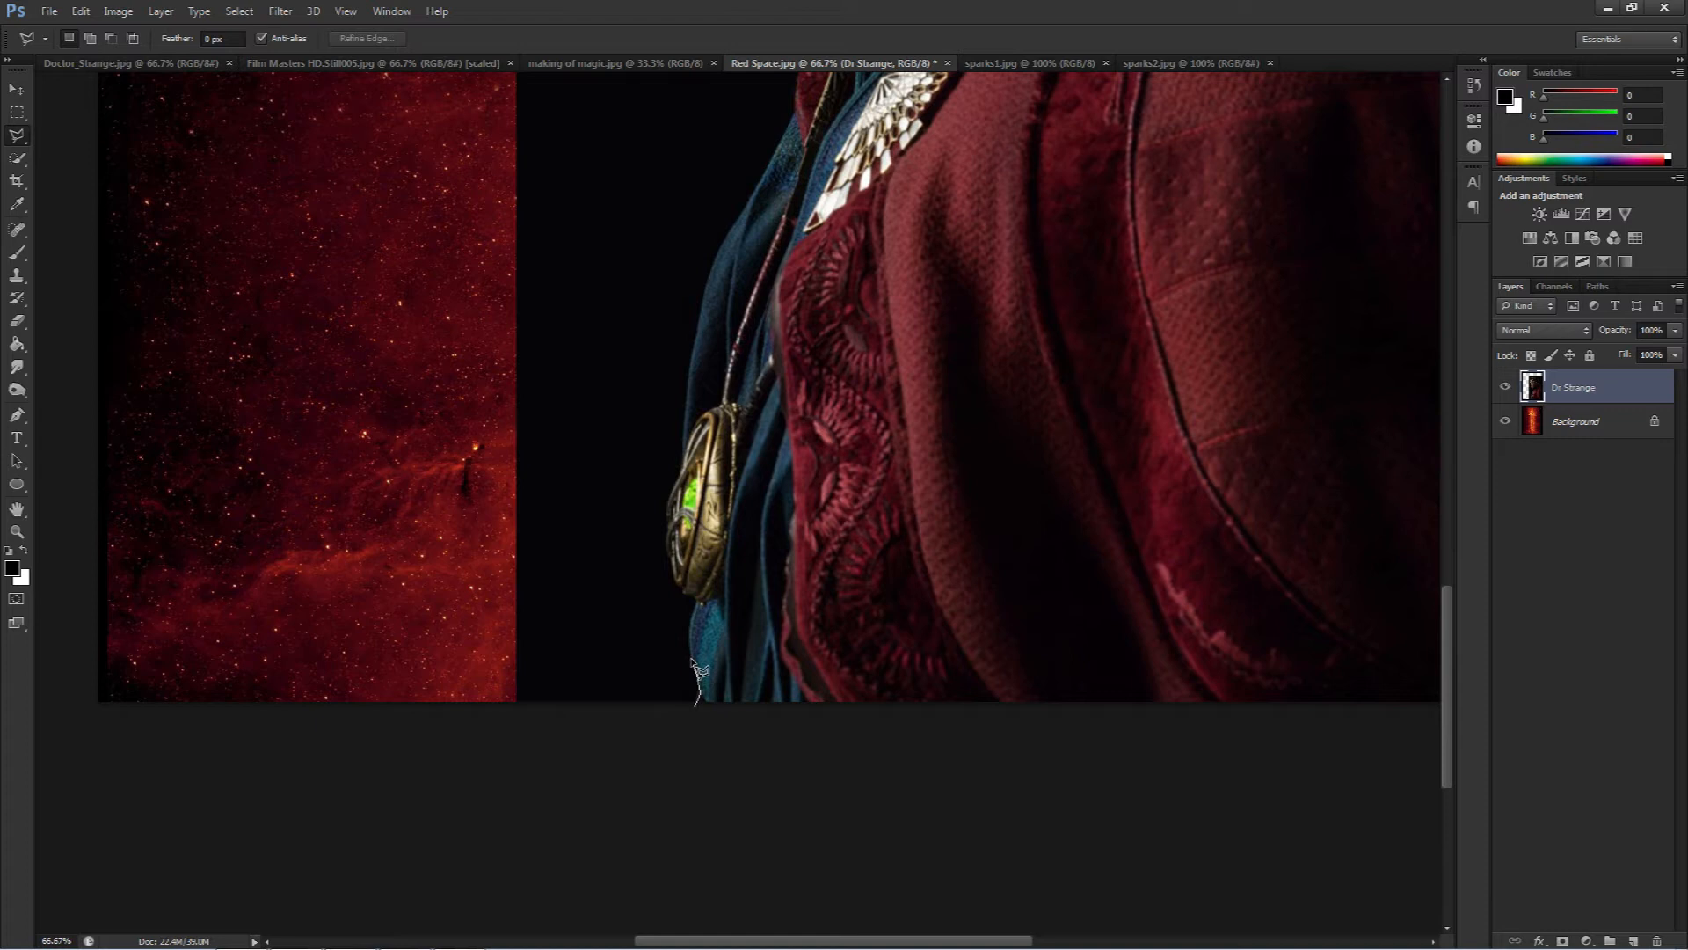
{"action": "left_click", "coordinate": [688, 639]}
{"action": "left_click", "coordinate": [690, 619]}
{"action": "left_click", "coordinate": [695, 602]}
- Continue the lasso outline around the pendant's outer edge to the blue robe above it
{"action": "left_click", "coordinate": [677, 587]}
{"action": "left_click", "coordinate": [672, 571]}
{"action": "left_click", "coordinate": [677, 565]}
{"action": "left_click", "coordinate": [667, 517]}
{"action": "left_click", "coordinate": [671, 491]}
{"action": "left_click", "coordinate": [687, 412]}
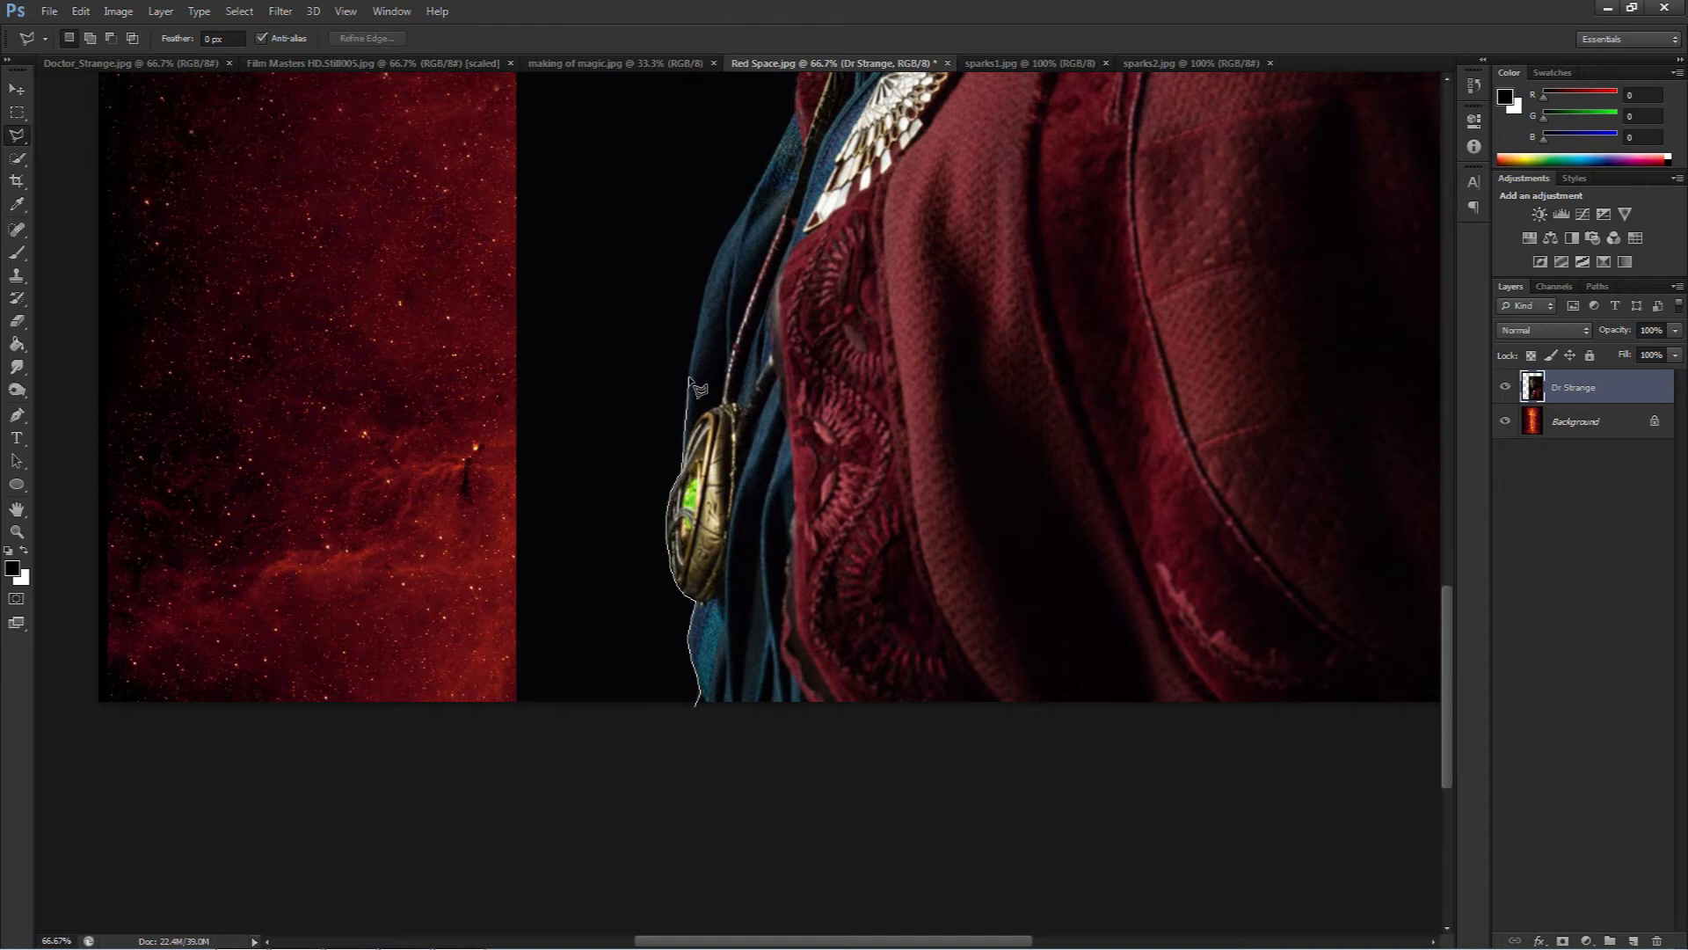
- Continue the lasso outline up the front of the chest and the red collar to just below the chin
{"action": "left_click", "coordinate": [704, 281]}
{"action": "left_click", "coordinate": [728, 239]}
{"action": "left_click", "coordinate": [758, 196]}
{"action": "mouse_move", "coordinate": [802, 123]}
{"action": "left_mouse_down"}
{"action": "mouse_move", "coordinate": [801, 356]}
{"action": "mouse_move", "coordinate": [734, 576]}
{"action": "left_mouse_up"}
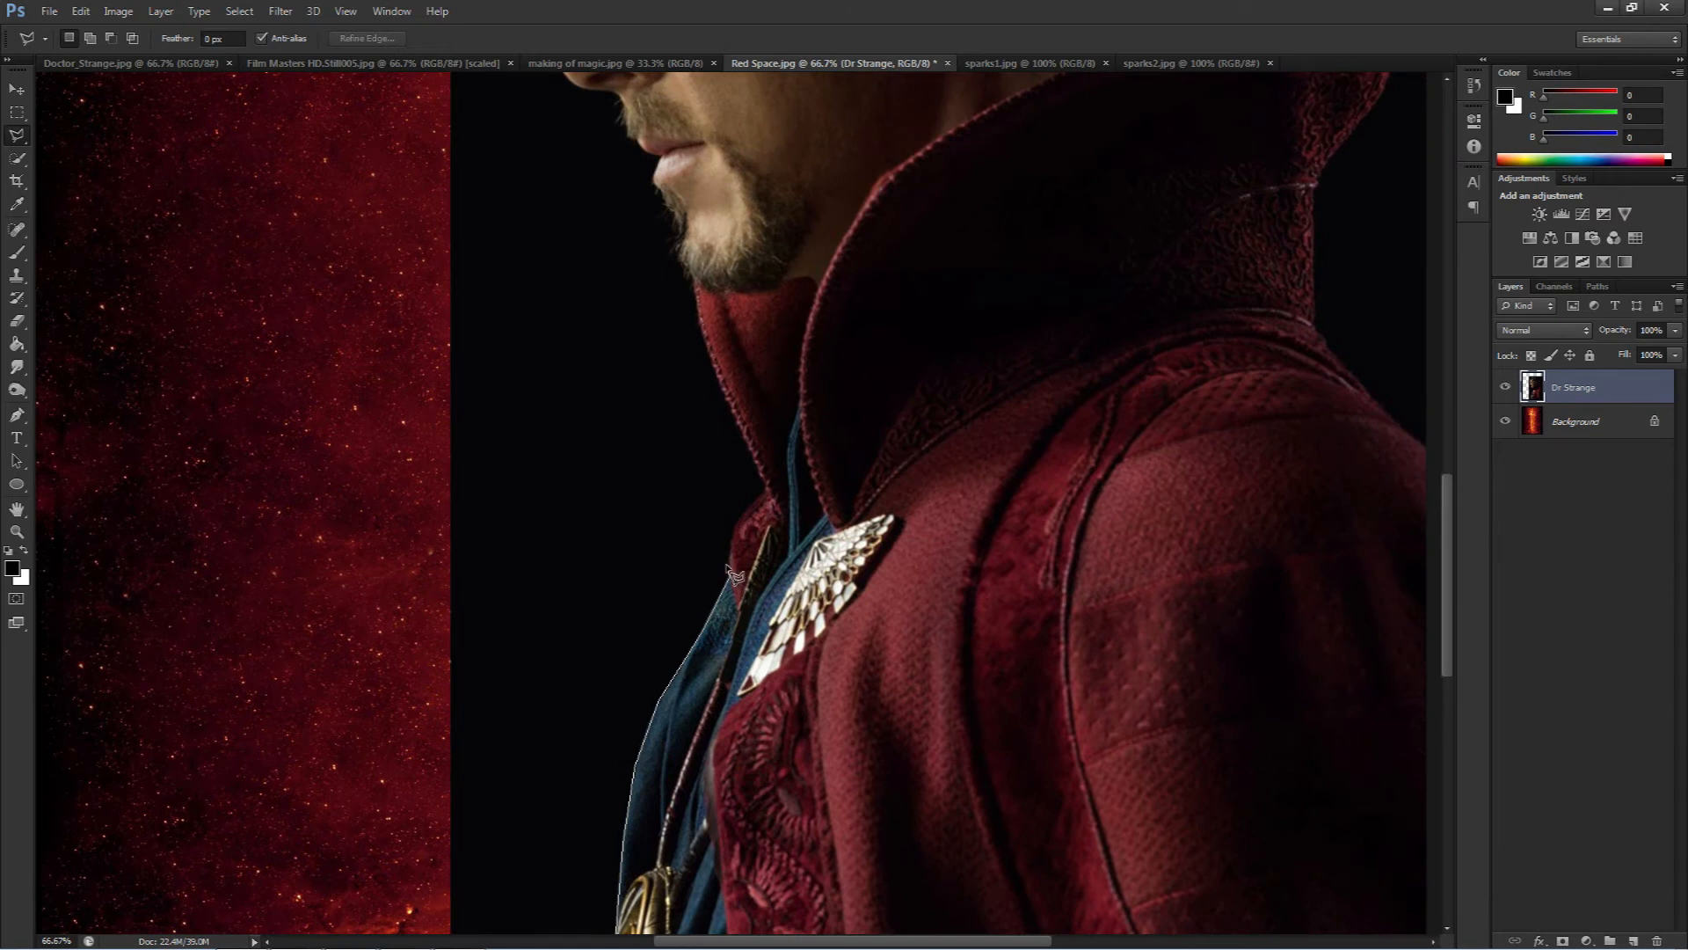
{"action": "left_click", "coordinate": [737, 526]}
{"action": "left_click", "coordinate": [770, 497]}
{"action": "left_click", "coordinate": [727, 389]}
{"action": "left_click", "coordinate": [703, 333]}
- Trace the lasso outline along the beard, lips, nose and forehead up to the front hairline
{"action": "left_click", "coordinate": [689, 263]}
{"action": "left_click_drag", "start_coordinate": [617, 233], "coordinate": [651, 525]}
{"action": "left_click", "coordinate": [707, 522]}
{"action": "left_click", "coordinate": [686, 479]}
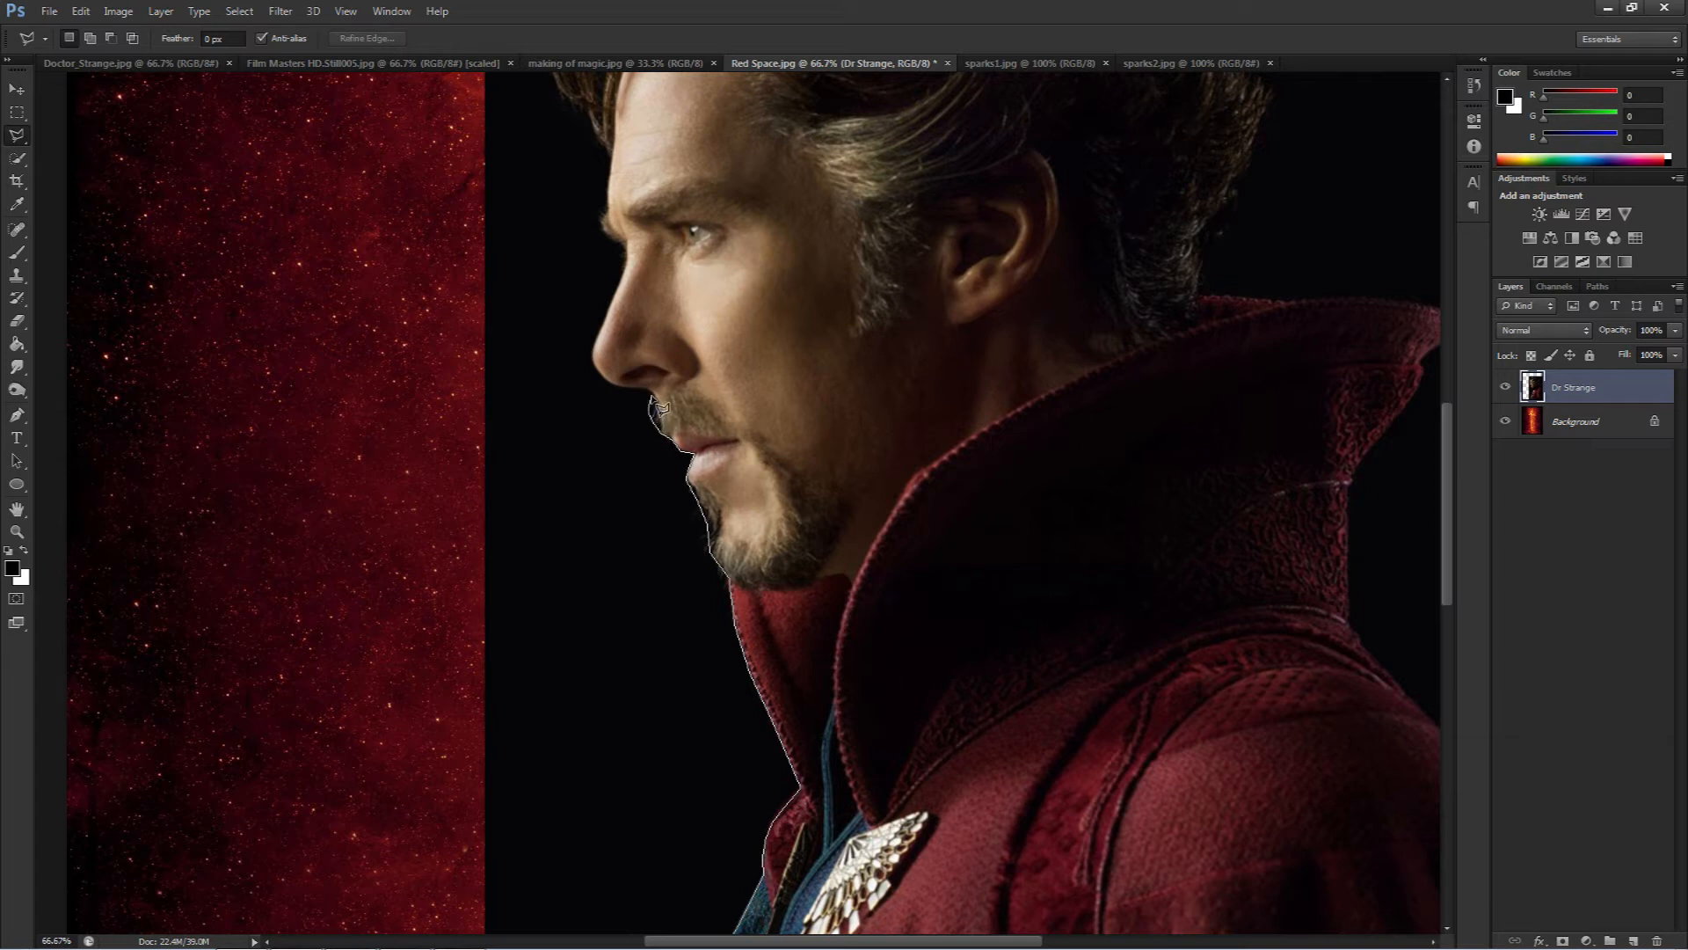
{"action": "left_click", "coordinate": [622, 388]}
{"action": "left_click", "coordinate": [600, 380]}
{"action": "left_click", "coordinate": [593, 349]}
{"action": "mouse_move", "coordinate": [607, 193]}
{"action": "left_mouse_down"}
{"action": "mouse_move", "coordinate": [605, 282]}
{"action": "mouse_move", "coordinate": [684, 403]}
{"action": "mouse_move", "coordinate": [747, 558]}
{"action": "left_mouse_up"}
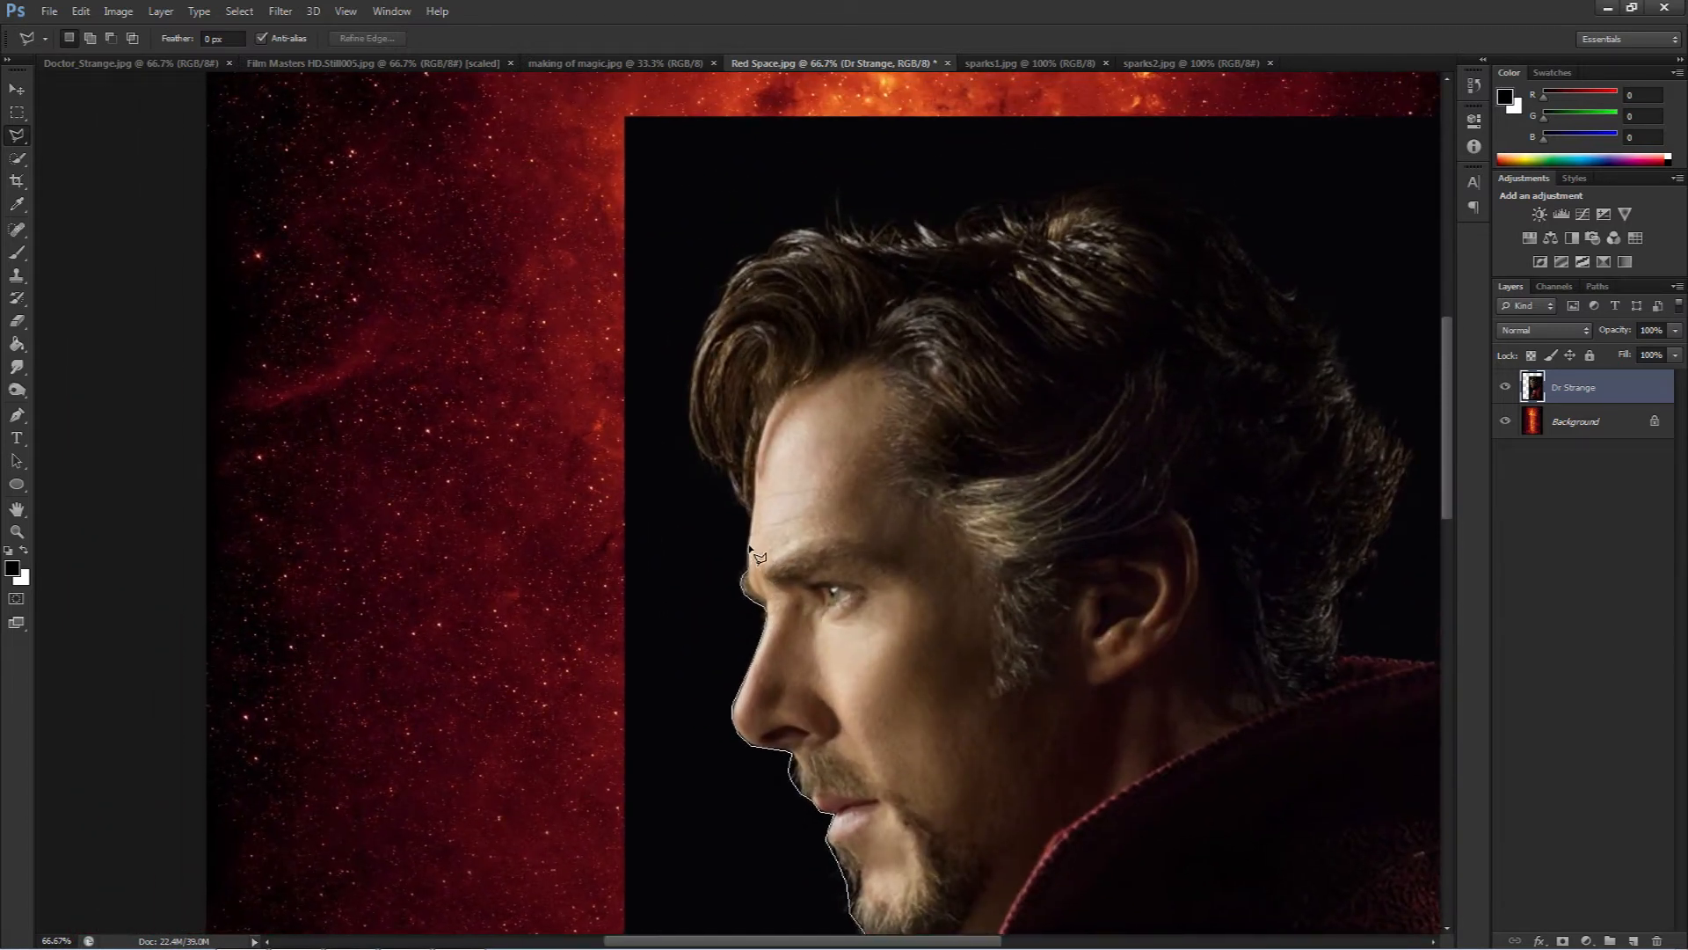
{"action": "left_click", "coordinate": [748, 514]}
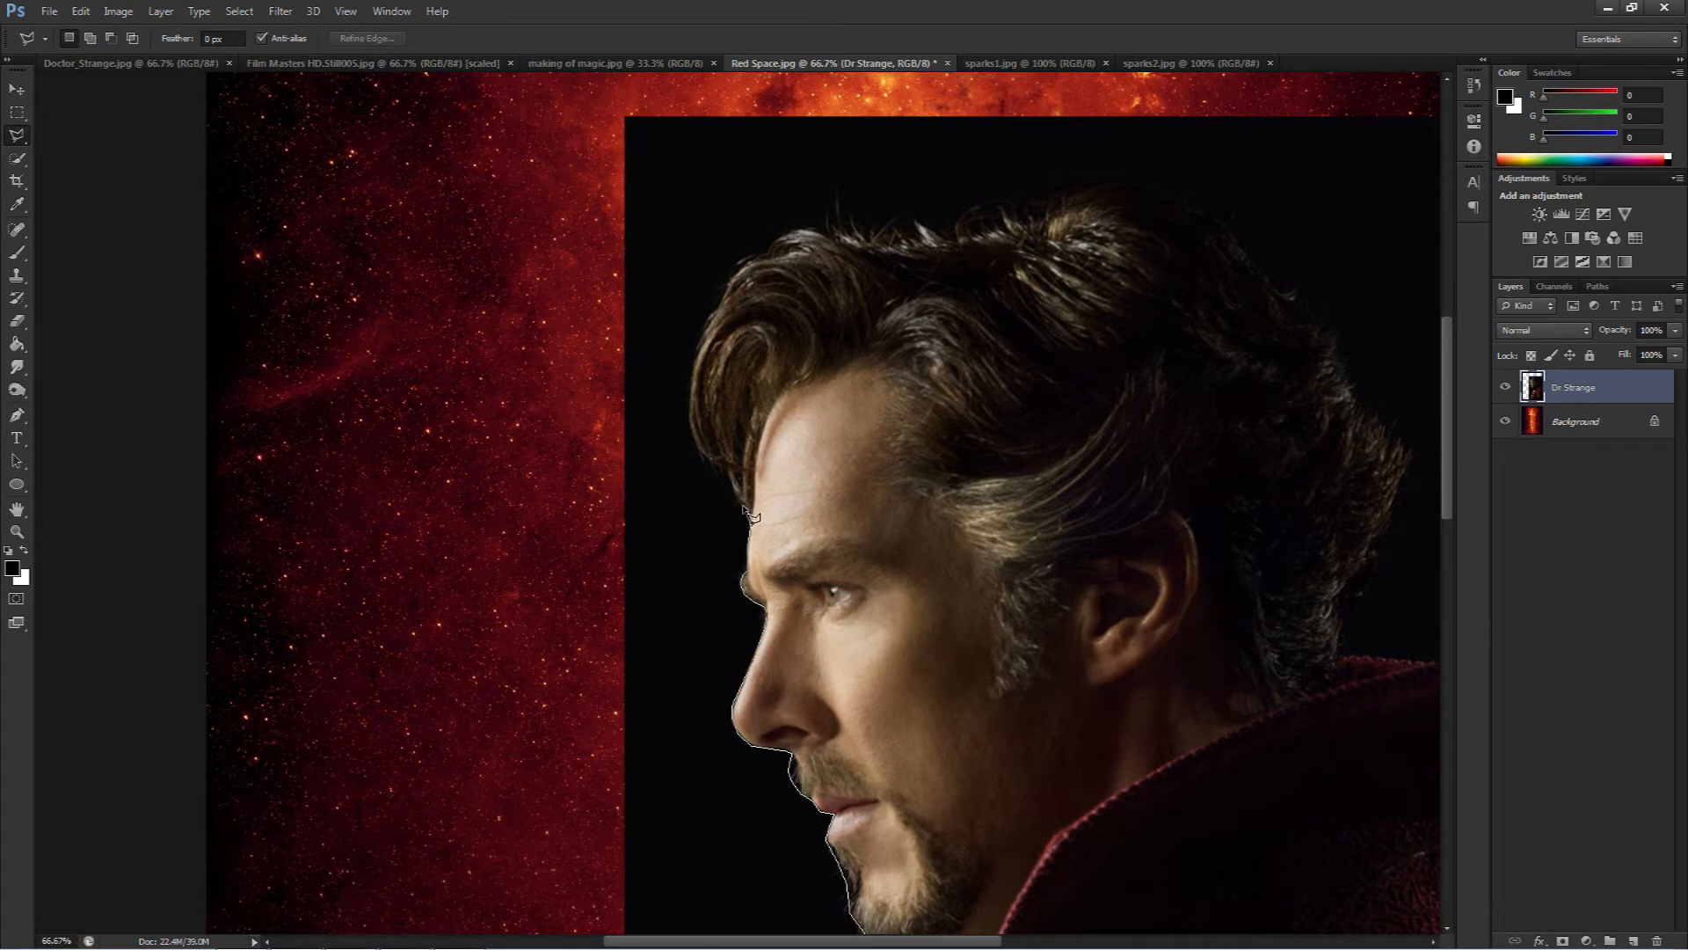
- Carry the lasso outline loosely around the front and top of the hair, leaving a thin black margin
{"action": "left_click", "coordinate": [693, 457]}
{"action": "left_click", "coordinate": [689, 356]}
{"action": "left_click", "coordinate": [702, 314]}
{"action": "left_click", "coordinate": [722, 274]}
{"action": "left_click", "coordinate": [745, 245]}
{"action": "left_click", "coordinate": [849, 188]}
{"action": "left_click", "coordinate": [946, 189]}
{"action": "left_click", "coordinate": [1029, 175]}
{"action": "left_click", "coordinate": [1134, 177]}
{"action": "left_click", "coordinate": [1245, 197]}
{"action": "left_click", "coordinate": [1275, 243]}
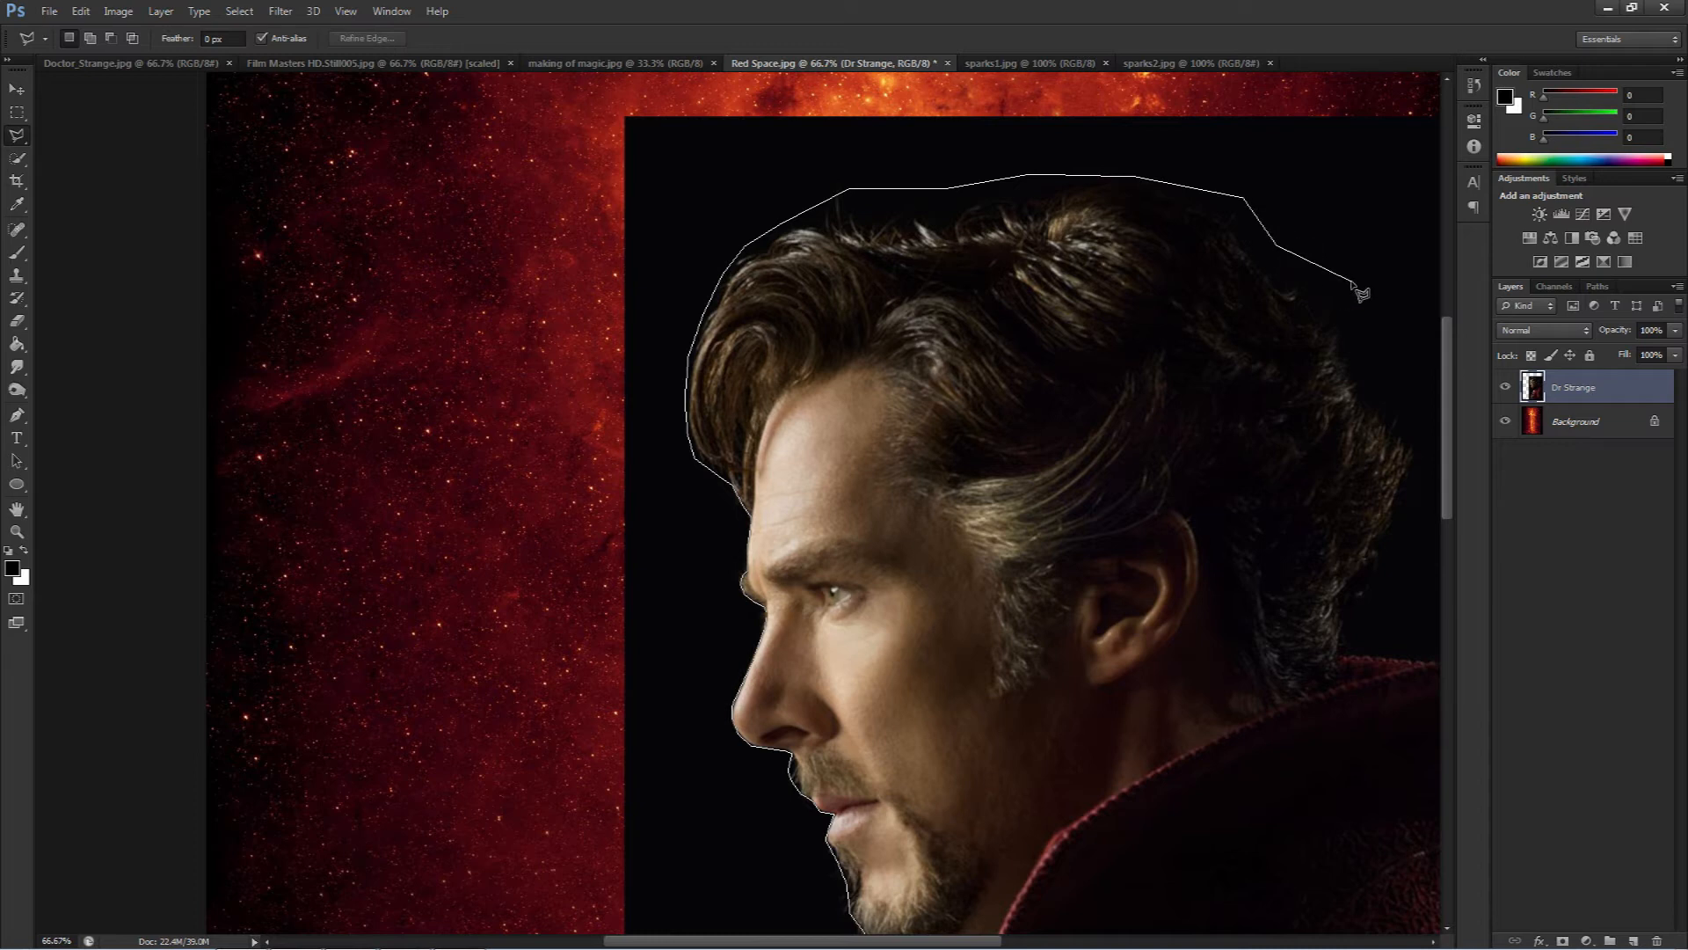
{"action": "left_click", "coordinate": [1343, 291]}
- Continue the lasso outline loosely down the back of the hair to the top edge of the cloak's collar
{"action": "left_click_drag", "start_coordinate": [1342, 287], "coordinate": [900, 260]}
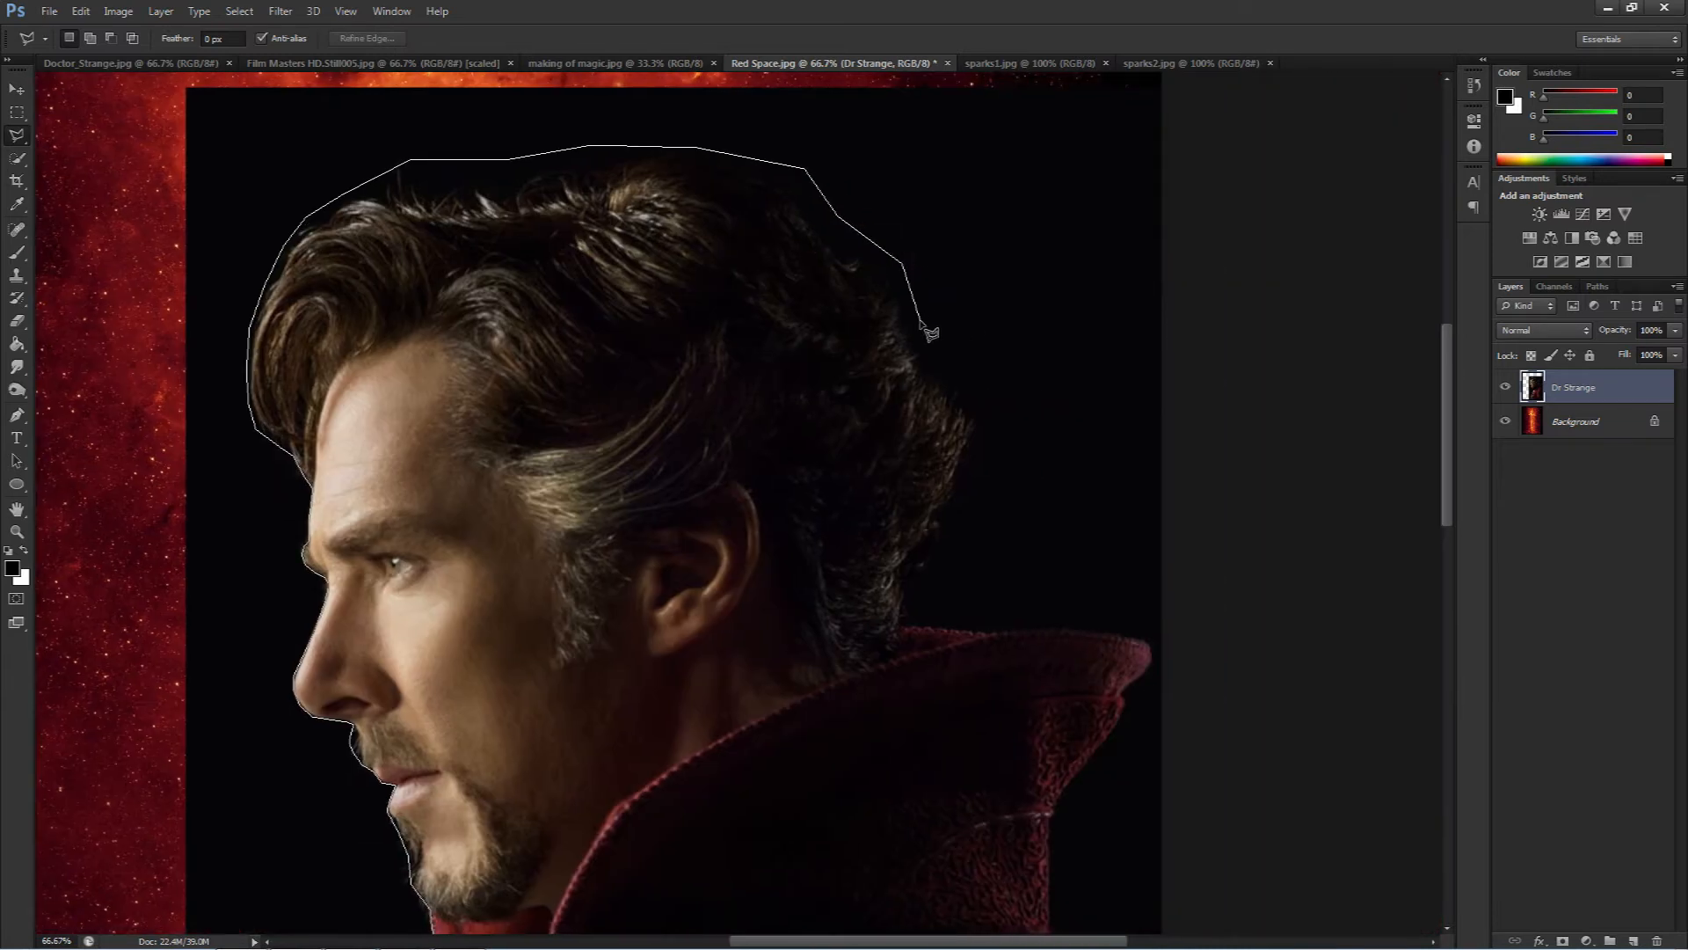
{"action": "left_click", "coordinate": [925, 360]}
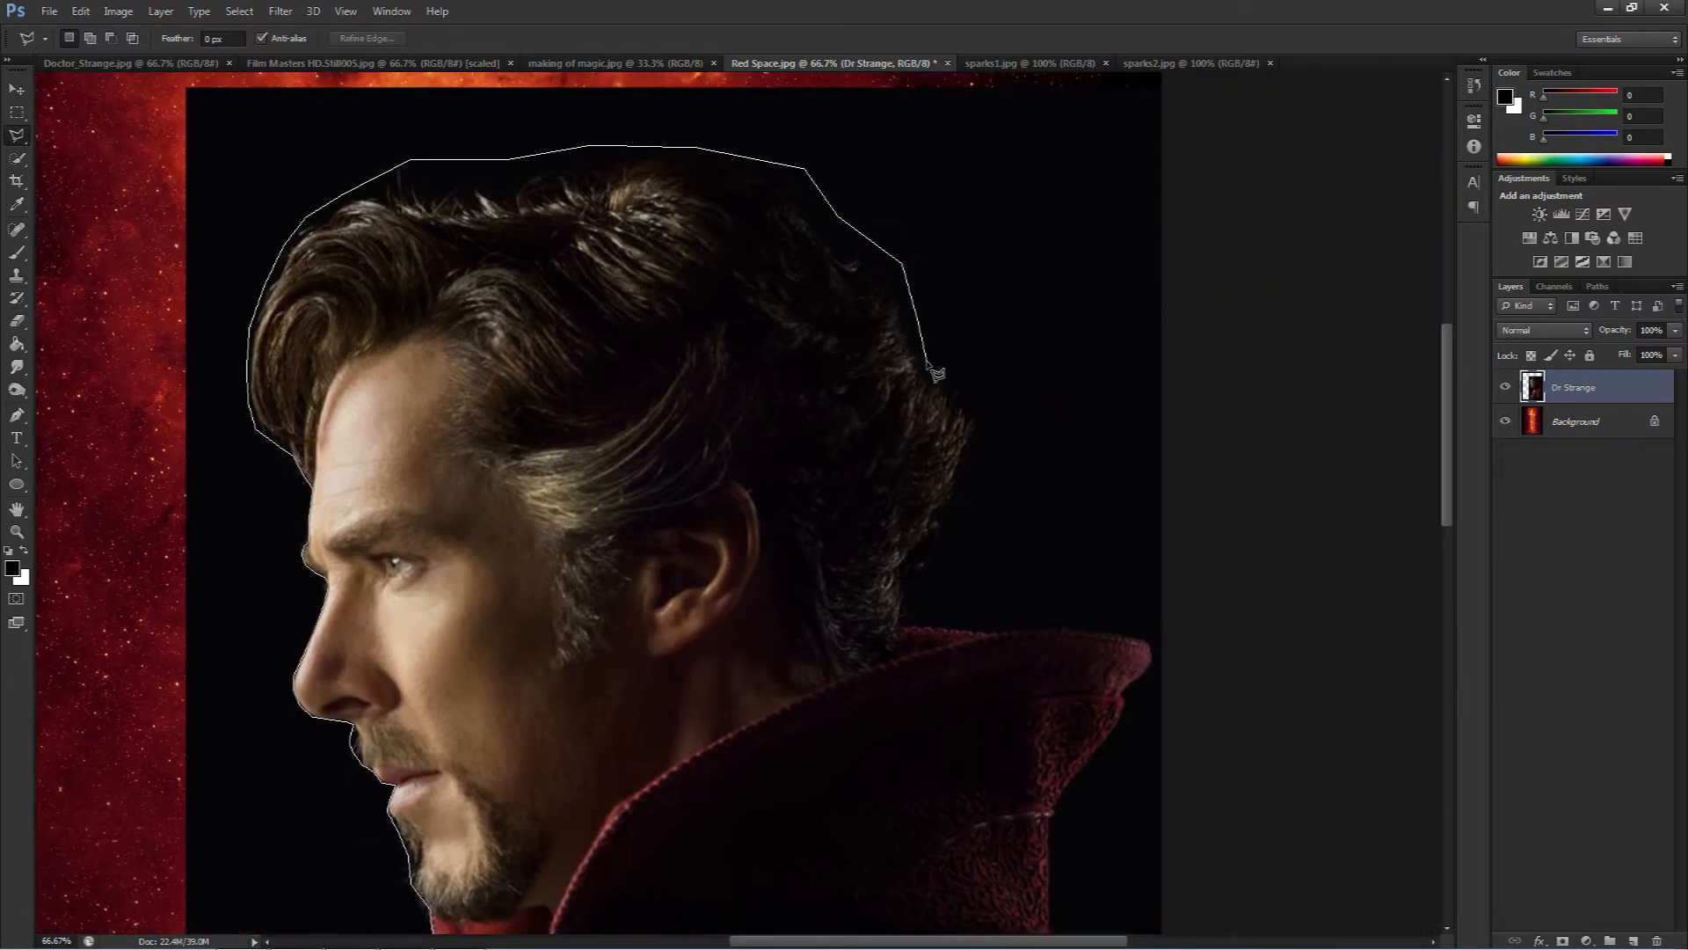
{"action": "left_click", "coordinate": [983, 419]}
{"action": "left_click", "coordinate": [969, 495]}
{"action": "left_click", "coordinate": [917, 622]}
- Trace the lasso outline along the collar's top and back edges and over the shoulder, just past the canvas's right edge
{"action": "left_click", "coordinate": [976, 627]}
{"action": "left_click", "coordinate": [1068, 625]}
{"action": "left_click", "coordinate": [1150, 637]}
{"action": "left_click", "coordinate": [1153, 670]}
{"action": "left_click", "coordinate": [1125, 692]}
{"action": "left_click_drag", "start_coordinate": [1130, 704], "coordinate": [1149, 533]}
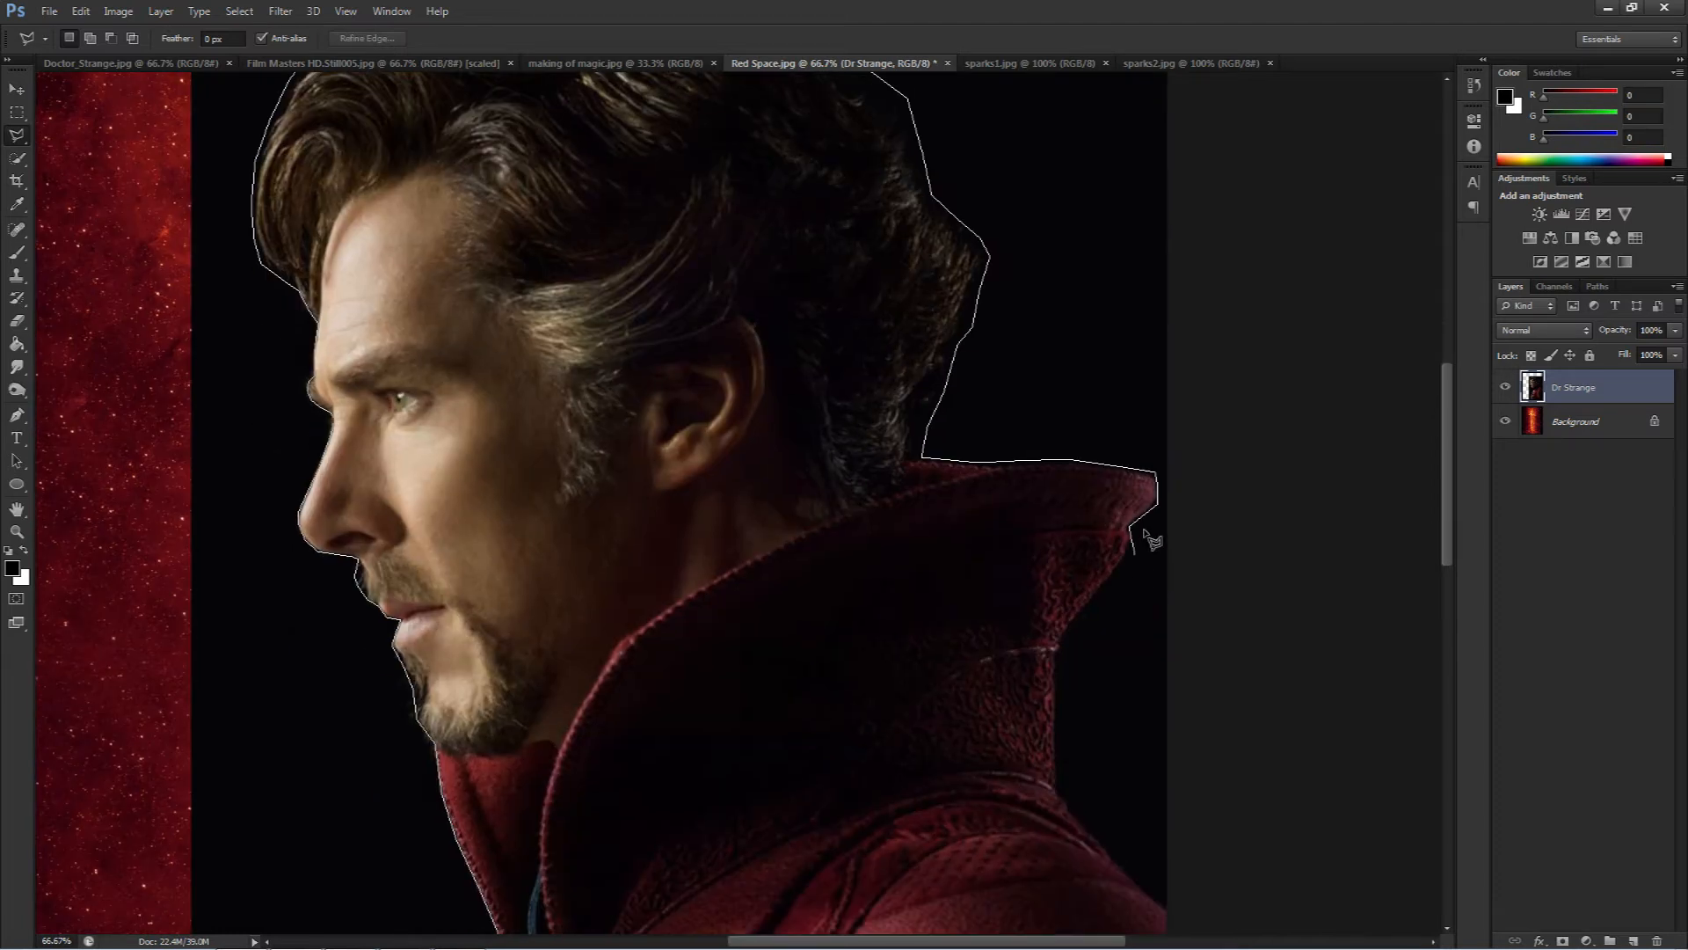
{"action": "left_click", "coordinate": [1129, 554]}
{"action": "left_click", "coordinate": [1059, 648]}
{"action": "left_click", "coordinate": [1058, 782]}
{"action": "left_click_drag", "start_coordinate": [1059, 782], "coordinate": [961, 568]}
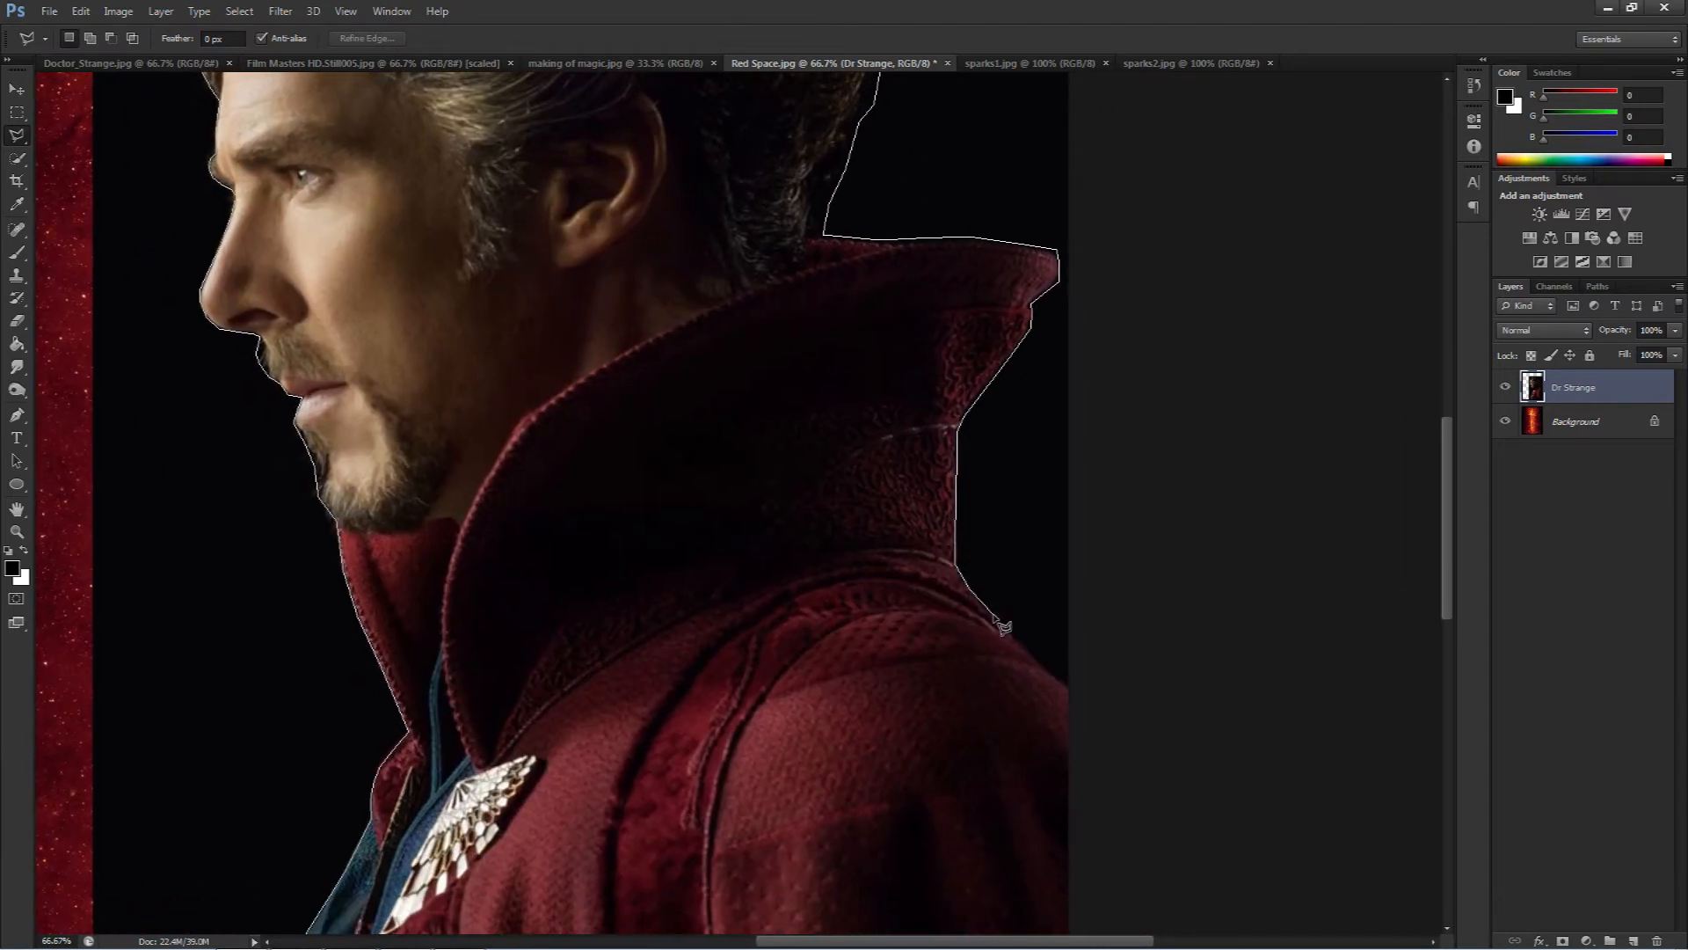
{"action": "left_click", "coordinate": [1080, 699]}
- Run the lasso outline around the outside of the black surroundings and close the selection below the canvas's bottom edge
{"action": "left_click_drag", "start_coordinate": [1210, 388], "coordinate": [1274, 622]}
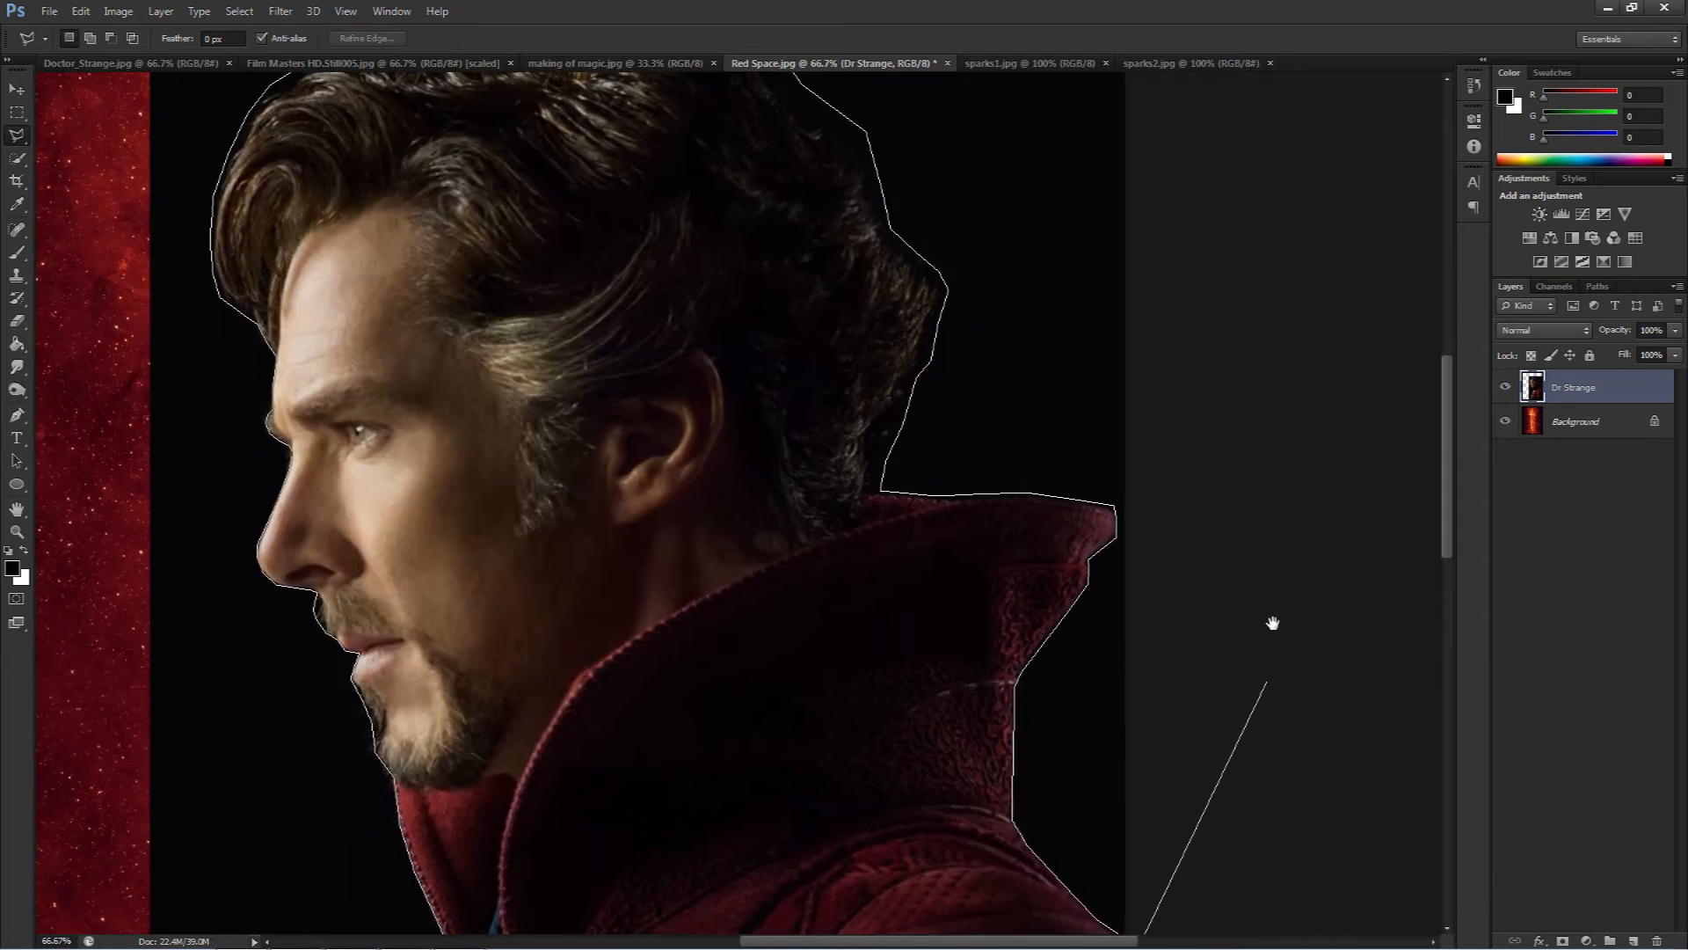
{"action": "left_click_drag", "start_coordinate": [1275, 288], "coordinate": [1291, 603]}
{"action": "left_click", "coordinate": [1253, 173]}
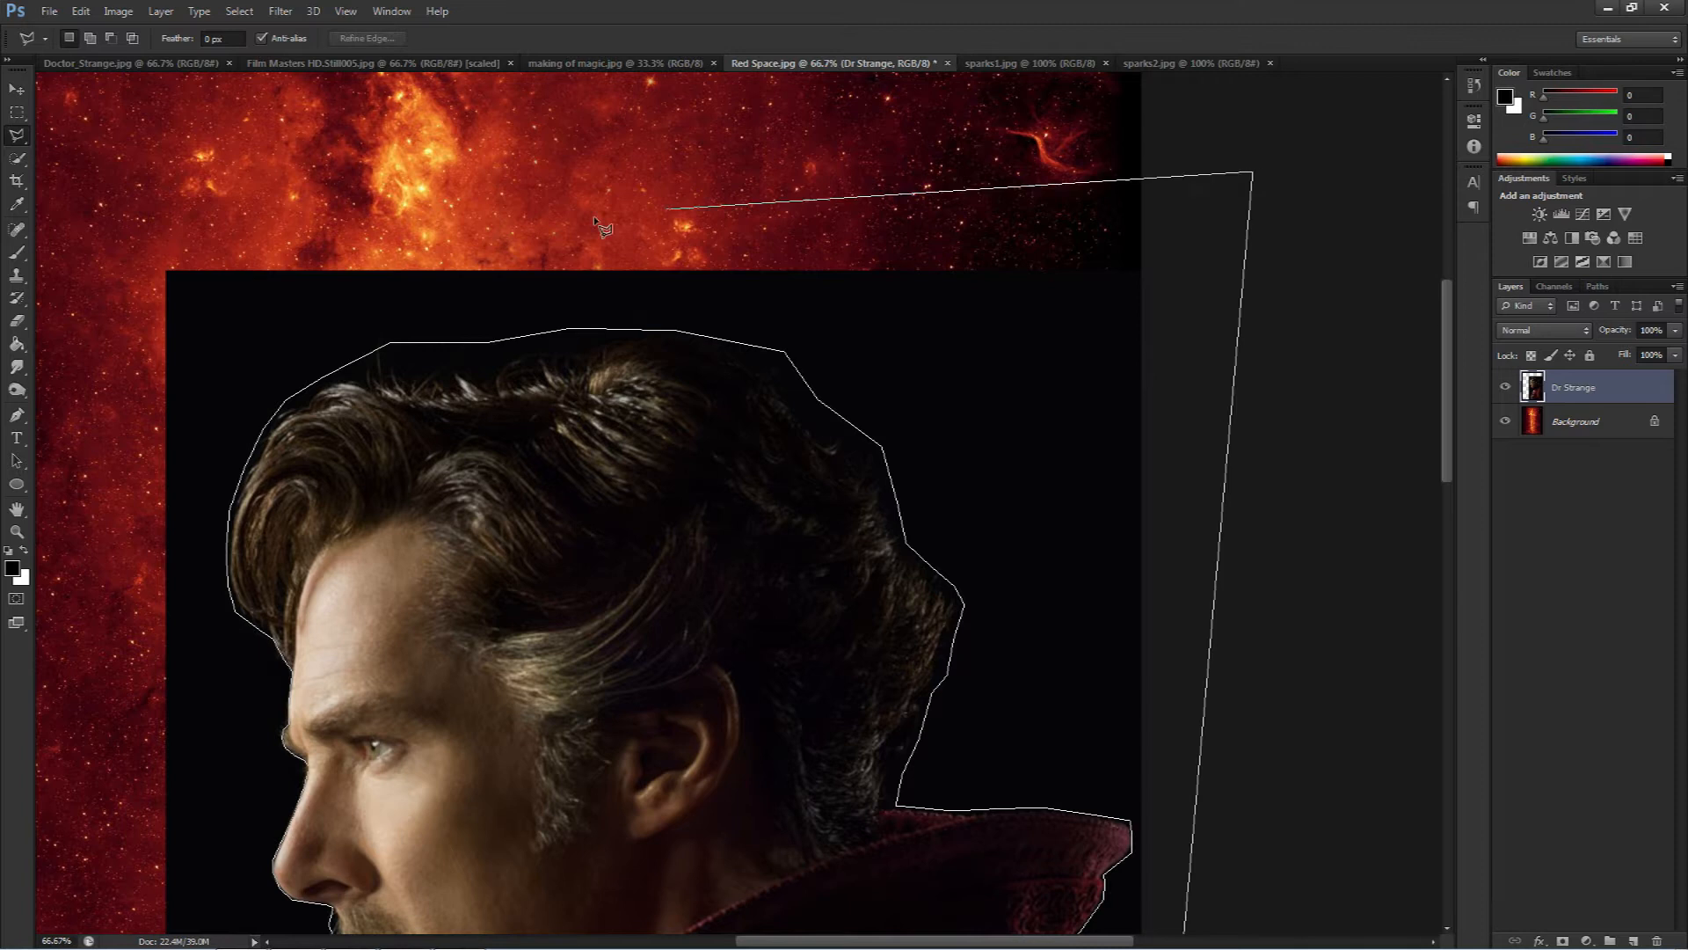
{"action": "left_click", "coordinate": [96, 134]}
{"action": "left_click_drag", "start_coordinate": [183, 365], "coordinate": [149, 7]}
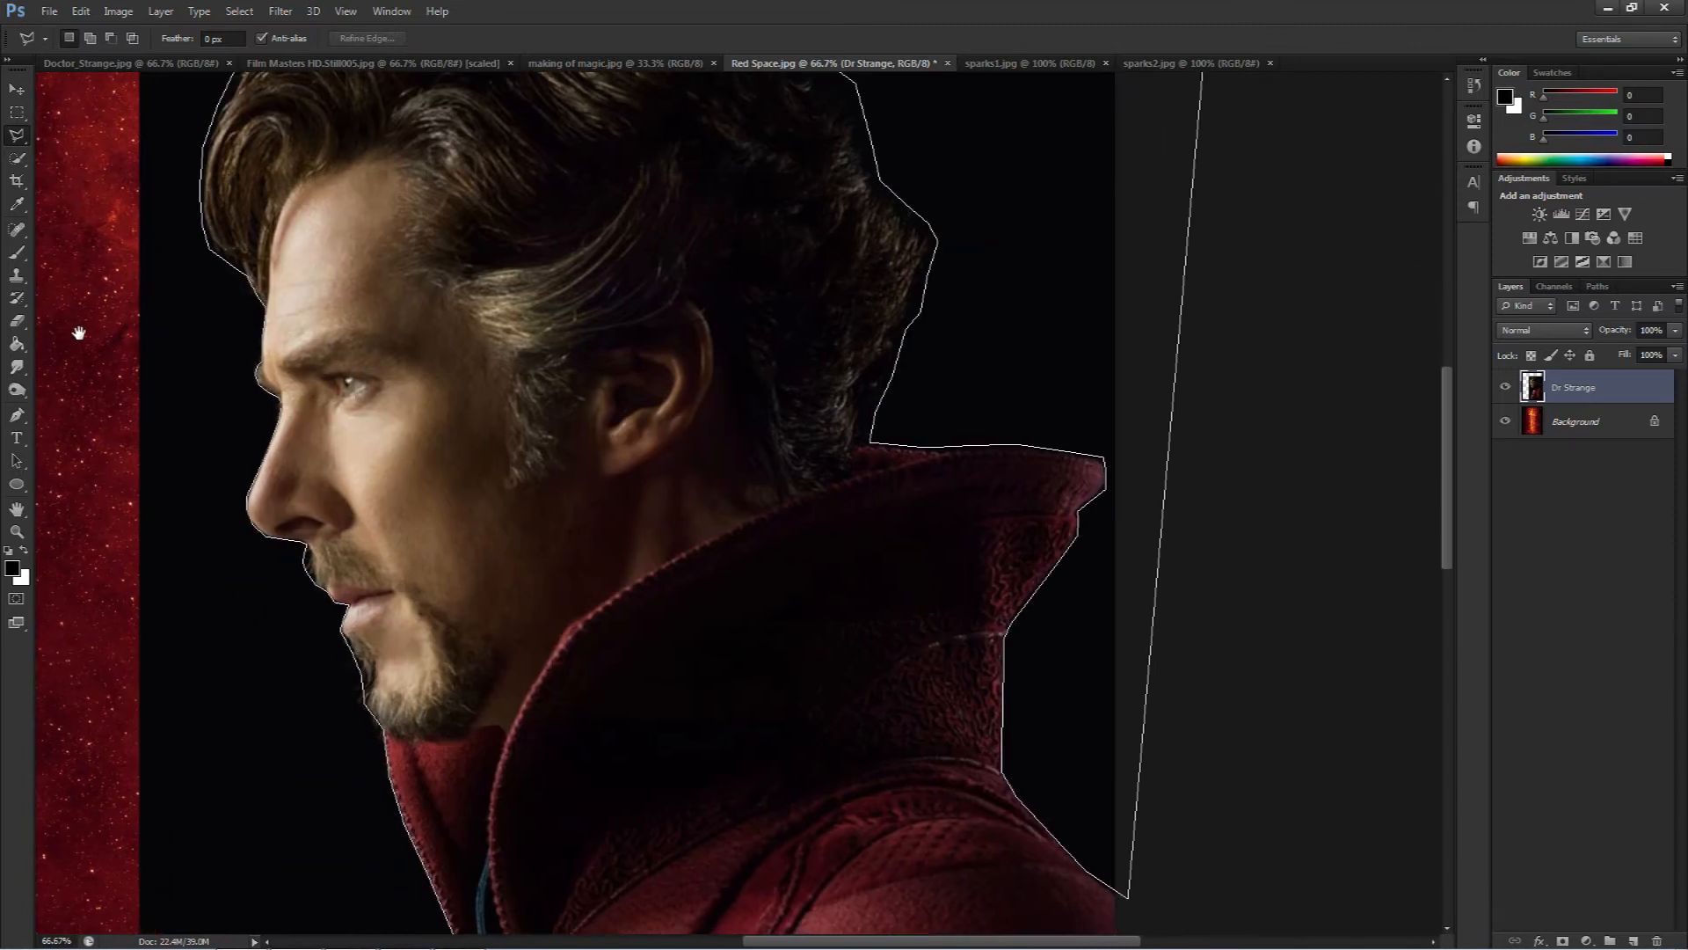
{"action": "left_click_drag", "start_coordinate": [79, 333], "coordinate": [103, 167]}
{"action": "left_click_drag", "start_coordinate": [105, 454], "coordinate": [185, 153]}
{"action": "left_click_drag", "start_coordinate": [151, 430], "coordinate": [174, 219]}
{"action": "left_click", "coordinate": [176, 477]}
{"action": "left_click", "coordinate": [195, 805]}
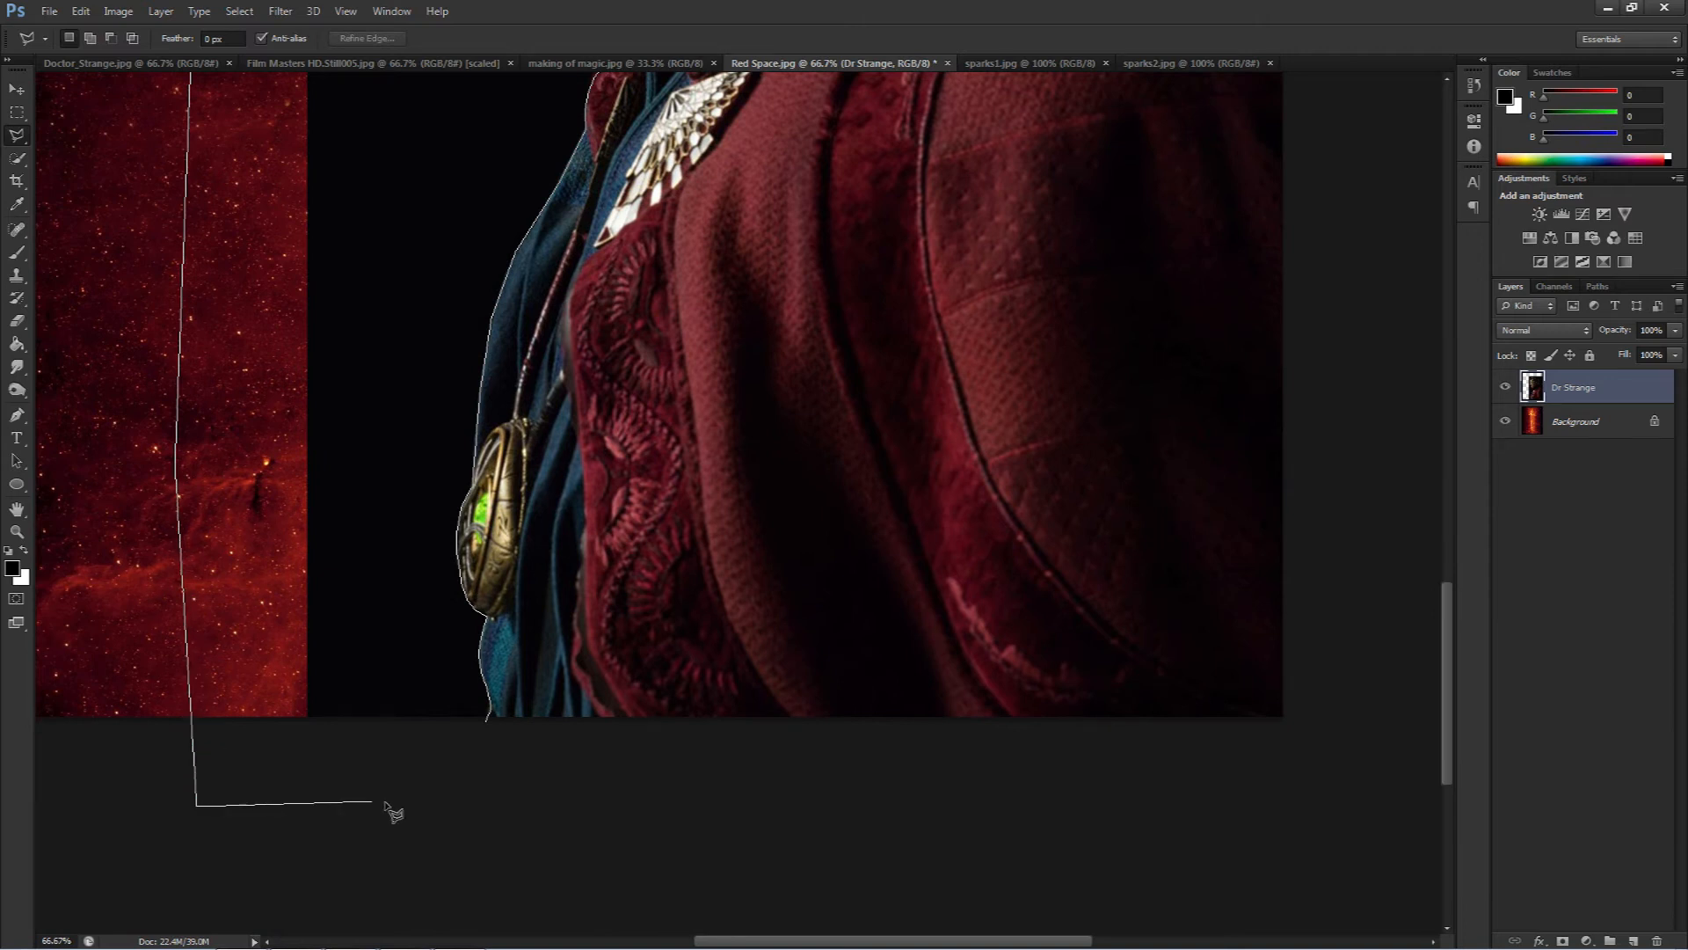
{"action": "double_click", "coordinate": [464, 788]}
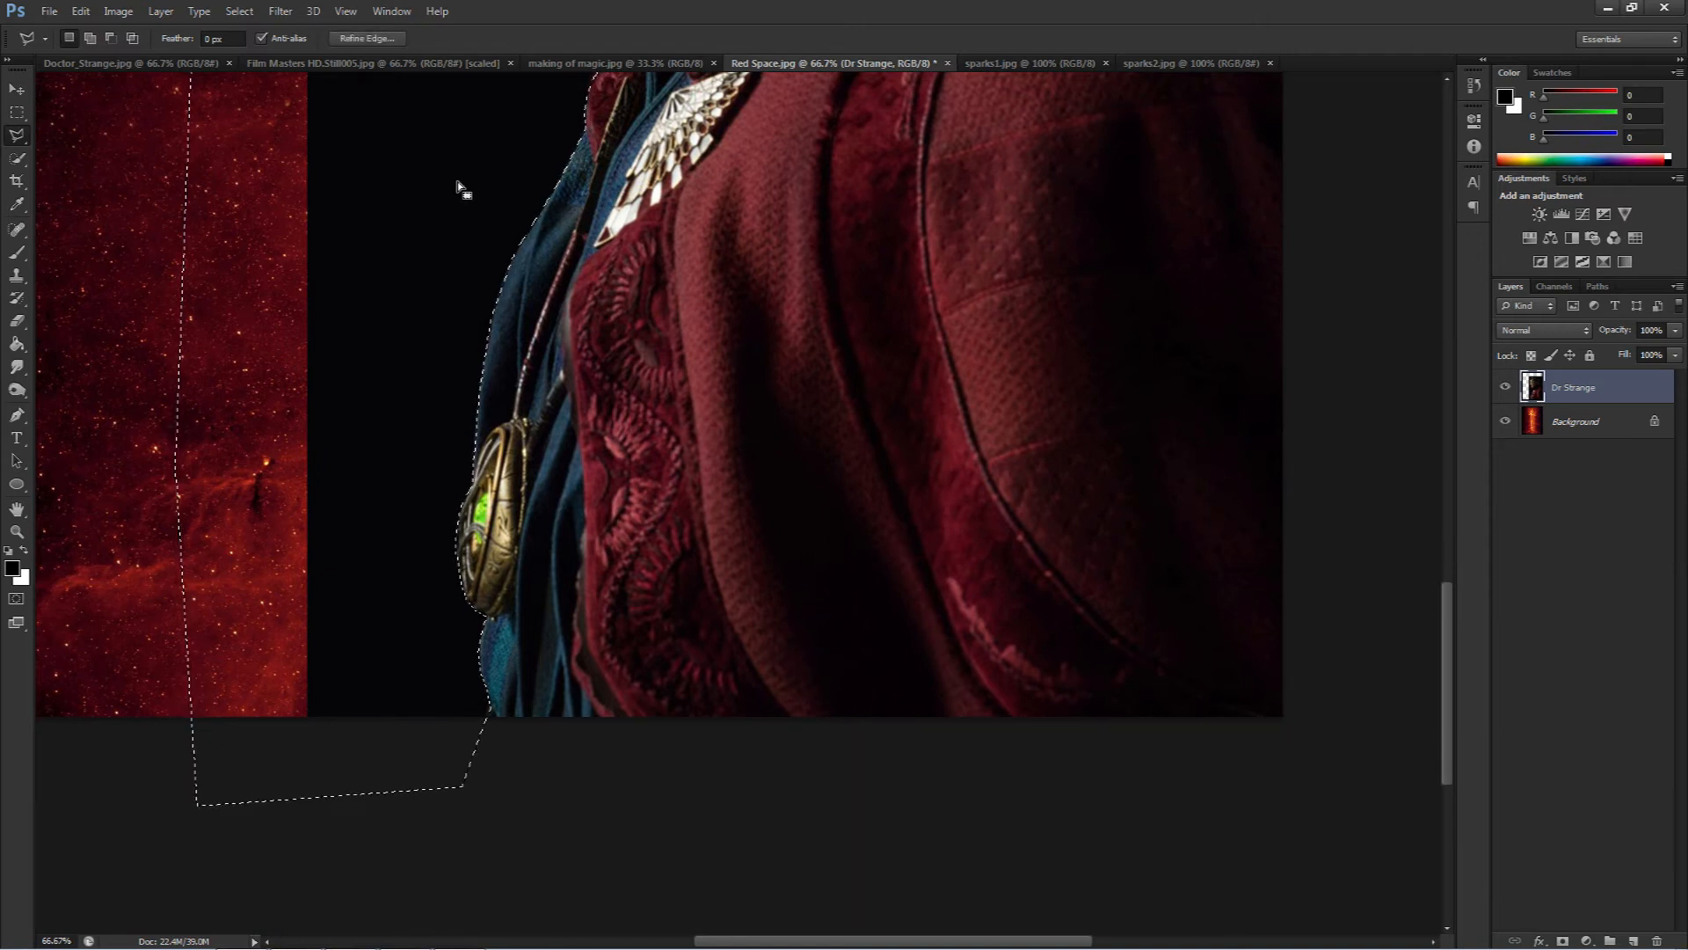
- Delete the selected black surroundings from the Dr Strange layer and deselect
{"action": "key", "text": "Delete"}
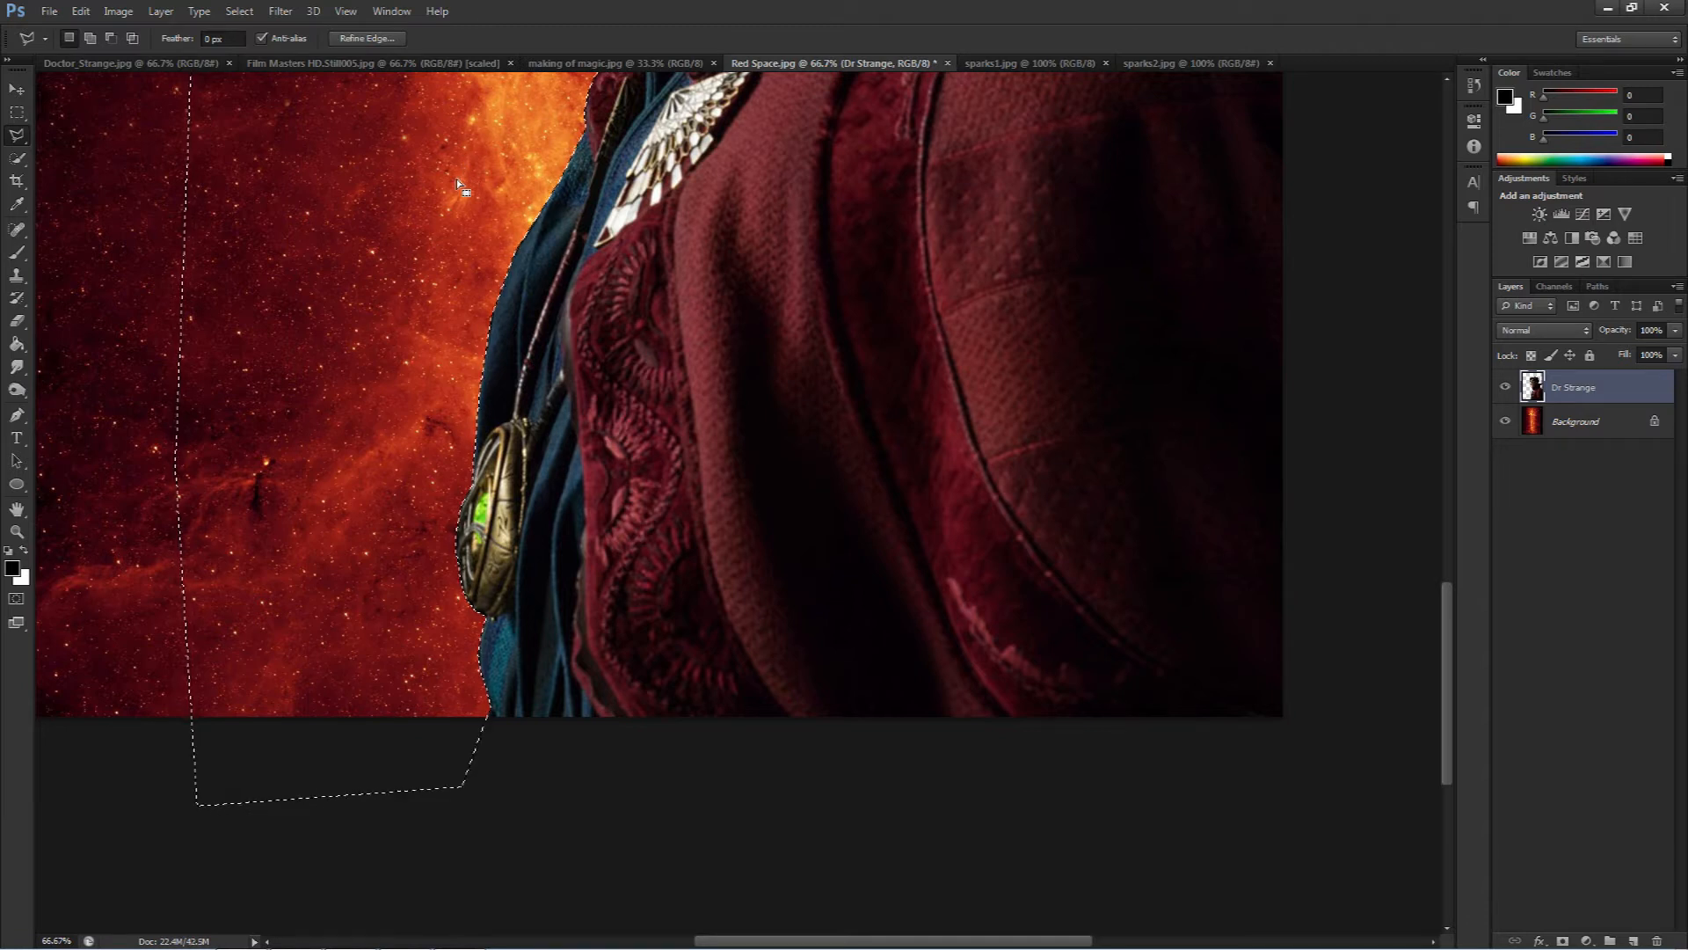
{"action": "right_click", "coordinate": [457, 177]}
{"action": "left_click", "coordinate": [504, 191]}
{"action": "key", "text": "z"}
{"action": "left_click", "coordinate": [481, 127], "text": "alt"}
{"action": "left_click", "coordinate": [517, 184], "text": "alt"}
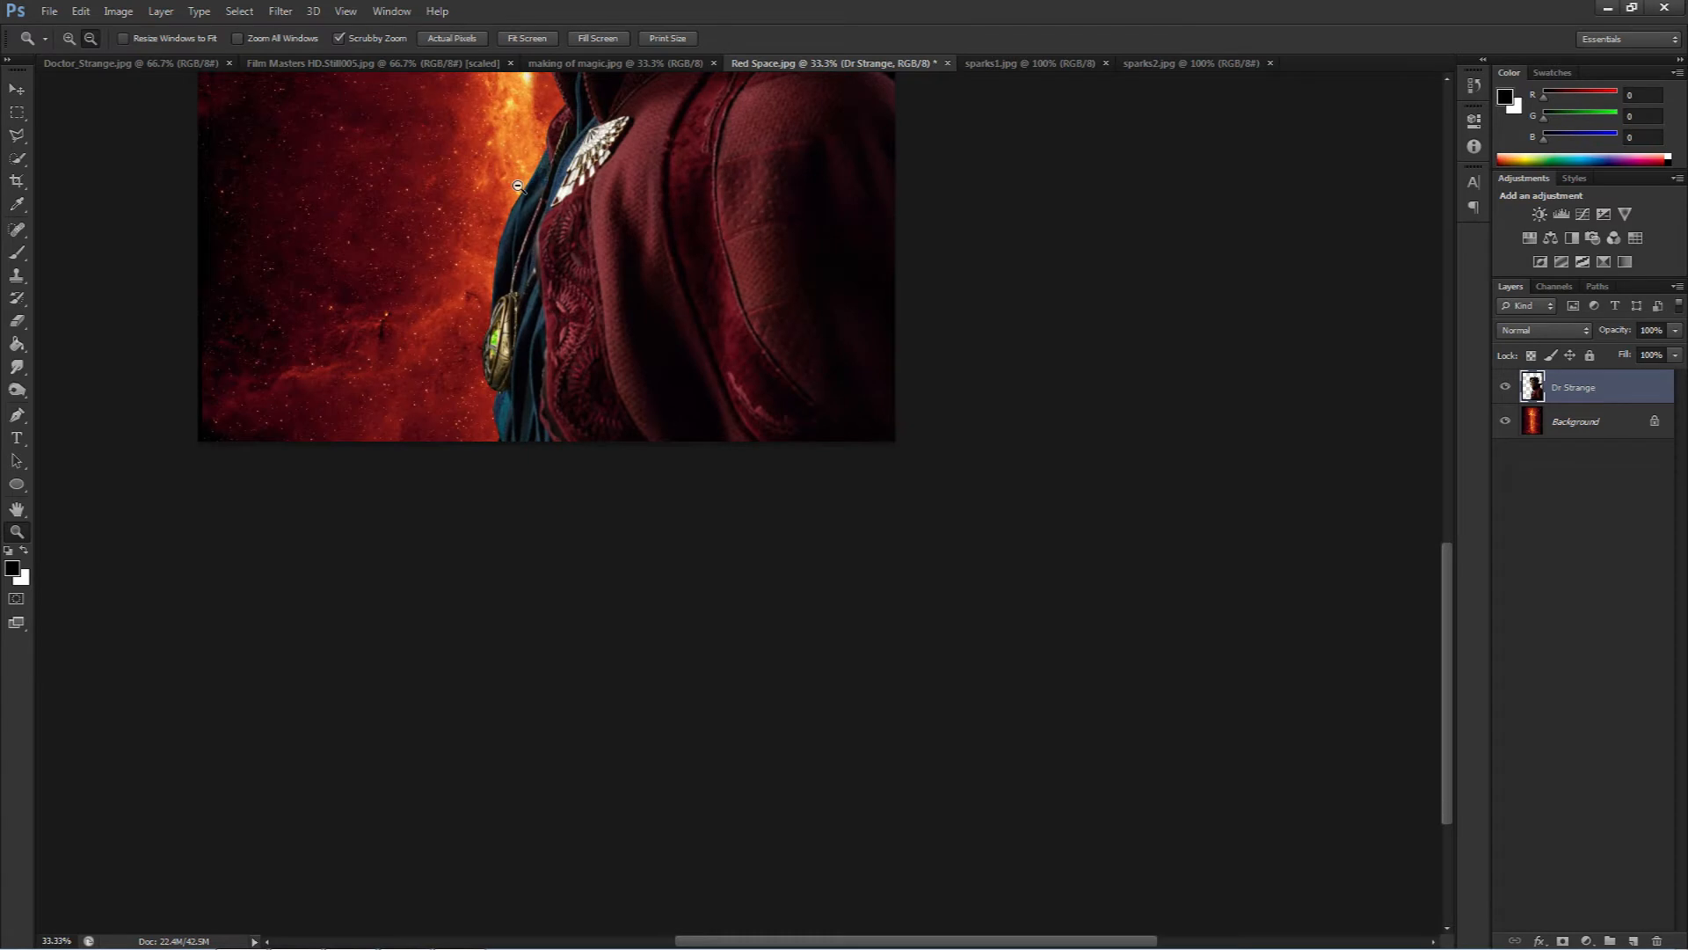
{"action": "left_click", "coordinate": [517, 185], "text": "alt"}
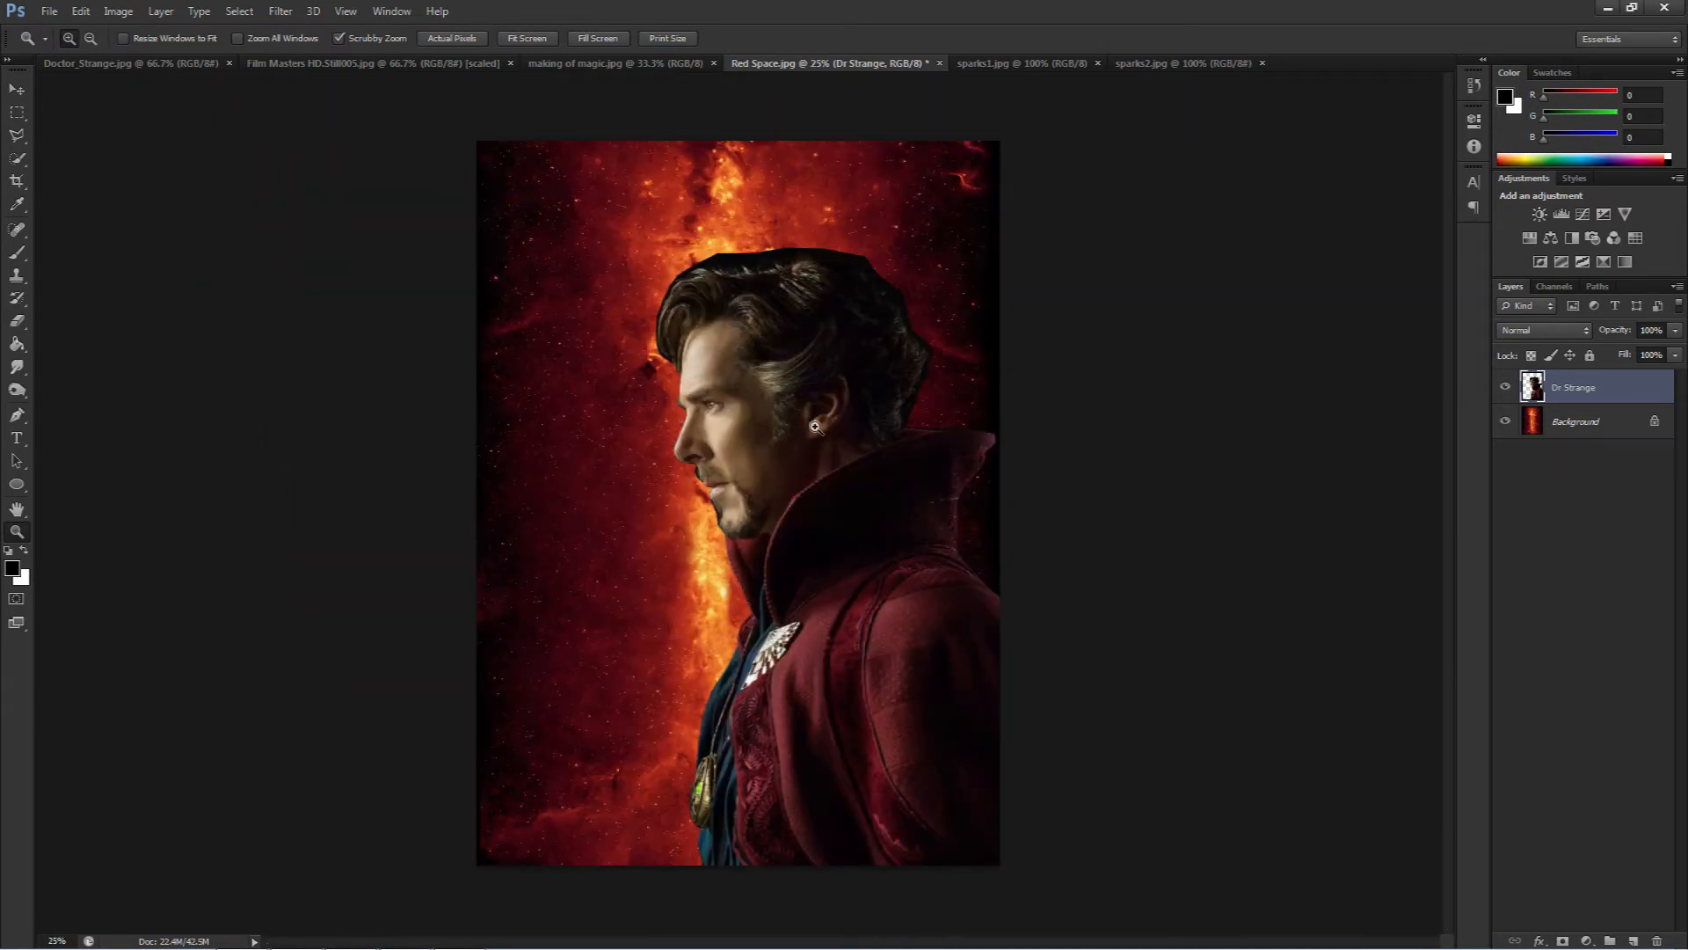
- Convert the locked Background into a regular layer named Background
{"action": "double_click", "coordinate": [1557, 426]}
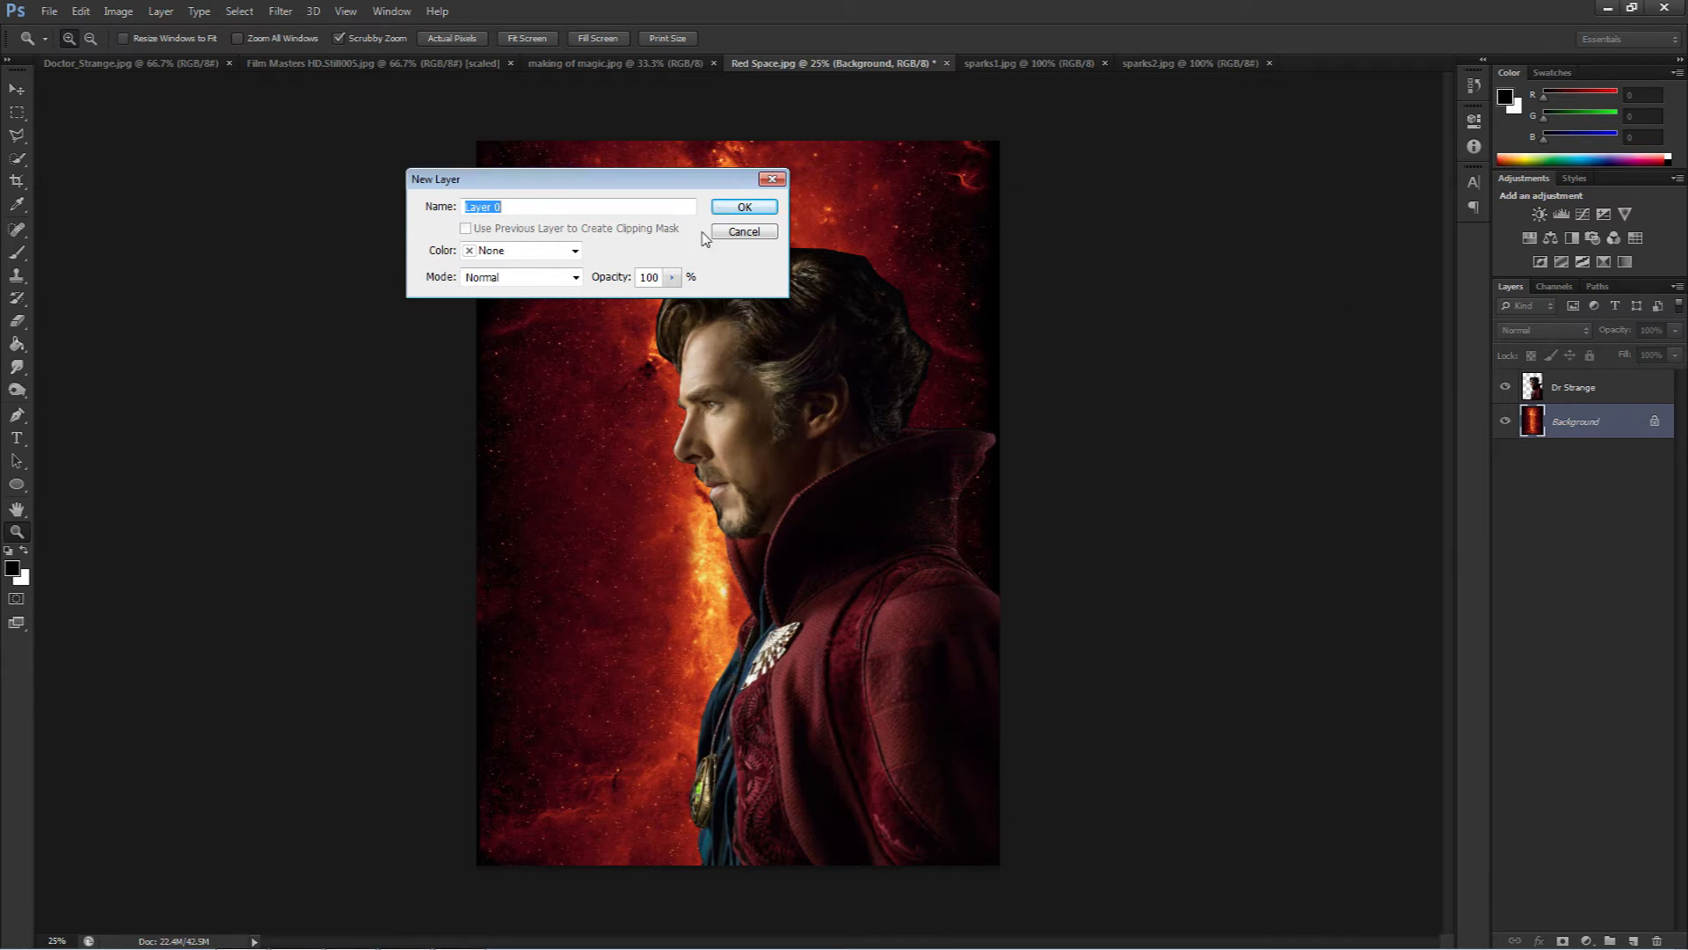
{"action": "type", "text": "Background"}
{"action": "left_click", "coordinate": [735, 207]}
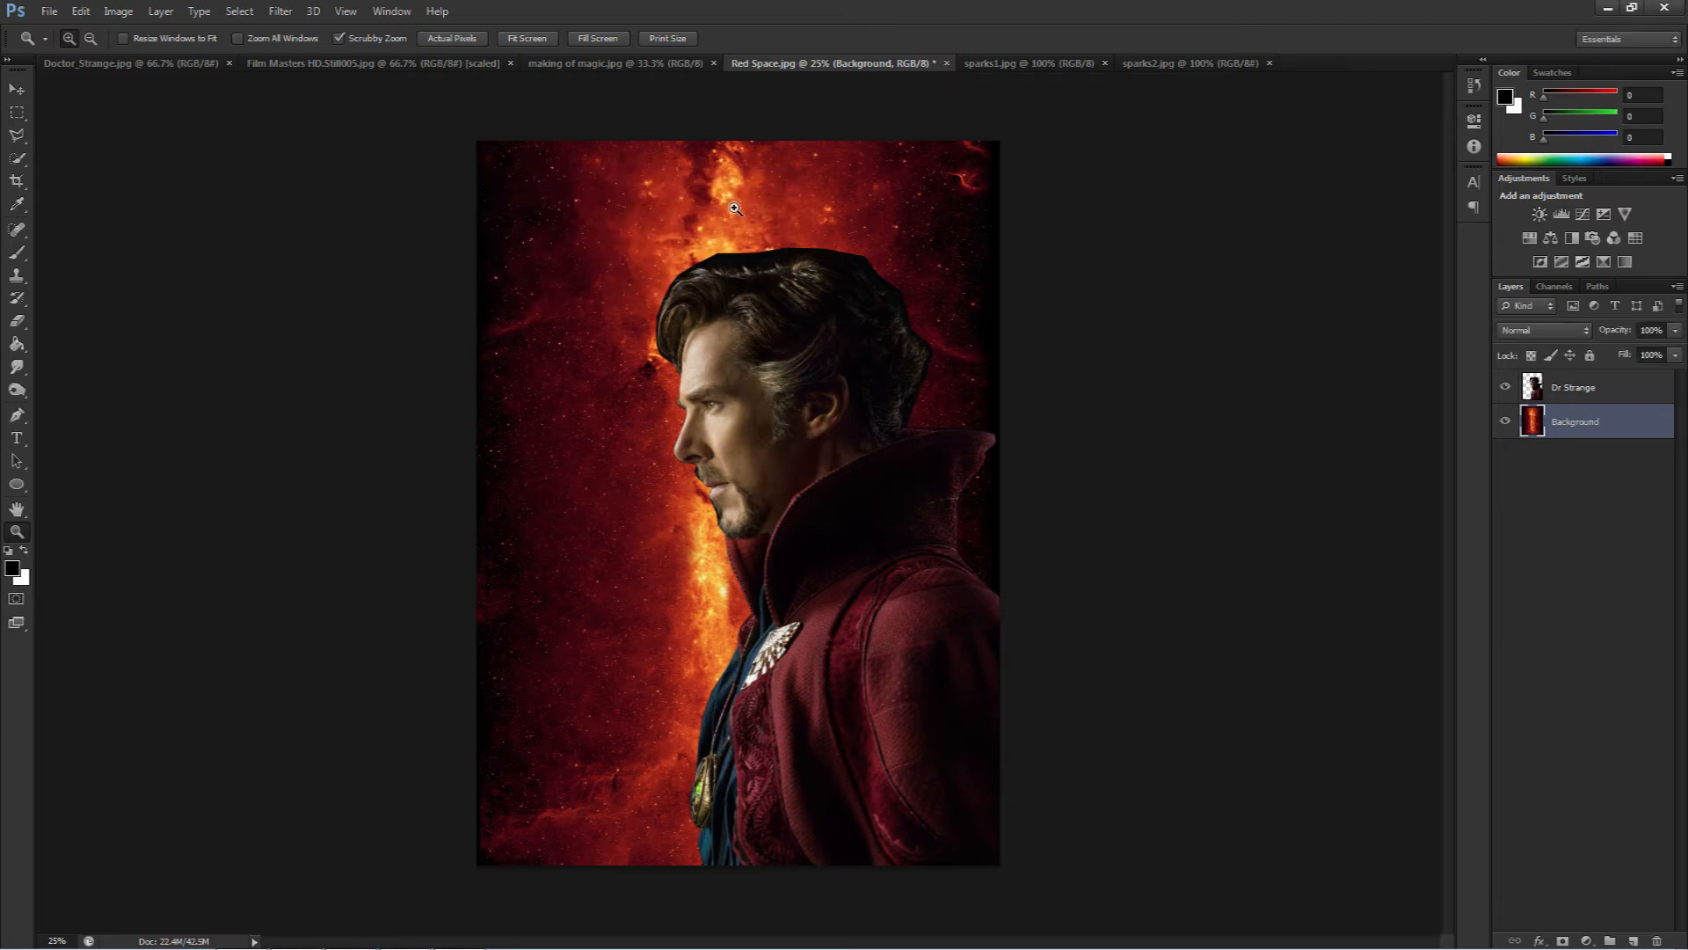
- Add a new empty layer and move it beneath the Background layer
{"action": "left_click_drag", "start_coordinate": [1560, 387], "coordinate": [1575, 445]}
{"action": "left_click", "coordinate": [1619, 759]}
{"action": "left_click", "coordinate": [1633, 939]}
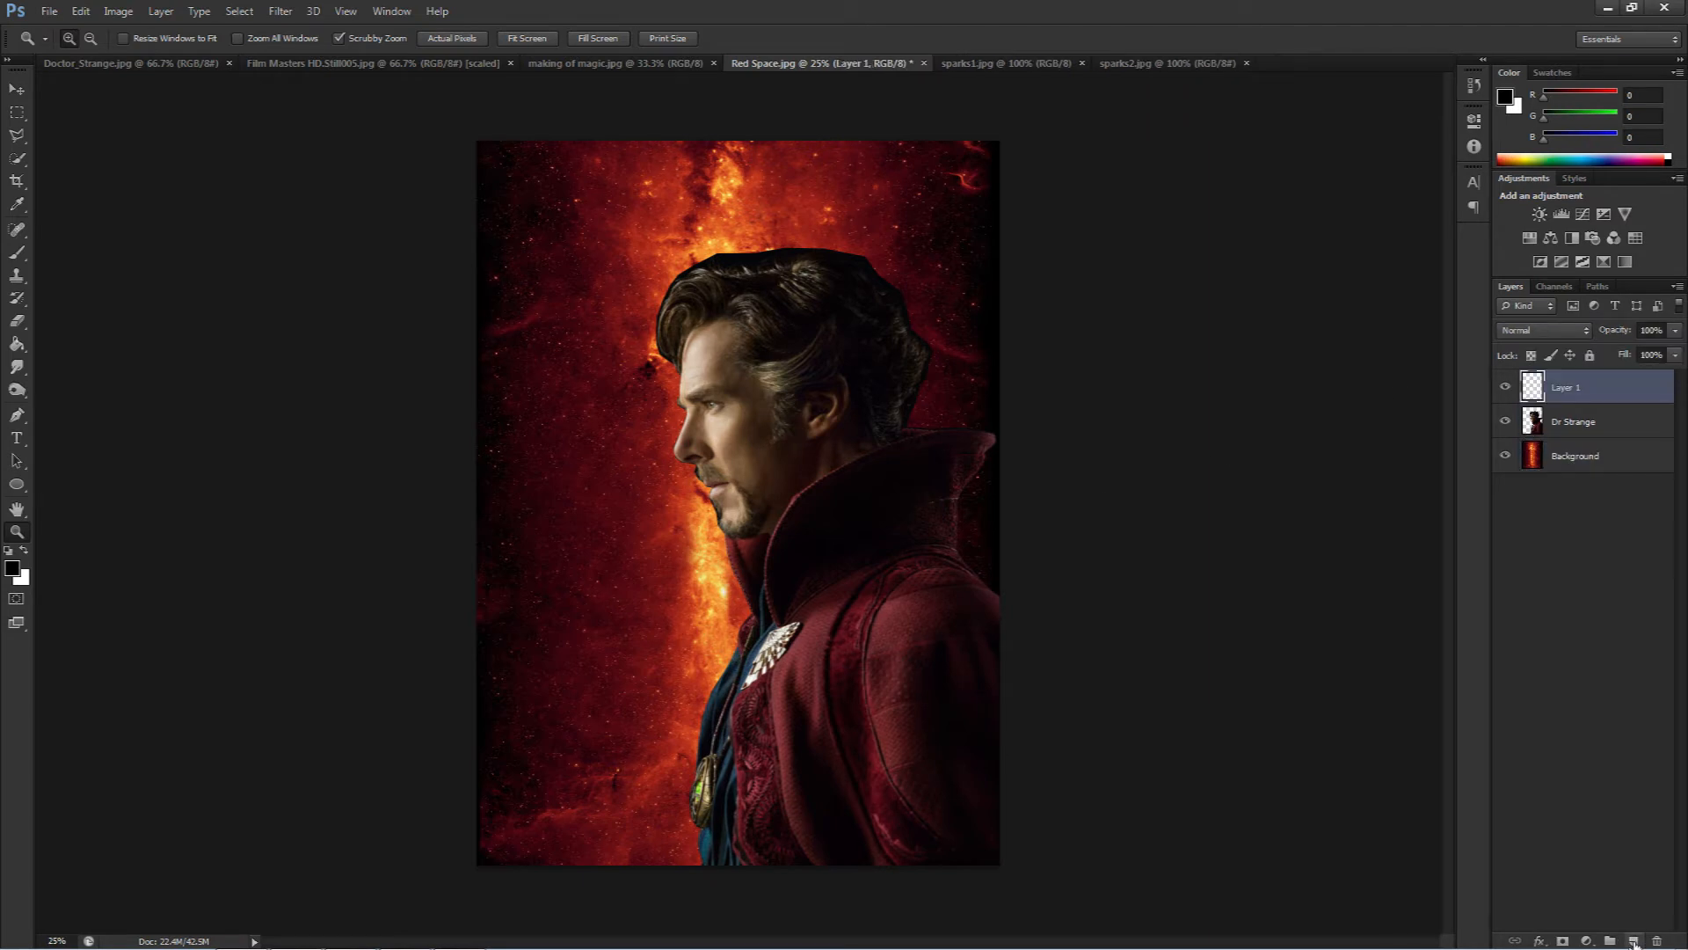
{"action": "left_click_drag", "start_coordinate": [1600, 395], "coordinate": [1569, 461]}
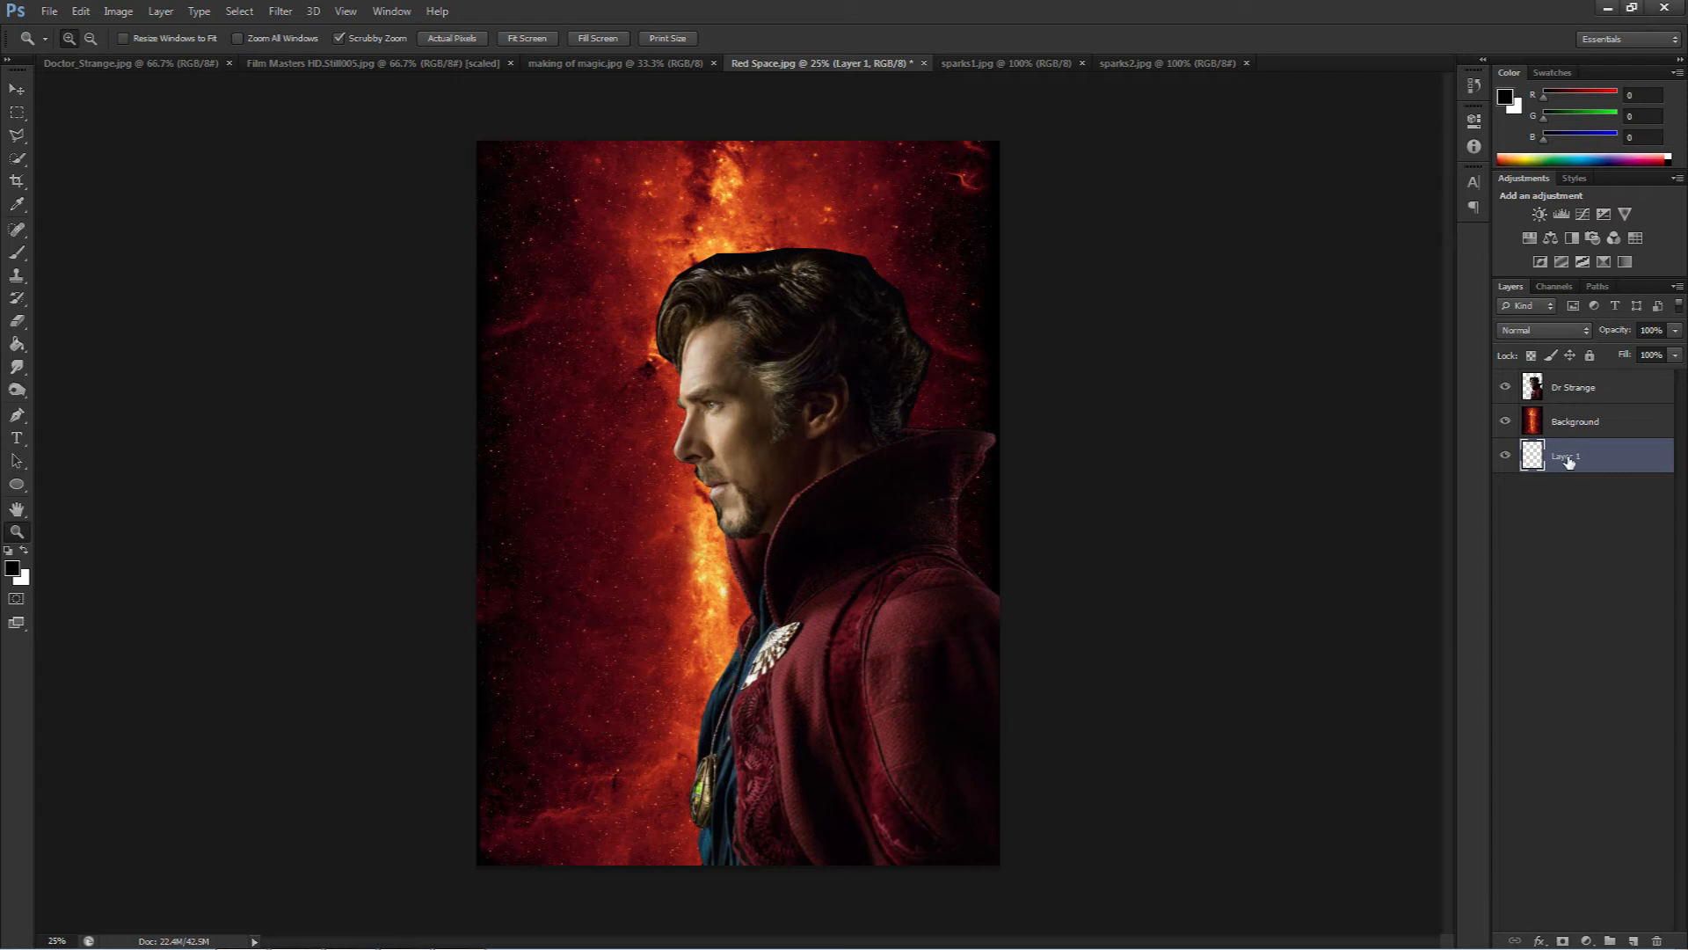
- Fill the new bottom layer with black (000000) using the Paint Bucket
{"action": "left_click", "coordinate": [11, 572]}
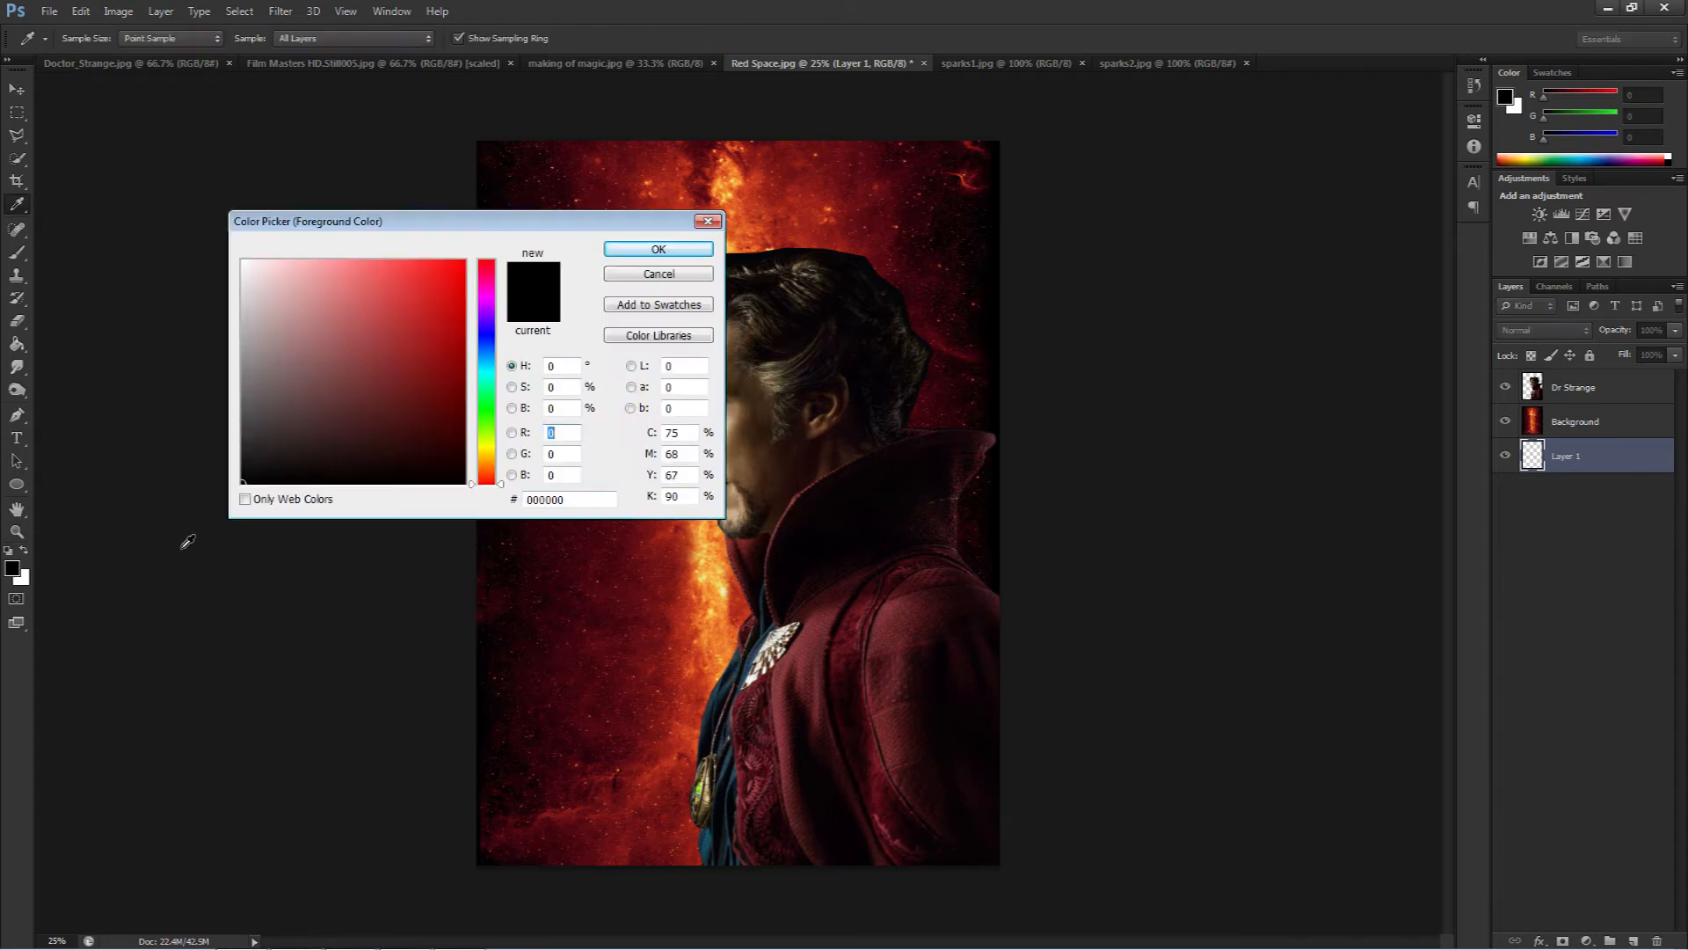
{"action": "left_click", "coordinate": [633, 249]}
{"action": "left_click", "coordinate": [17, 345]}
{"action": "left_click", "coordinate": [902, 235]}
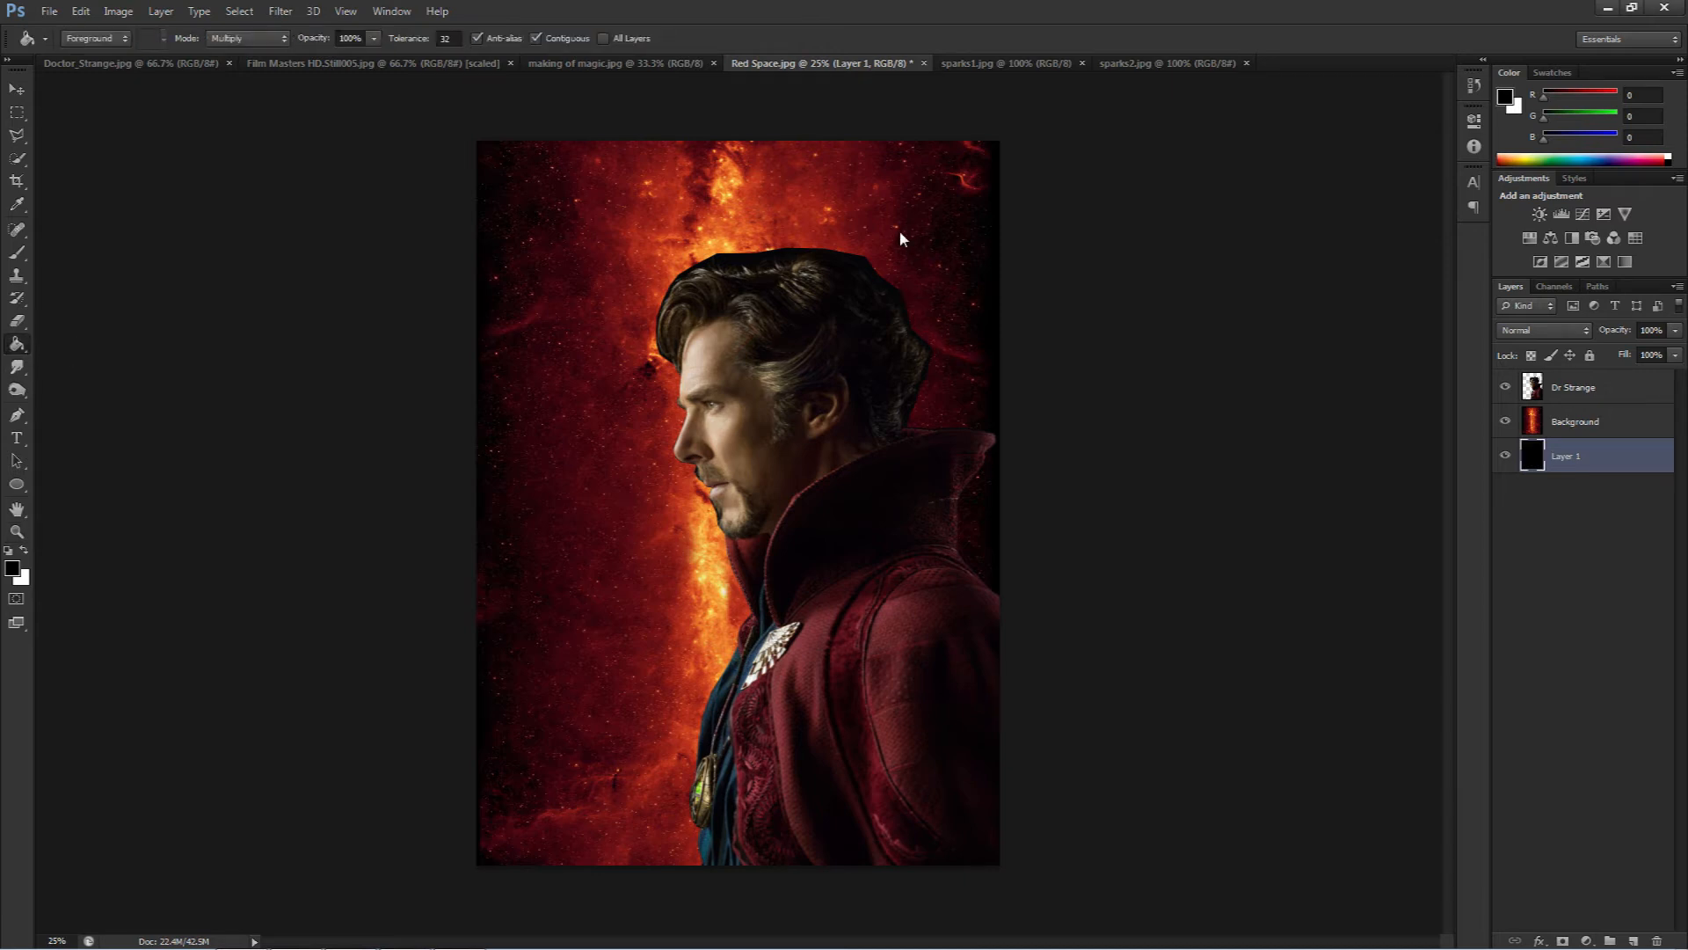
- Hide the Background and Dr Strange layers to check the black fill, and show both again
{"action": "left_click", "coordinate": [1505, 424]}
{"action": "left_click", "coordinate": [1505, 387]}
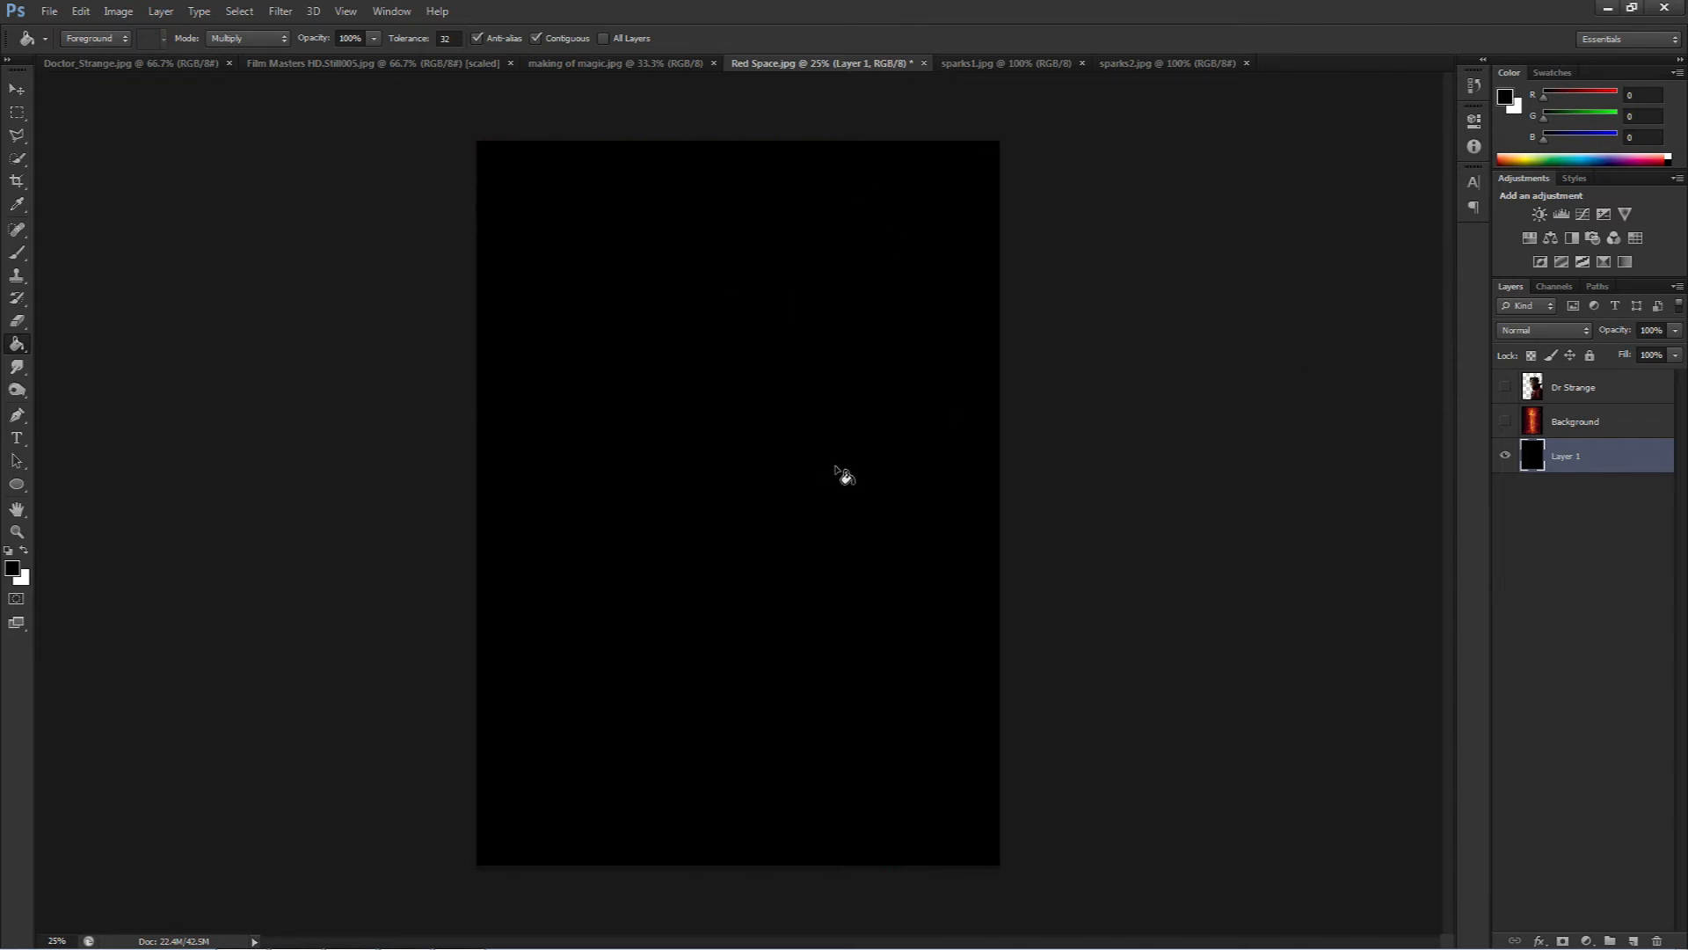
{"action": "key", "text": "v"}
{"action": "left_click_drag", "start_coordinate": [1508, 423], "coordinate": [1512, 403]}
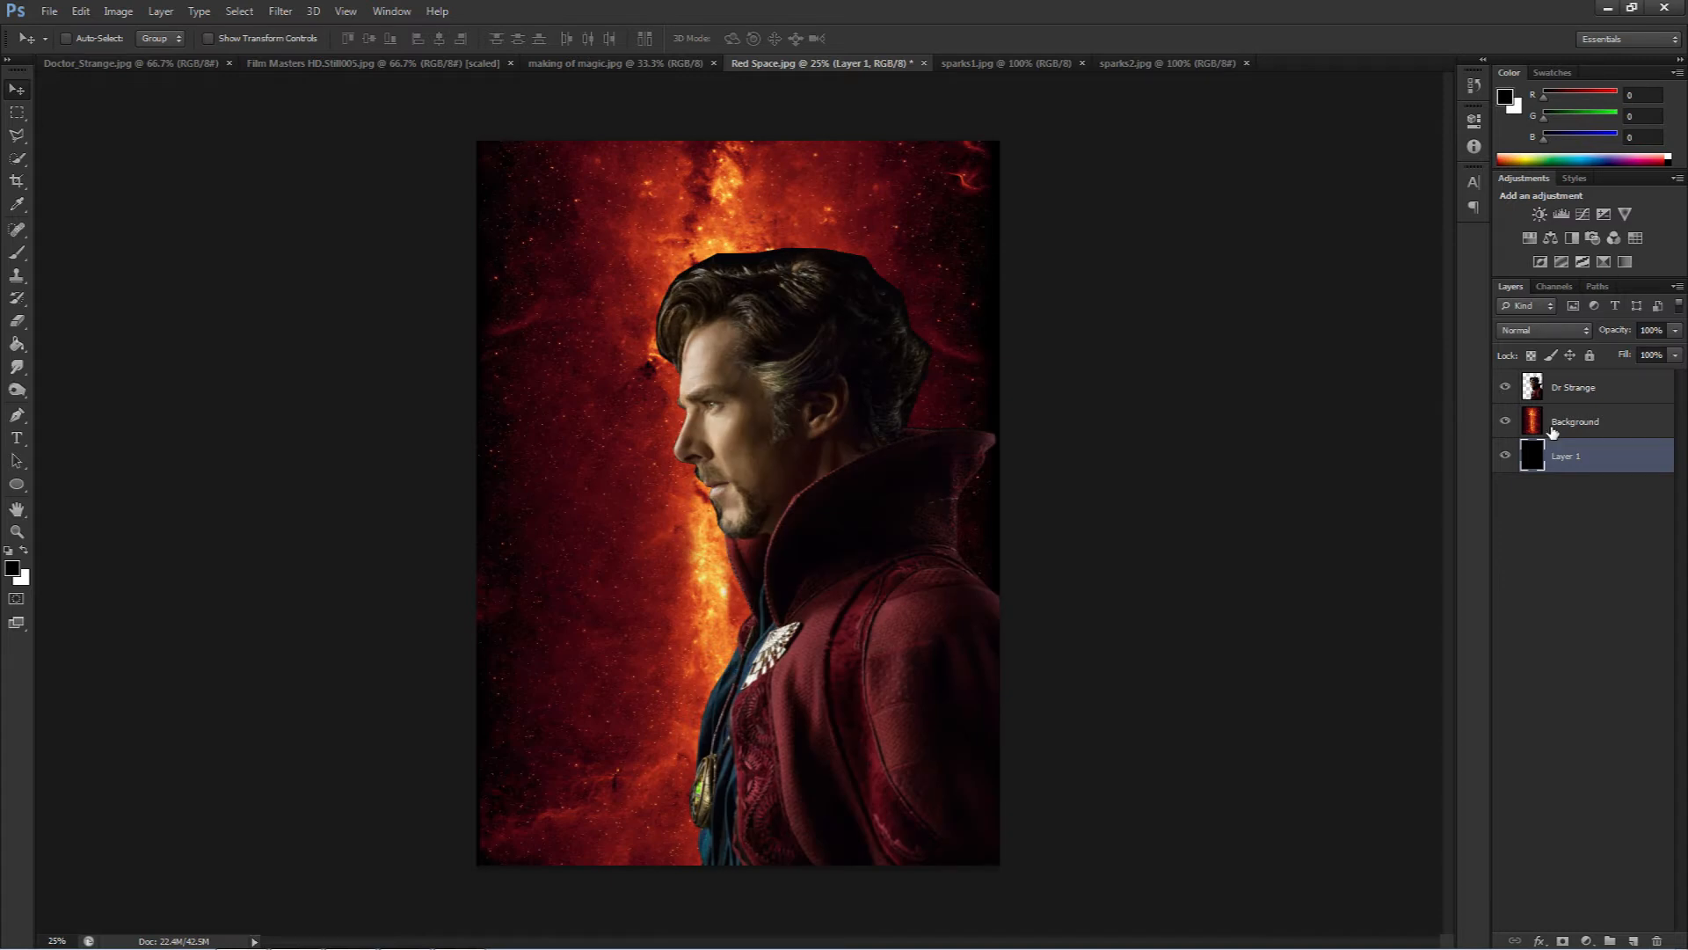
- Move the Background layer above Dr Strange, set its blend mode to Screen, and leave no layer selected
{"action": "left_click_drag", "start_coordinate": [1561, 430], "coordinate": [1557, 383]}
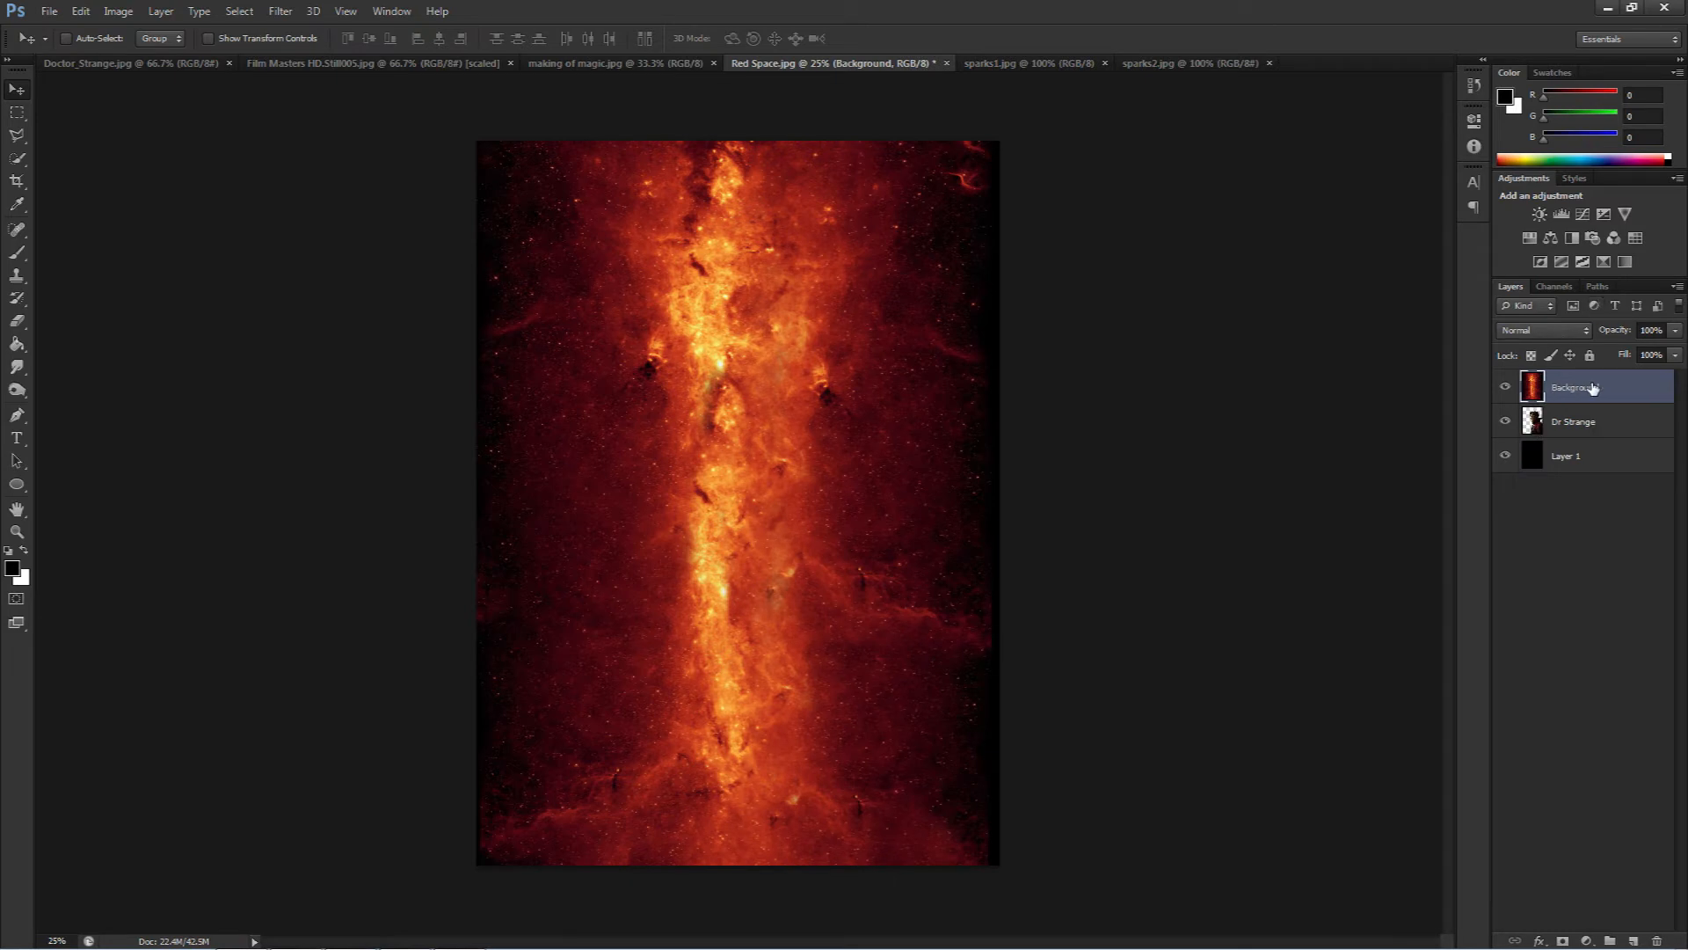
{"action": "left_click", "coordinate": [1553, 332]}
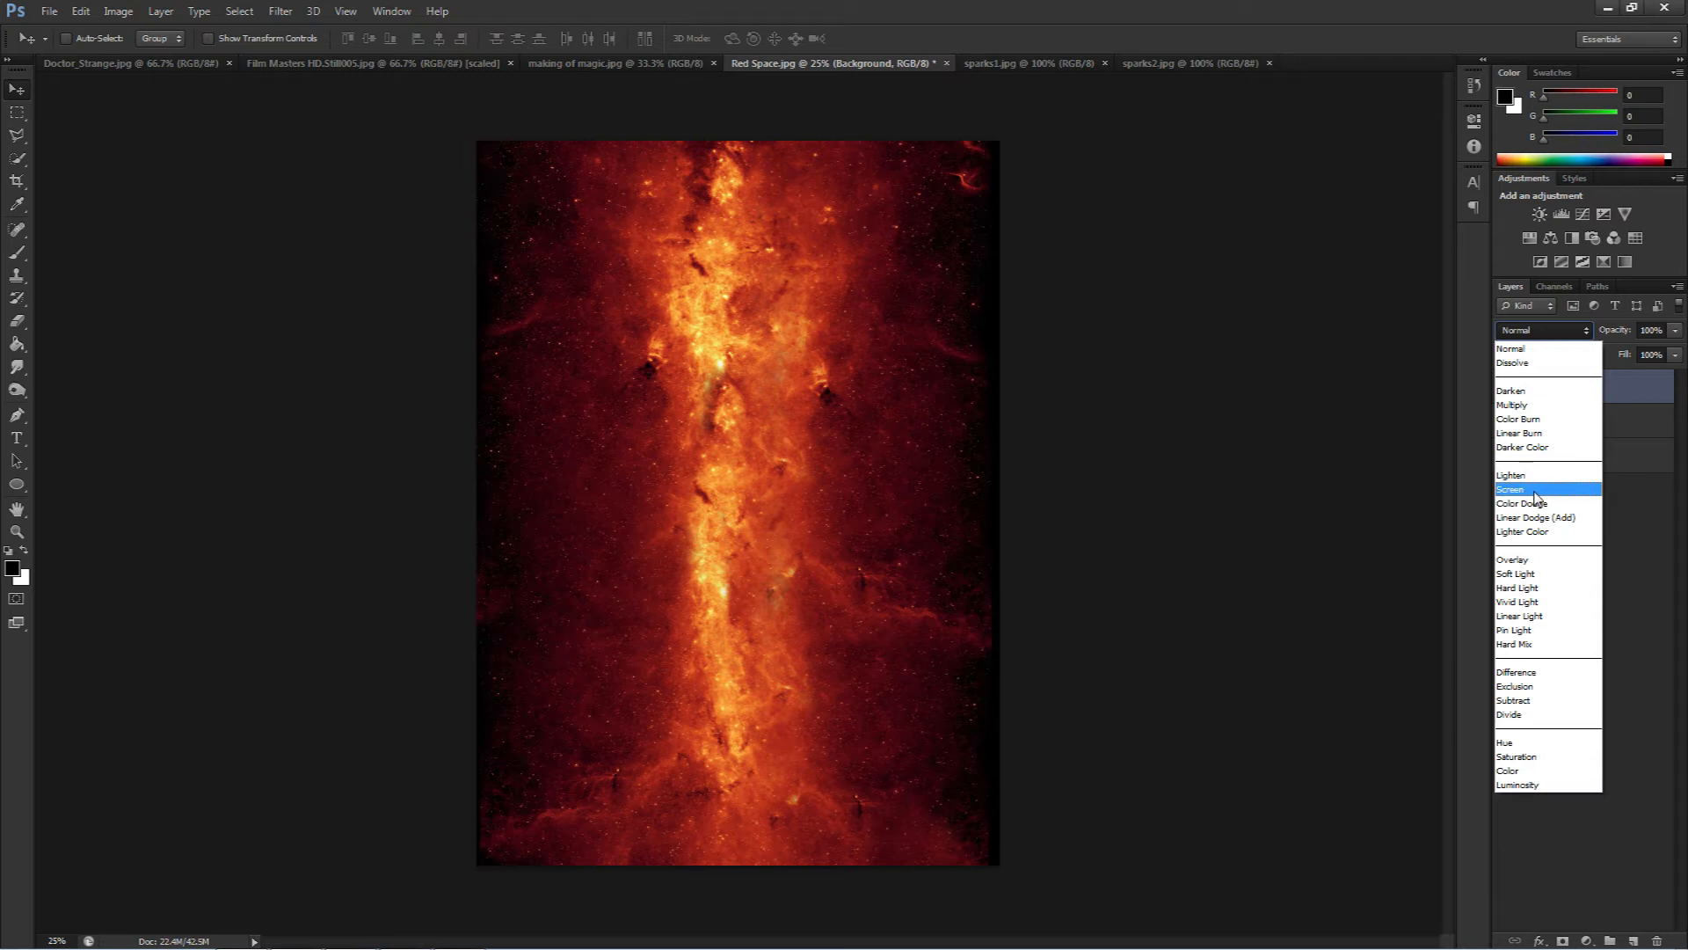
{"action": "left_click", "coordinate": [1535, 490]}
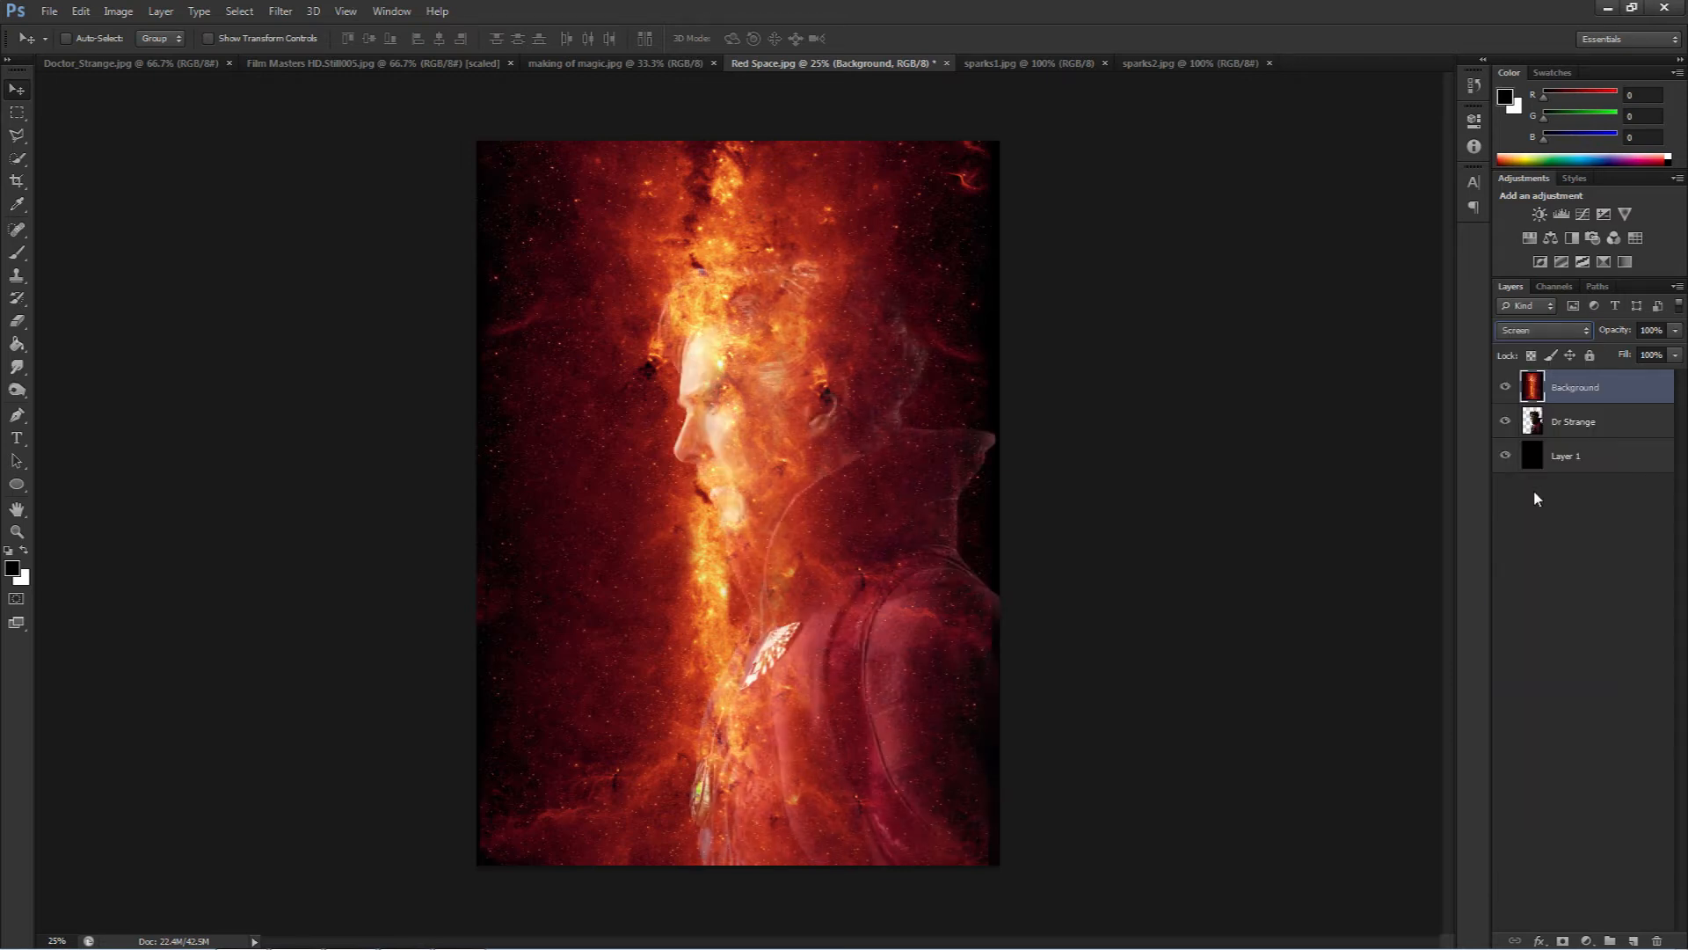
{"action": "left_click", "coordinate": [1567, 527]}
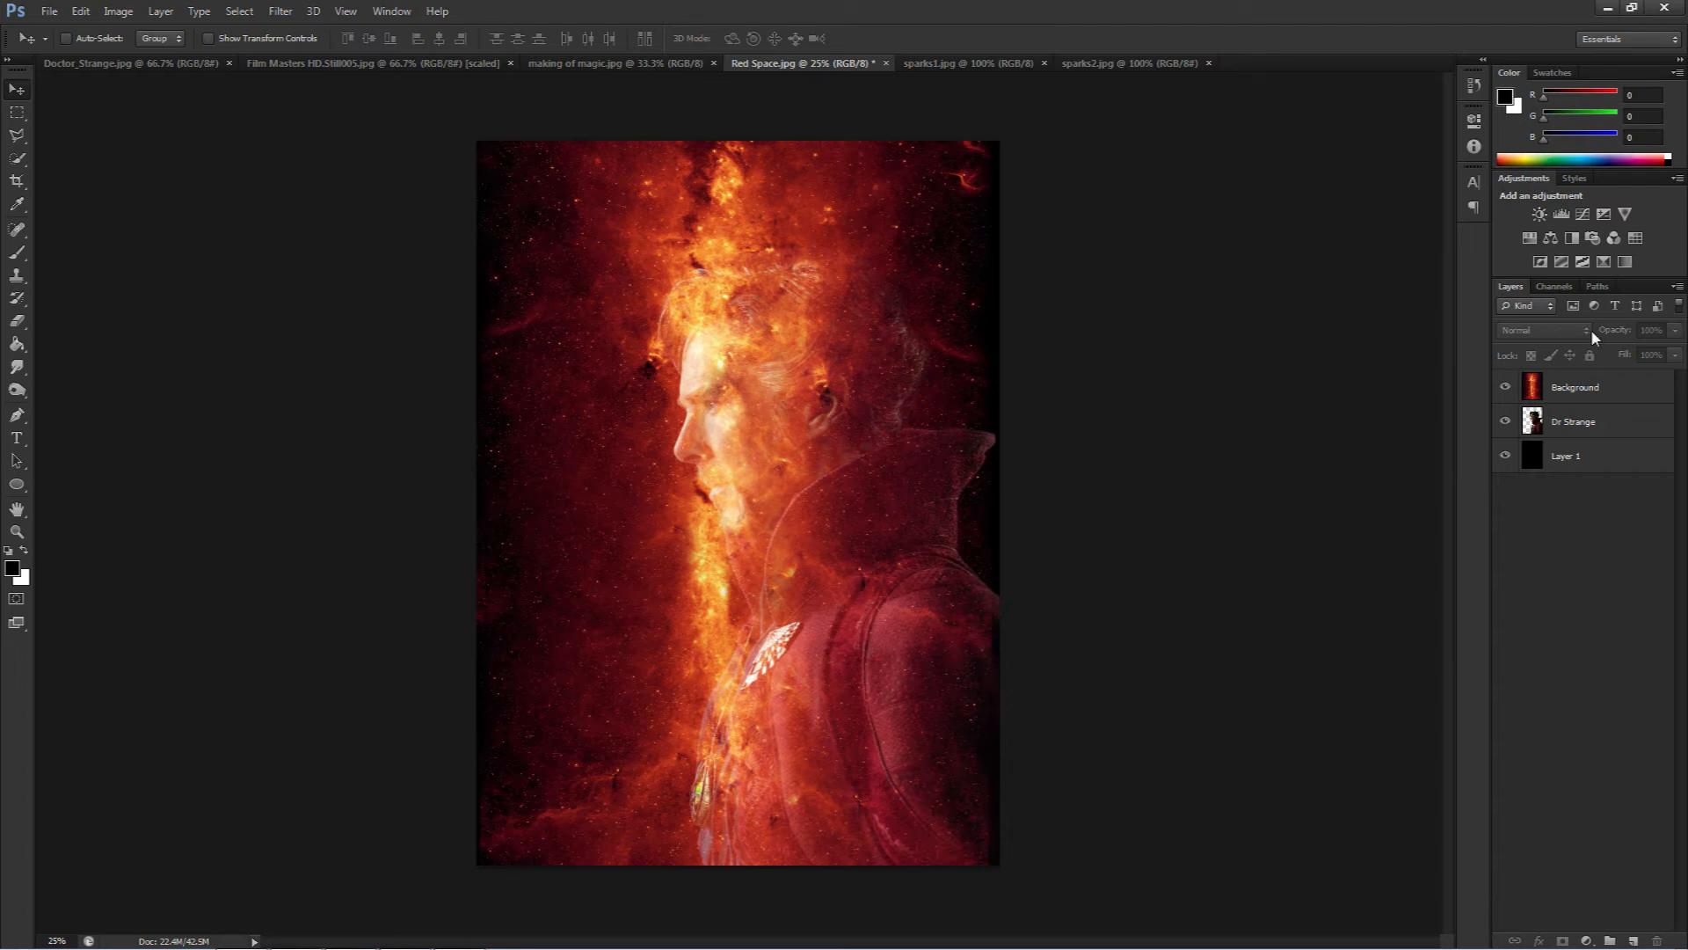
- Stretch the Background layer slightly wider past the canvas's right edge with Free Transform
{"action": "left_click", "coordinate": [1563, 389]}
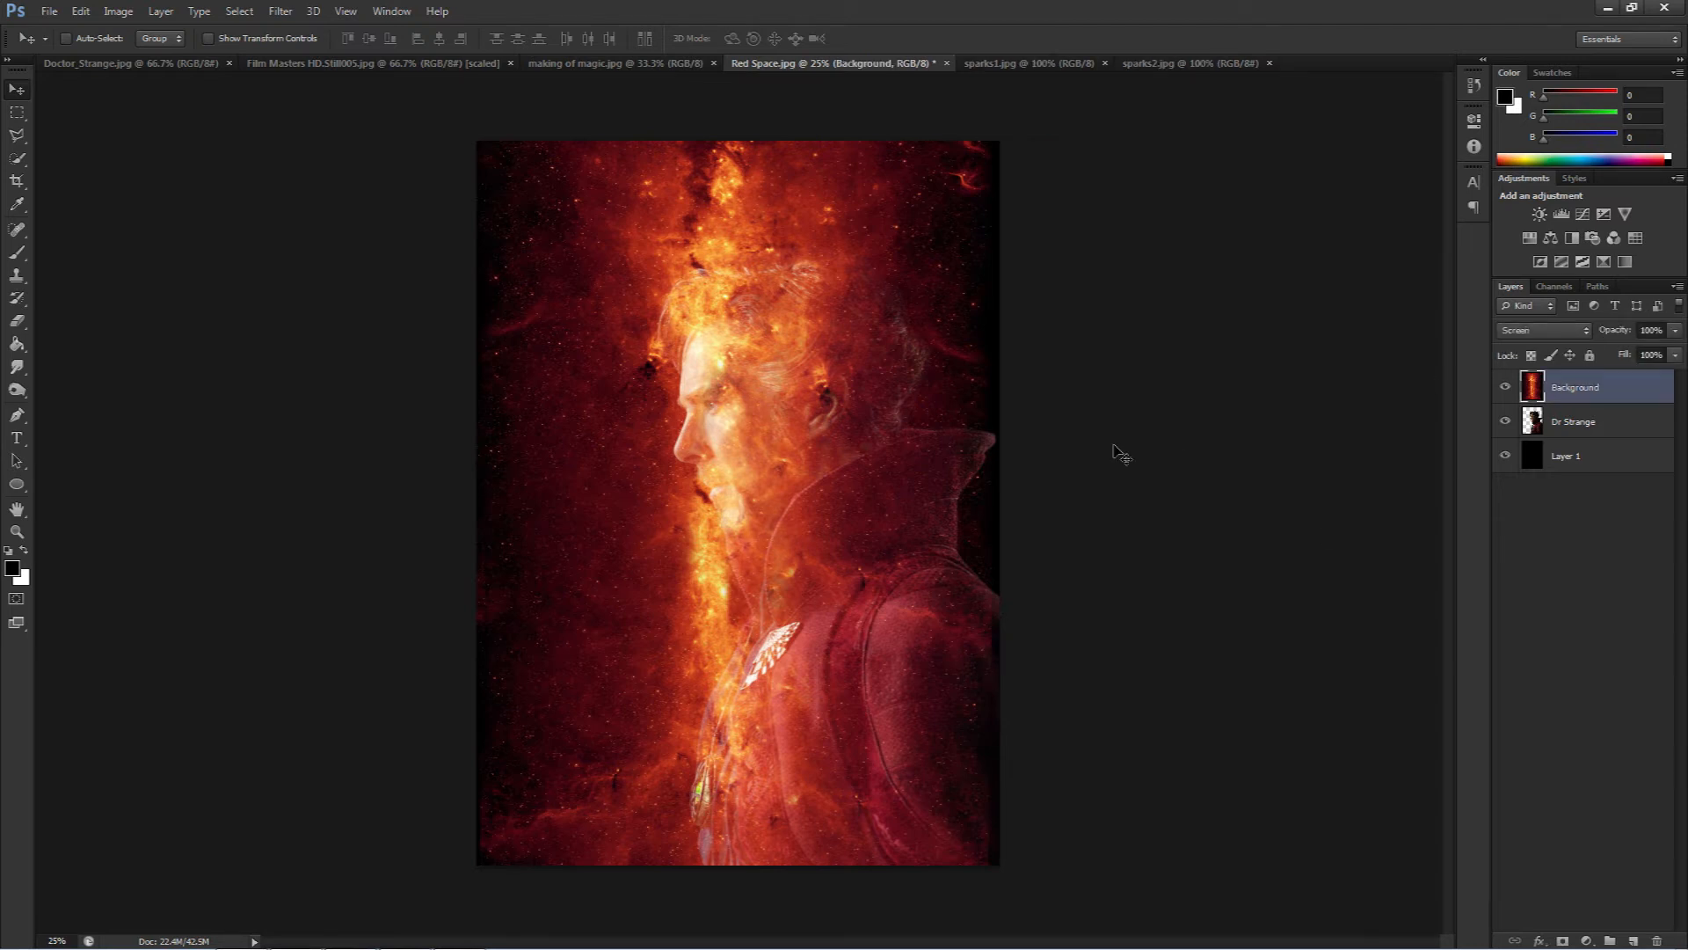
{"action": "key", "text": "ctrl+t"}
{"action": "left_click_drag", "start_coordinate": [1000, 505], "coordinate": [1013, 506]}
{"action": "key", "text": "Return"}
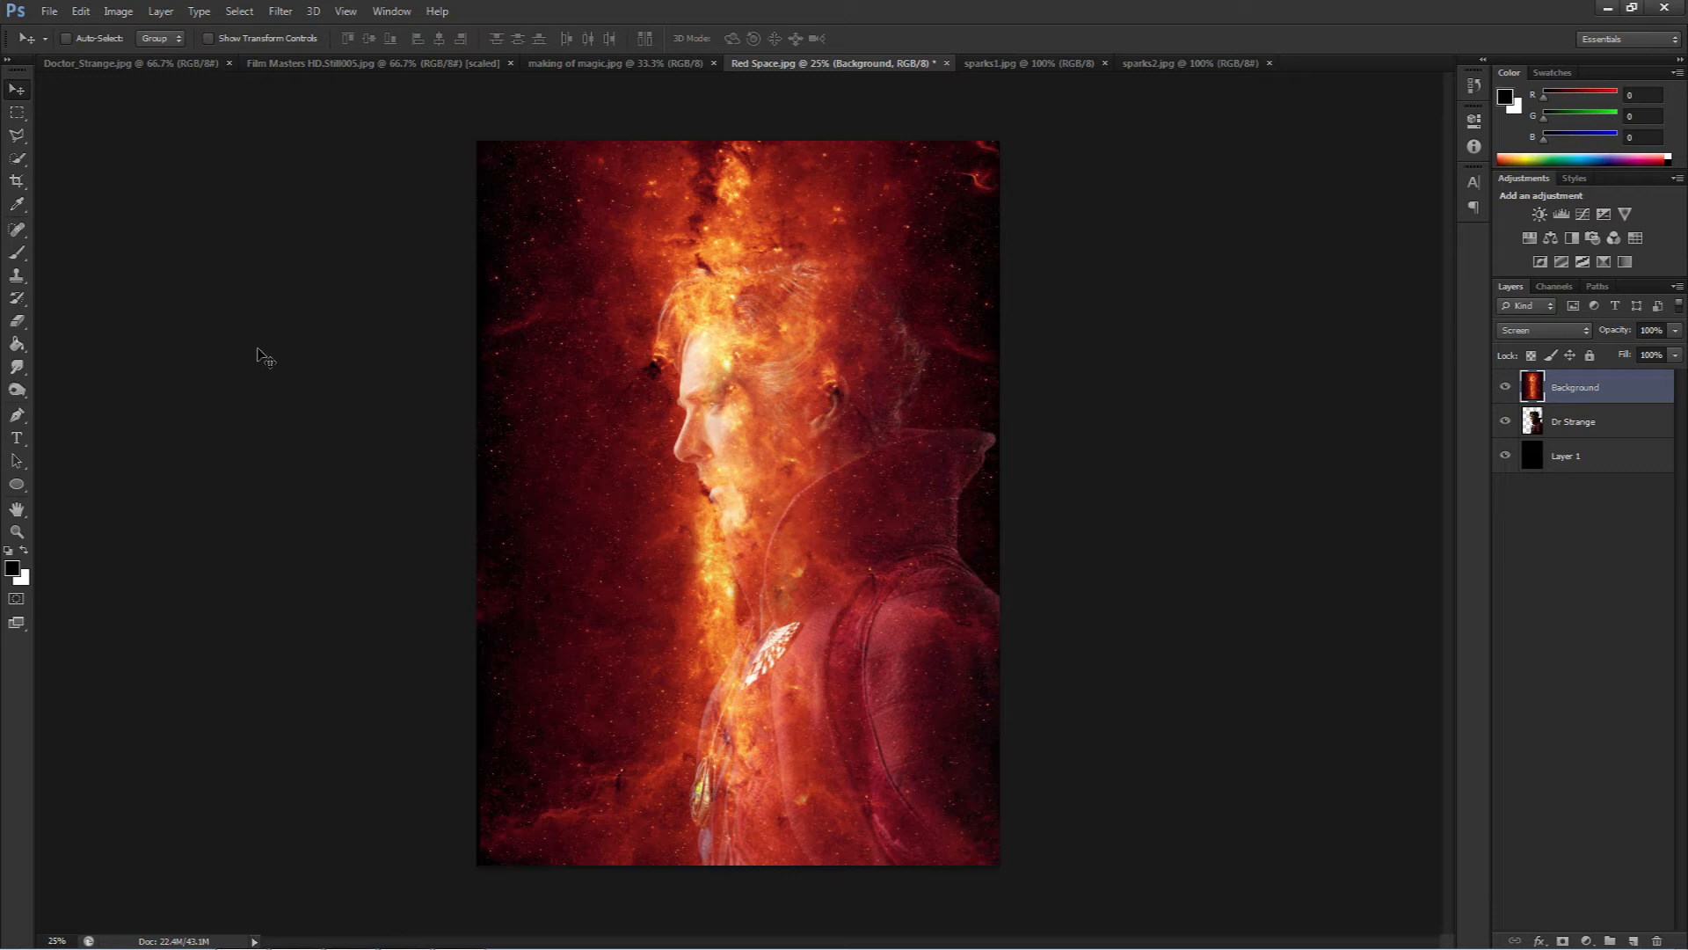
- Erase the red space texture covering the figure's hair, face and cloak on the Background layer, using a soft 600 px Eraser with 0% hardness
{"action": "left_click", "coordinate": [18, 320]}
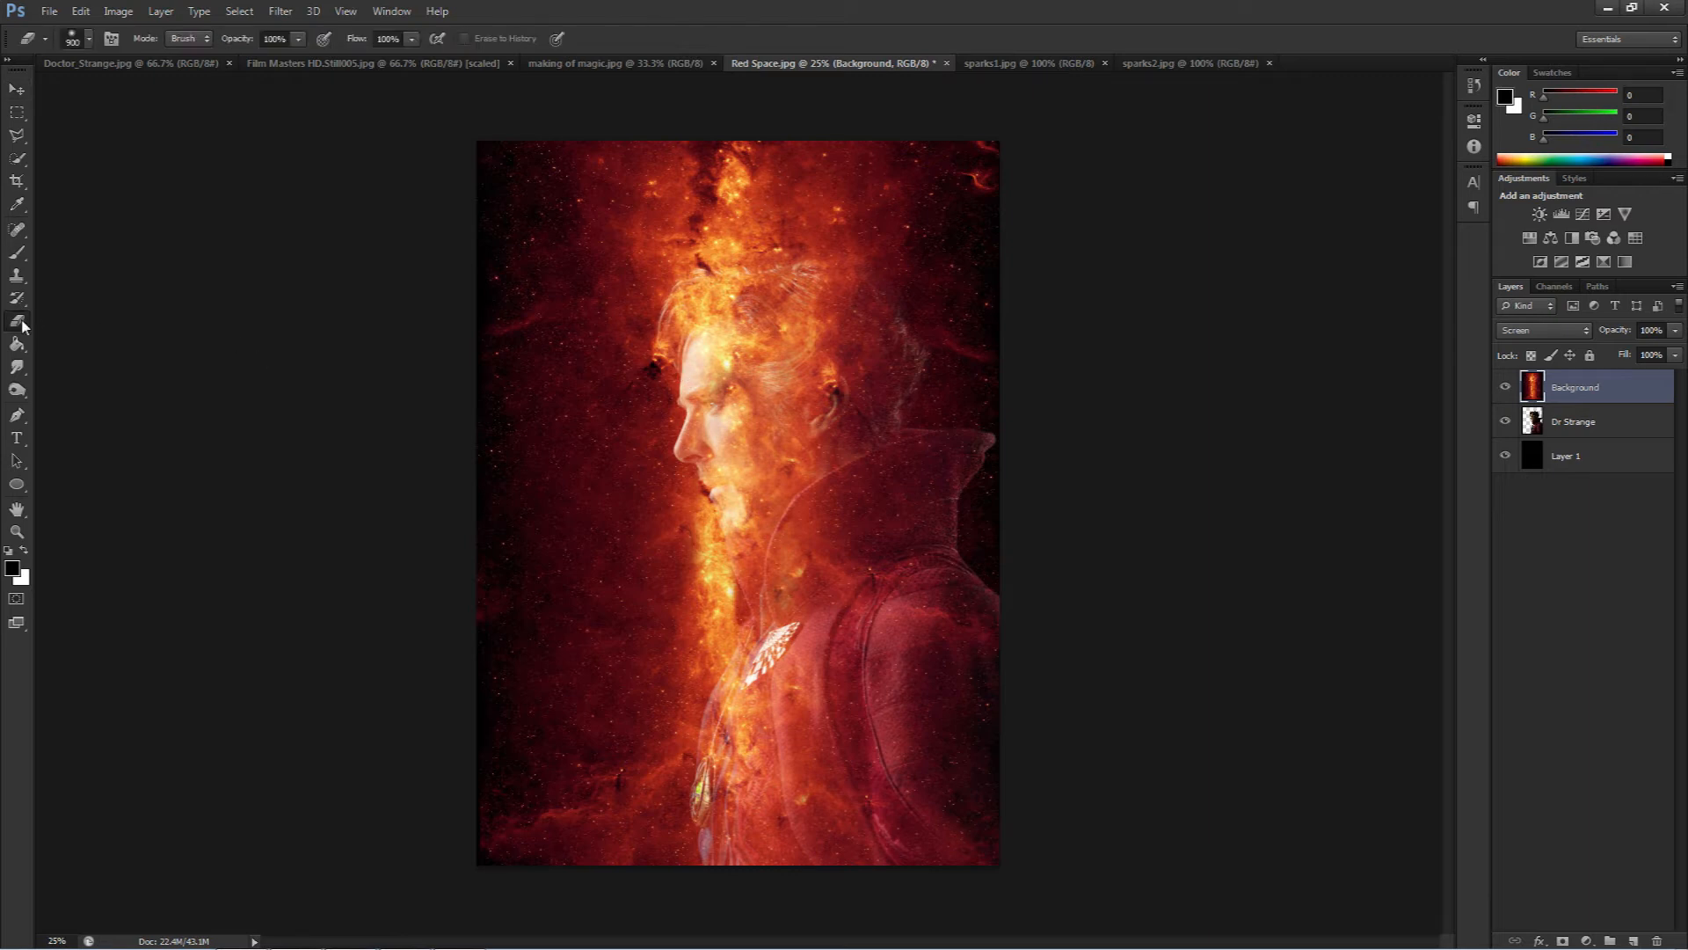
{"action": "right_click", "coordinate": [22, 322]}
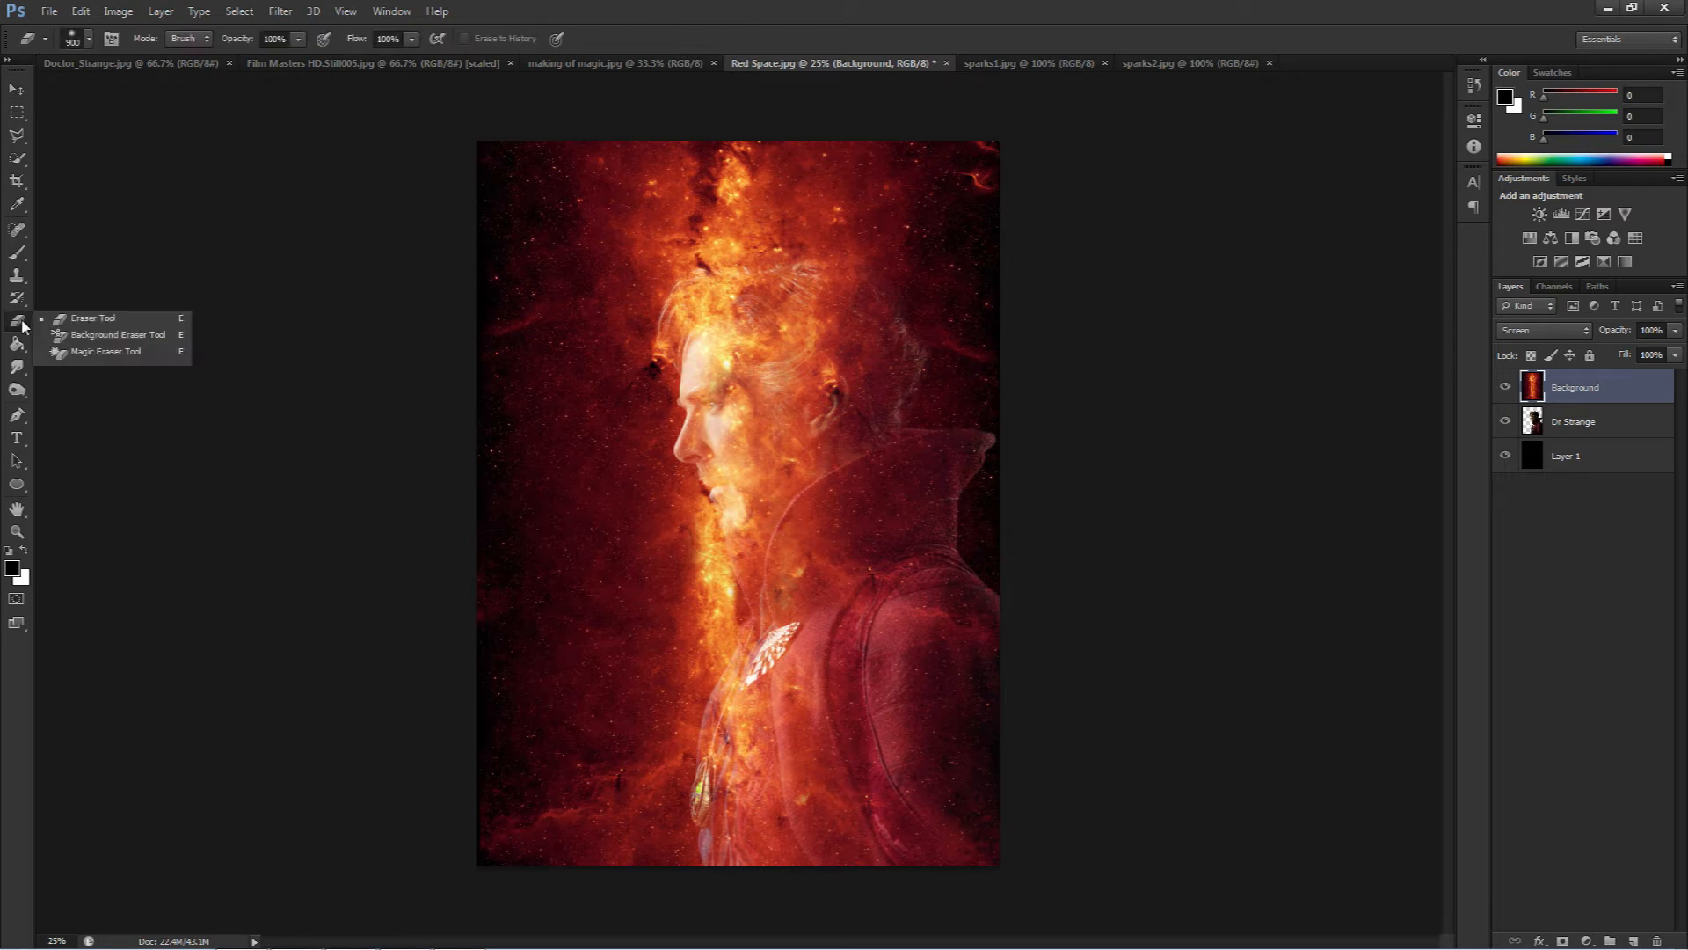
{"action": "left_click", "coordinate": [79, 322]}
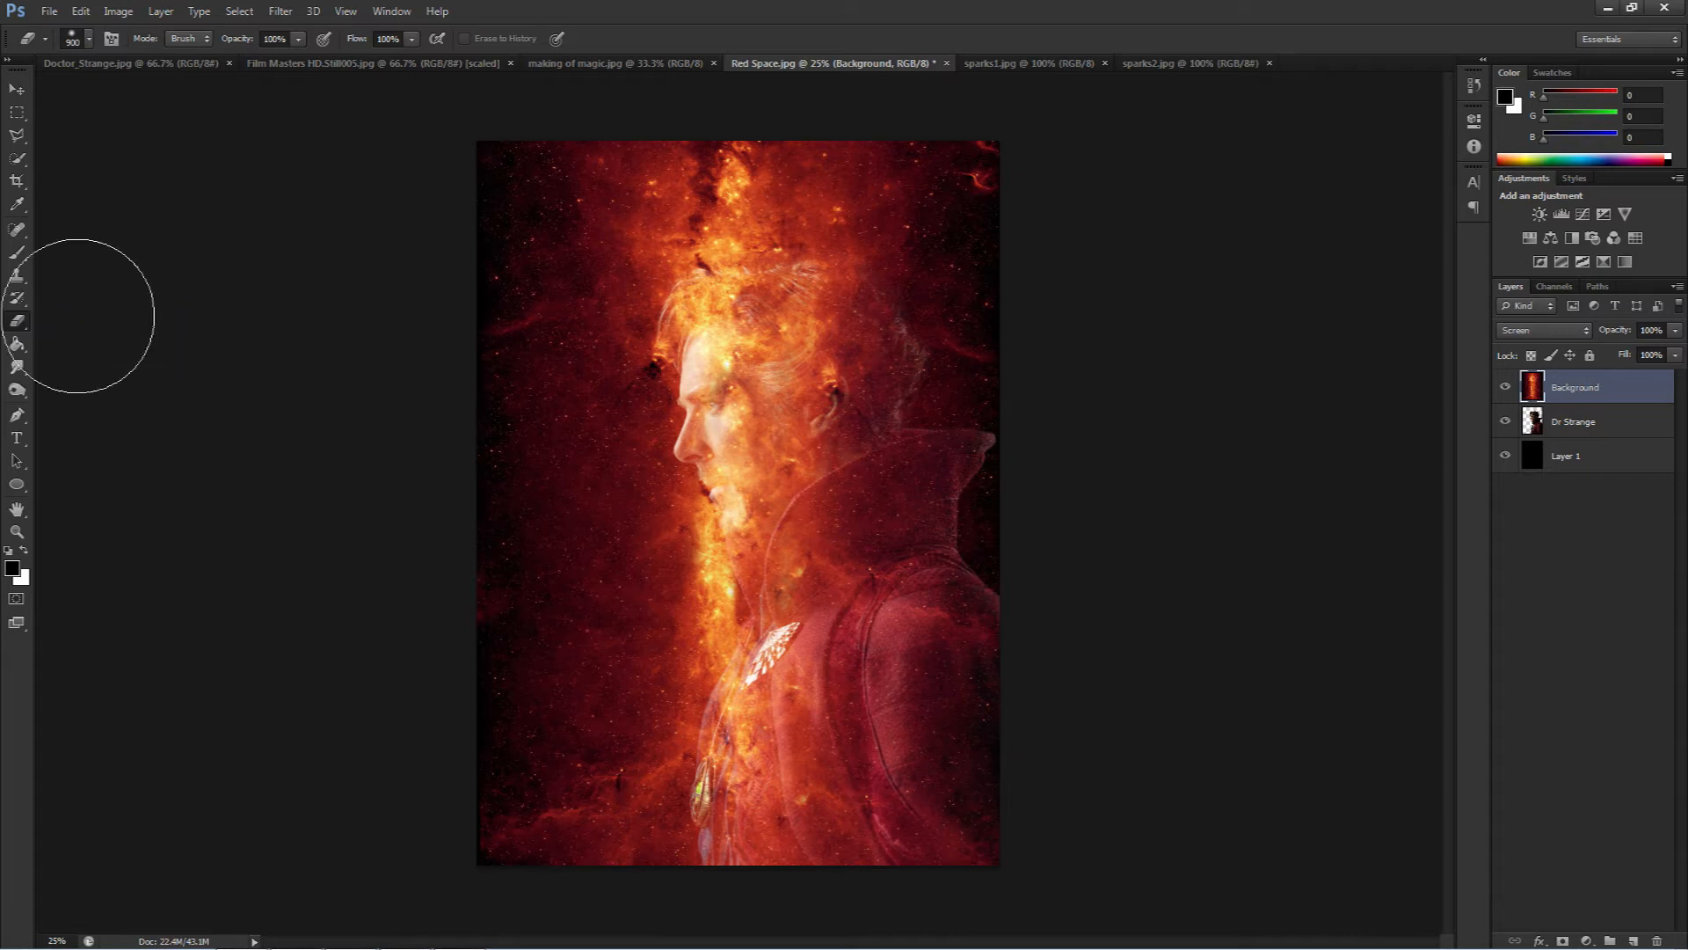
{"action": "right_click", "coordinate": [640, 436]}
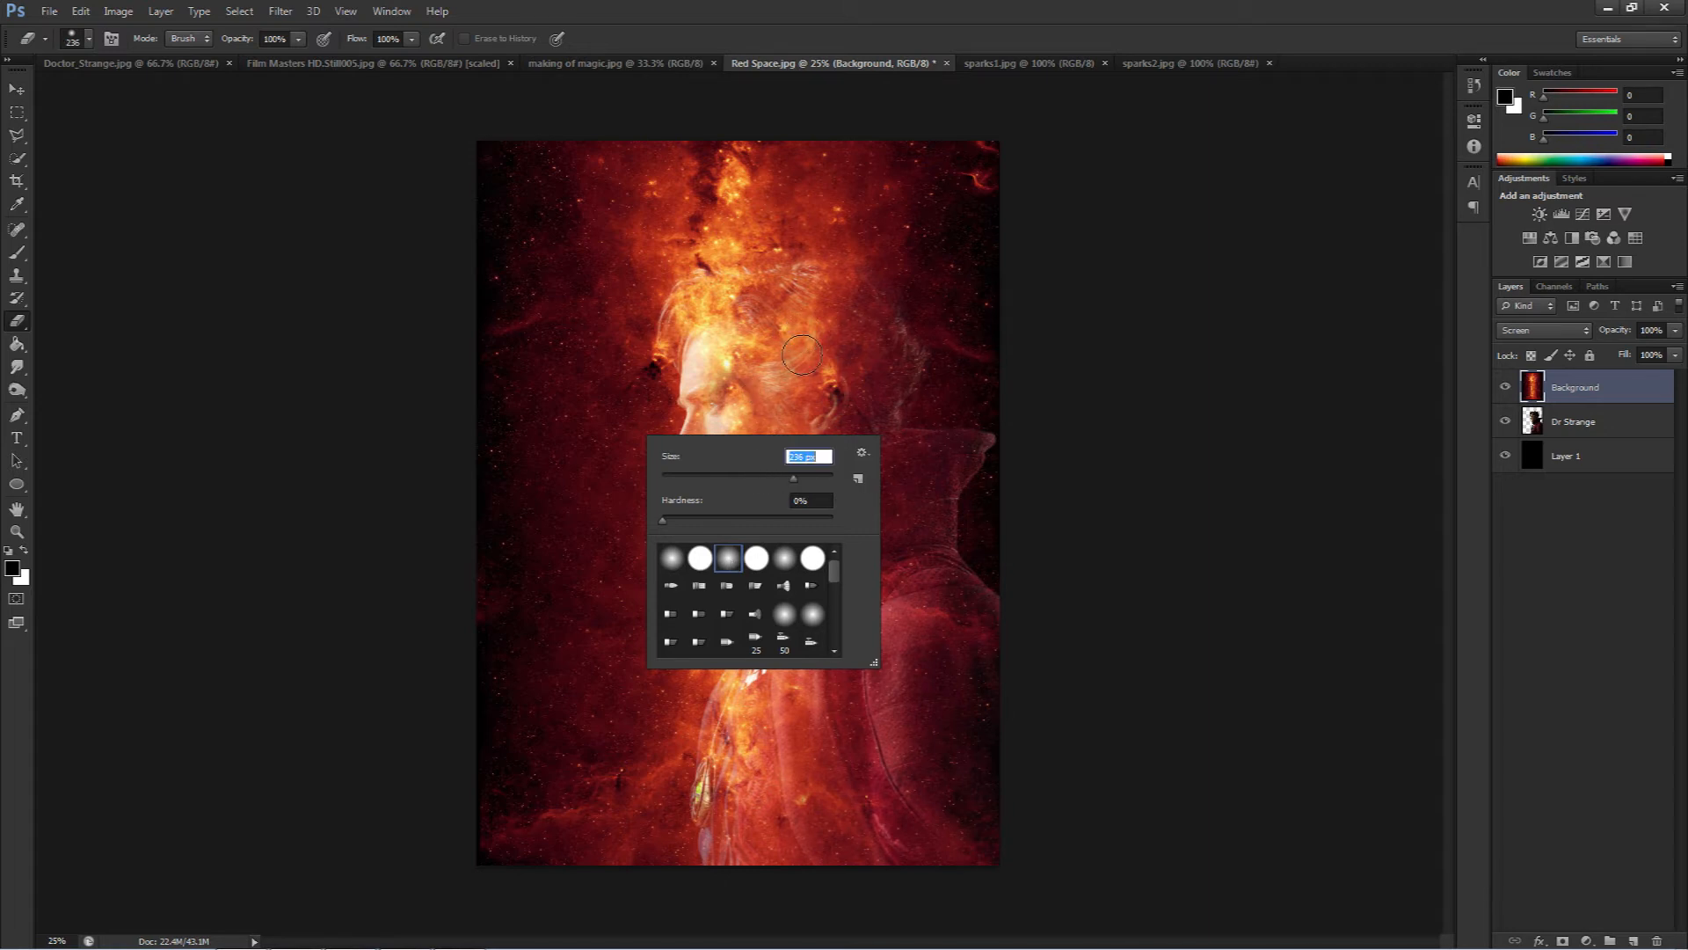
{"action": "type", "text": "300"}
{"action": "key", "text": "Return"}
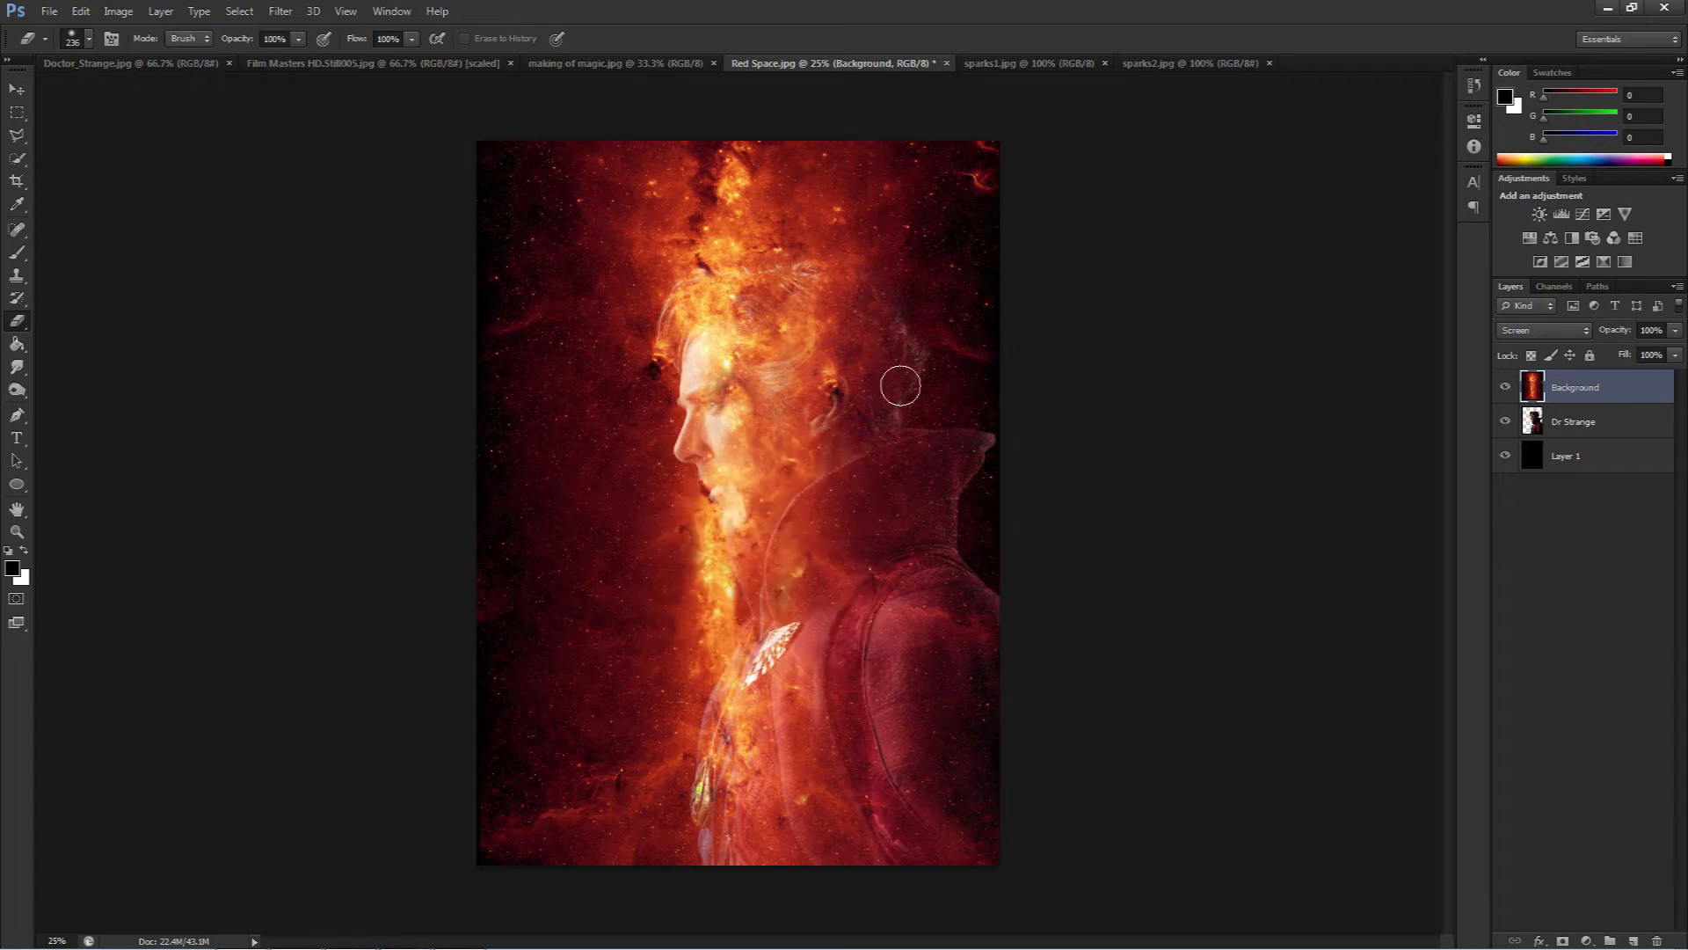
{"action": "key", "text": "bracketright"}
{"action": "key", "text": "bracketright"}
{"action": "key", "text": "bracketright"}
{"action": "key", "text": "bracketright"}
{"action": "key", "text": "bracketright"}
{"action": "key", "text": "bracketright"}
{"action": "key", "text": "bracketright"}
{"action": "key", "text": "bracketright"}
{"action": "key", "text": "bracketright"}
{"action": "key", "text": "bracketright"}
{"action": "key", "text": "bracketright"}
{"action": "key", "text": "bracketright"}
{"action": "key", "text": "bracketleft"}
{"action": "key", "text": "bracketleft"}
{"action": "key", "text": "bracketleft"}
{"action": "key", "text": "bracketleft"}
{"action": "key", "text": "bracketleft"}
{"action": "key", "text": "bracketleft"}
{"action": "key", "text": "bracketleft"}
{"action": "key", "text": "bracketleft"}
{"action": "key", "text": "bracketleft"}
{"action": "key", "text": "bracketleft"}
{"action": "key", "text": "bracketleft"}
{"action": "key", "text": "bracketleft"}
{"action": "key", "text": "bracketleft"}
{"action": "key", "text": "bracketleft"}
{"action": "key", "text": "bracketleft"}
{"action": "key", "text": "bracketleft"}
{"action": "key", "text": "bracketleft"}
{"action": "key", "text": "bracketleft"}
{"action": "key", "text": "bracketleft"}
{"action": "key", "text": "bracketright"}
{"action": "key", "text": "bracketright"}
{"action": "key", "text": "bracketright"}
{"action": "key", "text": "bracketright"}
{"action": "key", "text": "bracketright"}
{"action": "key", "text": "bracketright"}
{"action": "key", "text": "bracketright"}
{"action": "key", "text": "bracketright"}
{"action": "key", "text": "bracketright"}
{"action": "key", "text": "bracketright"}
{"action": "key", "text": "bracketright"}
{"action": "key", "text": "bracketright"}
{"action": "key", "text": "bracketright"}
{"action": "key", "text": "bracketright"}
{"action": "key", "text": "bracketleft"}
{"action": "key", "text": "bracketleft"}
{"action": "key", "text": "bracketleft"}
{"action": "key", "text": "bracketleft"}
{"action": "key", "text": "bracketleft"}
{"action": "key", "text": "bracketleft"}
{"action": "key", "text": "bracketleft"}
{"action": "key", "text": "bracketleft"}
{"action": "key", "text": "bracketleft"}
{"action": "key", "text": "bracketleft"}
{"action": "key", "text": "bracketleft"}
{"action": "key", "text": "bracketleft"}
{"action": "key", "text": "bracketleft"}
{"action": "key", "text": "bracketright"}
{"action": "key", "text": "bracketright"}
{"action": "key", "text": "bracketright"}
{"action": "key", "text": "bracketright"}
{"action": "key", "text": "bracketright"}
{"action": "key", "text": "bracketright"}
{"action": "key", "text": "bracketright"}
{"action": "key", "text": "bracketright"}
{"action": "key", "text": "bracketright"}
{"action": "mouse_move", "coordinate": [748, 338]}
{"action": "left_mouse_down"}
{"action": "mouse_move", "coordinate": [804, 305]}
{"action": "mouse_move", "coordinate": [832, 326]}
{"action": "mouse_move", "coordinate": [799, 362]}
{"action": "mouse_move", "coordinate": [703, 327]}
{"action": "mouse_move", "coordinate": [750, 402]}
{"action": "mouse_move", "coordinate": [726, 450]}
{"action": "mouse_move", "coordinate": [779, 515]}
{"action": "mouse_move", "coordinate": [772, 574]}
{"action": "mouse_move", "coordinate": [793, 611]}
{"action": "mouse_move", "coordinate": [791, 673]}
{"action": "mouse_move", "coordinate": [753, 746]}
{"action": "mouse_move", "coordinate": [750, 839]}
{"action": "mouse_move", "coordinate": [807, 852]}
{"action": "mouse_move", "coordinate": [1003, 829]}
{"action": "mouse_move", "coordinate": [837, 780]}
{"action": "mouse_move", "coordinate": [1046, 760]}
{"action": "mouse_move", "coordinate": [856, 777]}
{"action": "mouse_move", "coordinate": [874, 753]}
{"action": "mouse_move", "coordinate": [828, 743]}
{"action": "mouse_move", "coordinate": [928, 682]}
{"action": "mouse_move", "coordinate": [884, 565]}
{"action": "mouse_move", "coordinate": [916, 590]}
{"action": "mouse_move", "coordinate": [892, 533]}
{"action": "mouse_move", "coordinate": [946, 460]}
{"action": "mouse_move", "coordinate": [886, 511]}
{"action": "mouse_move", "coordinate": [865, 342]}
{"action": "mouse_move", "coordinate": [863, 374]}
{"action": "mouse_move", "coordinate": [807, 314]}
{"action": "mouse_move", "coordinate": [814, 380]}
{"action": "mouse_move", "coordinate": [836, 402]}
{"action": "mouse_move", "coordinate": [838, 316]}
{"action": "mouse_move", "coordinate": [814, 313]}
{"action": "mouse_move", "coordinate": [864, 358]}
{"action": "mouse_move", "coordinate": [847, 376]}
{"action": "mouse_move", "coordinate": [851, 478]}
{"action": "mouse_move", "coordinate": [806, 484]}
{"action": "mouse_move", "coordinate": [894, 526]}
{"action": "mouse_move", "coordinate": [896, 626]}
{"action": "mouse_move", "coordinate": [858, 735]}
{"action": "mouse_move", "coordinate": [783, 674]}
{"action": "mouse_move", "coordinate": [766, 695]}
{"action": "mouse_move", "coordinate": [770, 869]}
{"action": "mouse_move", "coordinate": [836, 872]}
{"action": "mouse_move", "coordinate": [834, 578]}
{"action": "mouse_move", "coordinate": [735, 299]}
{"action": "mouse_move", "coordinate": [708, 286]}
{"action": "mouse_move", "coordinate": [868, 406]}
{"action": "left_mouse_up"}
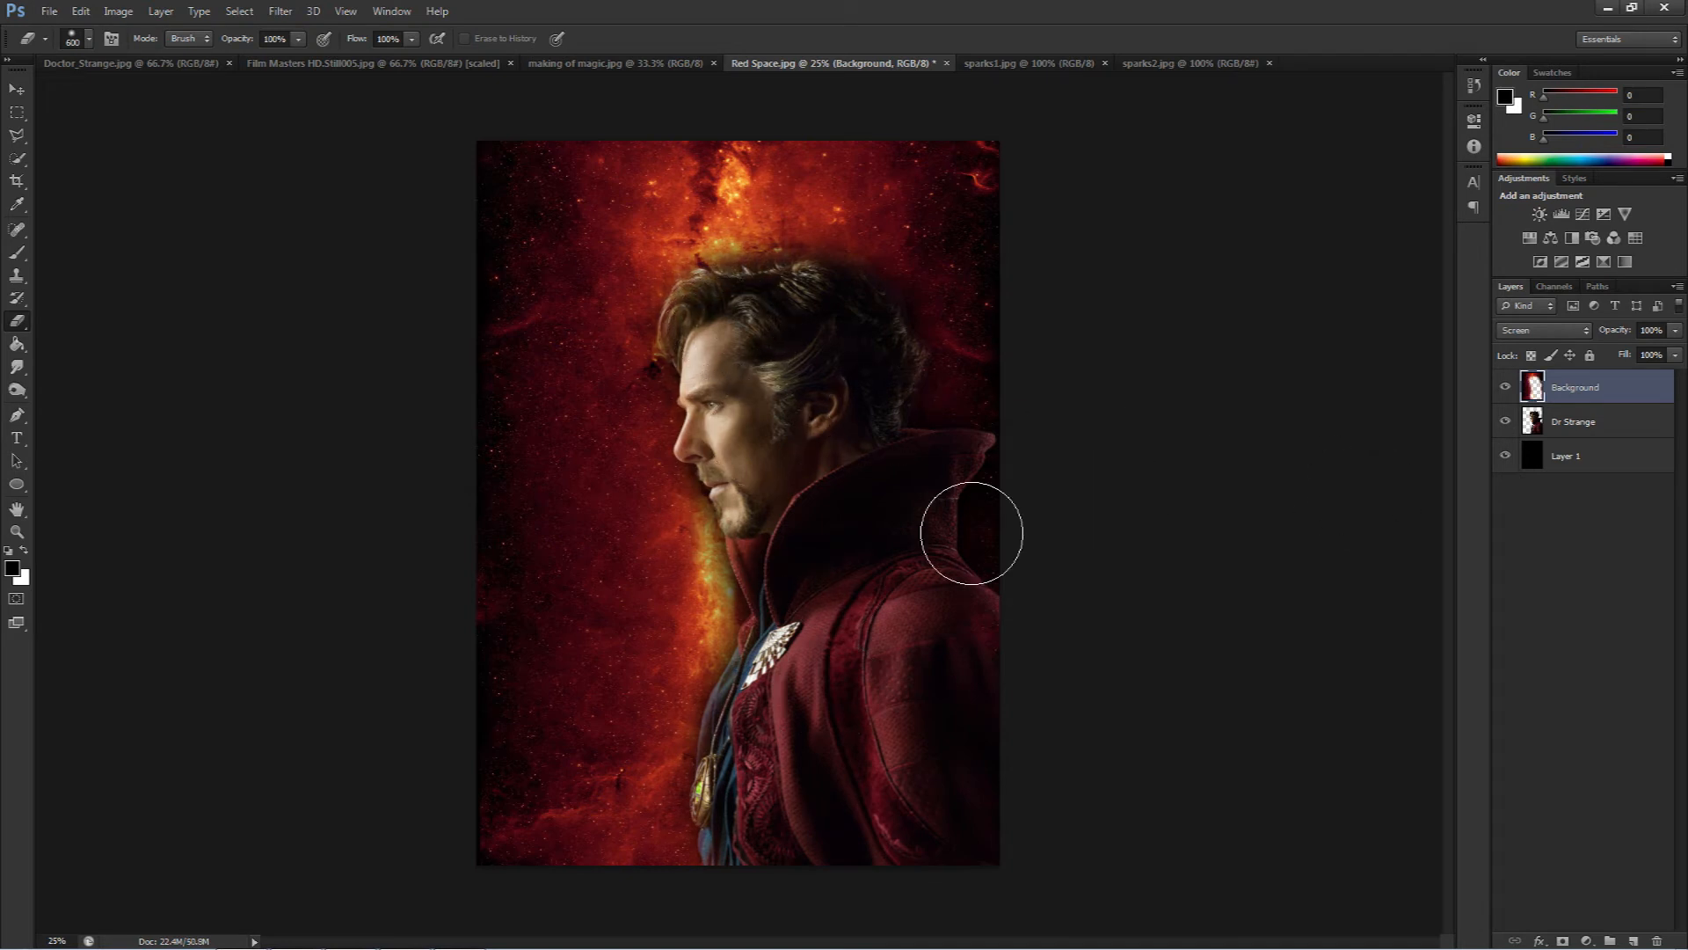
- Move the Background layer below Dr Strange to compare the edges, and put it back on top
{"action": "left_click_drag", "start_coordinate": [1589, 394], "coordinate": [1594, 433]}
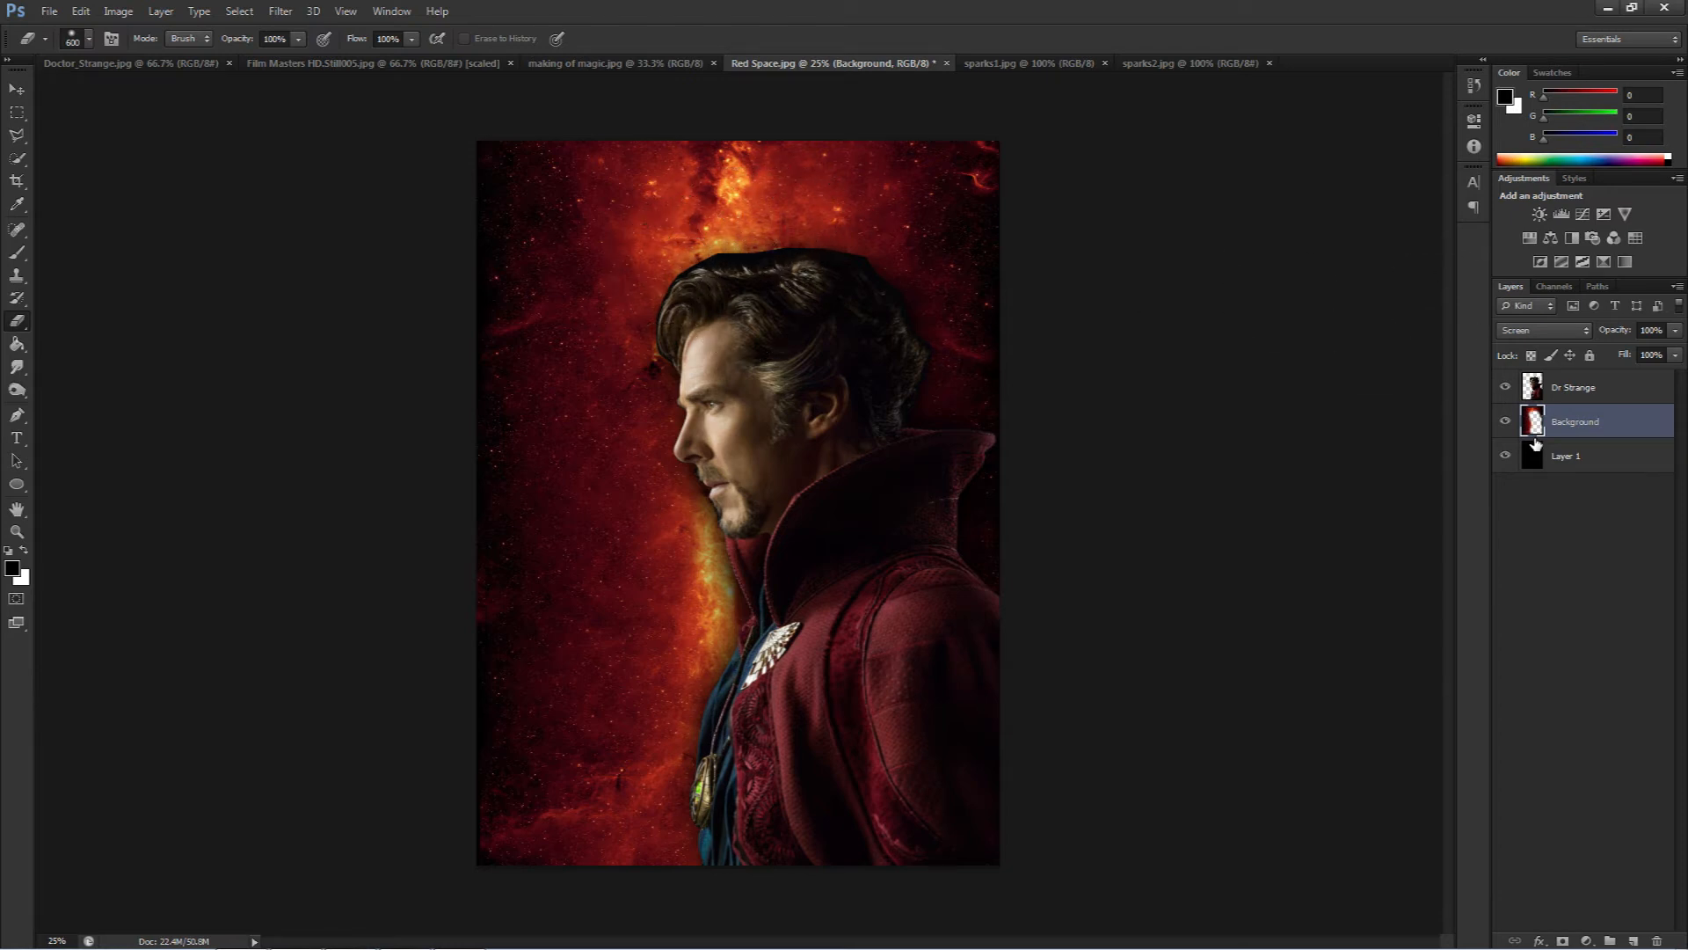
{"action": "left_click_drag", "start_coordinate": [1569, 429], "coordinate": [1569, 389]}
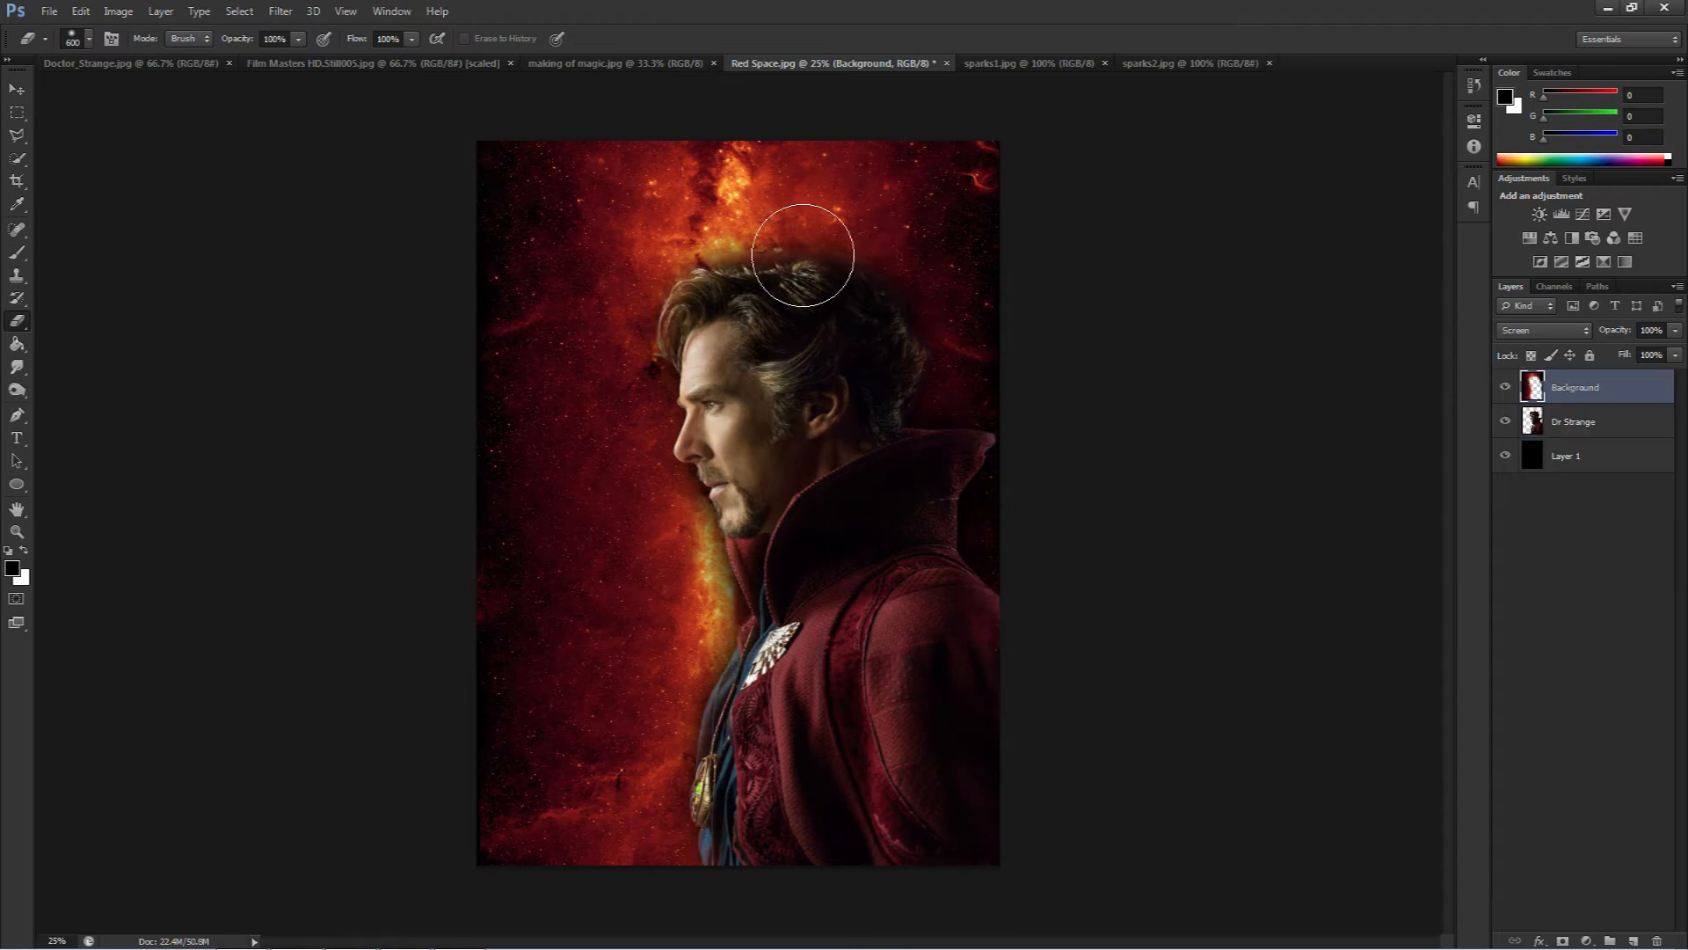
{"action": "key", "text": "v"}
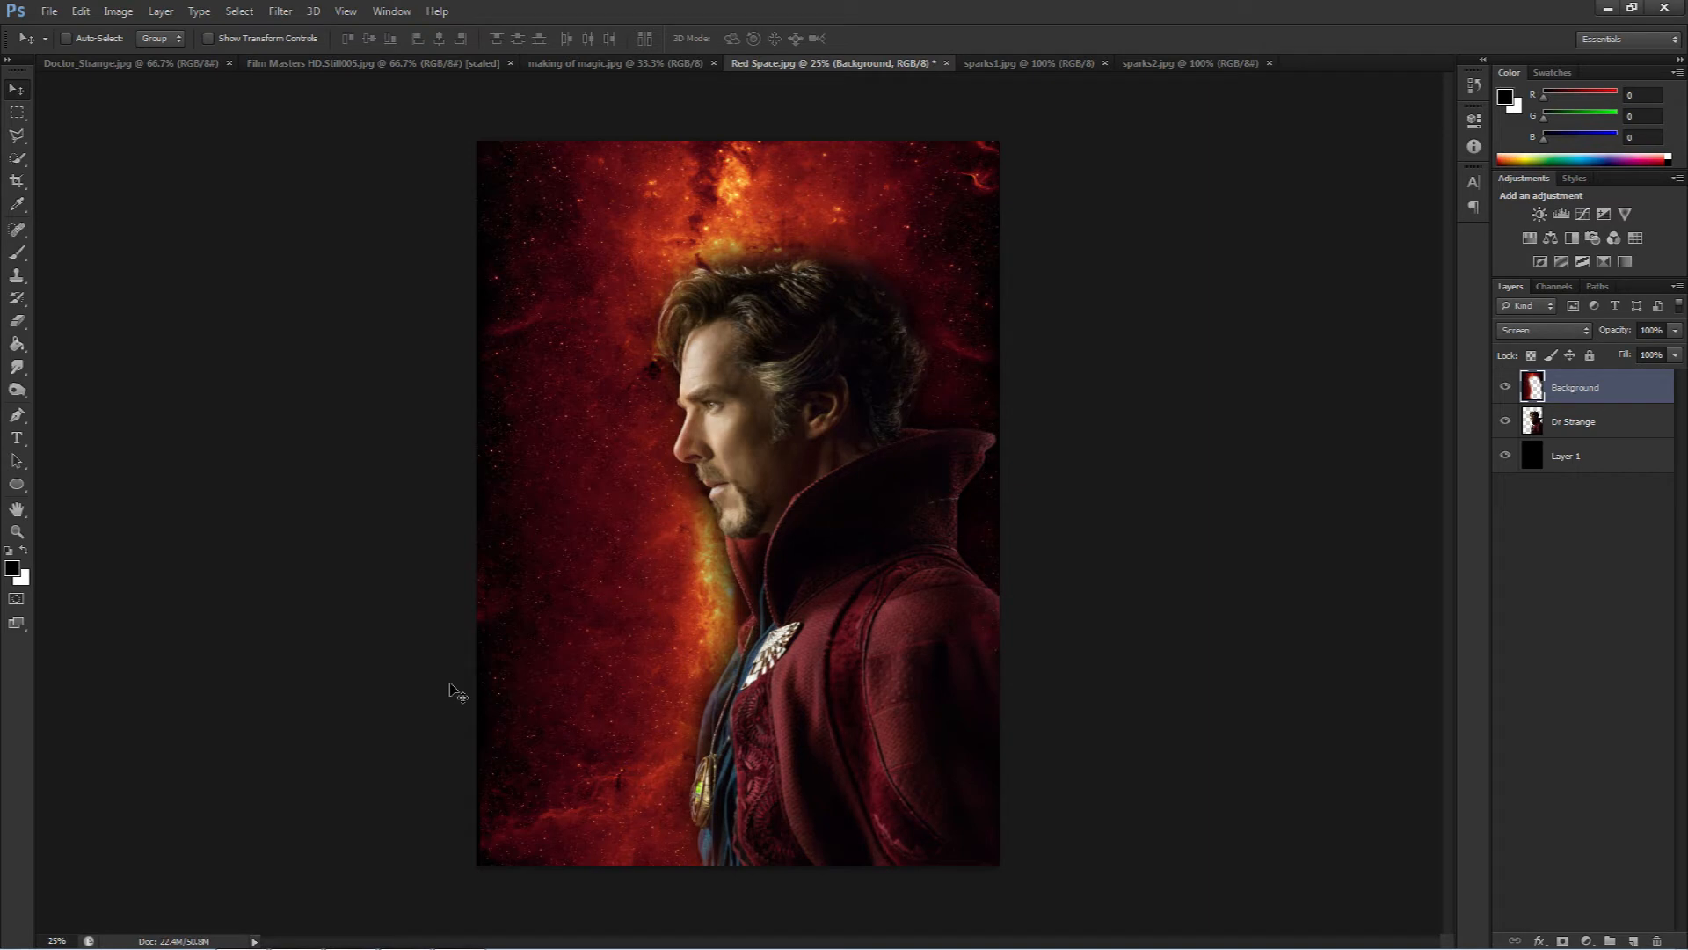
- Erase the lower part of the red space beside the figure so it fades to black, with a soft Eraser enlarged up to 1600 px
{"action": "left_click", "coordinate": [17, 321]}
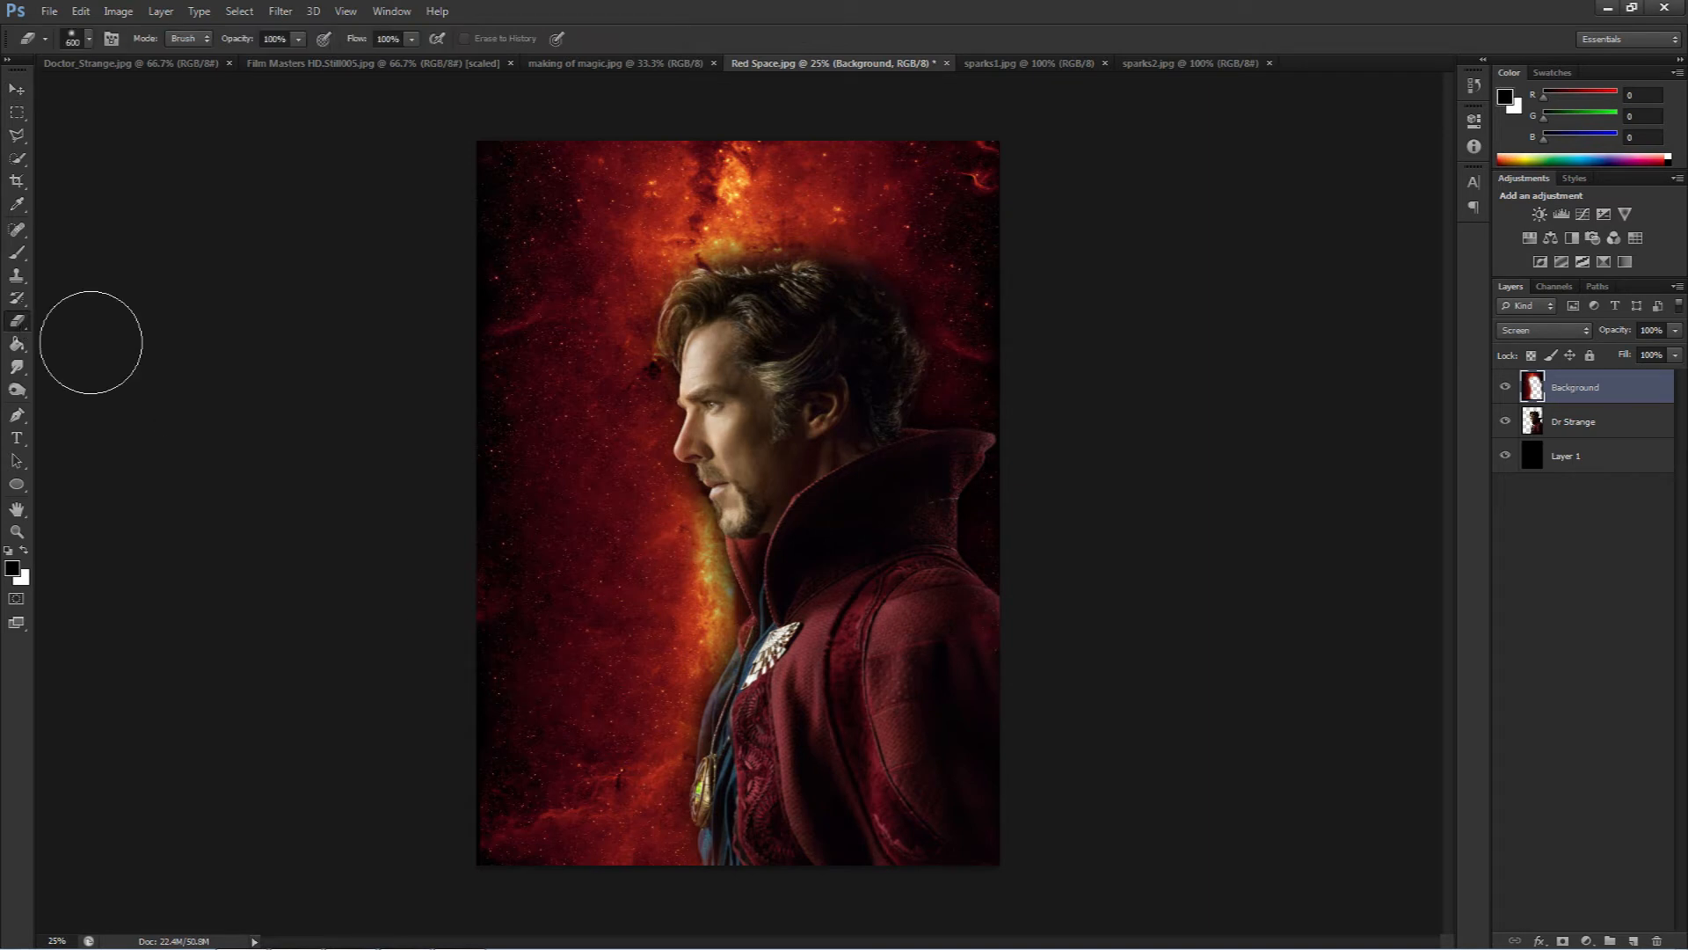
{"action": "right_click", "coordinate": [605, 716]}
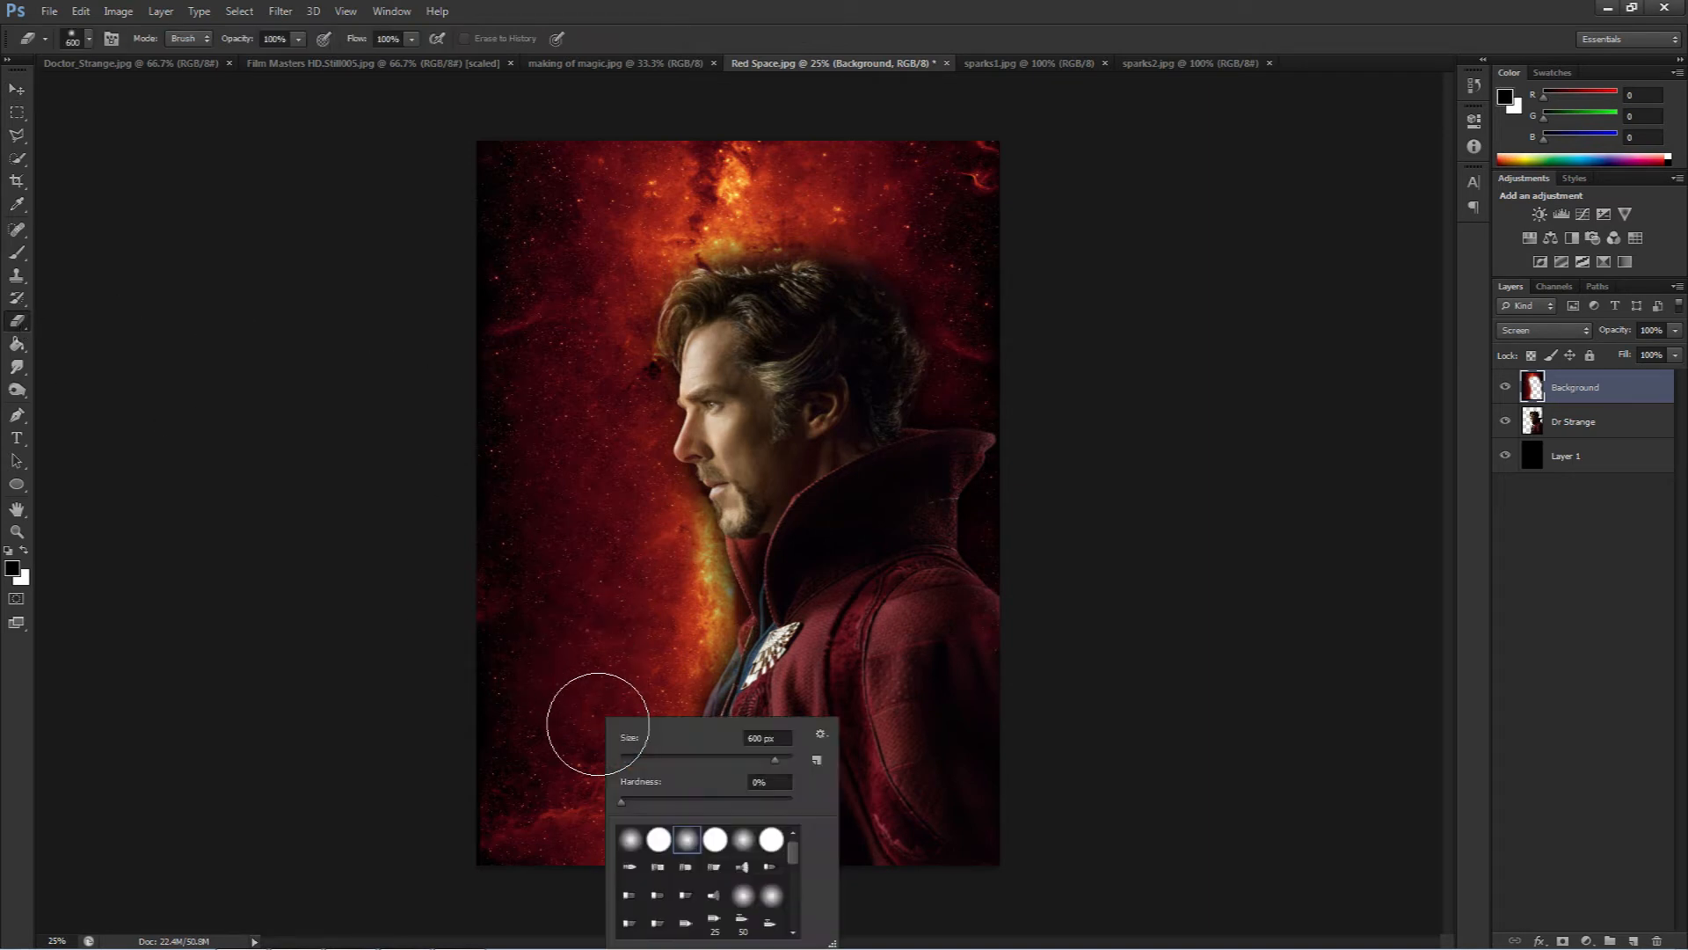
{"action": "double_click", "coordinate": [687, 844]}
{"action": "mouse_move", "coordinate": [641, 822]}
{"action": "left_mouse_down"}
{"action": "mouse_move", "coordinate": [301, 867]}
{"action": "mouse_move", "coordinate": [837, 801]}
{"action": "left_mouse_up"}
{"action": "key", "text": "bracketright"}
{"action": "key", "text": "bracketright"}
{"action": "key", "text": "bracketright"}
{"action": "key", "text": "bracketright"}
{"action": "key", "text": "bracketright"}
{"action": "key", "text": "bracketright"}
{"action": "key", "text": "bracketright"}
{"action": "key", "text": "bracketright"}
{"action": "key", "text": "bracketright"}
{"action": "key", "text": "bracketright"}
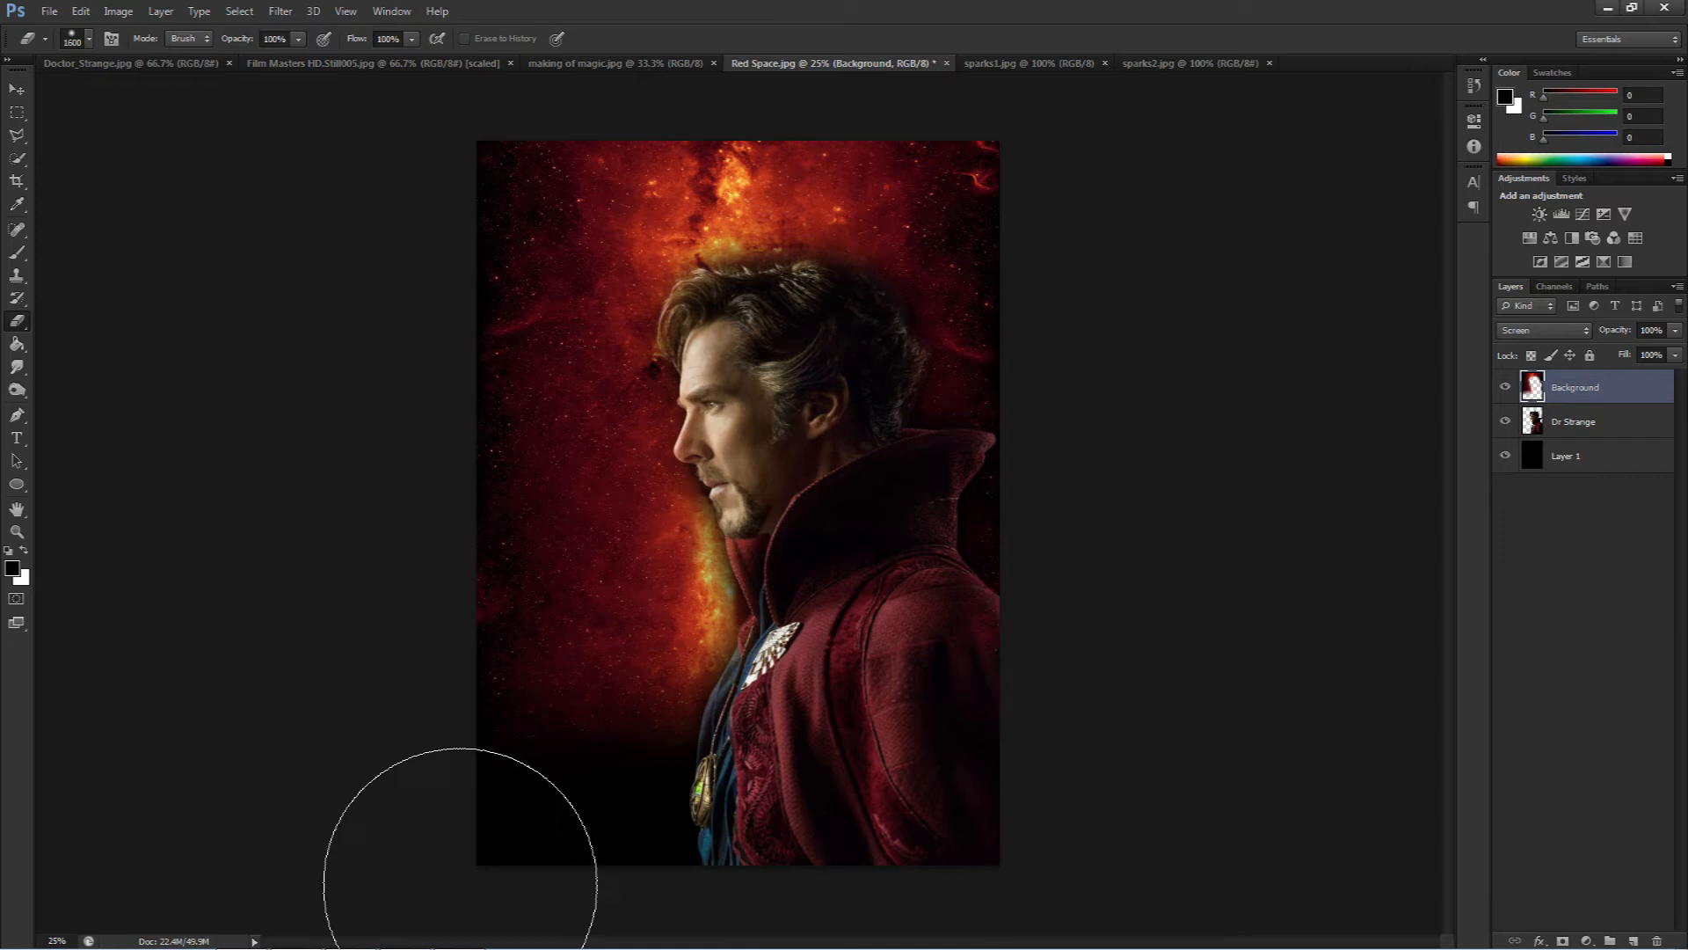
{"action": "key", "text": "bracketleft"}
{"action": "key", "text": "bracketleft"}
{"action": "key", "text": "bracketleft"}
{"action": "key", "text": "bracketleft"}
{"action": "key", "text": "bracketleft"}
{"action": "key", "text": "bracketleft"}
{"action": "key", "text": "bracketleft"}
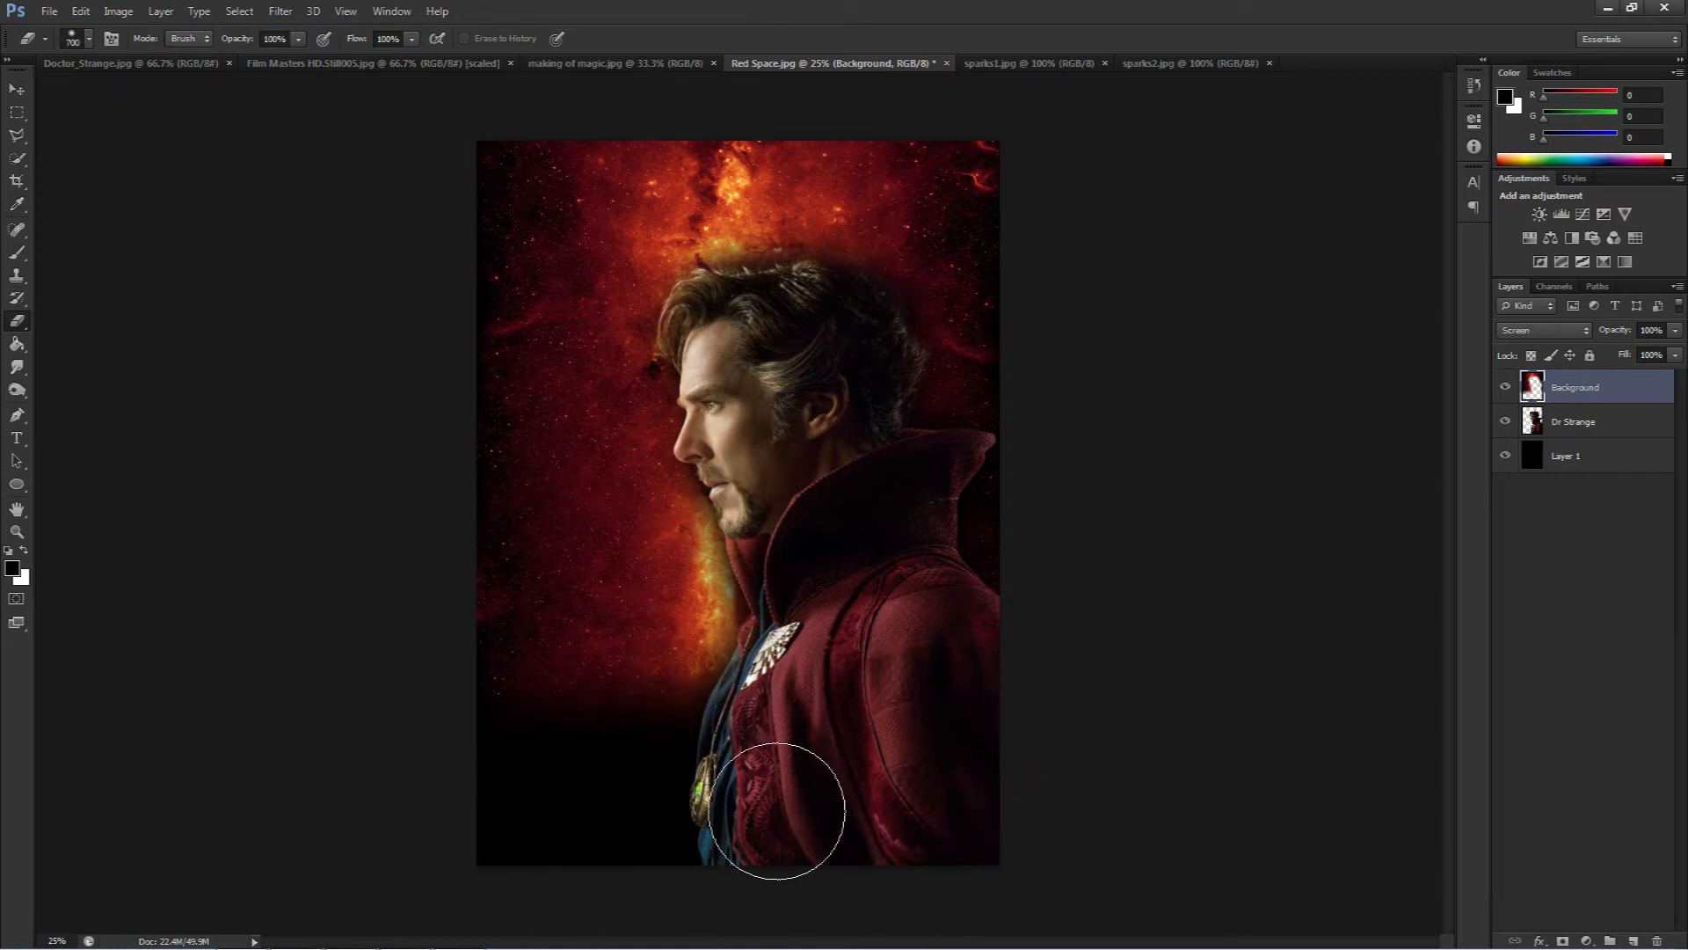
{"action": "key", "text": "bracketright"}
{"action": "key", "text": "bracketright"}
{"action": "key", "text": "bracketright"}
{"action": "key", "text": "bracketright"}
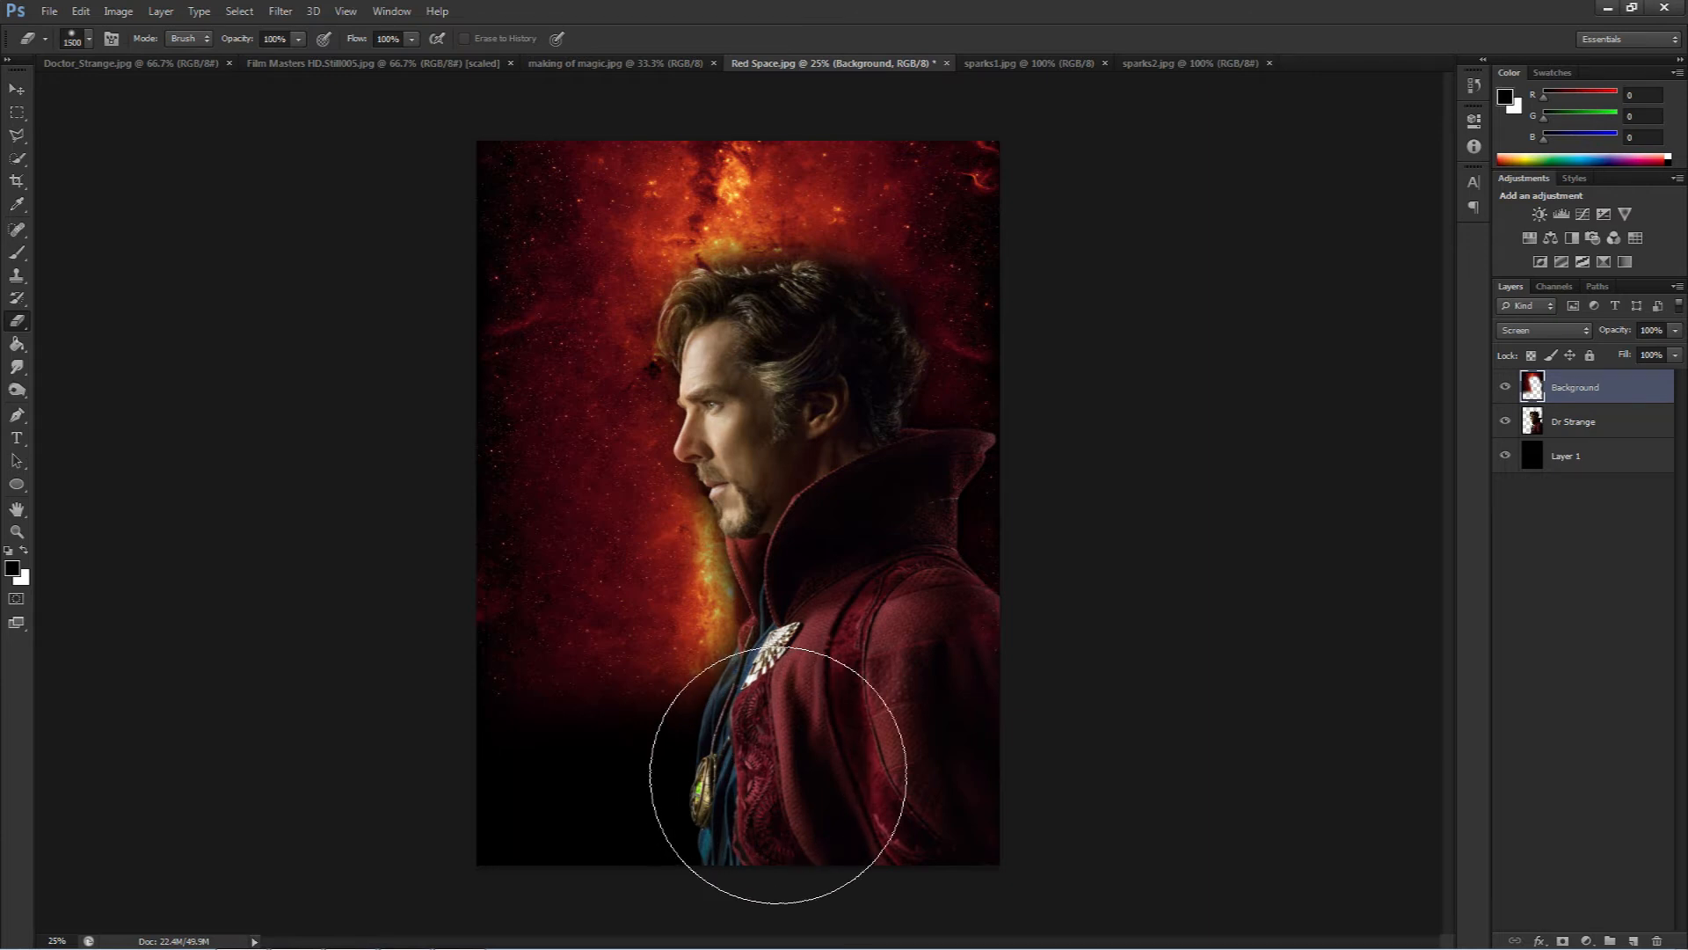
{"action": "key", "text": "bracketleft"}
{"action": "key", "text": "bracketleft"}
{"action": "key", "text": "bracketleft"}
{"action": "key", "text": "bracketleft"}
{"action": "key", "text": "bracketleft"}
{"action": "key", "text": "bracketleft"}
{"action": "key", "text": "bracketleft"}
{"action": "key", "text": "bracketleft"}
{"action": "key", "text": "bracketleft"}
{"action": "key", "text": "bracketleft"}
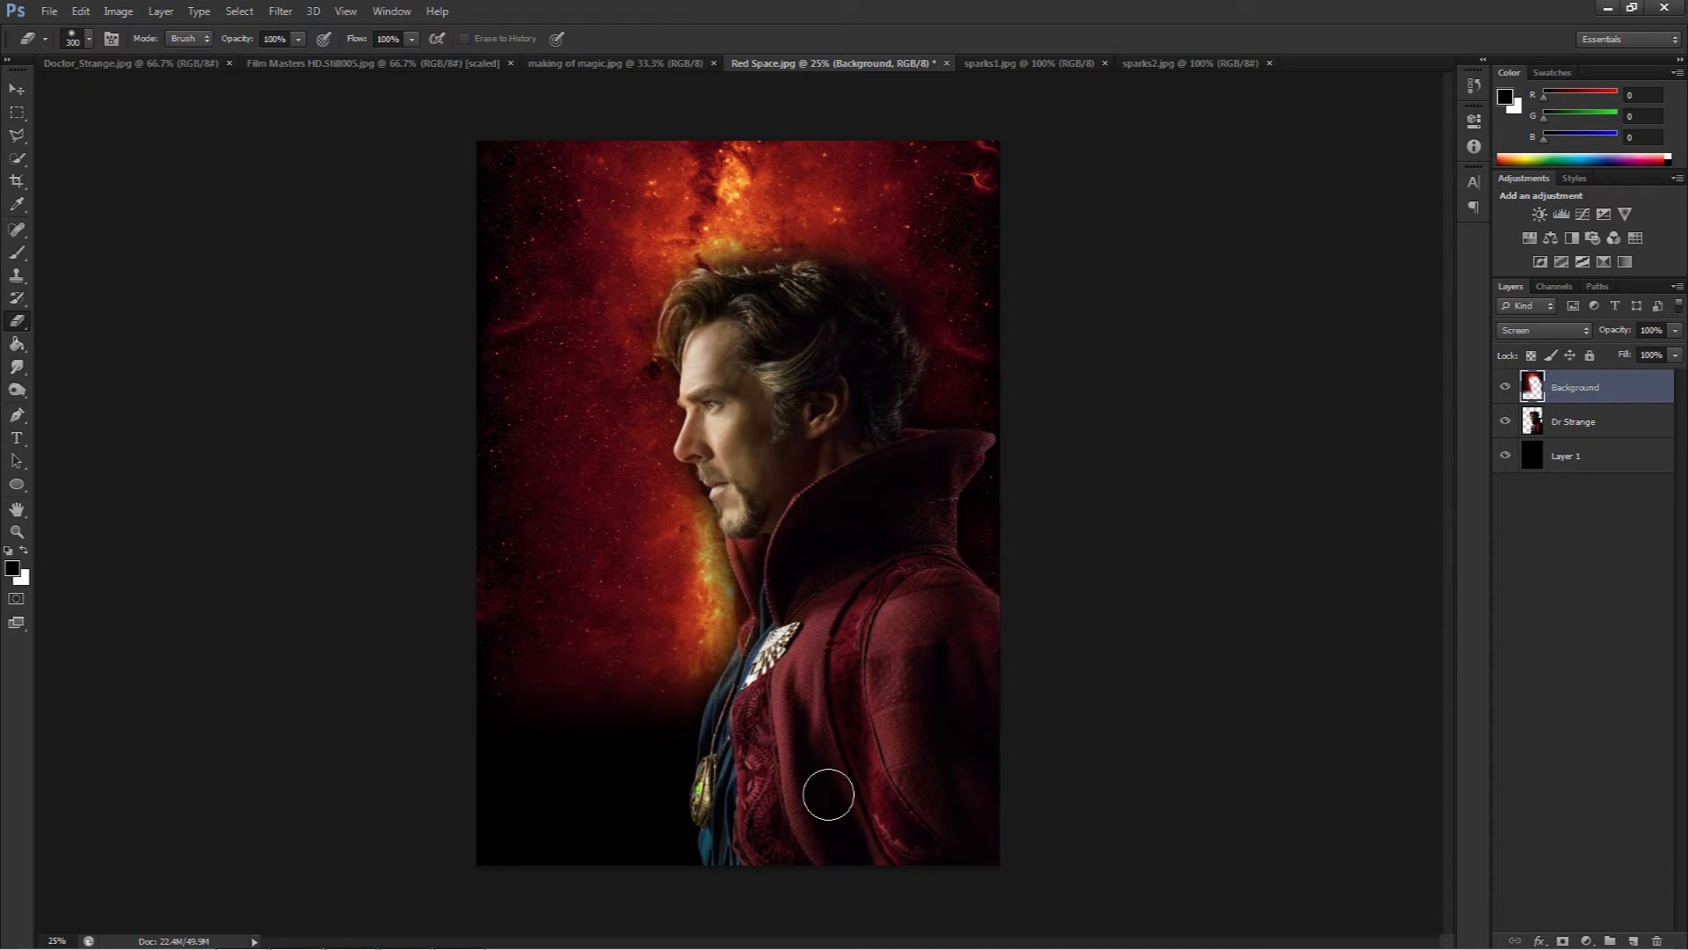
{"action": "key", "text": "v"}
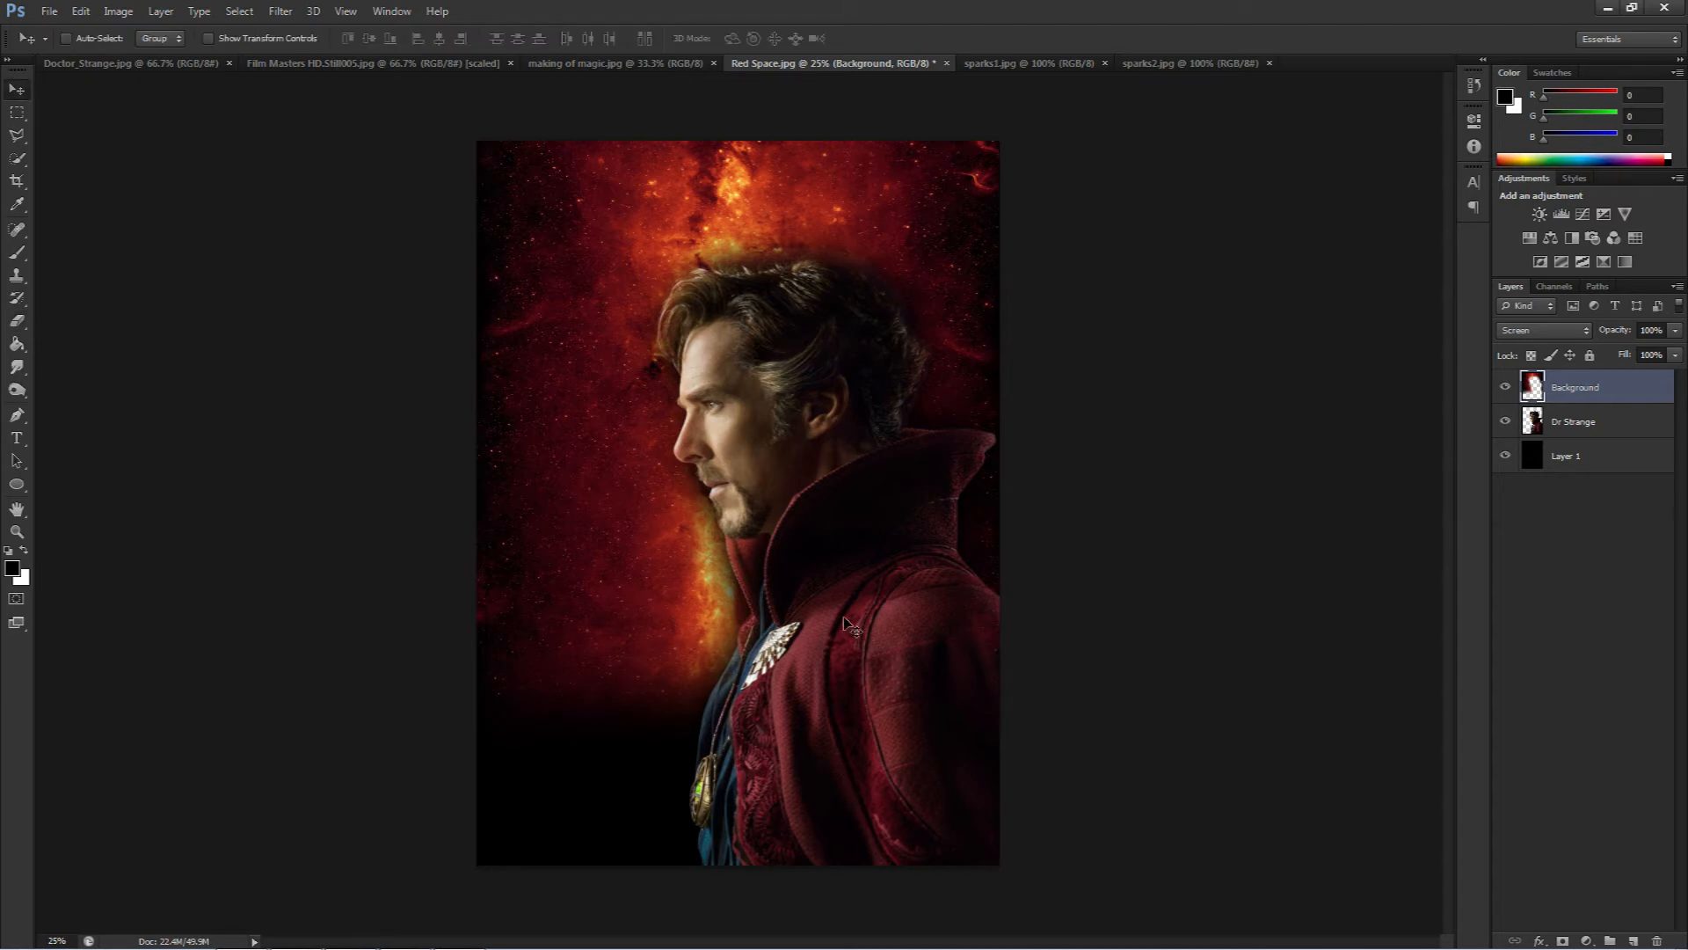
- Copy the whole magic circle image from making of magic.jpg and paste it into Red Space.jpg
{"action": "left_click", "coordinate": [603, 64]}
{"action": "left_click", "coordinate": [10, 114]}
{"action": "left_click_drag", "start_coordinate": [440, 204], "coordinate": [1186, 843]}
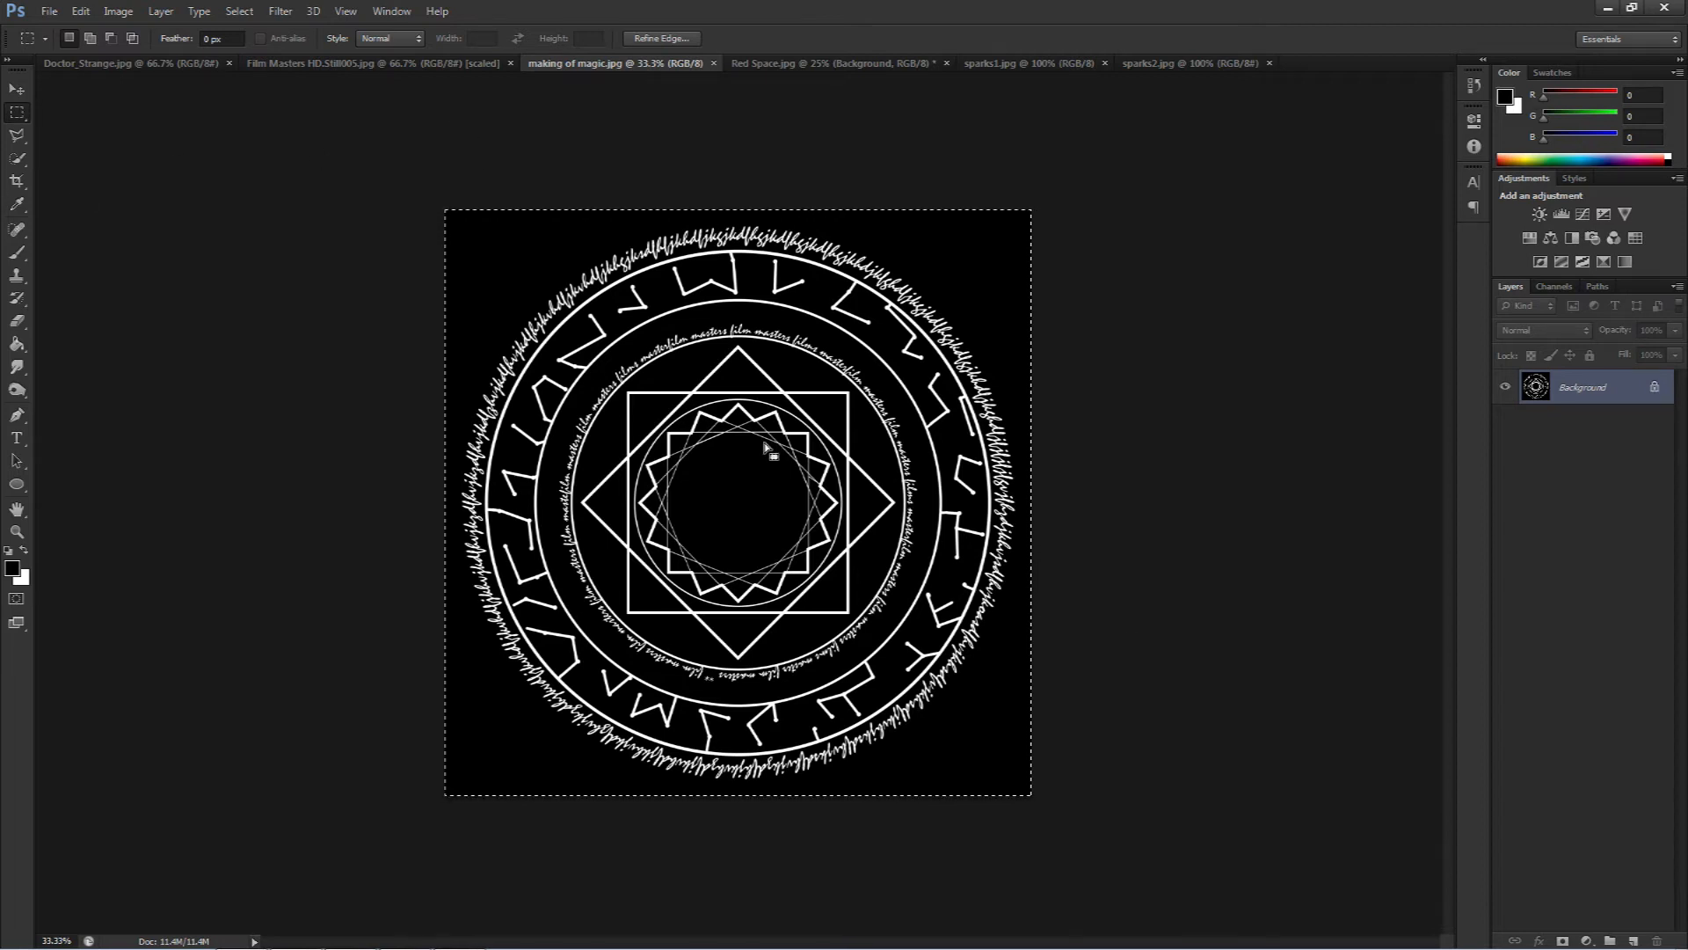
{"action": "left_click", "coordinate": [87, 13]}
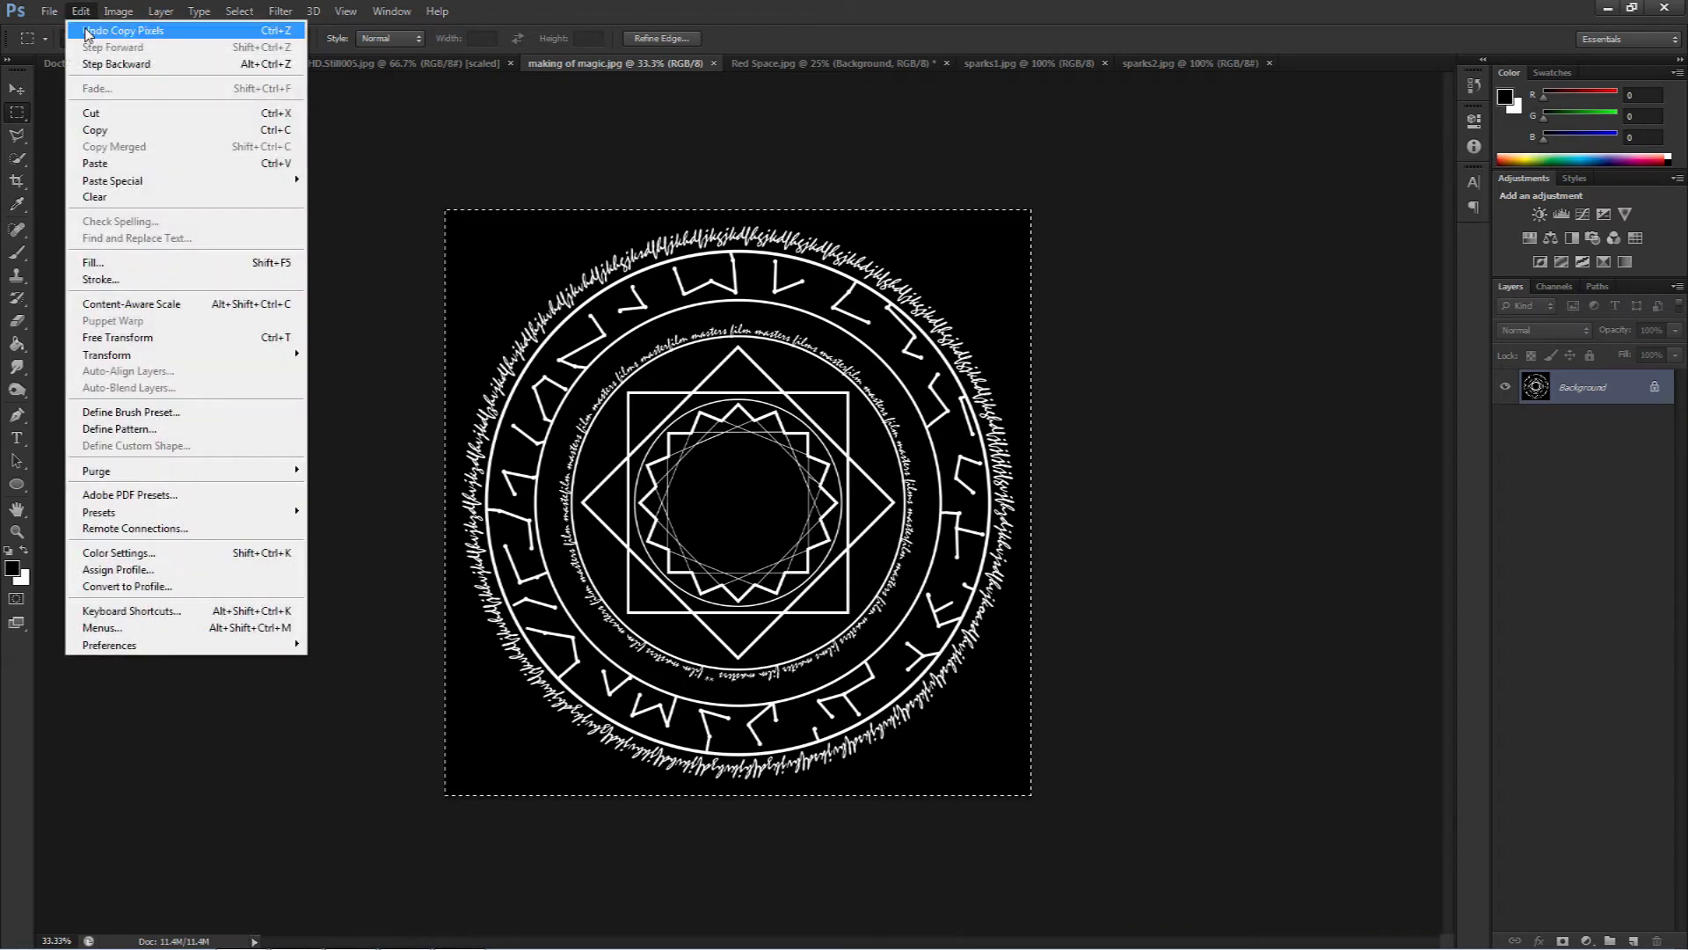
{"action": "left_click", "coordinate": [137, 132]}
{"action": "left_click", "coordinate": [790, 65]}
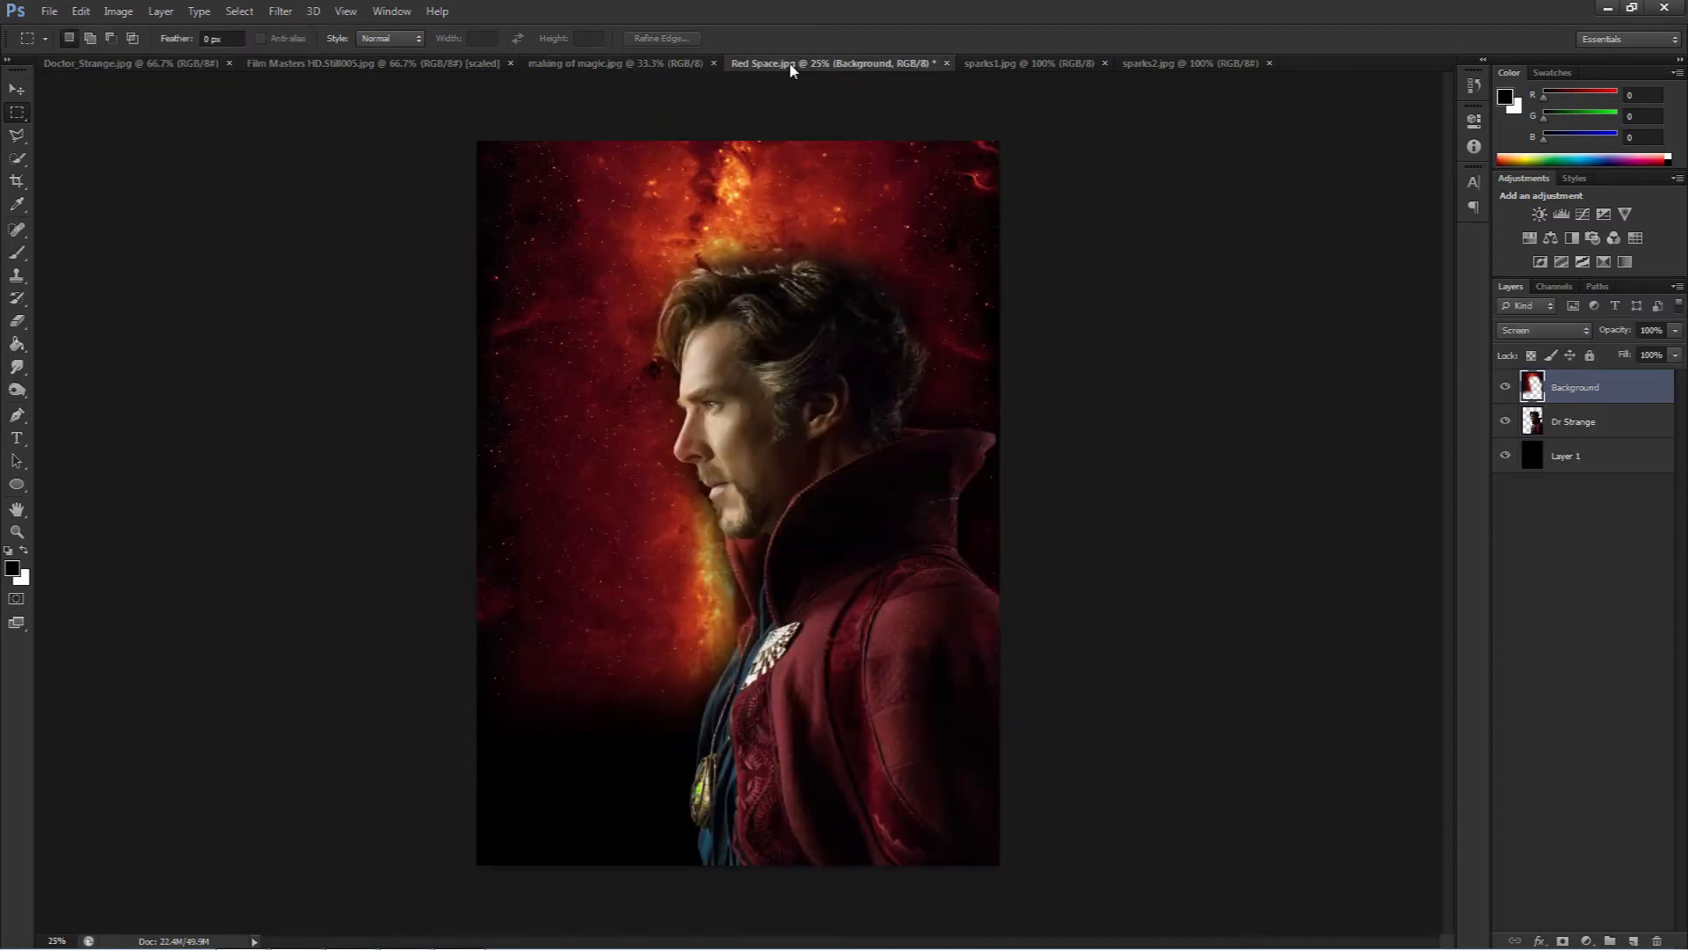
{"action": "left_click", "coordinate": [81, 11]}
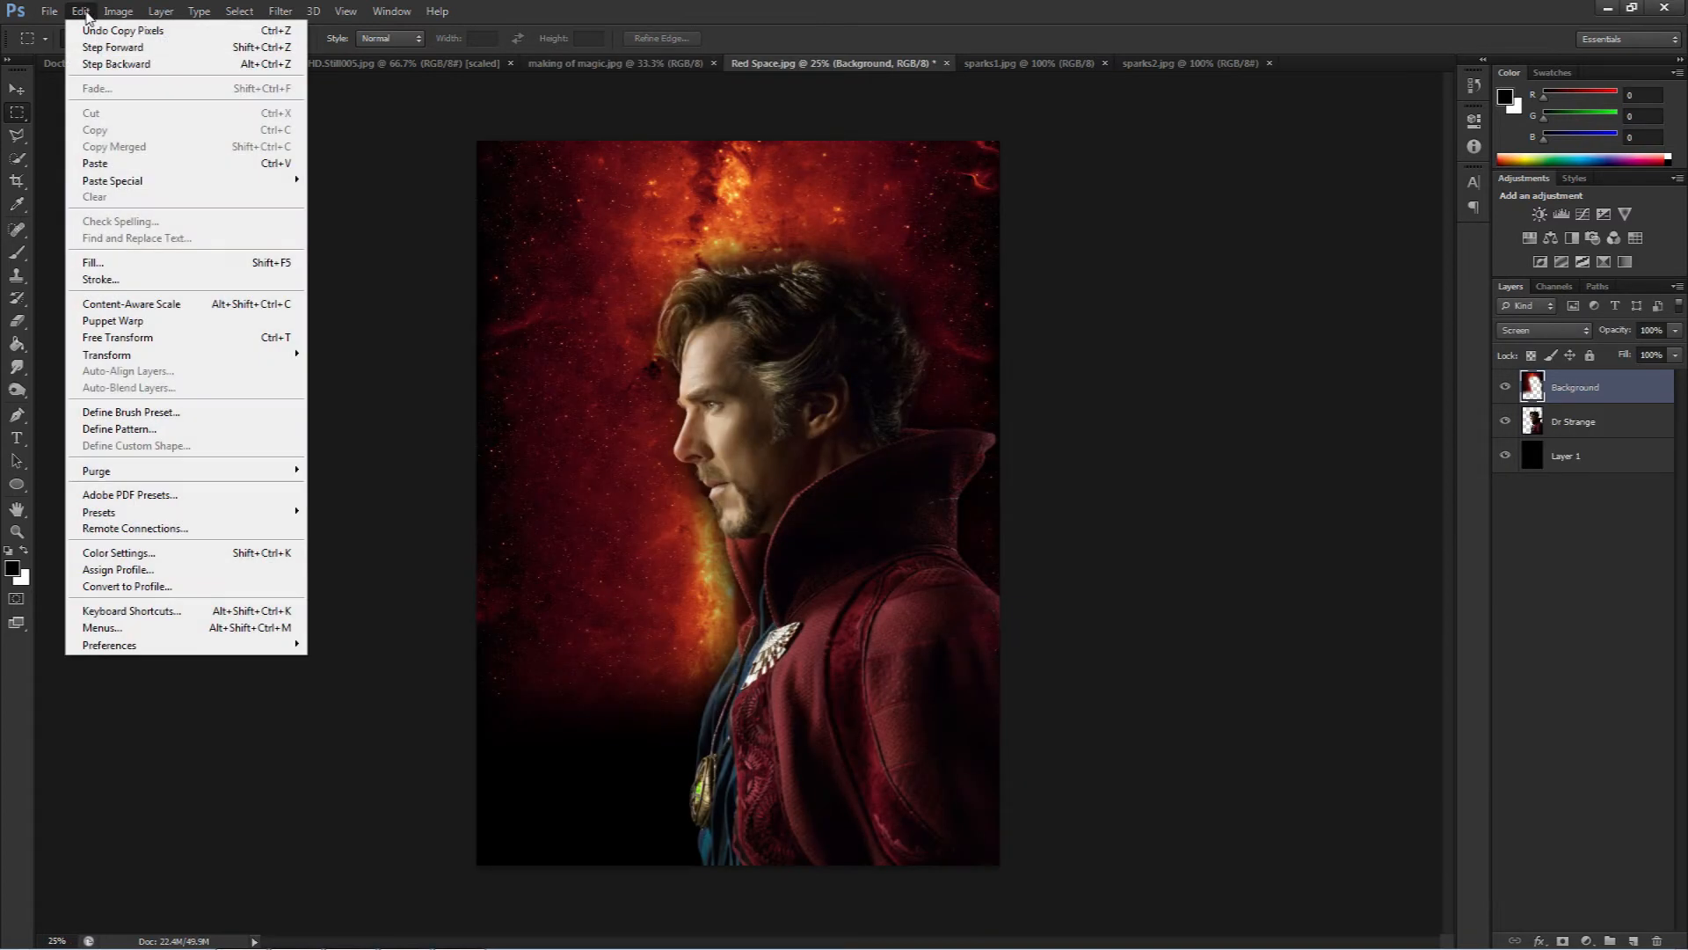
{"action": "left_click", "coordinate": [258, 165]}
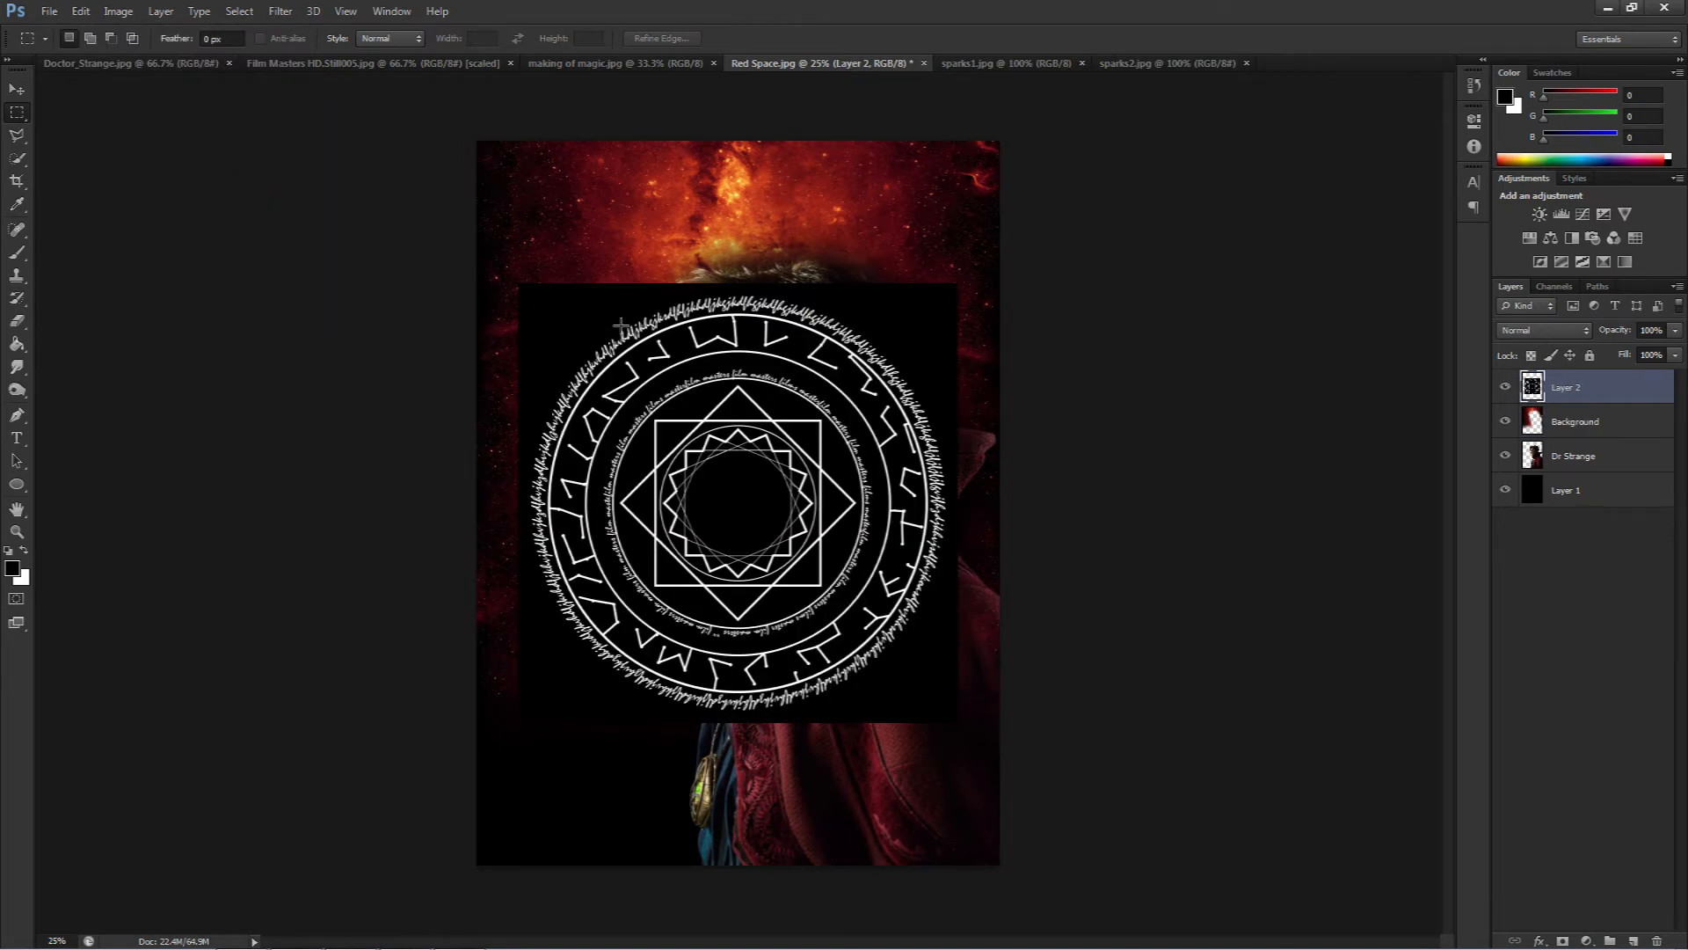
- Move the pasted magic circle slightly upward over the figure's head and duplicate its layer twice
{"action": "key", "text": "v"}
{"action": "left_click_drag", "start_coordinate": [745, 443], "coordinate": [741, 406]}
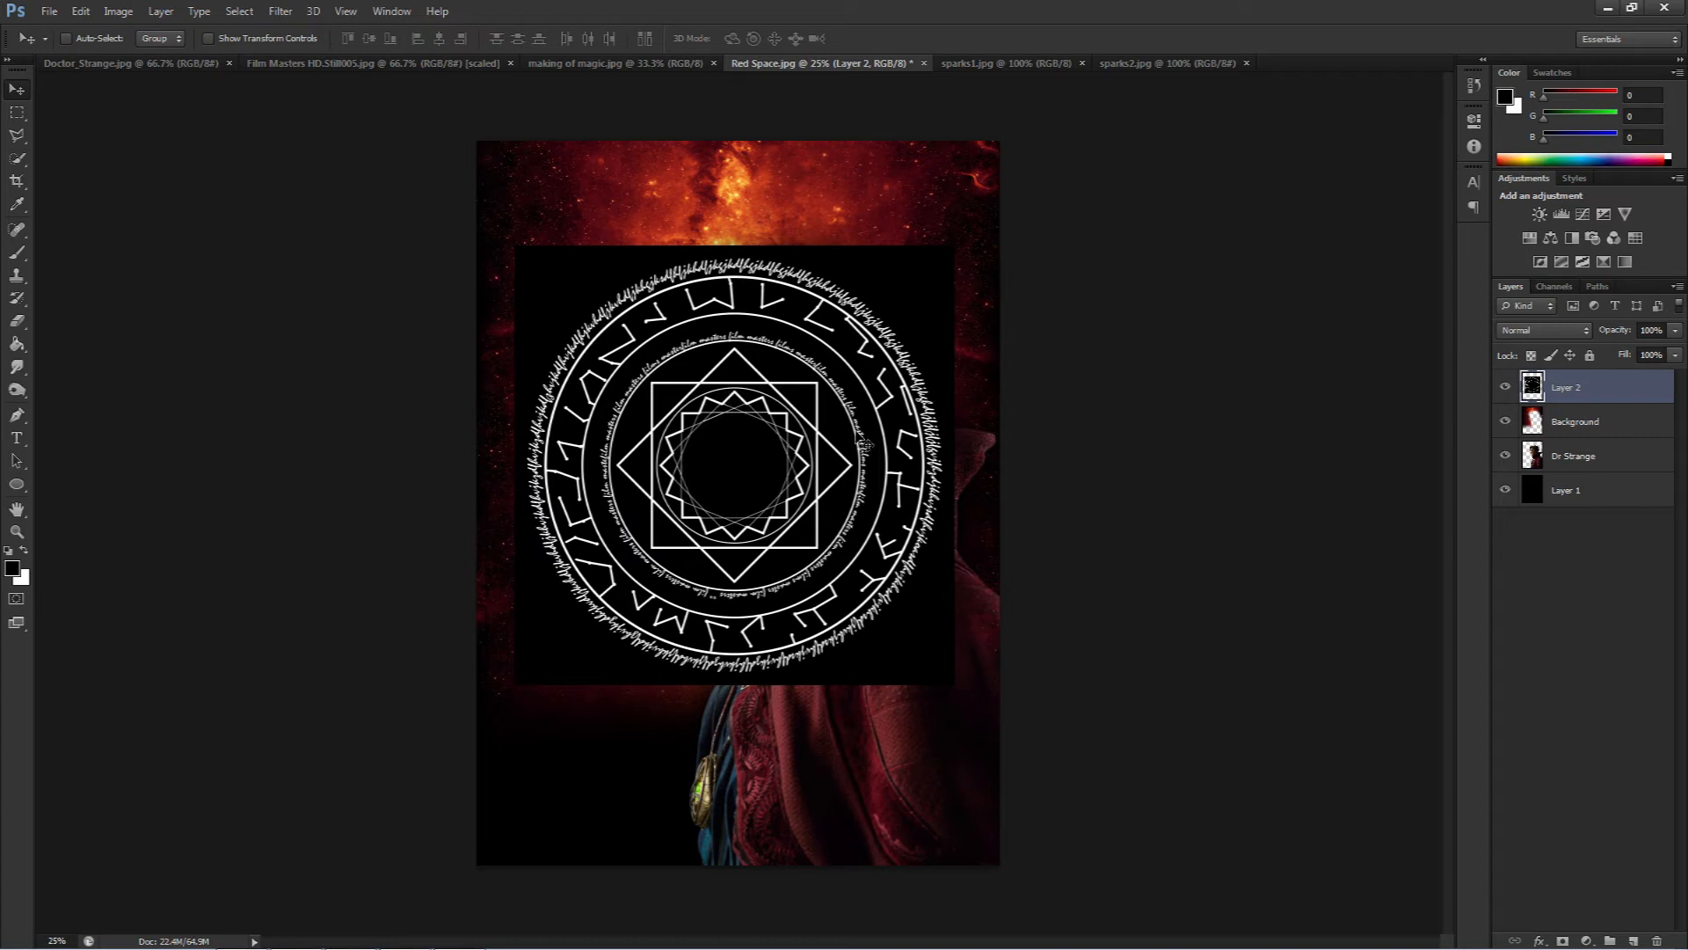
{"action": "key", "text": "ctrl+j"}
{"action": "key", "text": "ctrl+j"}
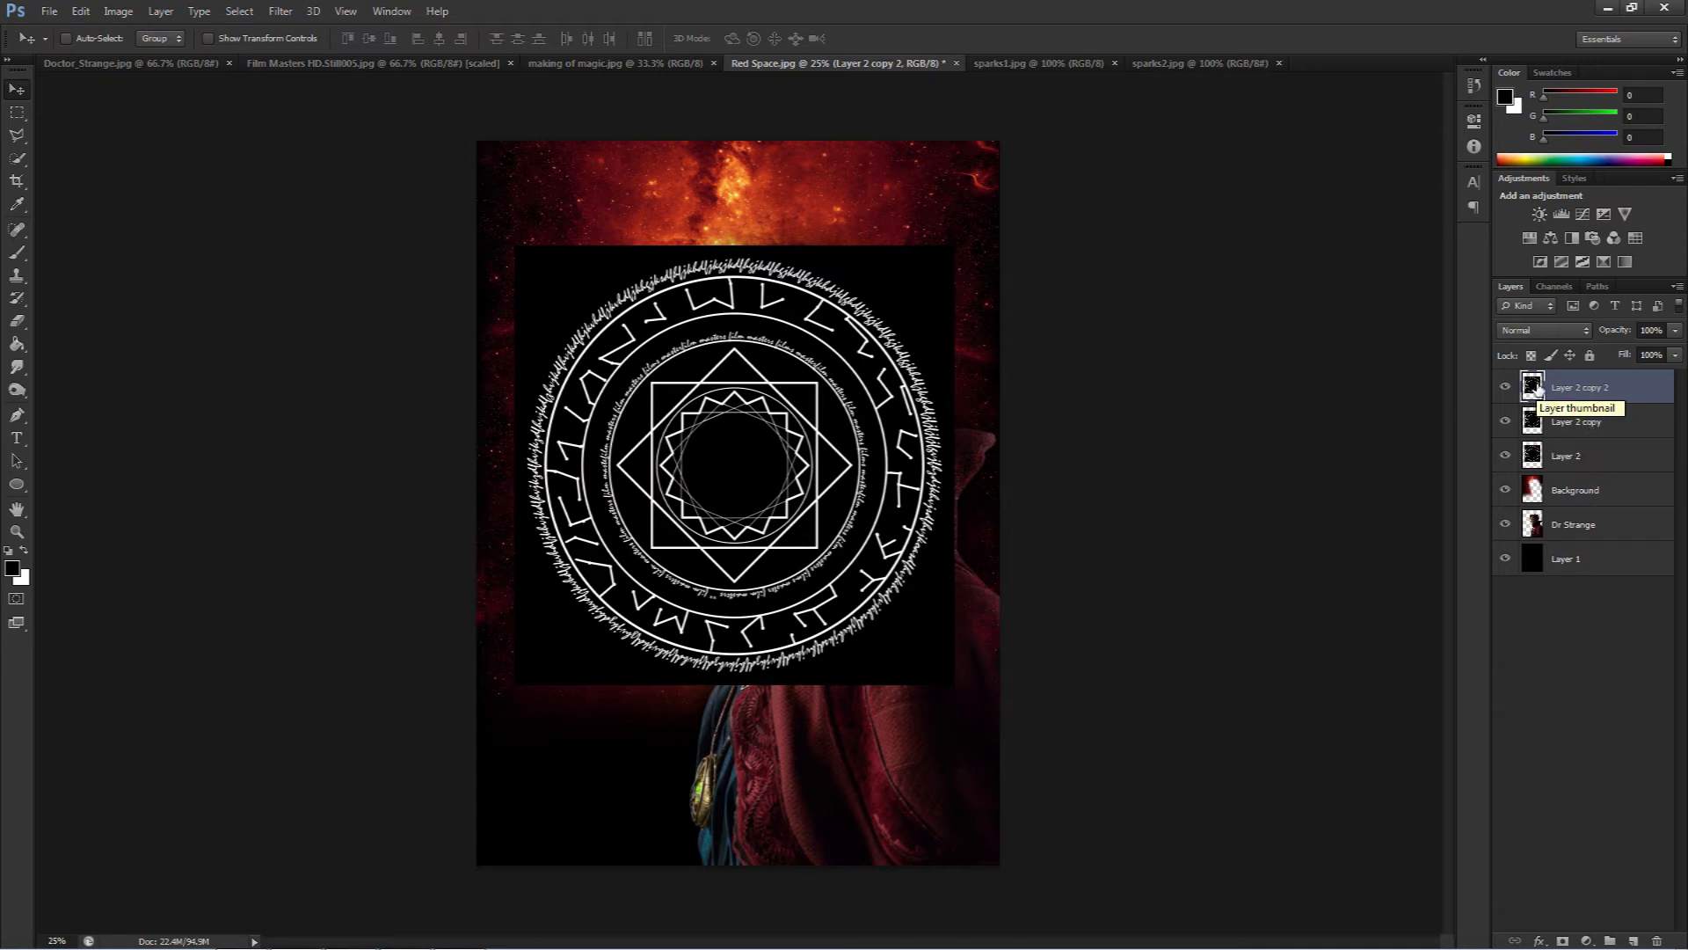
- Apply a 20-pixel Gaussian Blur to Layer 2 copy 2 and set its blend mode to Screen
{"action": "left_click", "coordinate": [281, 11]}
{"action": "mouse_move", "coordinate": [326, 198]}
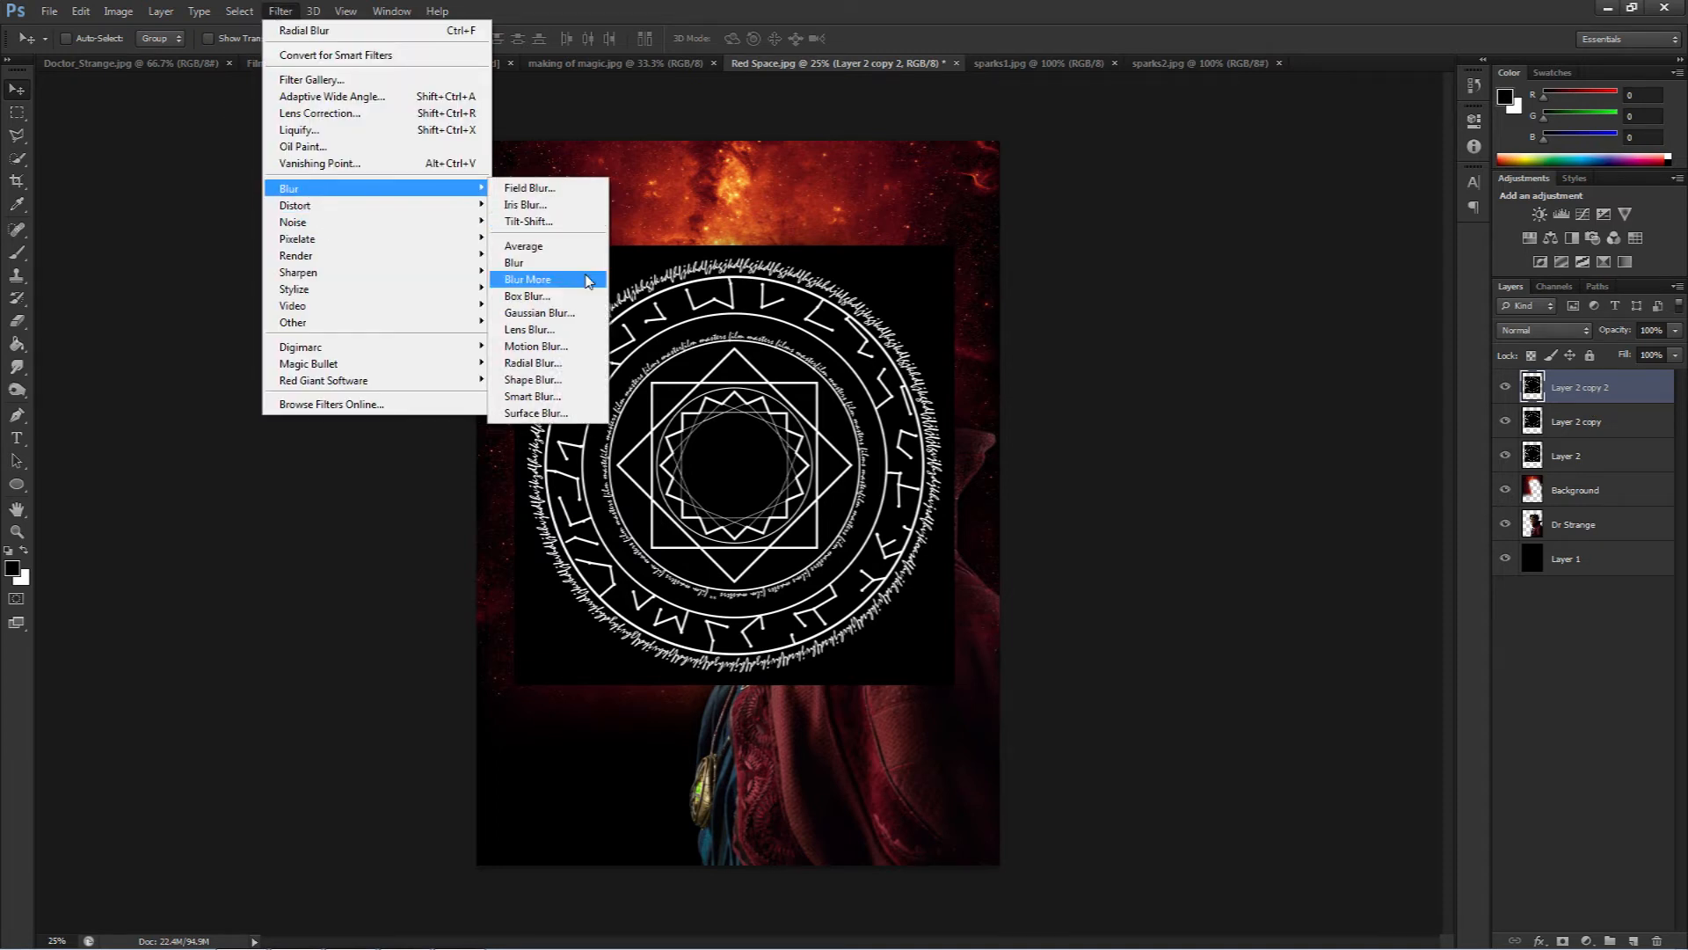
{"action": "left_click", "coordinate": [576, 314]}
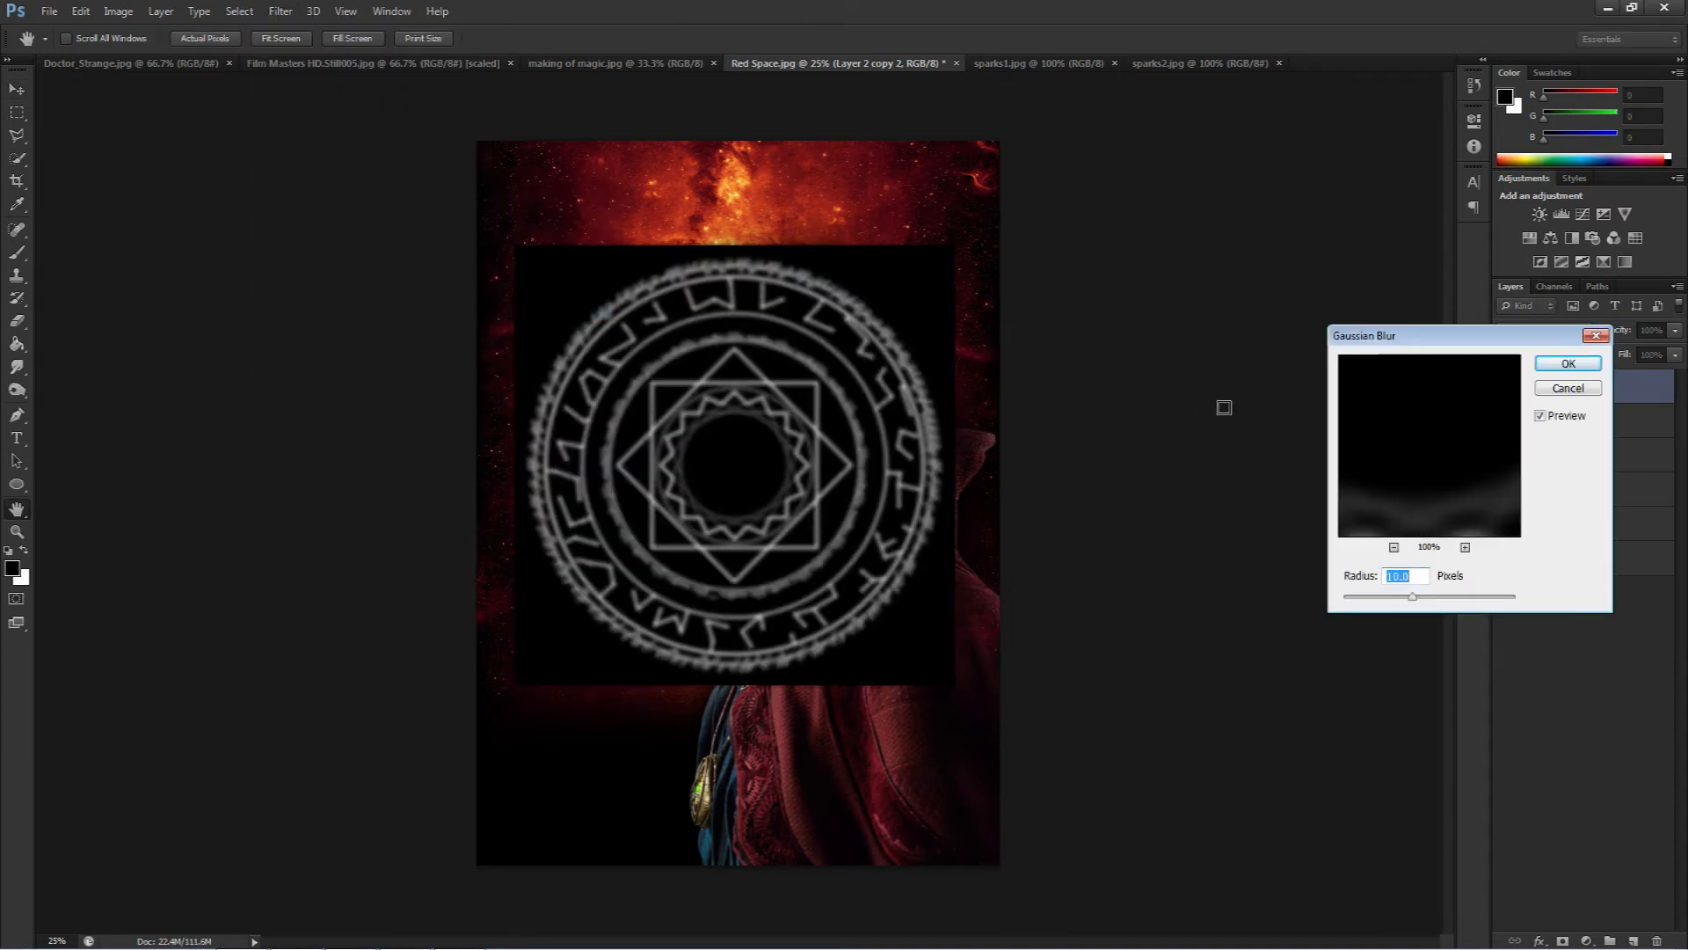
{"action": "type", "text": "20"}
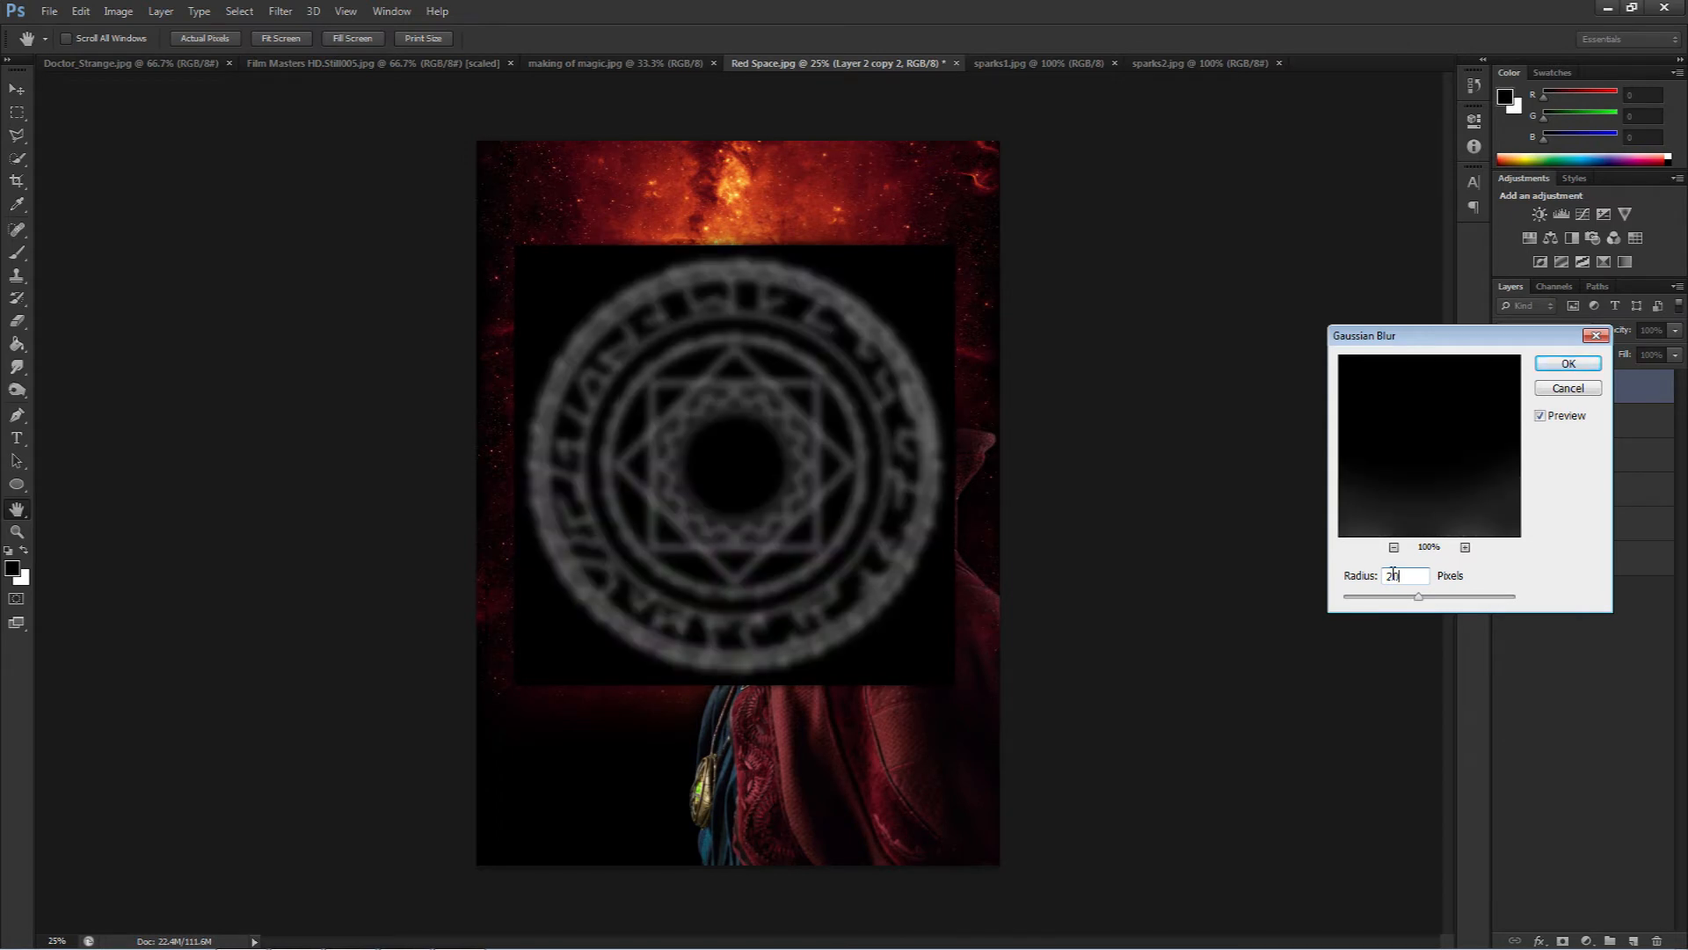
{"action": "left_click", "coordinate": [1554, 364]}
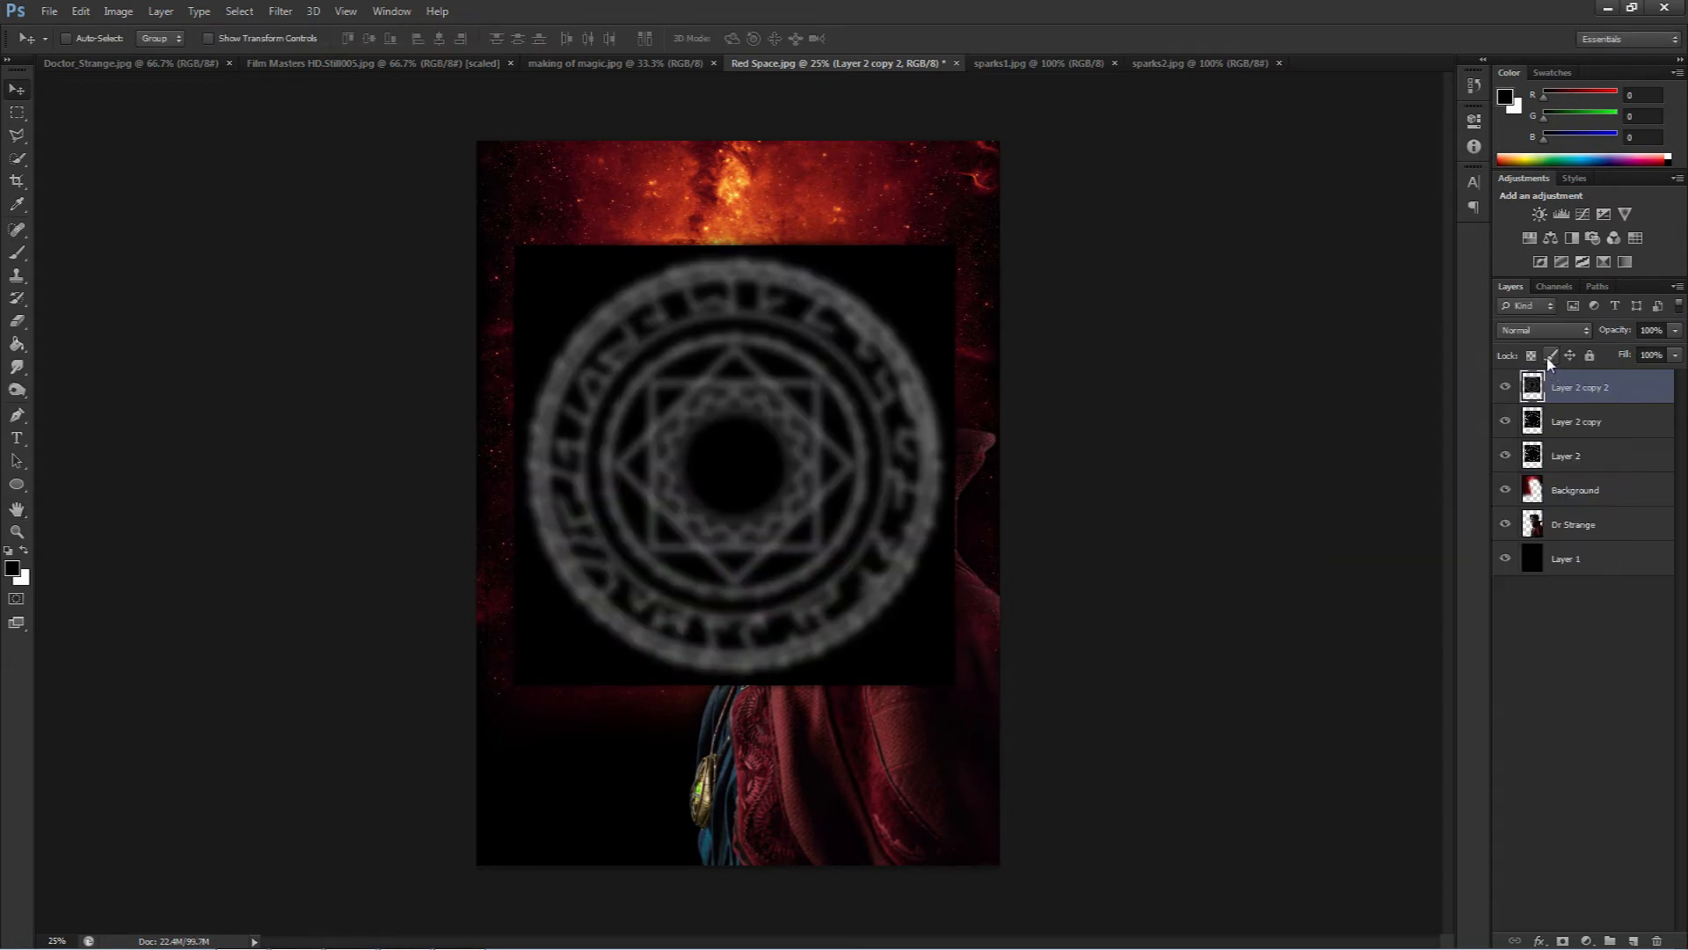
{"action": "left_click", "coordinate": [1552, 337]}
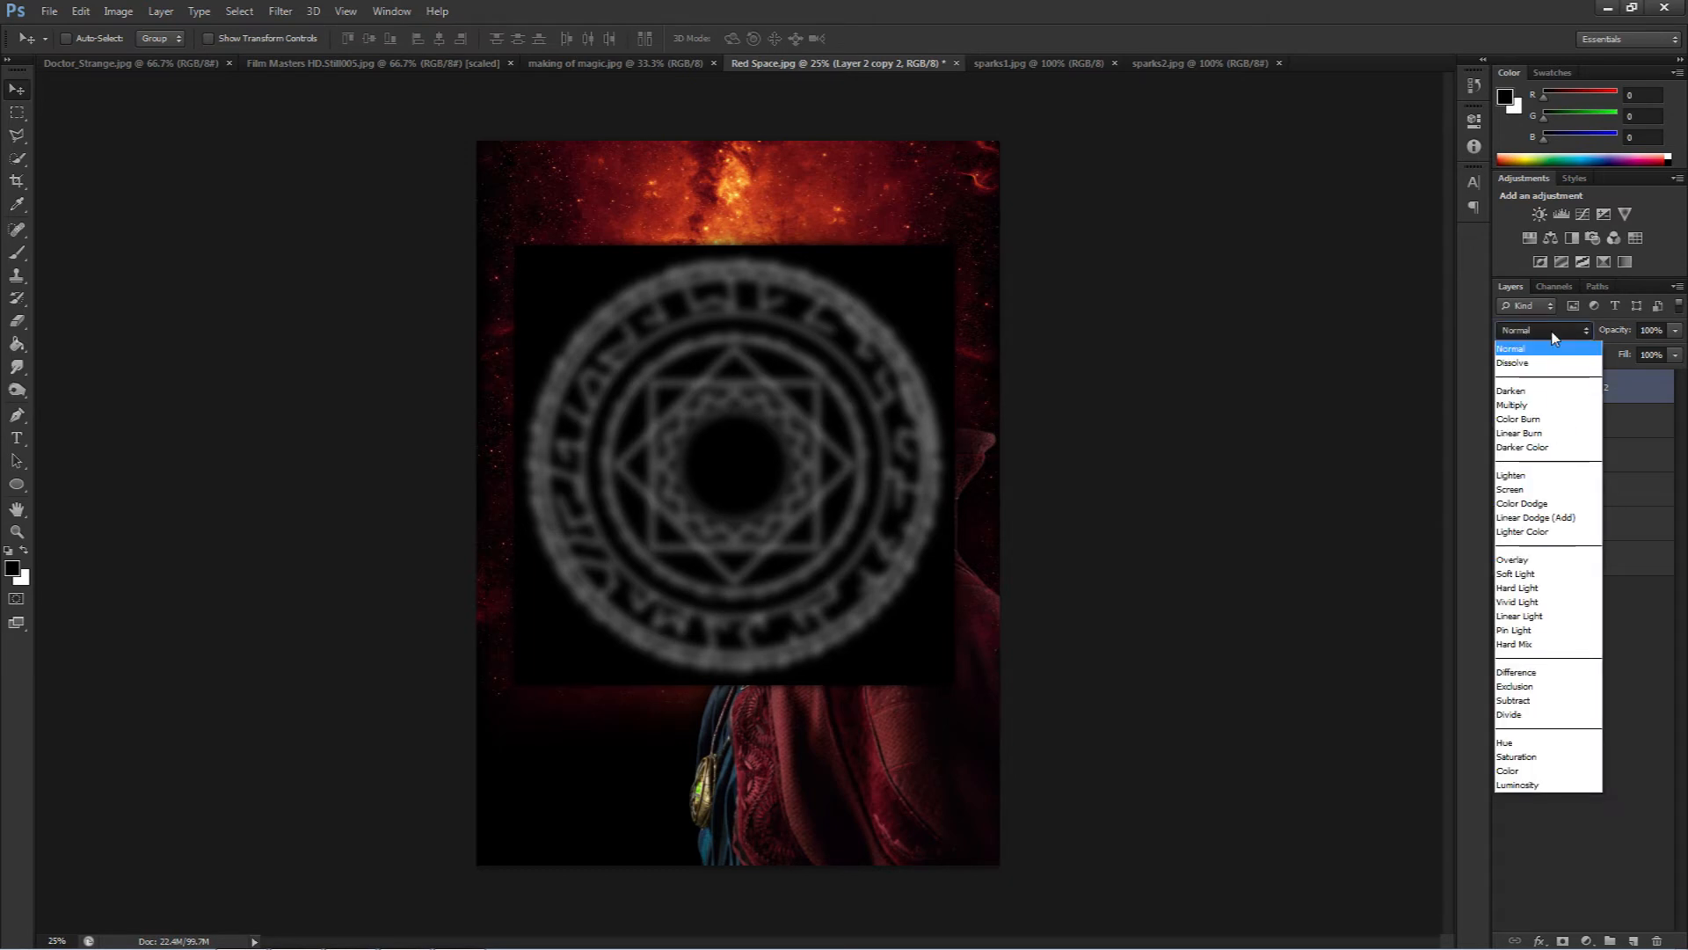
{"action": "left_click", "coordinate": [1549, 494]}
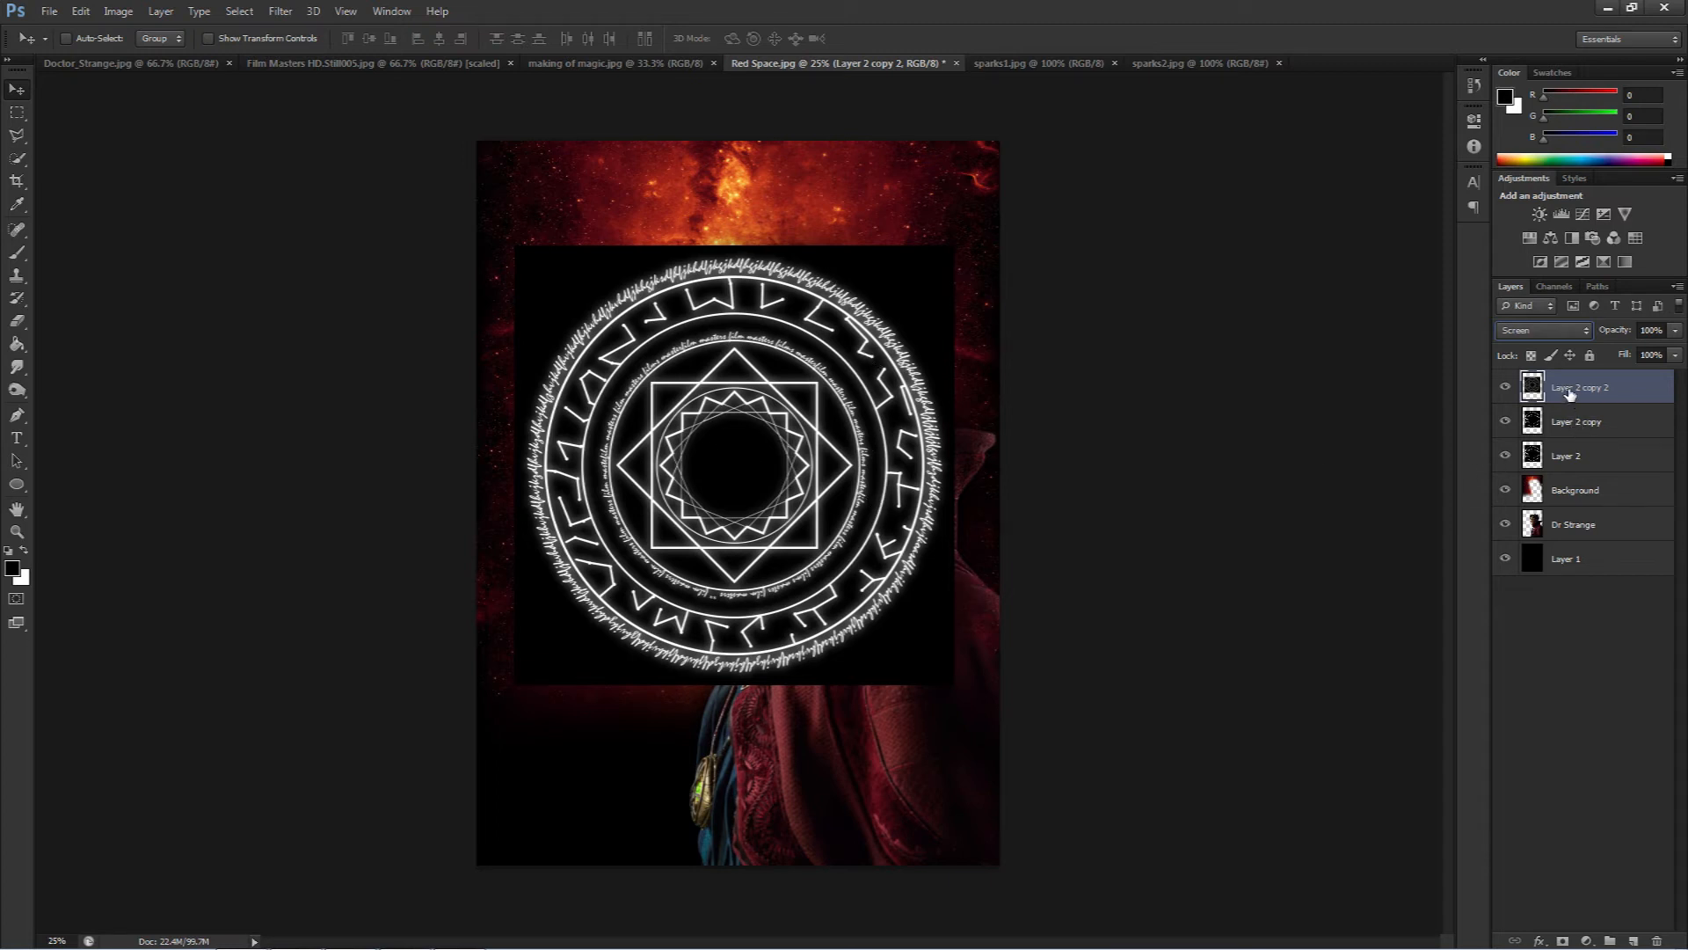
- Apply a 10-pixel Gaussian Blur to Layer 2 copy
{"action": "left_click", "coordinate": [1566, 426]}
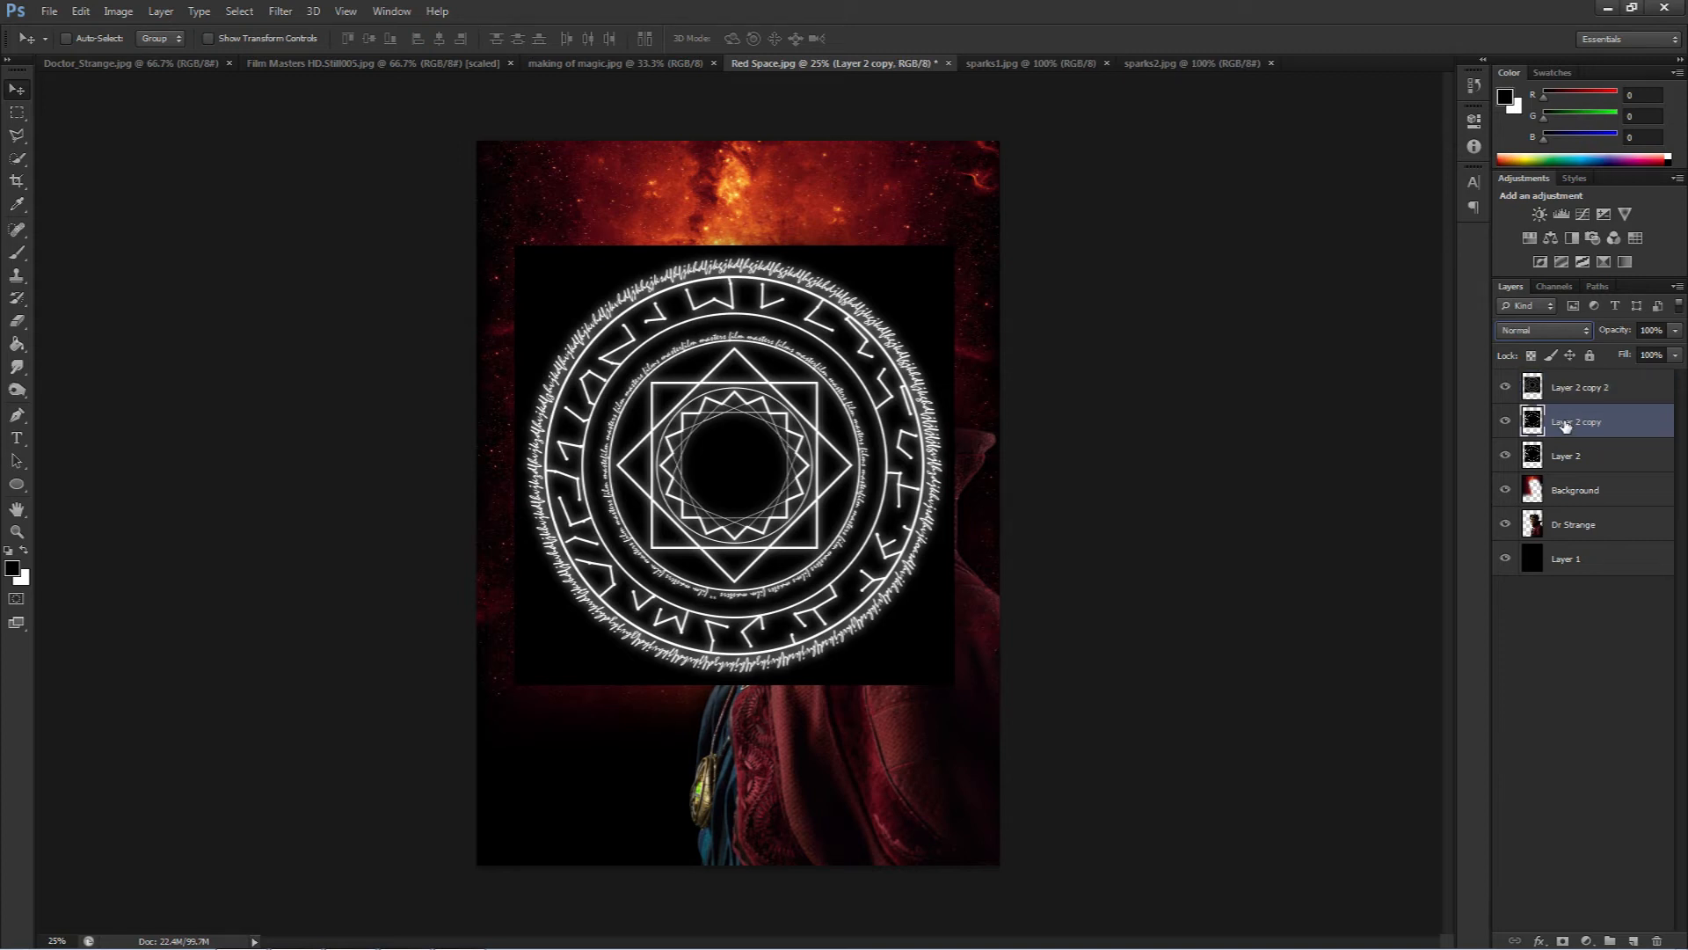
{"action": "left_click", "coordinate": [281, 10]}
{"action": "mouse_move", "coordinate": [326, 192]}
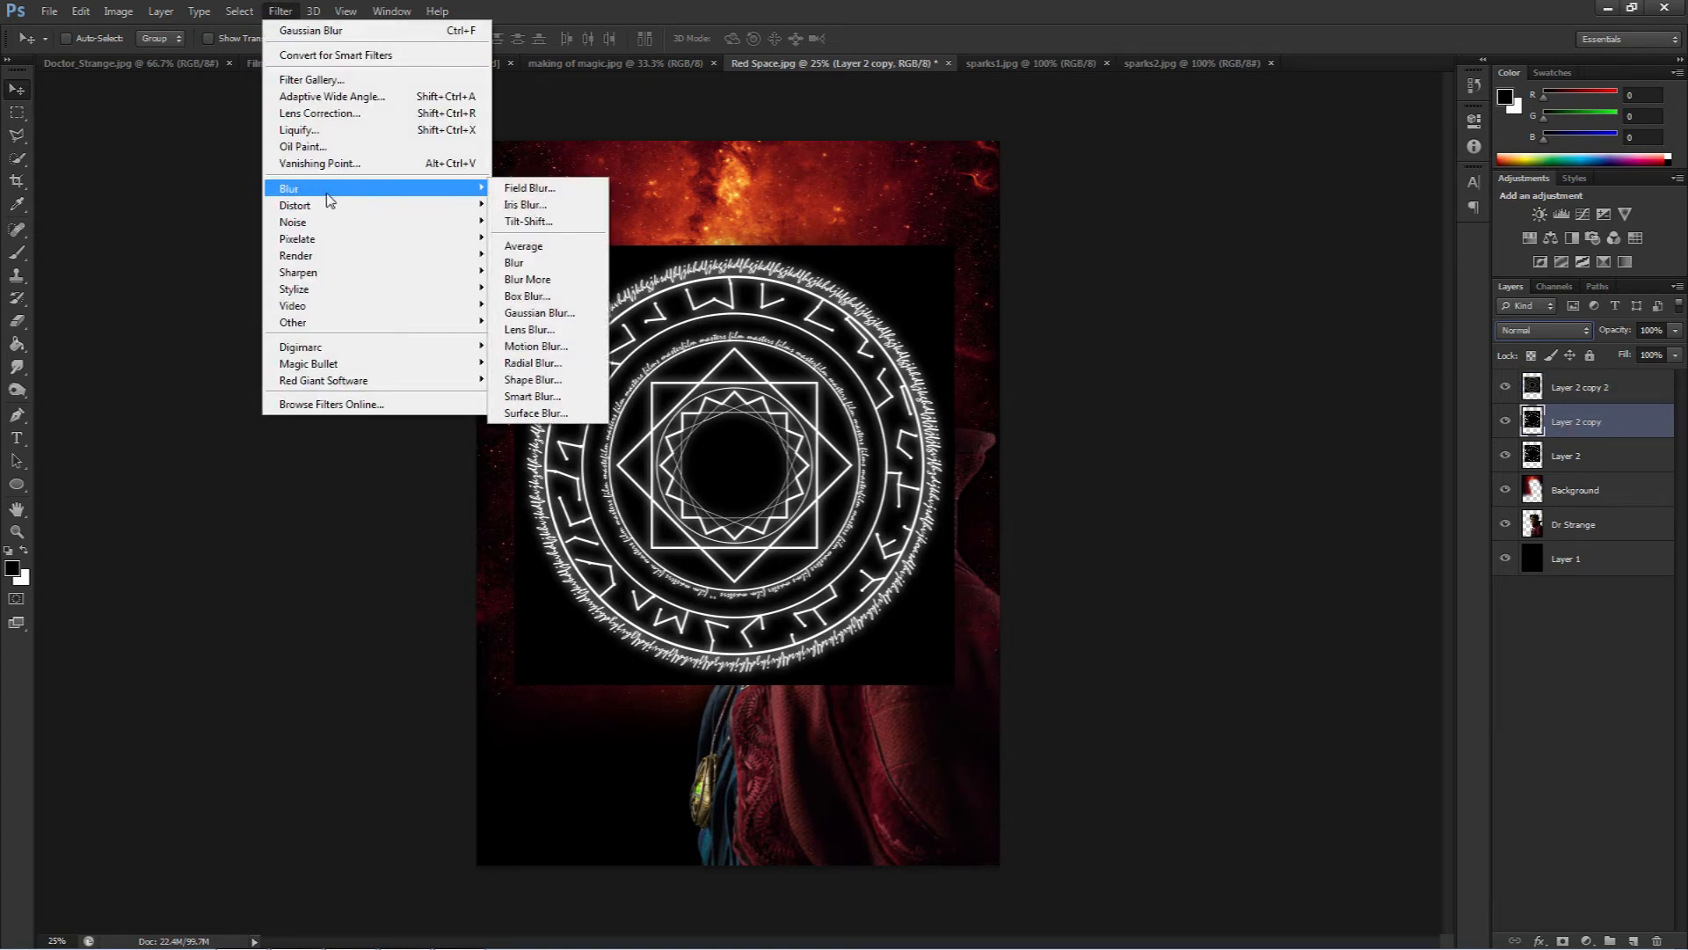
{"action": "left_click", "coordinate": [545, 313]}
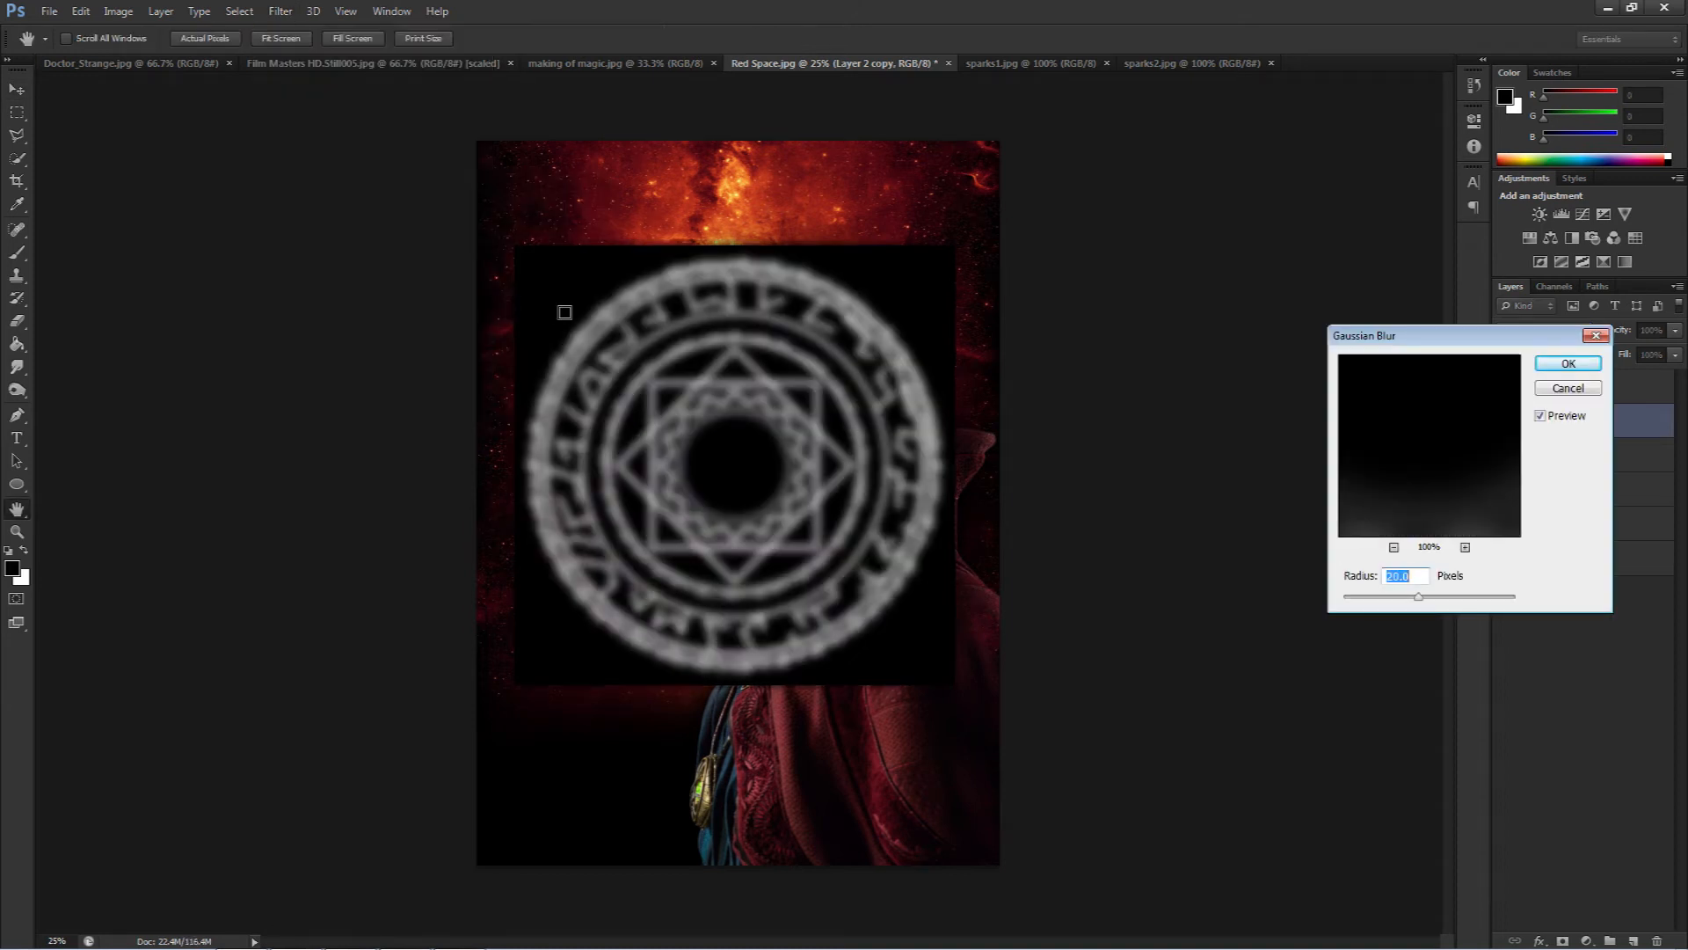
{"action": "type", "text": "10"}
{"action": "left_click", "coordinate": [1553, 364]}
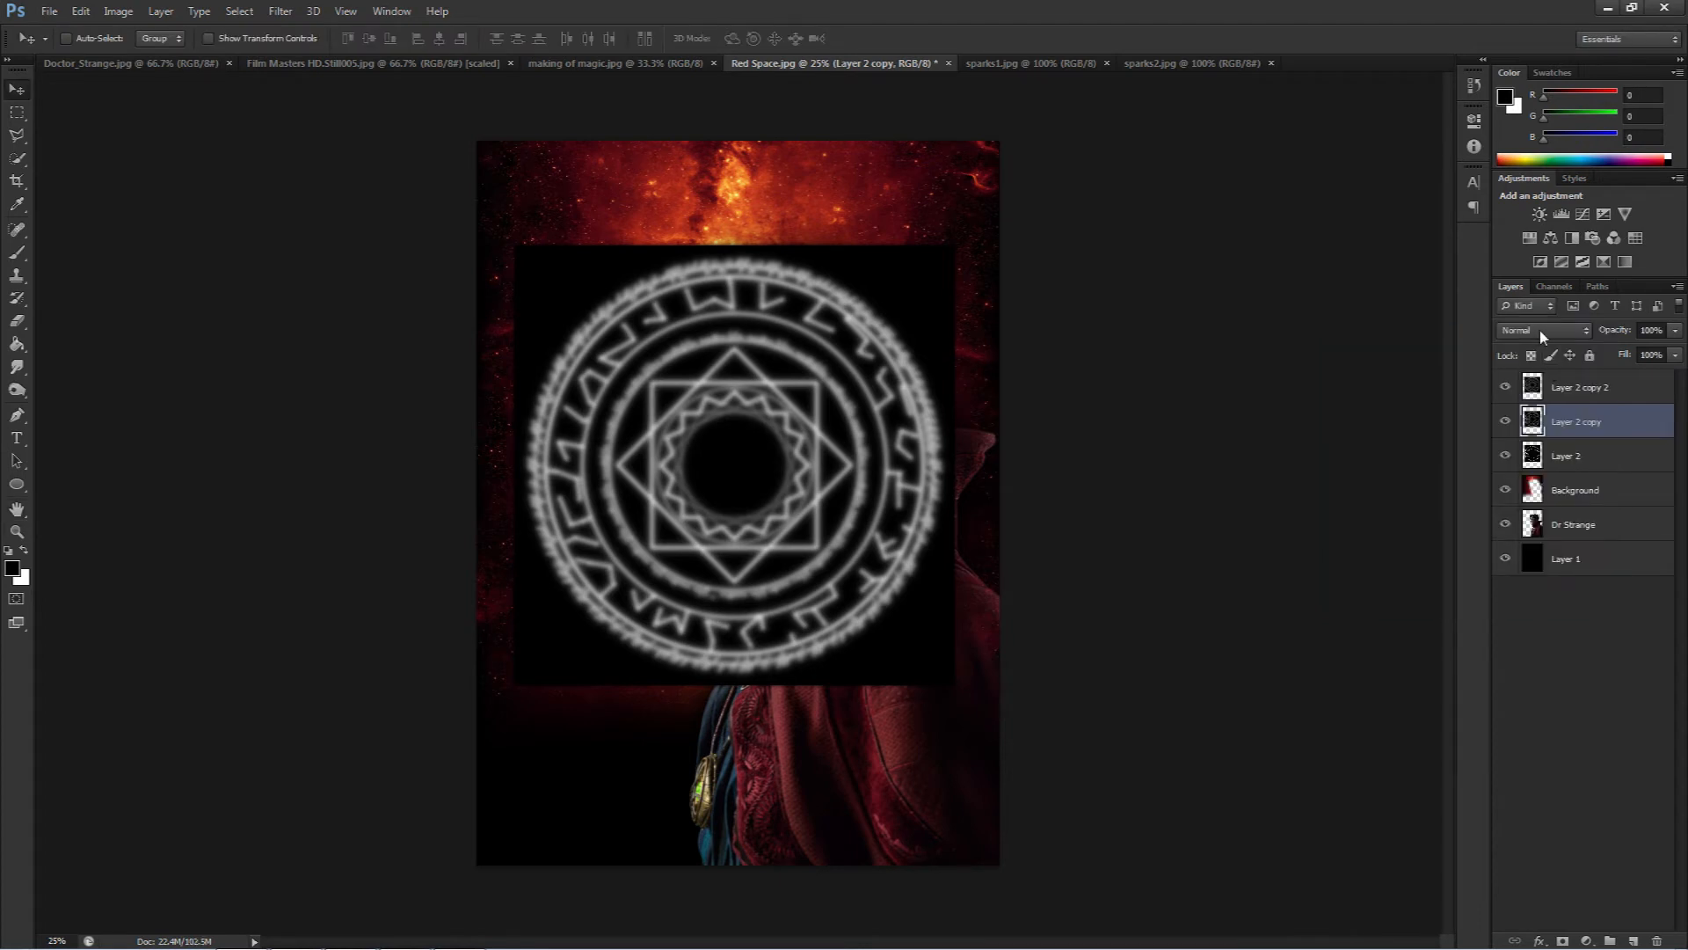
- Set Layer 2 copy's blend mode to Screen and merge Layer 2 copy 2, Layer 2 copy and Layer 2
{"action": "left_click", "coordinate": [1542, 331]}
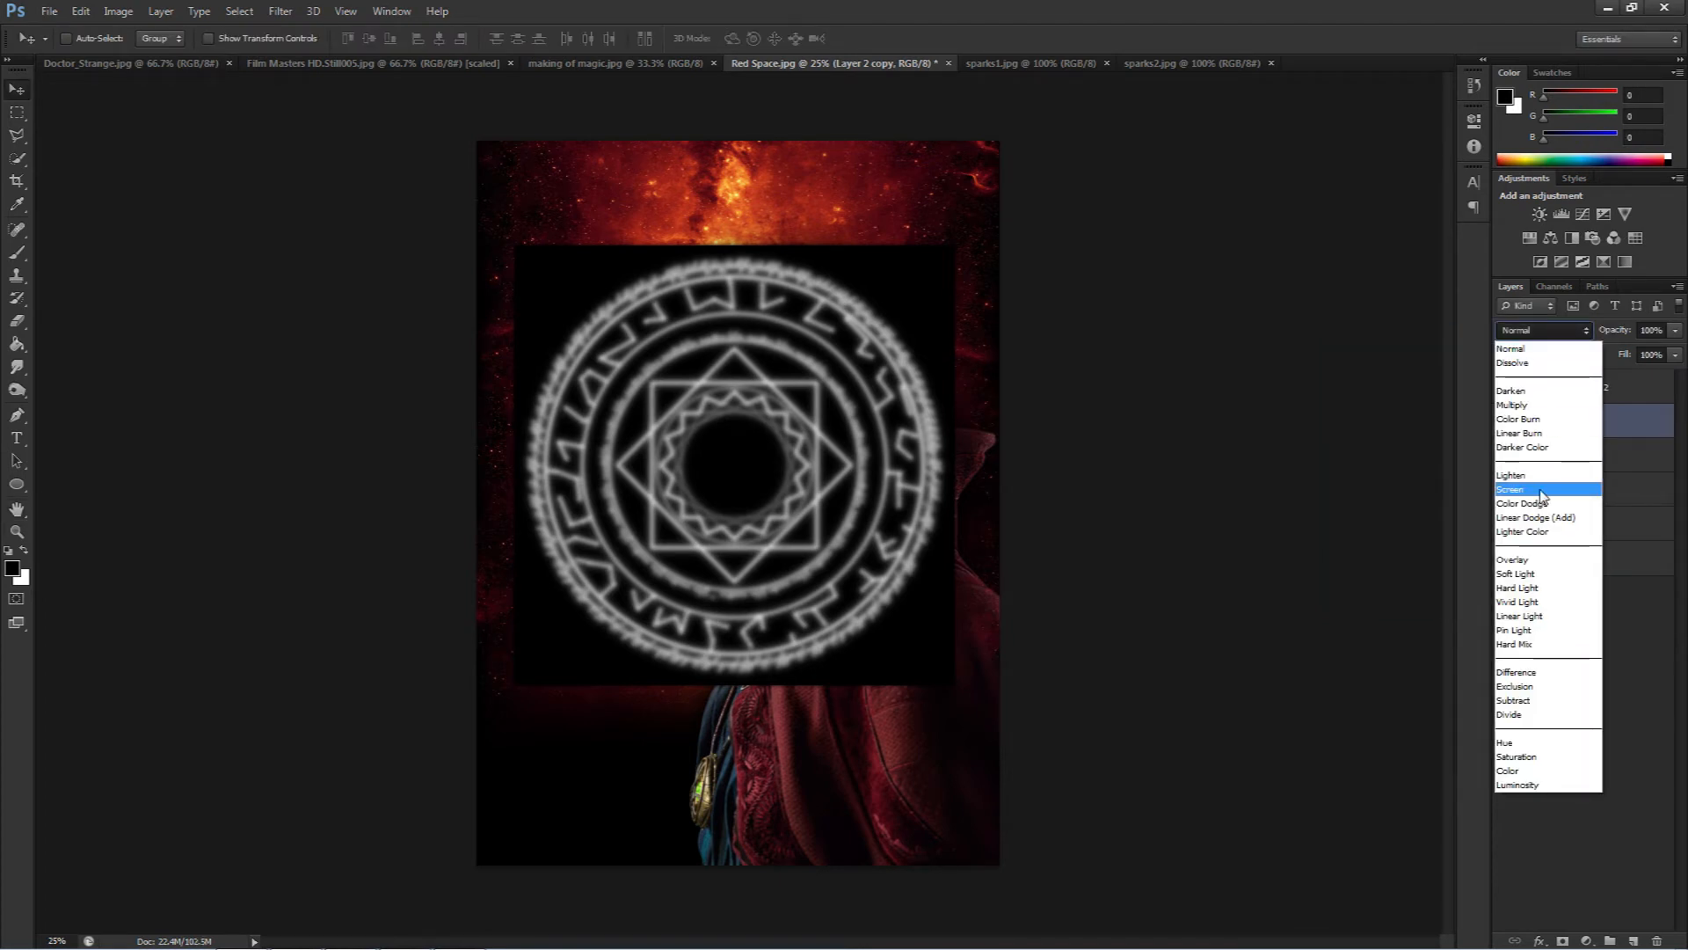
{"action": "left_click", "coordinate": [1542, 490]}
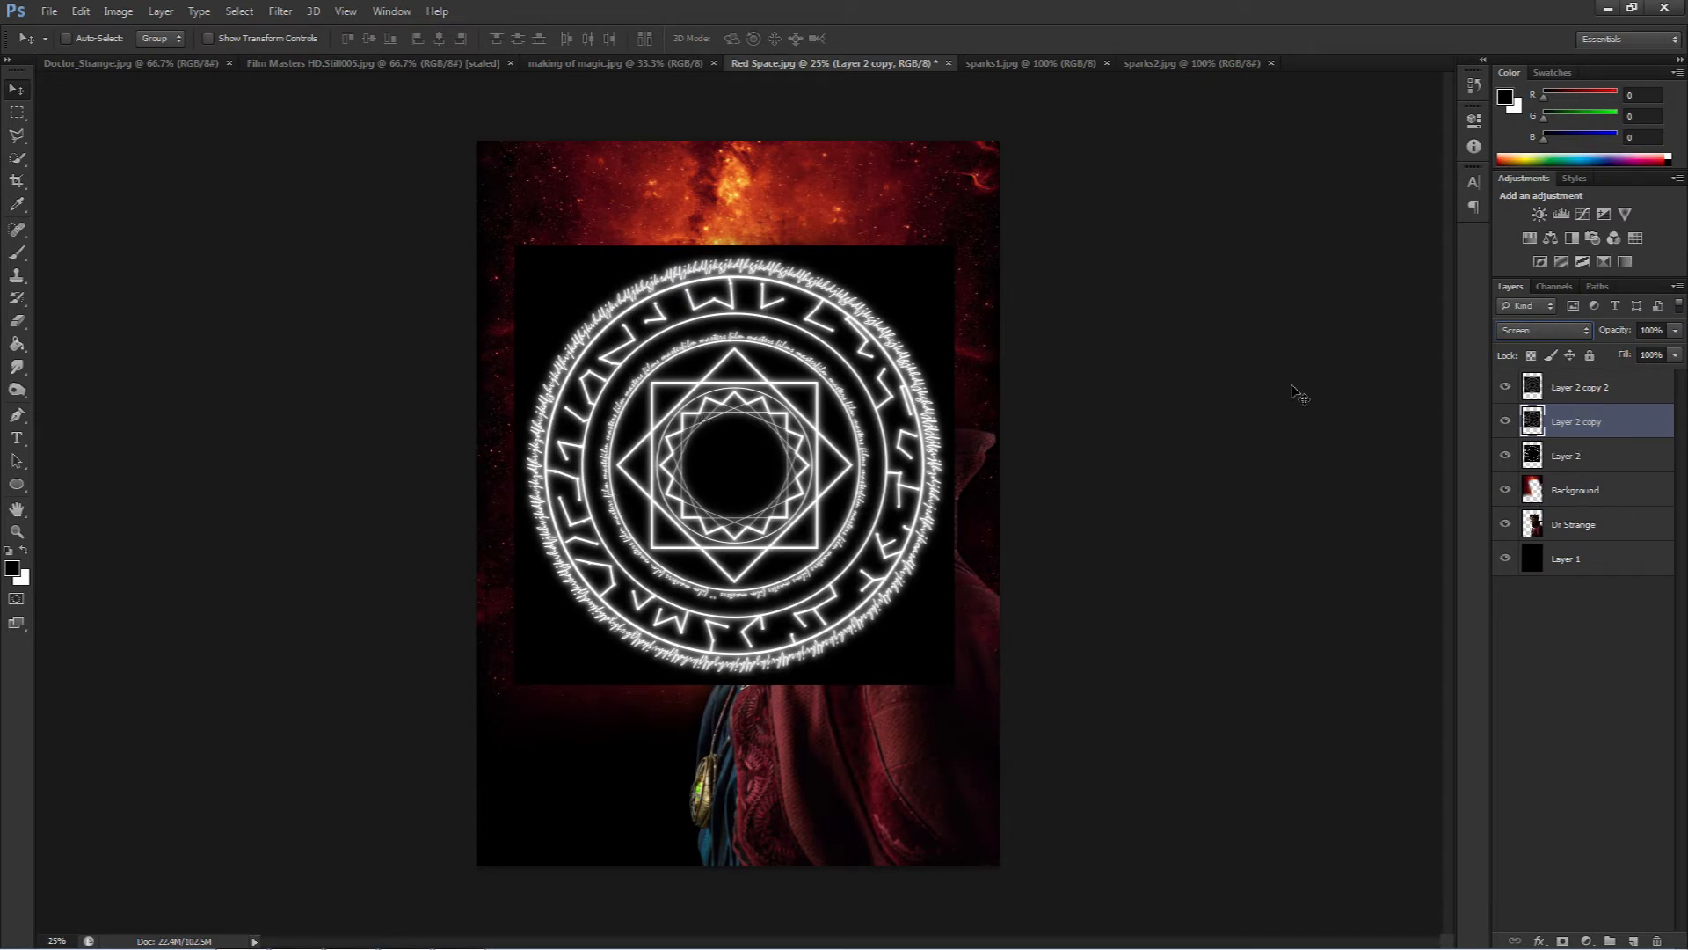
{"action": "left_click", "coordinate": [1583, 390]}
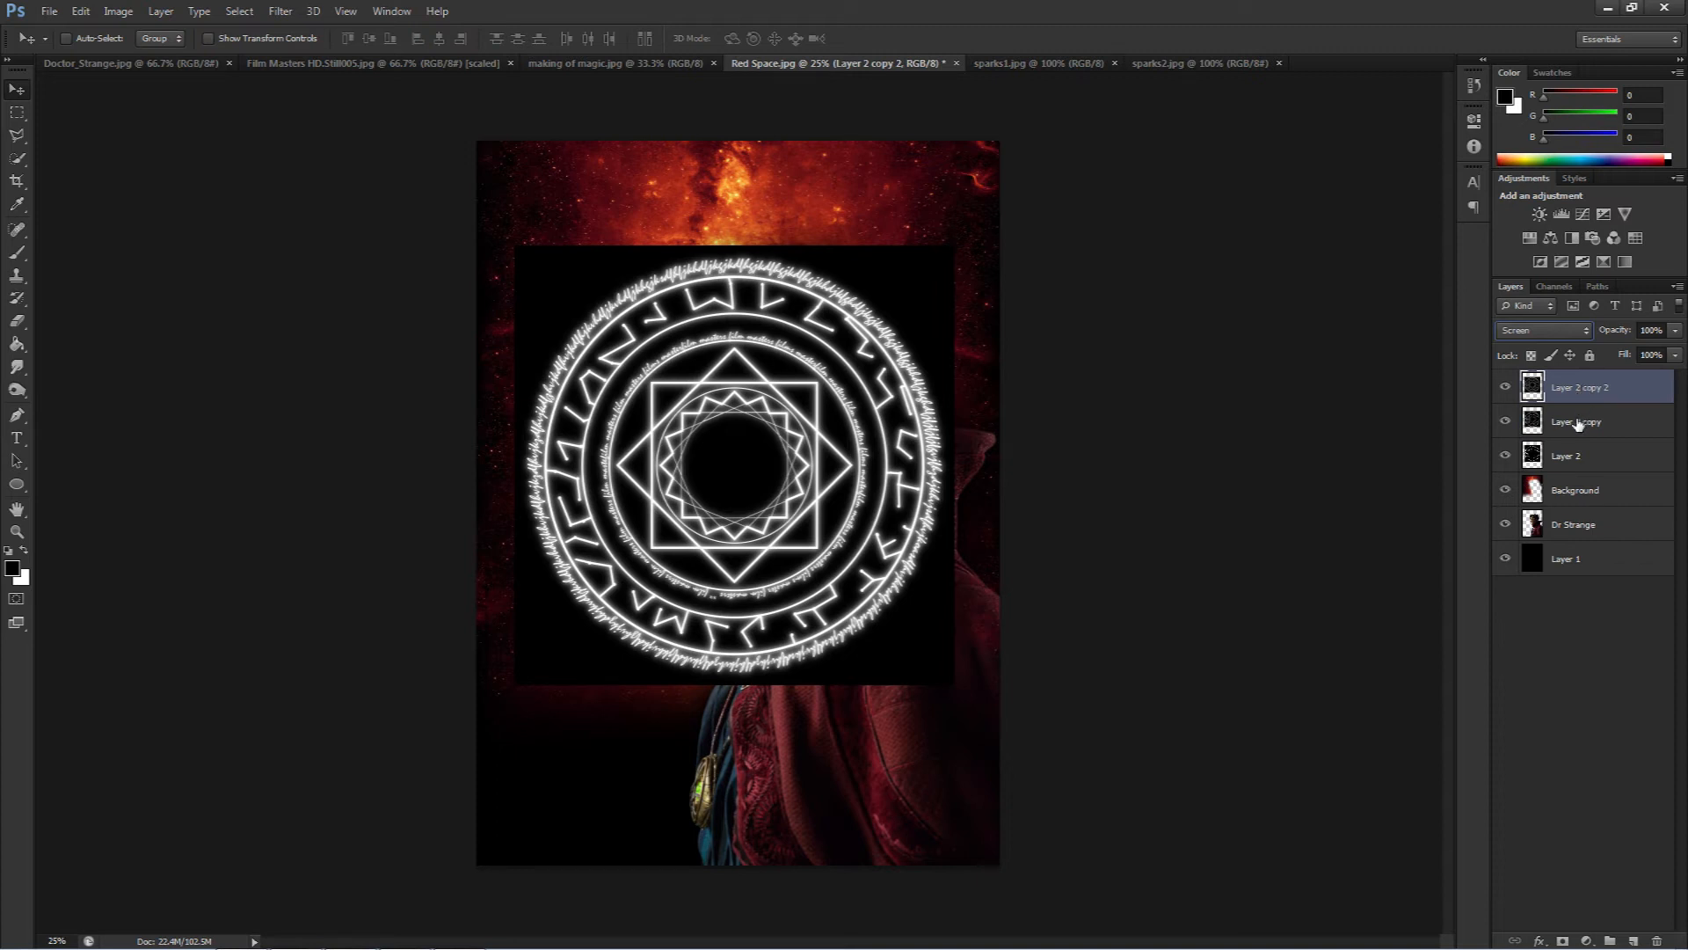
{"action": "left_click", "coordinate": [1577, 423], "text": "ctrl"}
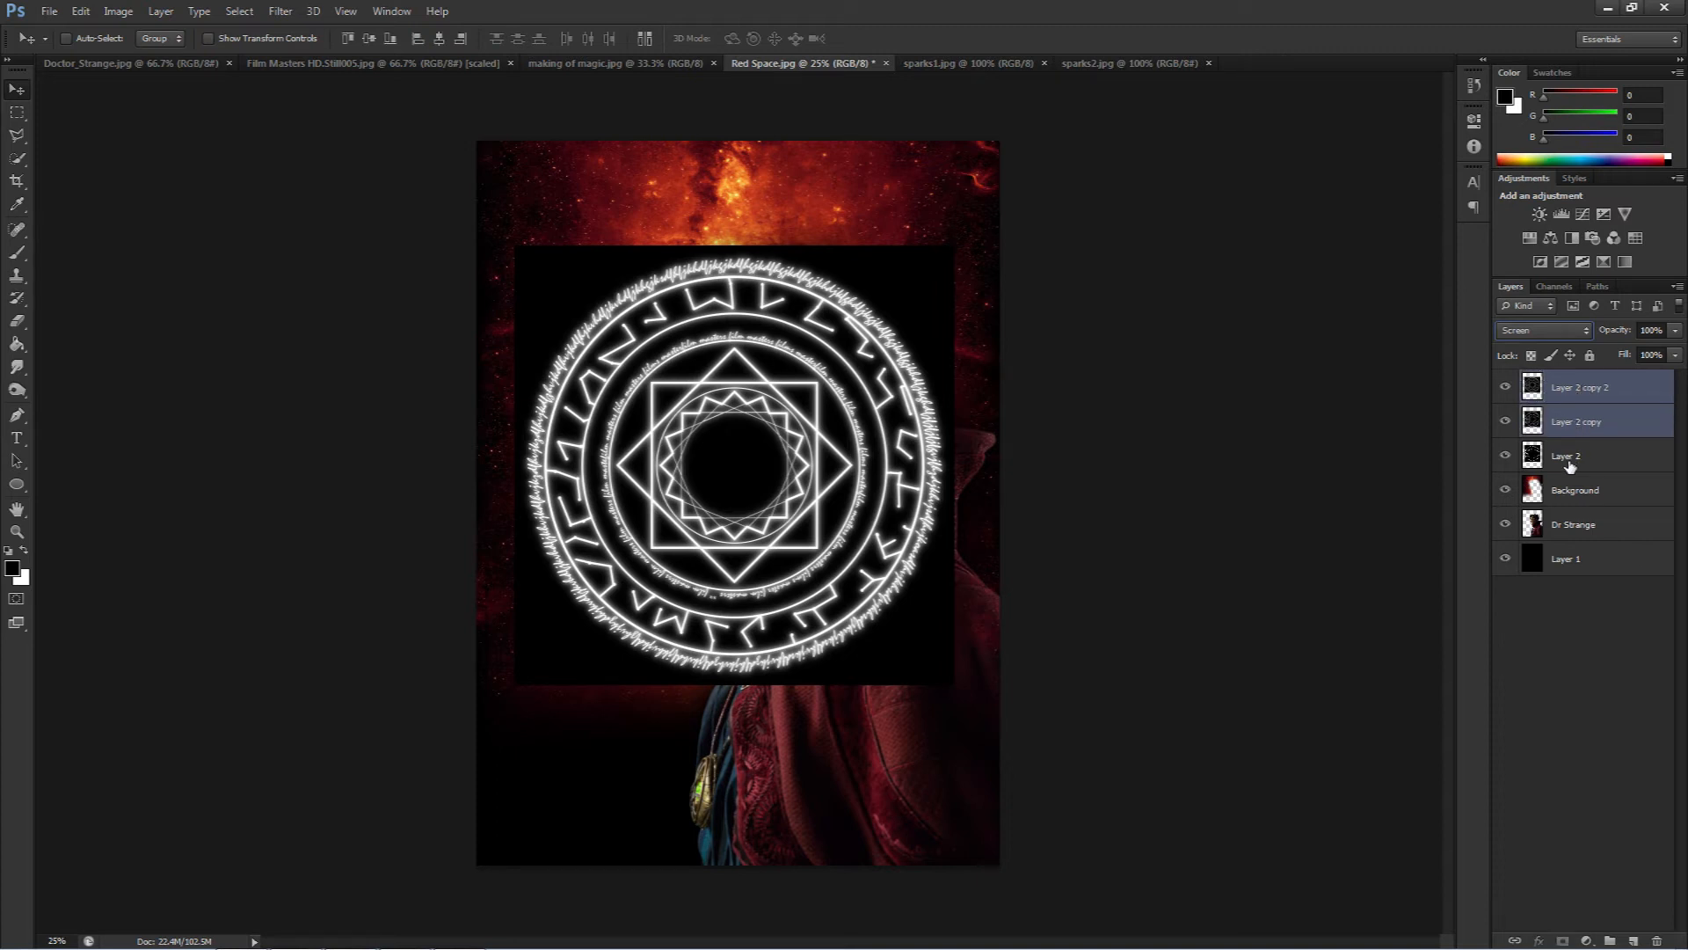
{"action": "left_click", "coordinate": [1570, 459], "text": "ctrl"}
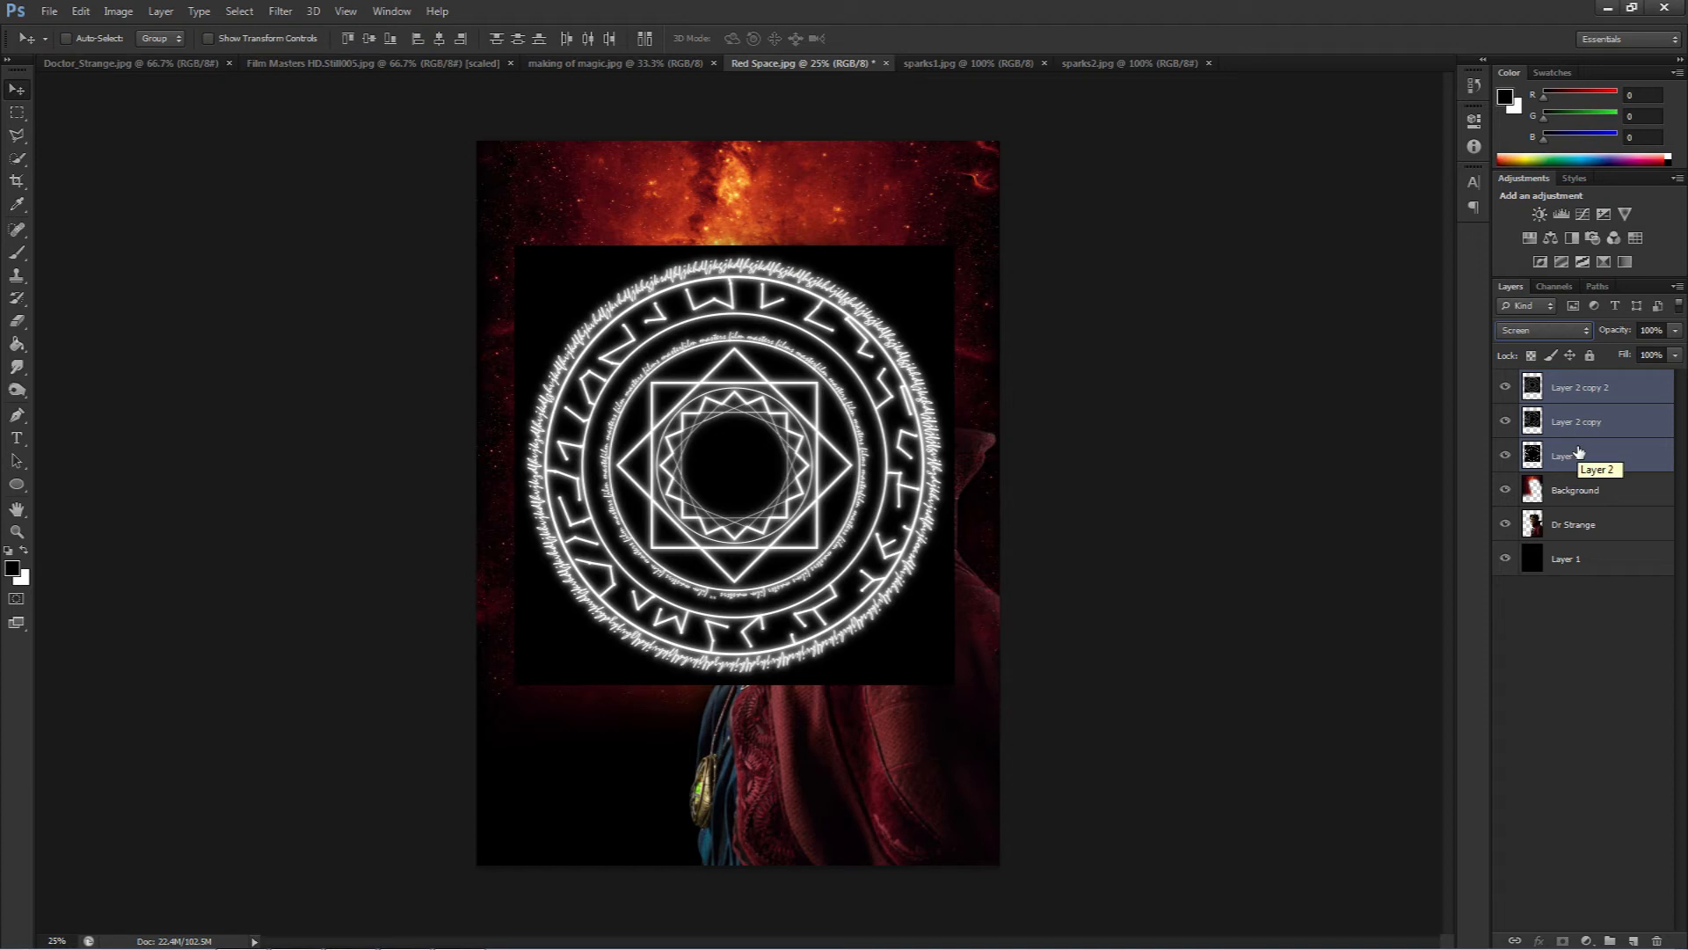
{"action": "left_click", "coordinate": [161, 12]}
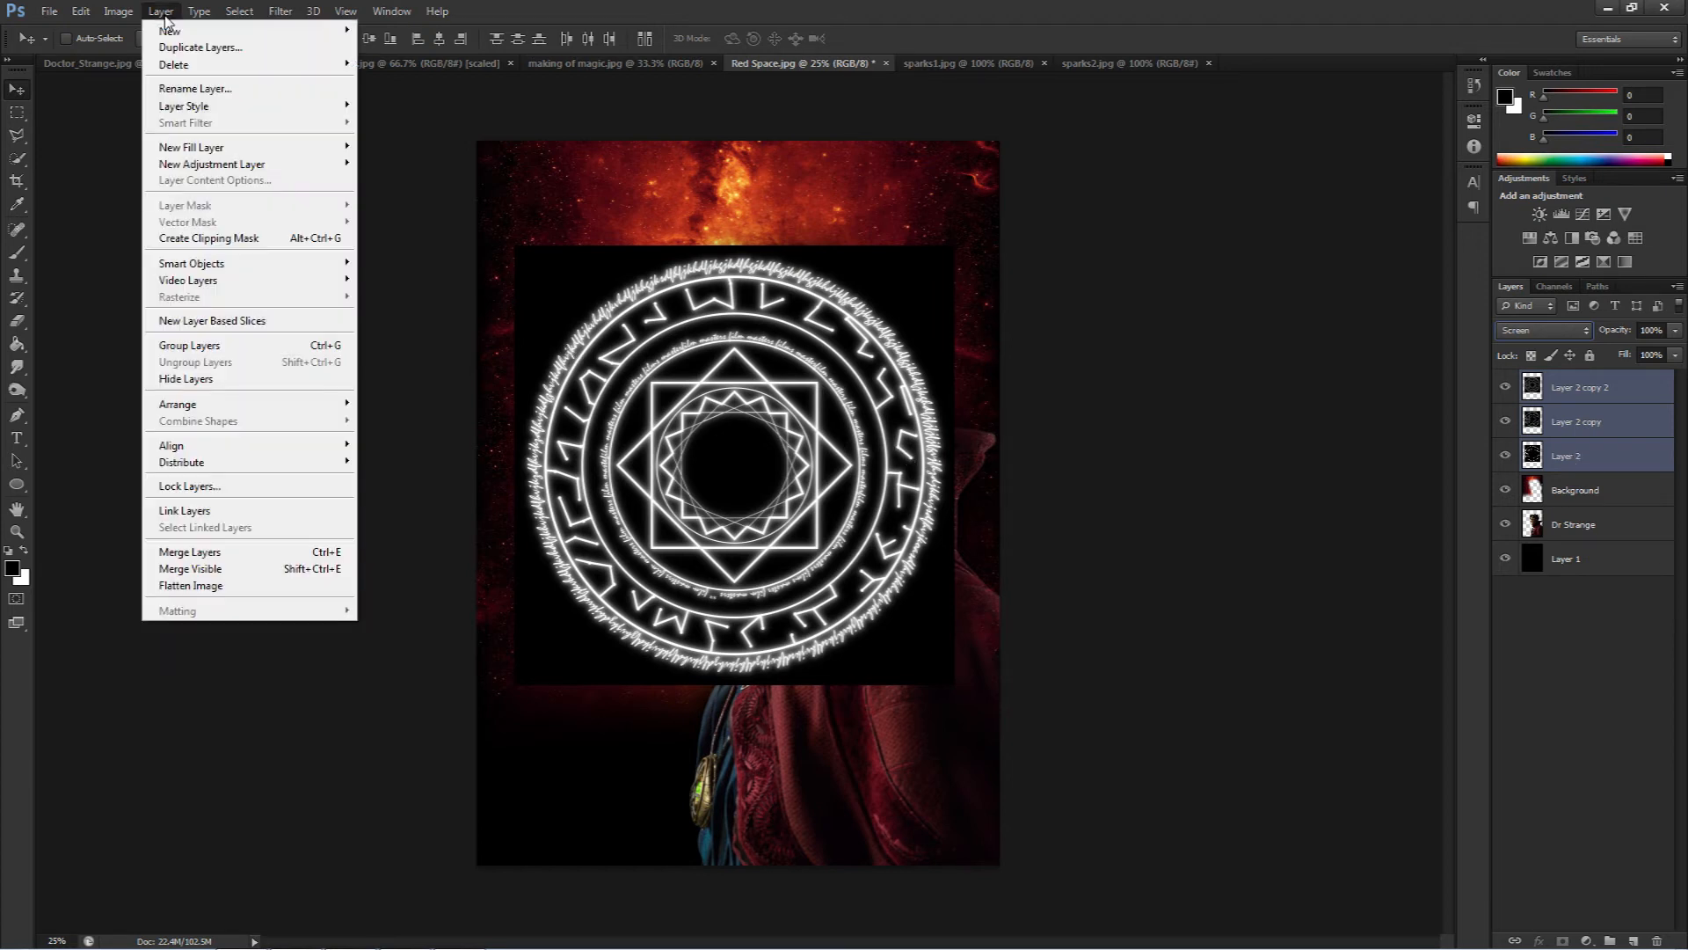
{"action": "left_click", "coordinate": [216, 555]}
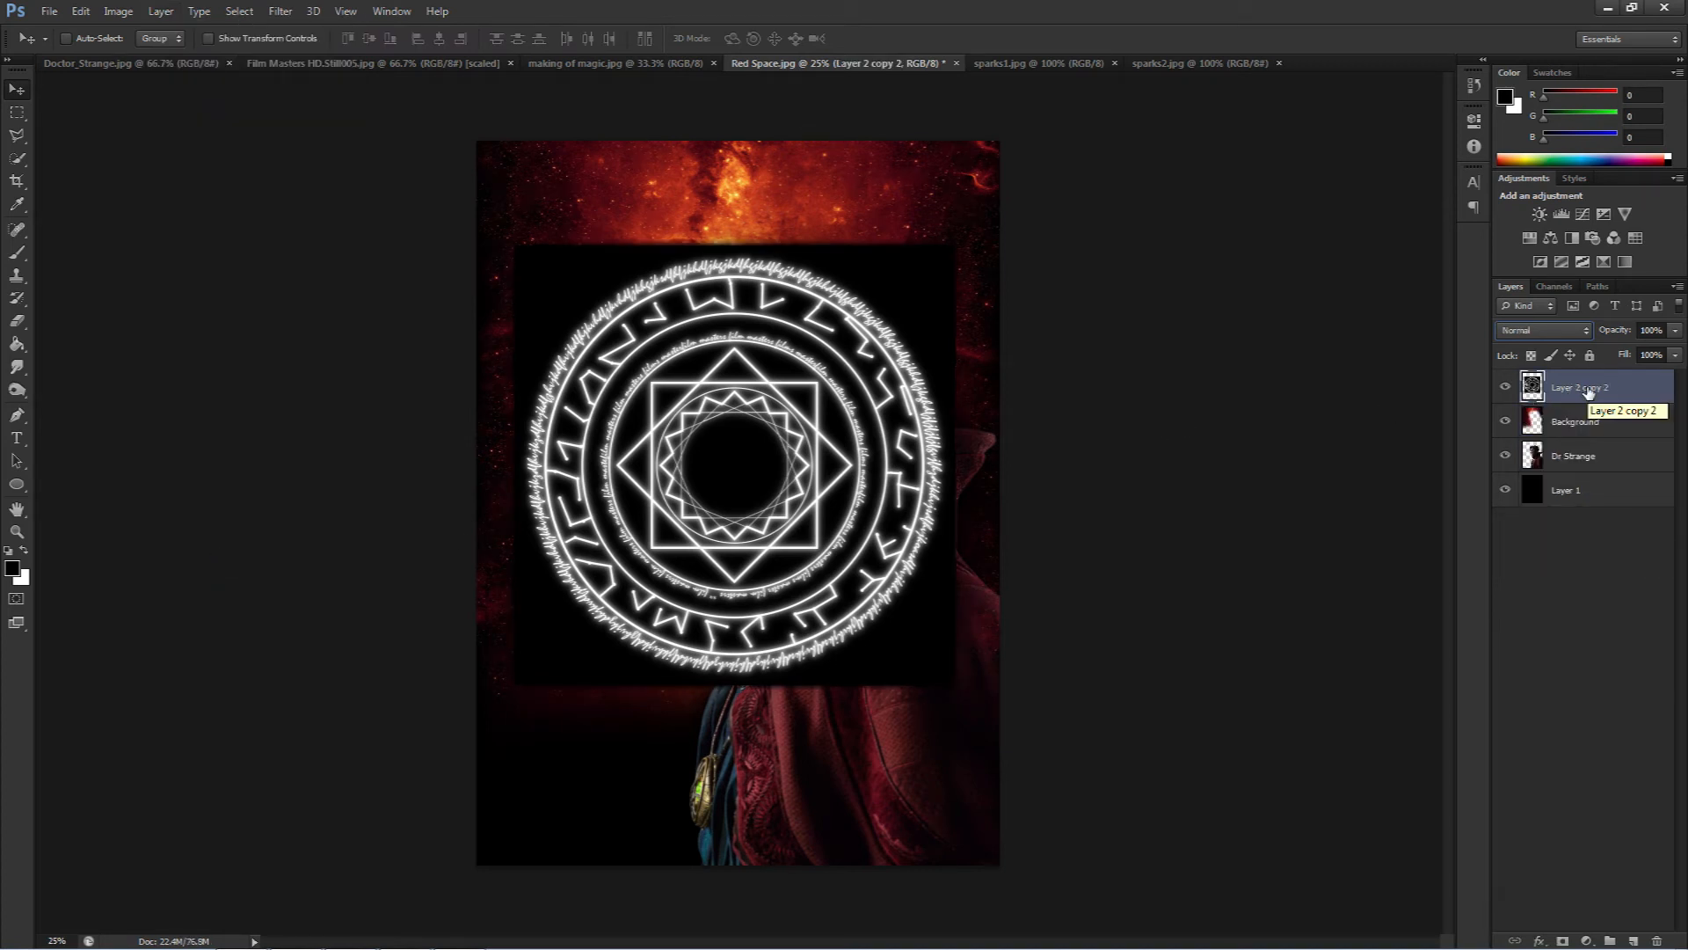
- Set the merged magic circle layer to Screen and shift its midtones with Color Balance levels +100, 0, -100
{"action": "left_click", "coordinate": [1550, 338]}
{"action": "left_click", "coordinate": [1543, 491]}
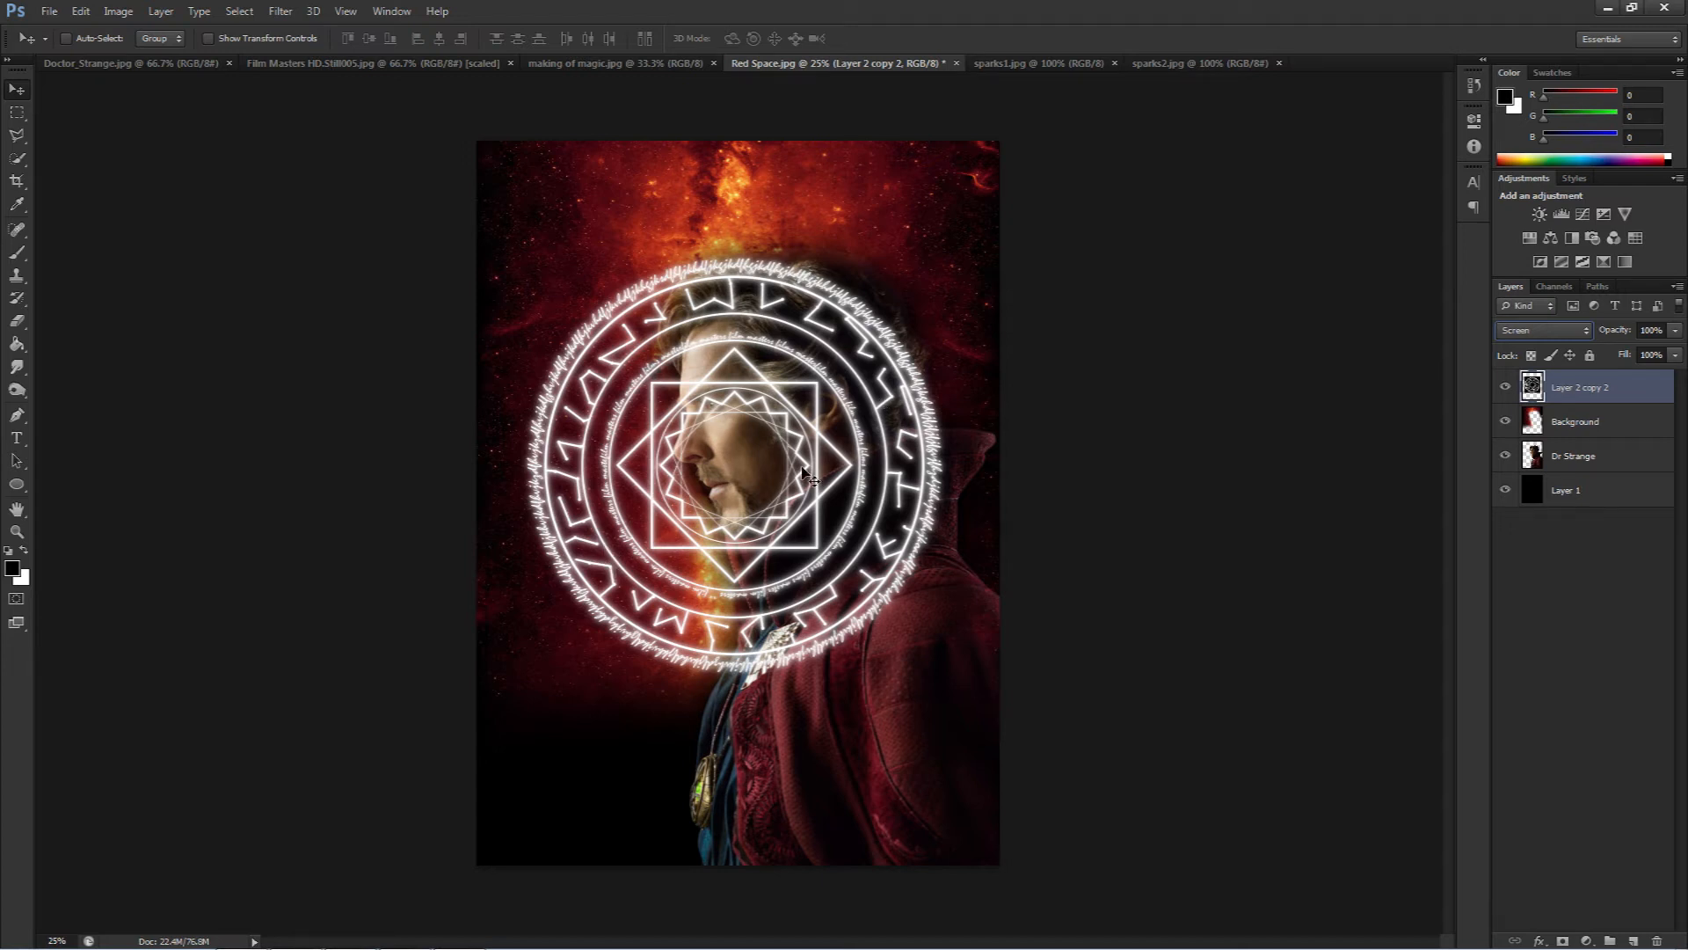
{"action": "left_click", "coordinate": [118, 11]}
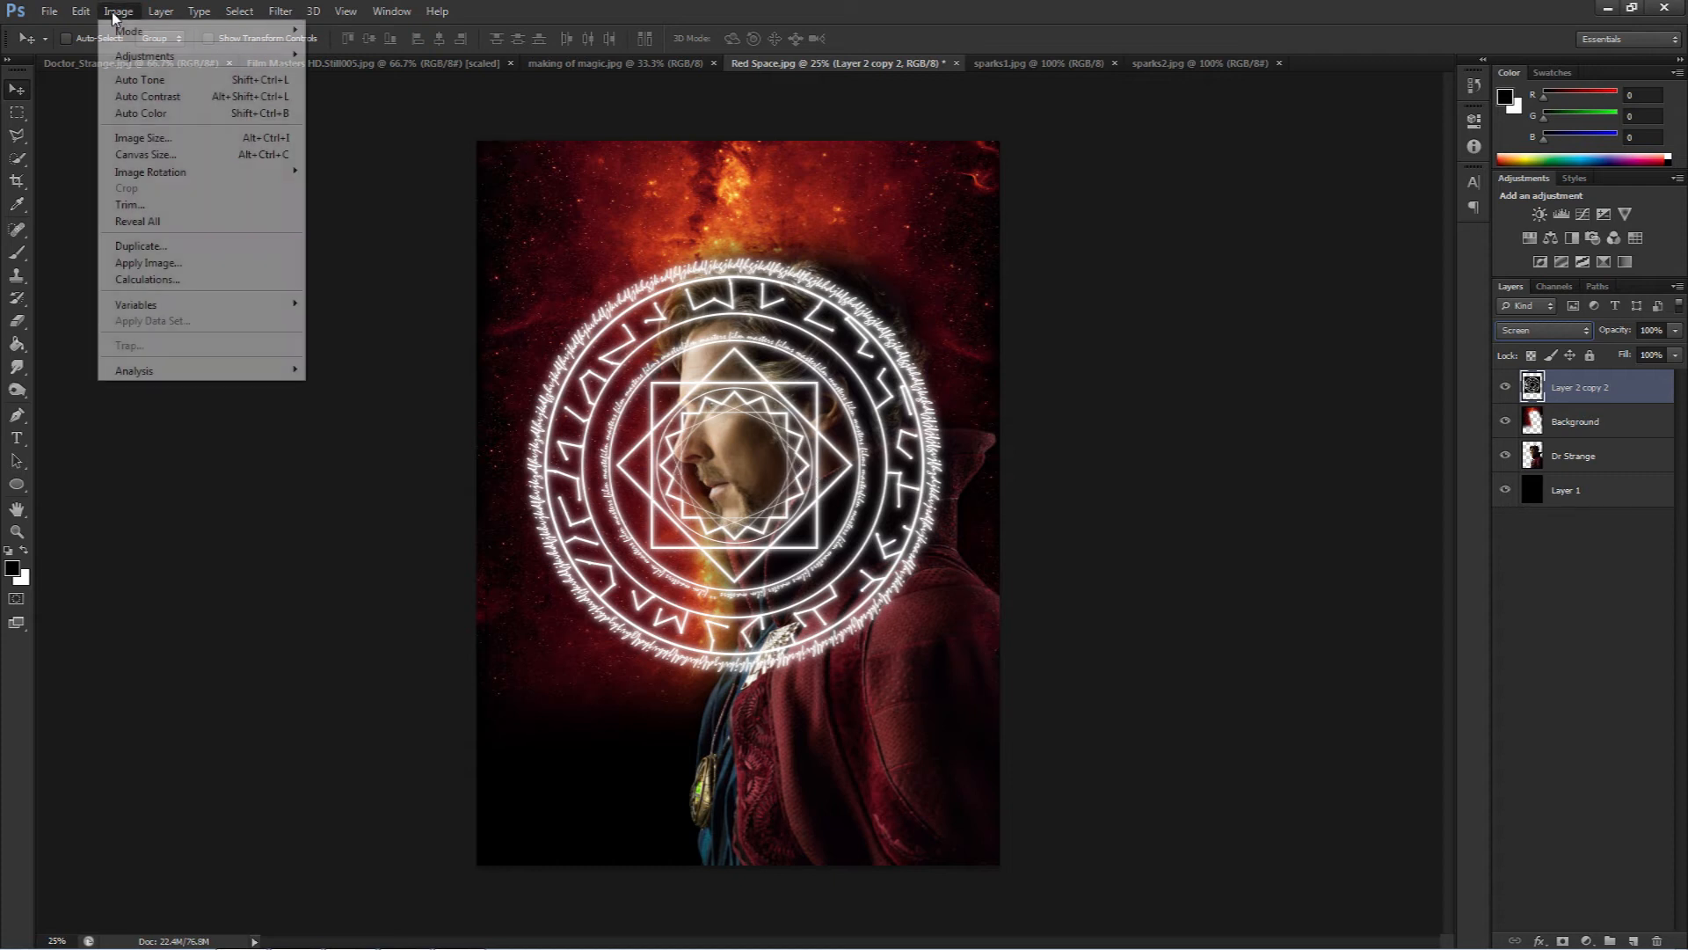
{"action": "mouse_move", "coordinate": [255, 55]}
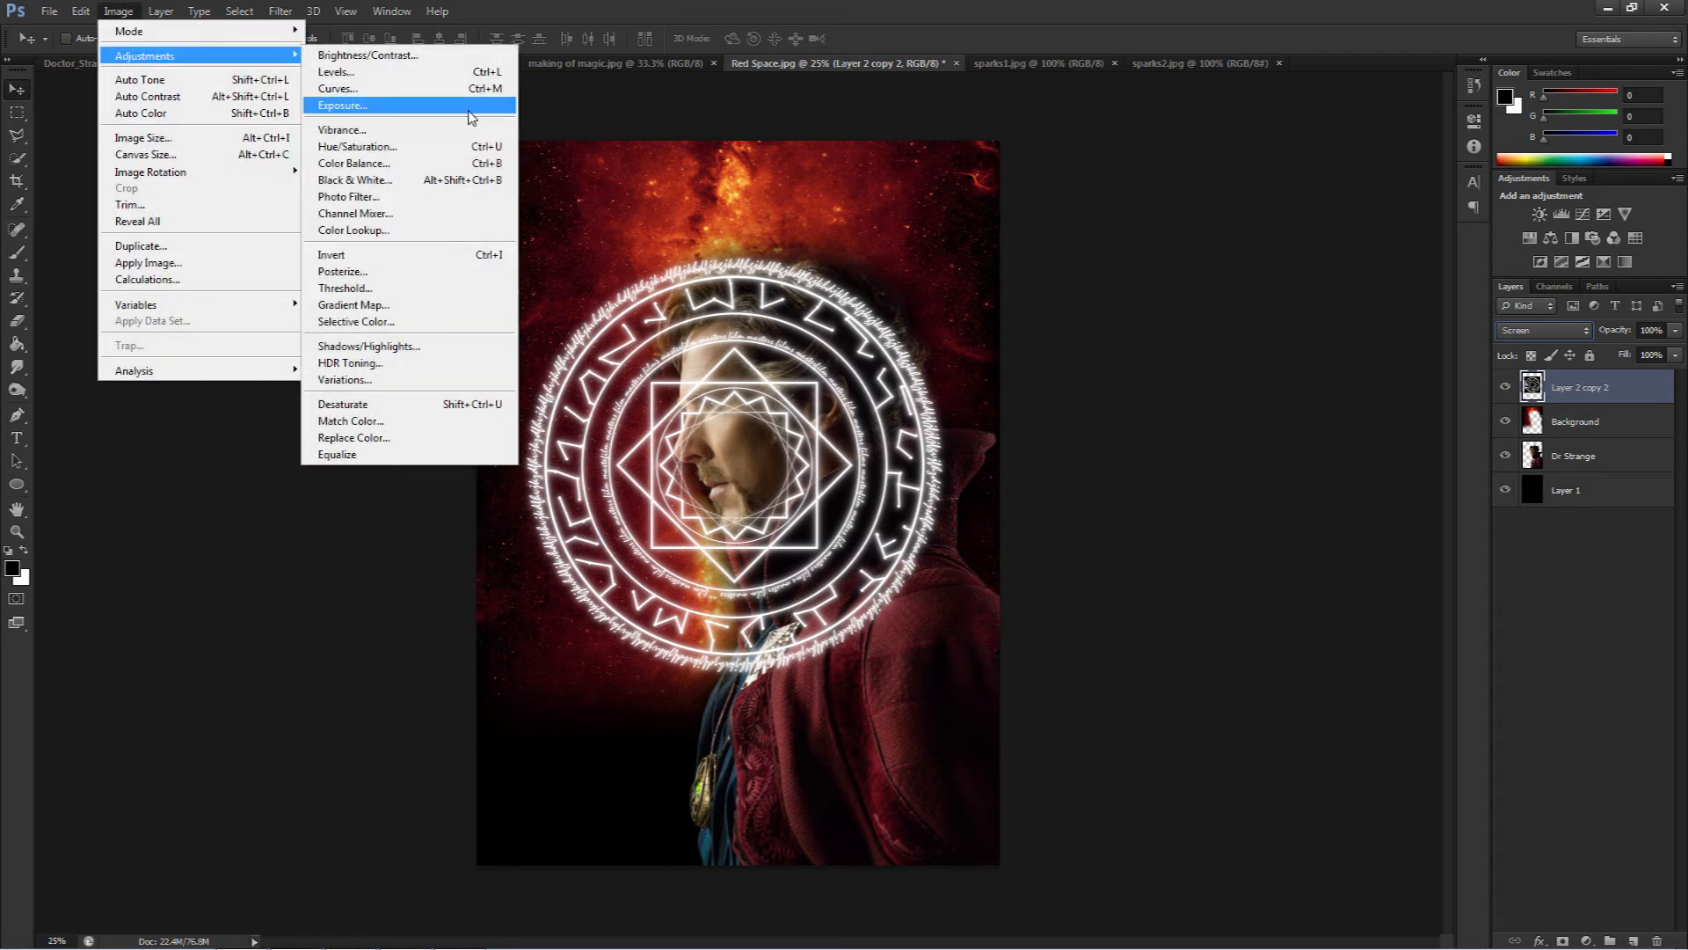
{"action": "left_click", "coordinate": [432, 167]}
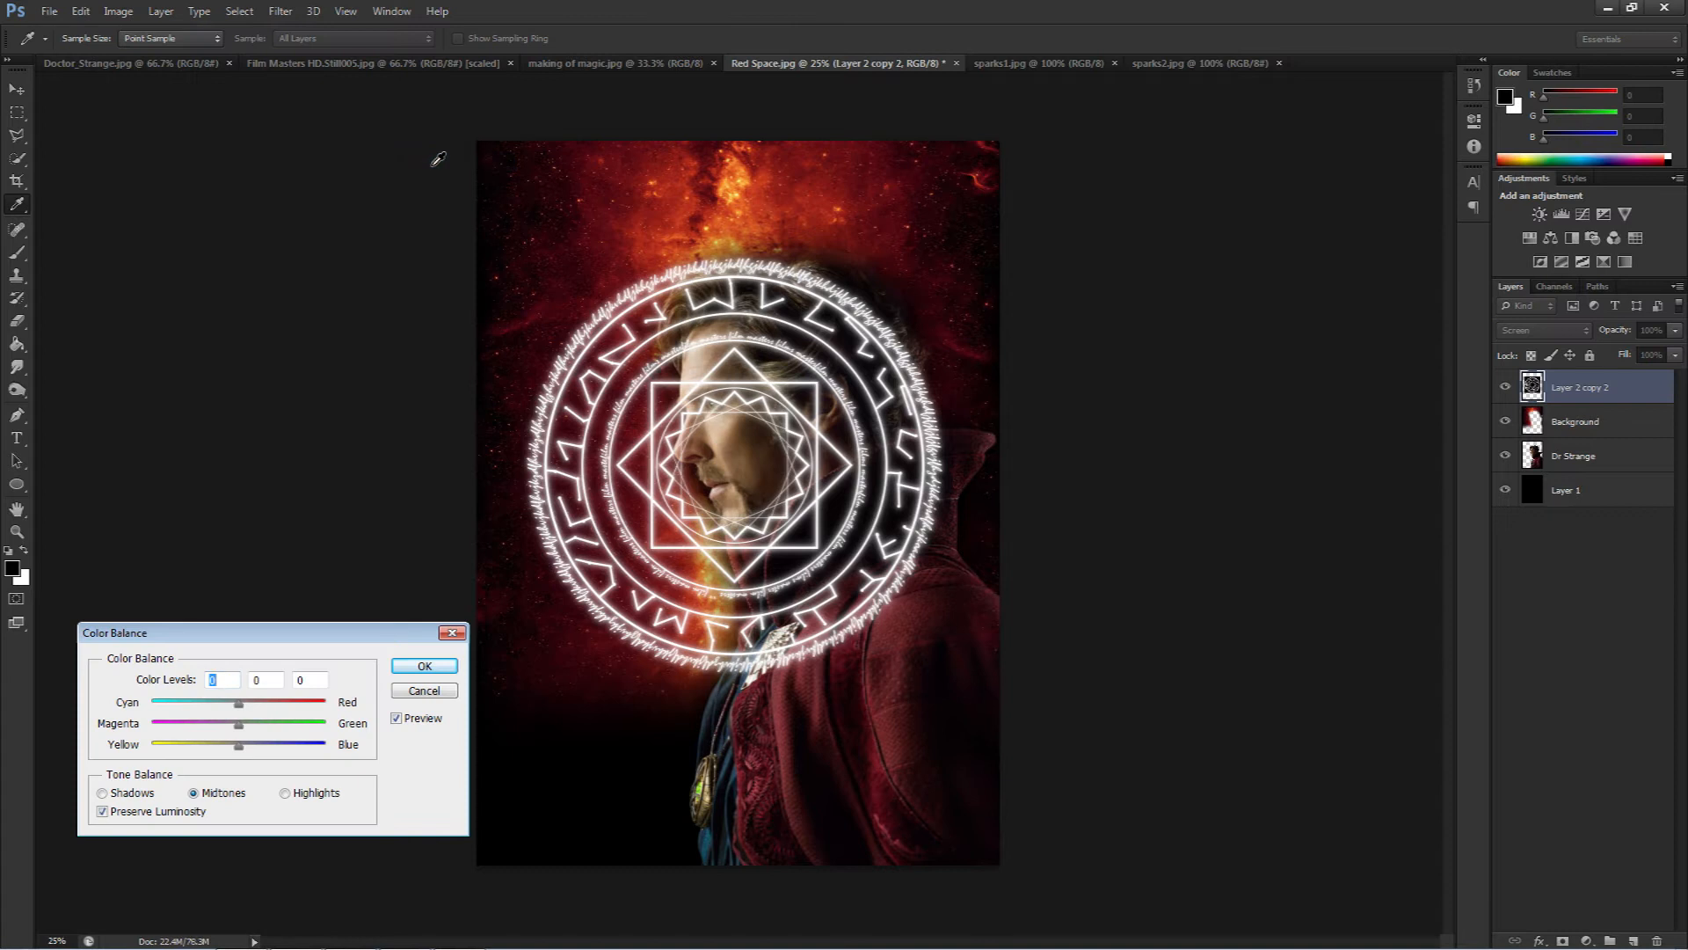
{"action": "left_click_drag", "start_coordinate": [375, 640], "coordinate": [386, 486]}
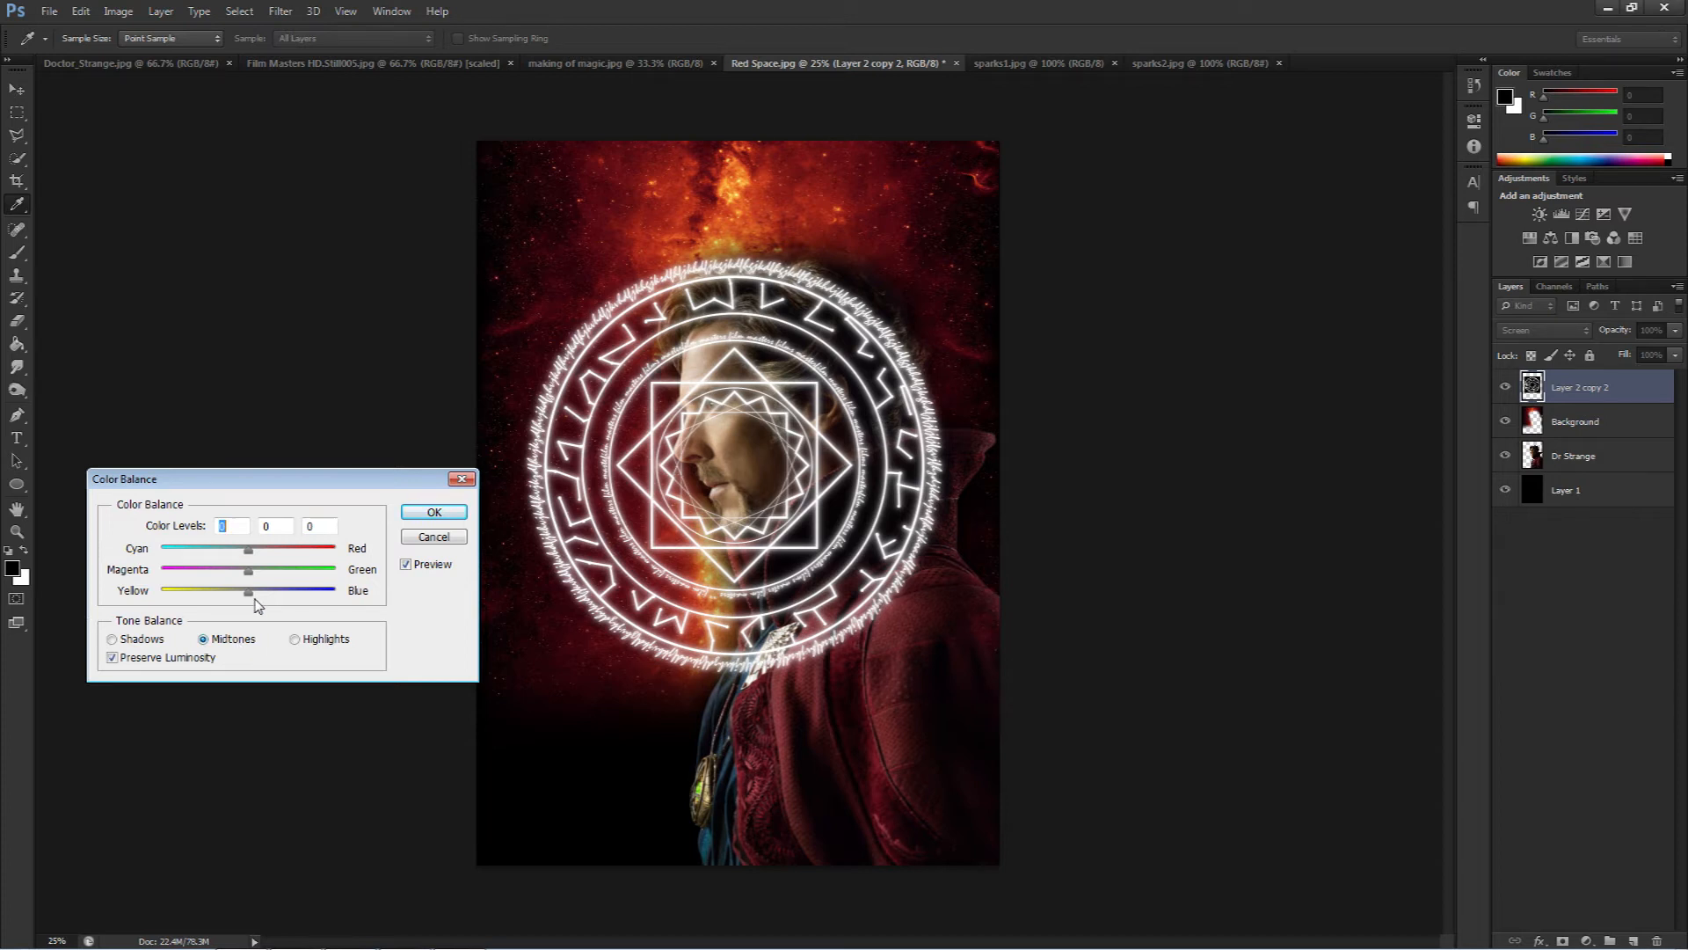
{"action": "left_click_drag", "start_coordinate": [249, 549], "coordinate": [344, 550]}
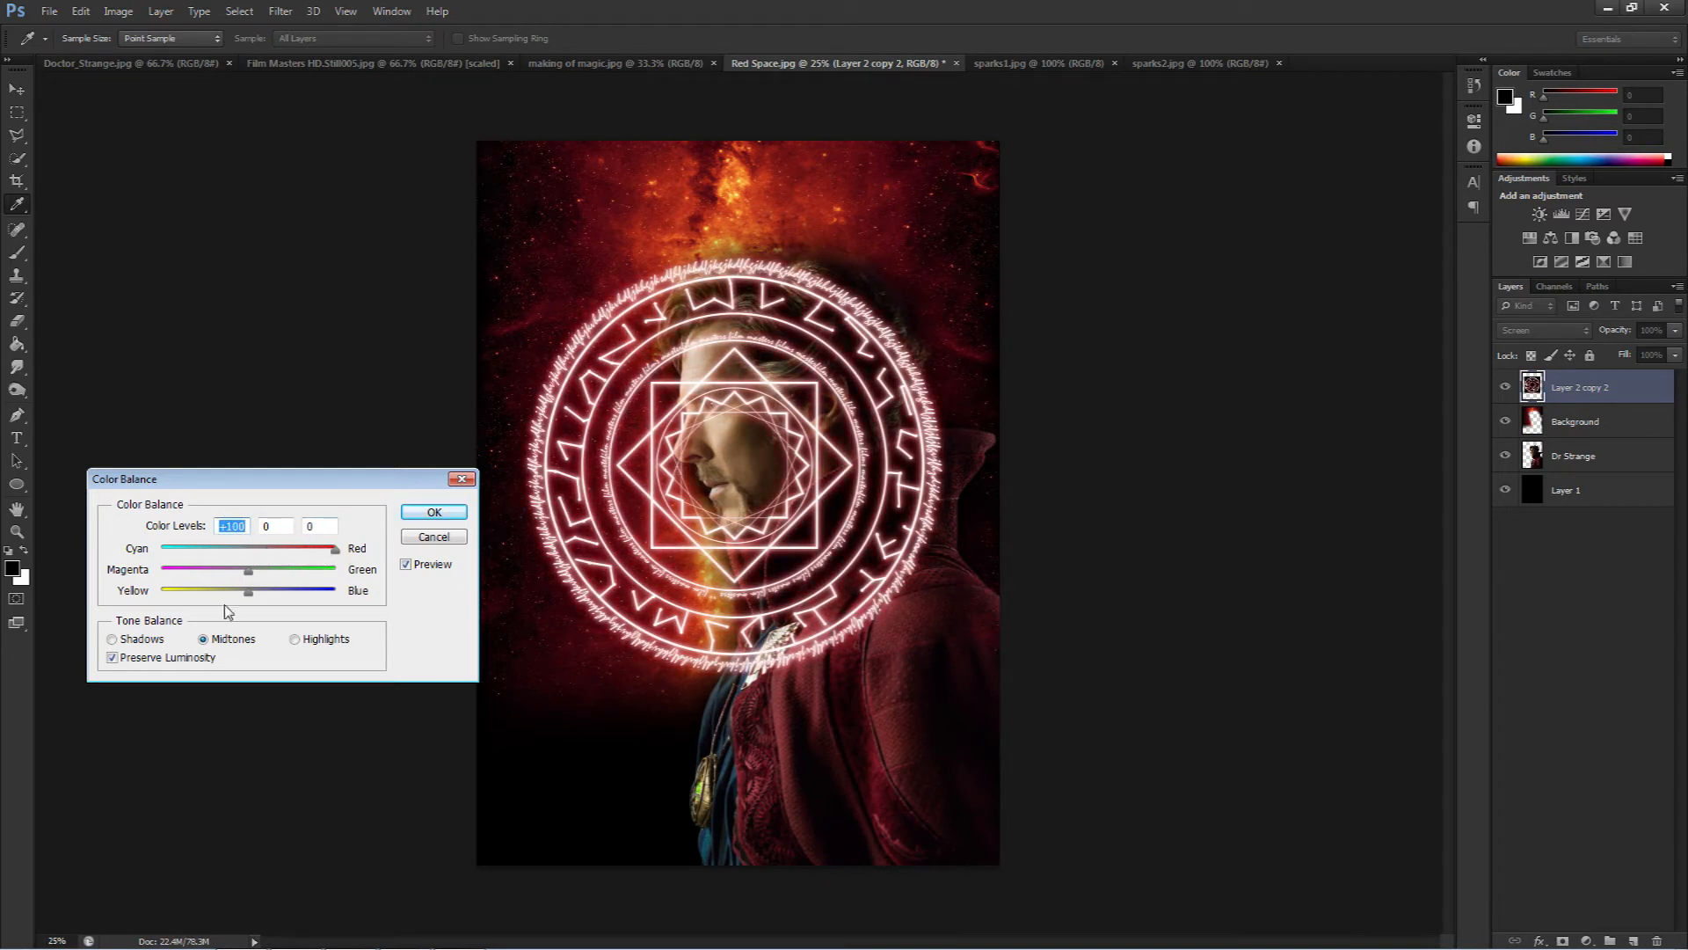
{"action": "left_click_drag", "start_coordinate": [247, 596], "coordinate": [157, 597]}
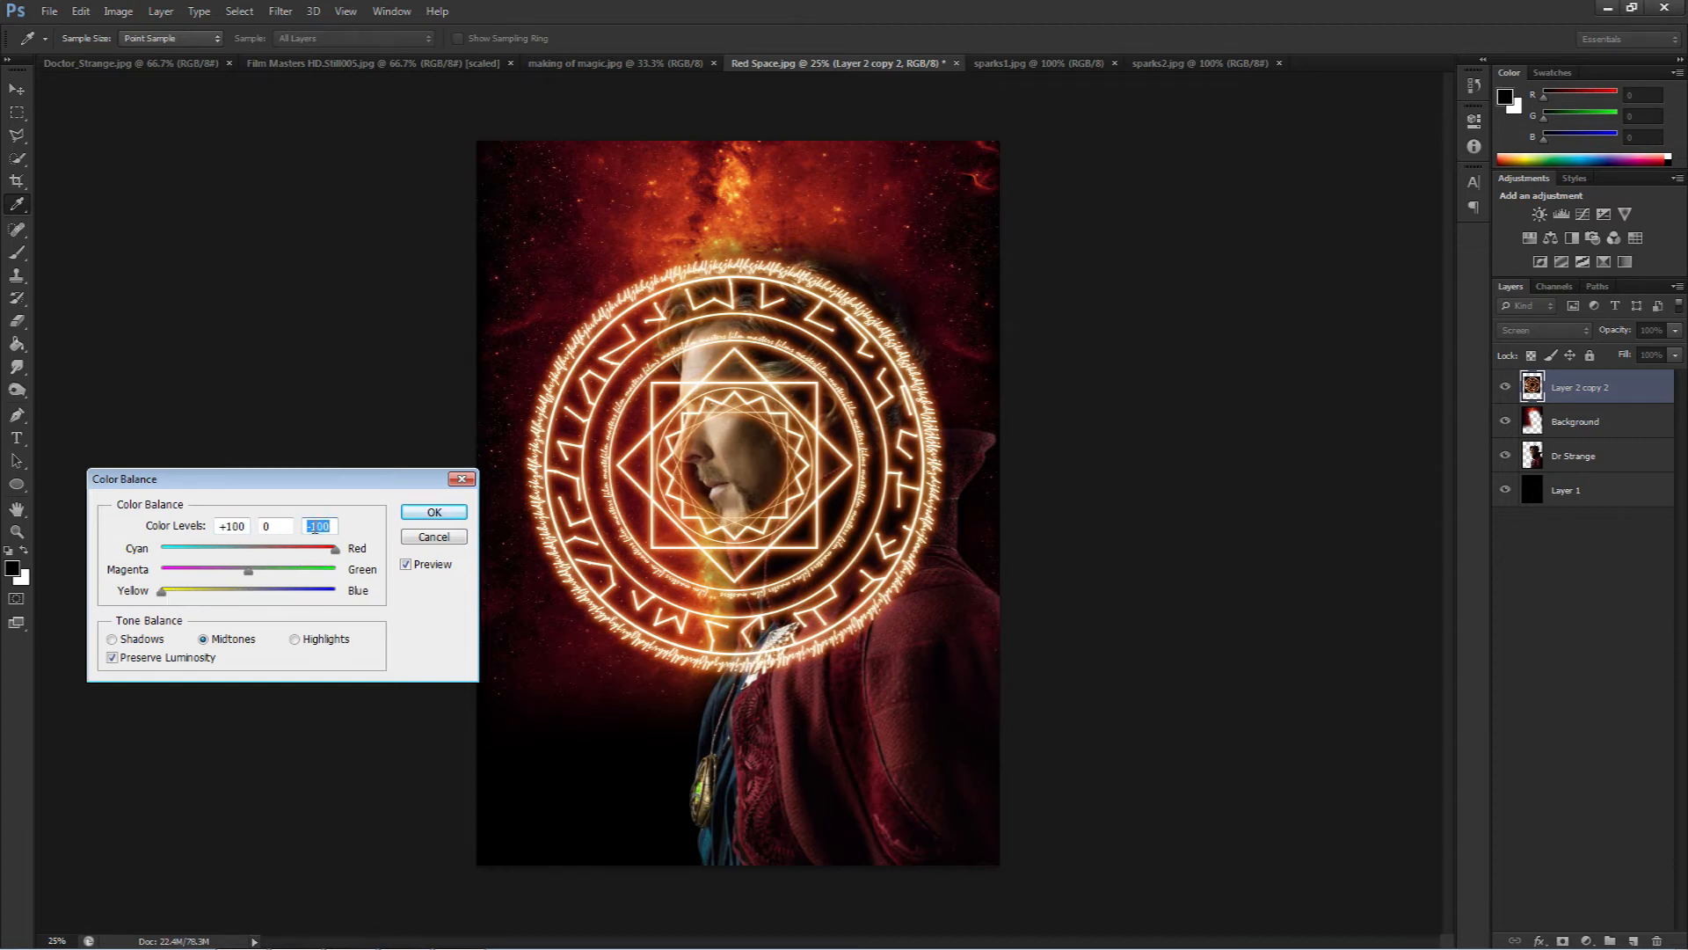
- Set the magic circle's highlights to +75, 0, -75 in Color Balance and apply the adjustment
{"action": "left_click", "coordinate": [298, 647]}
{"action": "left_click_drag", "start_coordinate": [253, 552], "coordinate": [316, 554]}
{"action": "key", "text": "Tab"}
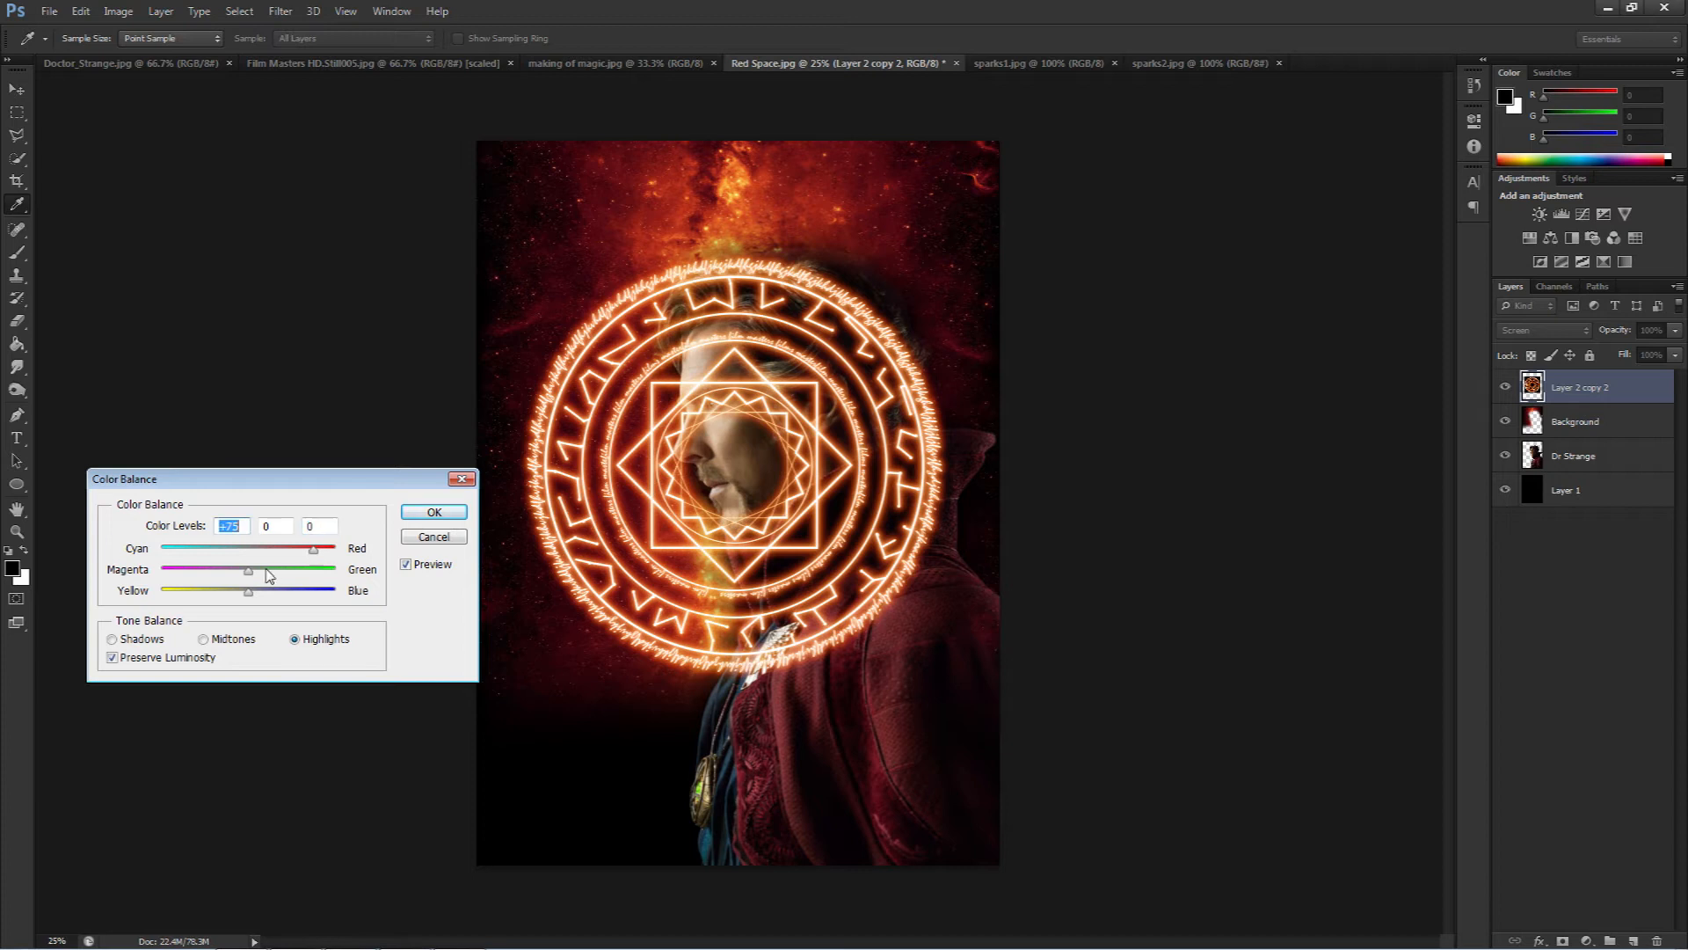
{"action": "left_click_drag", "start_coordinate": [247, 594], "coordinate": [189, 596]}
{"action": "key", "text": "Tab"}
{"action": "key", "text": "Tab"}
{"action": "type", "text": "-75"}
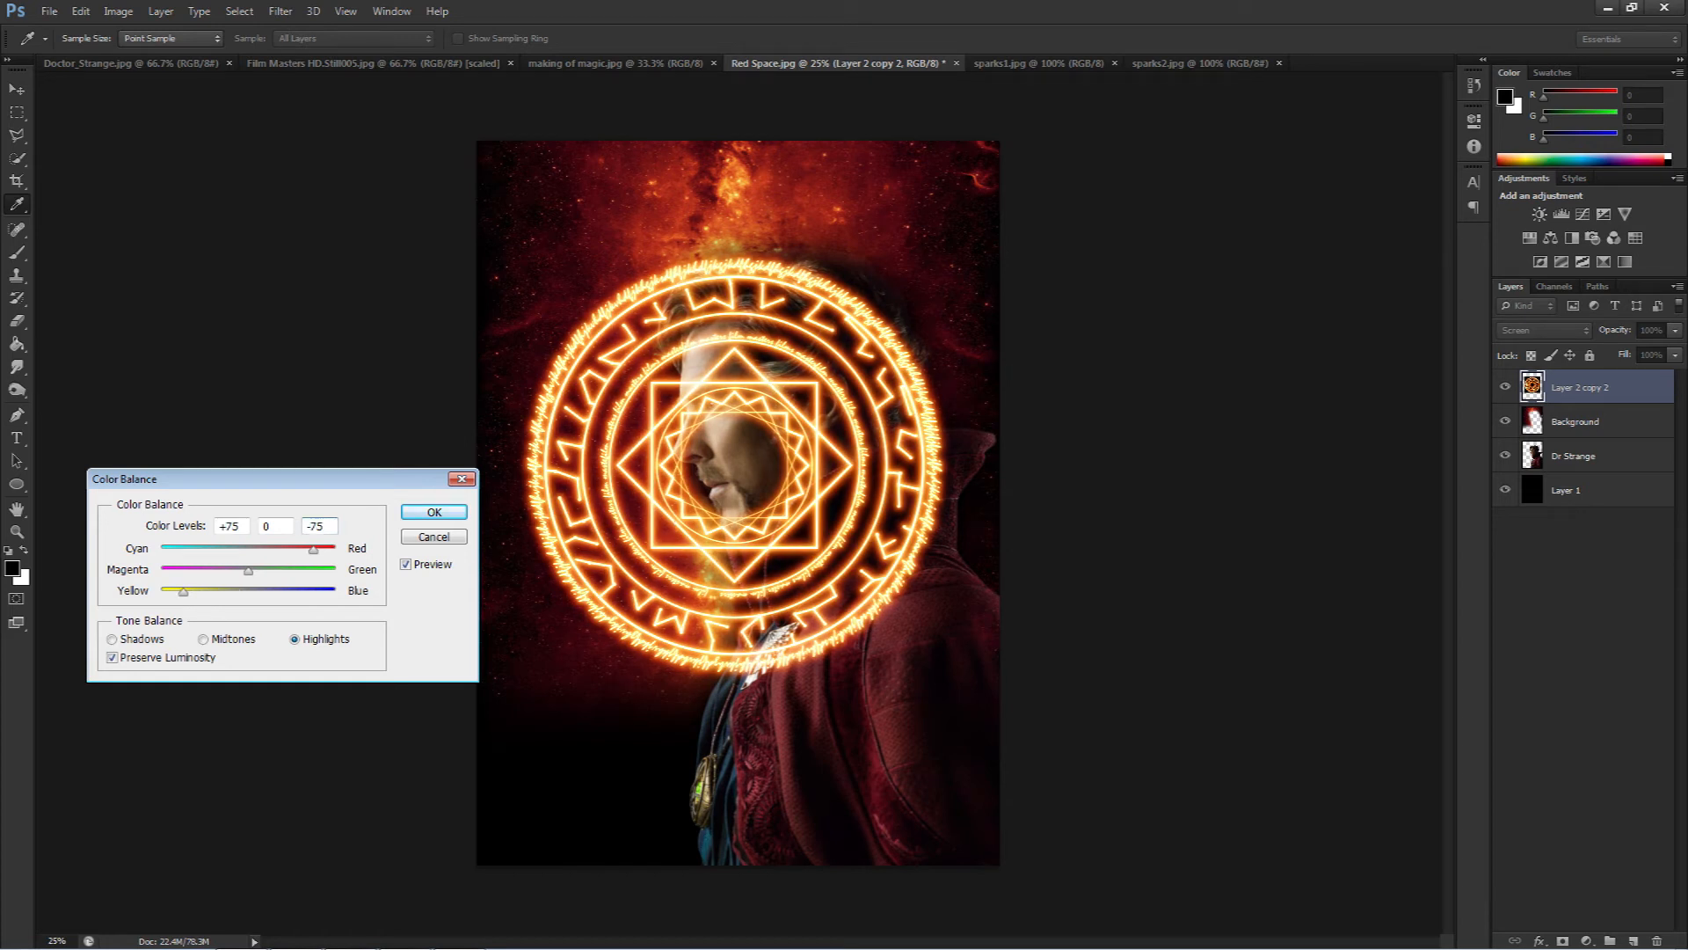
{"action": "left_click", "coordinate": [432, 514]}
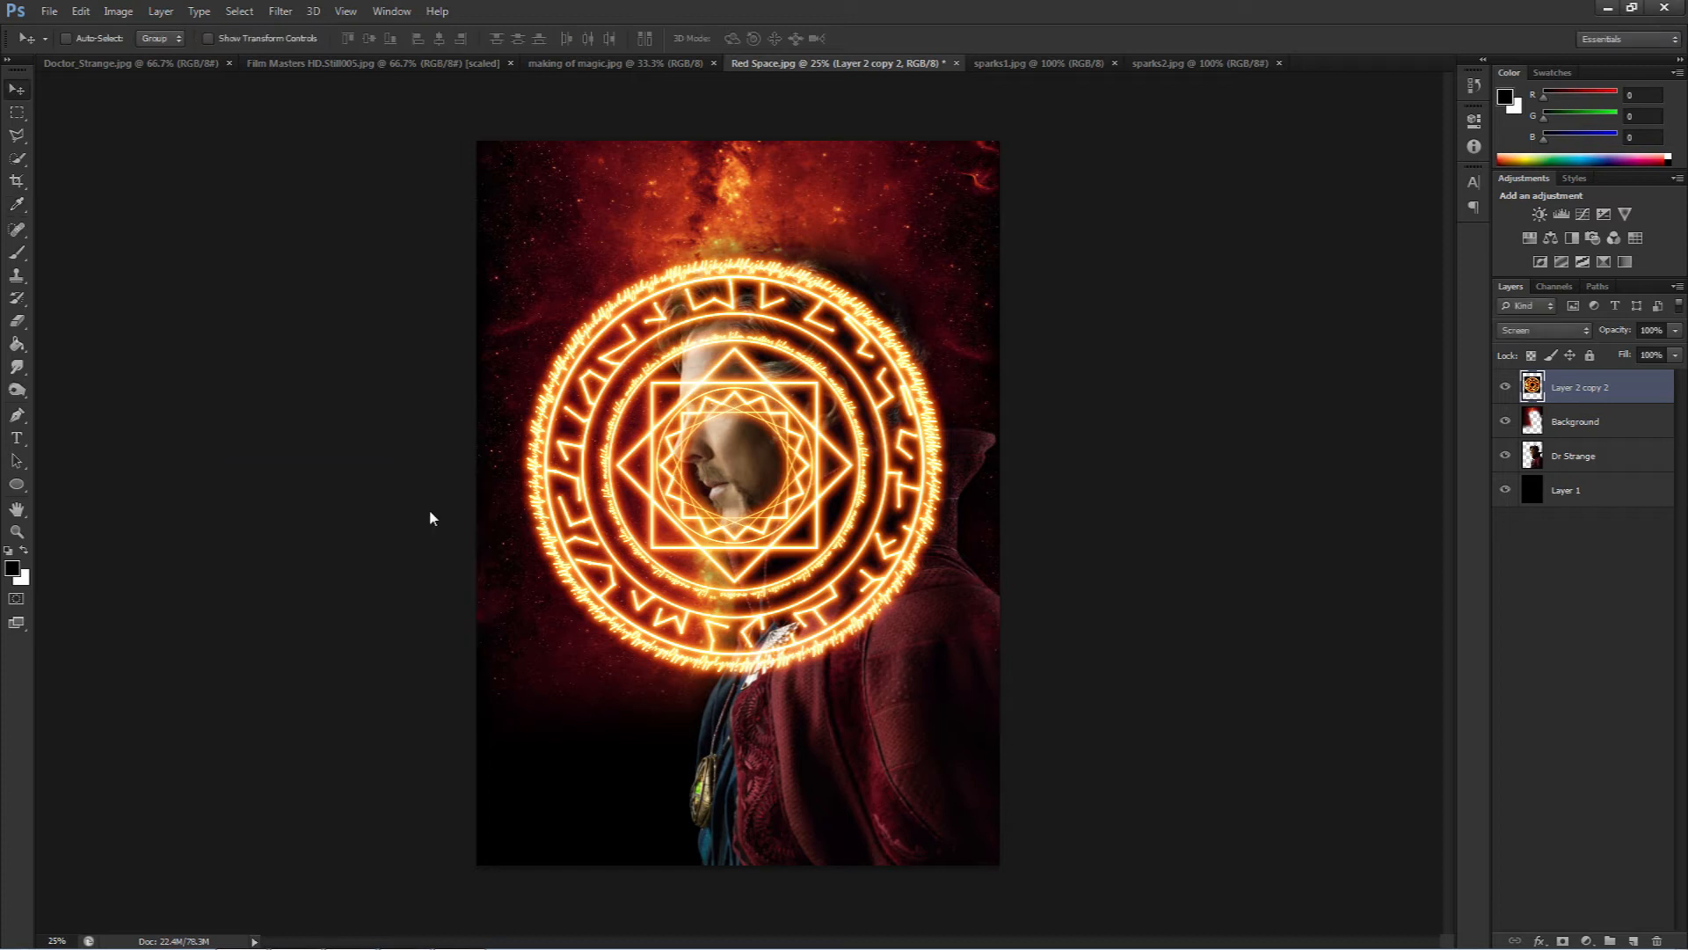
- Try placing the magic circle lower and behind the figure, with its layer beneath the Dr Strange layer
{"action": "left_click_drag", "start_coordinate": [745, 450], "coordinate": [700, 456]}
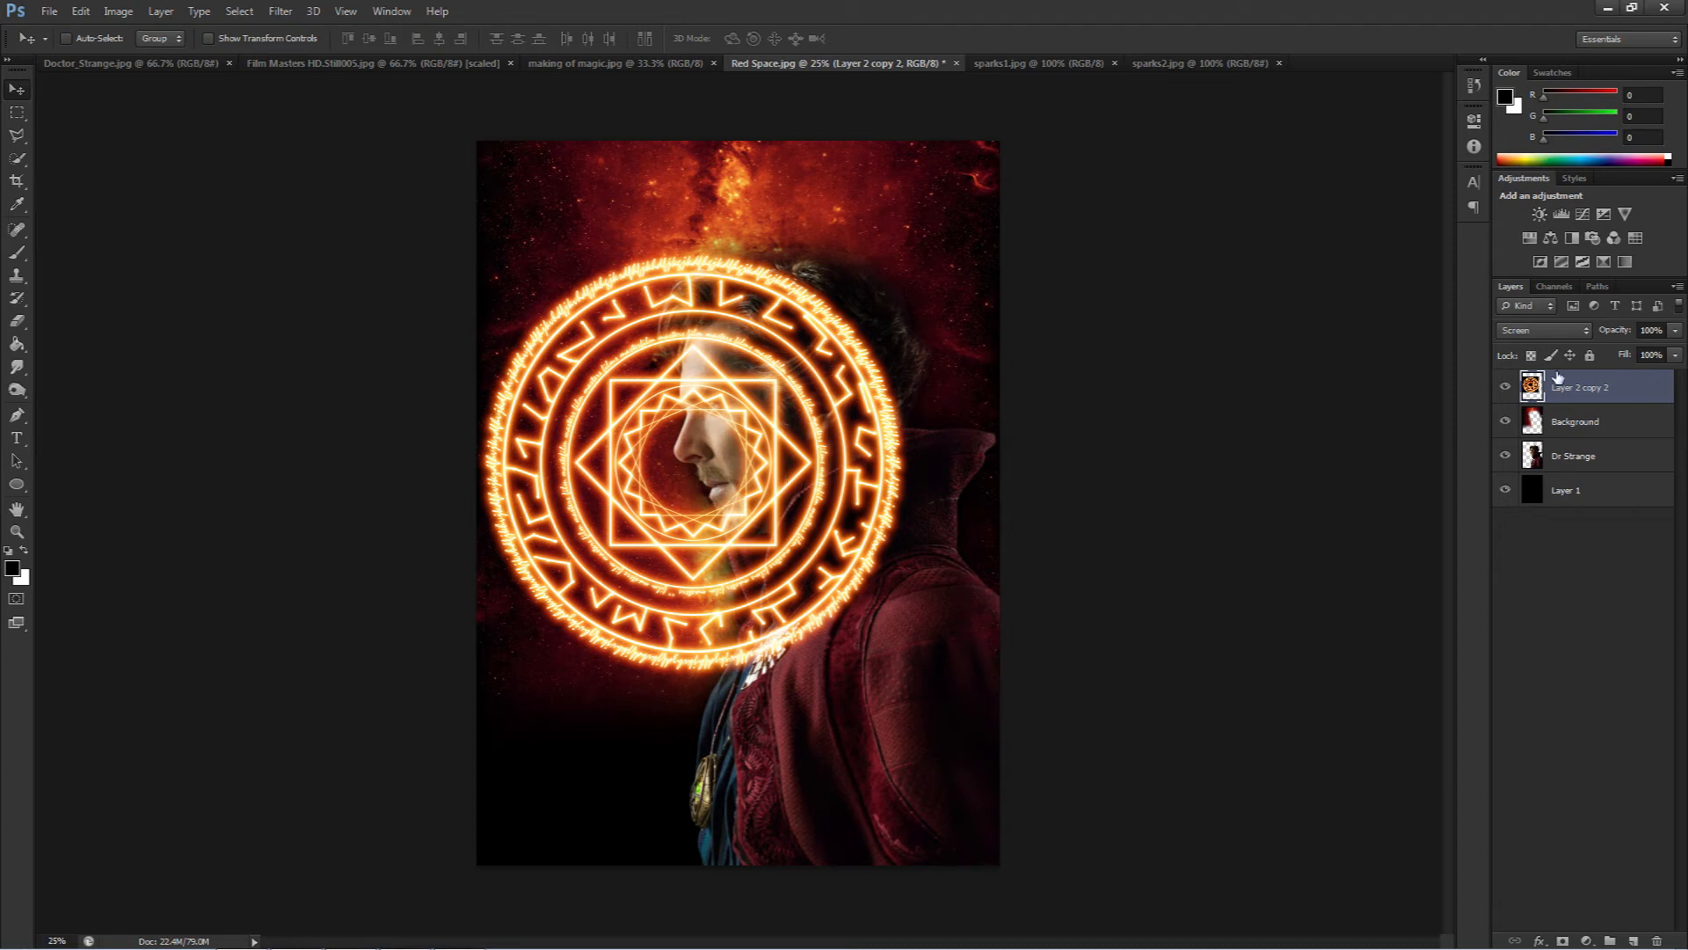
{"action": "left_click_drag", "start_coordinate": [1567, 387], "coordinate": [1567, 432]}
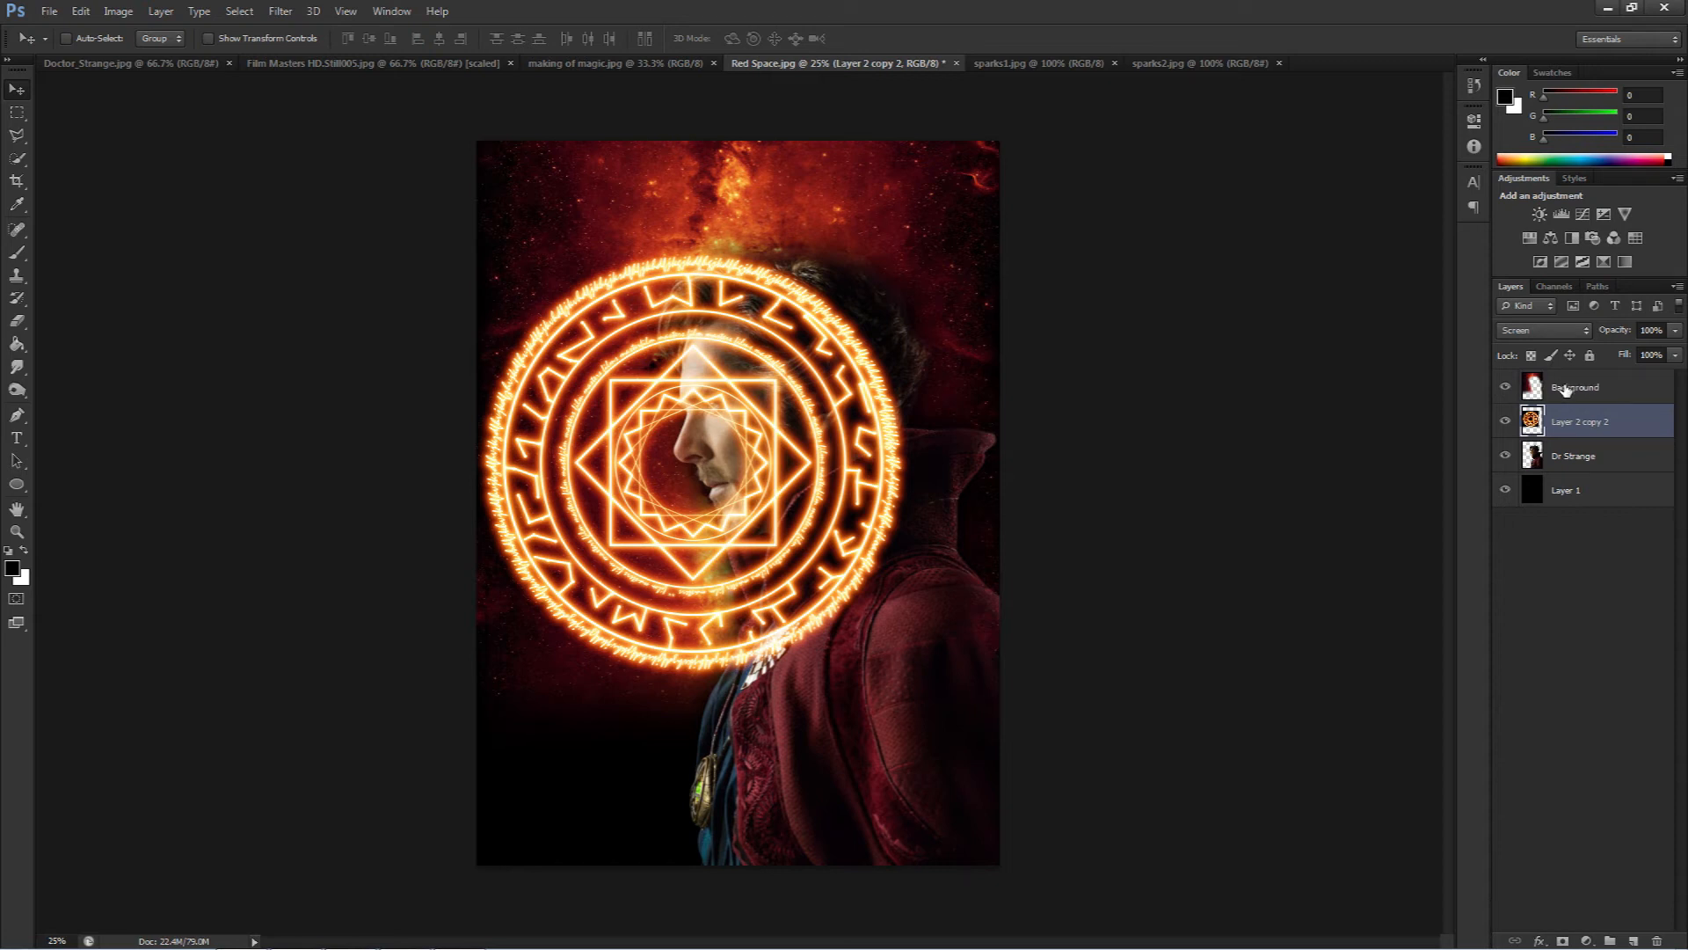
{"action": "left_click_drag", "start_coordinate": [1569, 428], "coordinate": [1569, 472]}
{"action": "left_click_drag", "start_coordinate": [580, 570], "coordinate": [542, 612]}
{"action": "left_click_drag", "start_coordinate": [642, 519], "coordinate": [598, 619]}
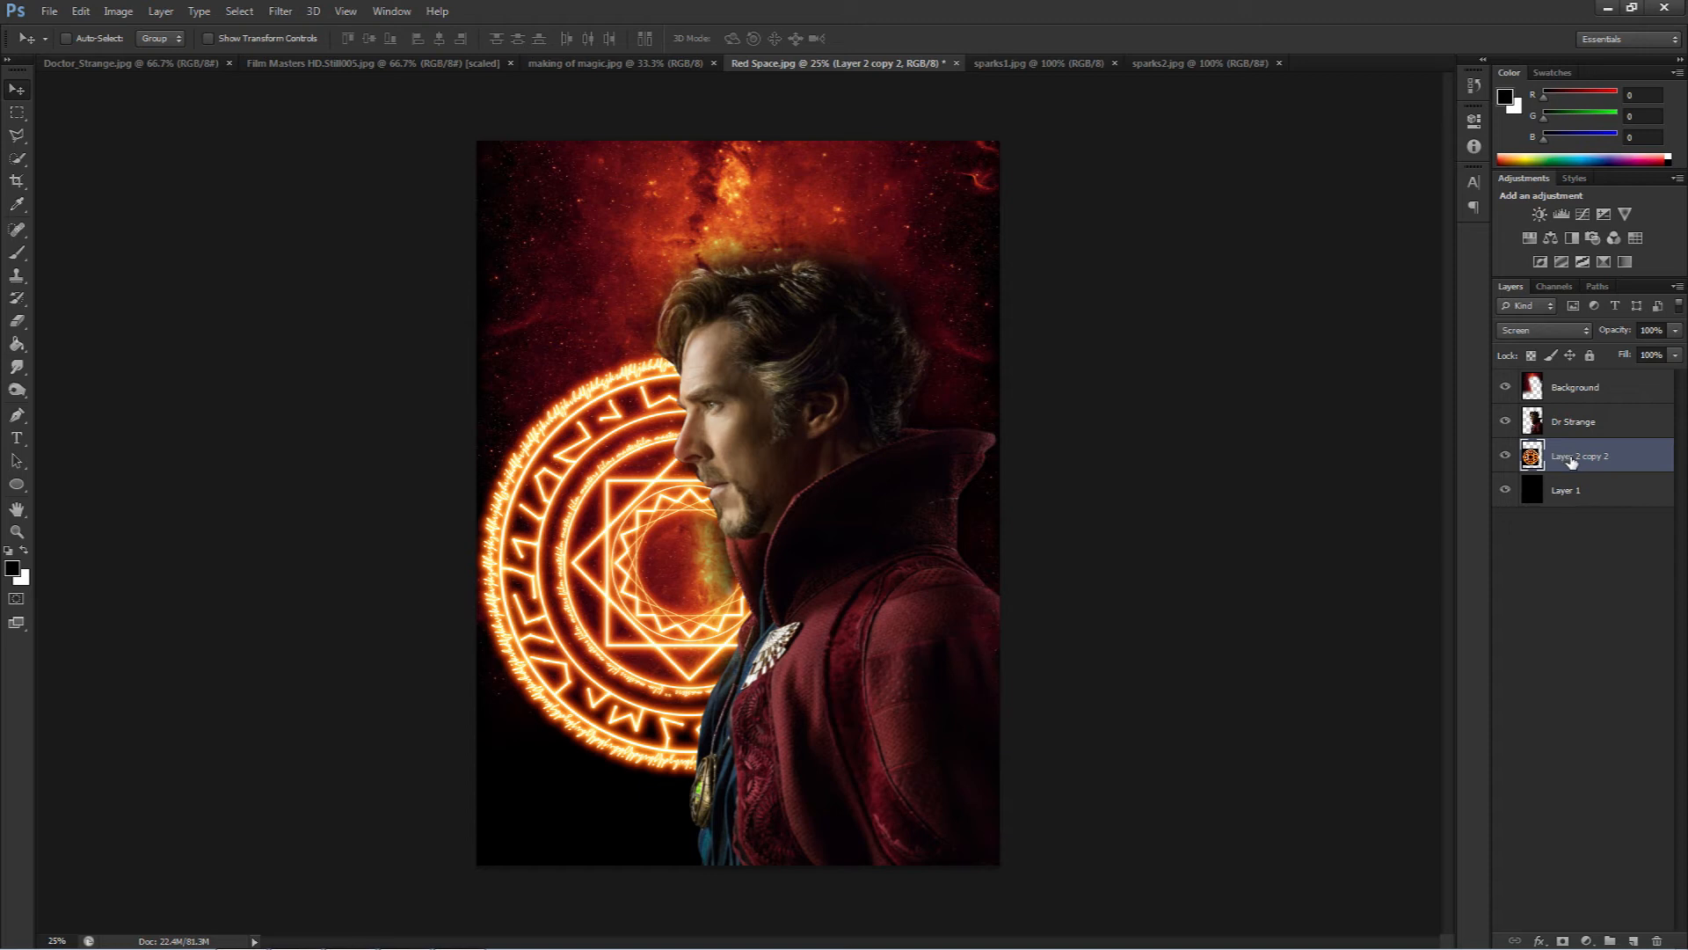
- Bring the magic circle layer to the top of the stack and place it partly beyond the poster's left edge, before the face
{"action": "left_click_drag", "start_coordinate": [1571, 462], "coordinate": [1569, 379]}
{"action": "left_click_drag", "start_coordinate": [785, 532], "coordinate": [567, 480]}
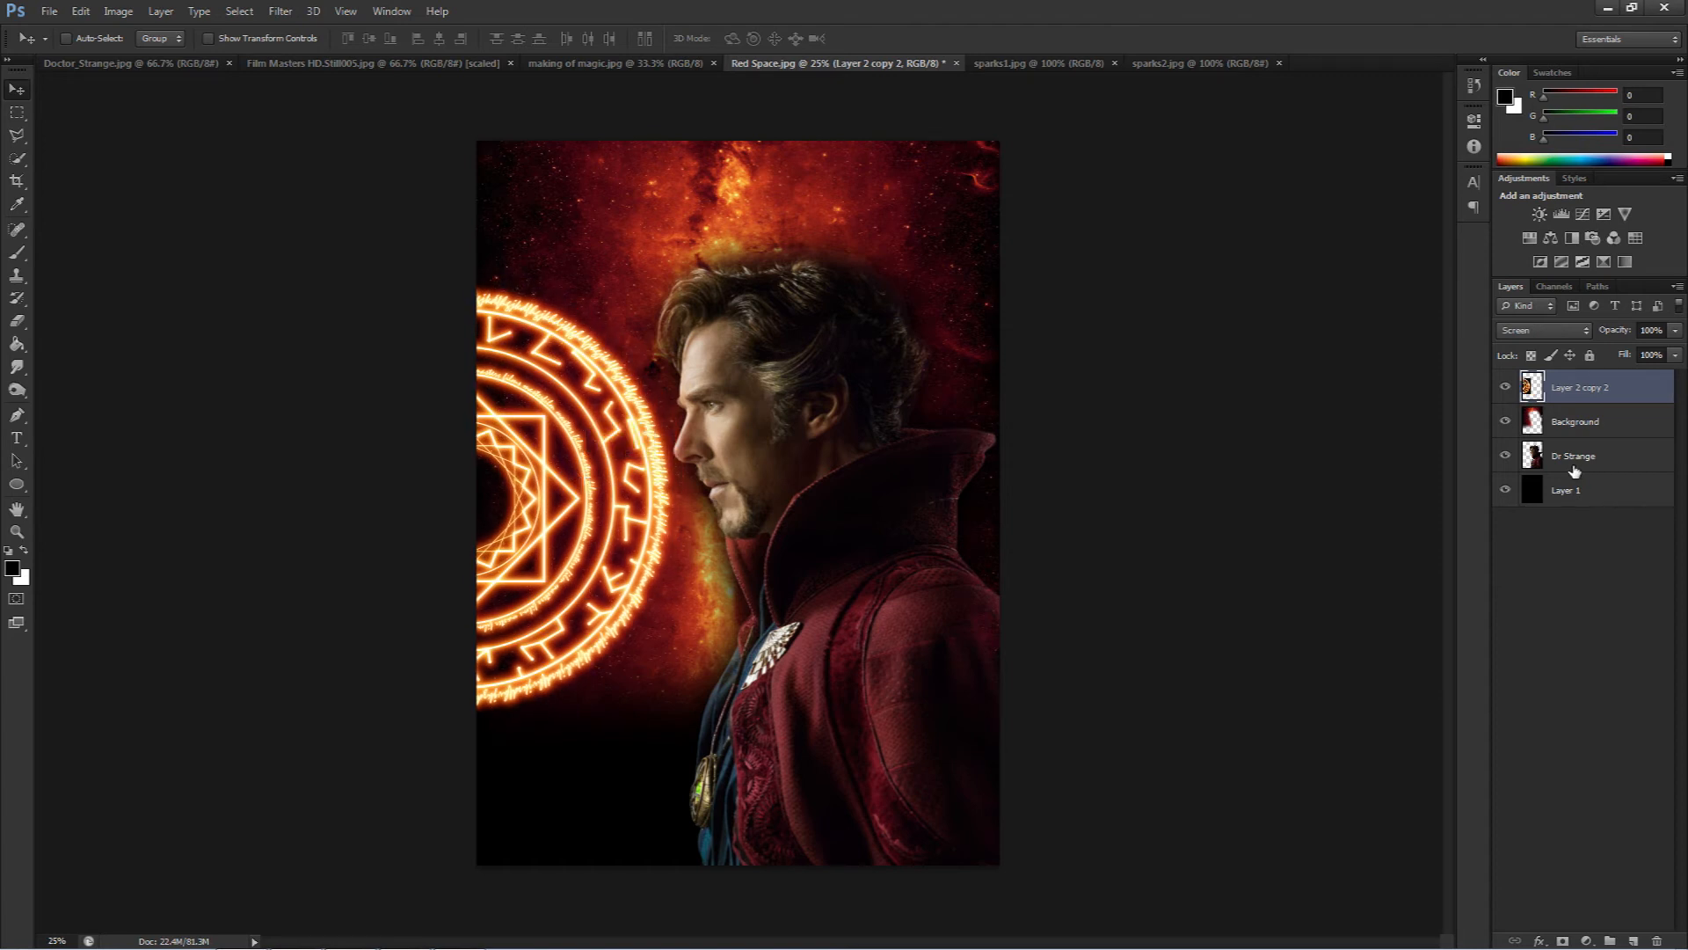
{"action": "left_click_drag", "start_coordinate": [621, 552], "coordinate": [630, 565]}
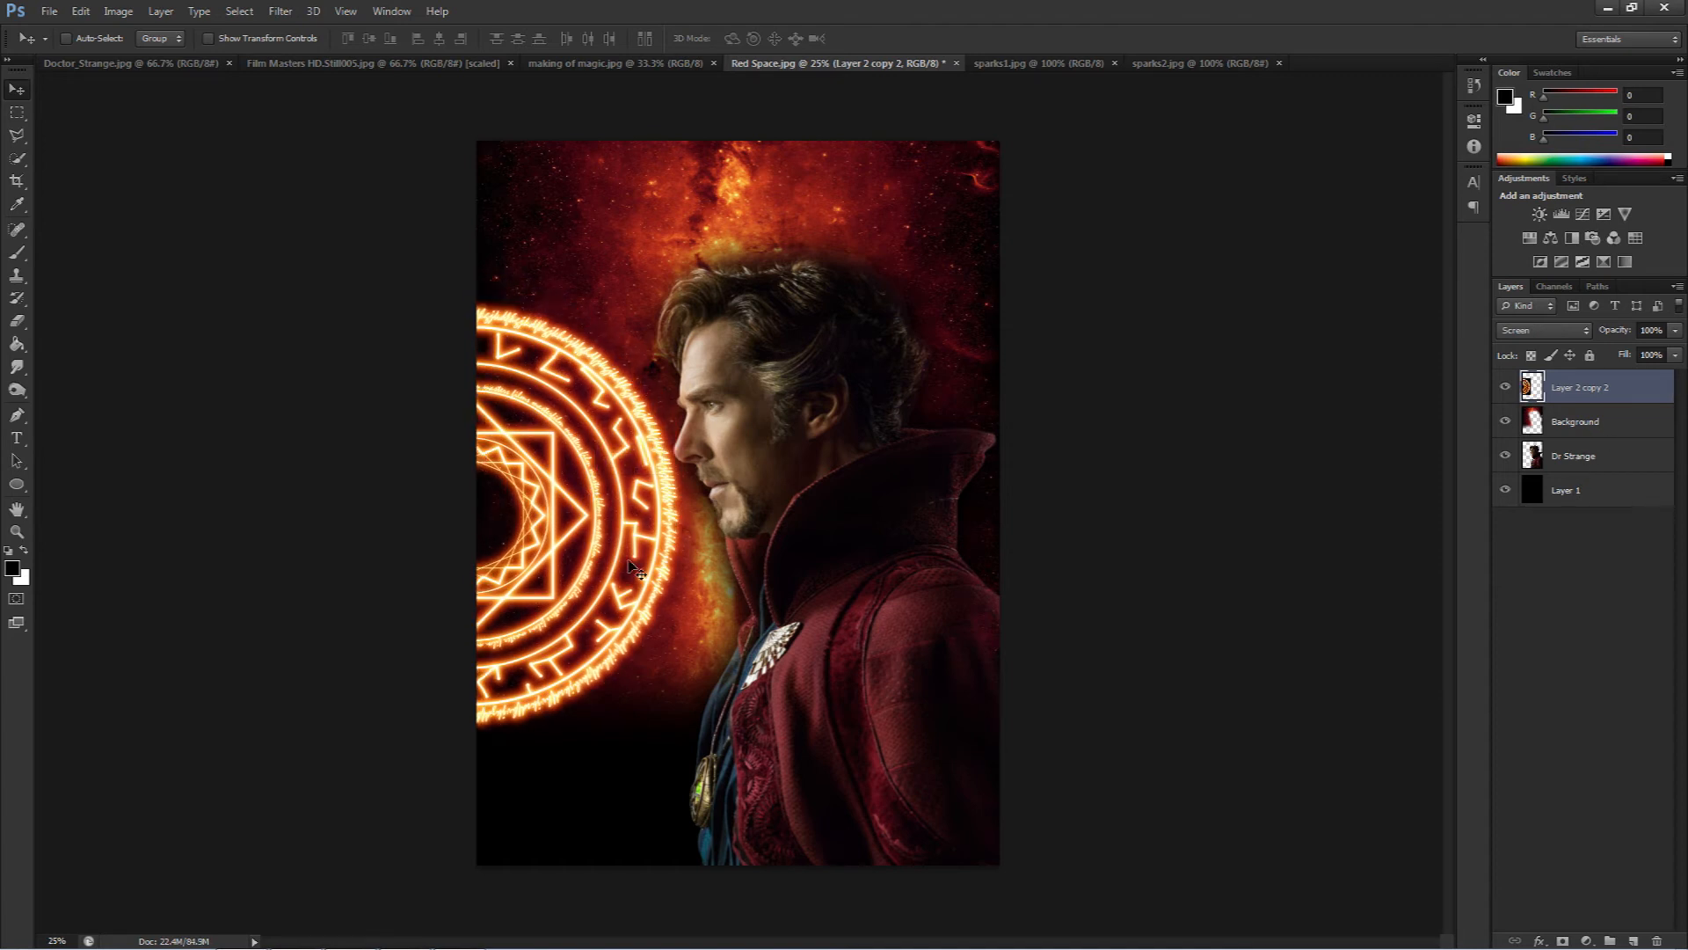
- Copy the whole sparks image from sparks1.jpg and paste it into Red Space.jpg
{"action": "left_click", "coordinate": [1038, 68]}
{"action": "left_click", "coordinate": [19, 118]}
{"action": "left_click_drag", "start_coordinate": [234, 175], "coordinate": [1334, 889]}
{"action": "left_click_drag", "start_coordinate": [1019, 599], "coordinate": [750, 72]}
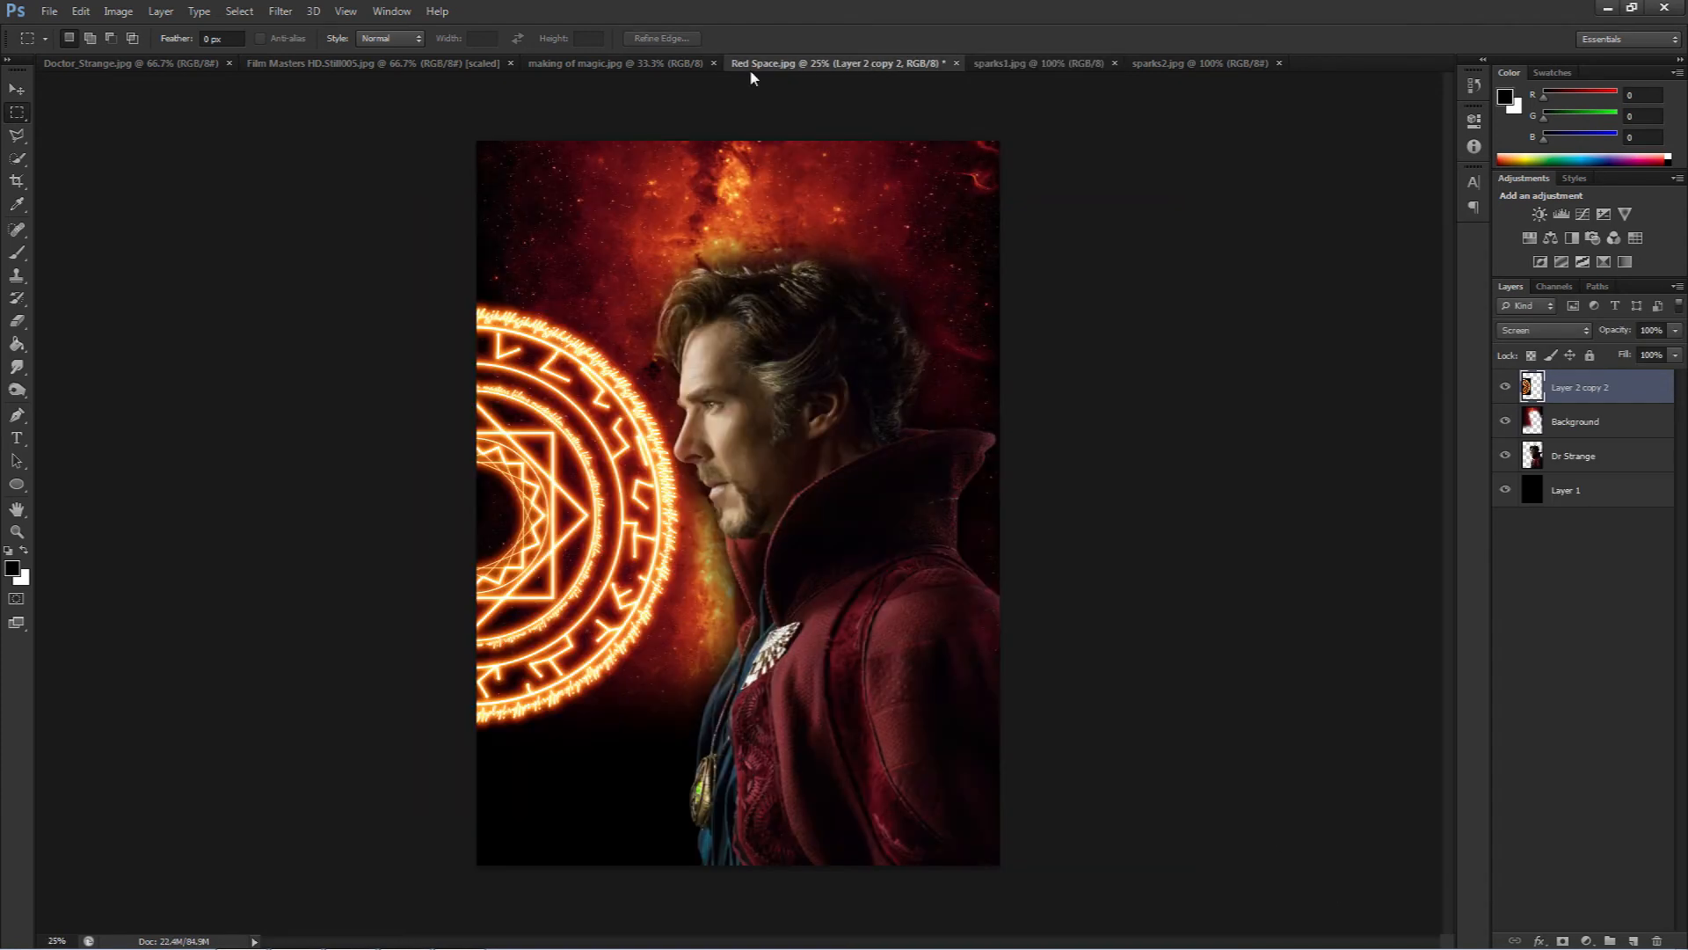
{"action": "left_click_drag", "start_coordinate": [738, 212], "coordinate": [738, 212]}
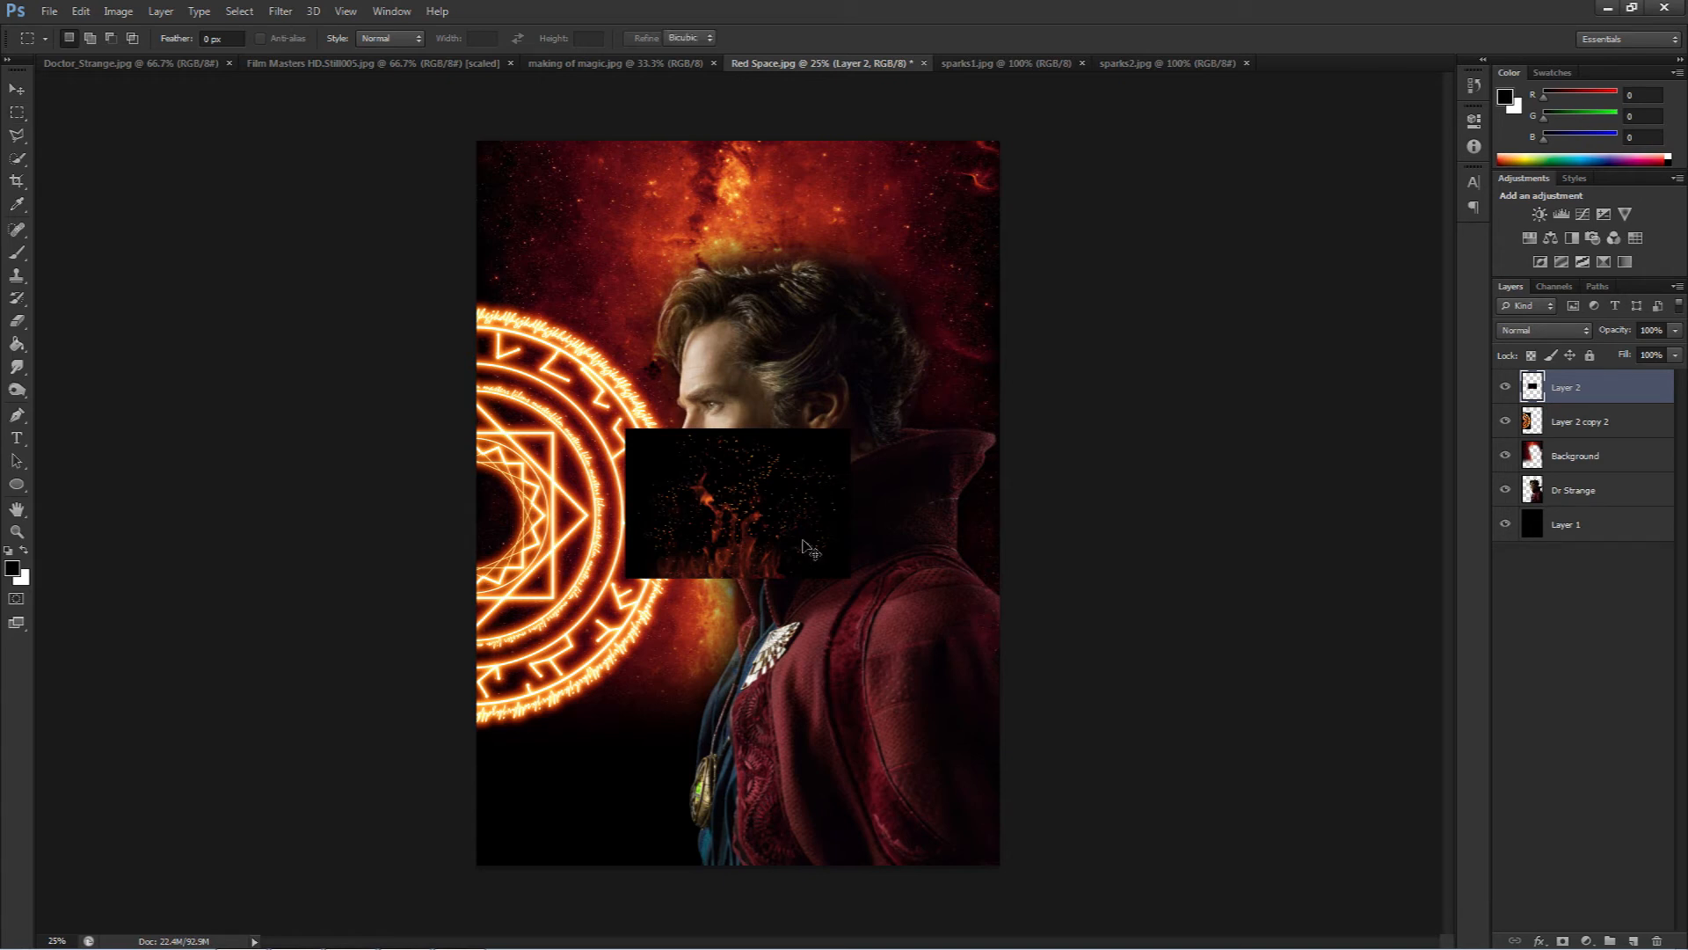
- Rotate the pasted sparks layer by about 116 degrees
{"action": "key", "text": "ctrl+t"}
{"action": "left_click_drag", "start_coordinate": [803, 369], "coordinate": [797, 577]}
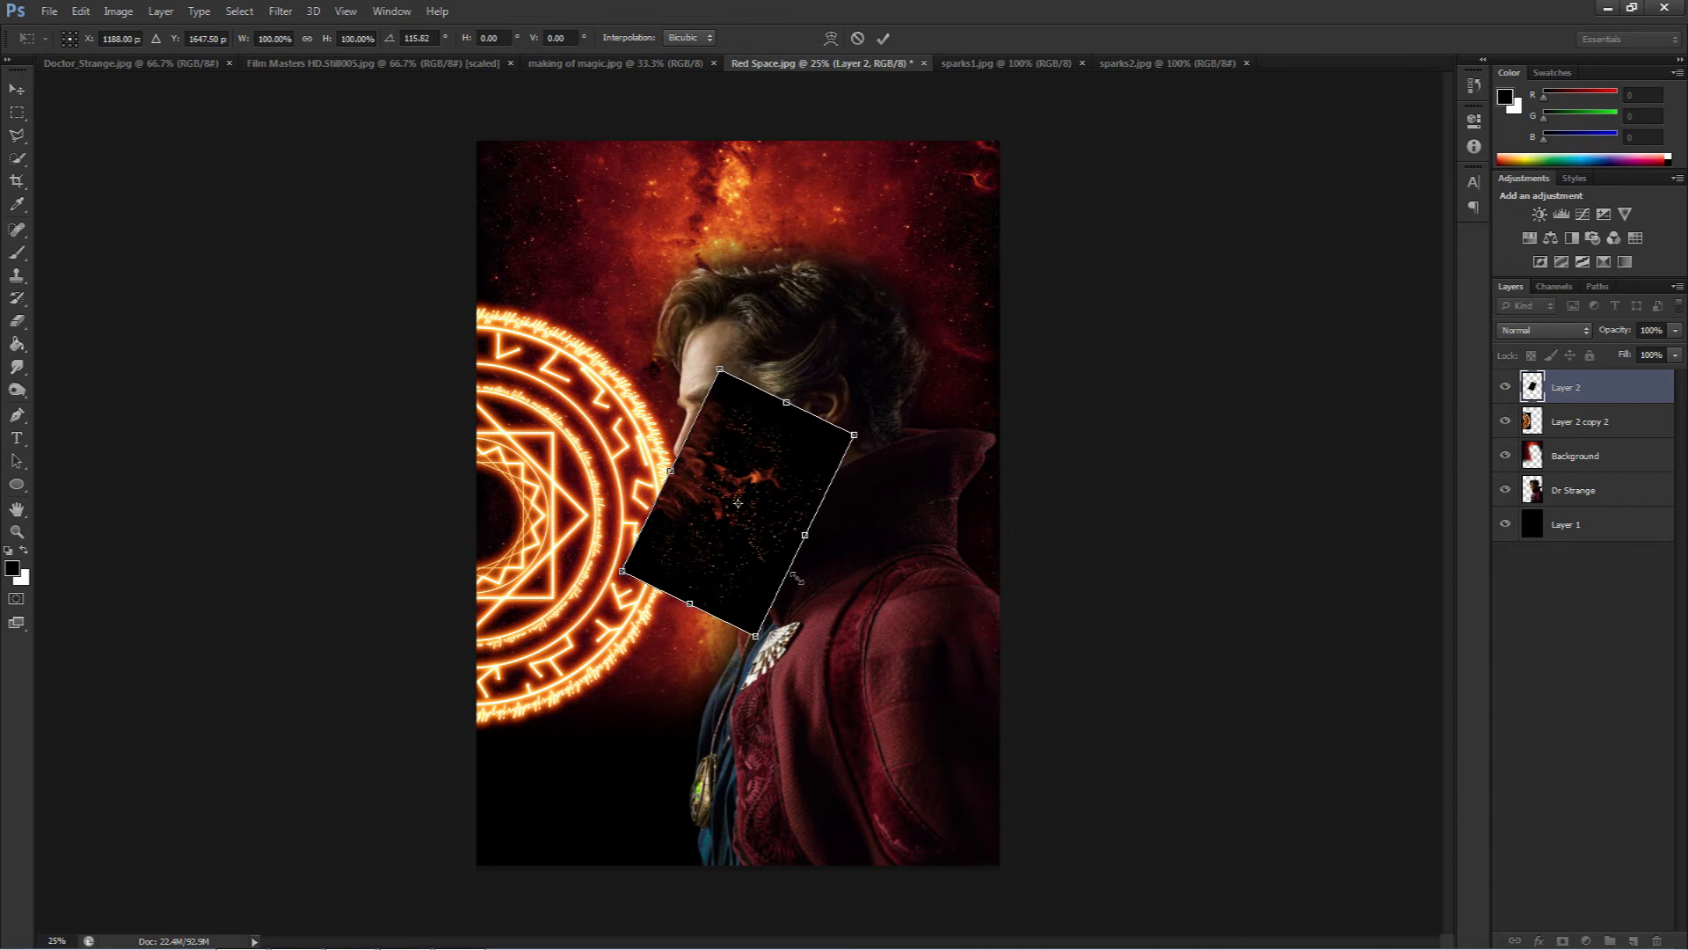
{"action": "key", "text": "Return"}
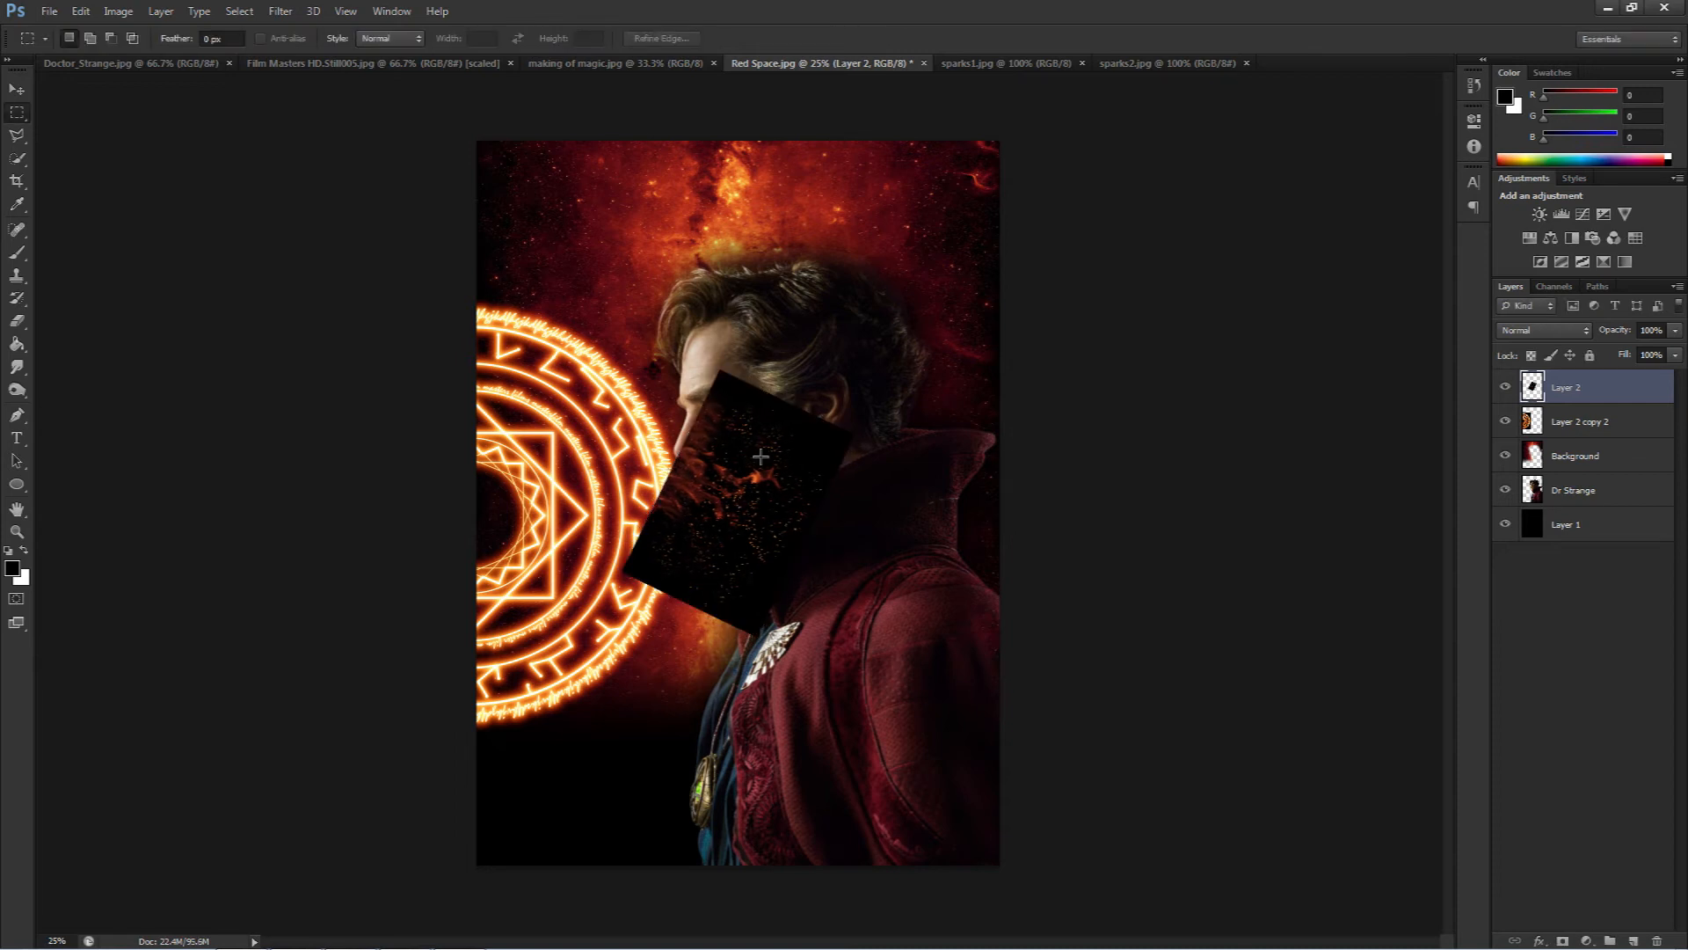
- Rotate the sparks layer further and move it to the poster's lower left, beneath the magic circle
{"action": "left_click", "coordinate": [80, 11]}
{"action": "mouse_move", "coordinate": [176, 358]}
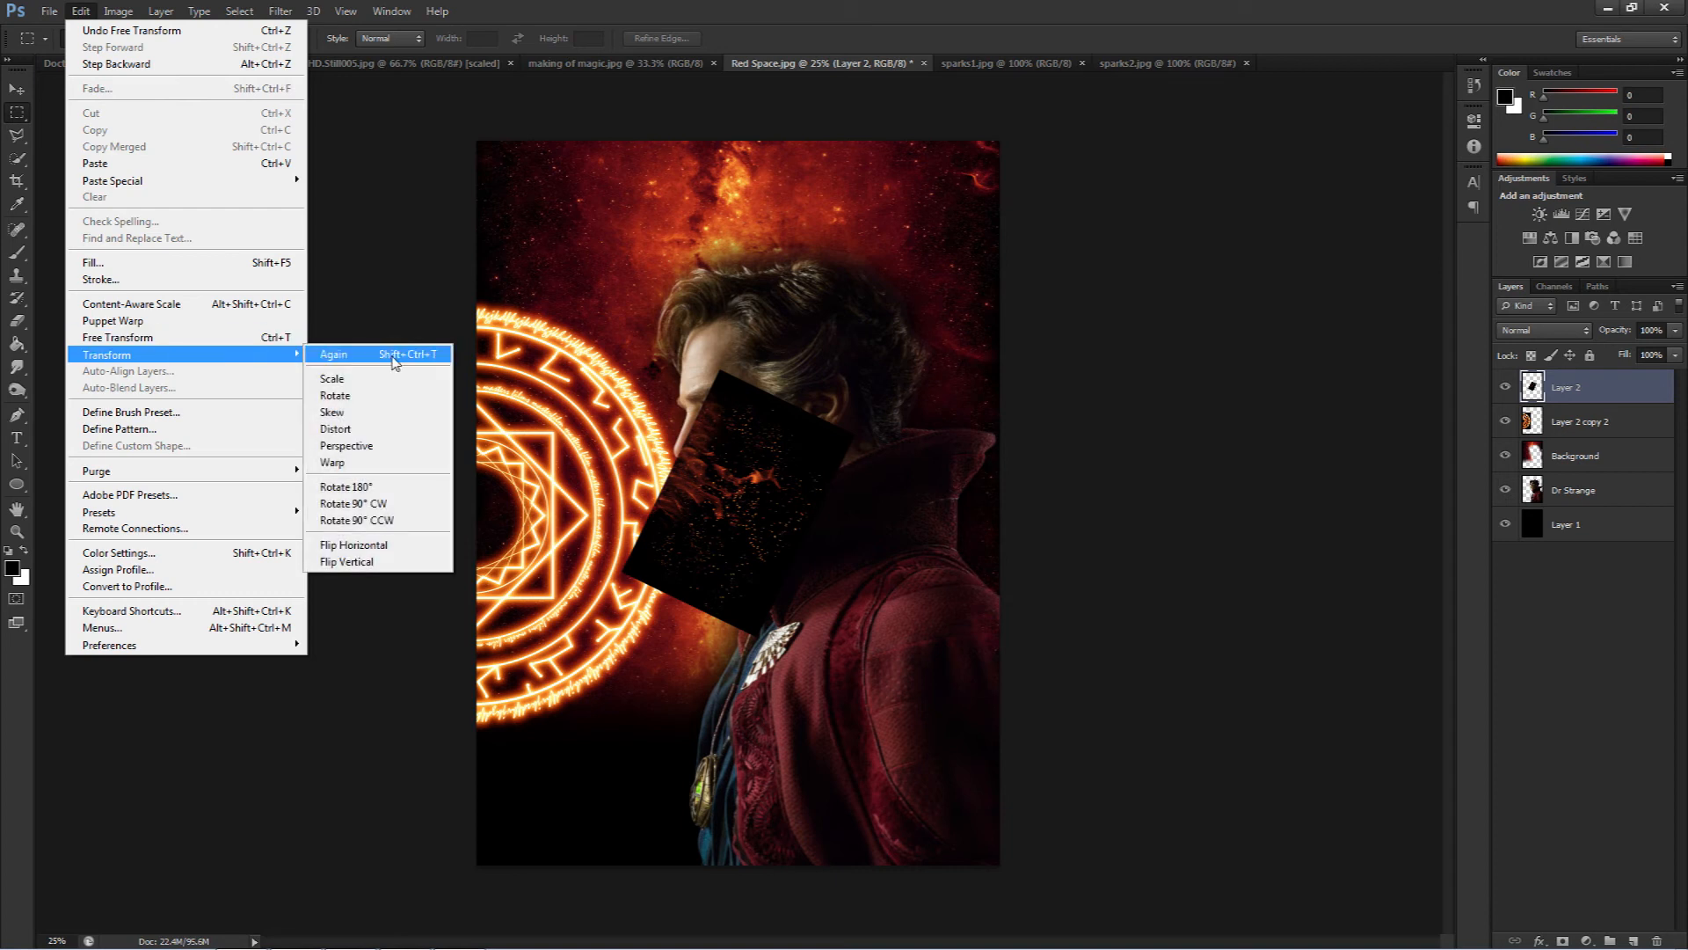
{"action": "left_click", "coordinate": [368, 396]}
{"action": "left_click_drag", "start_coordinate": [933, 407], "coordinate": [897, 491]}
{"action": "left_click_drag", "start_coordinate": [778, 488], "coordinate": [624, 729]}
{"action": "left_click_drag", "start_coordinate": [822, 636], "coordinate": [837, 688]}
{"action": "left_click_drag", "start_coordinate": [664, 728], "coordinate": [636, 735]}
{"action": "key", "text": "Return"}
{"action": "key", "text": "m"}
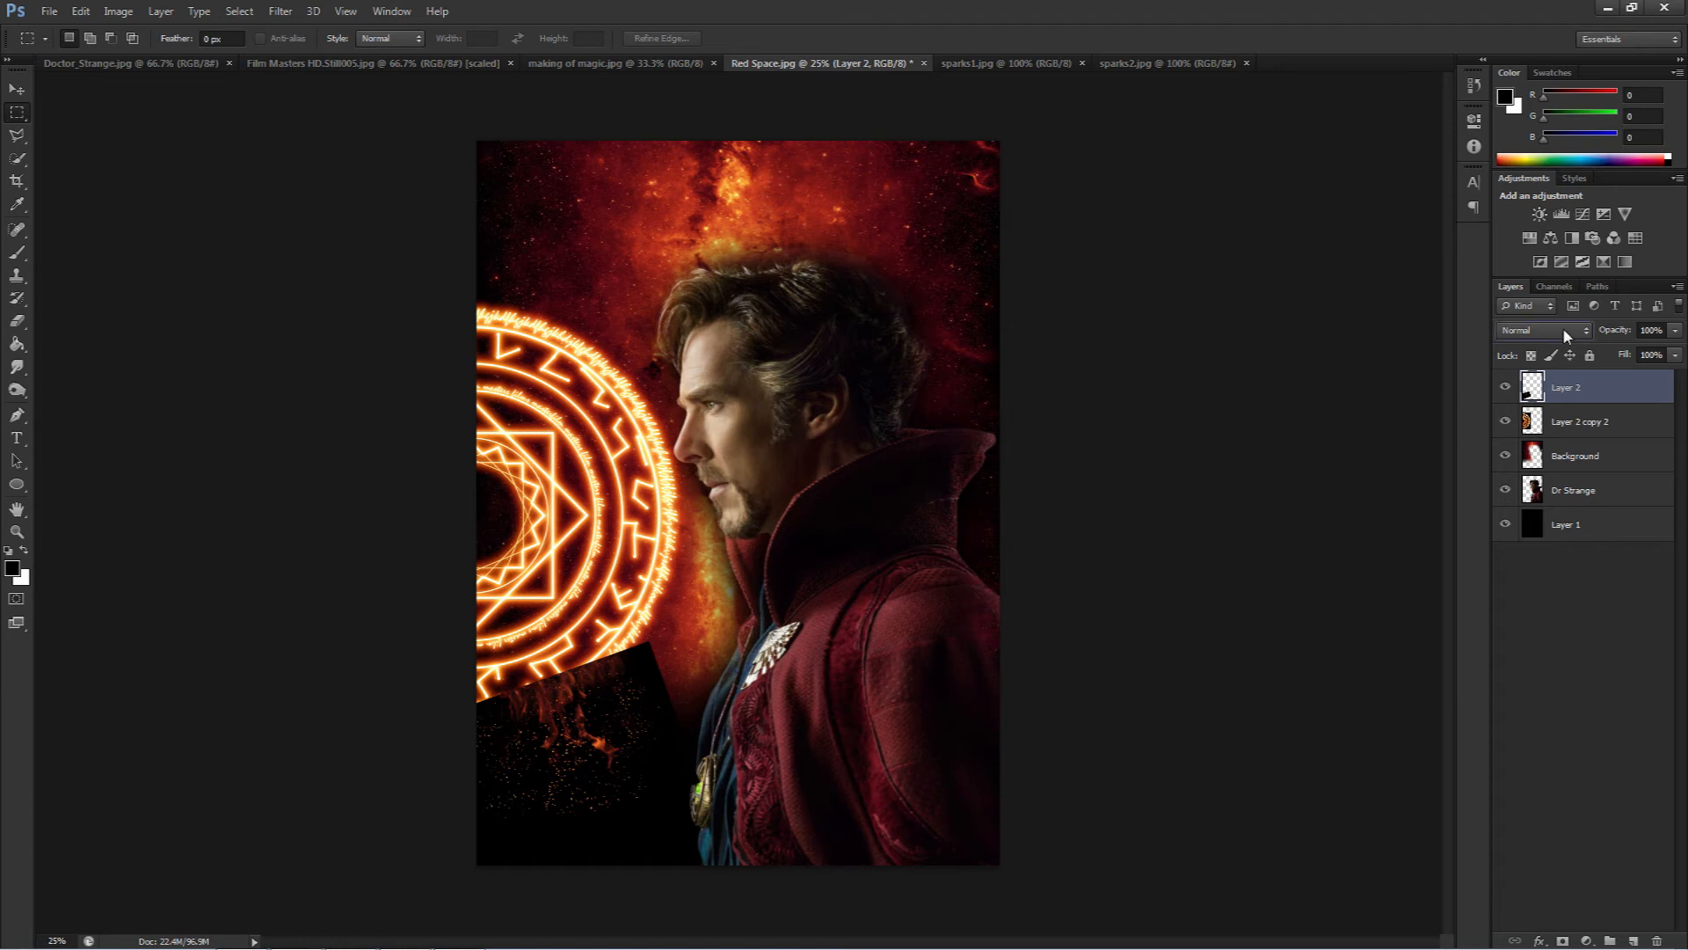
- Set the sparks layer's blend mode to Screen and nudge it slightly down and to the left
{"action": "left_click", "coordinate": [1565, 329]}
{"action": "left_click", "coordinate": [1558, 490]}
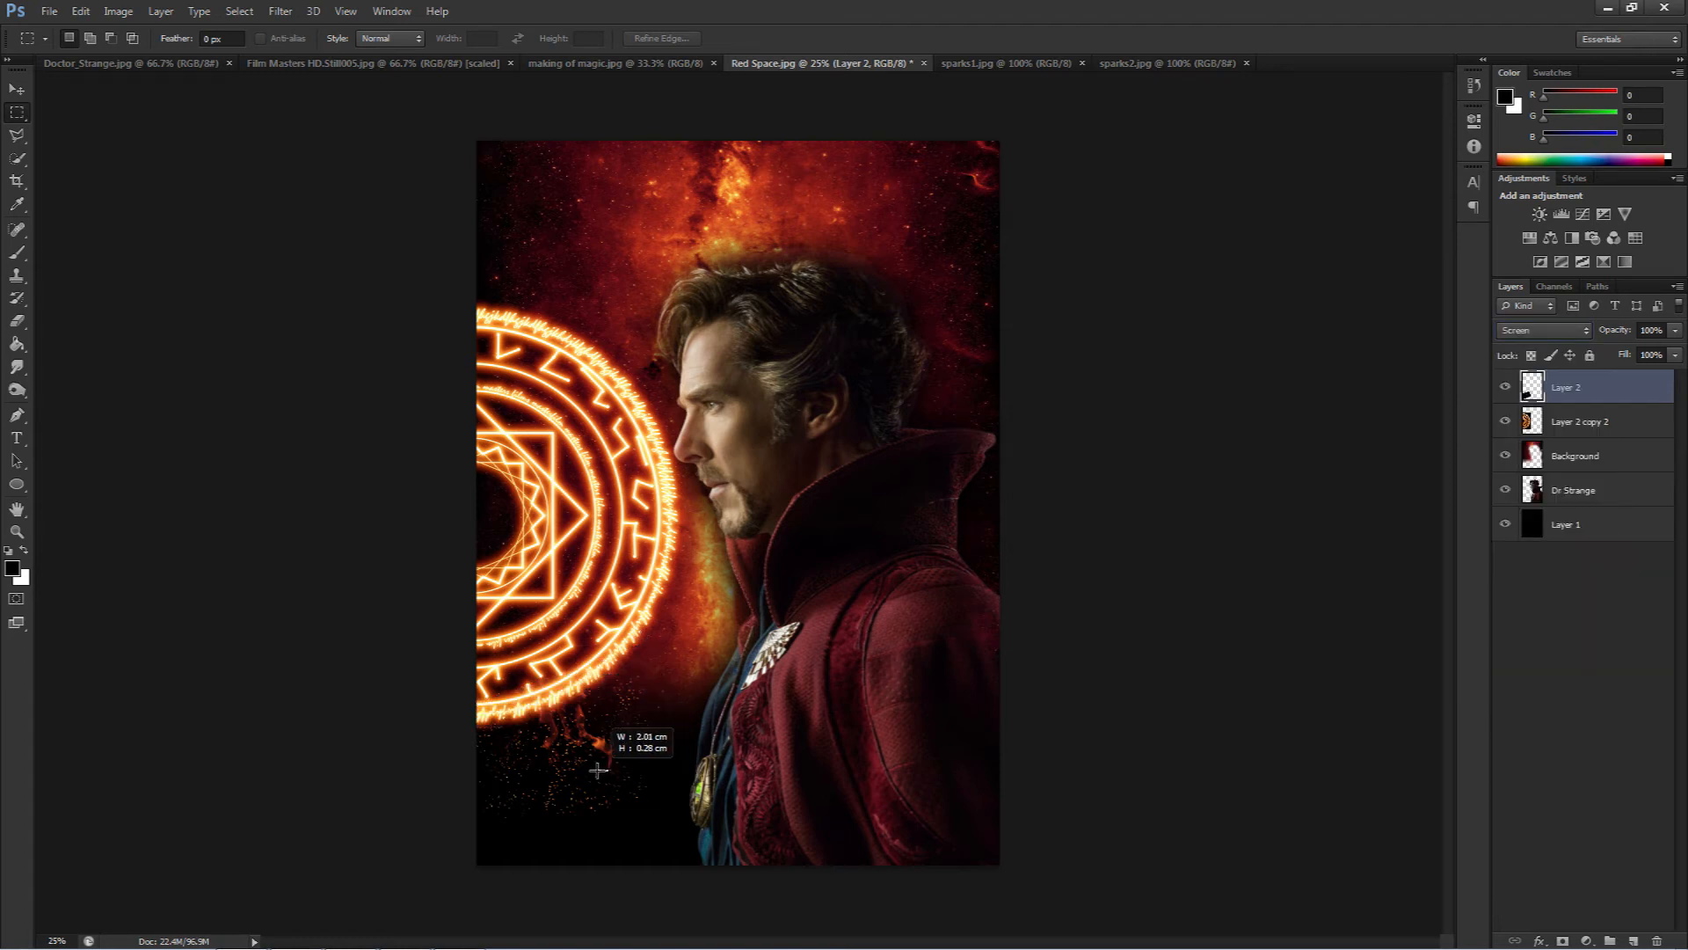
{"action": "key", "text": "v"}
{"action": "left_click_drag", "start_coordinate": [596, 794], "coordinate": [584, 812]}
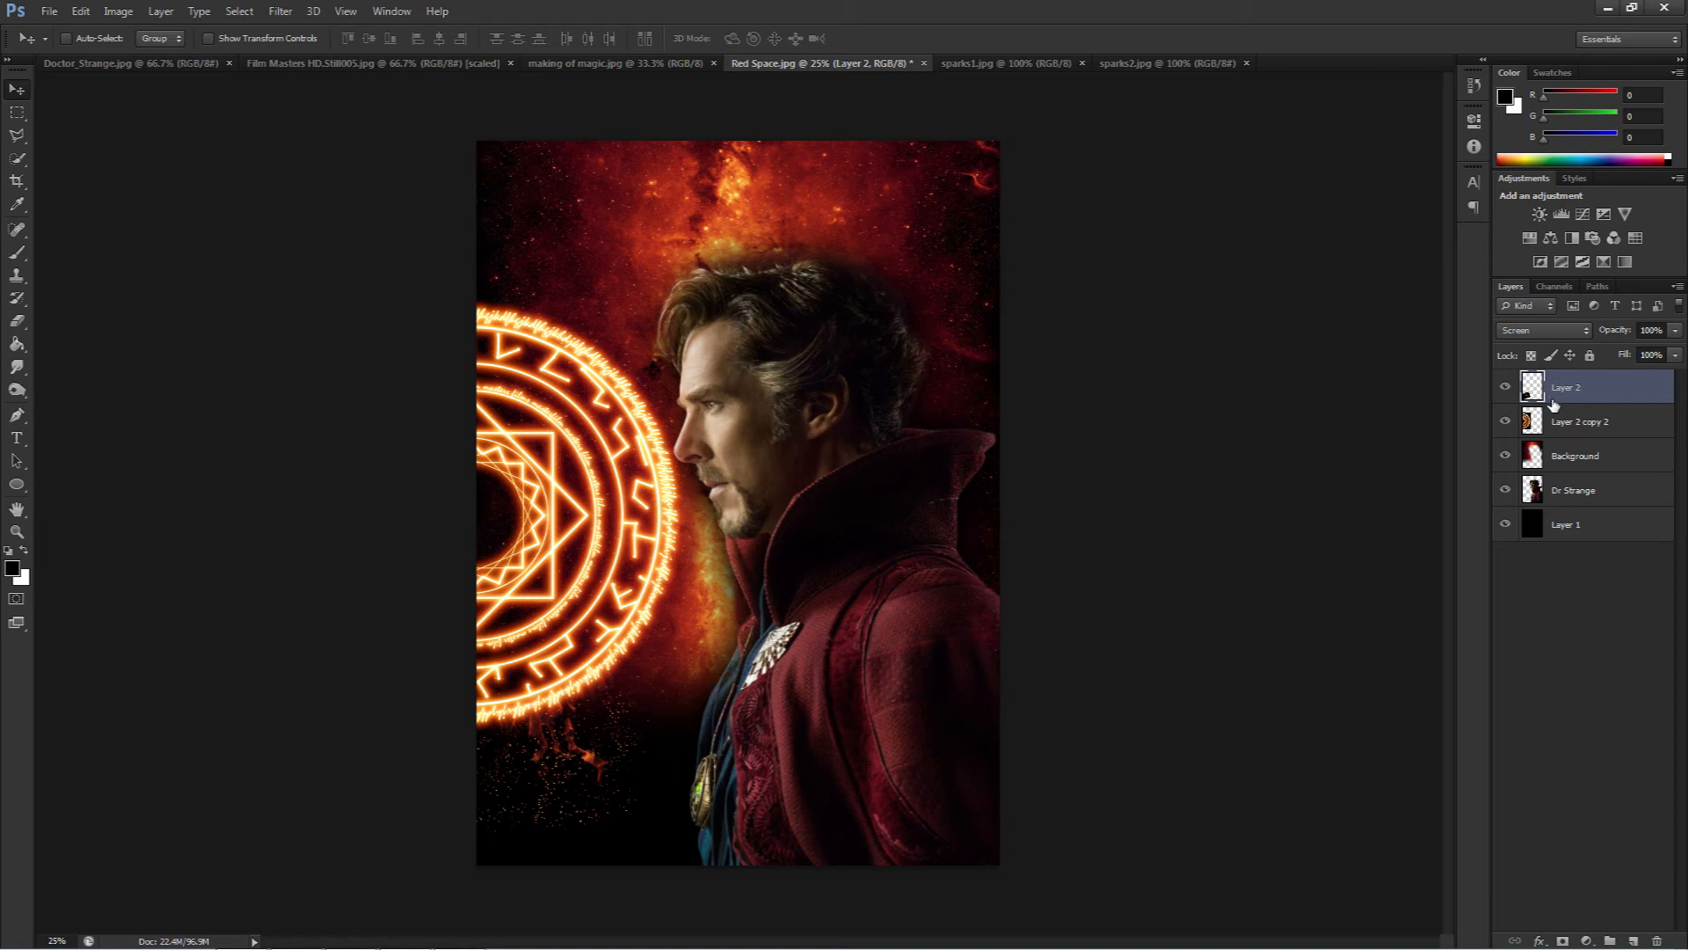
- Duplicate the sparks layer, rotate the copy about -43 degrees and place it between the magic circle and the figure's chest
{"action": "key", "text": "ctrl+j"}
{"action": "left_click_drag", "start_coordinate": [611, 798], "coordinate": [710, 714]}
{"action": "key", "text": "ctrl+t"}
{"action": "left_click_drag", "start_coordinate": [827, 712], "coordinate": [732, 640]}
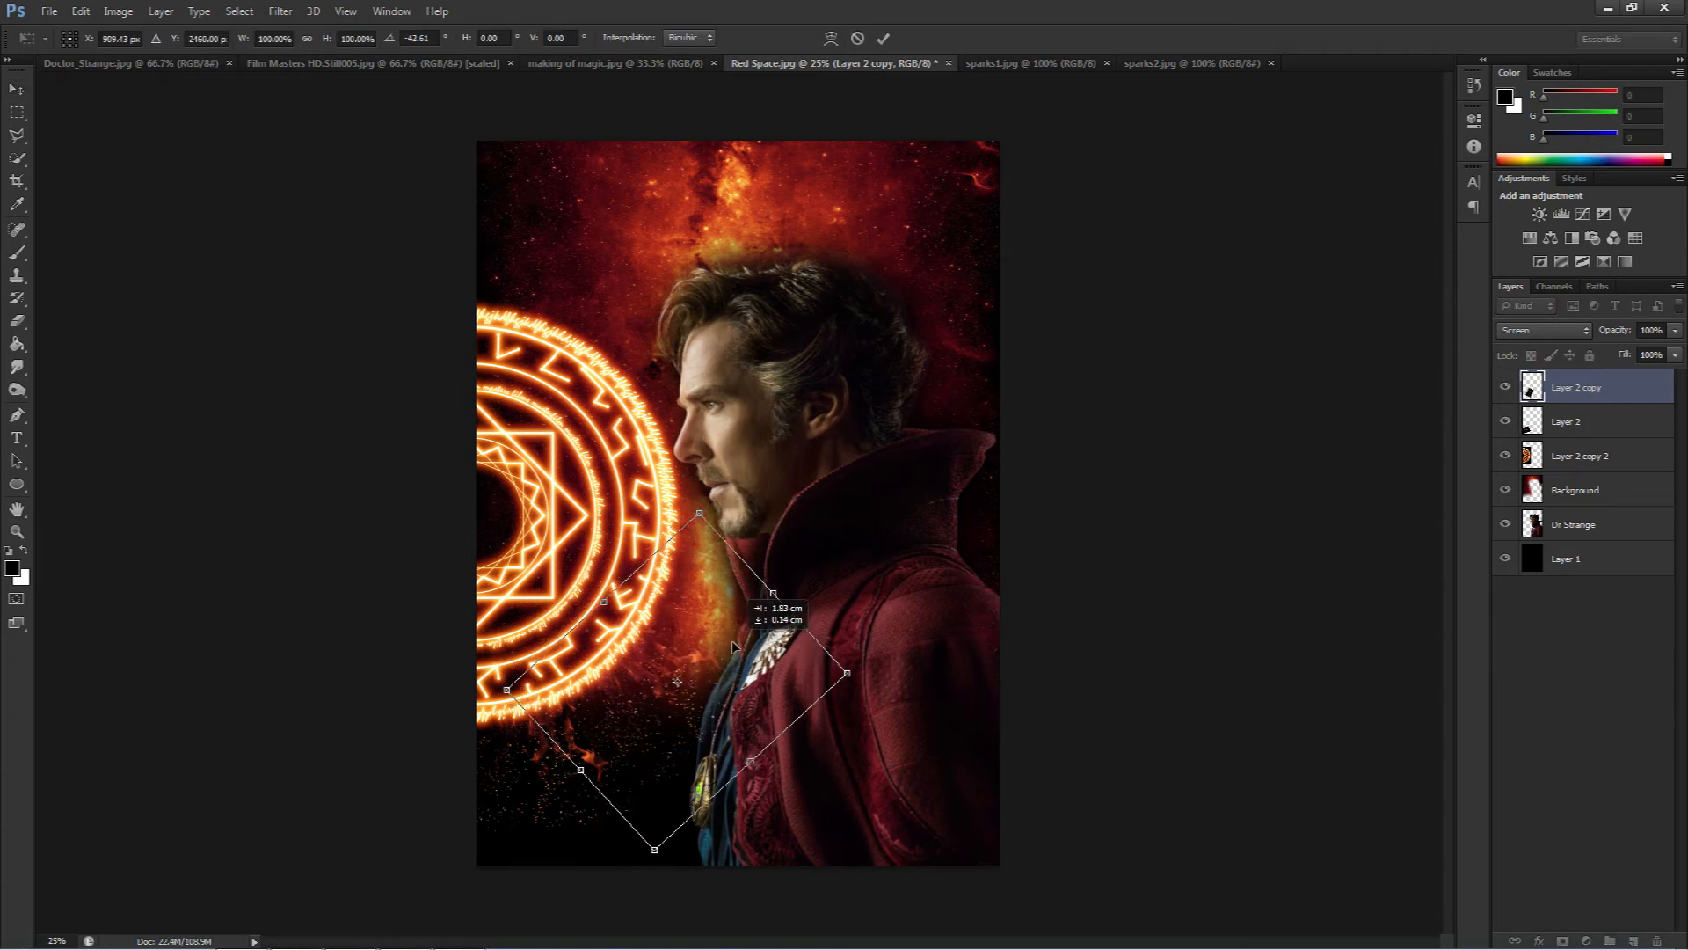
{"action": "key", "text": "Return"}
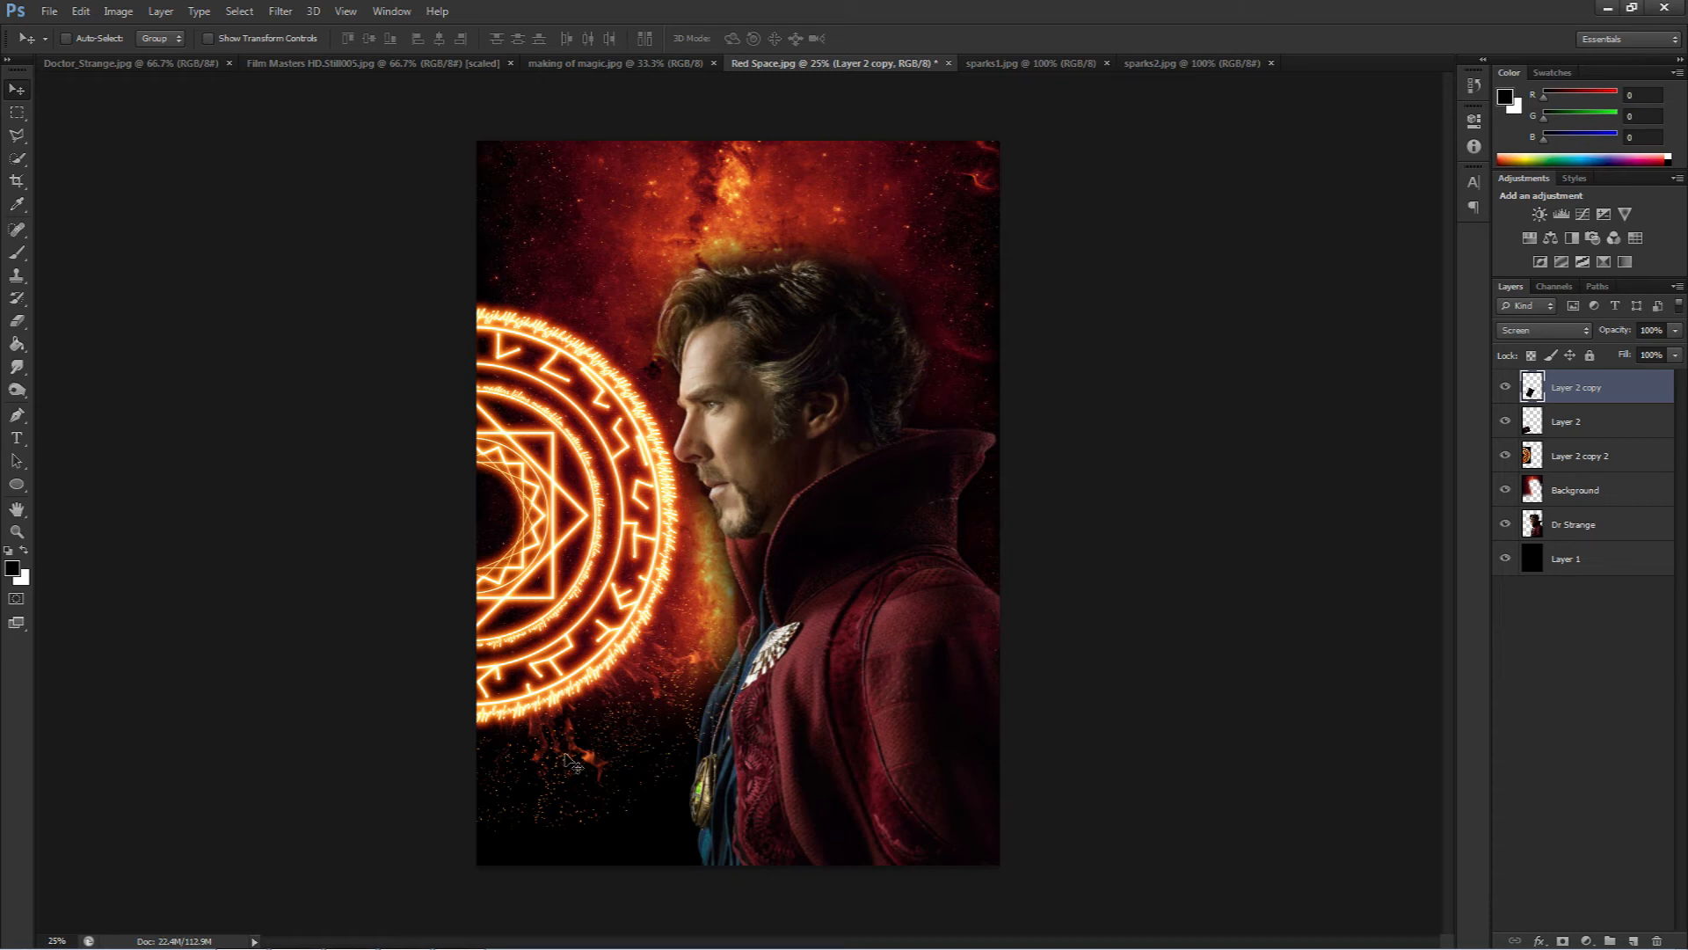
- Copy the whole sparks image from sparks2.jpg and paste it into Red Space.jpg
{"action": "left_click", "coordinate": [1201, 65]}
{"action": "left_click", "coordinate": [17, 113]}
{"action": "left_click_drag", "start_coordinate": [288, 203], "coordinate": [1428, 853]}
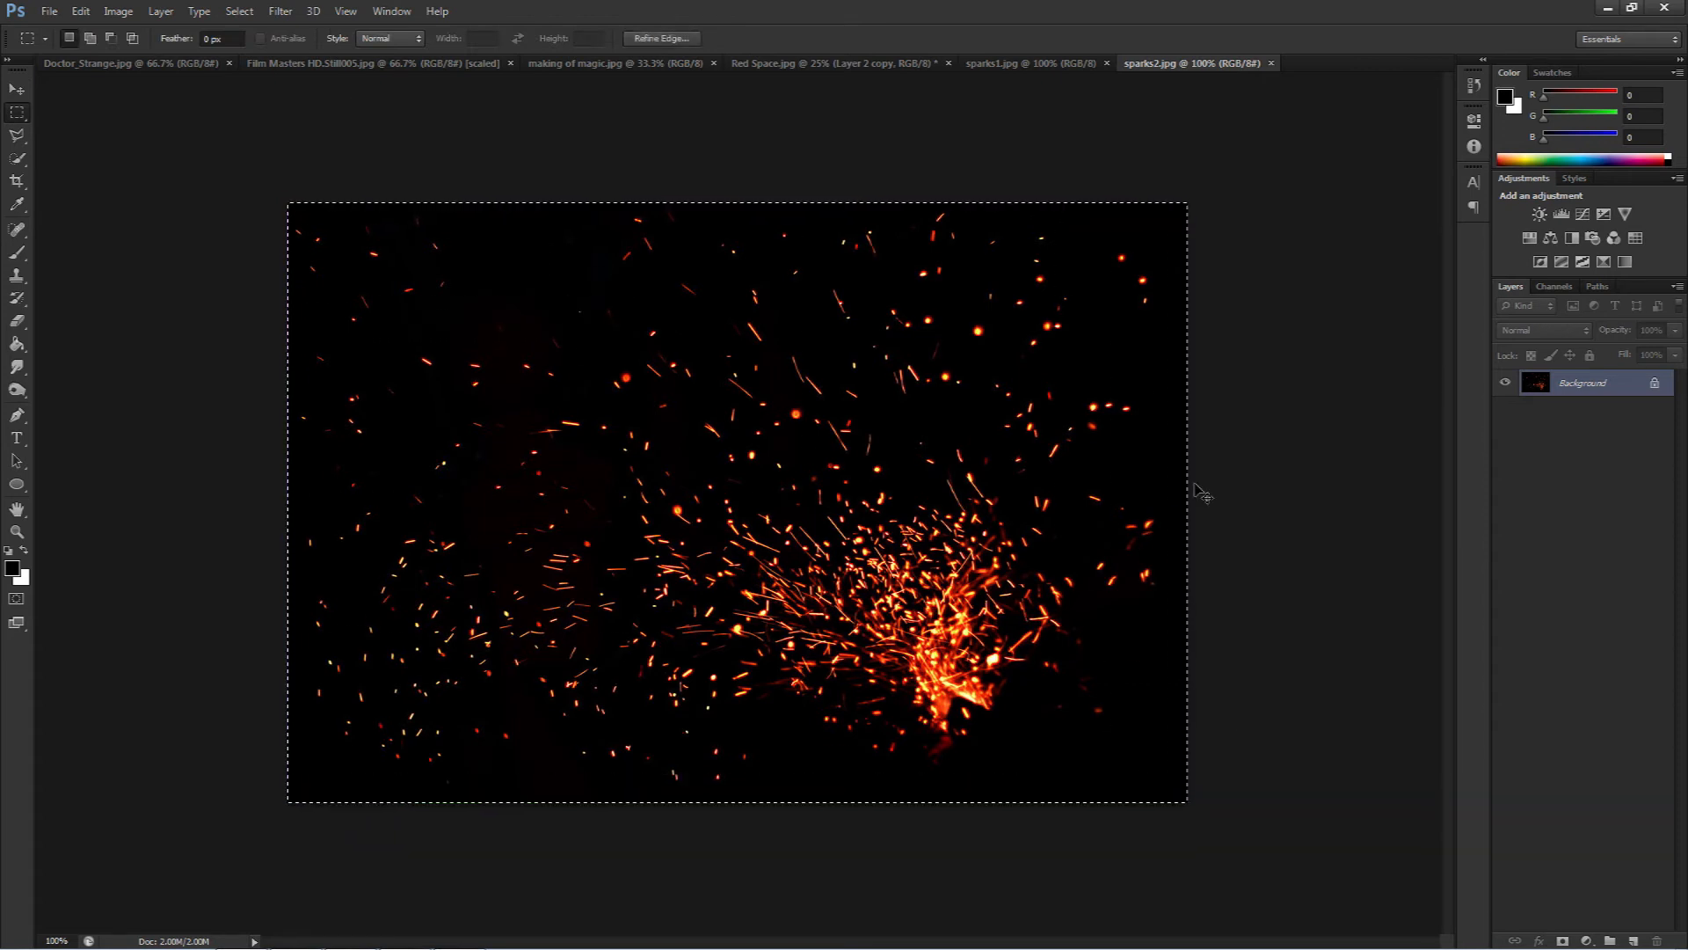
{"action": "key", "text": "ctrl+c"}
{"action": "left_click", "coordinate": [831, 65]}
{"action": "key", "text": "ctrl+v"}
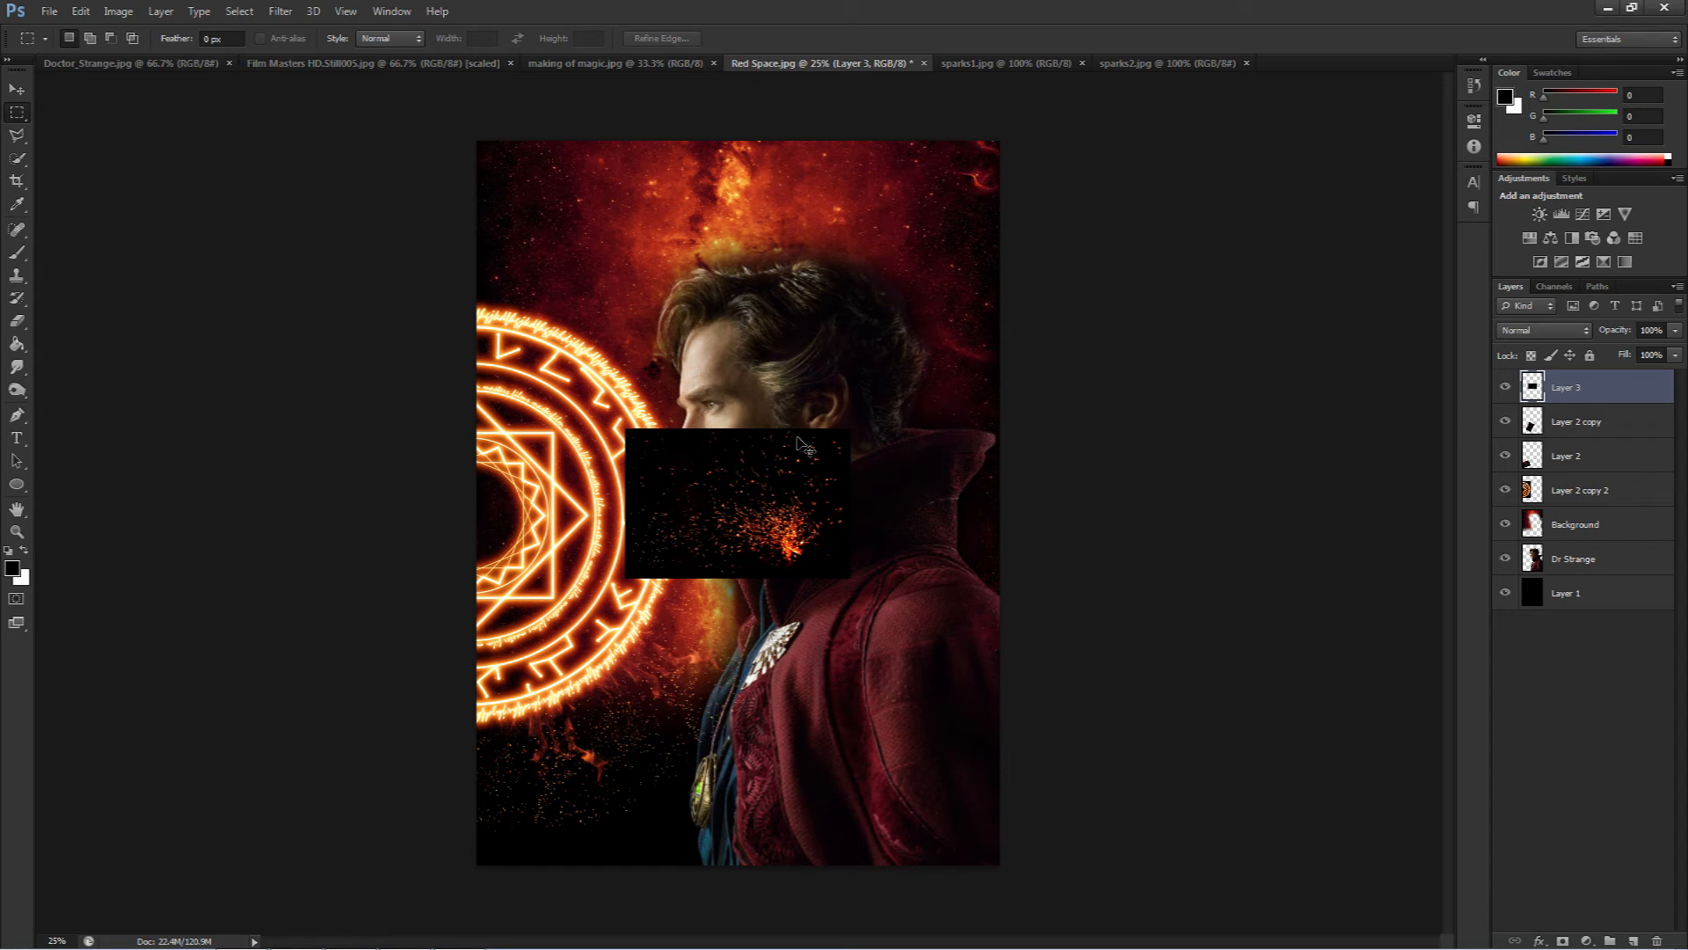
- Flip the pasted sparks horizontally and vertically, enlarge them to about 134% and place them in the poster's lower left beneath the magic circle
{"action": "key", "text": "ctrl+t"}
{"action": "left_click_drag", "start_coordinate": [845, 353], "coordinate": [649, 611]}
{"action": "left_click_drag", "start_coordinate": [764, 531], "coordinate": [612, 801]}
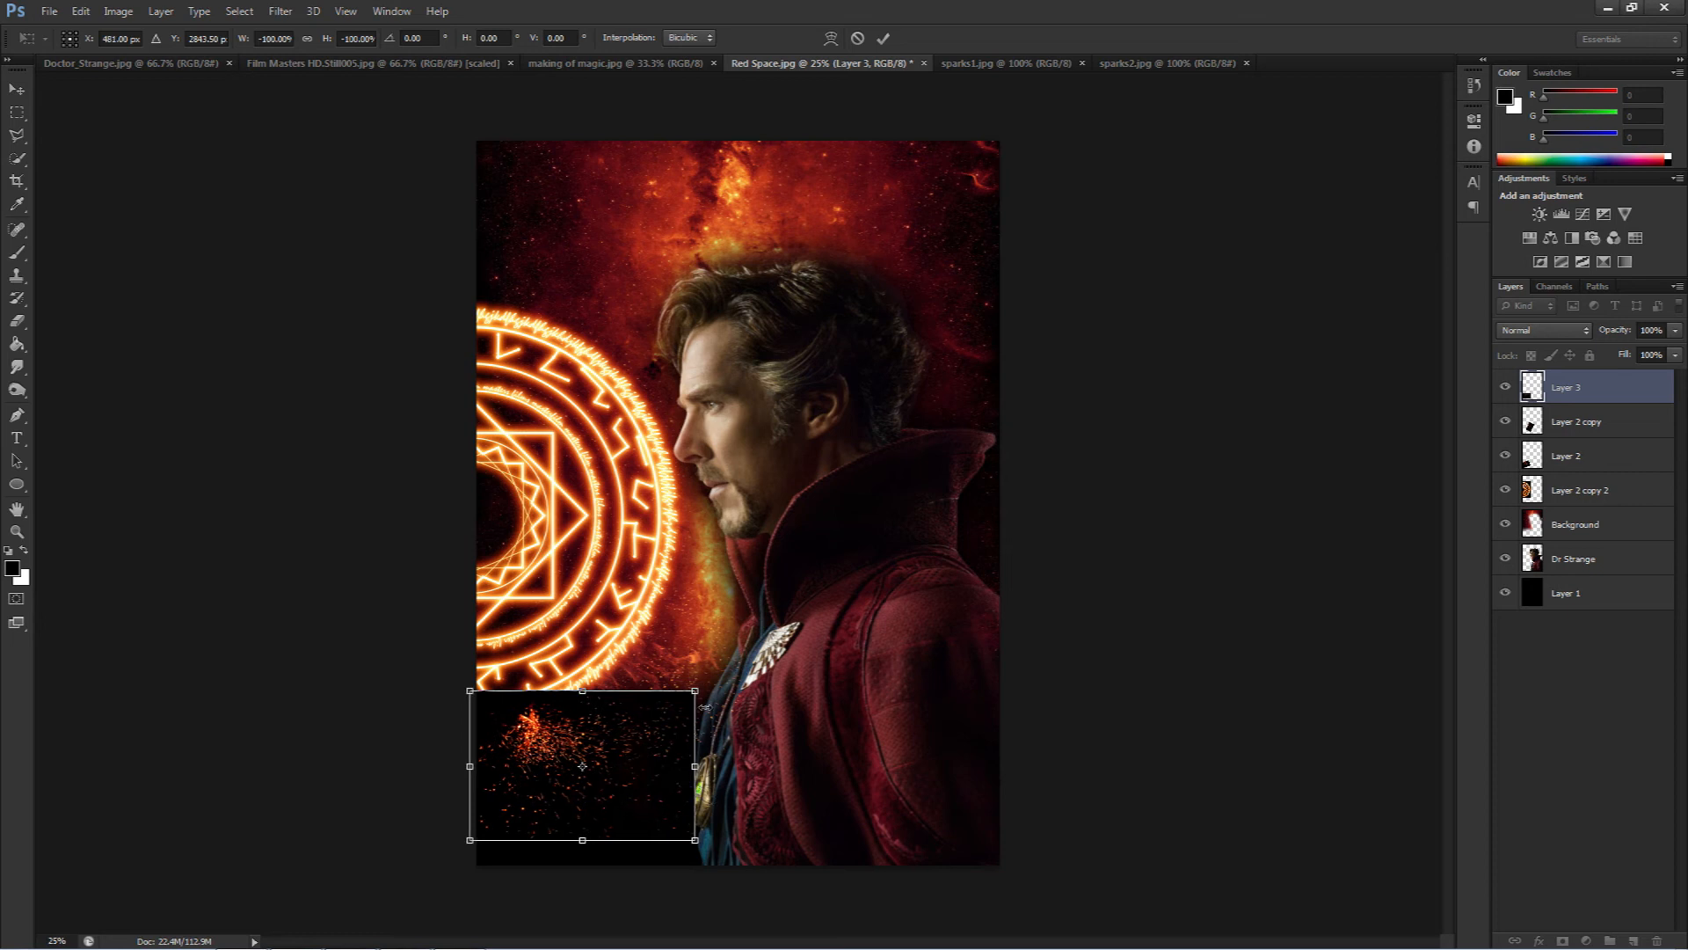
{"action": "left_click_drag", "start_coordinate": [696, 690], "coordinate": [772, 641]}
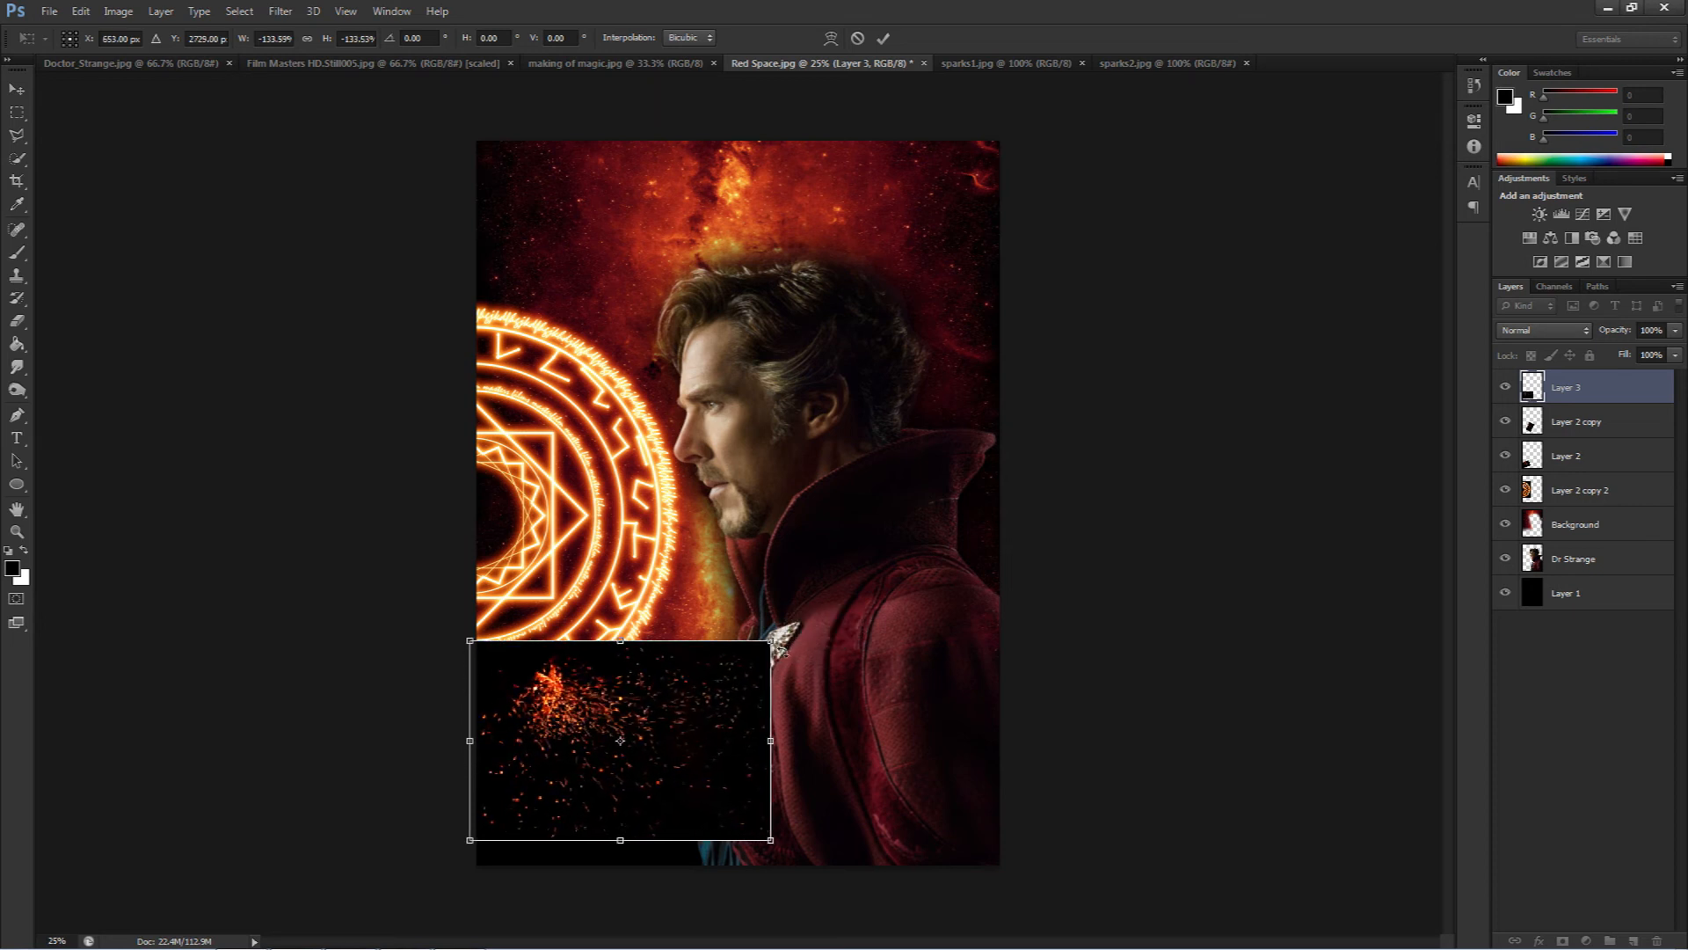
{"action": "key", "text": "Return"}
- Set the new sparks layer's blend mode to Screen and nudge it slightly to the right and down
{"action": "key", "text": "m"}
{"action": "left_click", "coordinate": [1574, 331]}
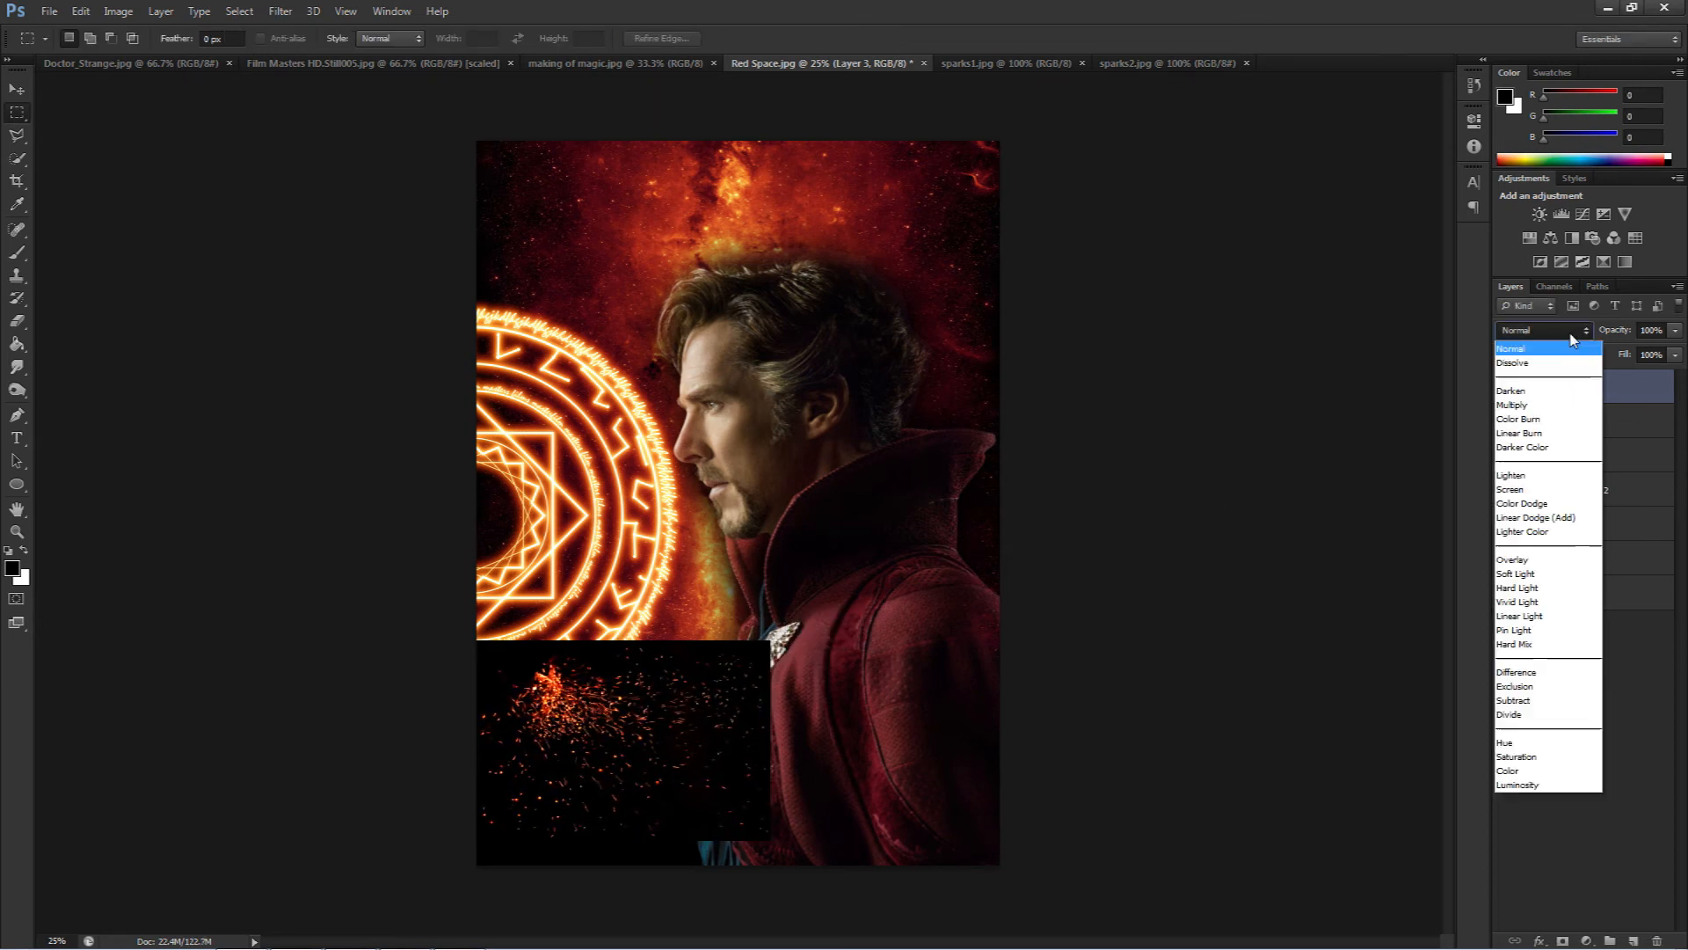
{"action": "left_click", "coordinate": [1526, 491]}
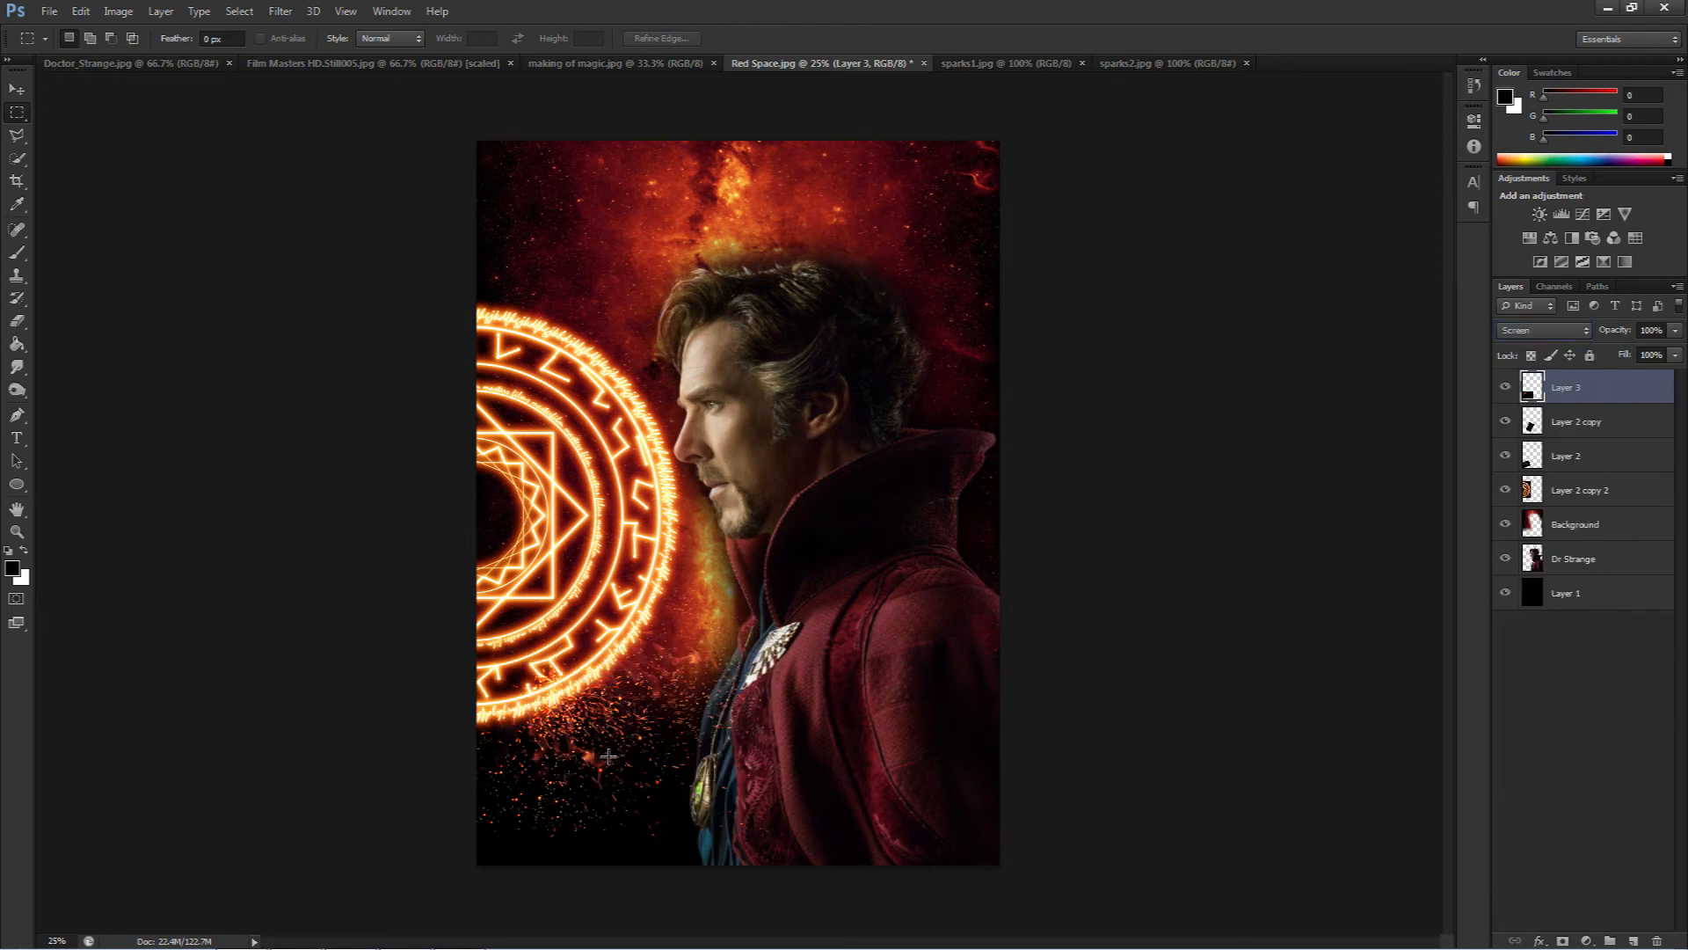
{"action": "key", "text": "v"}
{"action": "mouse_move", "coordinate": [584, 787]}
{"action": "left_mouse_down"}
{"action": "mouse_move", "coordinate": [563, 730]}
{"action": "mouse_move", "coordinate": [554, 796]}
{"action": "mouse_move", "coordinate": [576, 813]}
{"action": "mouse_move", "coordinate": [585, 751]}
{"action": "mouse_move", "coordinate": [606, 792]}
{"action": "left_mouse_up"}
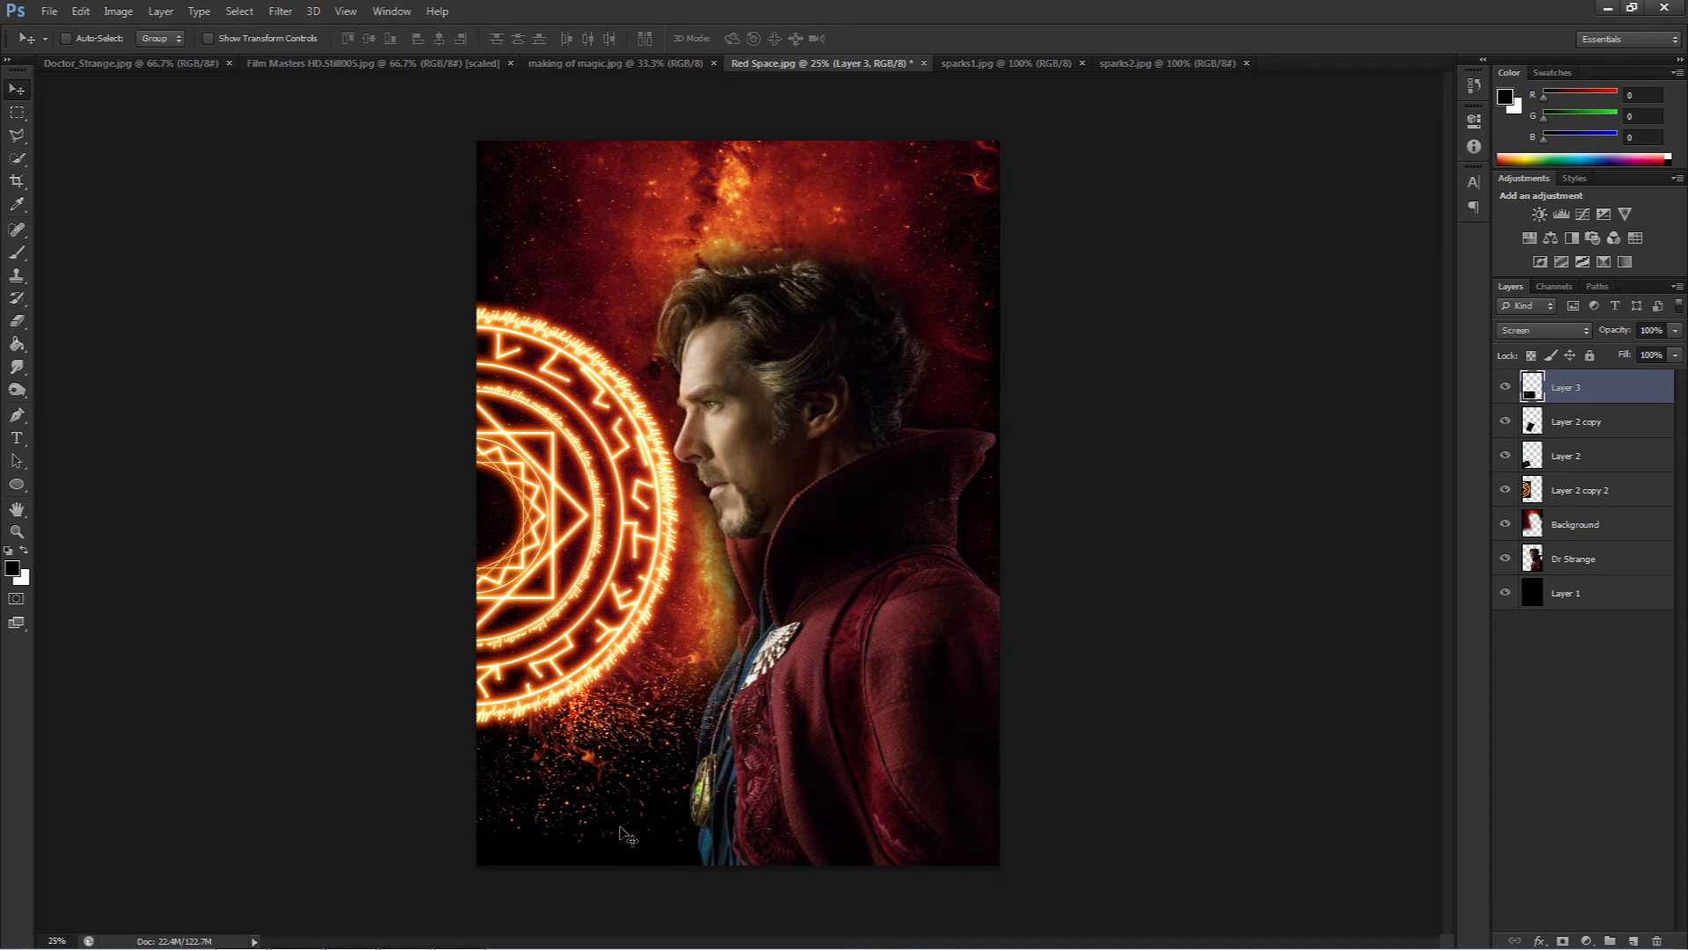
- Duplicate the sparks layer twice, moving one copy further lower left and rotating the other about -54 degrees between the magic circle and the figure
{"action": "key", "text": "ctrl+j"}
{"action": "left_click_drag", "start_coordinate": [648, 802], "coordinate": [538, 837]}
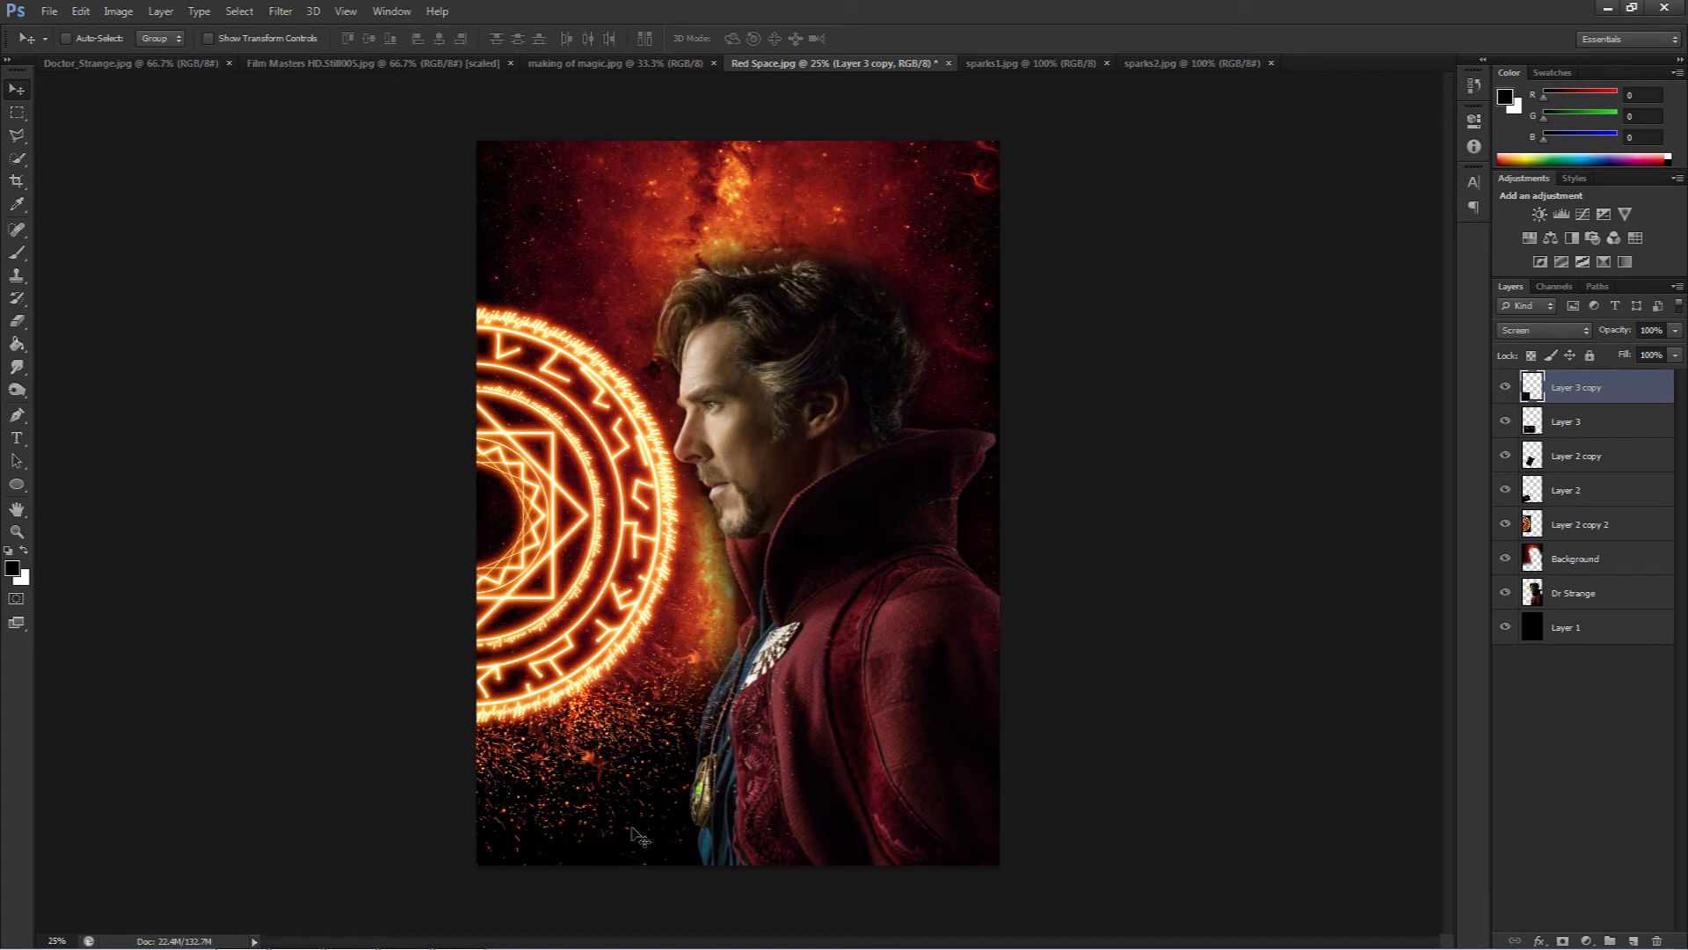
{"action": "key", "text": "ctrl+j"}
{"action": "left_click_drag", "start_coordinate": [639, 836], "coordinate": [826, 682]}
{"action": "key", "text": "ctrl+t"}
{"action": "left_click_drag", "start_coordinate": [895, 497], "coordinate": [723, 432]}
{"action": "left_click_drag", "start_coordinate": [754, 596], "coordinate": [730, 574]}
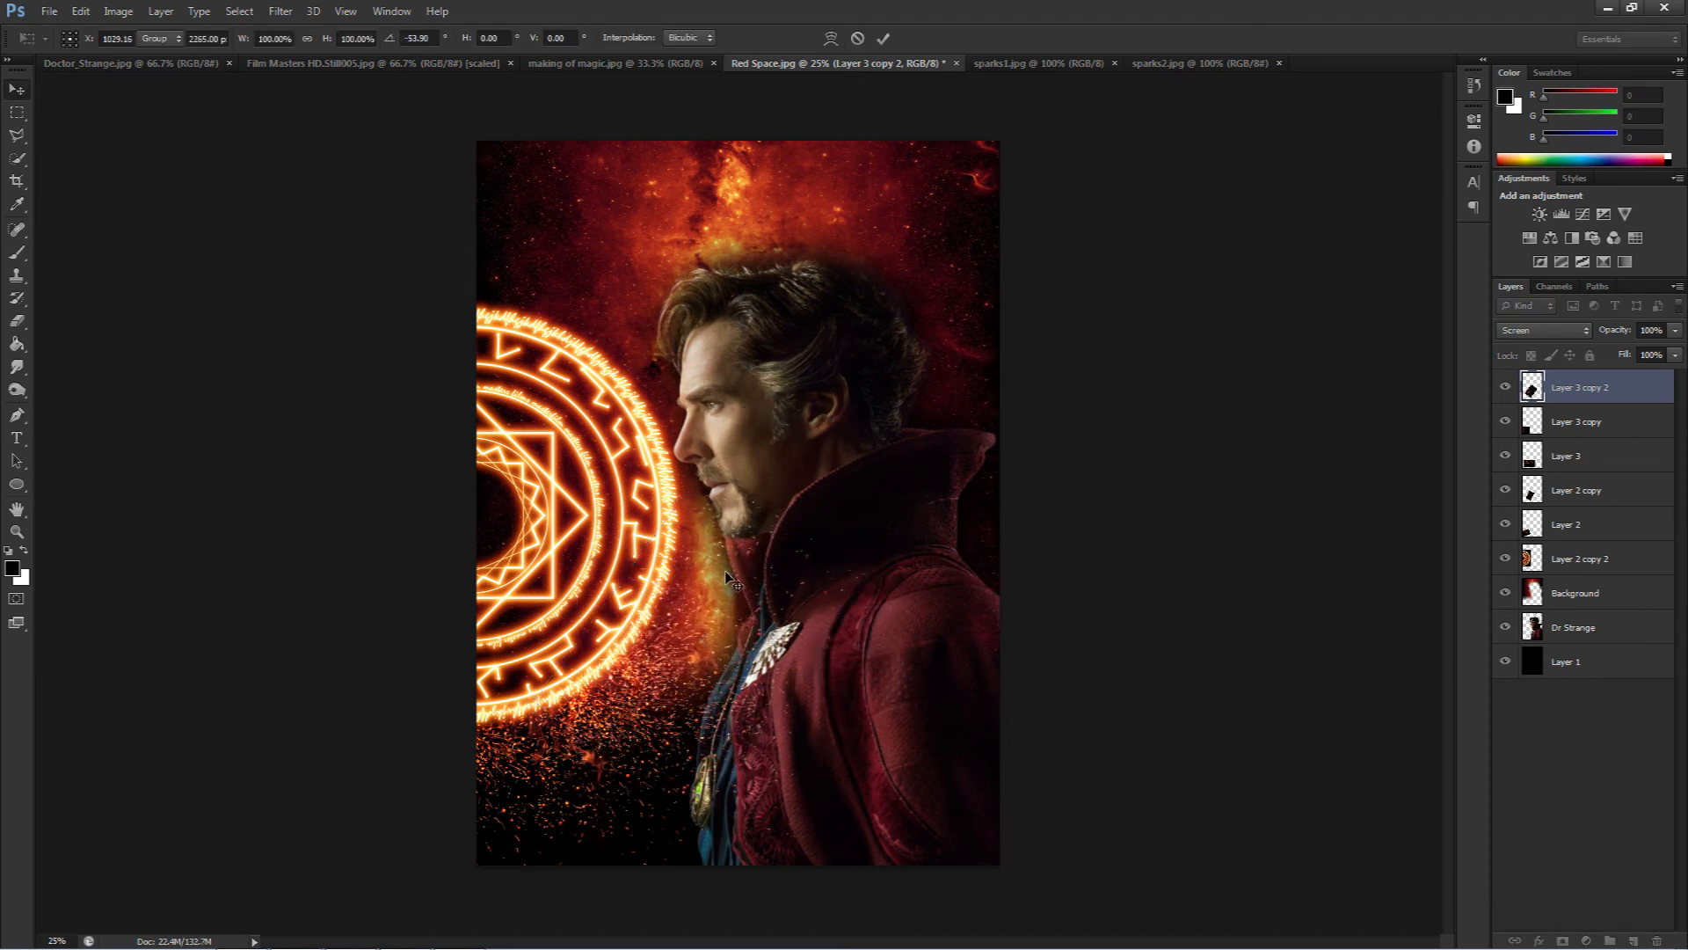
{"action": "key", "text": "Return"}
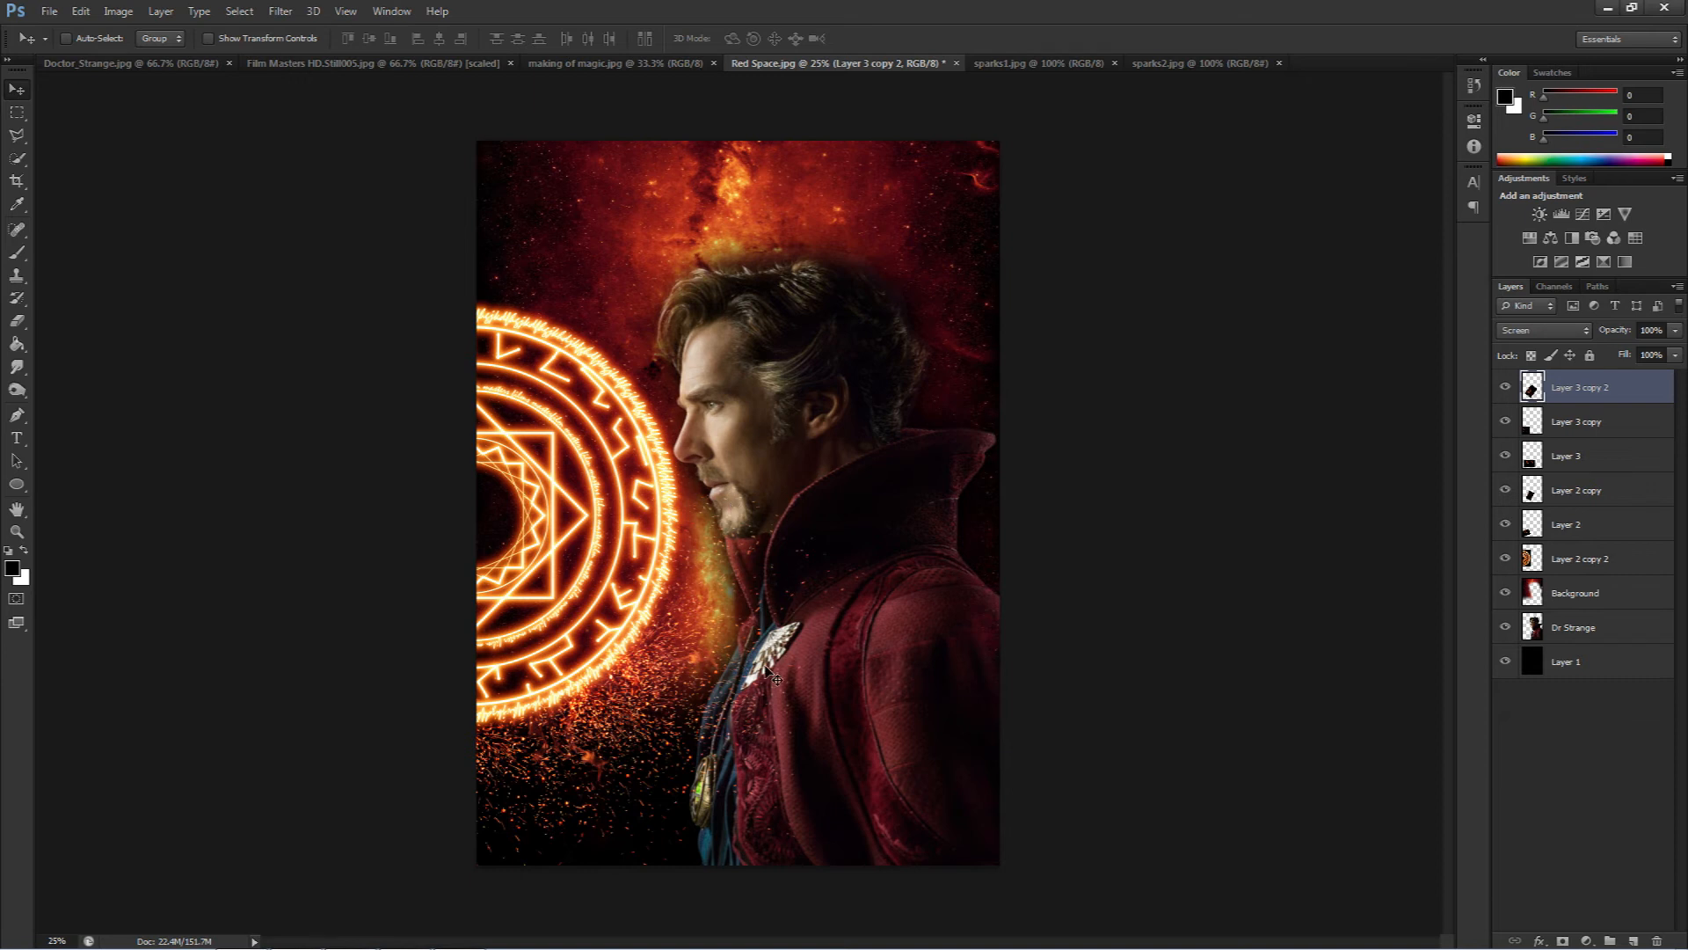
- Erase the rotated copy's sparks over the figure's coat with a soft 300 px Eraser brush at 0% hardness
{"action": "left_click", "coordinate": [16, 322]}
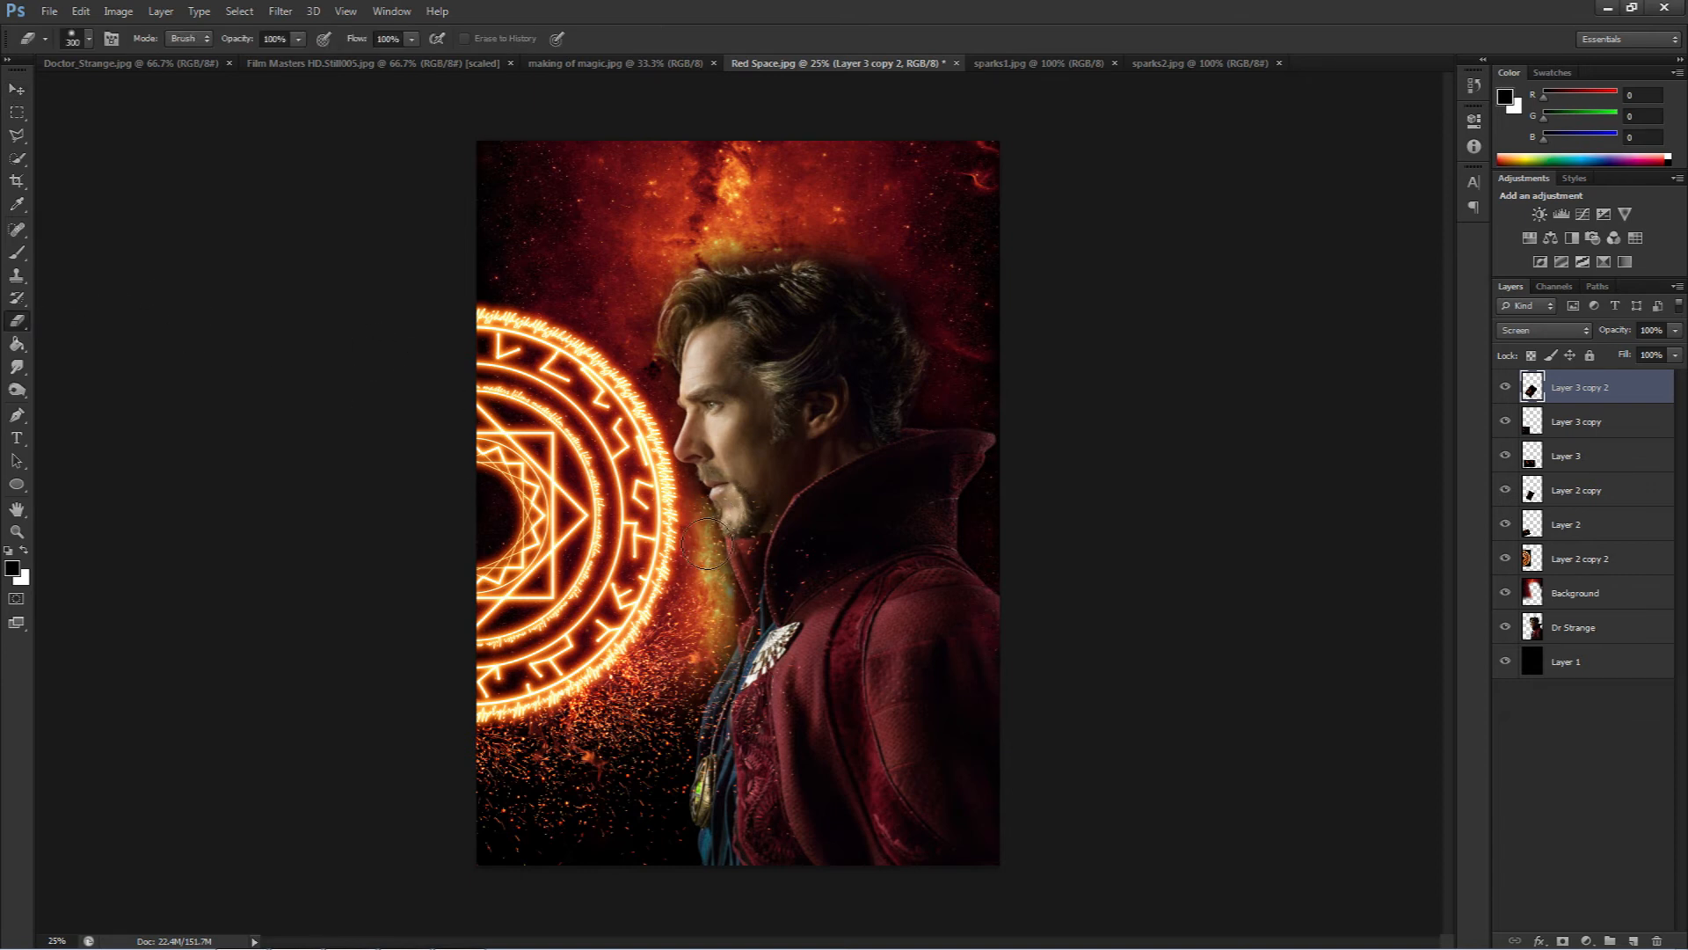
{"action": "right_click", "coordinate": [708, 543]}
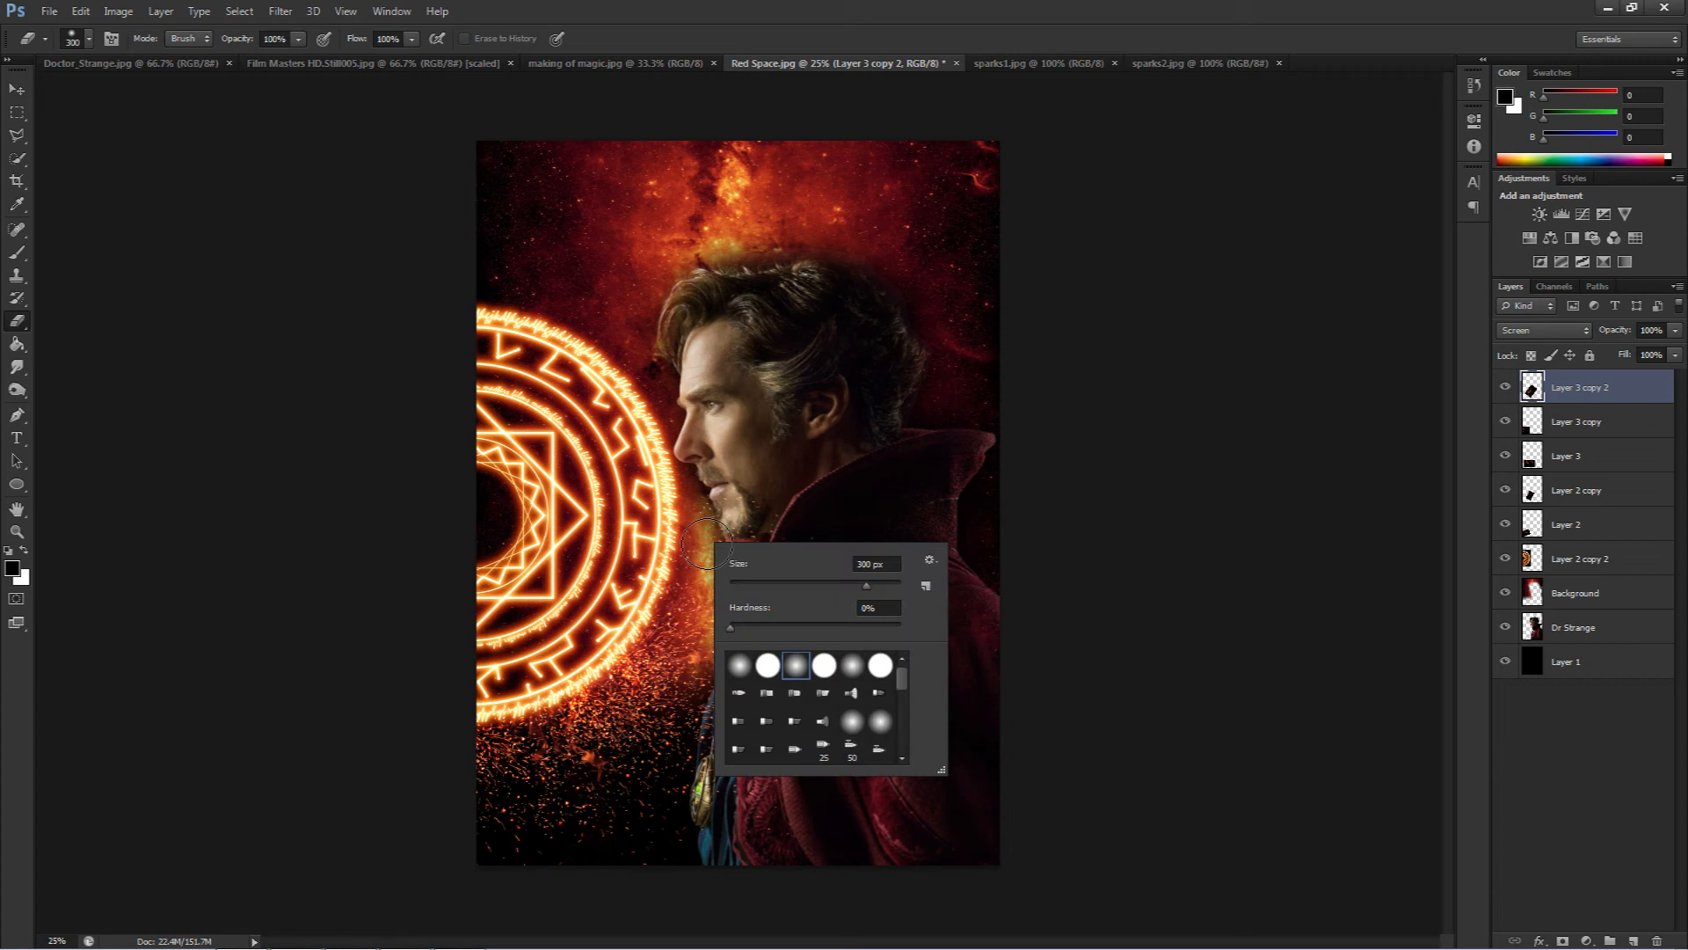
{"action": "double_click", "coordinate": [796, 665]}
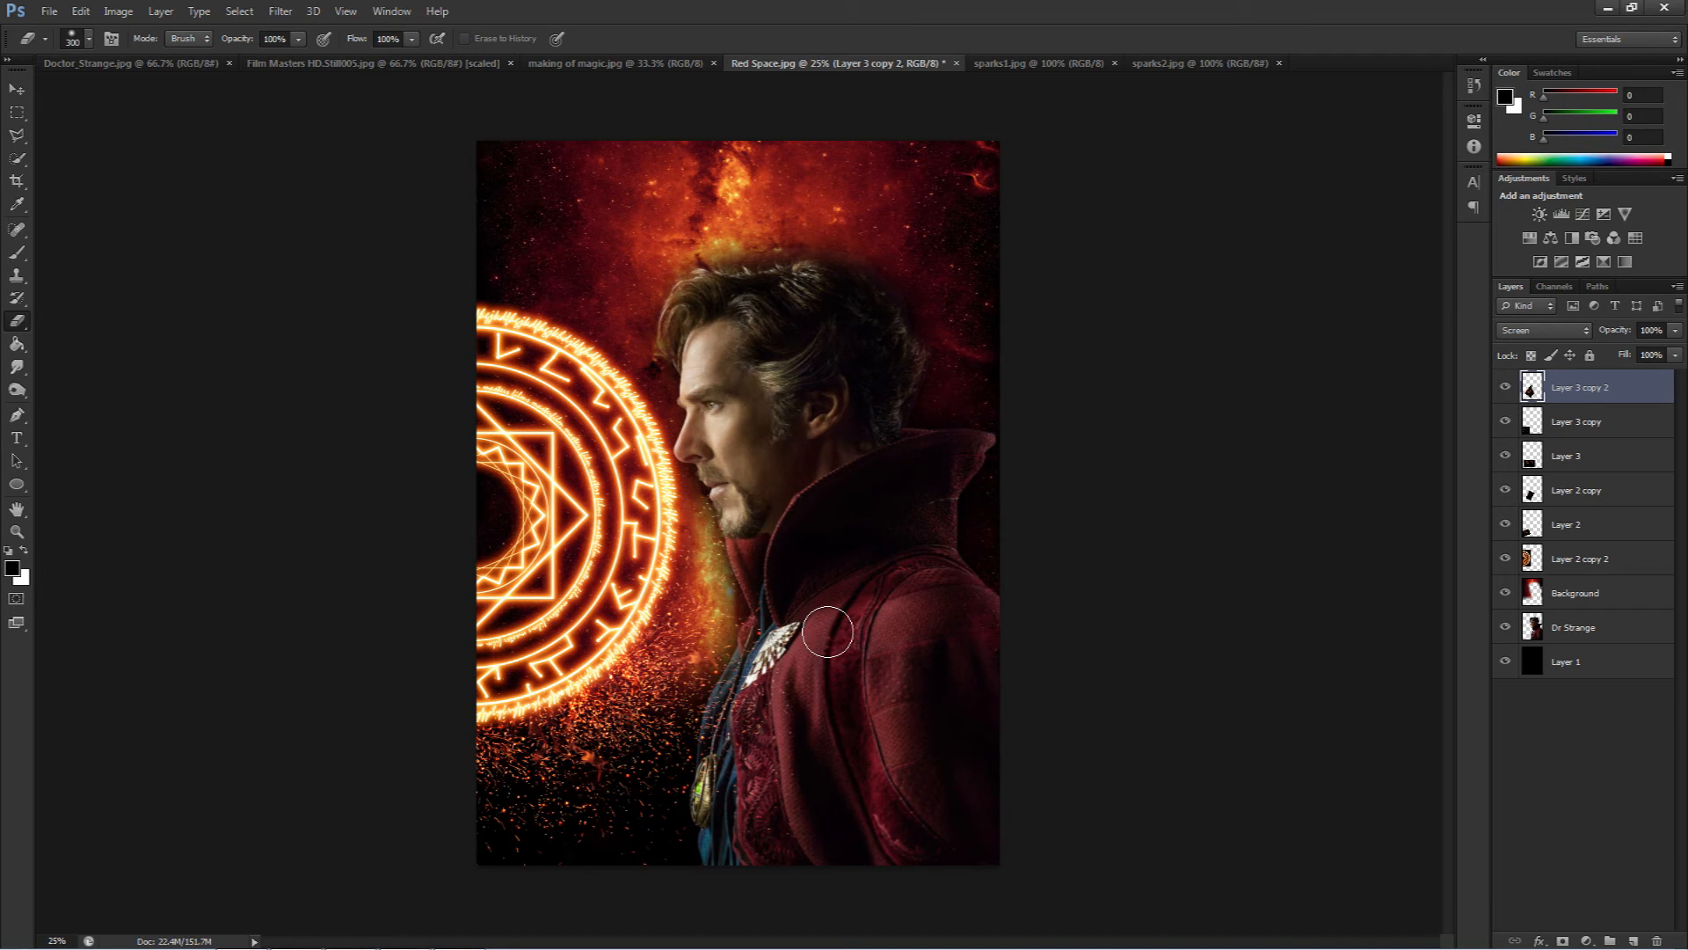
{"action": "key", "text": "v"}
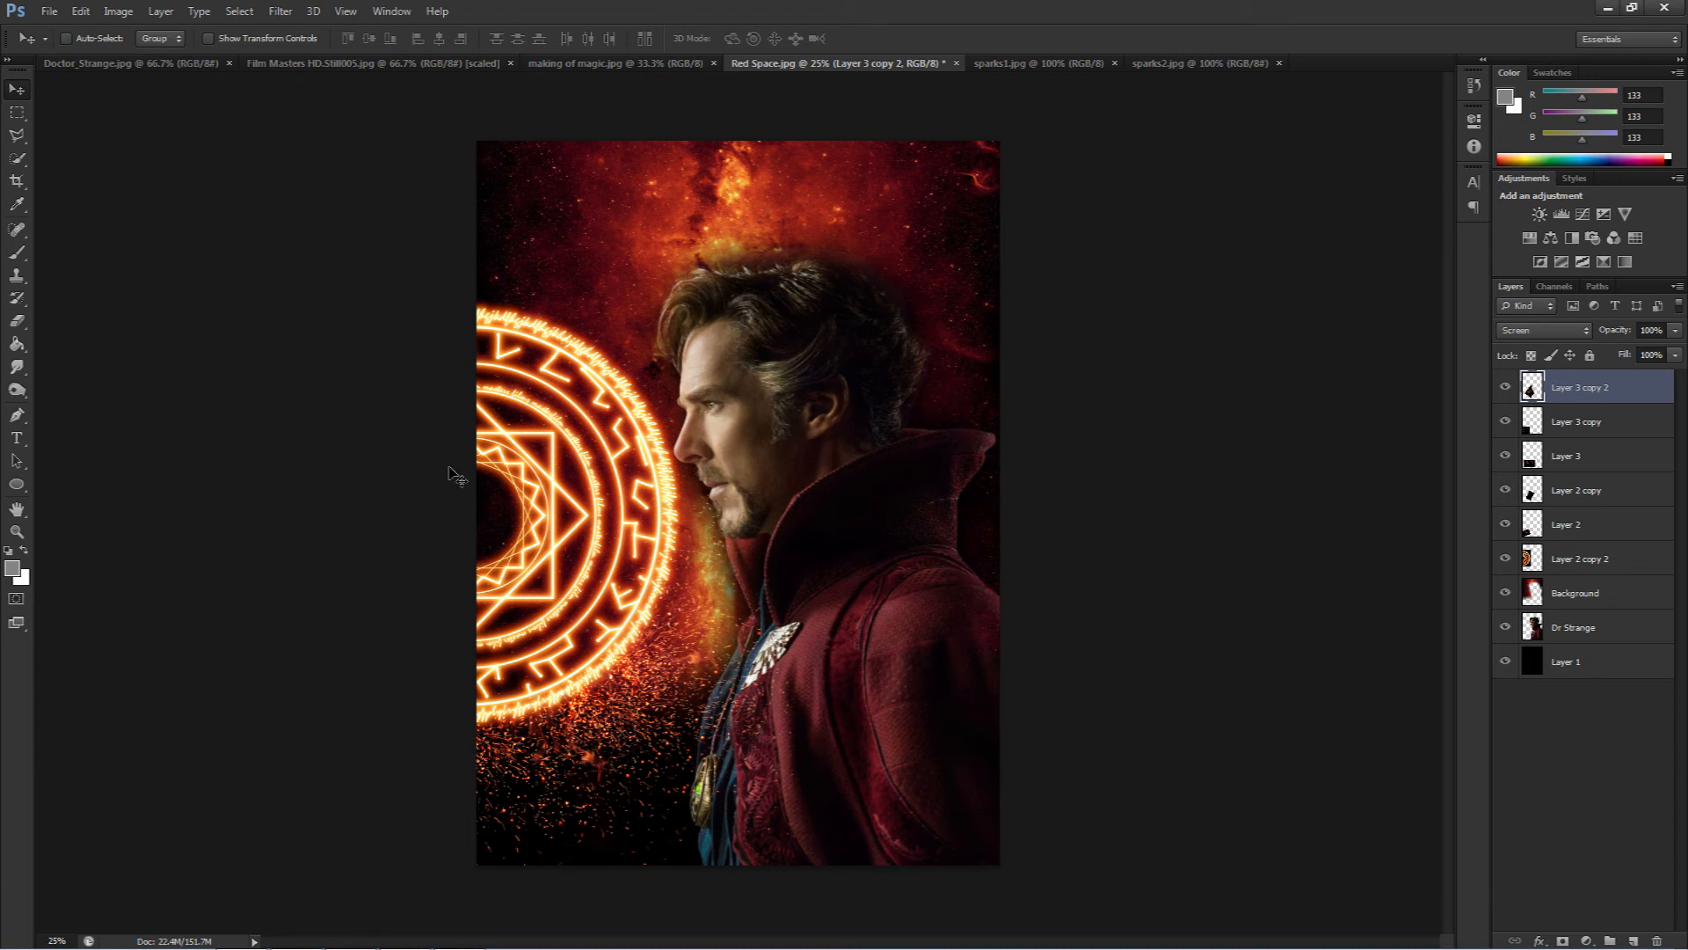
- Add the text DOCTOR STRANGE in the Imperator font and grey #858585, inside a text box across the poster's lower part
{"action": "left_click", "coordinate": [18, 440]}
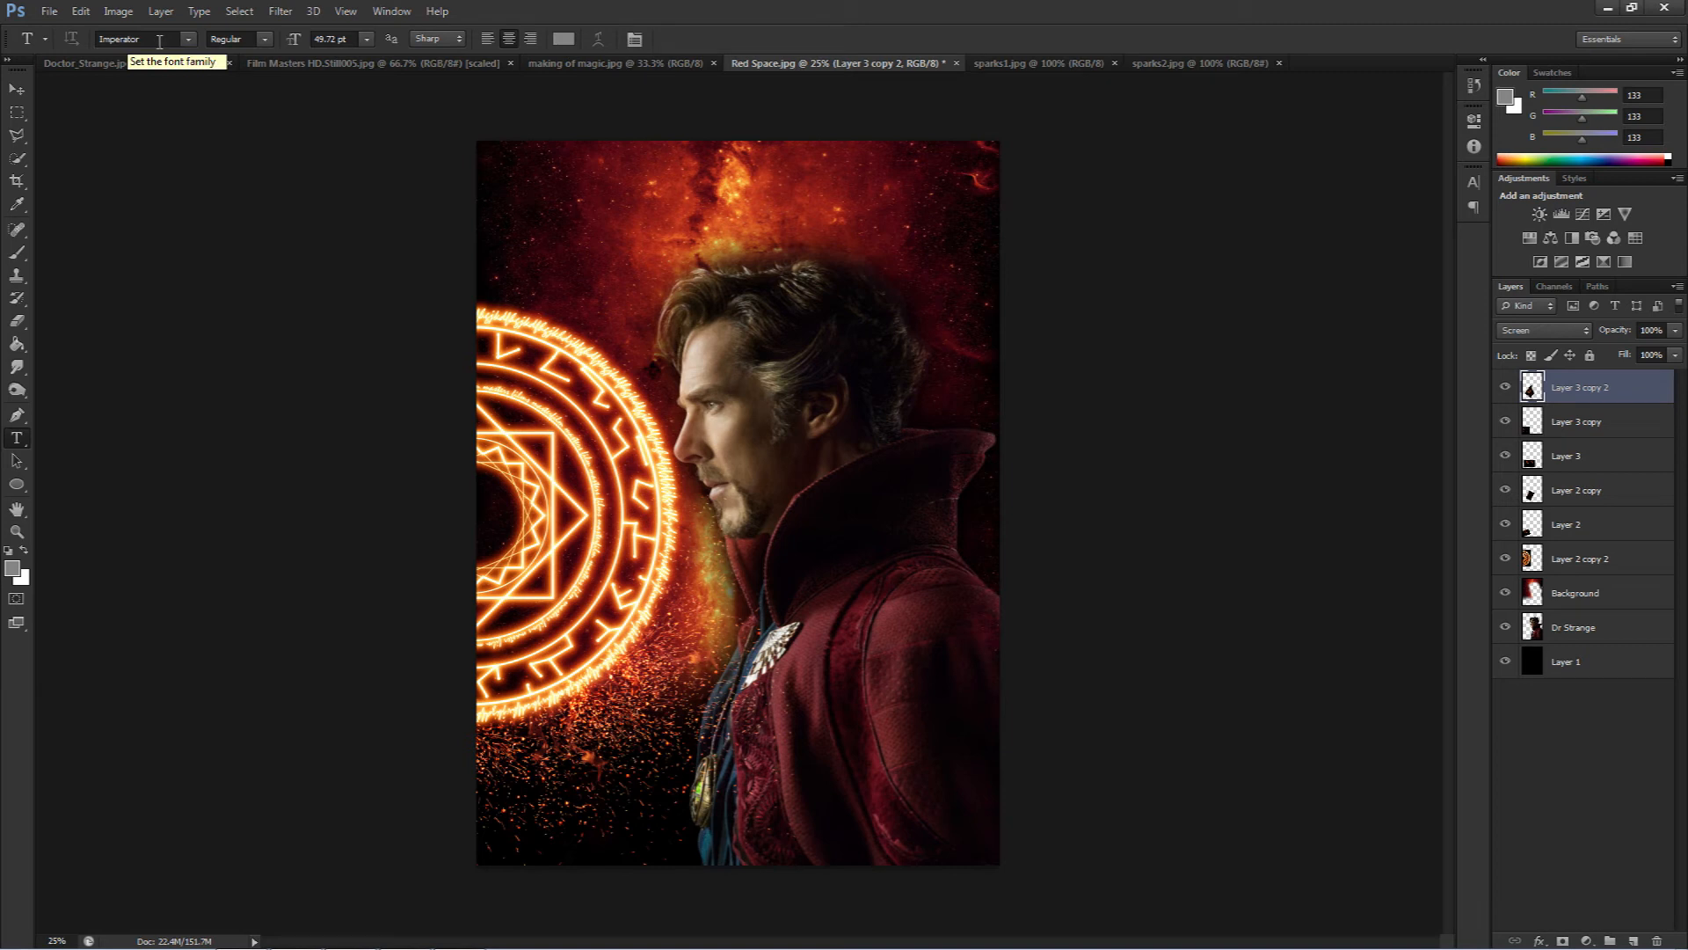
{"action": "left_click", "coordinate": [187, 38]}
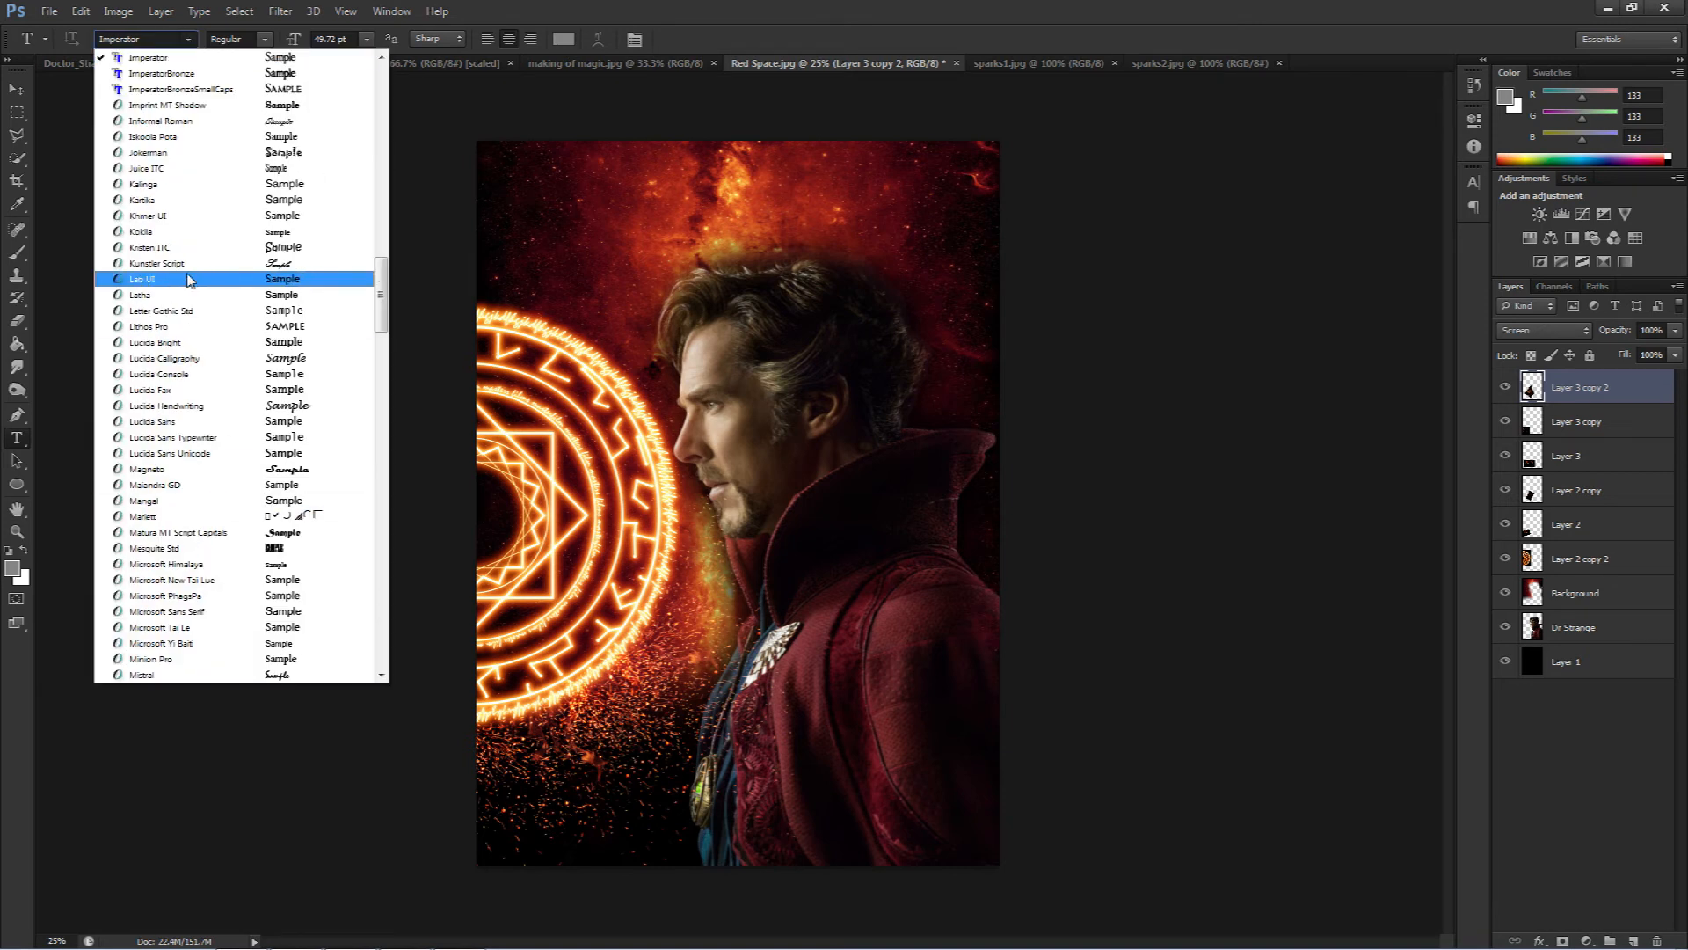
{"action": "left_click", "coordinate": [163, 63]}
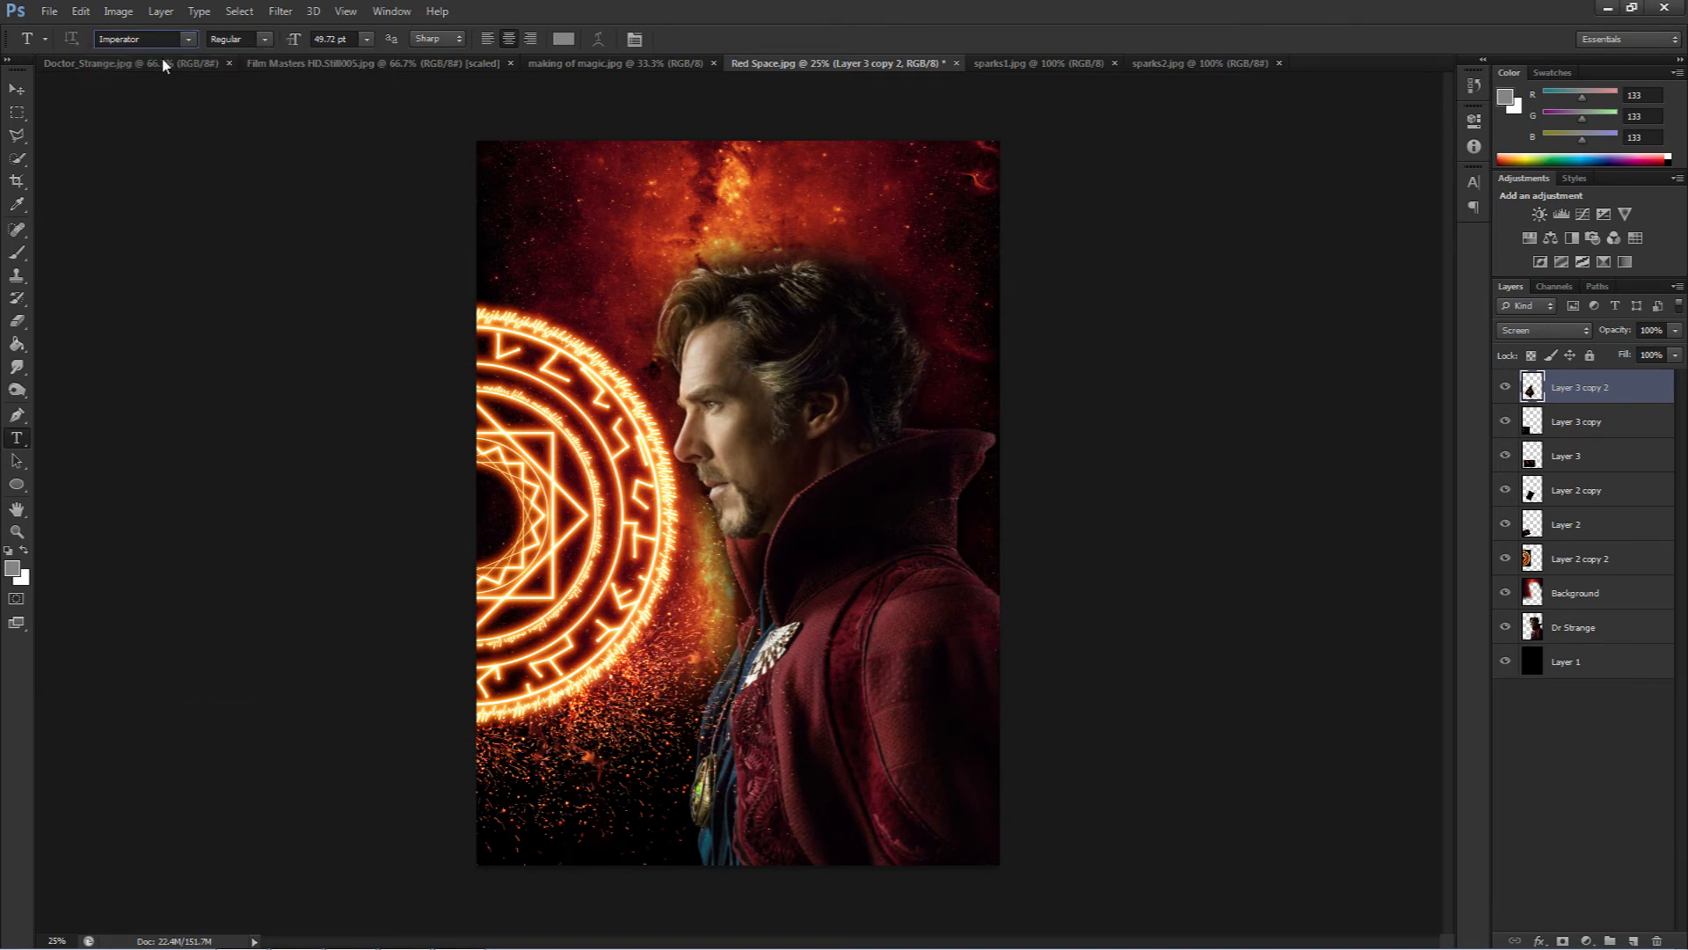
{"action": "left_click_drag", "start_coordinate": [532, 670], "coordinate": [943, 783]}
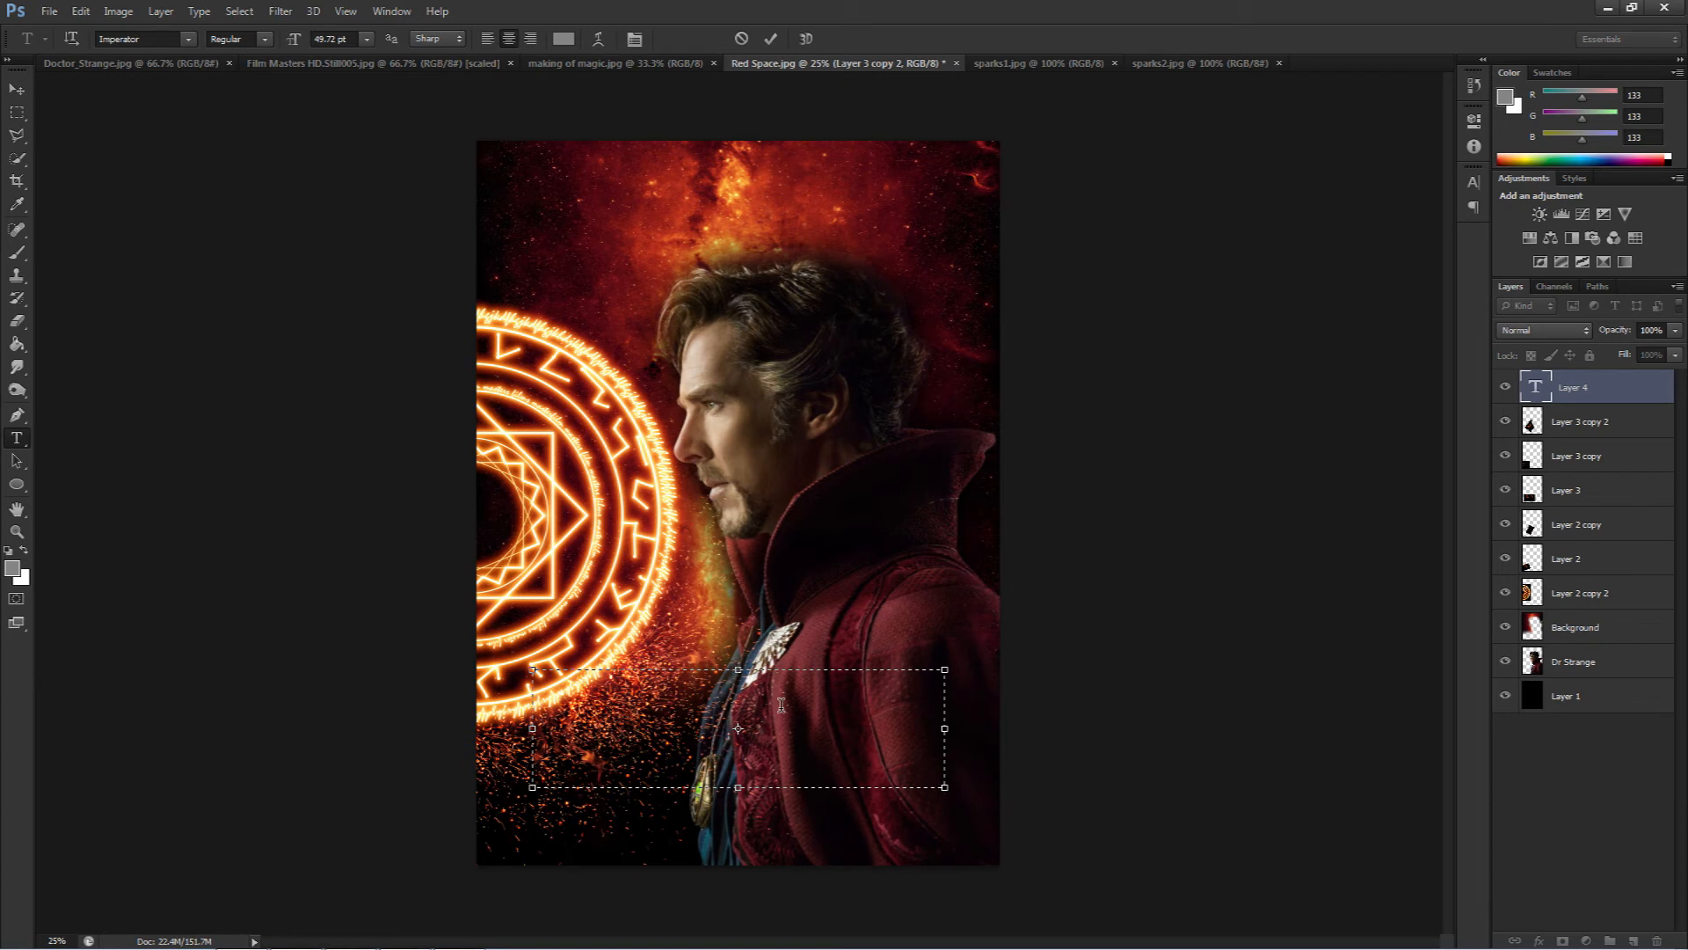
{"action": "type", "text": "DOCTO"}
{"action": "type", "text": "ANGE"}
{"action": "key", "text": "ctrl+a"}
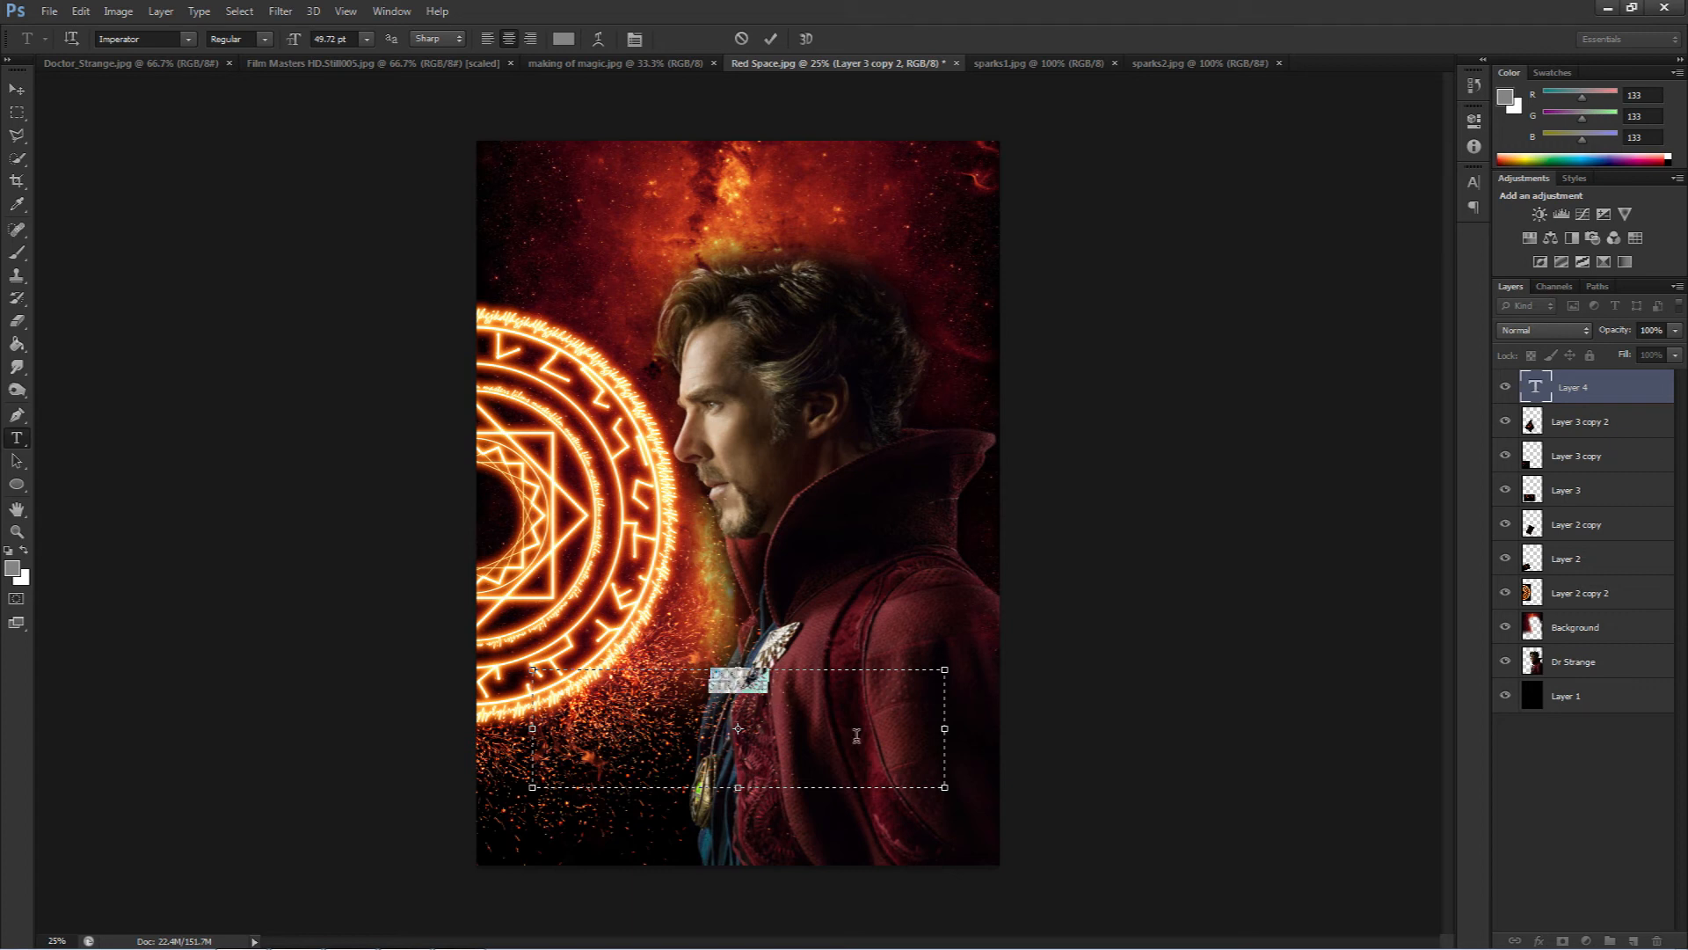
{"action": "left_click", "coordinate": [13, 572]}
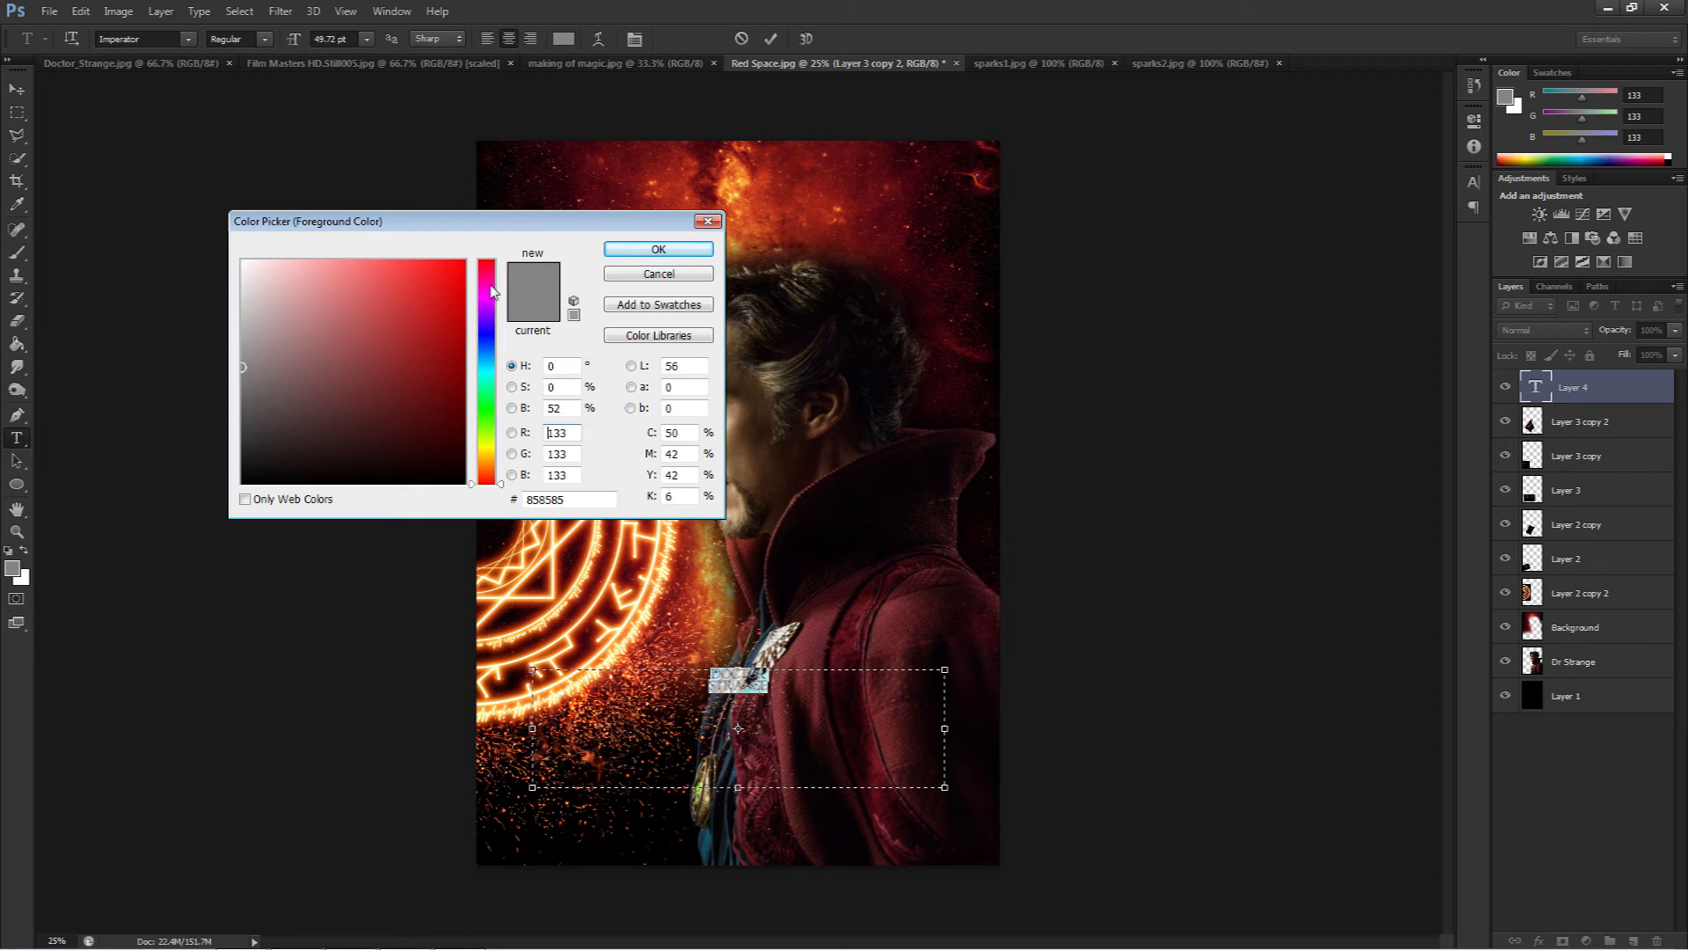
{"action": "left_click", "coordinate": [658, 248]}
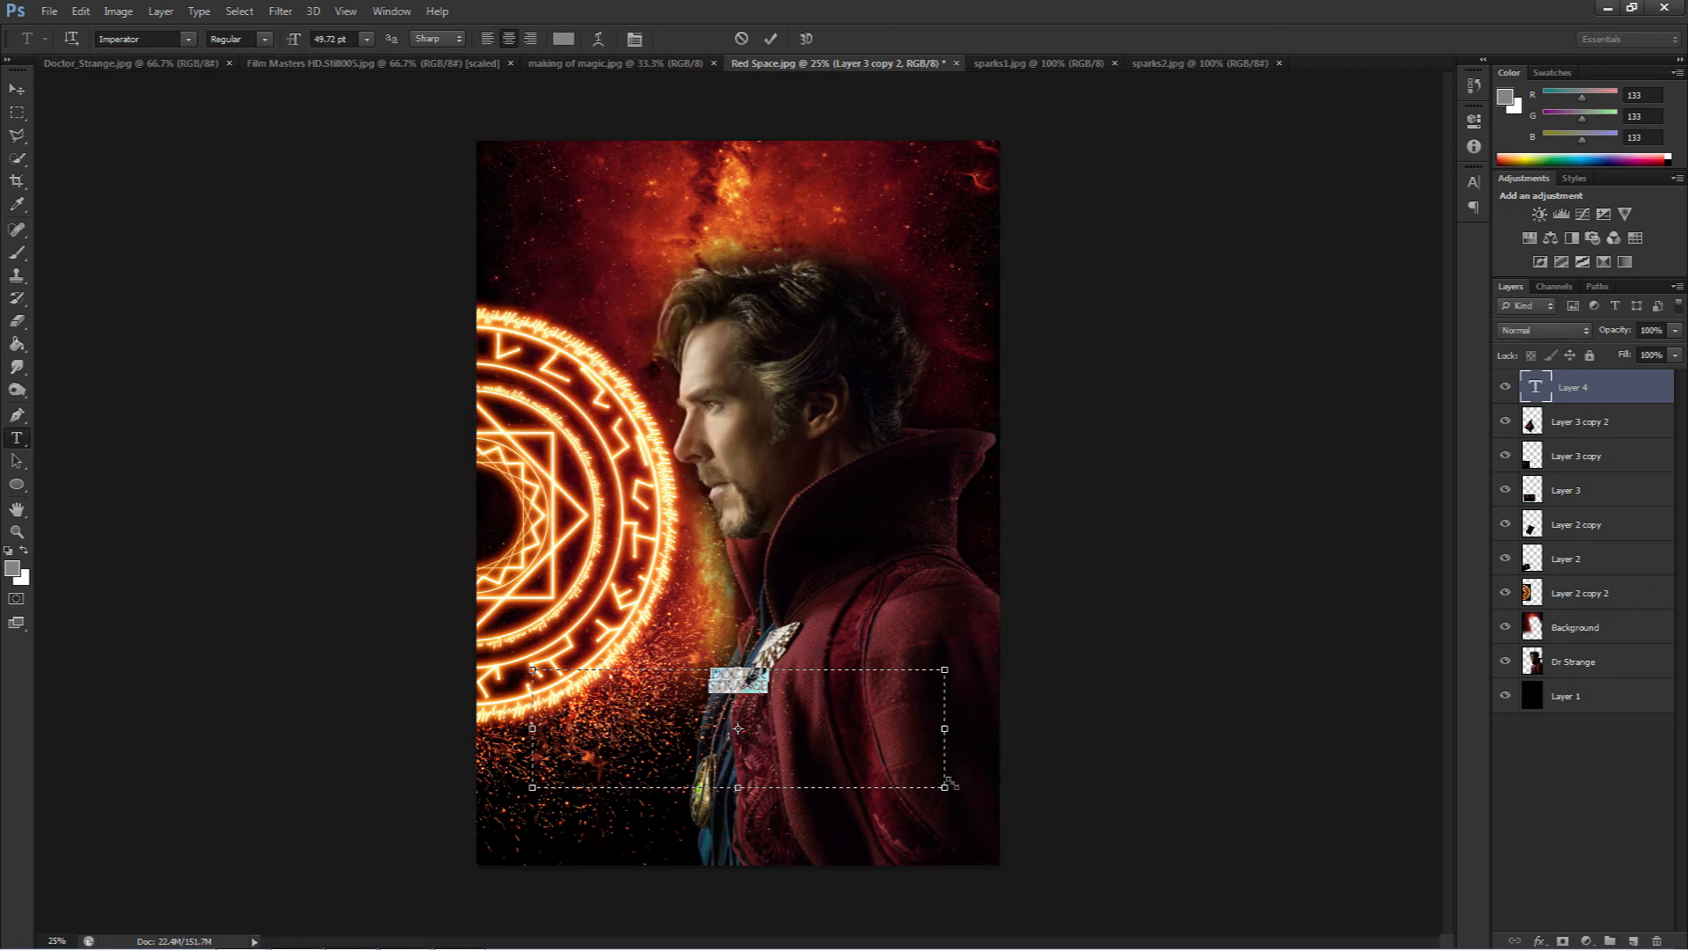
- Shrink the text box to fit closely around the title and move the title down over the figure's pendant
{"action": "left_click_drag", "start_coordinate": [945, 787], "coordinate": [635, 699]}
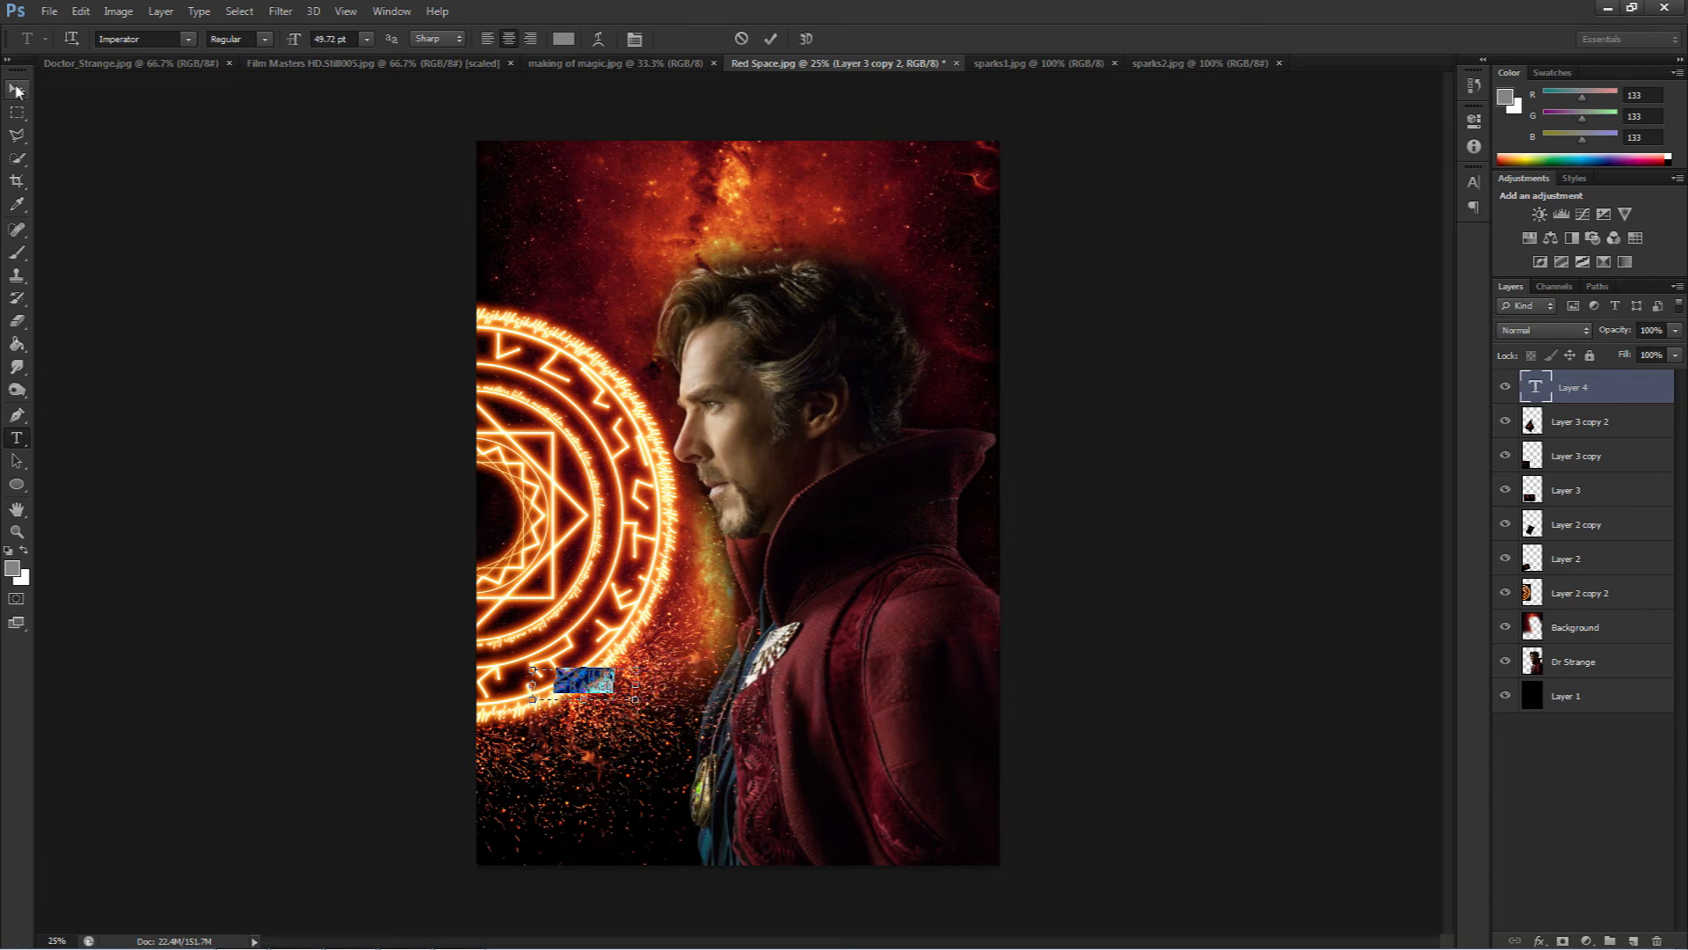
{"action": "left_click", "coordinate": [16, 91]}
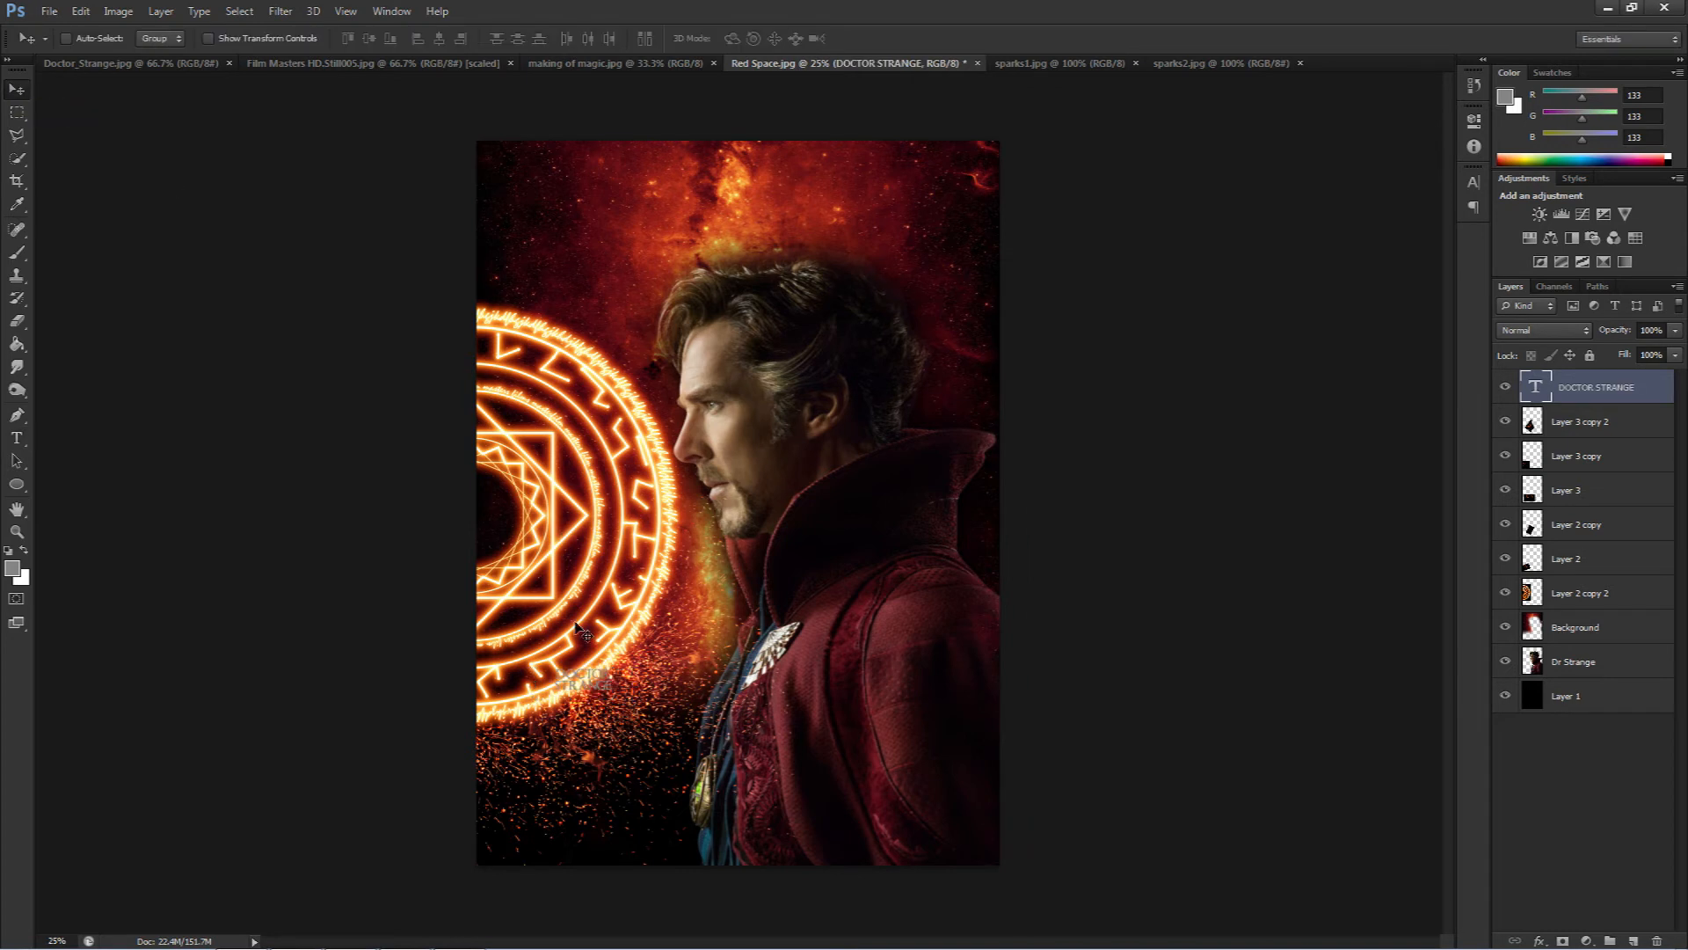
{"action": "left_click_drag", "start_coordinate": [589, 682], "coordinate": [746, 785]}
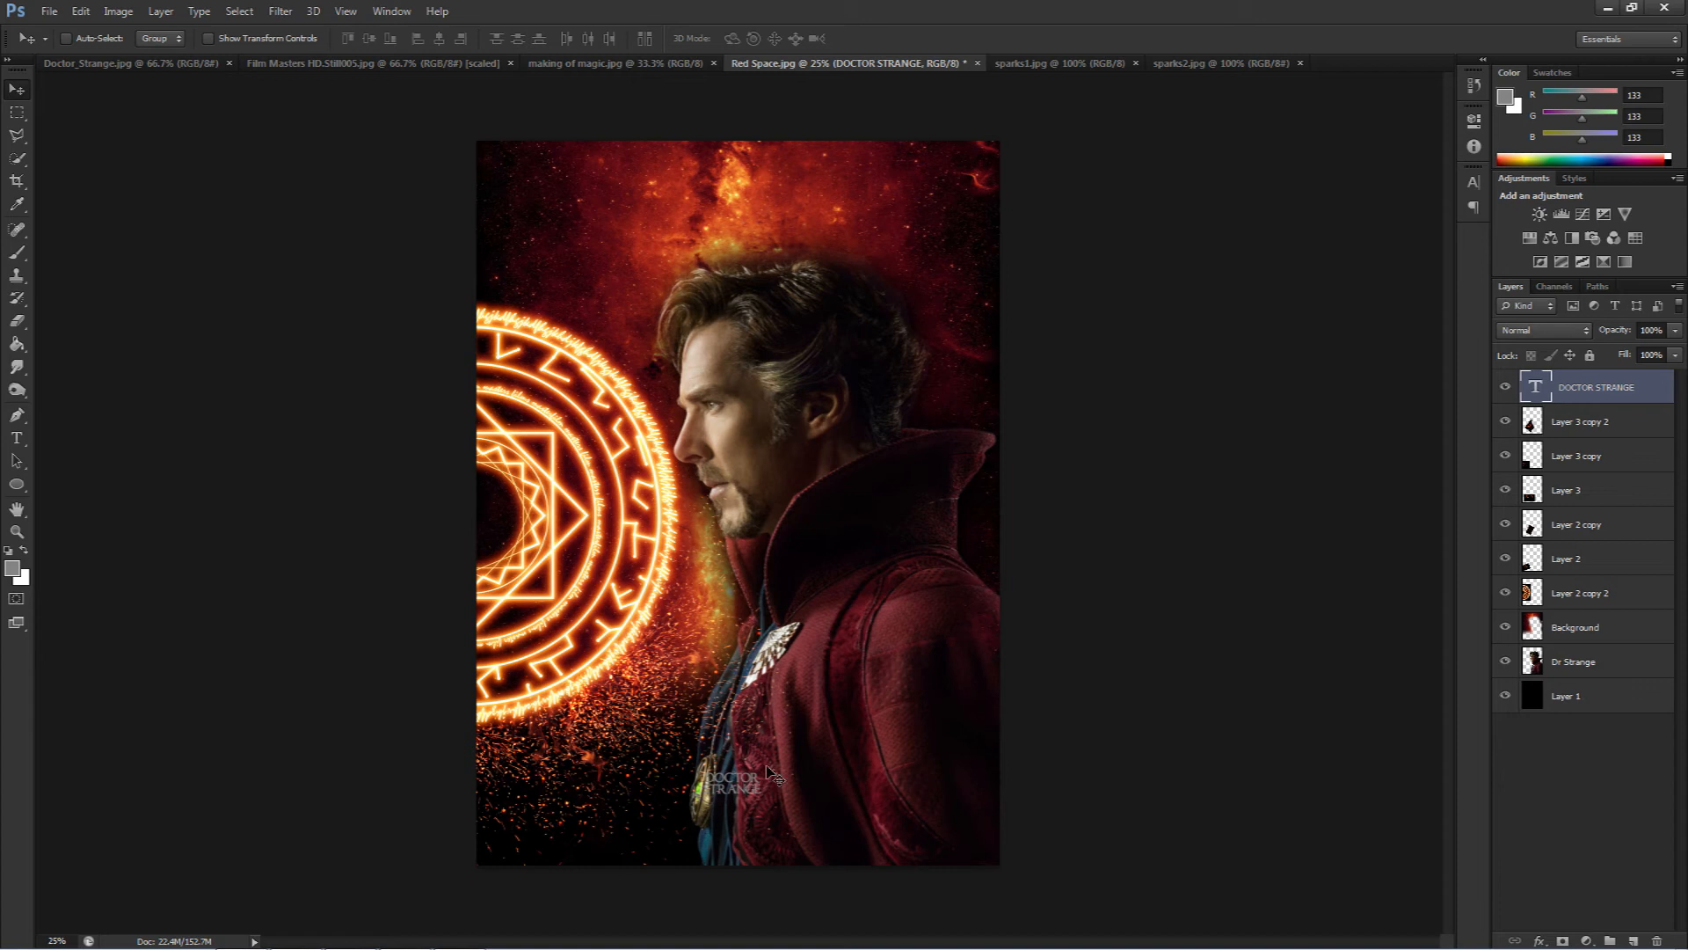
- Scale the DOCTOR STRANGE title up to about 609% and position it across the bottom of the poster
{"action": "key", "text": "ctrl+t"}
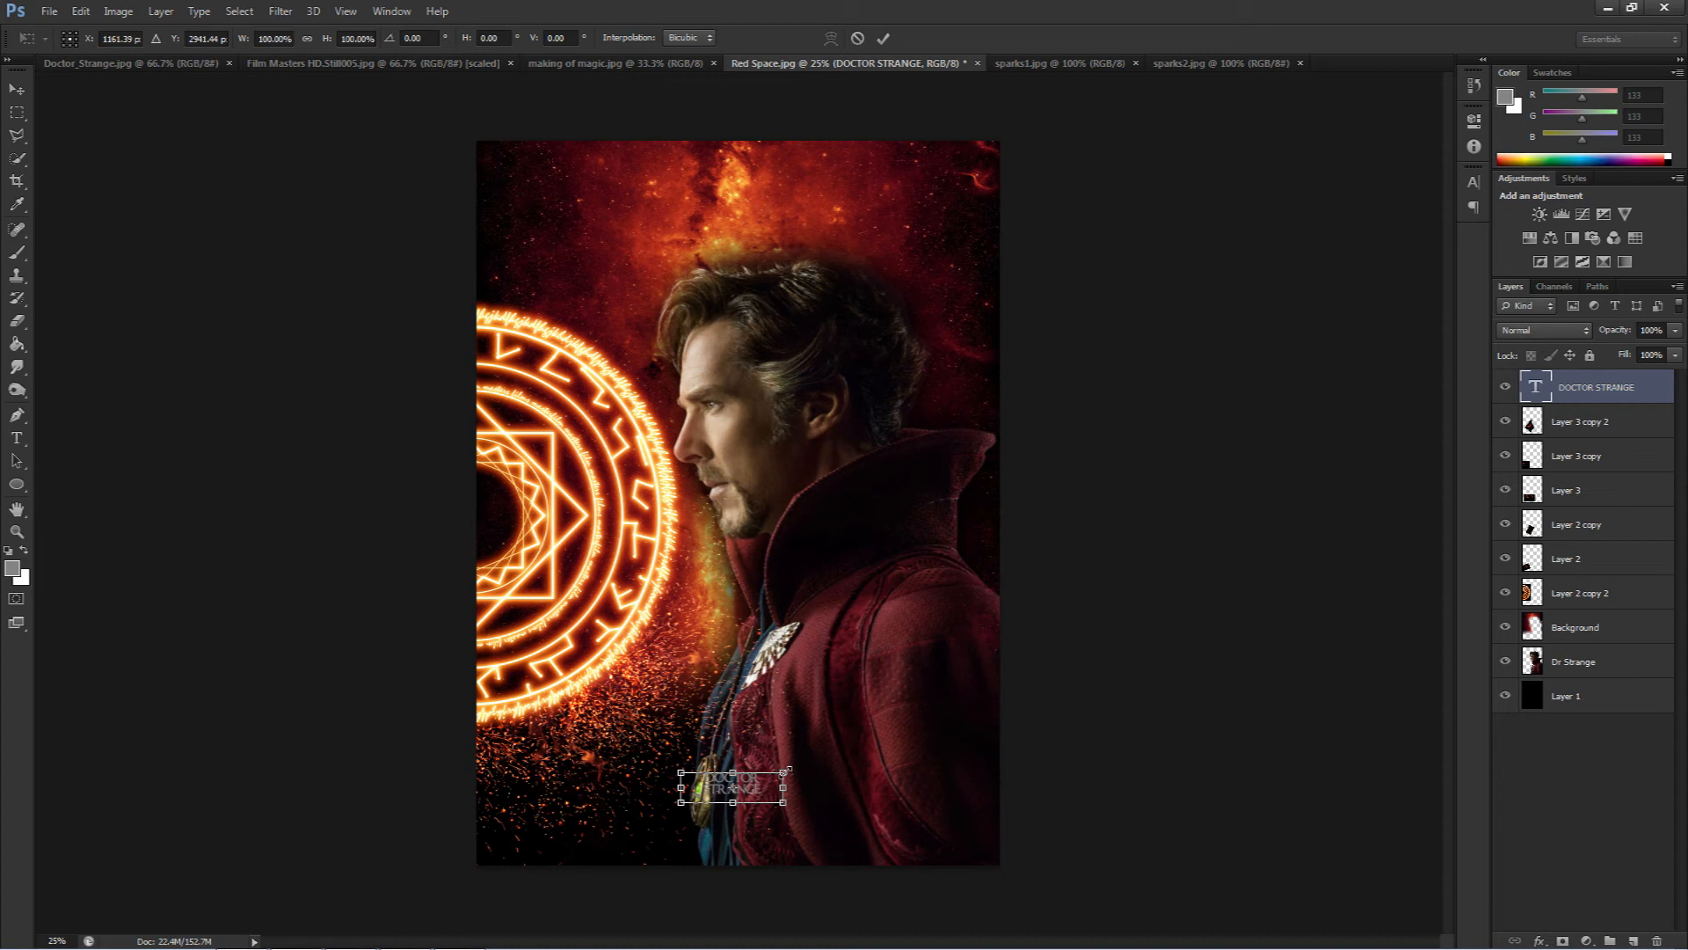
{"action": "left_click_drag", "start_coordinate": [784, 771], "coordinate": [1198, 563]}
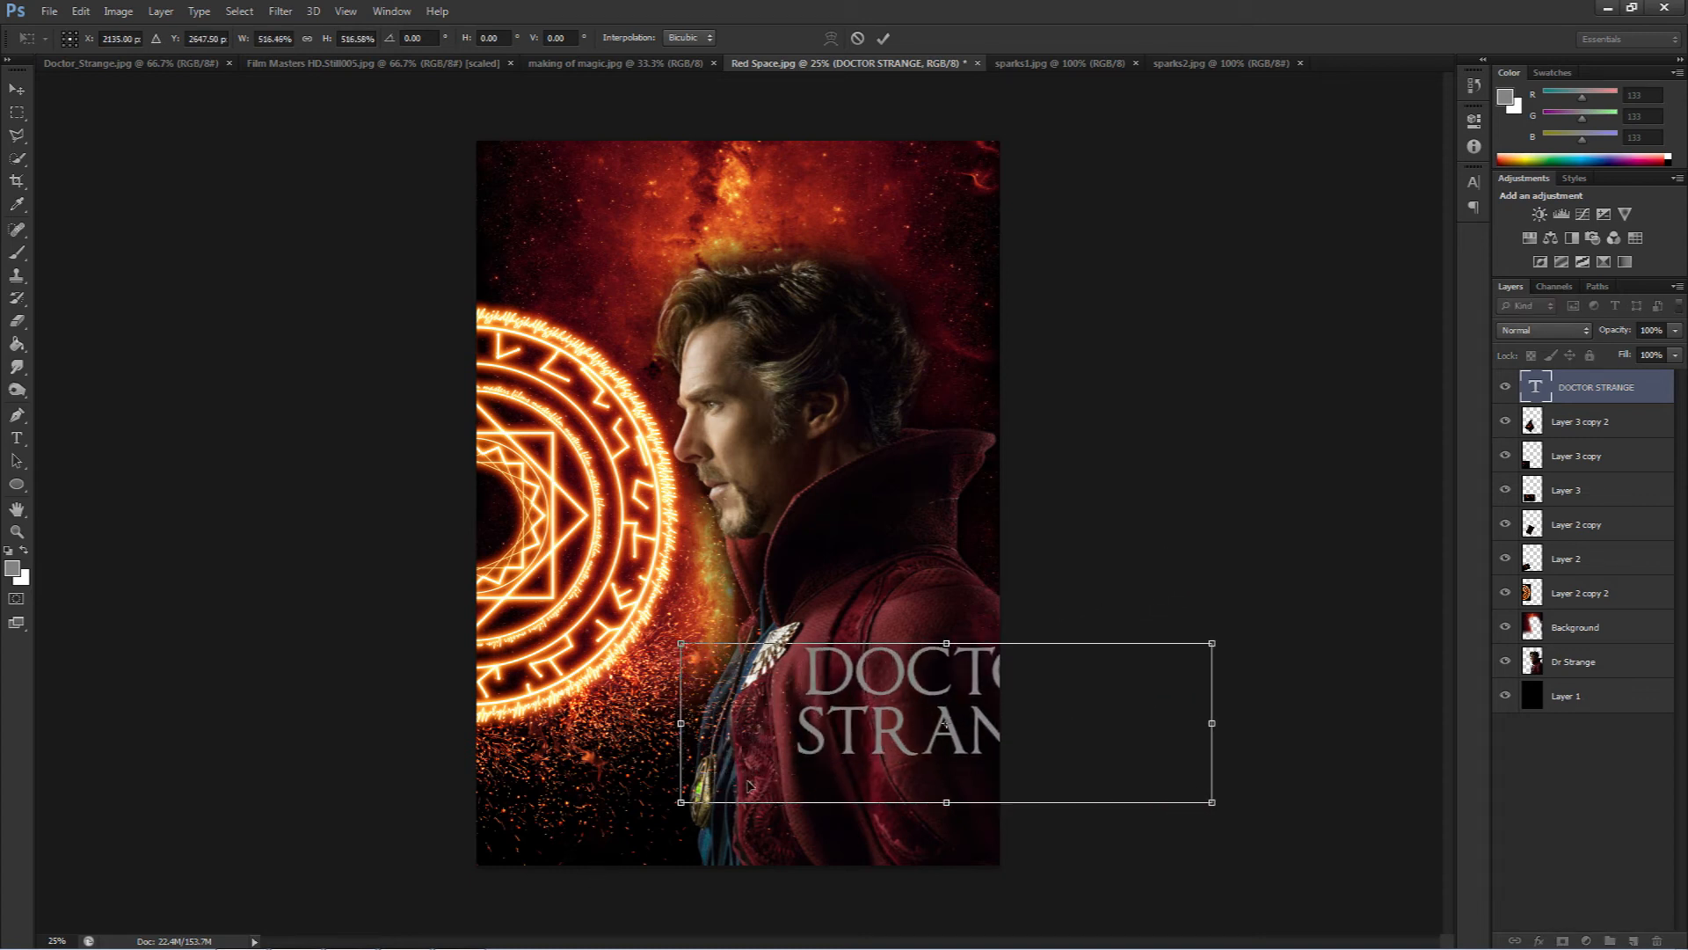
{"action": "left_click_drag", "start_coordinate": [684, 804], "coordinate": [587, 831]}
{"action": "left_click_drag", "start_coordinate": [815, 723], "coordinate": [669, 781]}
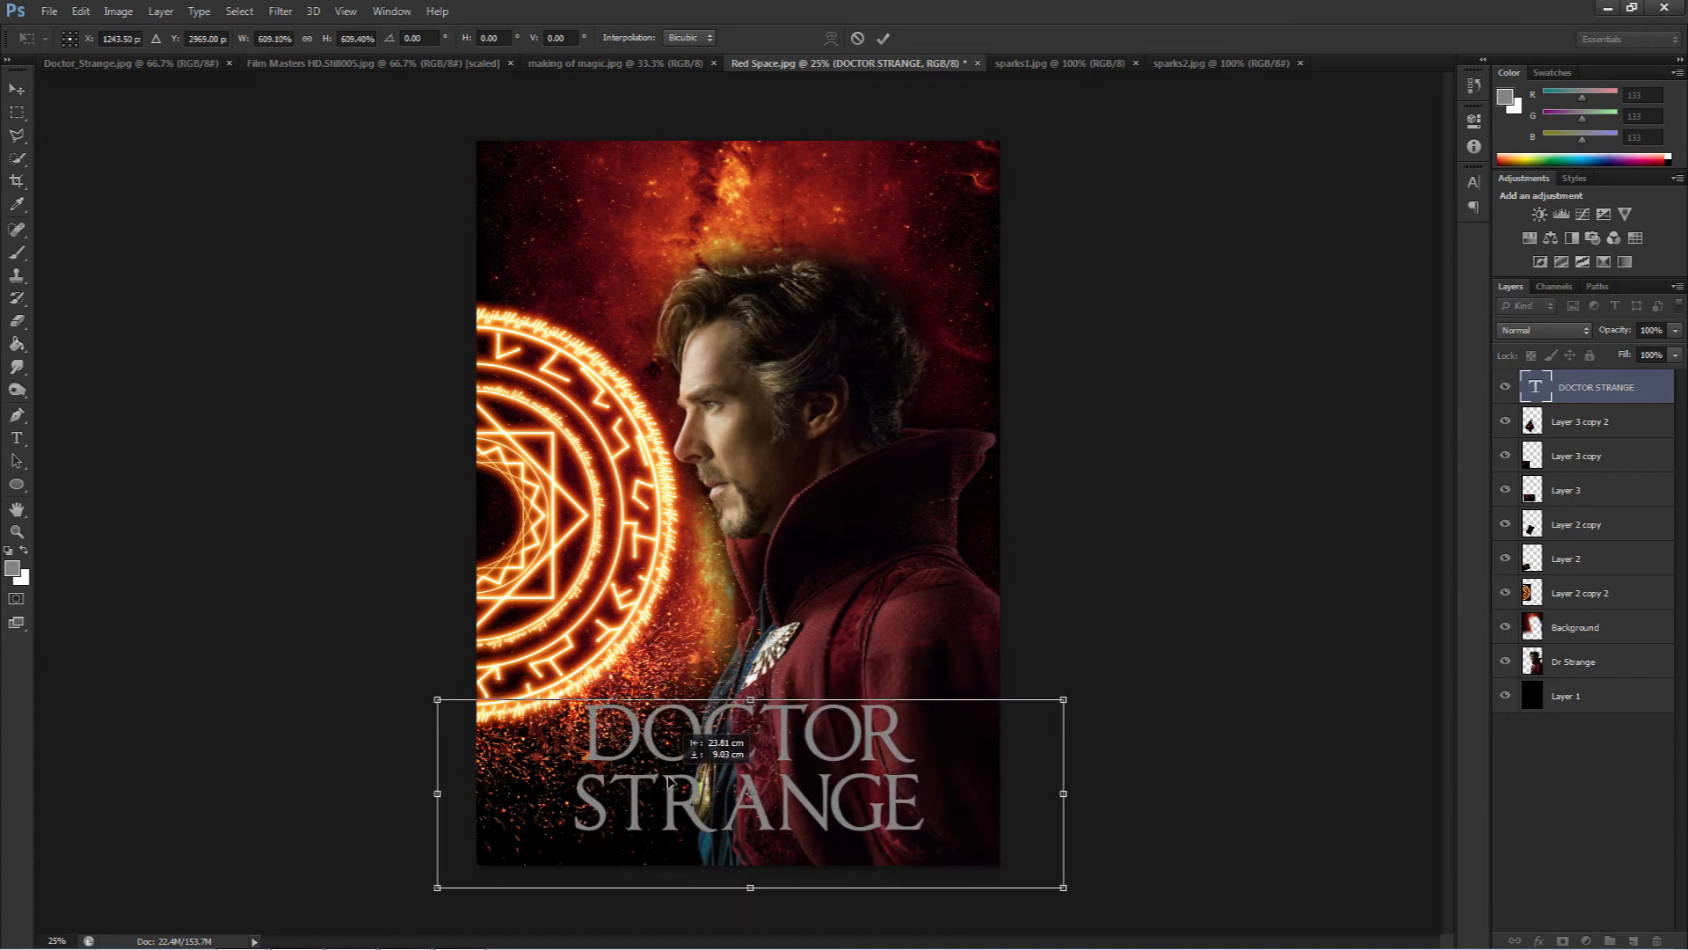
{"action": "key", "text": "Return"}
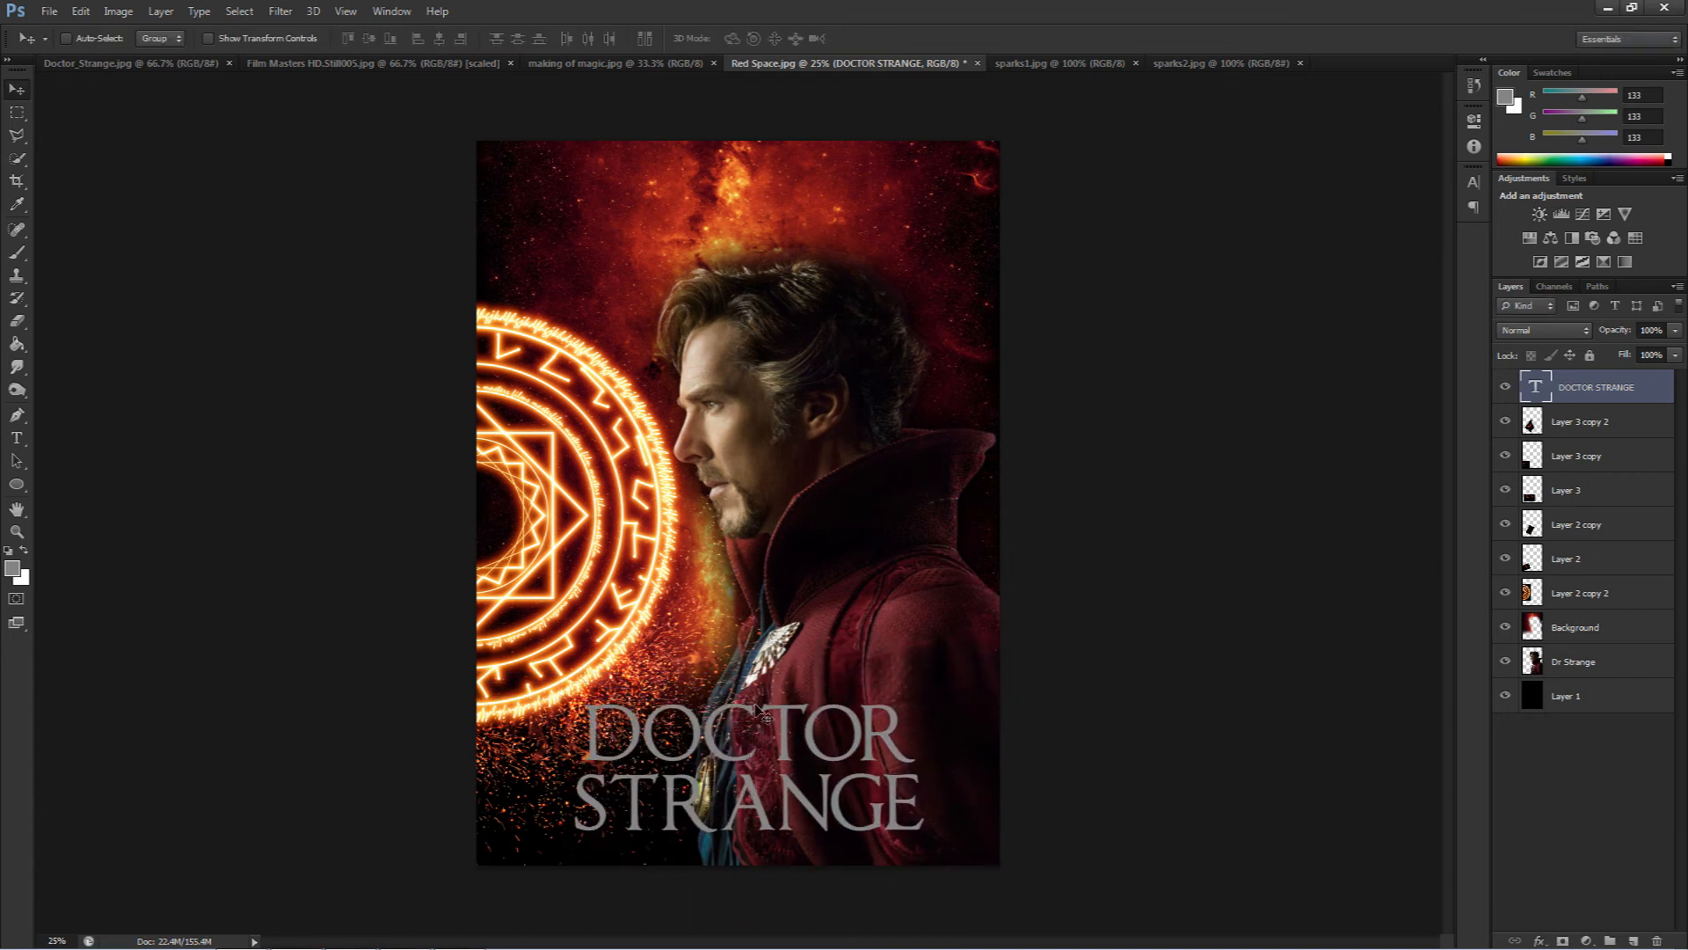
- Set the word DOCTOR to 200 pt and nudge the whole title slightly to the left and down
{"action": "key", "text": "t"}
{"action": "left_click", "coordinate": [706, 732]}
{"action": "left_click_drag", "start_coordinate": [582, 730], "coordinate": [933, 730]}
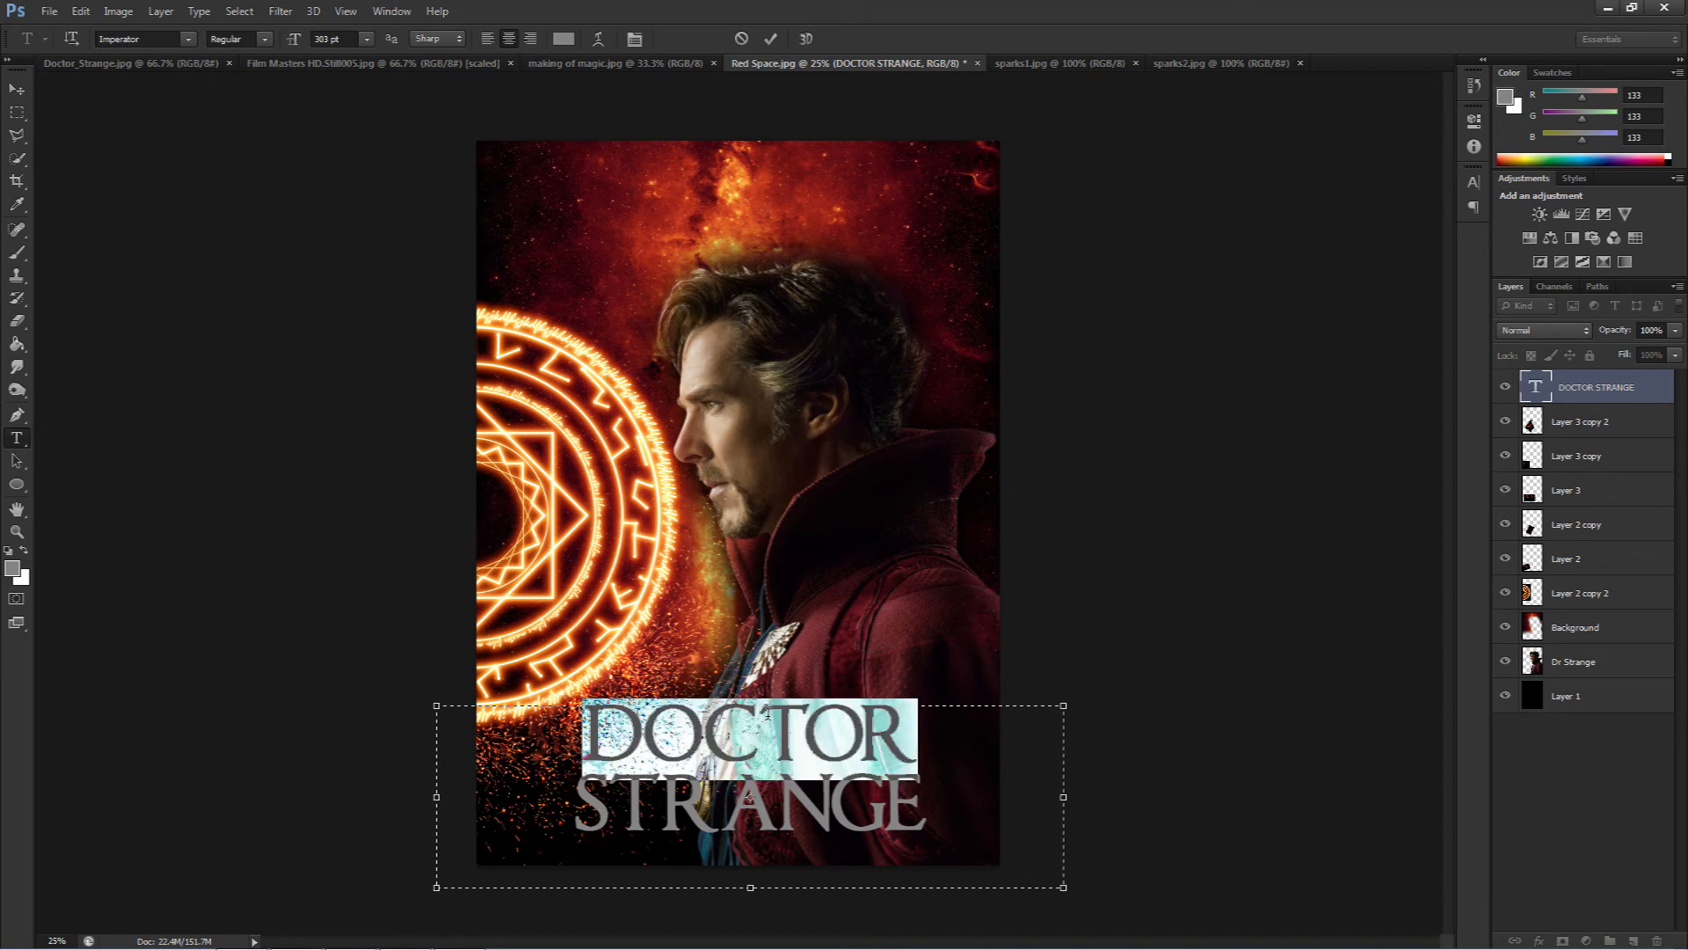
{"action": "double_click", "coordinate": [329, 39]}
{"action": "type", "text": "200"}
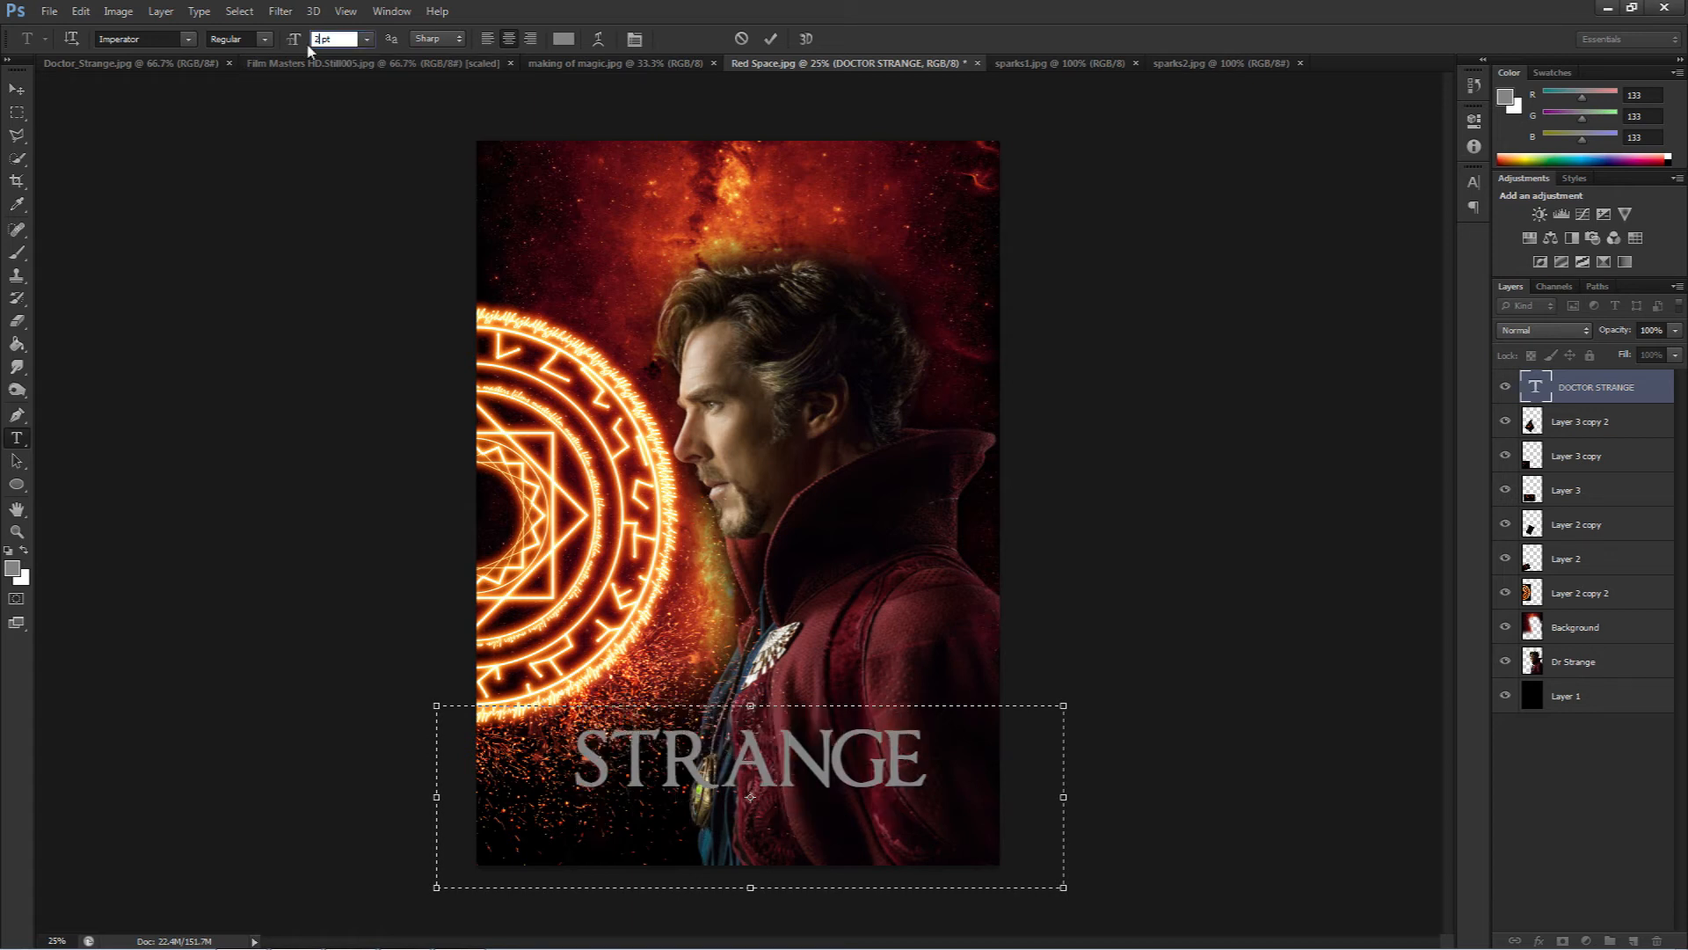
{"action": "left_click", "coordinate": [18, 90]}
{"action": "left_click_drag", "start_coordinate": [807, 784], "coordinate": [796, 788]}
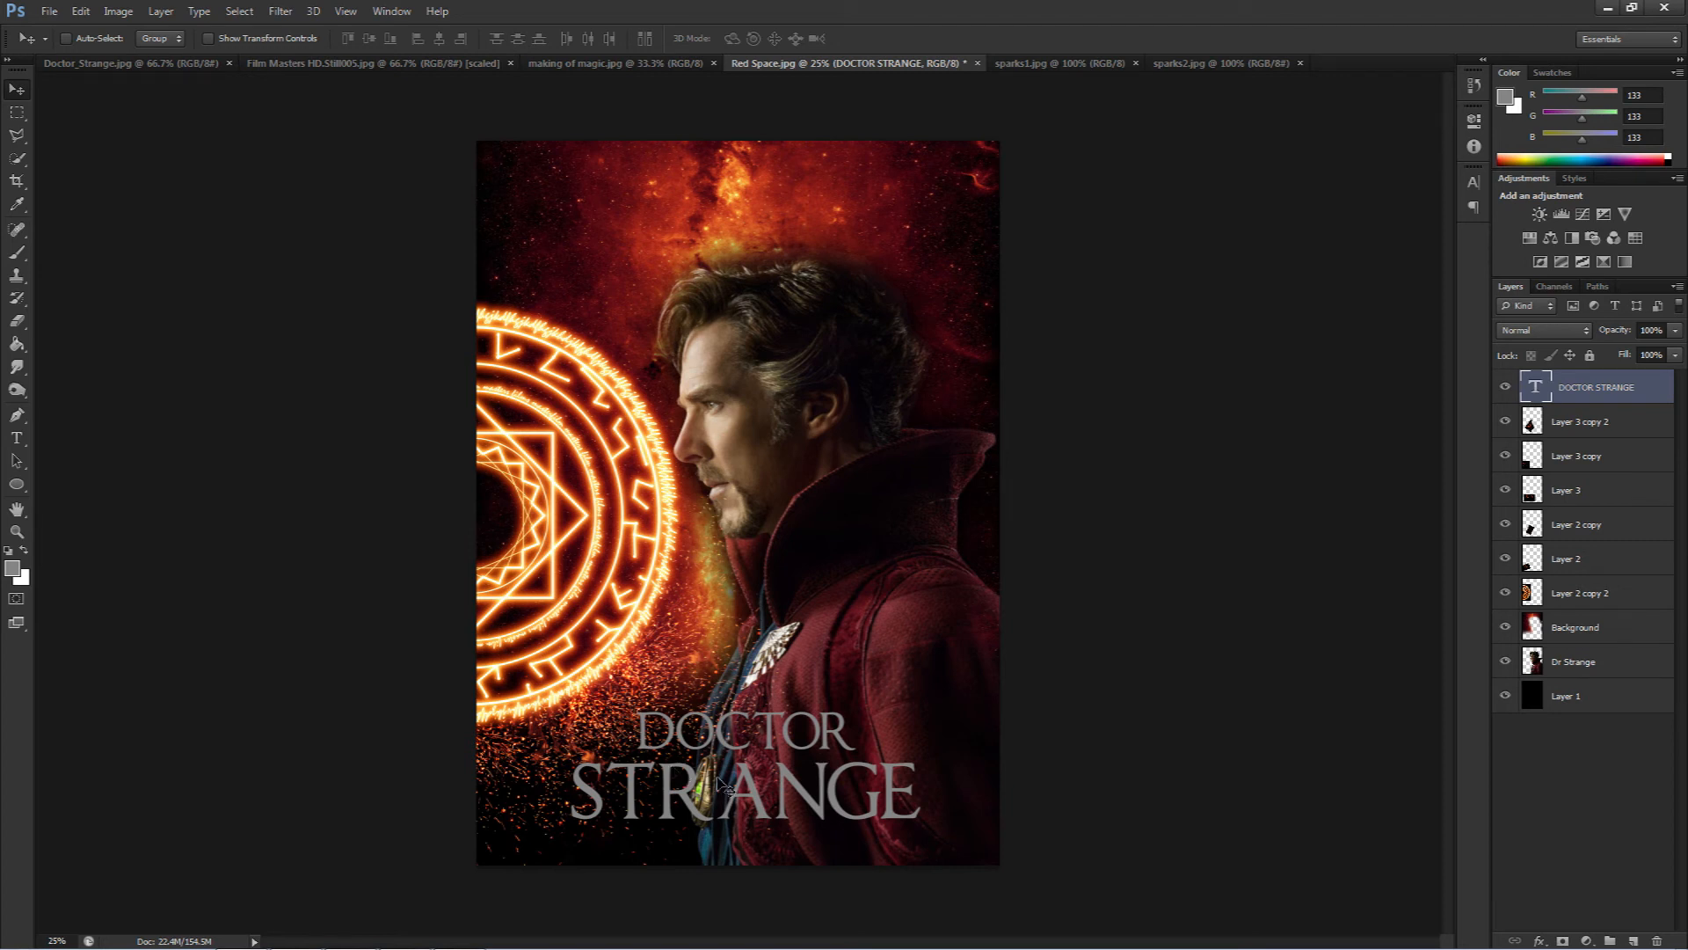
- Add a Bevel & Emboss layer style to the DOCTOR STRANGE text with the style set to Outer Bevel
{"action": "right_click", "coordinate": [1638, 392]}
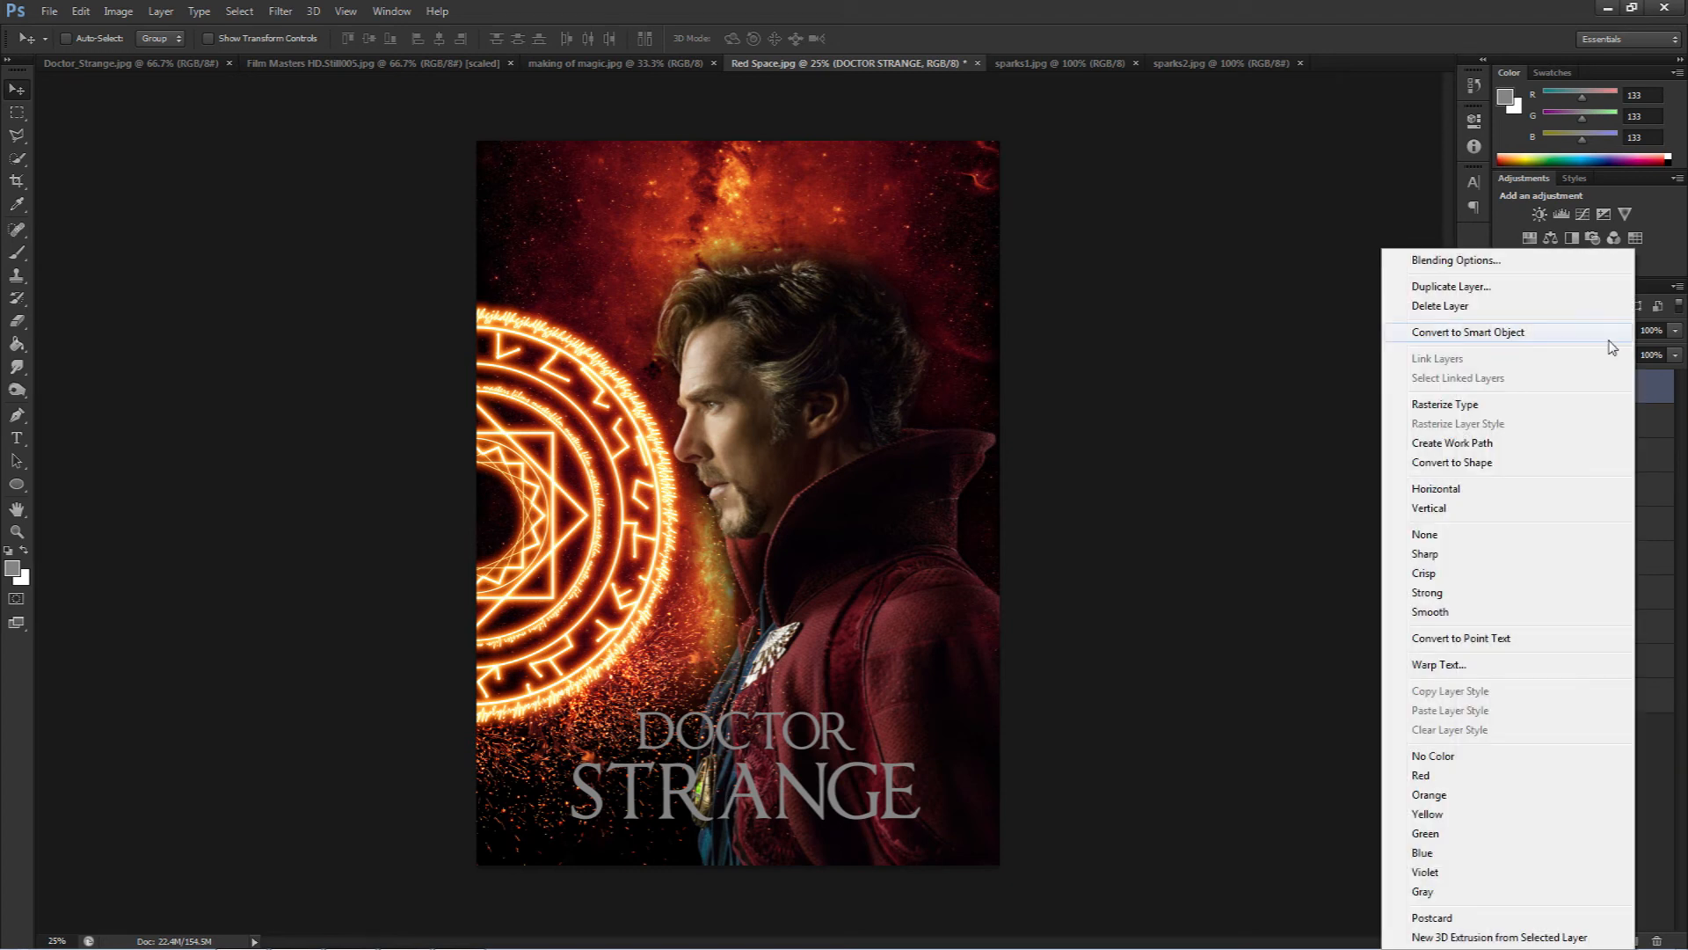
{"action": "left_click", "coordinate": [1471, 261]}
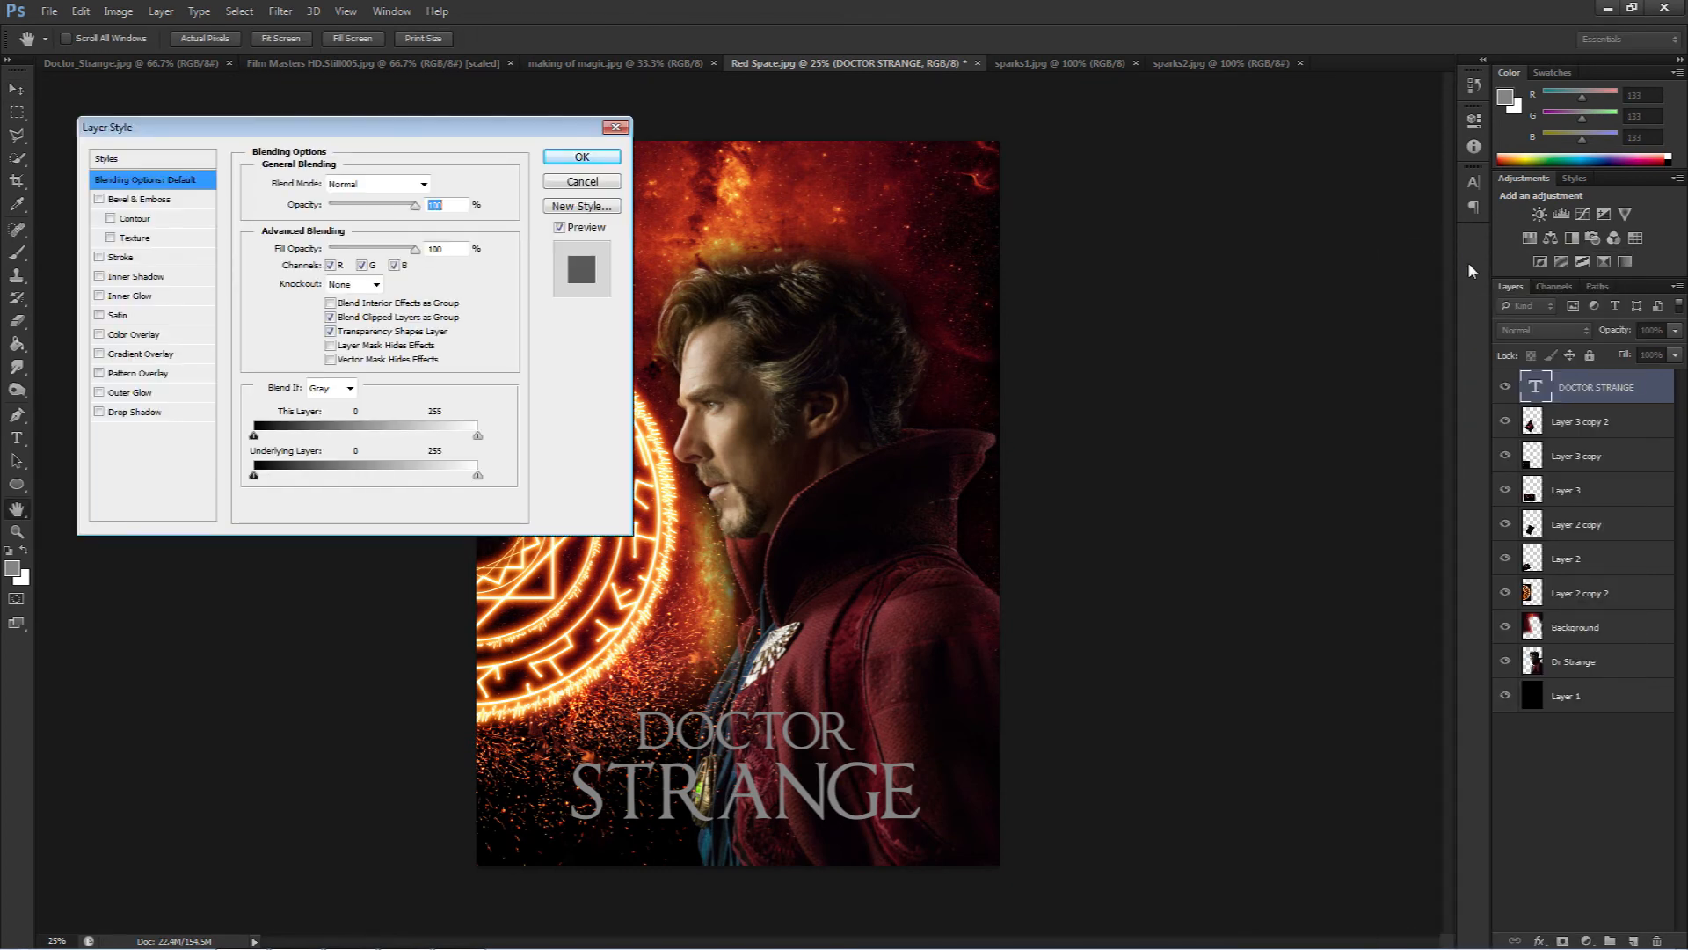
{"action": "left_click_drag", "start_coordinate": [353, 132], "coordinate": [804, 227]}
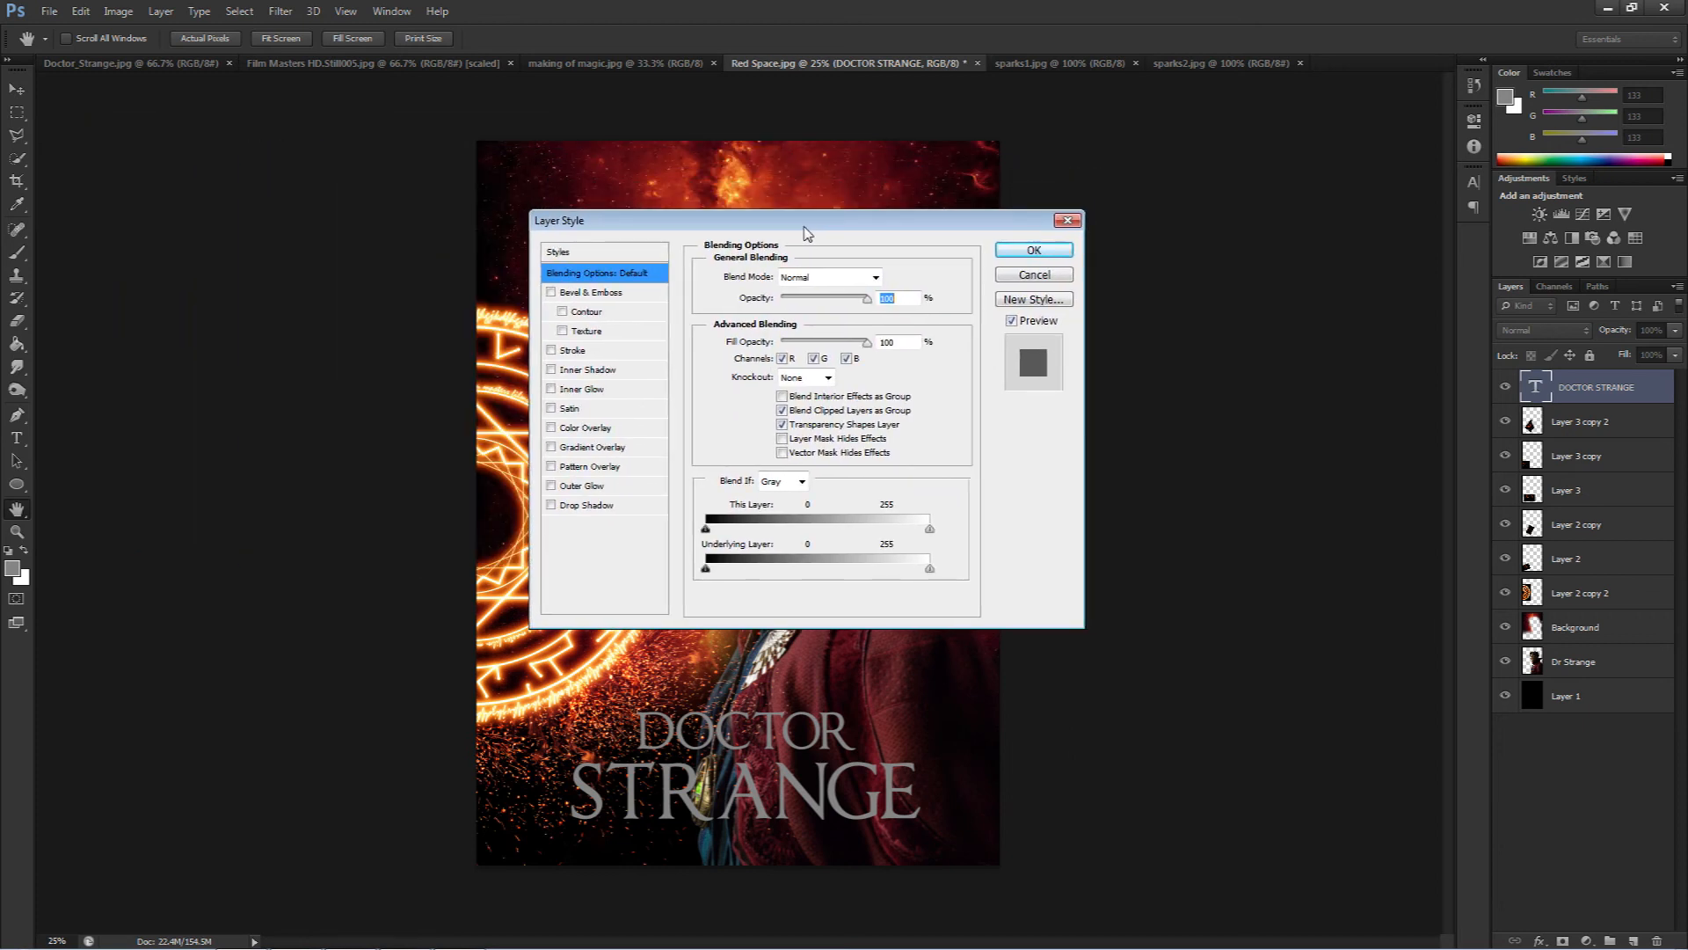
{"action": "left_click", "coordinate": [587, 294]}
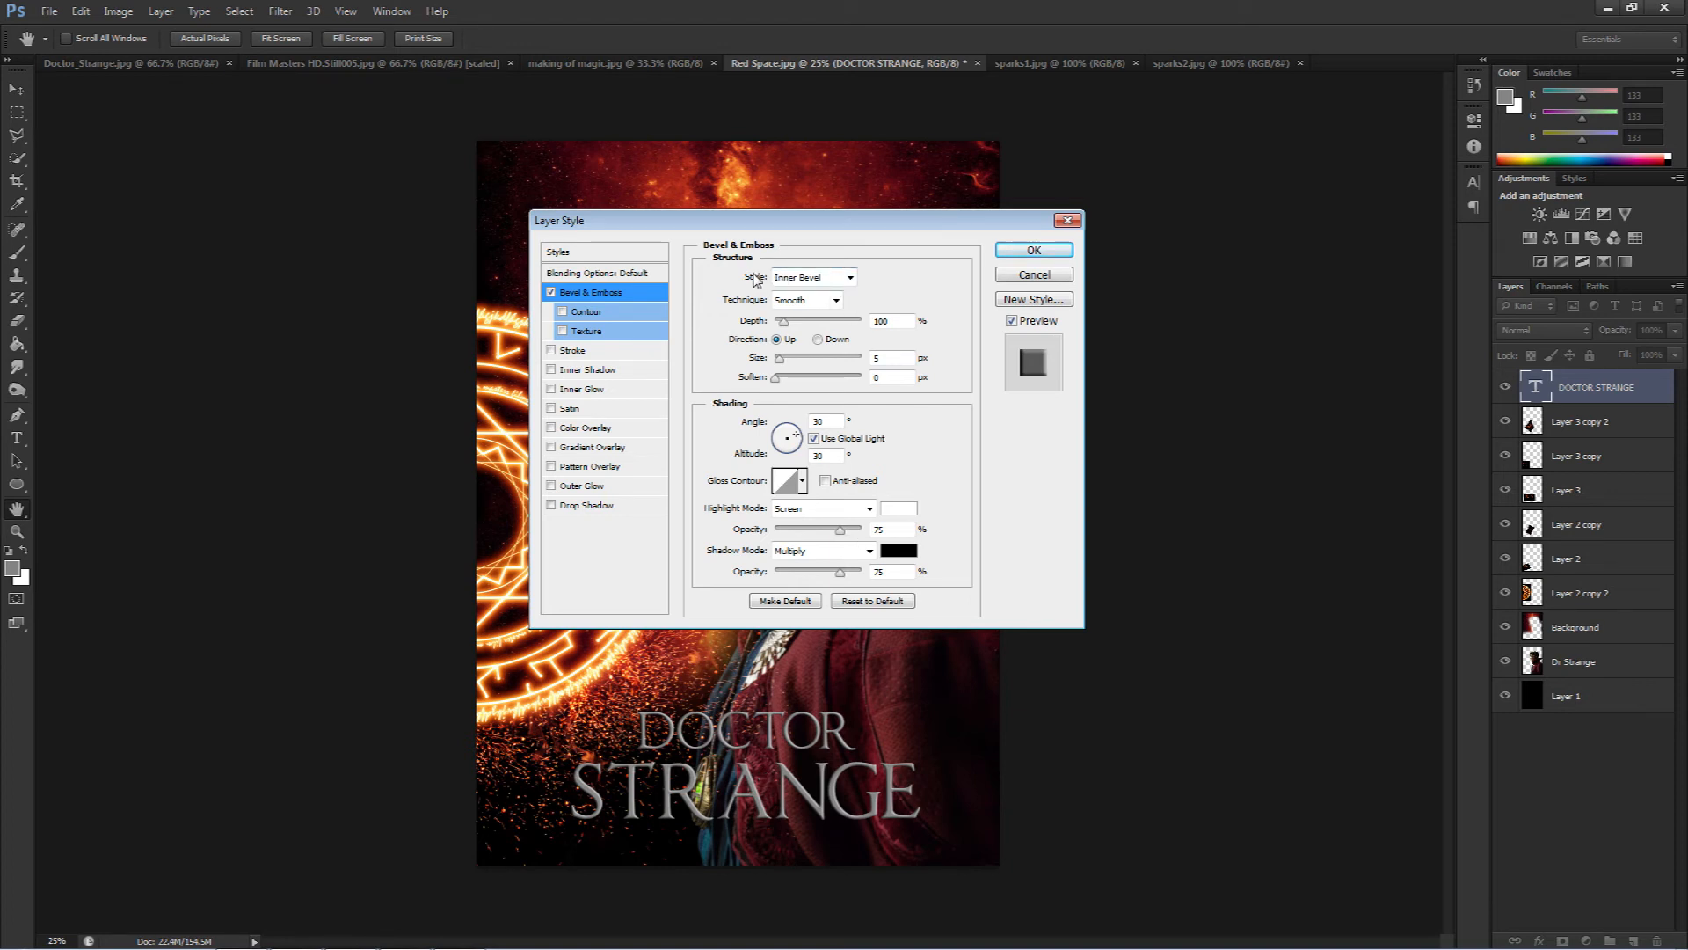
{"action": "left_click", "coordinate": [850, 279]}
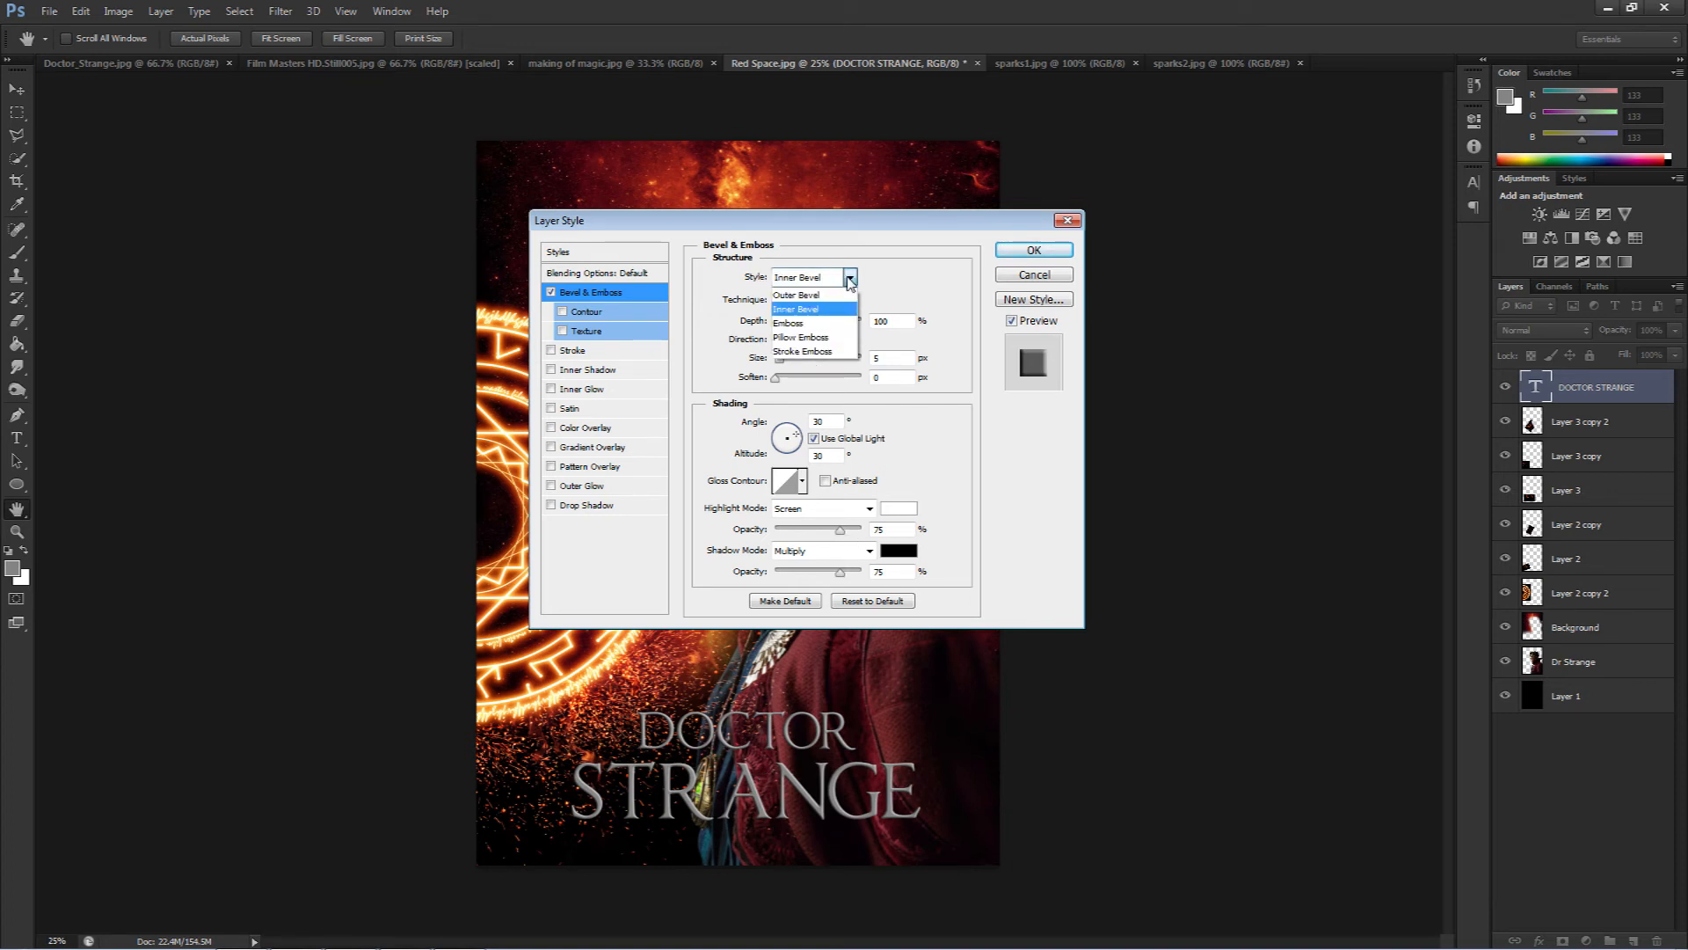
{"action": "left_click", "coordinate": [826, 295]}
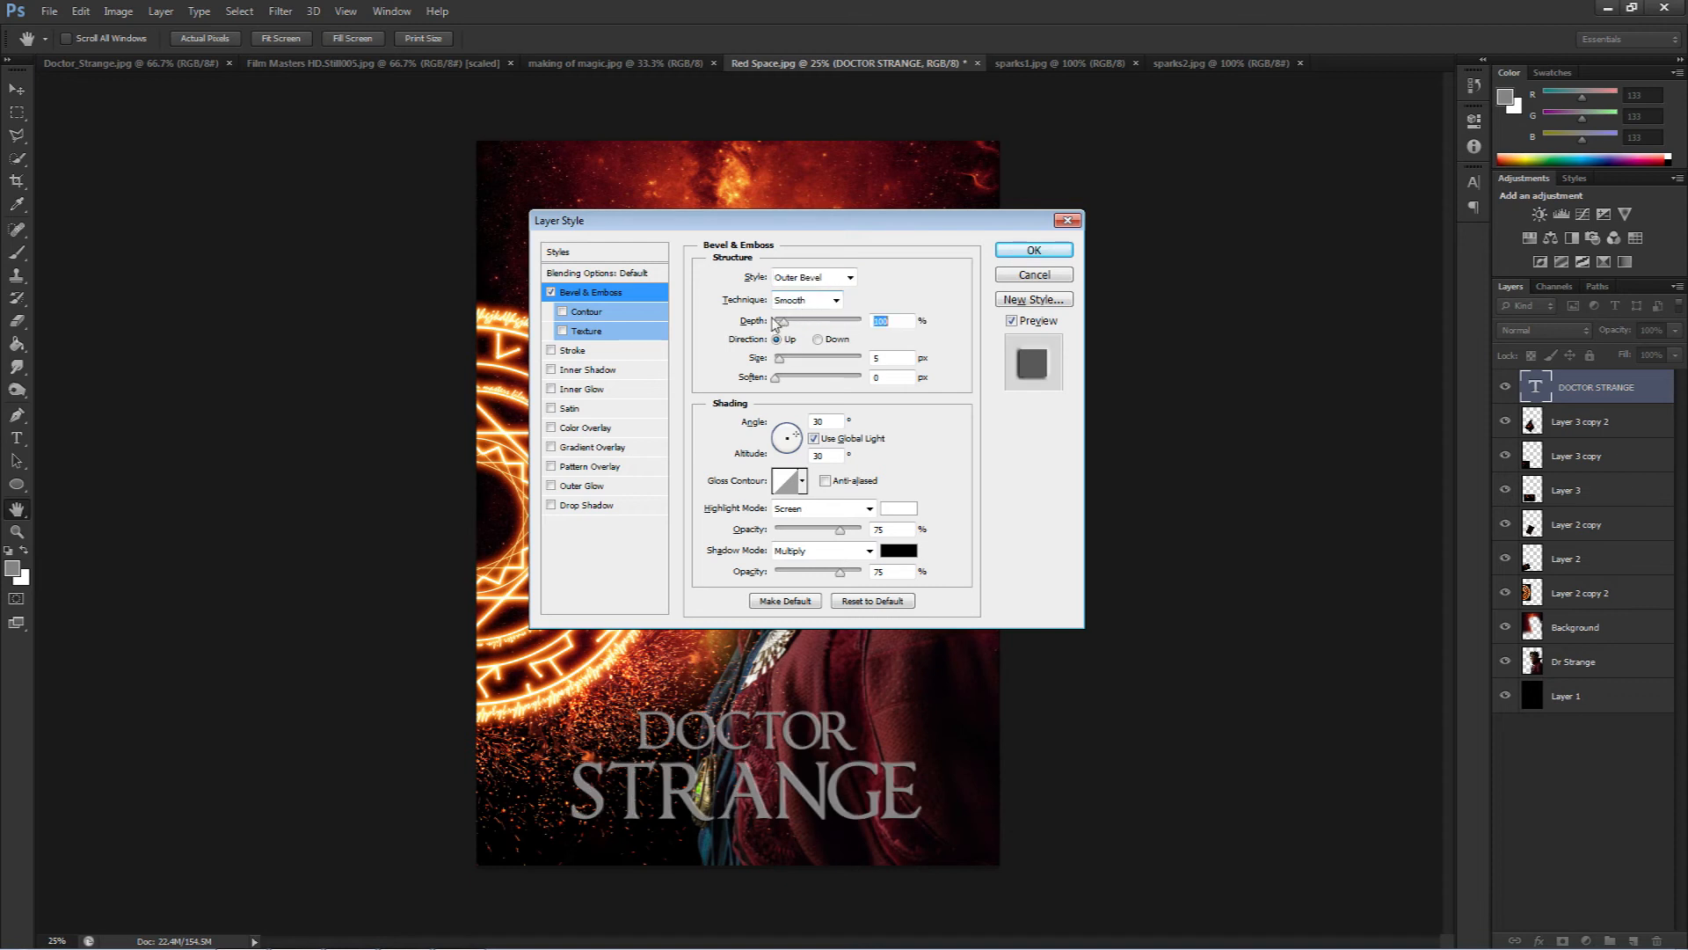
- Set the title's bevel depth to 600%, try the preset gloss contours, choose the double-peaked one and apply the layer style
{"action": "type", "text": "600"}
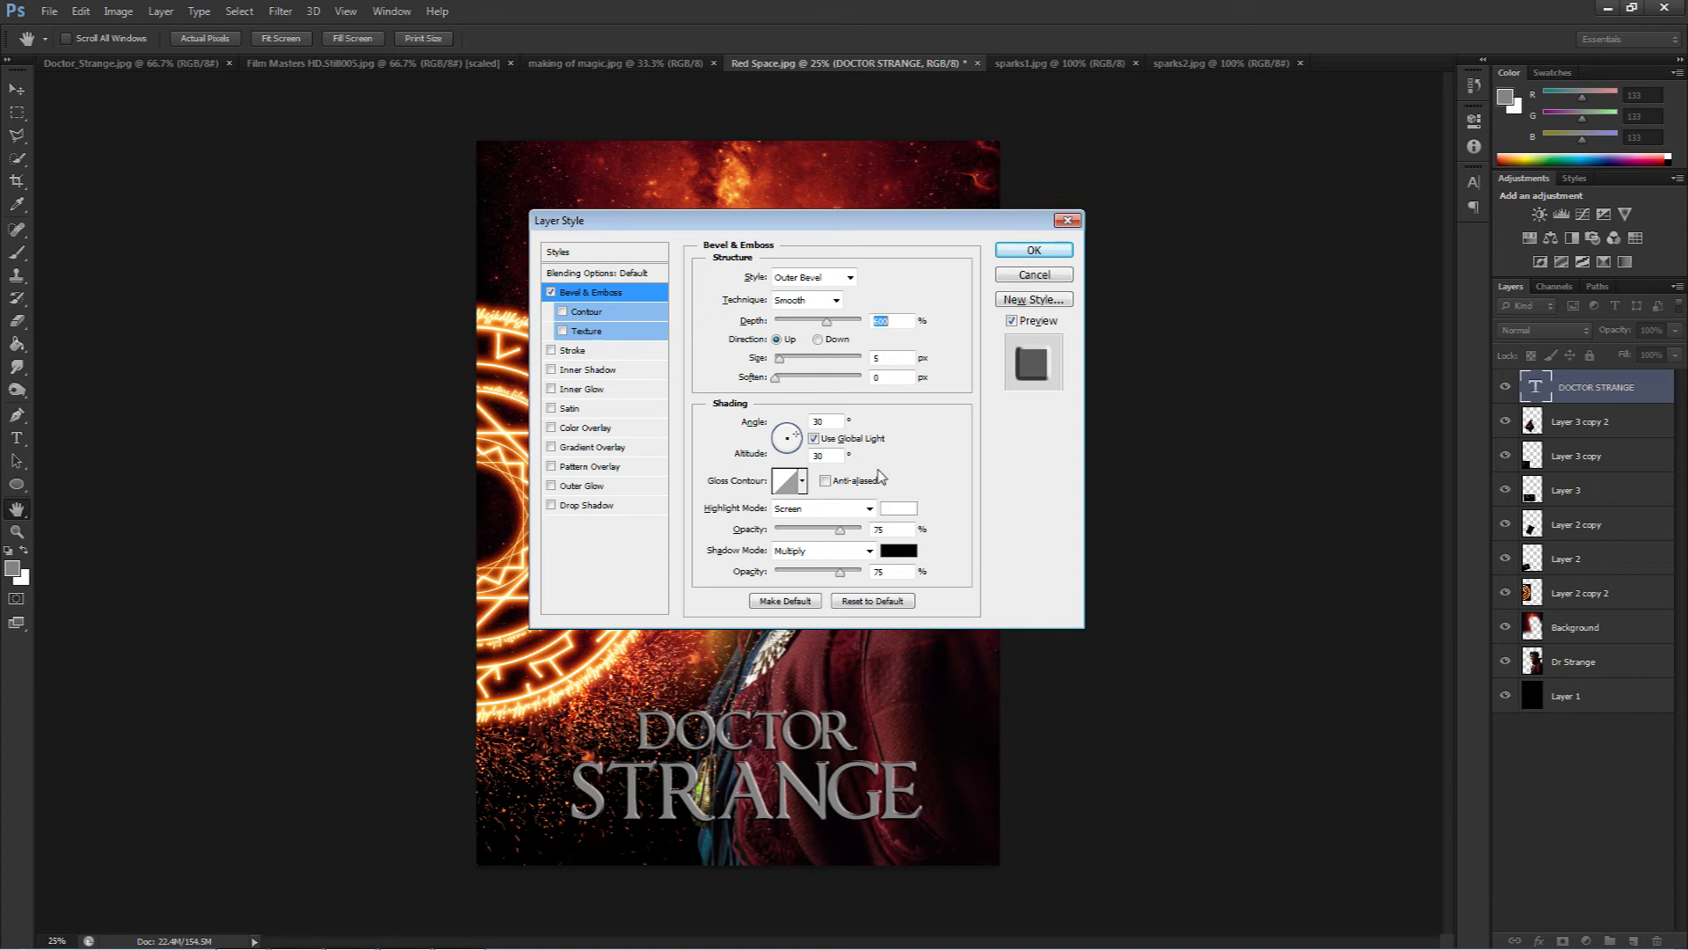
{"action": "left_click", "coordinate": [802, 483]}
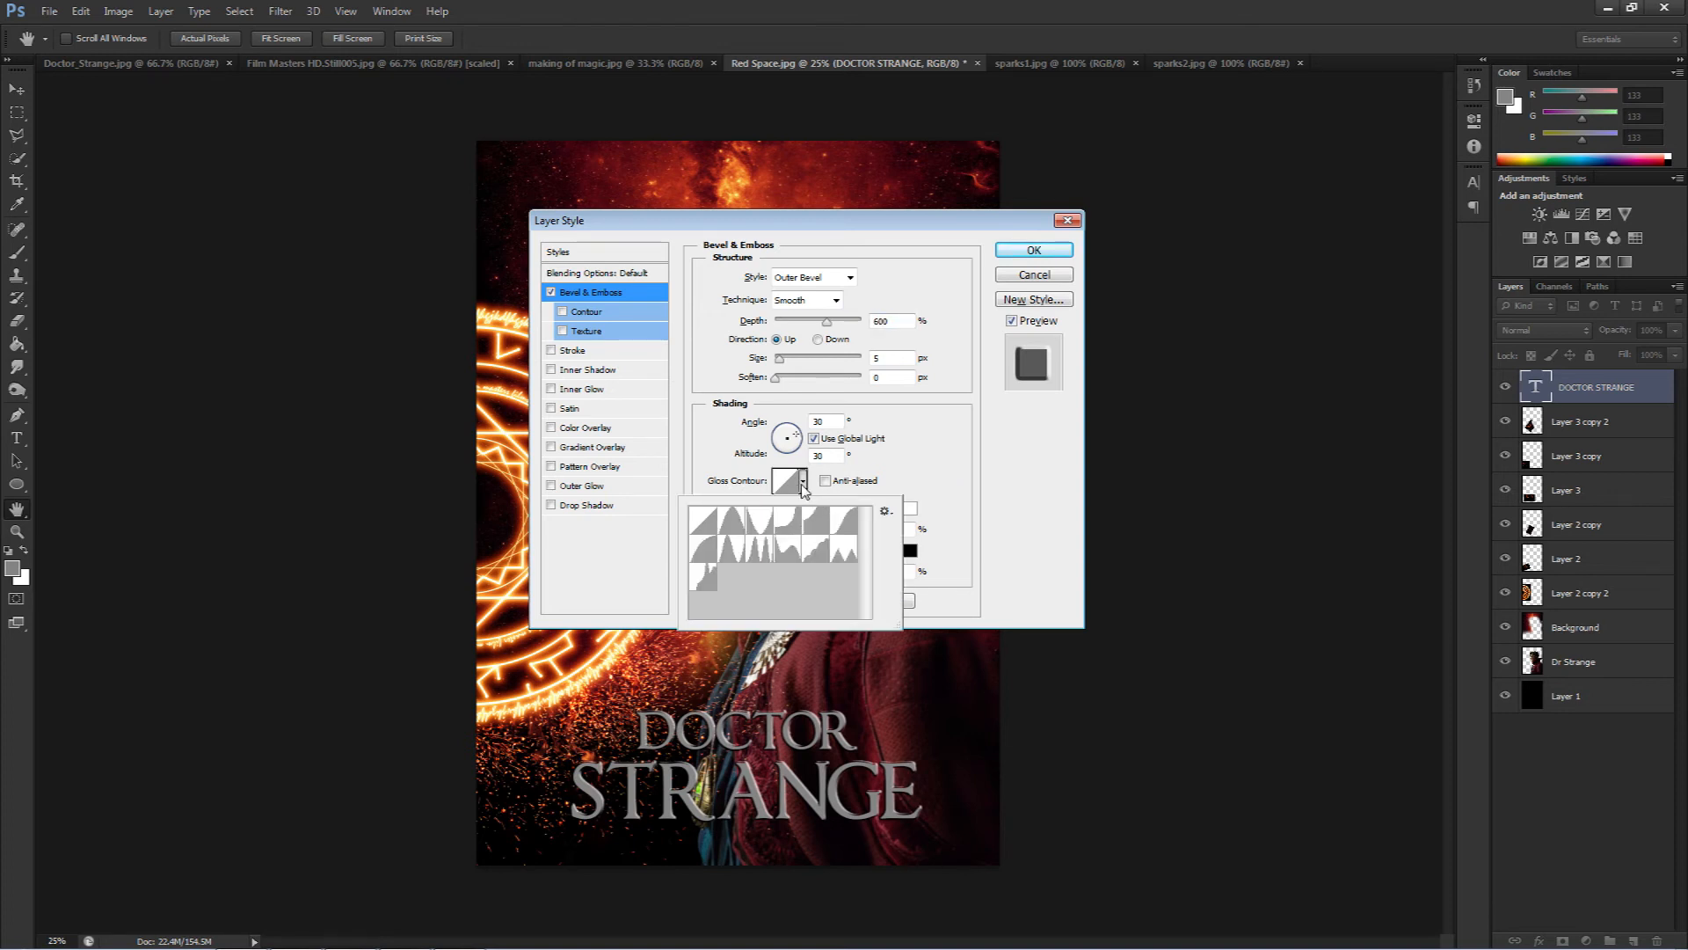
{"action": "left_click", "coordinate": [734, 520]}
{"action": "left_click", "coordinate": [758, 523]}
{"action": "left_click", "coordinate": [786, 522]}
{"action": "left_click", "coordinate": [815, 524]}
{"action": "left_click", "coordinate": [844, 524]}
{"action": "left_click", "coordinate": [843, 552]}
{"action": "left_click", "coordinate": [818, 552]}
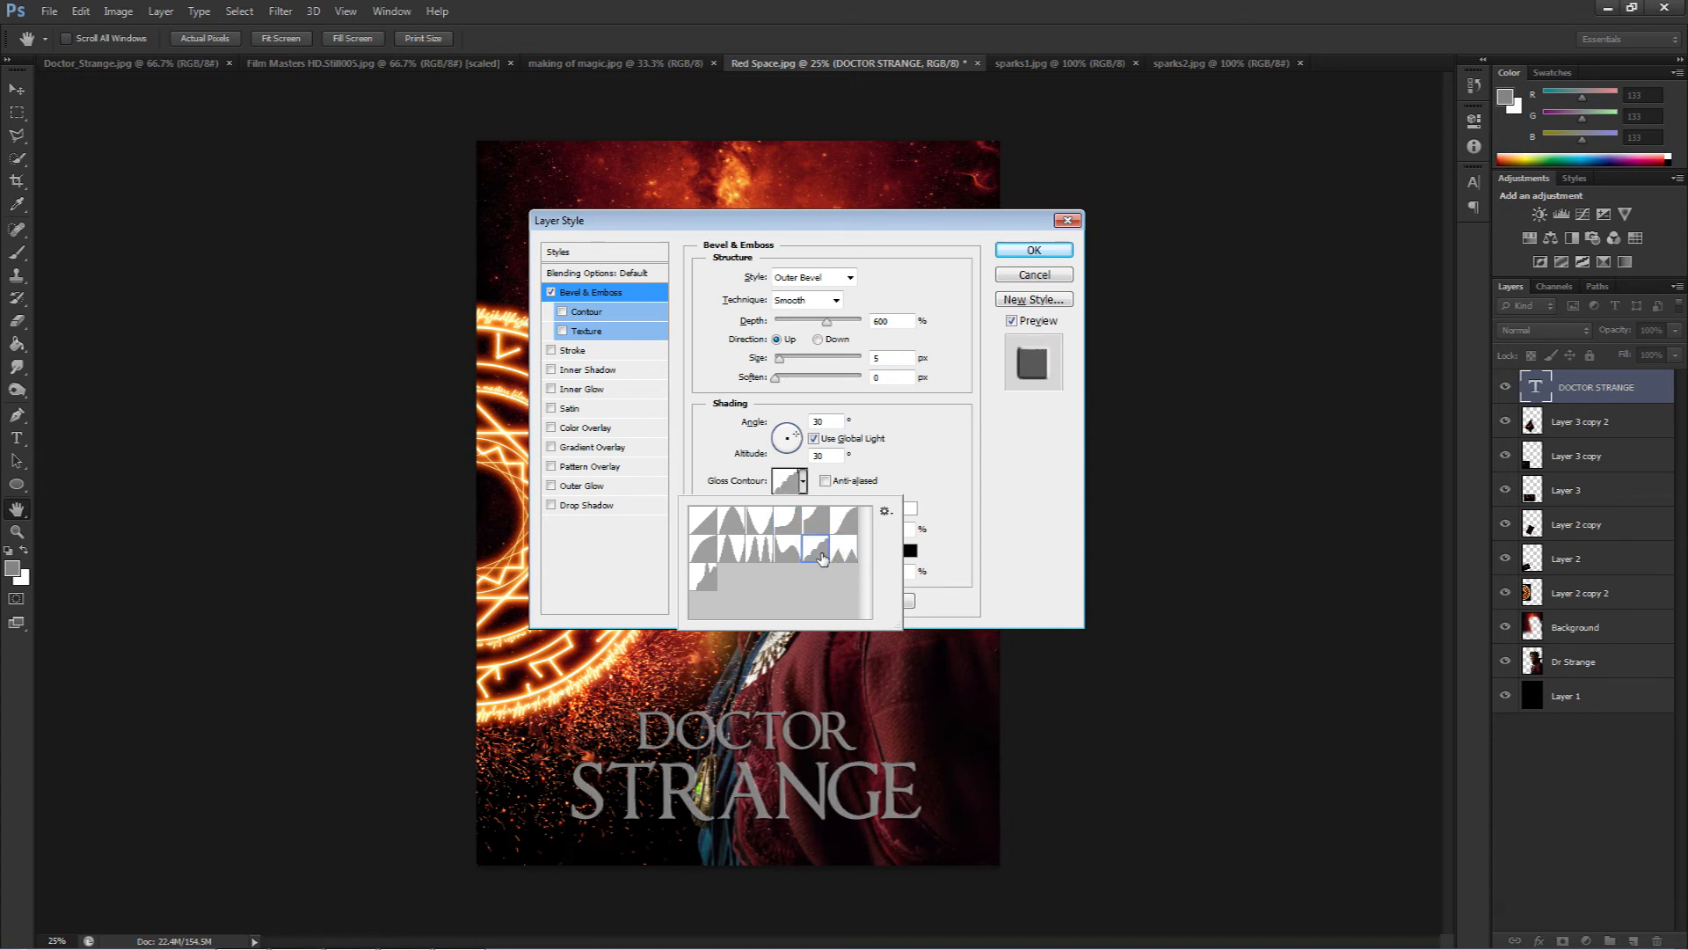
{"action": "left_click", "coordinate": [787, 552]}
{"action": "left_click", "coordinate": [754, 553]}
{"action": "left_click", "coordinate": [729, 553]}
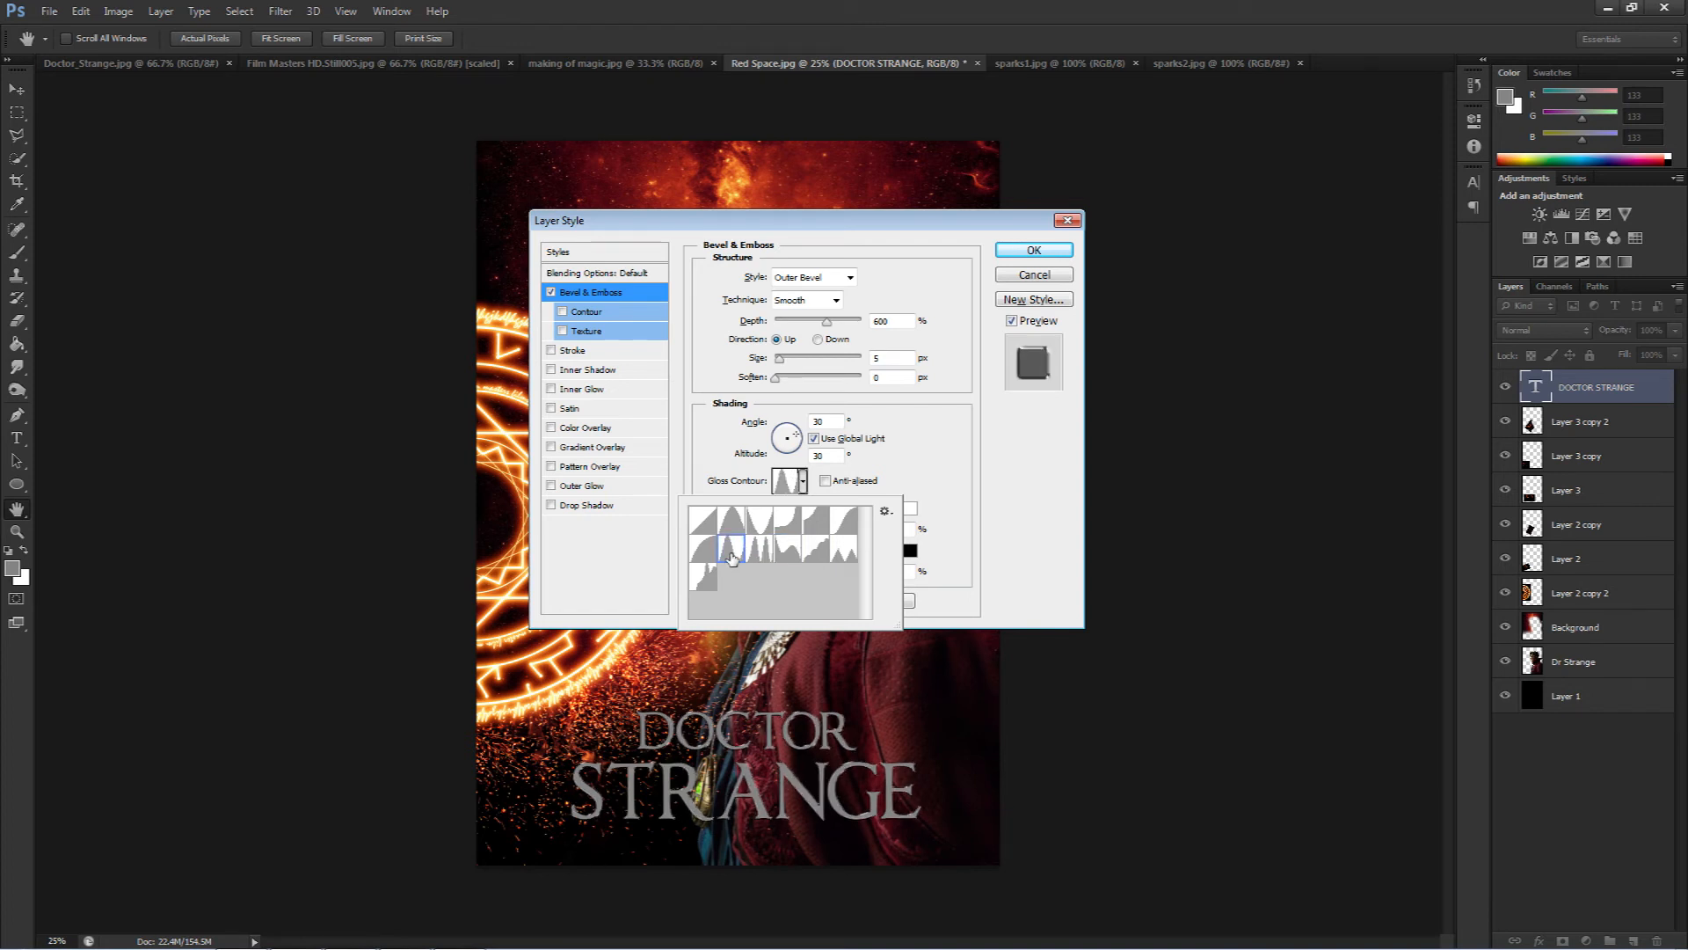
{"action": "left_click", "coordinate": [704, 554]}
{"action": "left_click", "coordinate": [754, 554]}
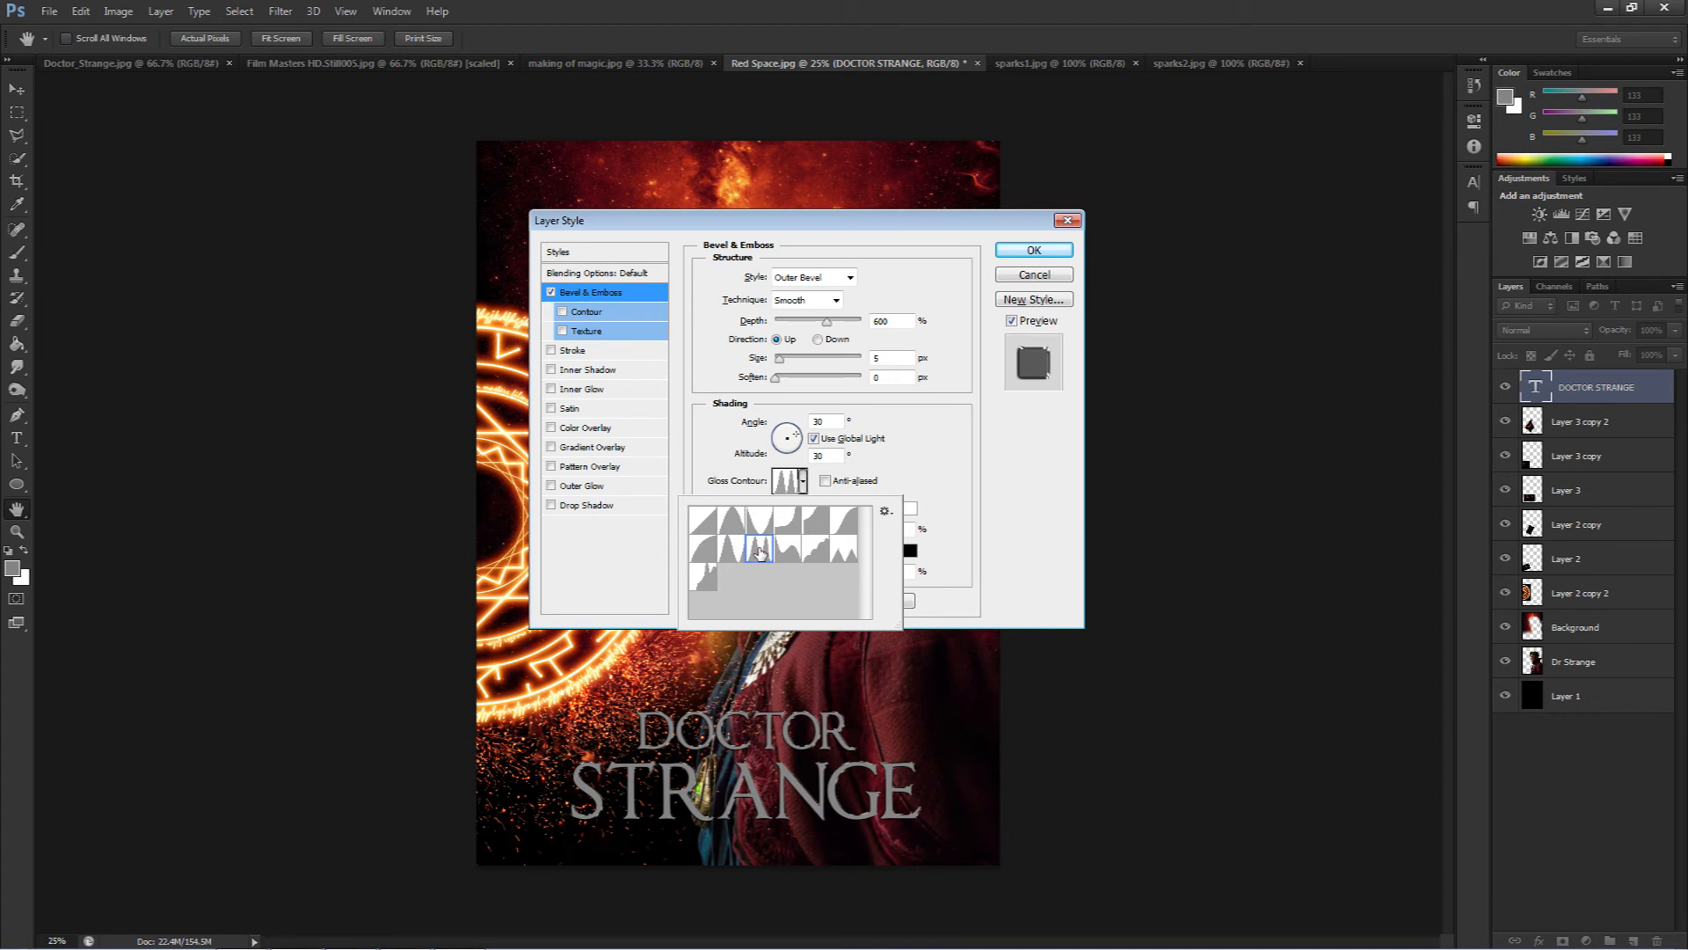
{"action": "left_click", "coordinate": [976, 437]}
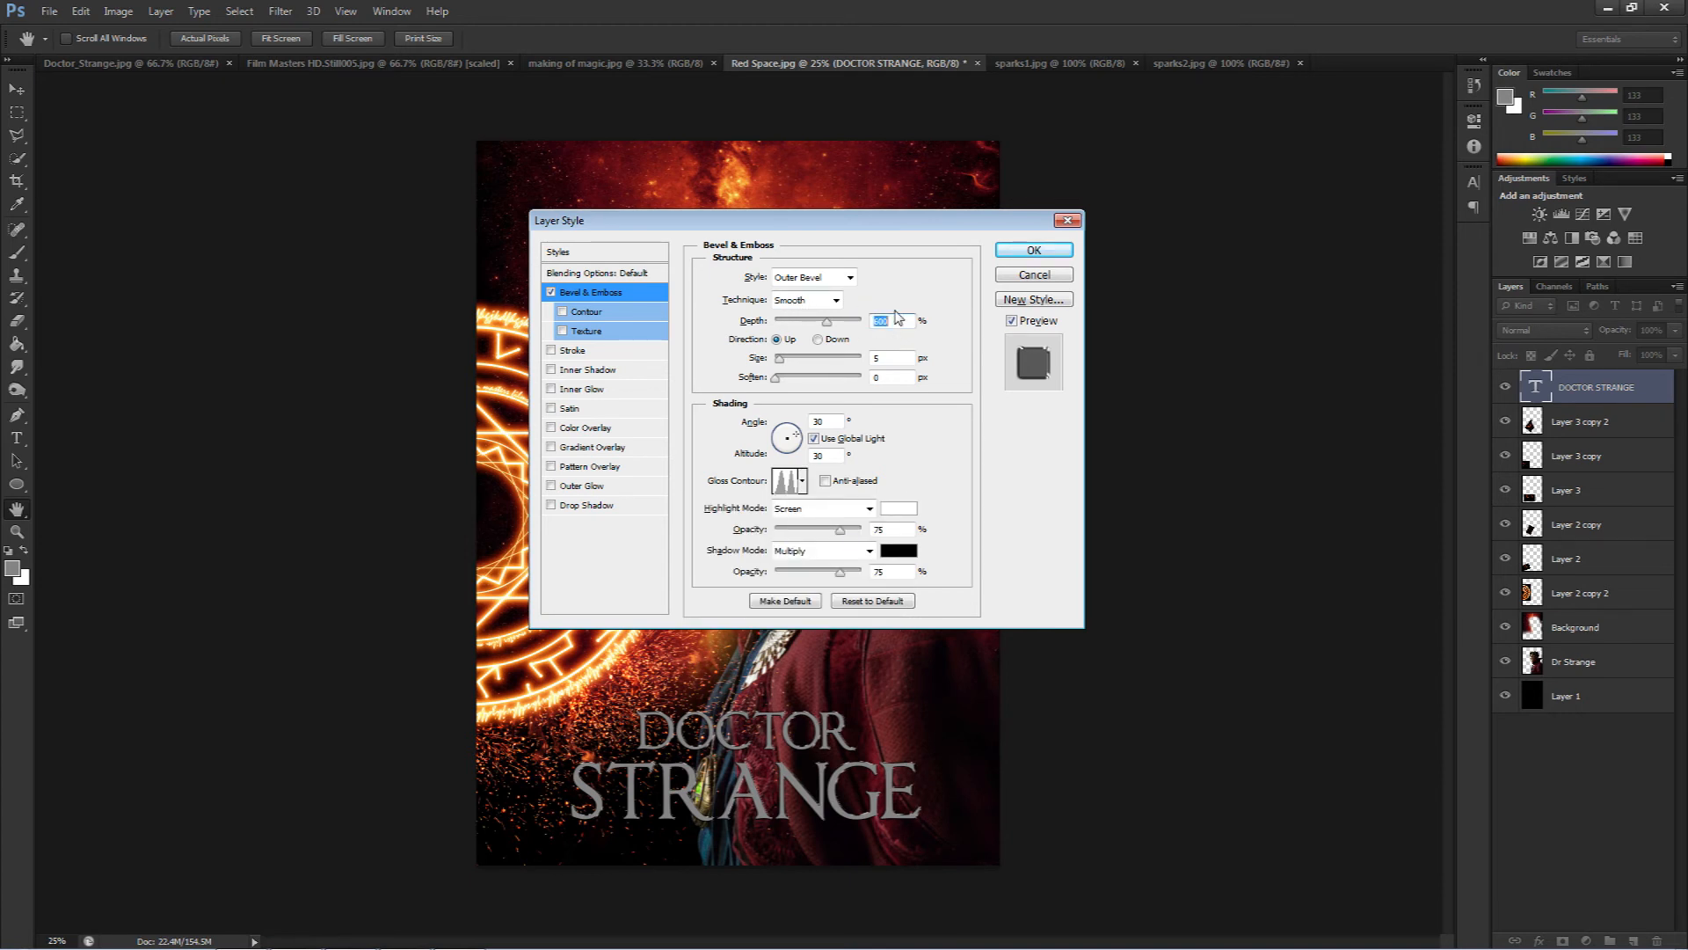
{"action": "left_click", "coordinate": [1019, 251]}
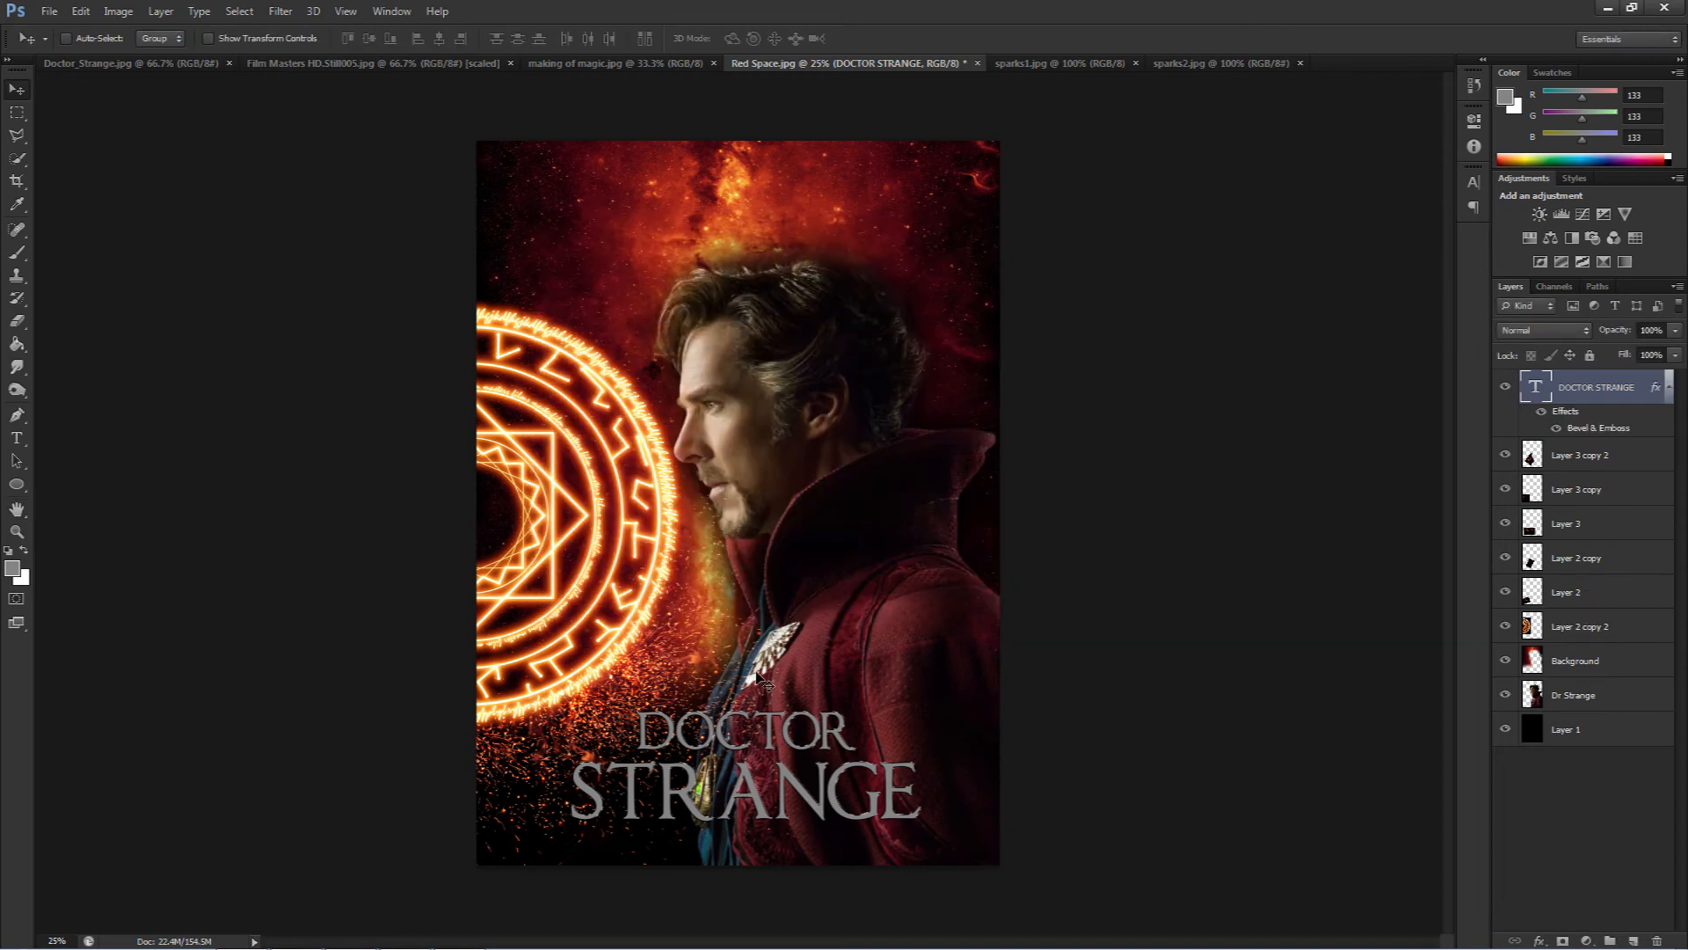
- Examine the bevelled letter edges of the DOCTOR STRANGE title up close
{"action": "key", "text": "z"}
{"action": "left_click", "coordinate": [735, 734]}
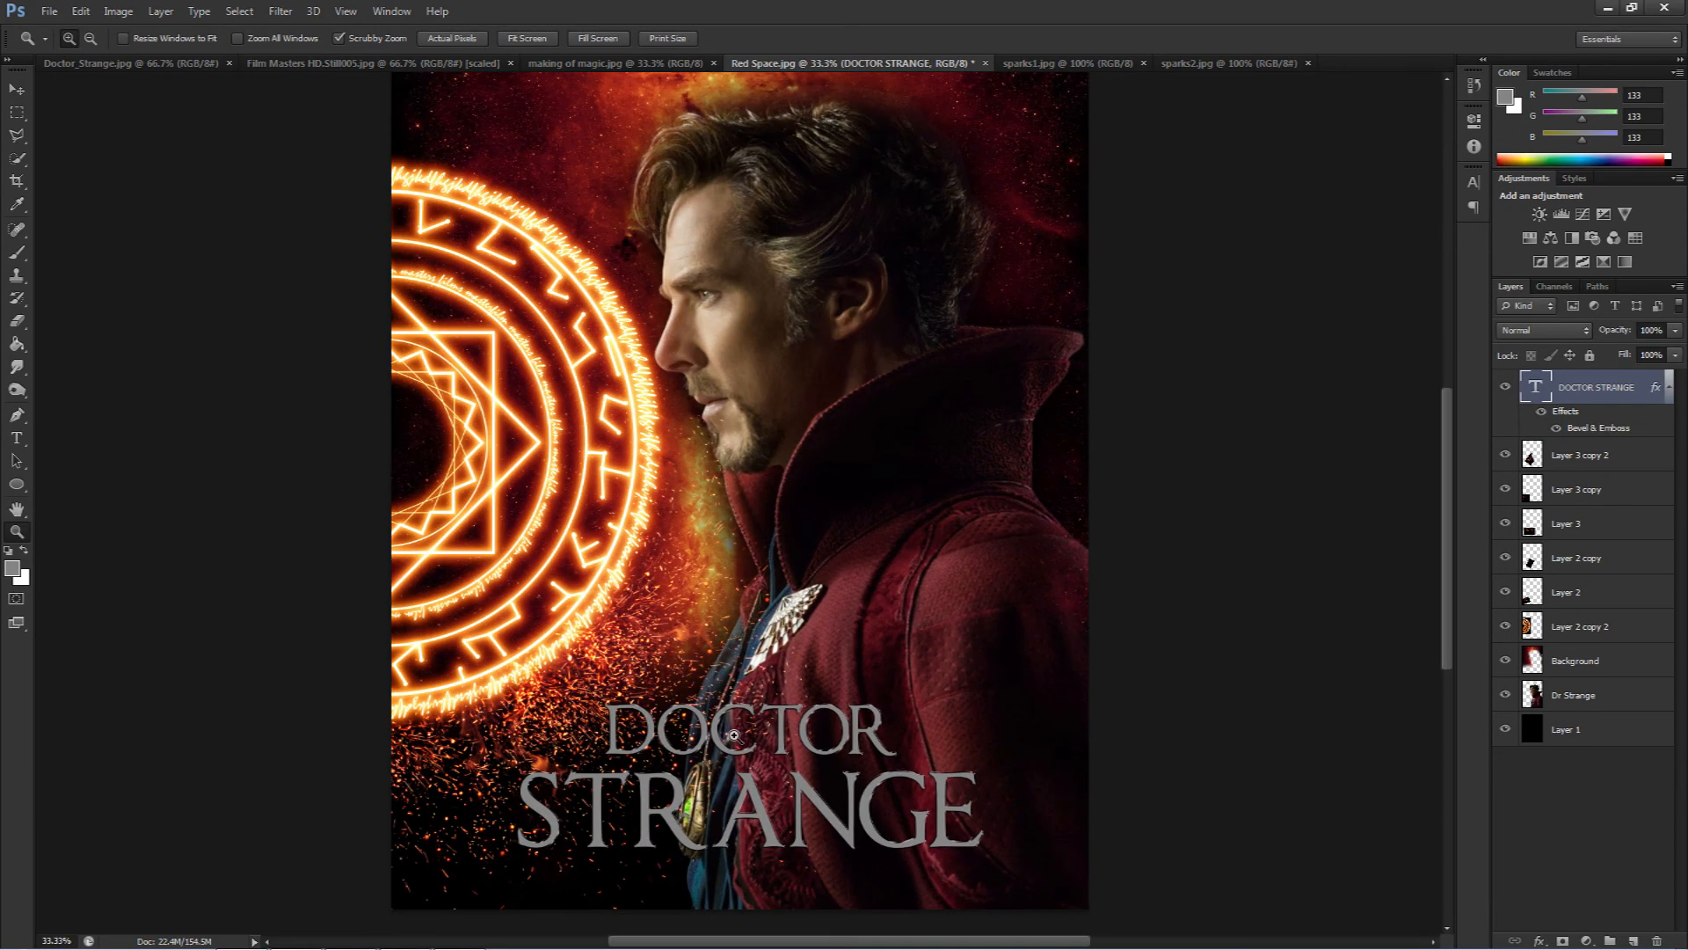
{"action": "left_click", "coordinate": [734, 735]}
{"action": "left_click", "coordinate": [734, 735]}
{"action": "scroll", "coordinate": [748, 703], "scroll_direction": "down", "scroll_amount": 2}
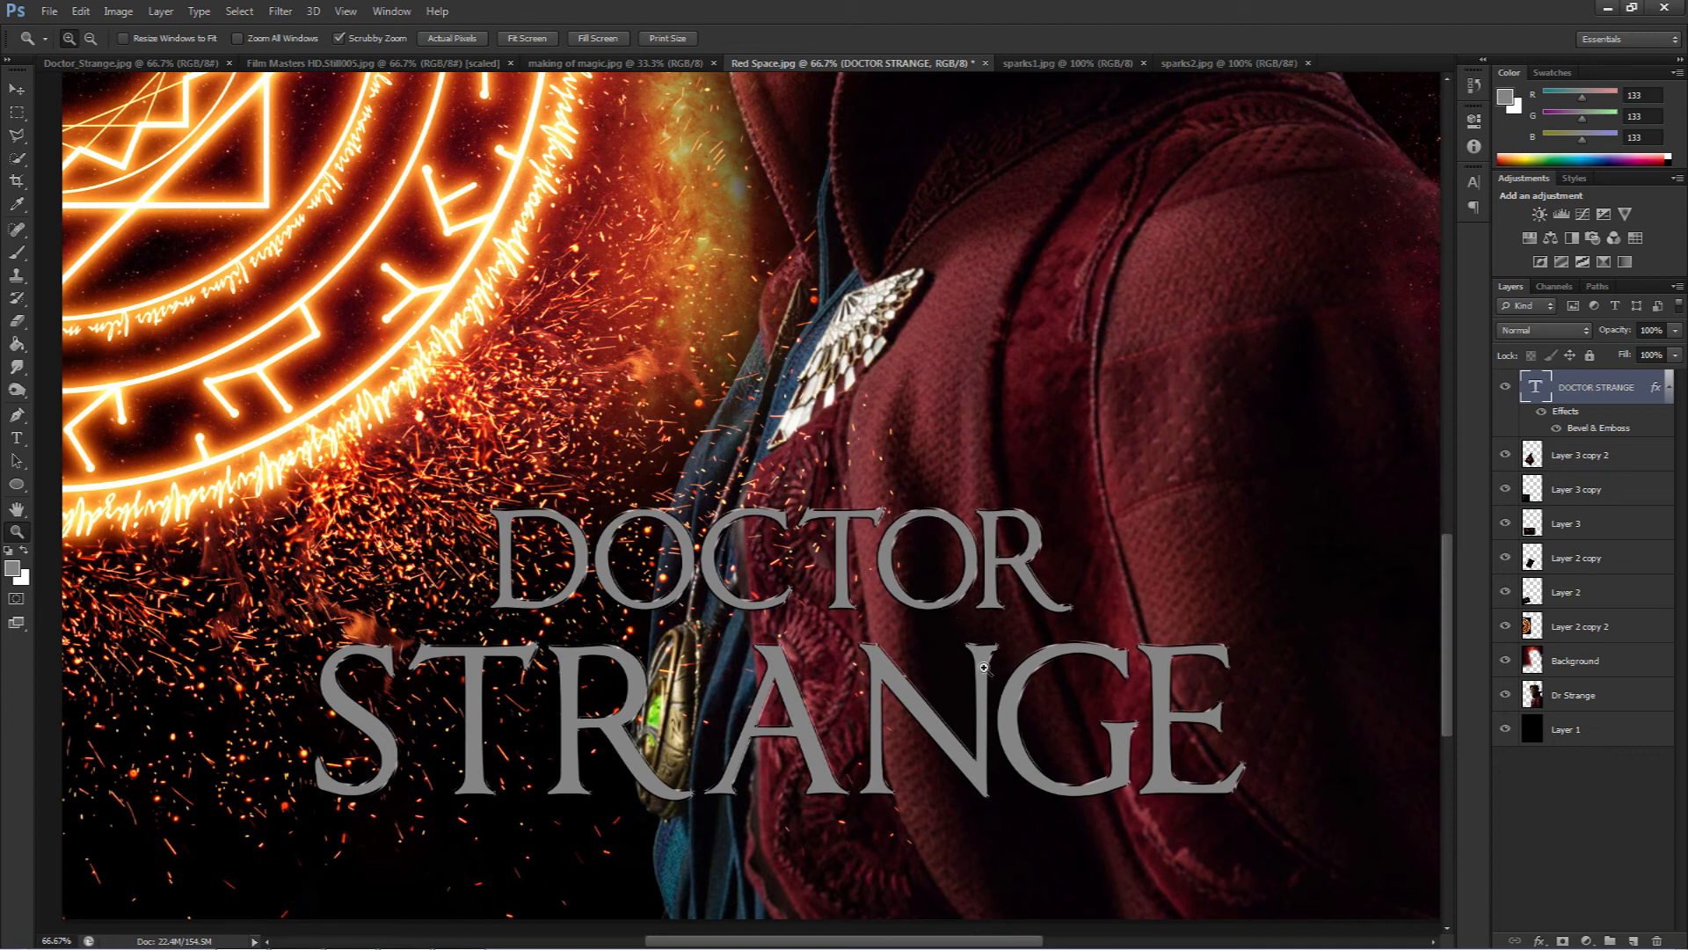
{"action": "left_click", "coordinate": [704, 601], "text": "alt"}
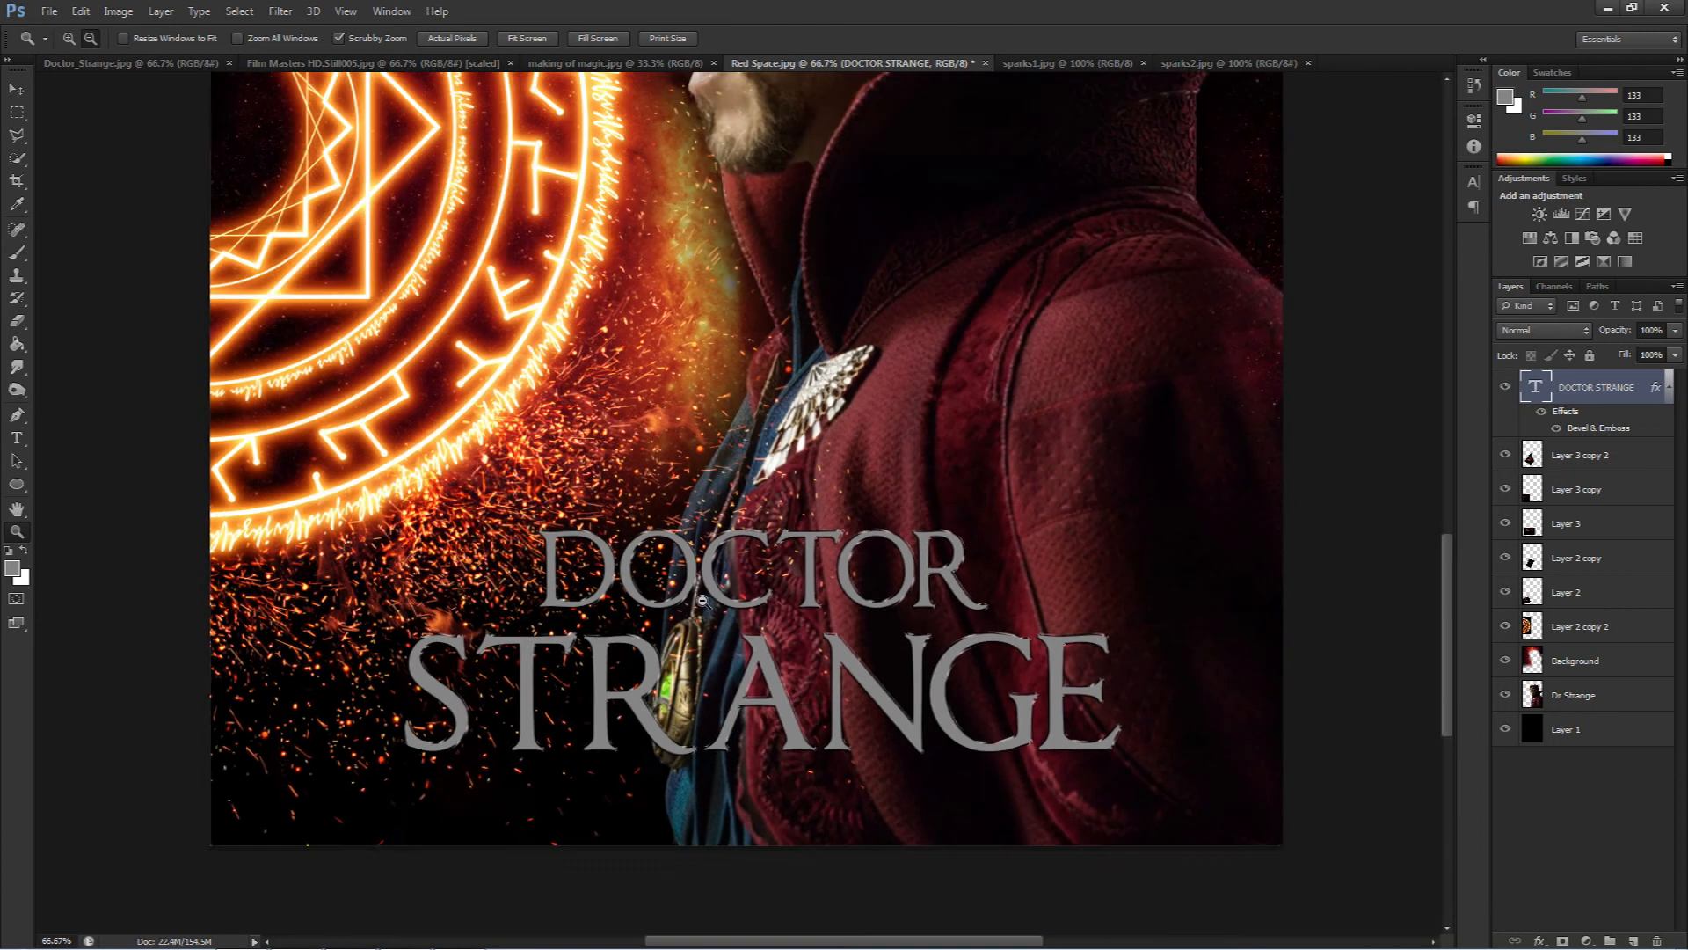
{"action": "left_click", "coordinate": [703, 601], "text": "alt"}
{"action": "left_click", "coordinate": [703, 601], "text": "alt"}
{"action": "key", "text": "v"}
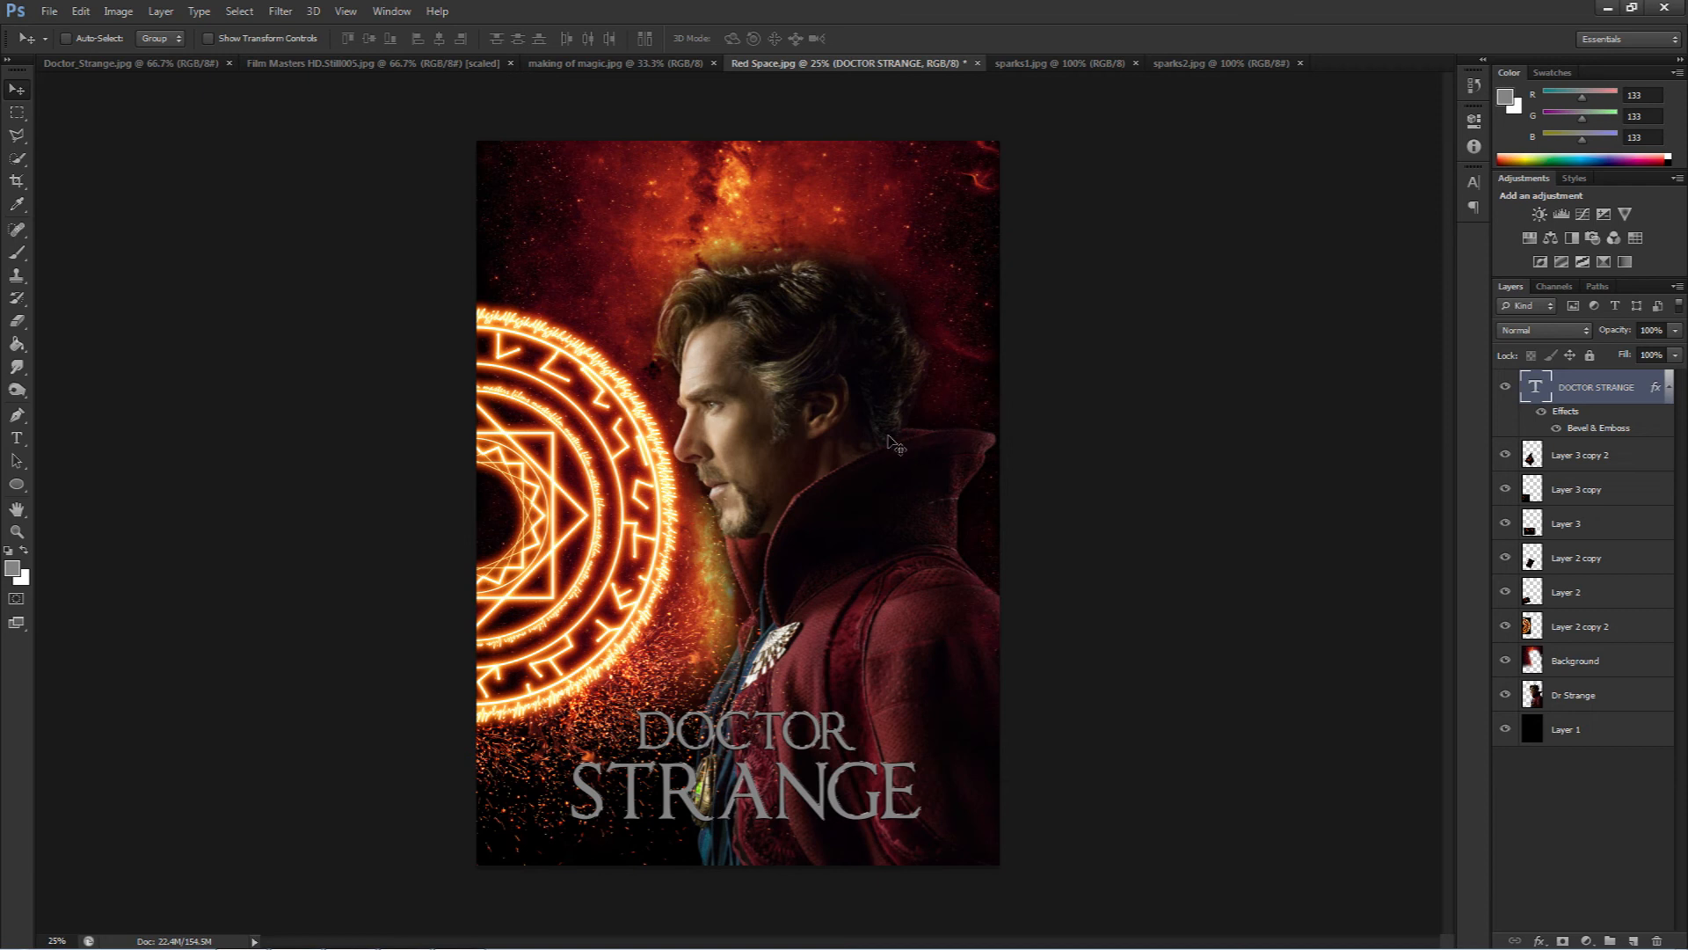
- Adjust the Color Balance midtones of the Dr Strange layer to +54 towards red and moderately towards yellow
{"action": "left_click", "coordinate": [1570, 701]}
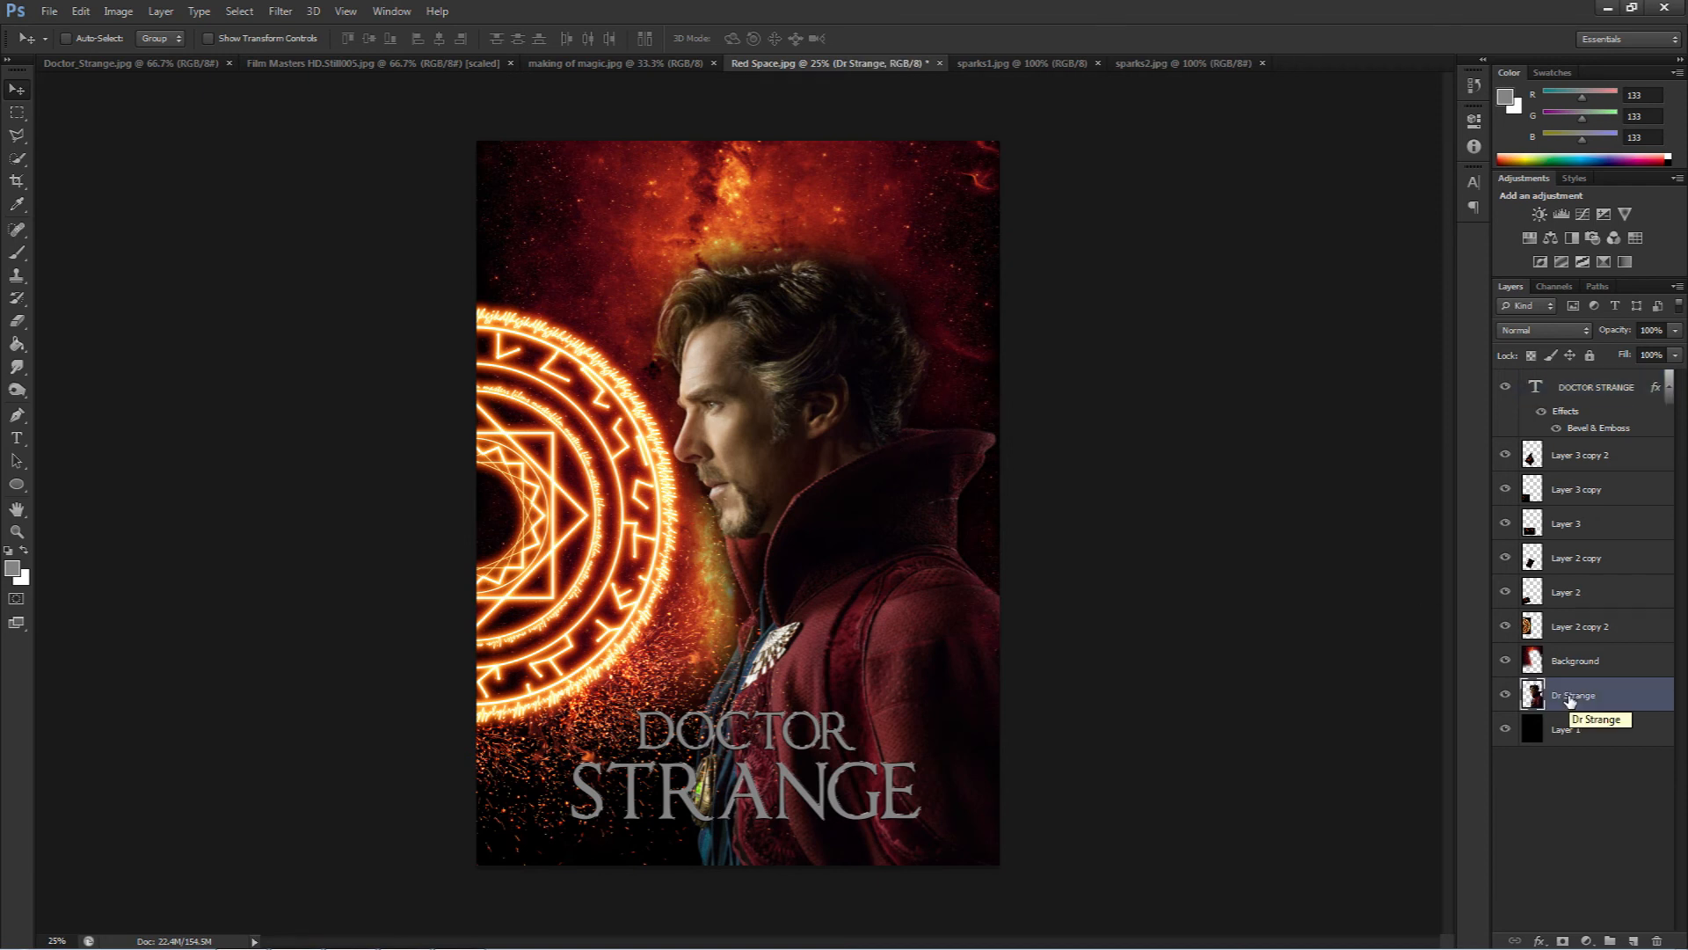
{"action": "left_click", "coordinate": [118, 10]}
{"action": "mouse_move", "coordinate": [171, 60]}
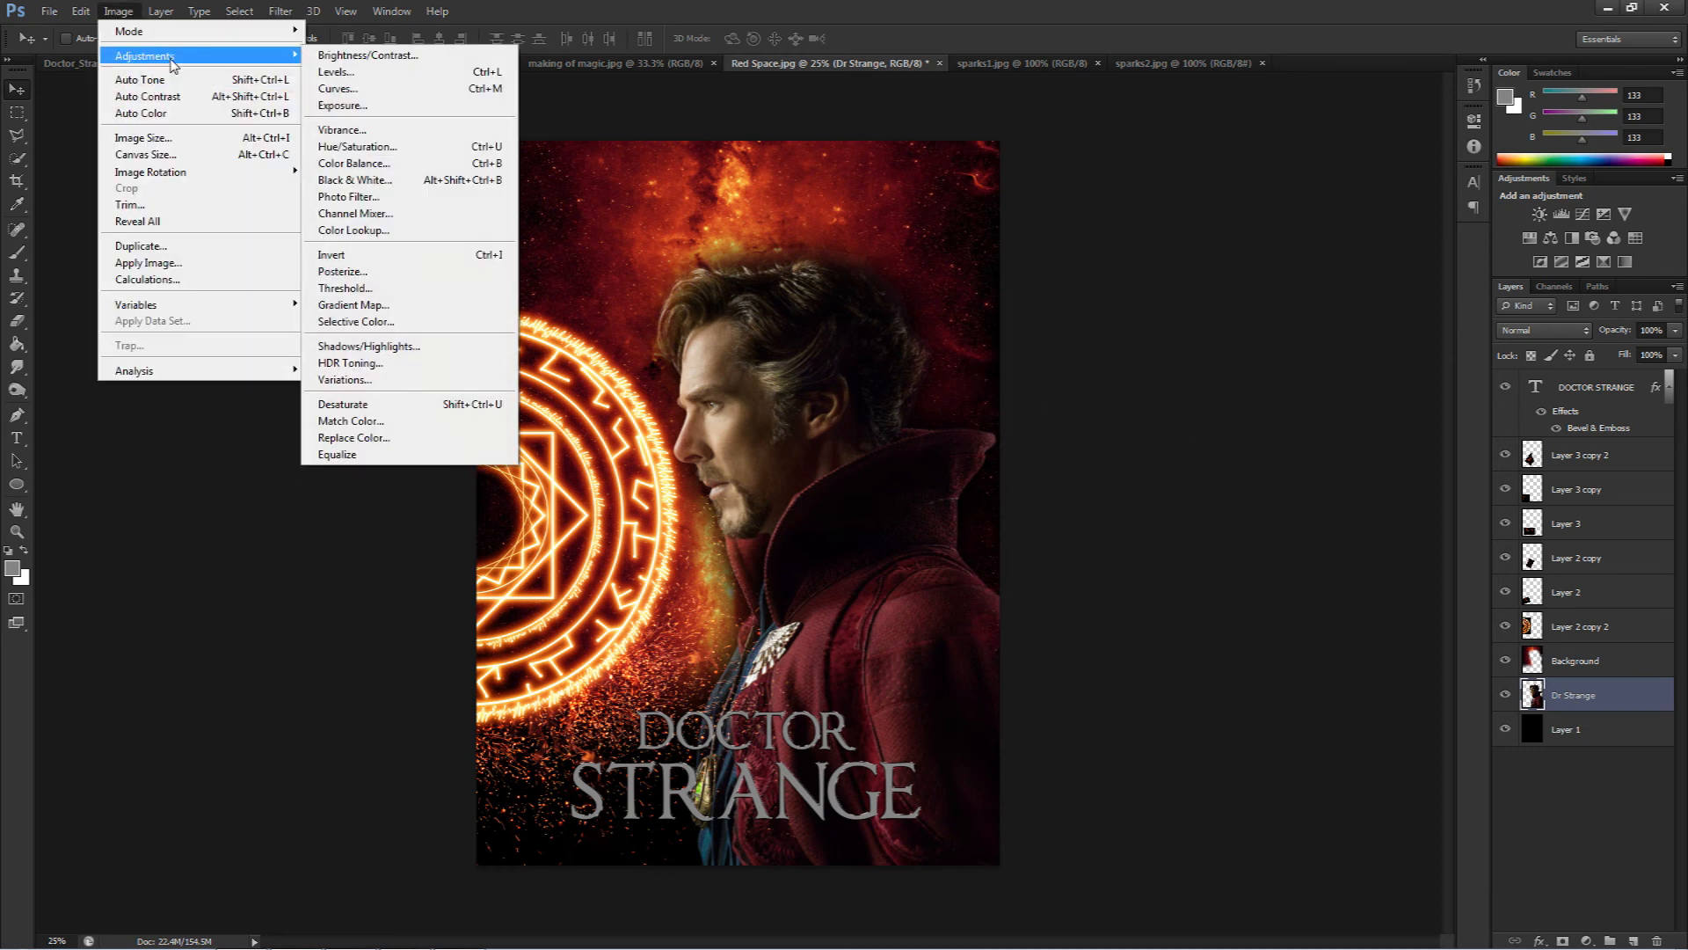
{"action": "left_click", "coordinate": [378, 163]}
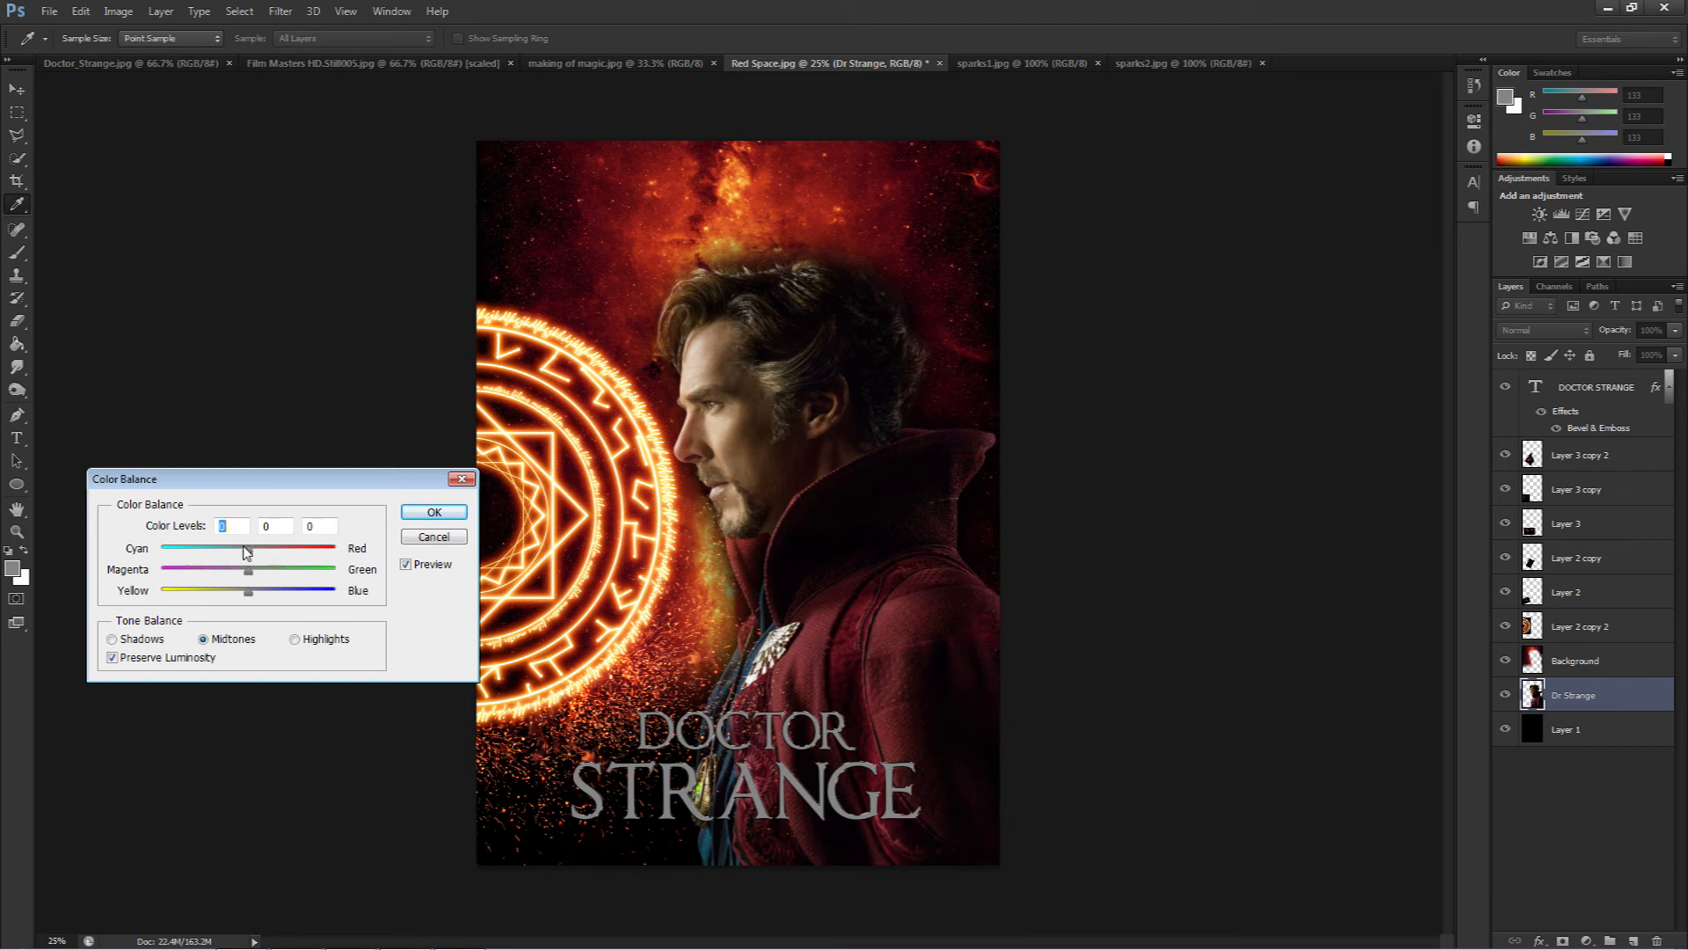
{"action": "left_click_drag", "start_coordinate": [250, 556], "coordinate": [294, 551]}
{"action": "left_click_drag", "start_coordinate": [249, 594], "coordinate": [228, 595]}
{"action": "left_click", "coordinate": [231, 595]}
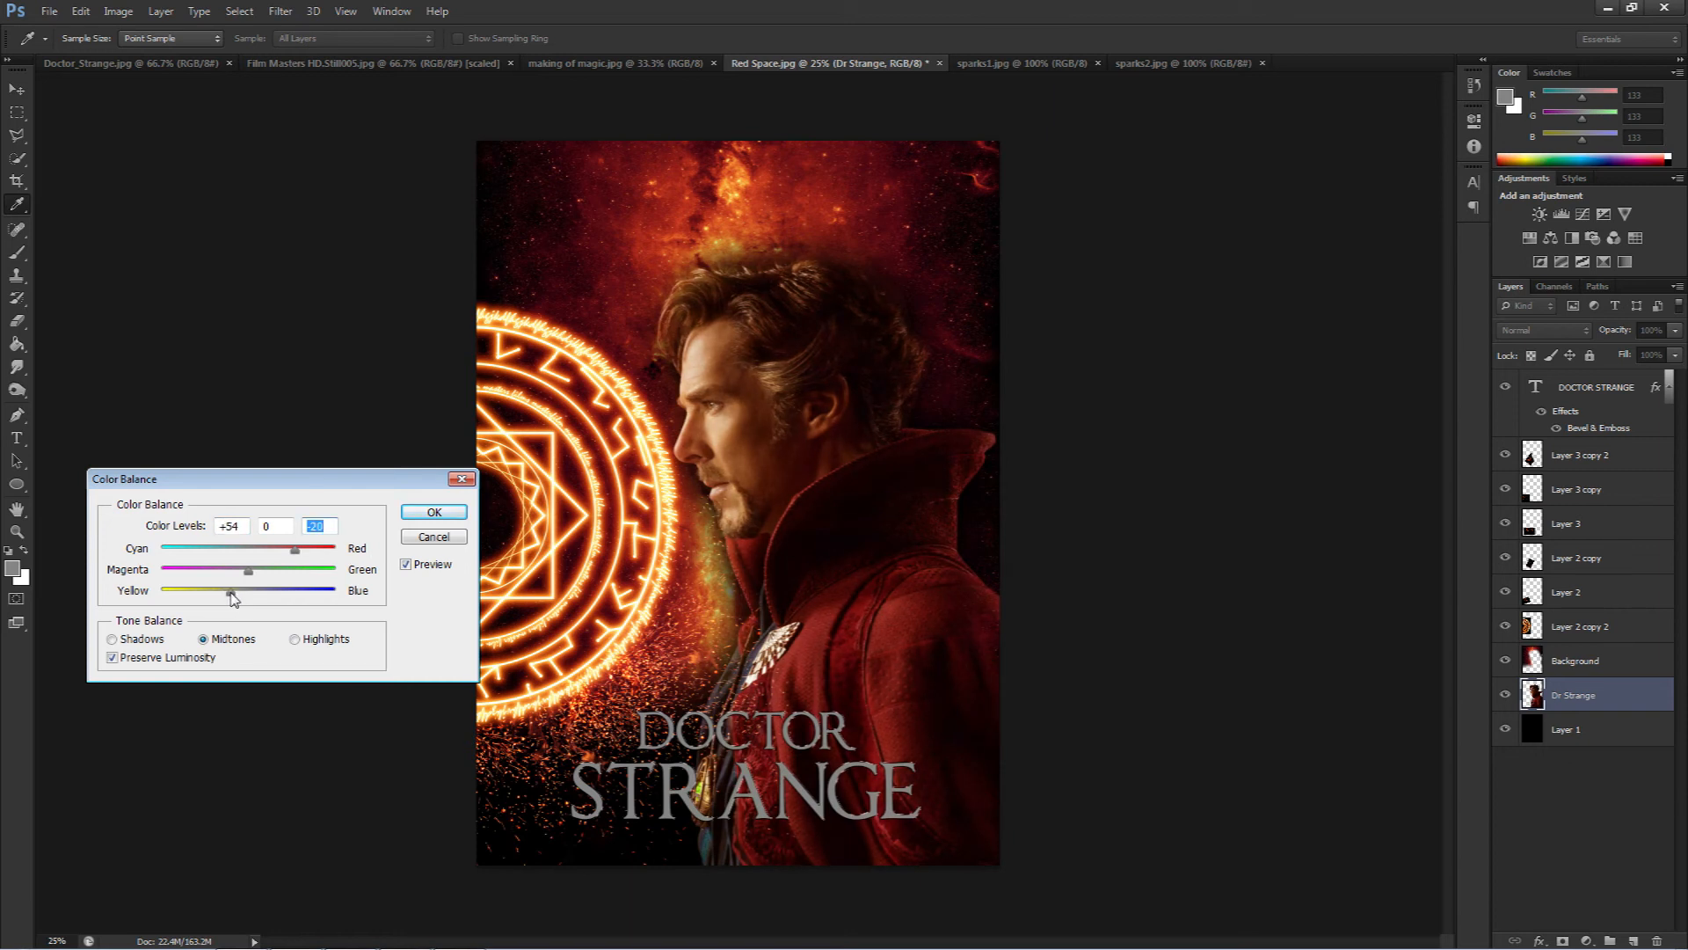
- Shift the figure's Color Balance highlights slightly towards red and more towards blue, and apply the adjustment
{"action": "left_click", "coordinate": [296, 640]}
{"action": "left_click_drag", "start_coordinate": [245, 548], "coordinate": [252, 549]}
{"action": "left_click_drag", "start_coordinate": [249, 590], "coordinate": [268, 591]}
{"action": "left_click", "coordinate": [268, 594]}
{"action": "left_click", "coordinate": [423, 519]}
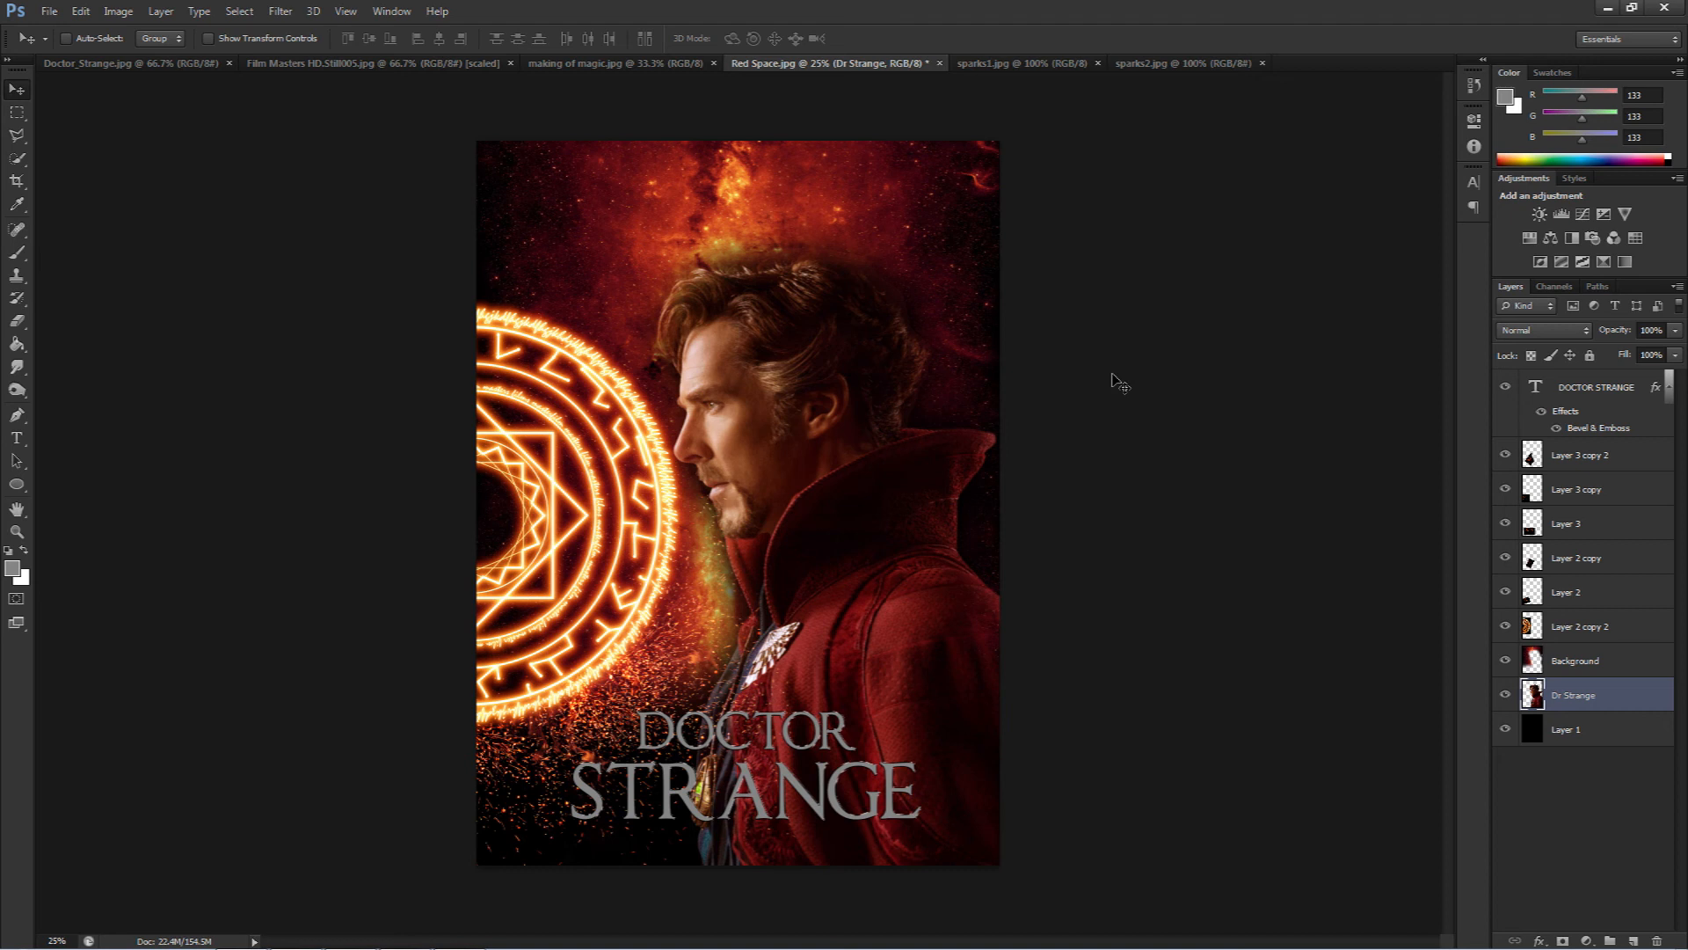
- Copy the entire magic circle from making of magic.jpg and paste it into the Film Masters photo of the man with the raised hand
{"action": "left_click", "coordinate": [398, 63]}
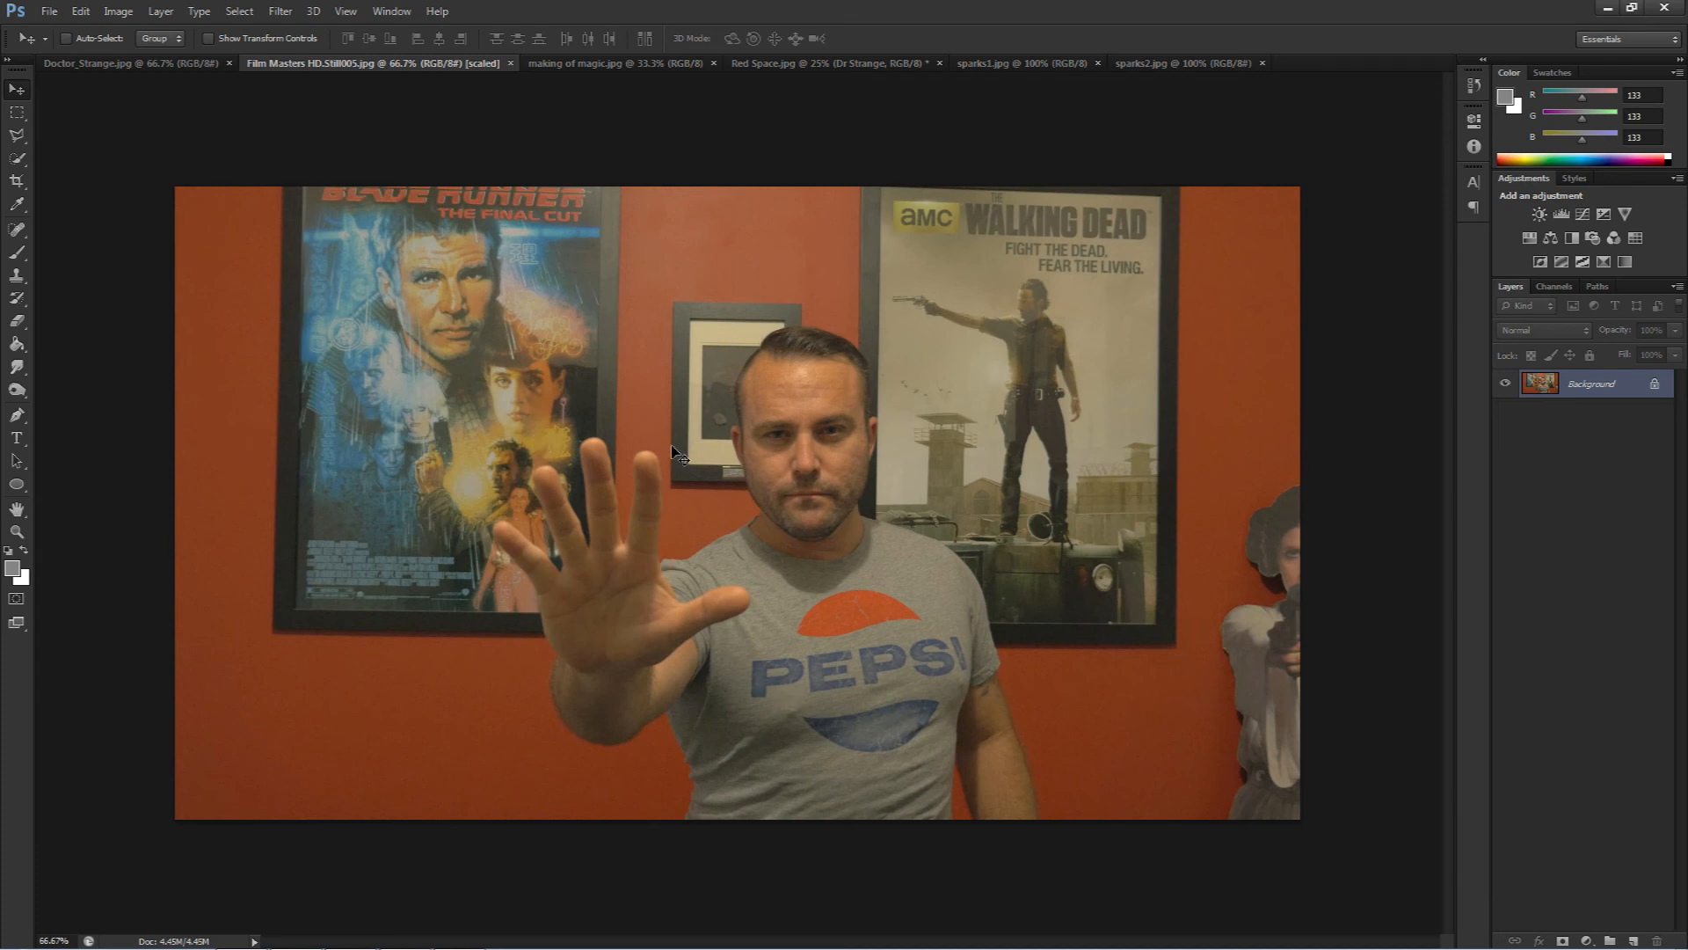
{"action": "left_click", "coordinate": [577, 61]}
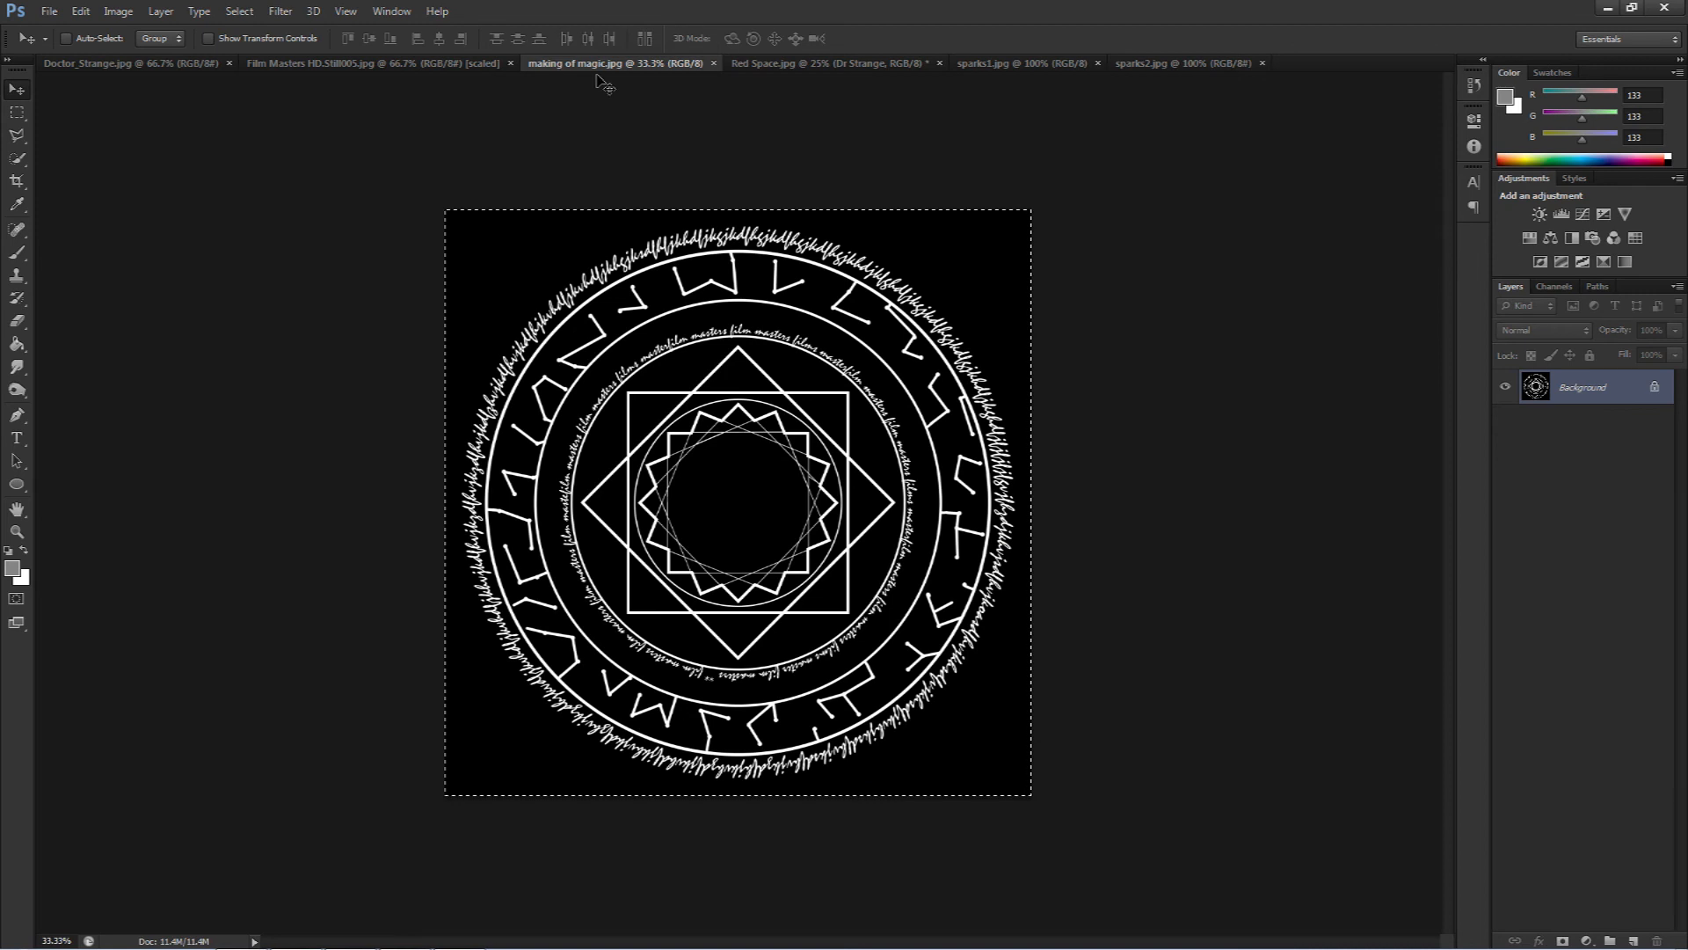
{"action": "left_click", "coordinate": [15, 118]}
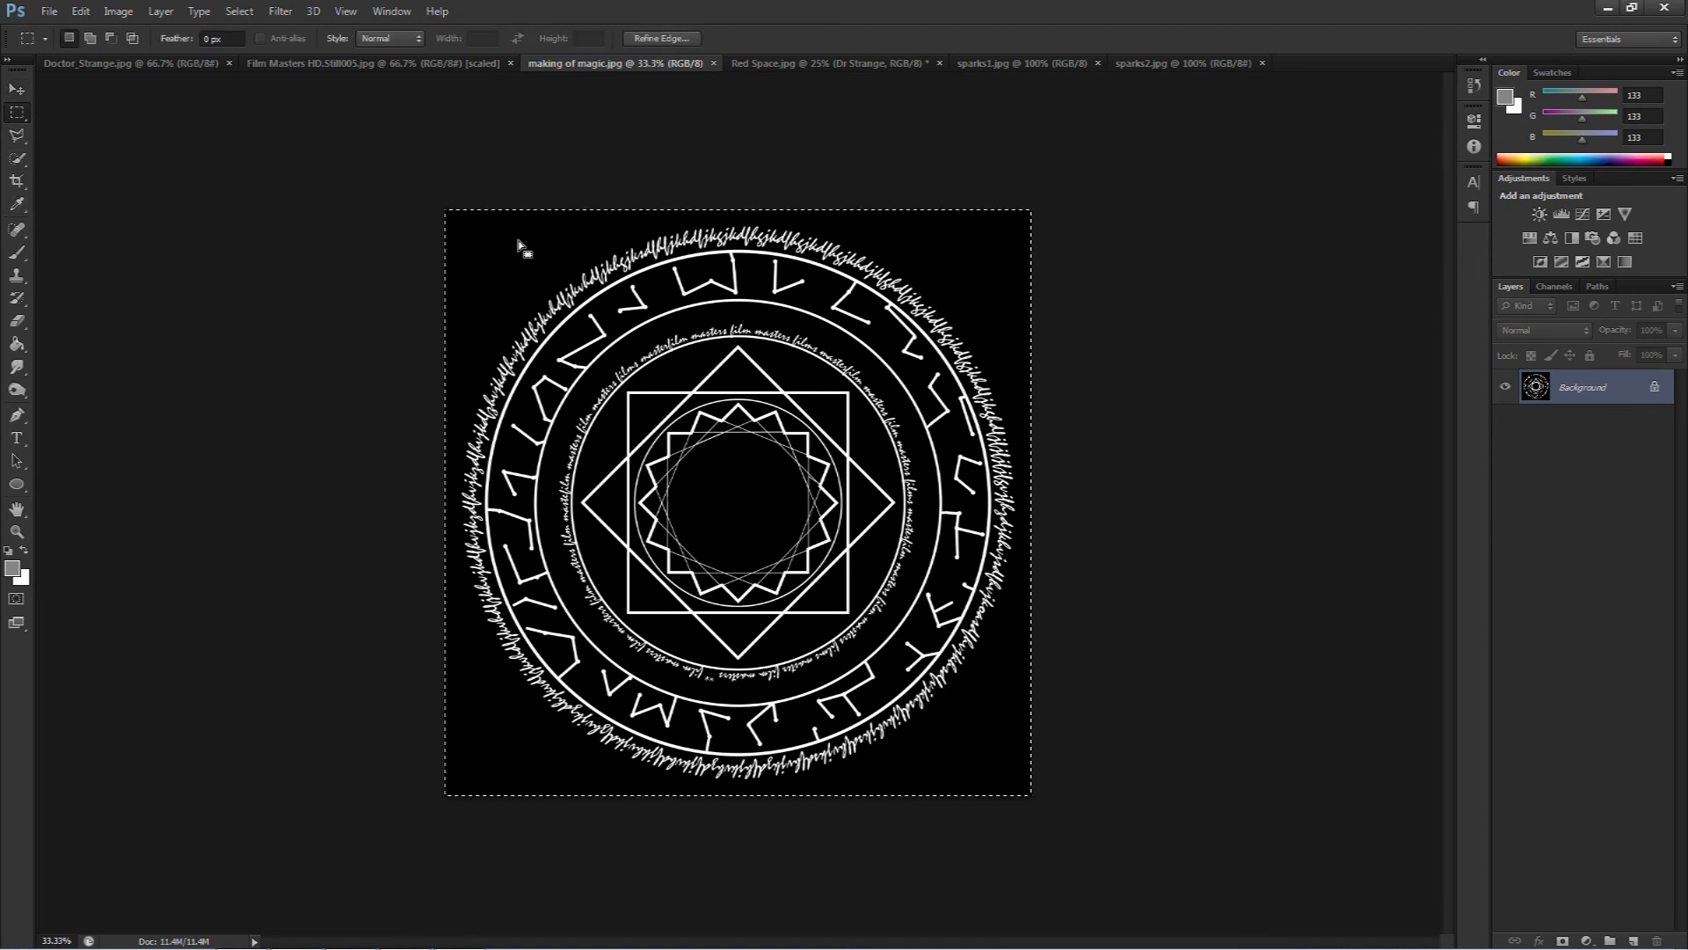
{"action": "left_click", "coordinate": [425, 196]}
{"action": "left_click_drag", "start_coordinate": [426, 196], "coordinate": [1268, 872]}
{"action": "left_click", "coordinate": [433, 63]}
{"action": "key", "text": "ctrl+v"}
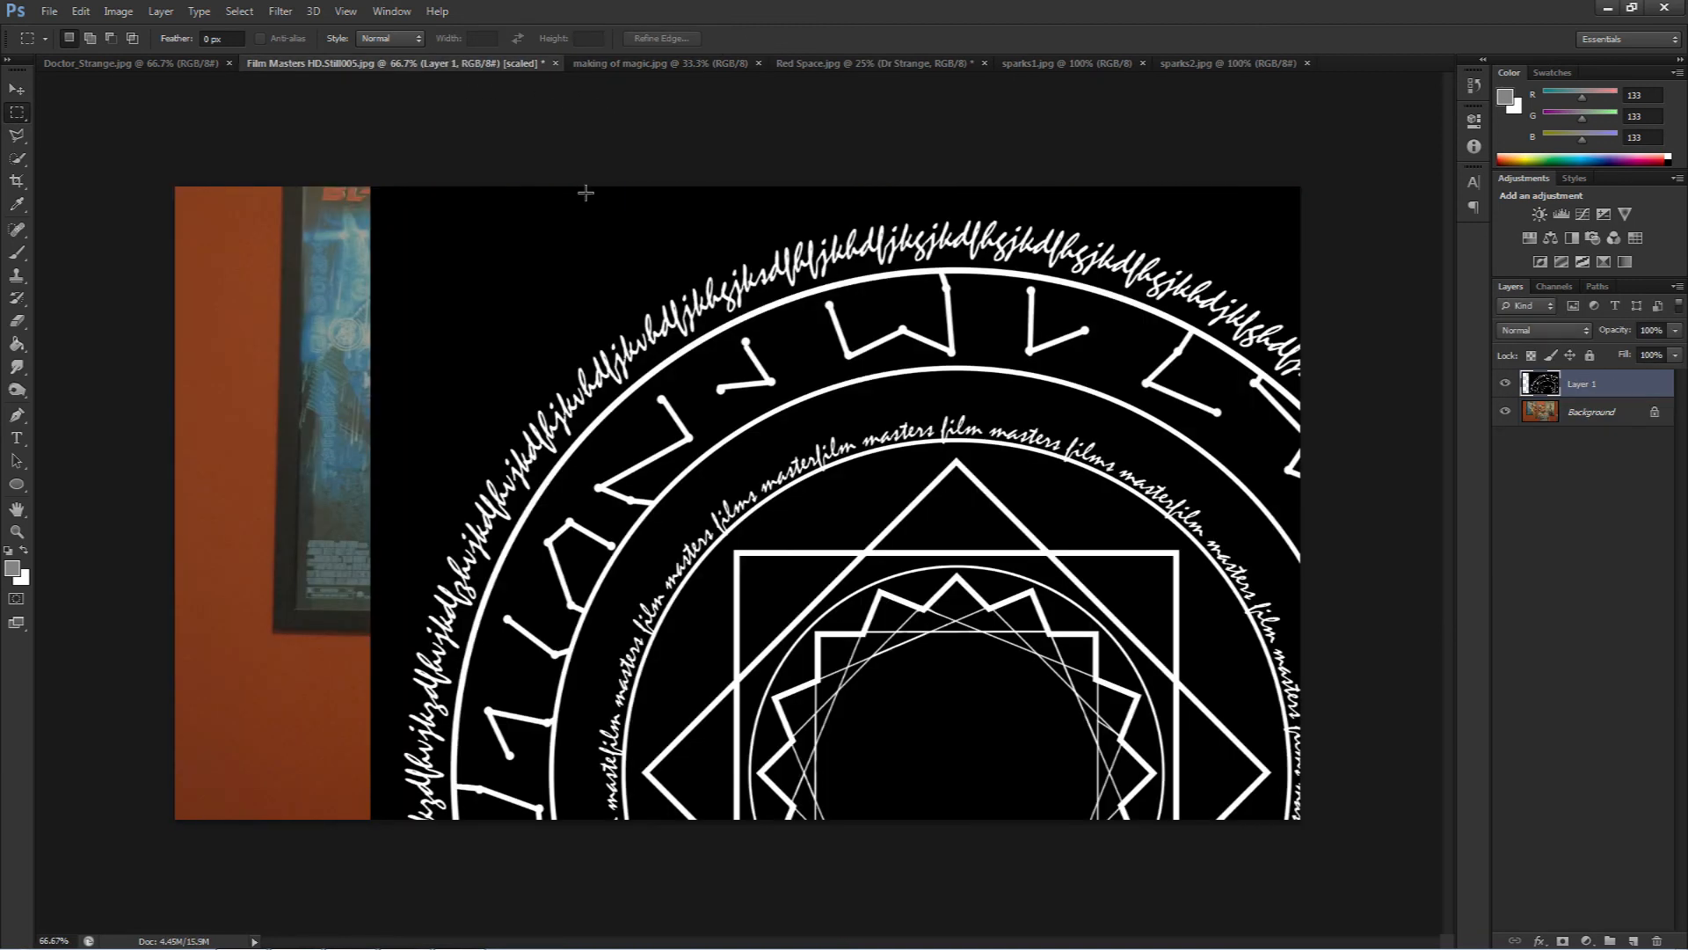
- Scale the pasted magic circle to about 52%, place it over the raised hand and set its blend mode to Screen
{"action": "key", "text": "ctrl+t"}
{"action": "left_click_drag", "start_coordinate": [370, 187], "coordinate": [287, 212]}
{"action": "left_click_drag", "start_coordinate": [967, 175], "coordinate": [812, 325]}
{"action": "left_click_drag", "start_coordinate": [649, 461], "coordinate": [704, 353]}
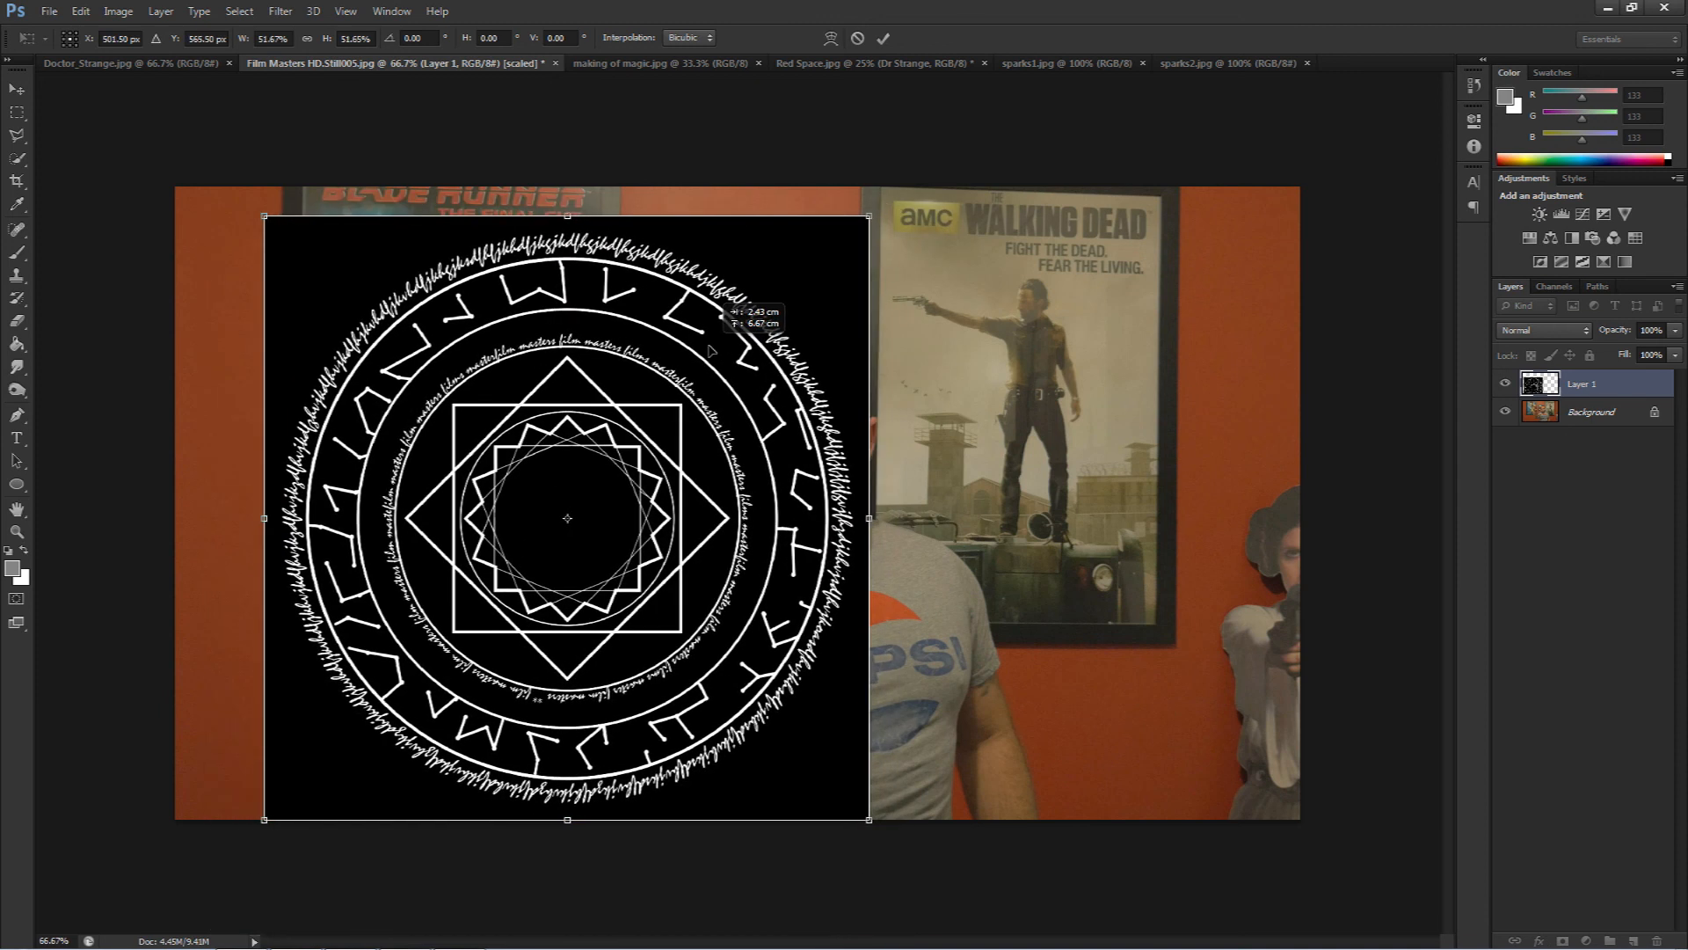
{"action": "key", "text": "Return"}
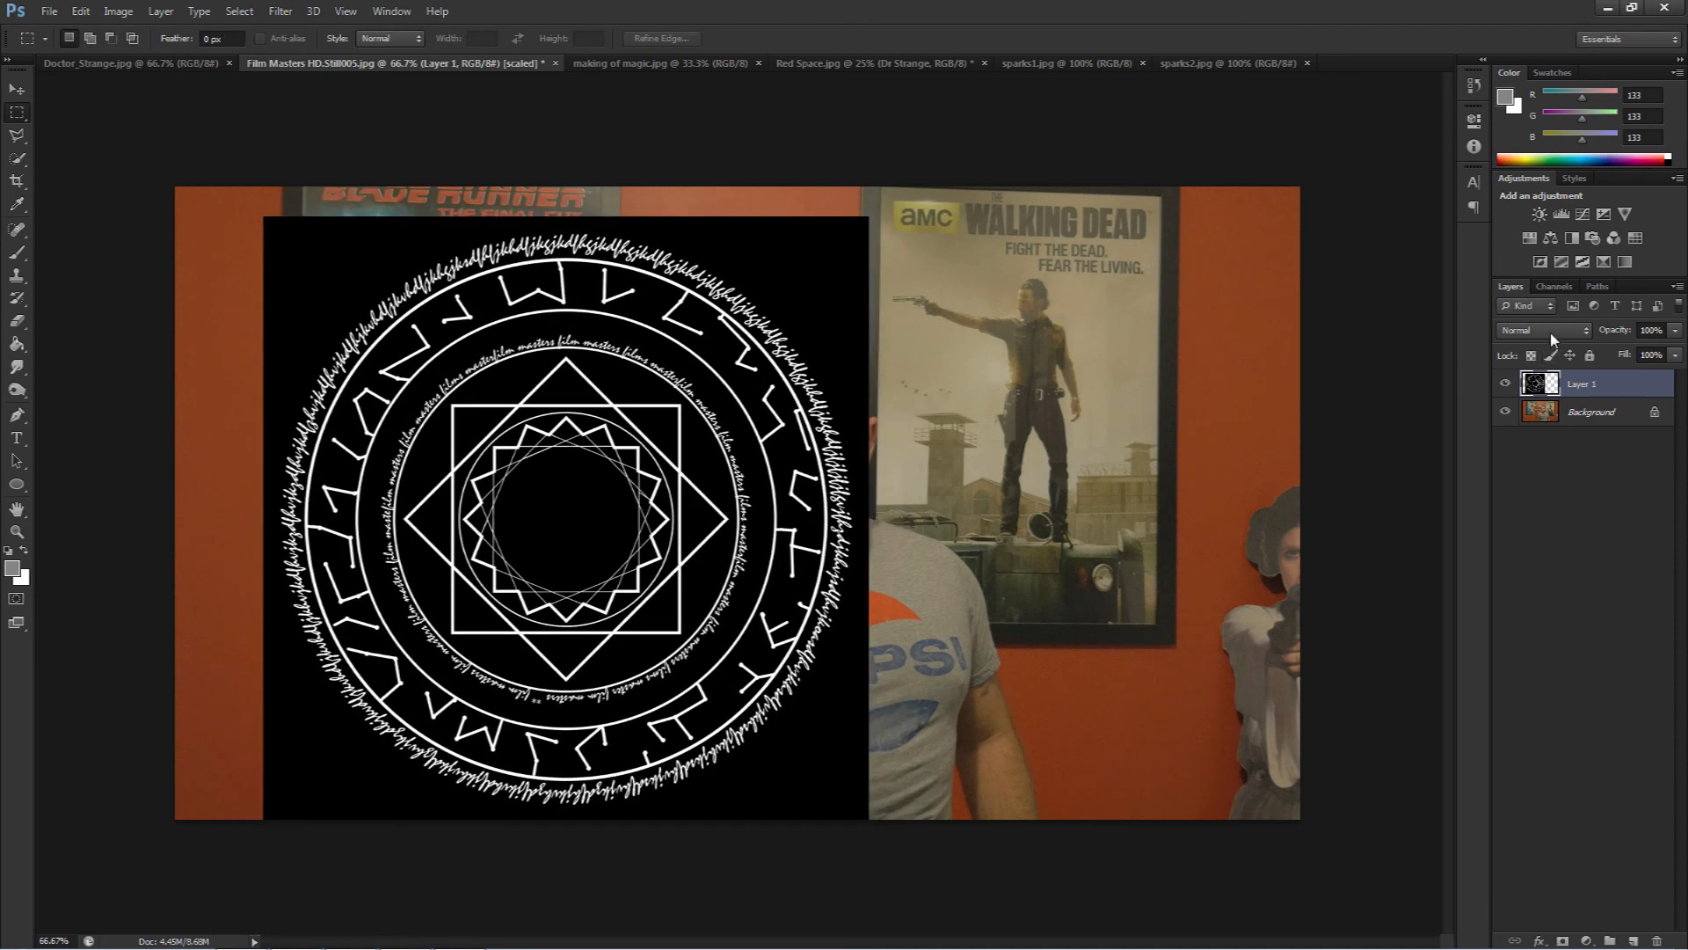
{"action": "left_click", "coordinate": [1549, 330]}
{"action": "left_click", "coordinate": [1548, 490]}
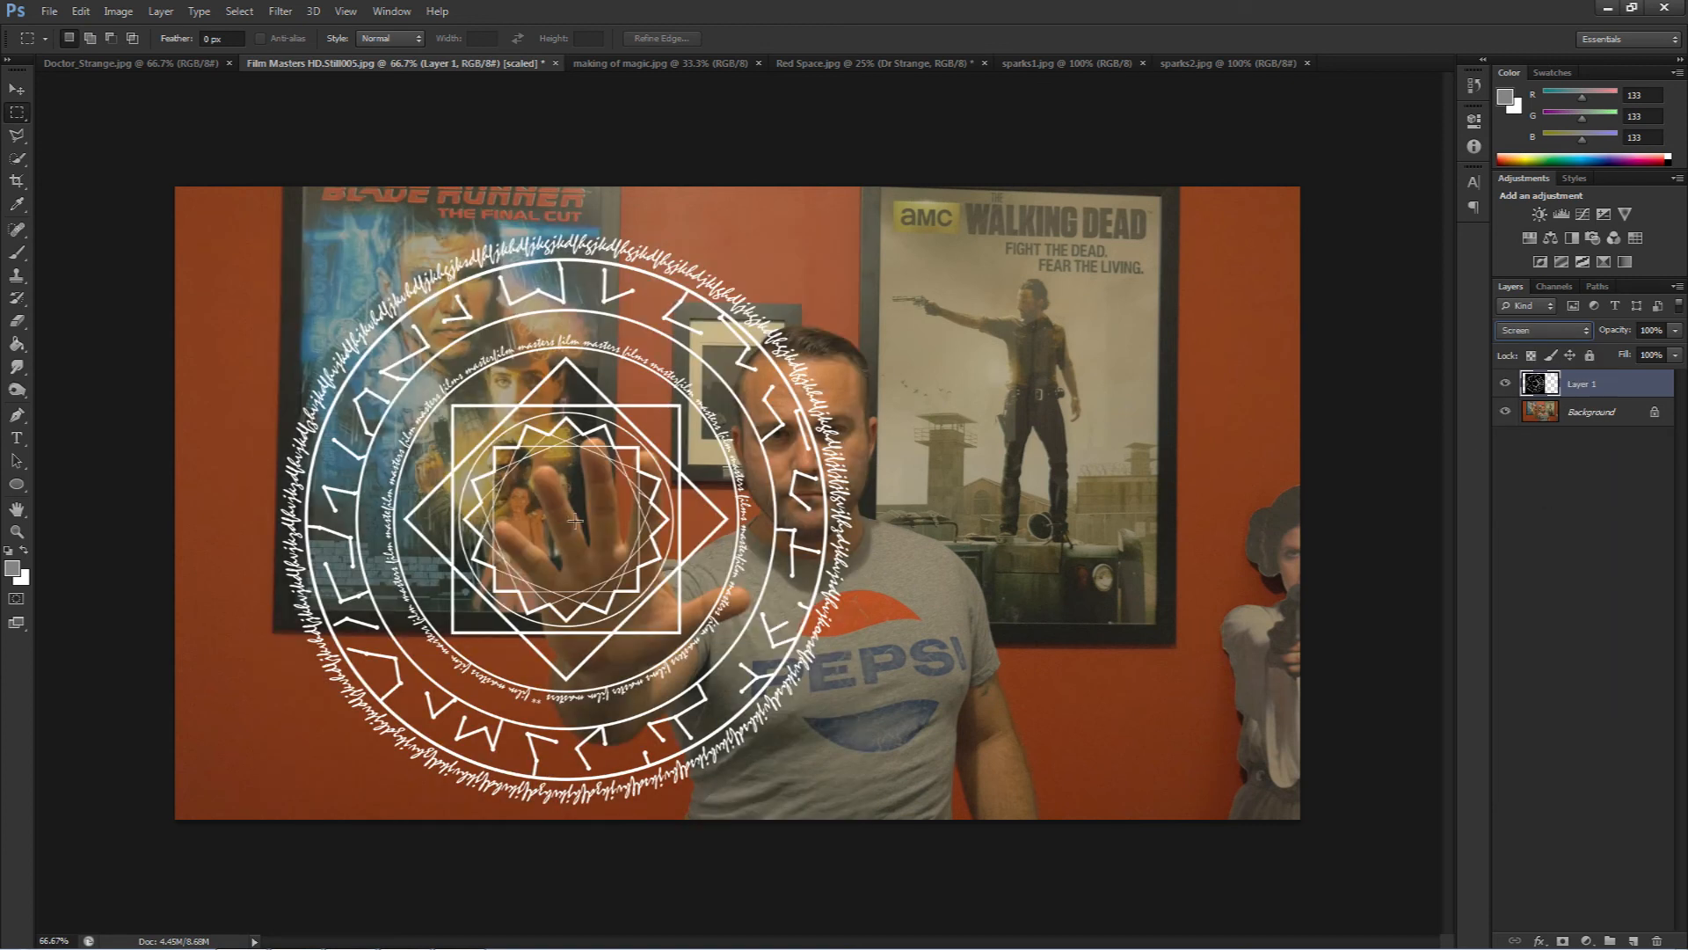
- Centre the magic circle on the palm, shrink it to about 99% and rotate it about 19 degrees
{"action": "left_click", "coordinate": [16, 91]}
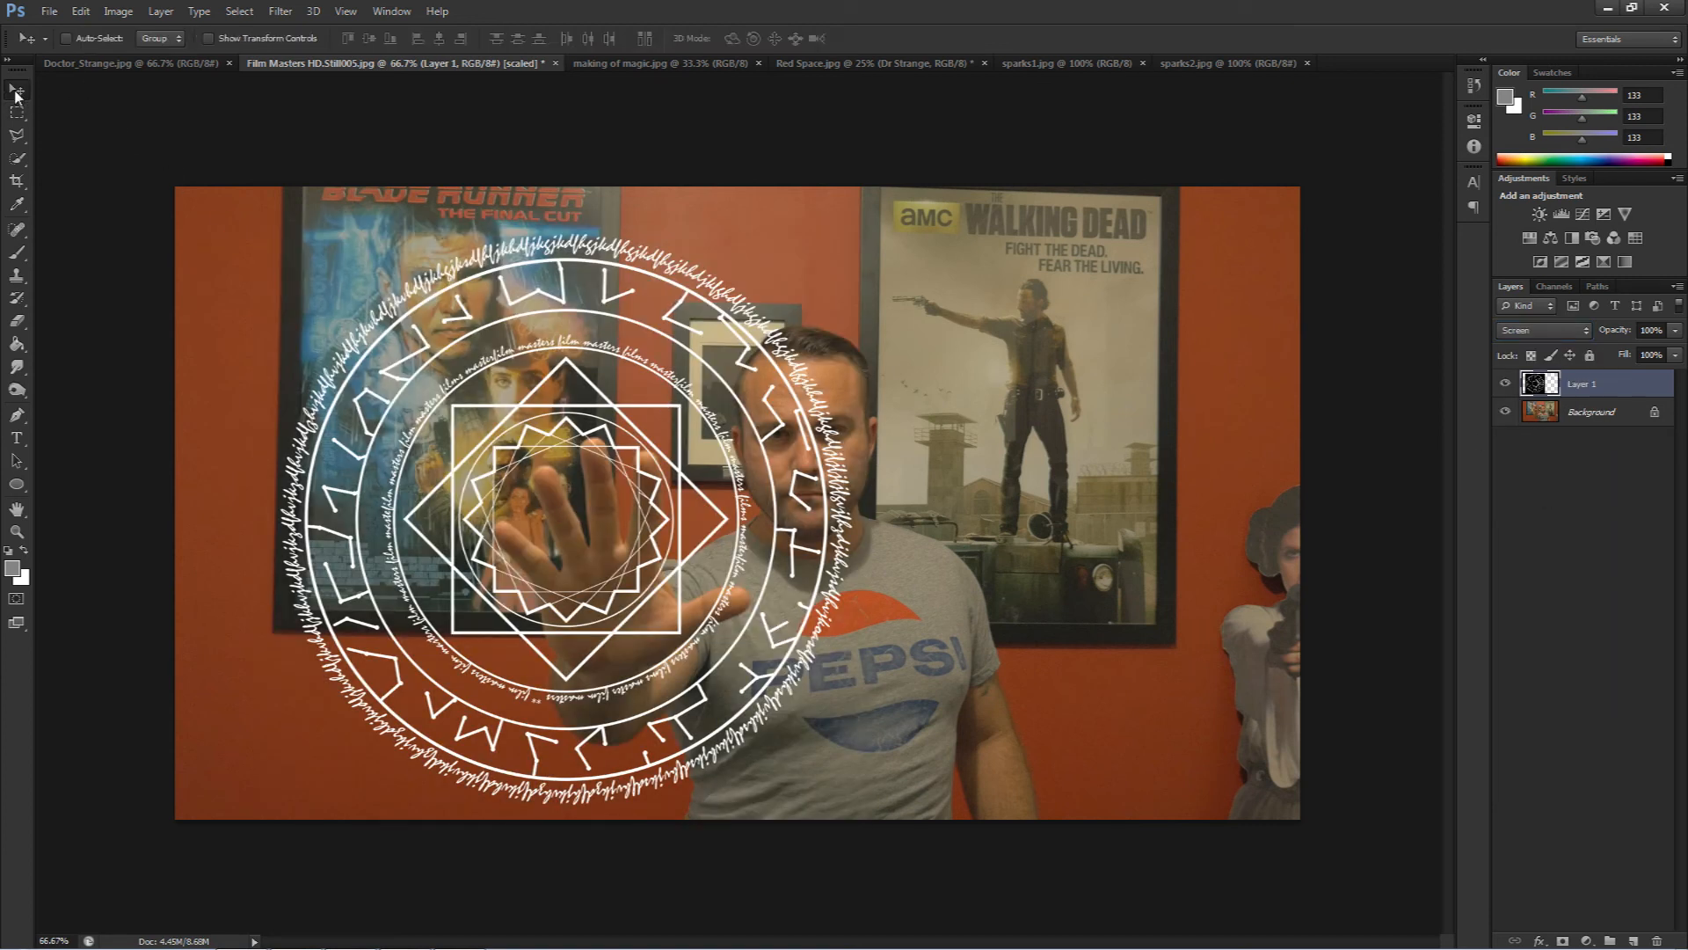
{"action": "left_click_drag", "start_coordinate": [479, 400], "coordinate": [507, 458]}
{"action": "key", "text": "ctrl+t"}
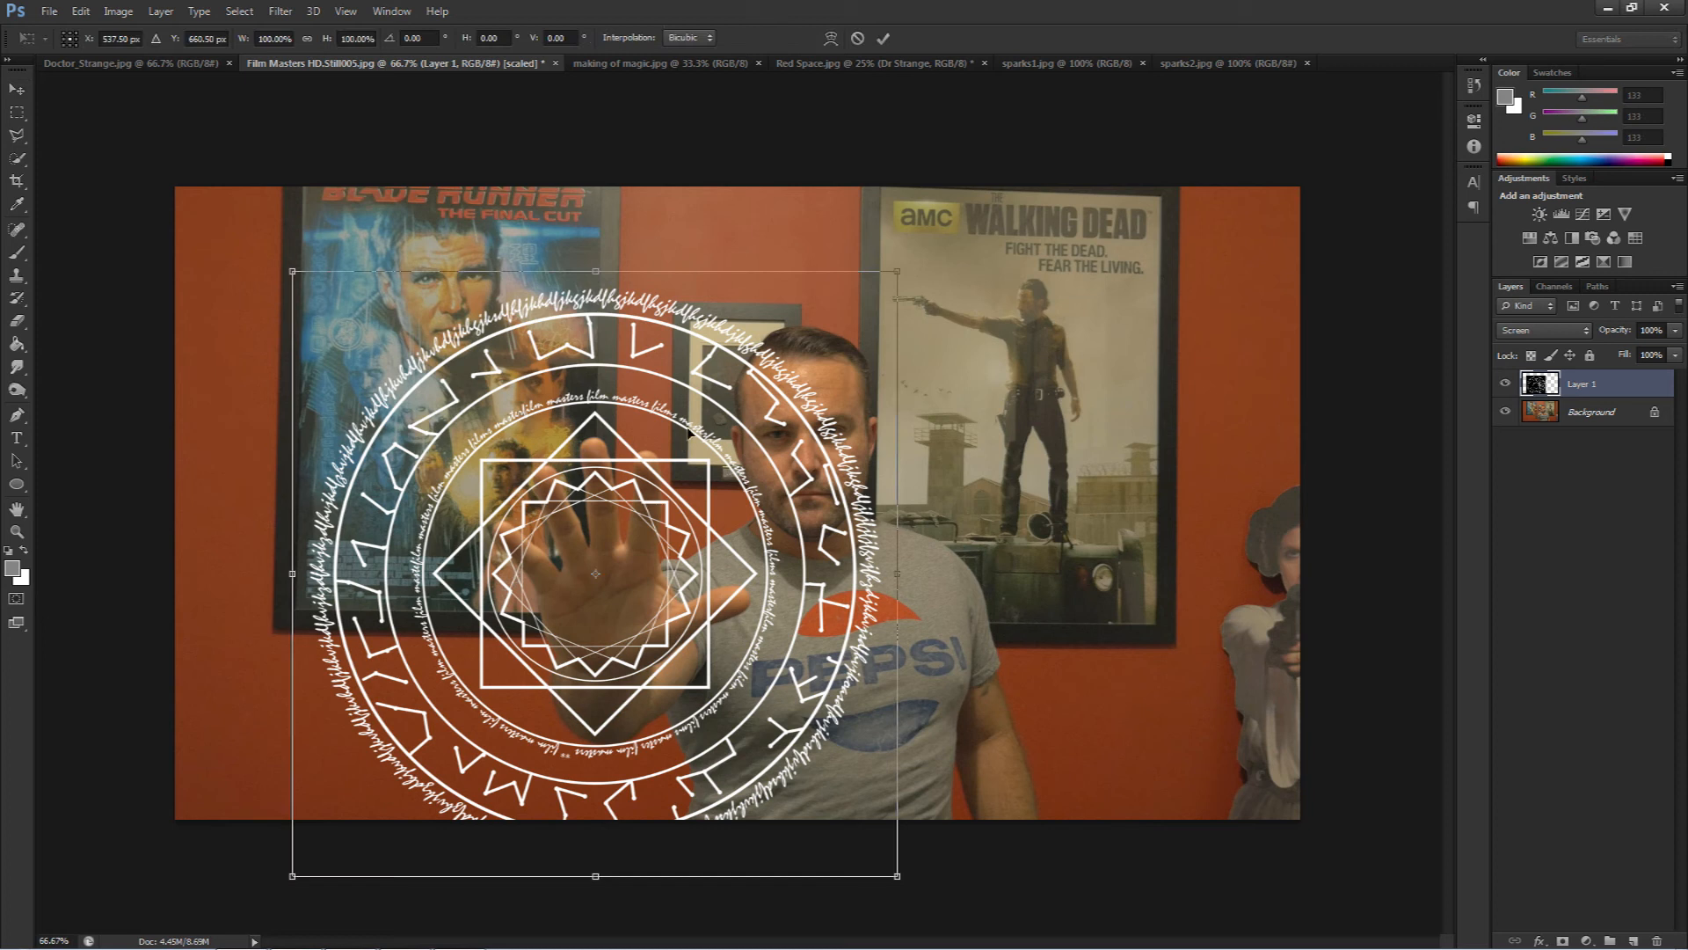
{"action": "left_click_drag", "start_coordinate": [893, 272], "coordinate": [985, 441]}
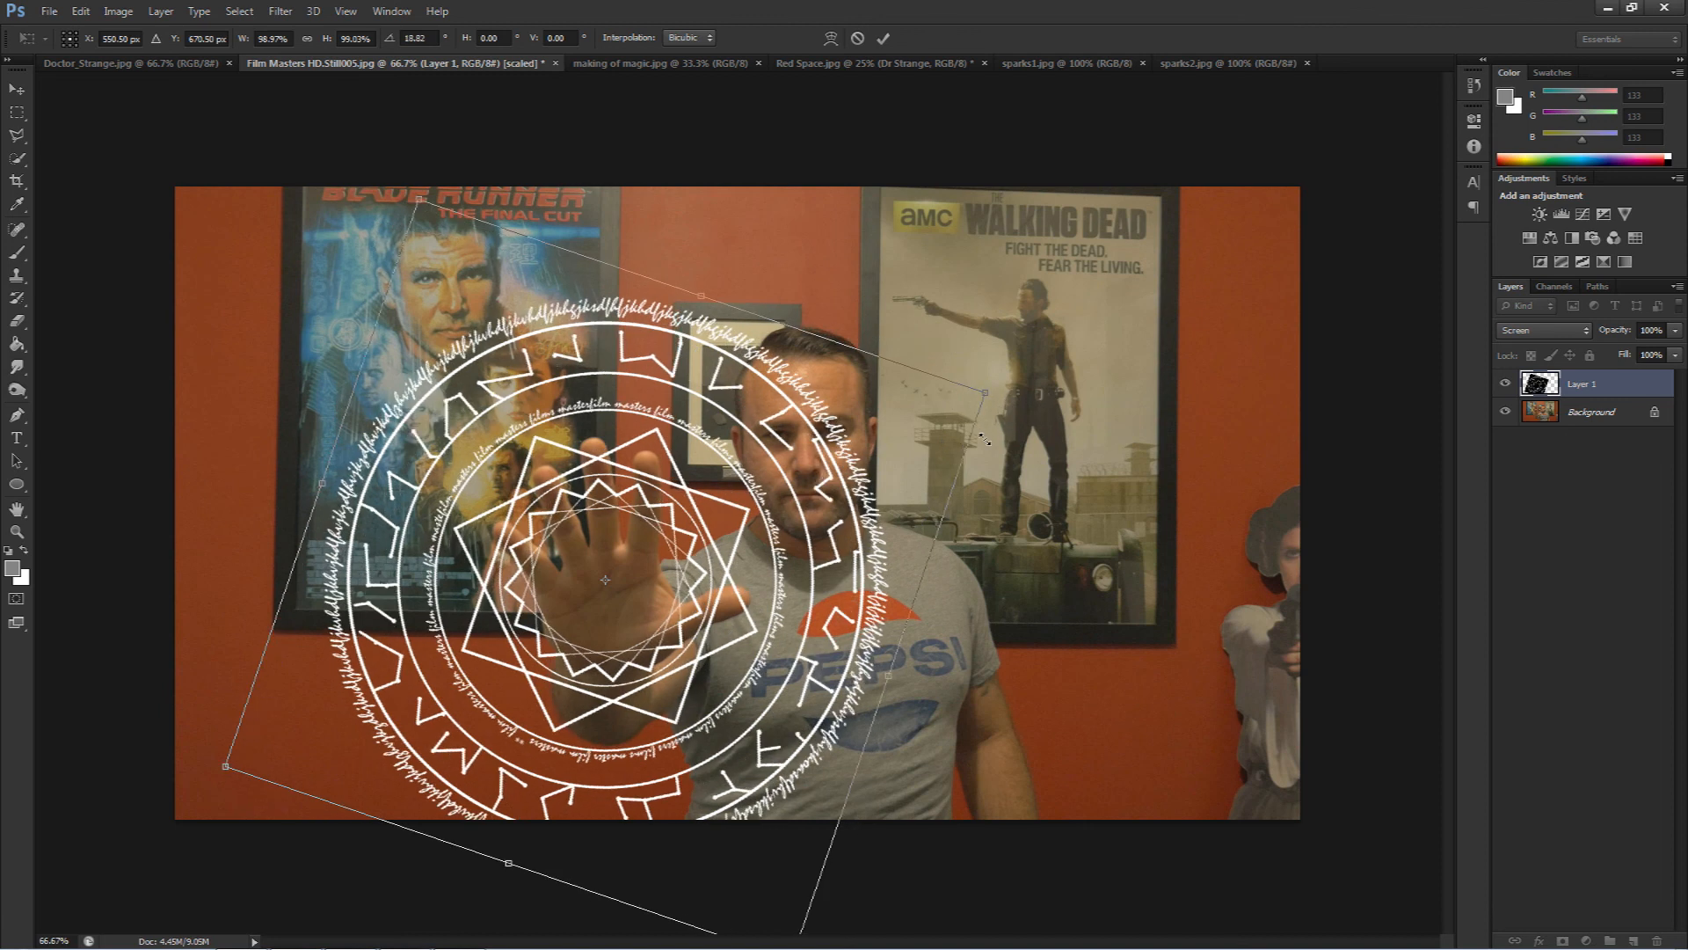
{"action": "key", "text": "Return"}
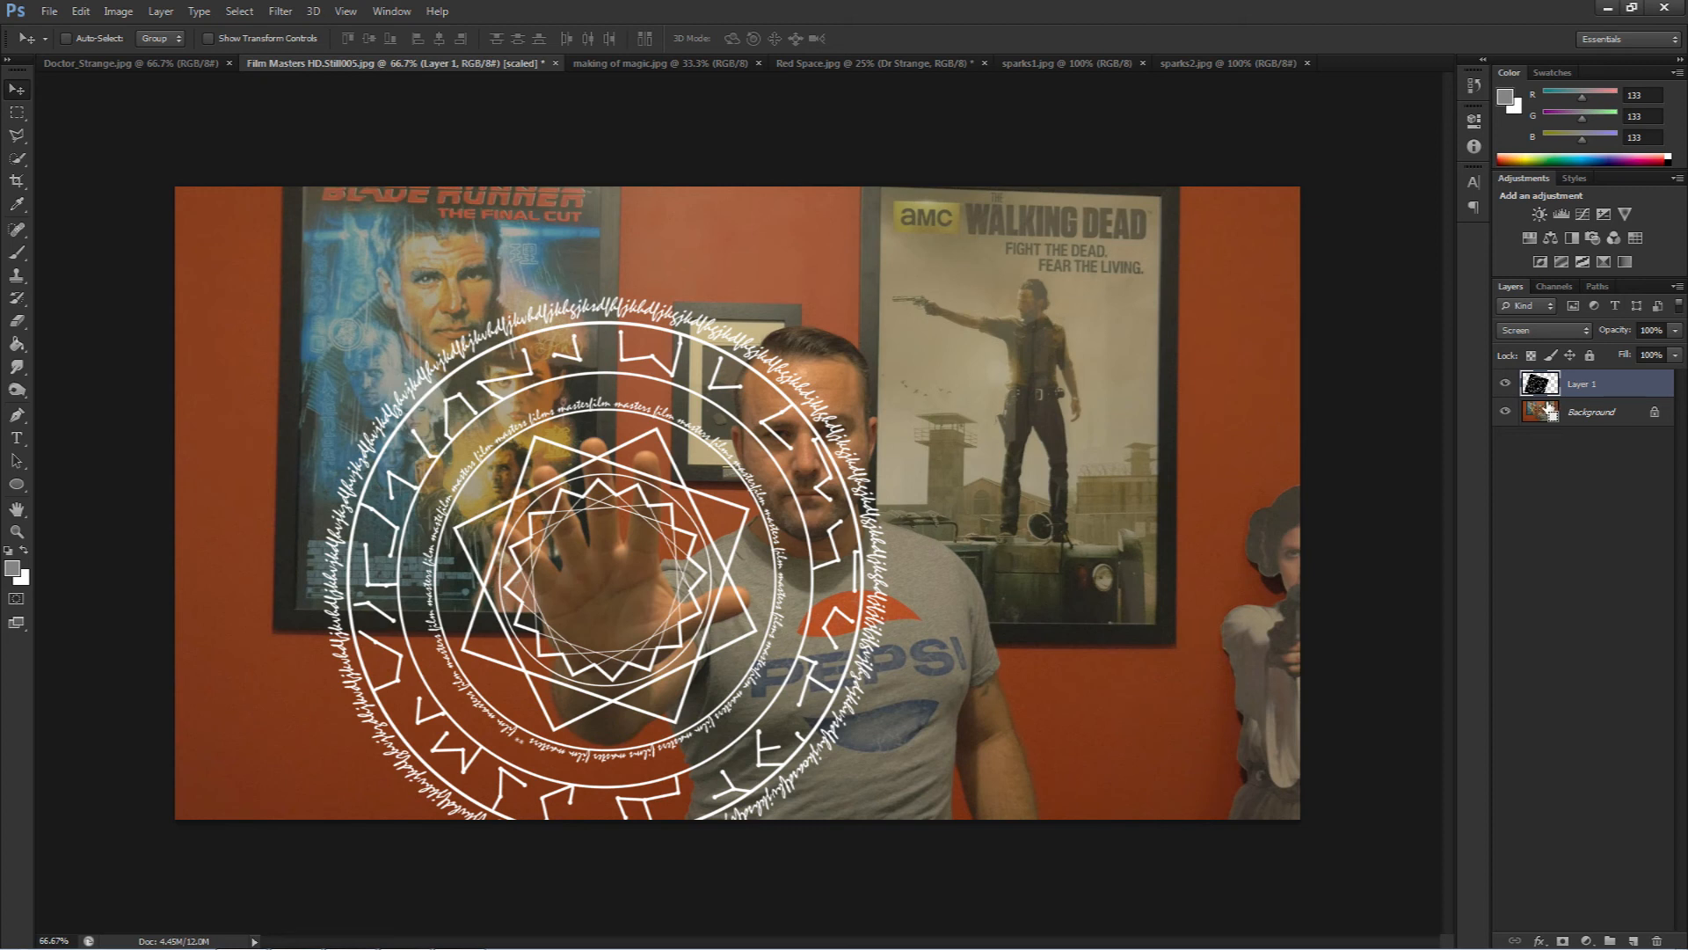
- Duplicate the magic circle layer twice and apply a 20-pixel Gaussian Blur to the topmost copy
{"action": "key", "text": "ctrl+j"}
{"action": "key", "text": "ctrl+j"}
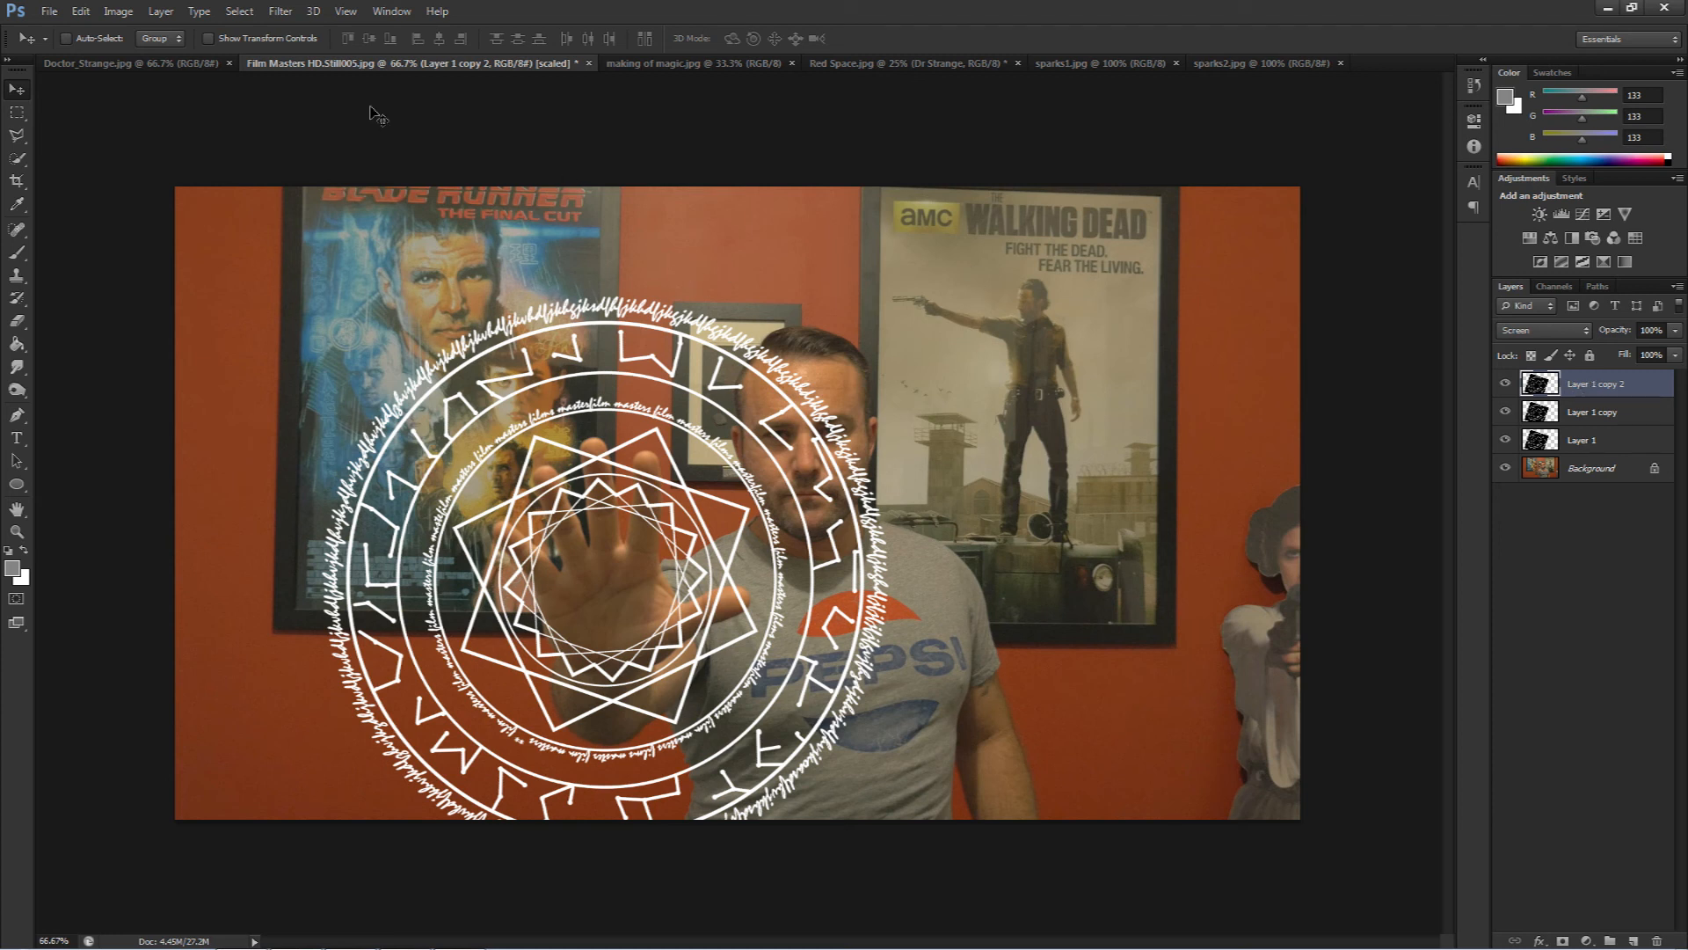
{"action": "left_click", "coordinate": [280, 10]}
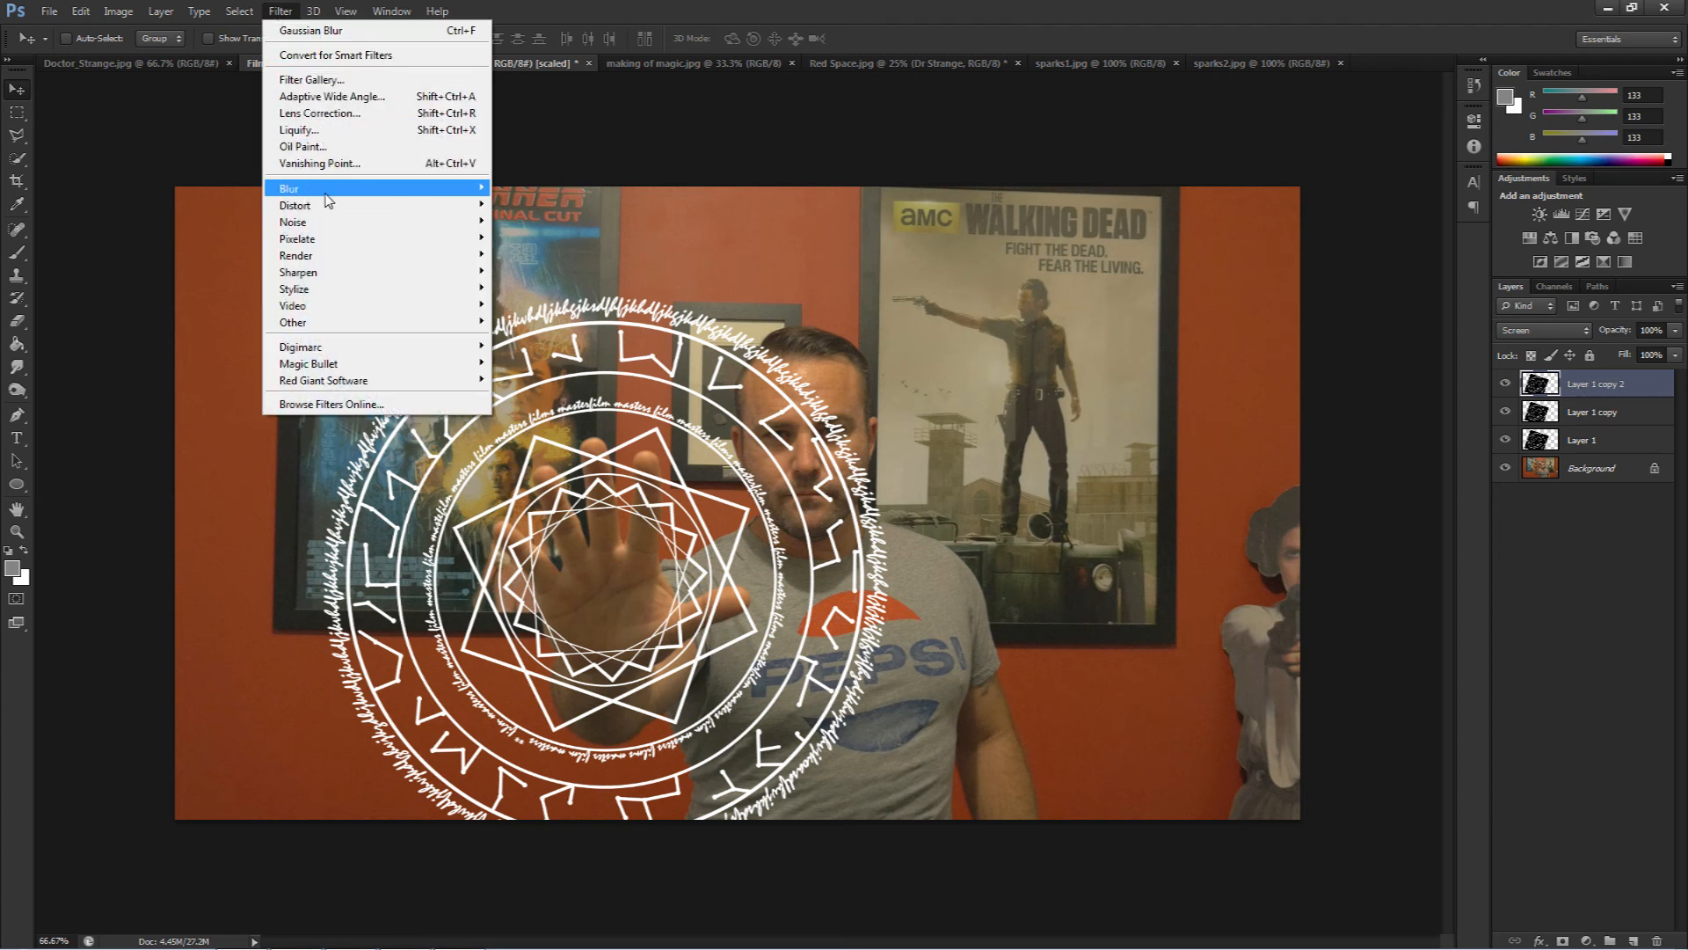
{"action": "mouse_move", "coordinate": [327, 199]}
{"action": "left_click", "coordinate": [532, 309]}
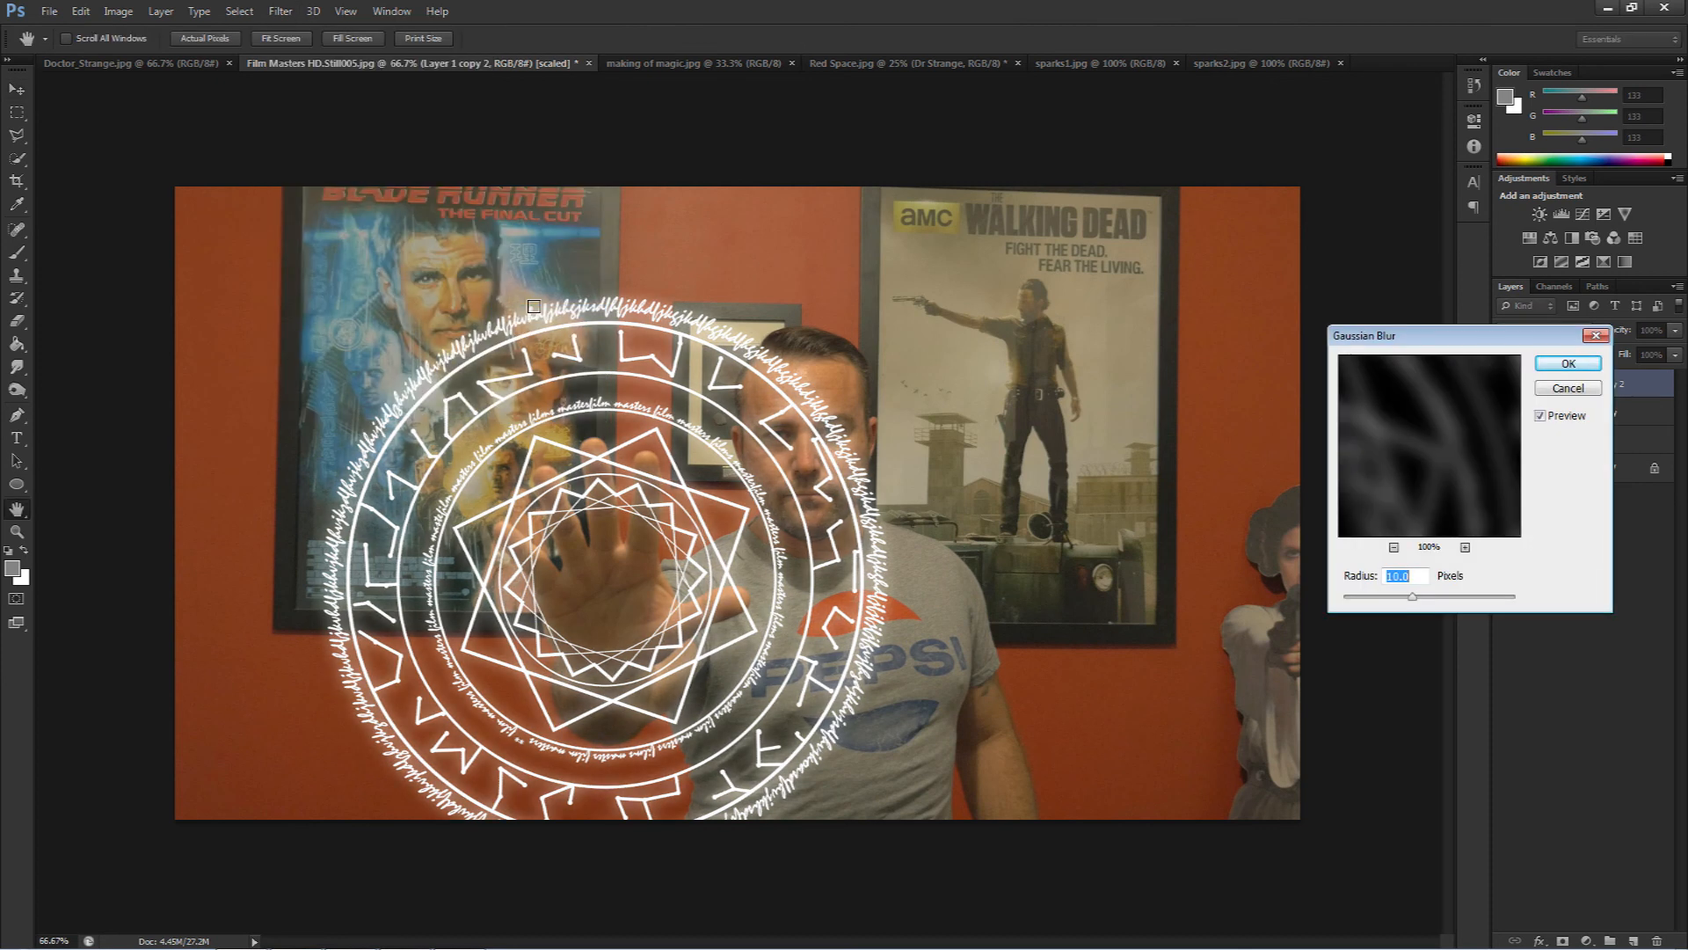
{"action": "type", "text": "20"}
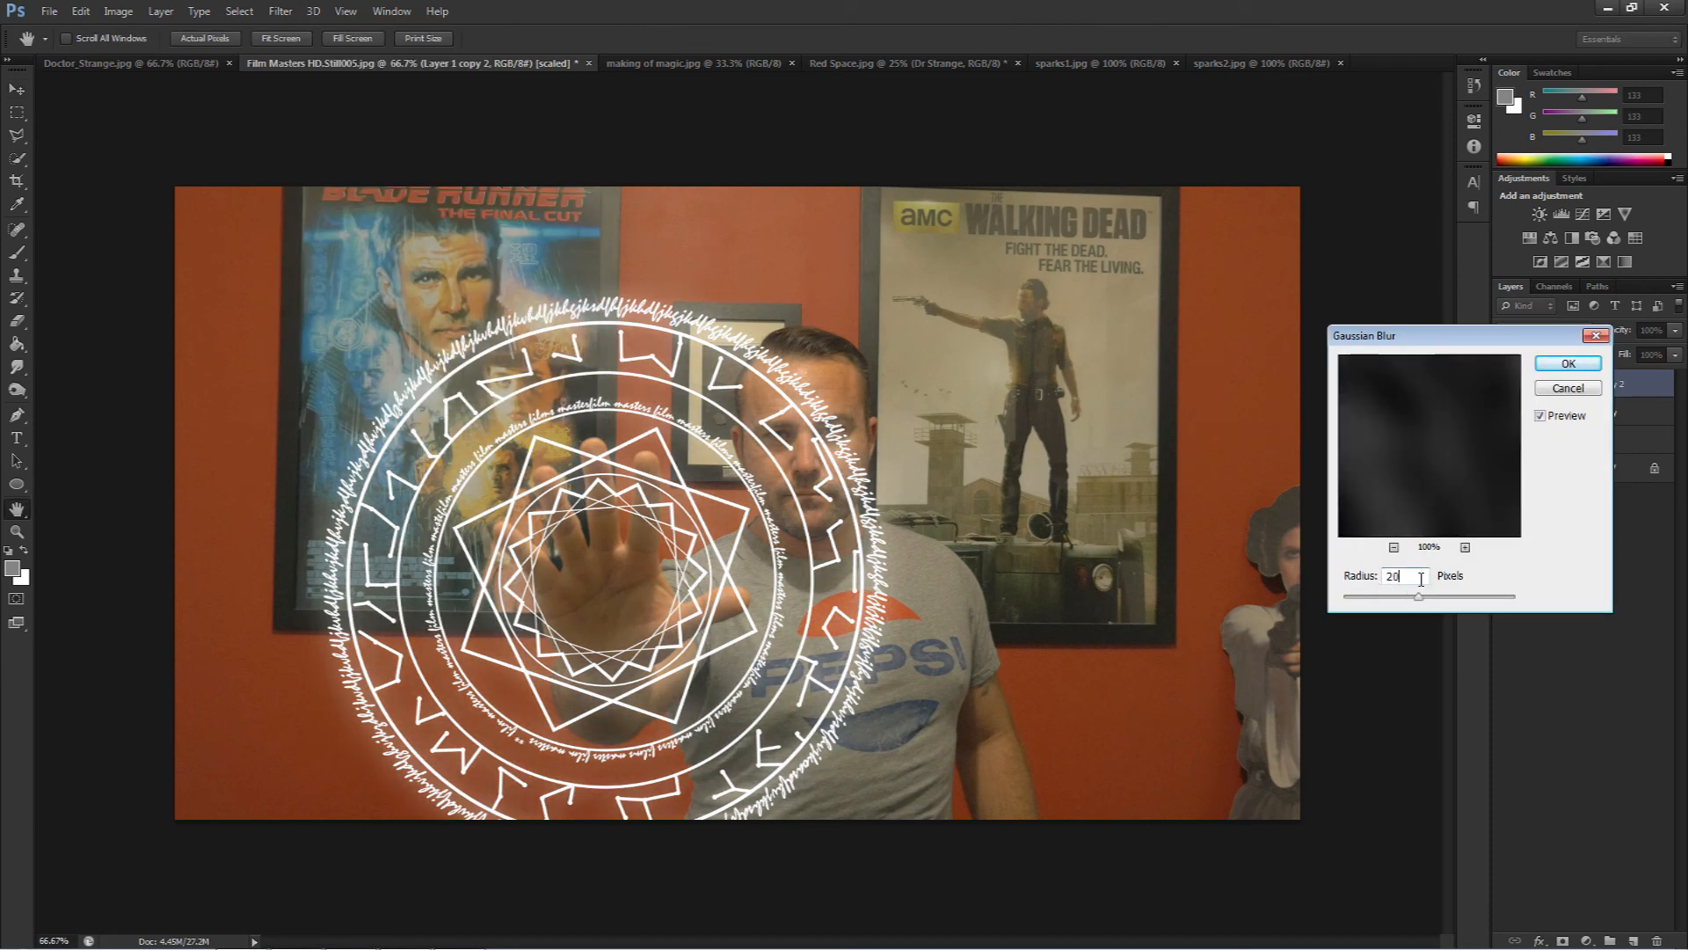
{"action": "left_click", "coordinate": [1571, 366]}
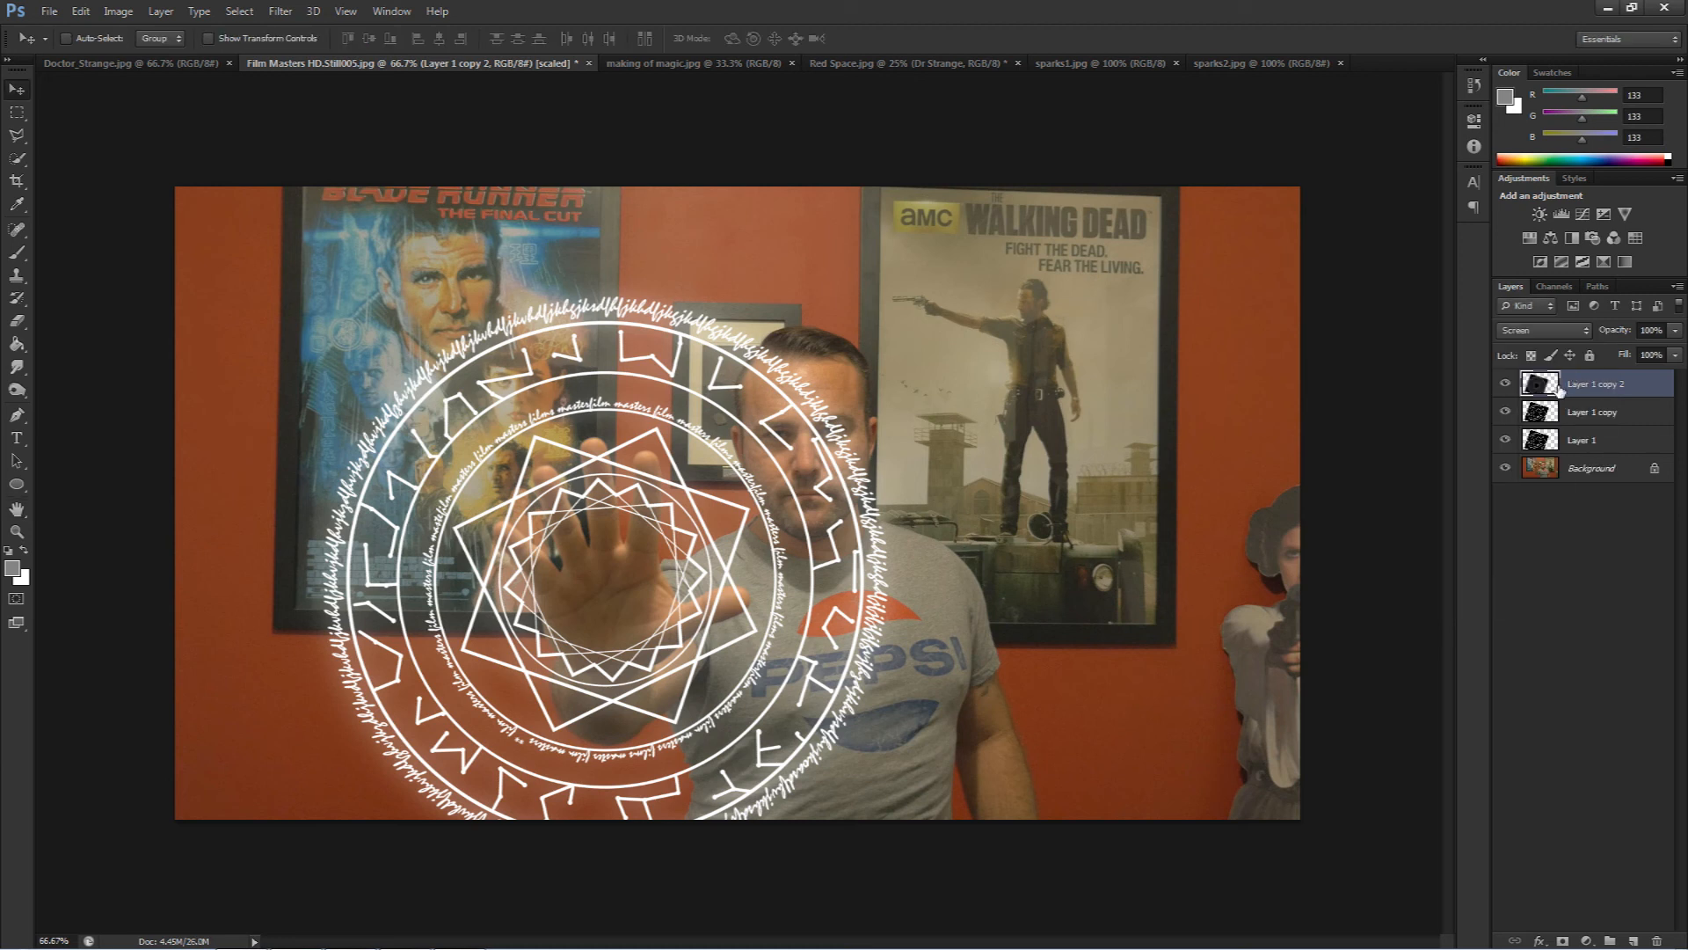
- Apply a 10-pixel Gaussian Blur to the middle copy of the magic circle
{"action": "left_click", "coordinate": [1591, 415]}
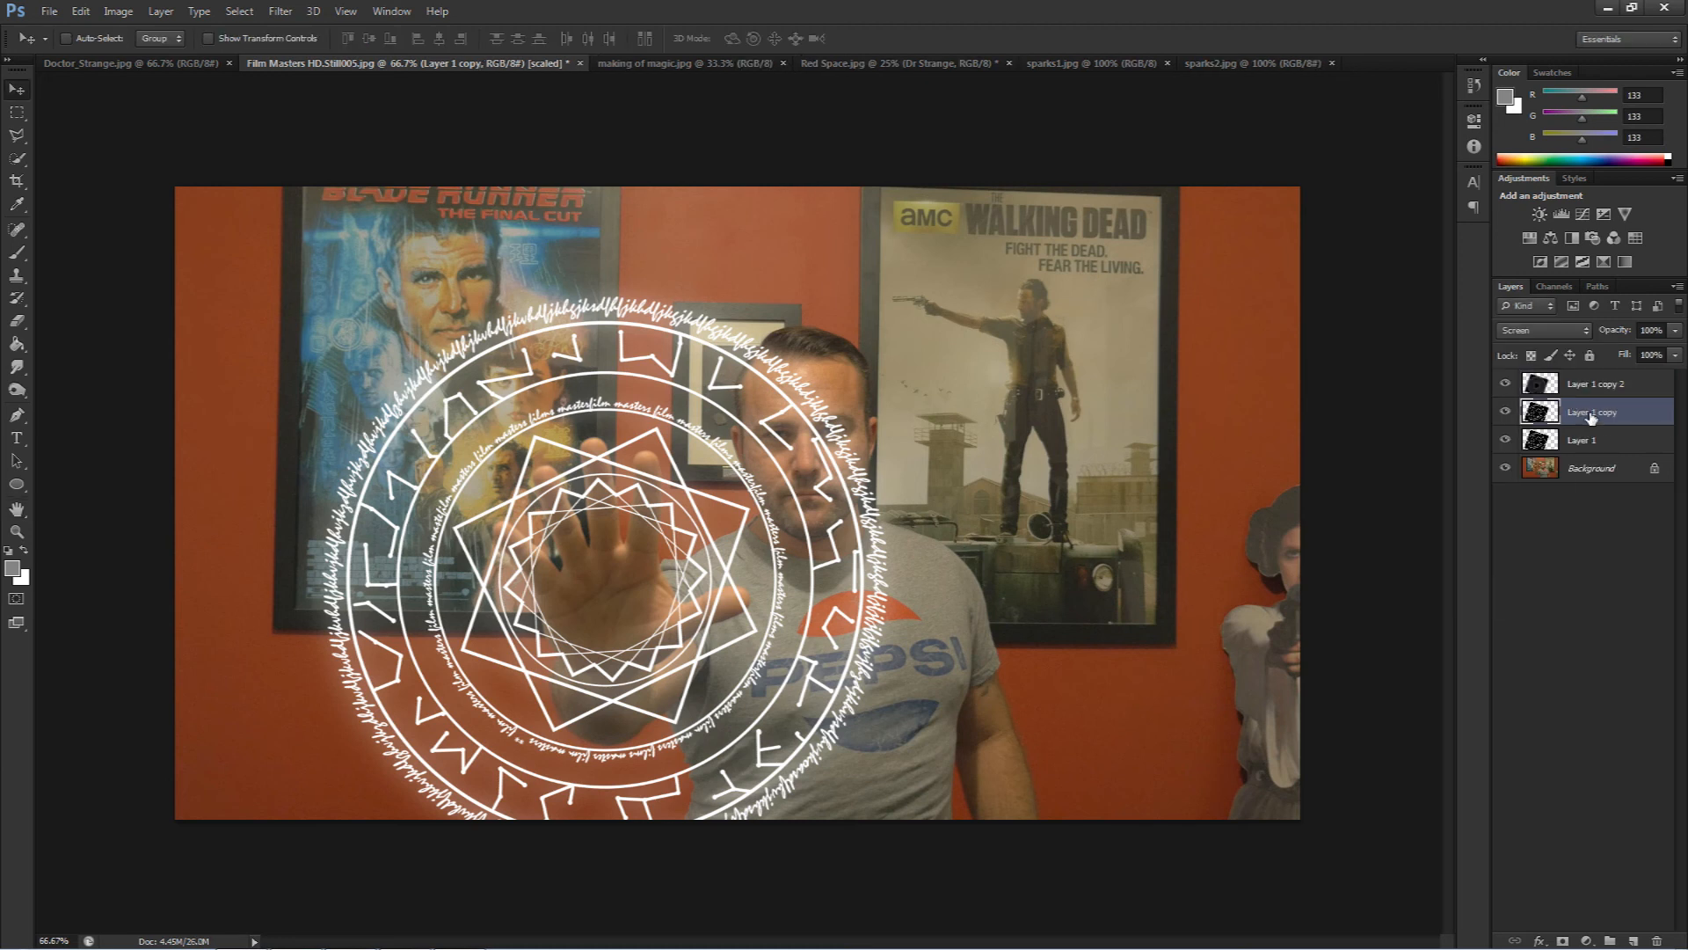
{"action": "left_click", "coordinate": [274, 12]}
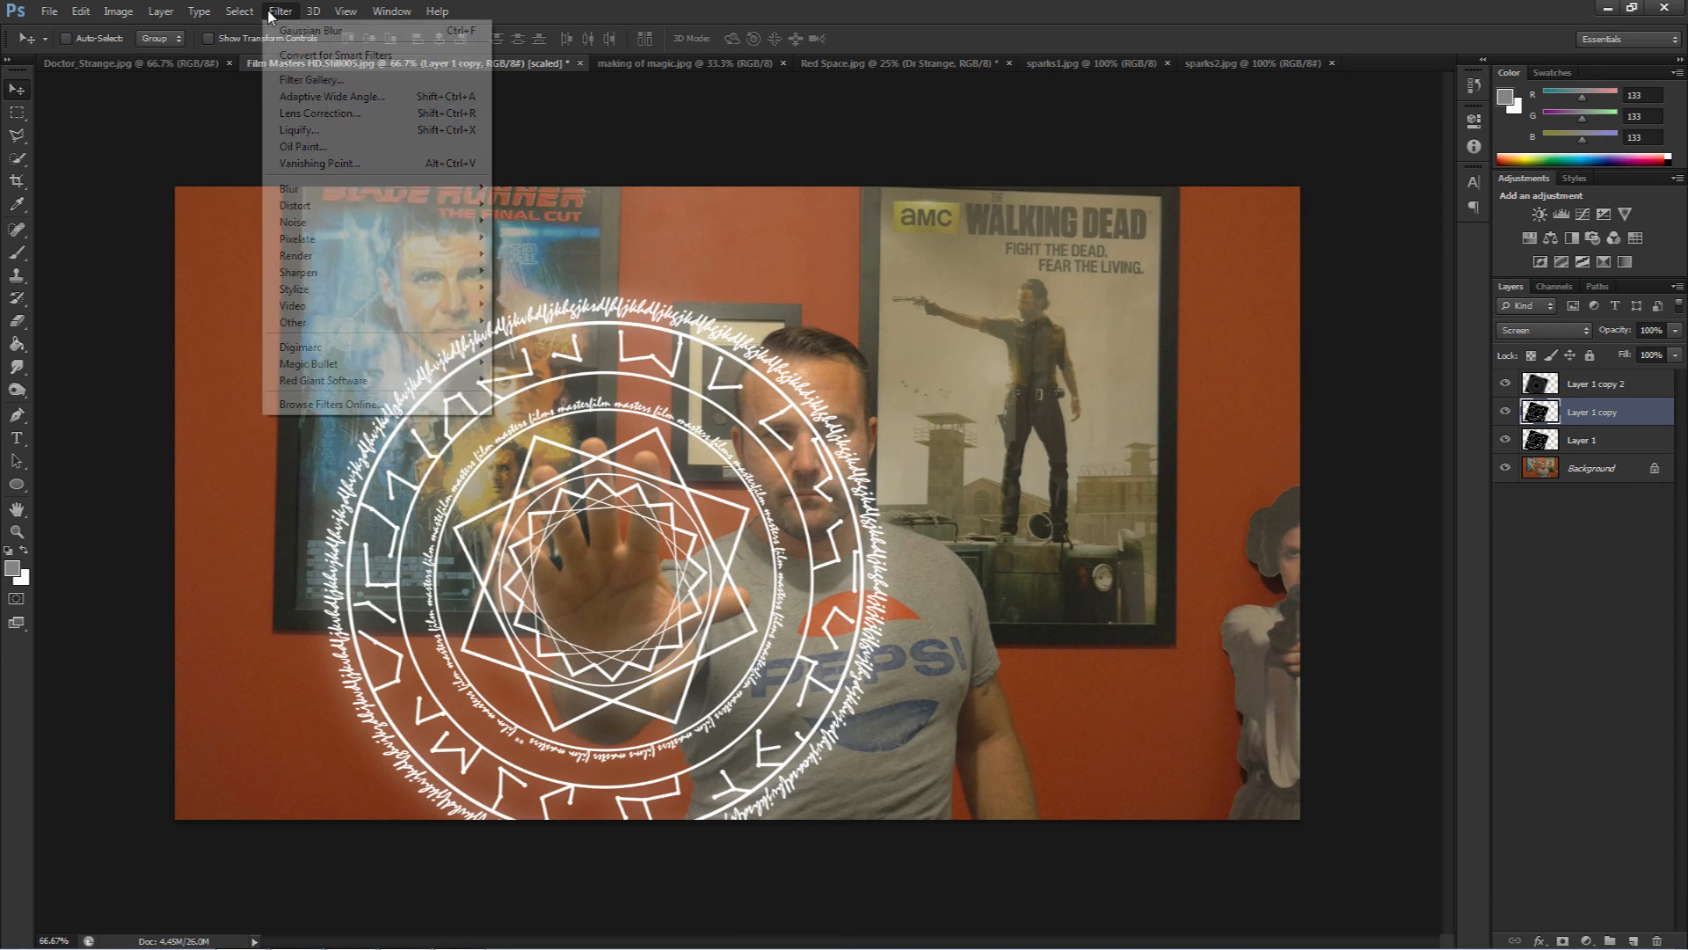
{"action": "mouse_move", "coordinate": [326, 189]}
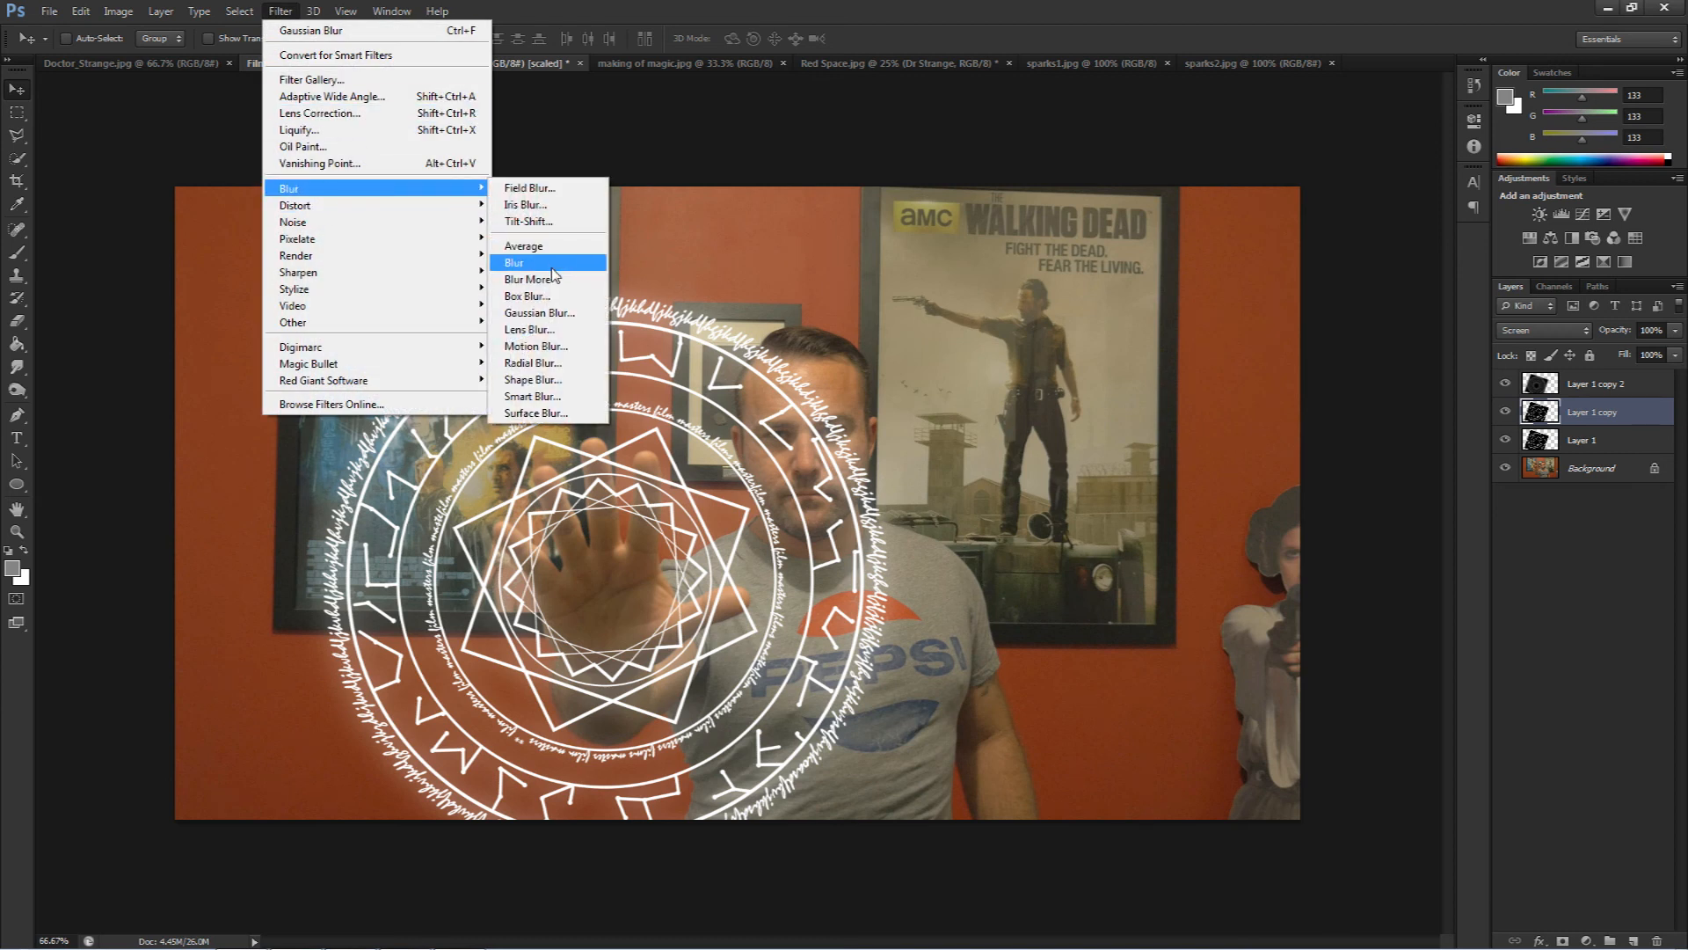
{"action": "left_click", "coordinate": [551, 313]}
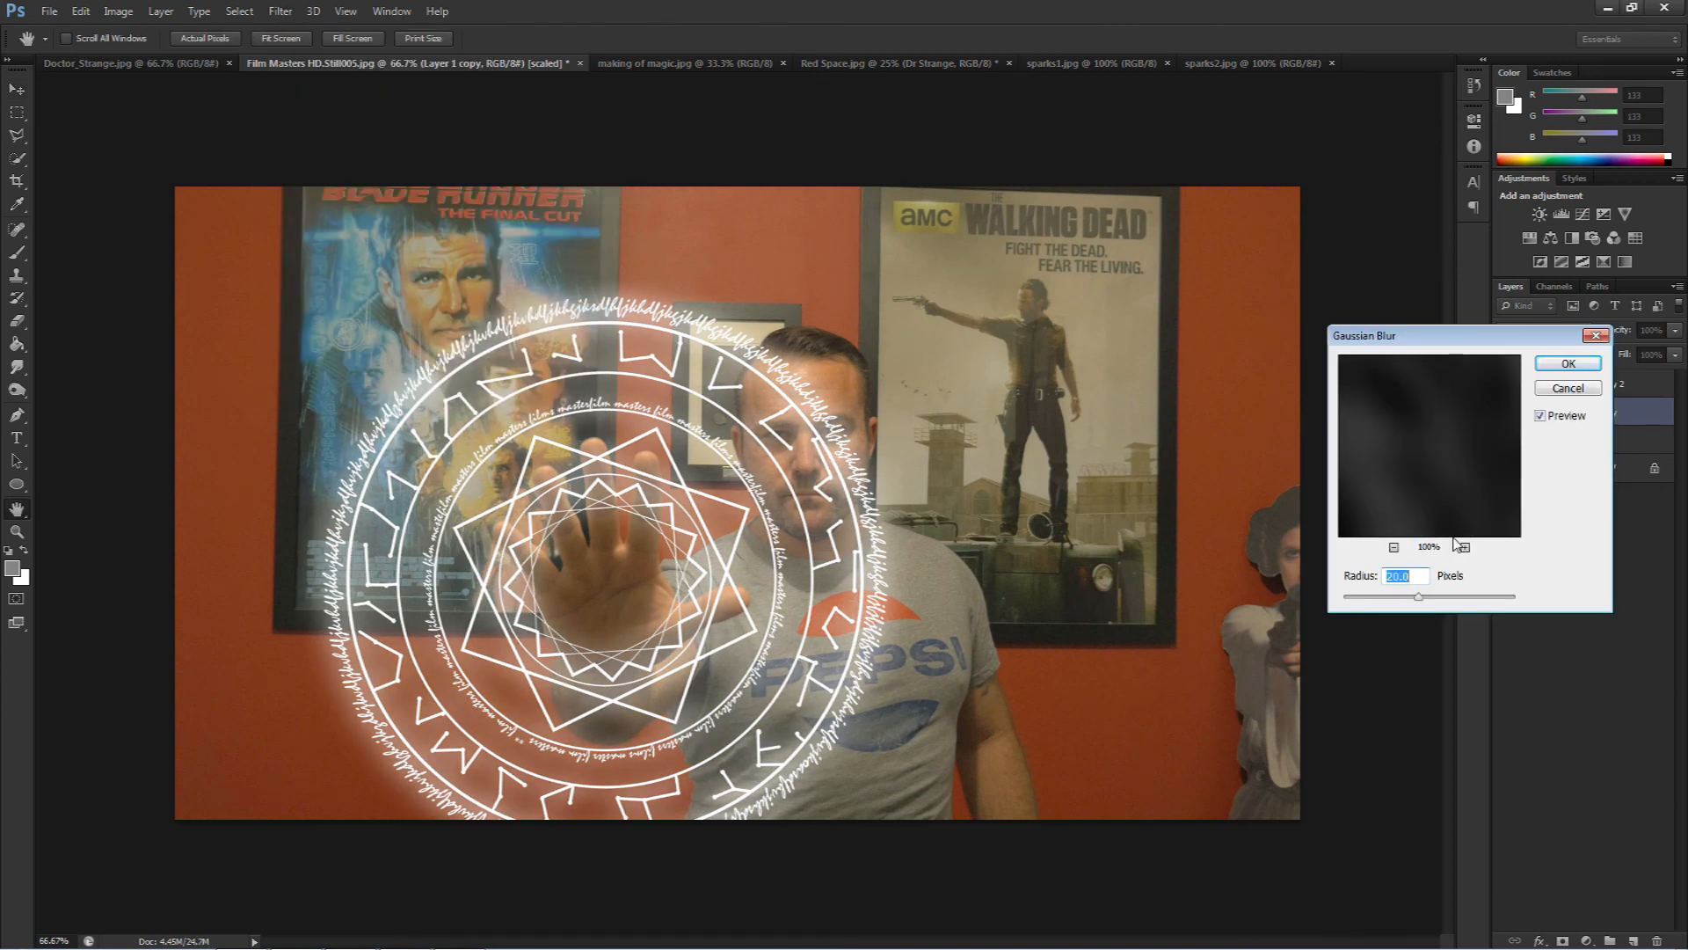
{"action": "type", "text": "10"}
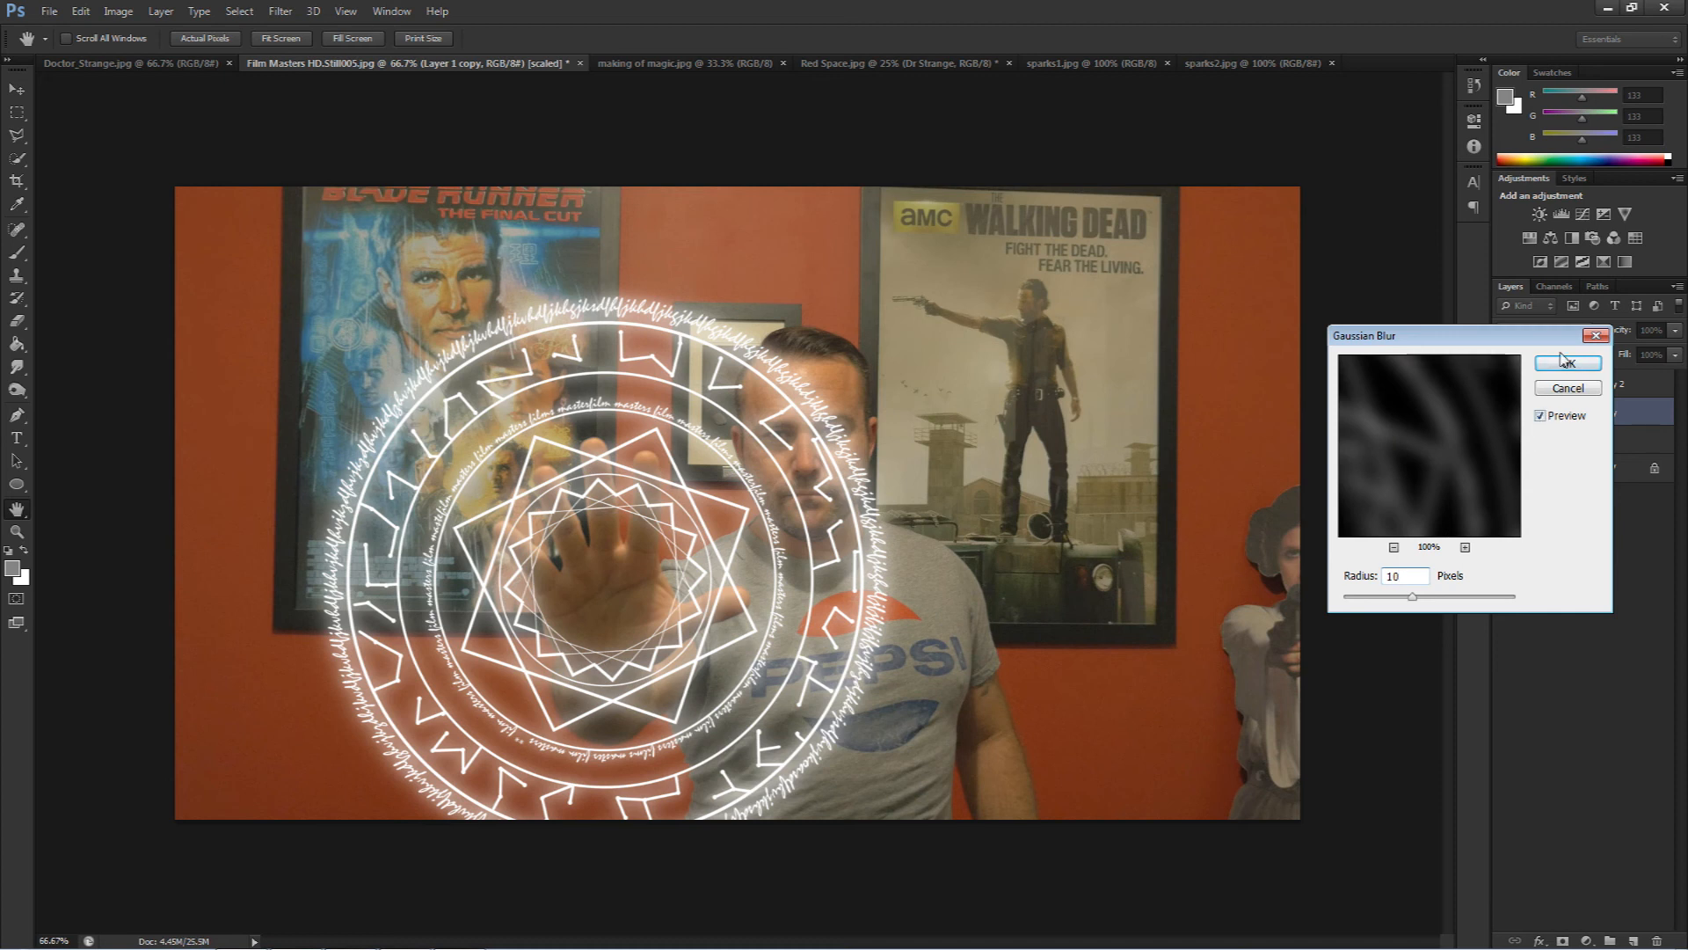
{"action": "left_click", "coordinate": [1564, 364]}
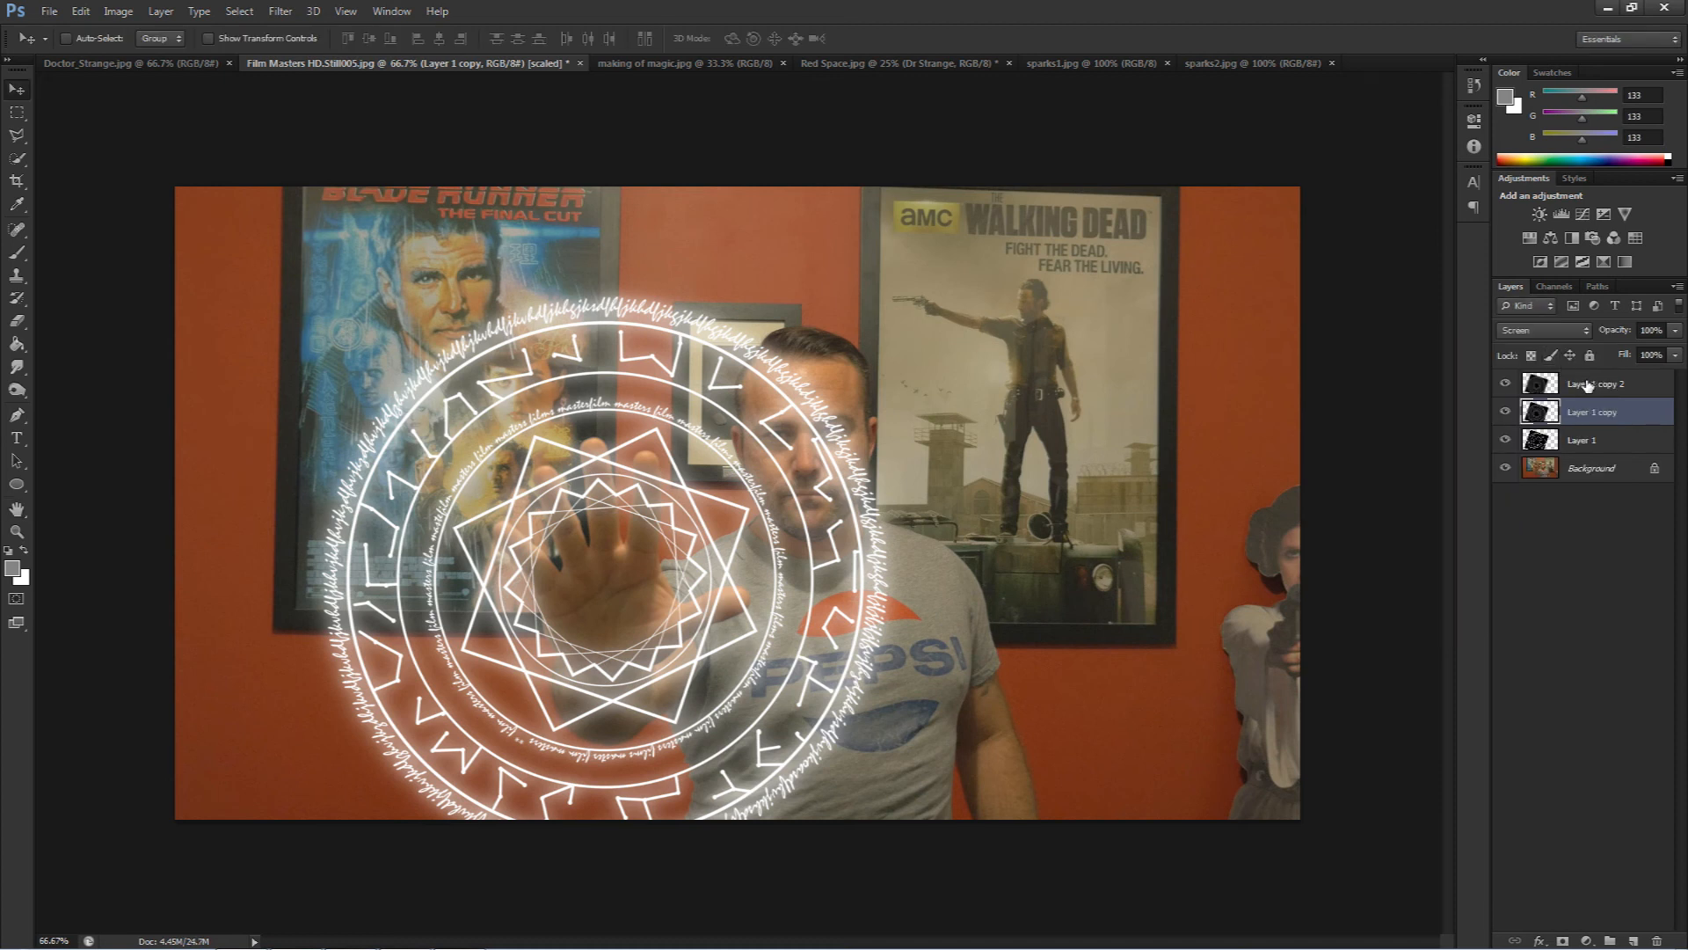
- Merge the three magic circle layers into one and set the merged layer's blend mode to Screen
{"action": "left_click", "coordinate": [1587, 384]}
{"action": "left_click", "coordinate": [1588, 411], "text": "shift"}
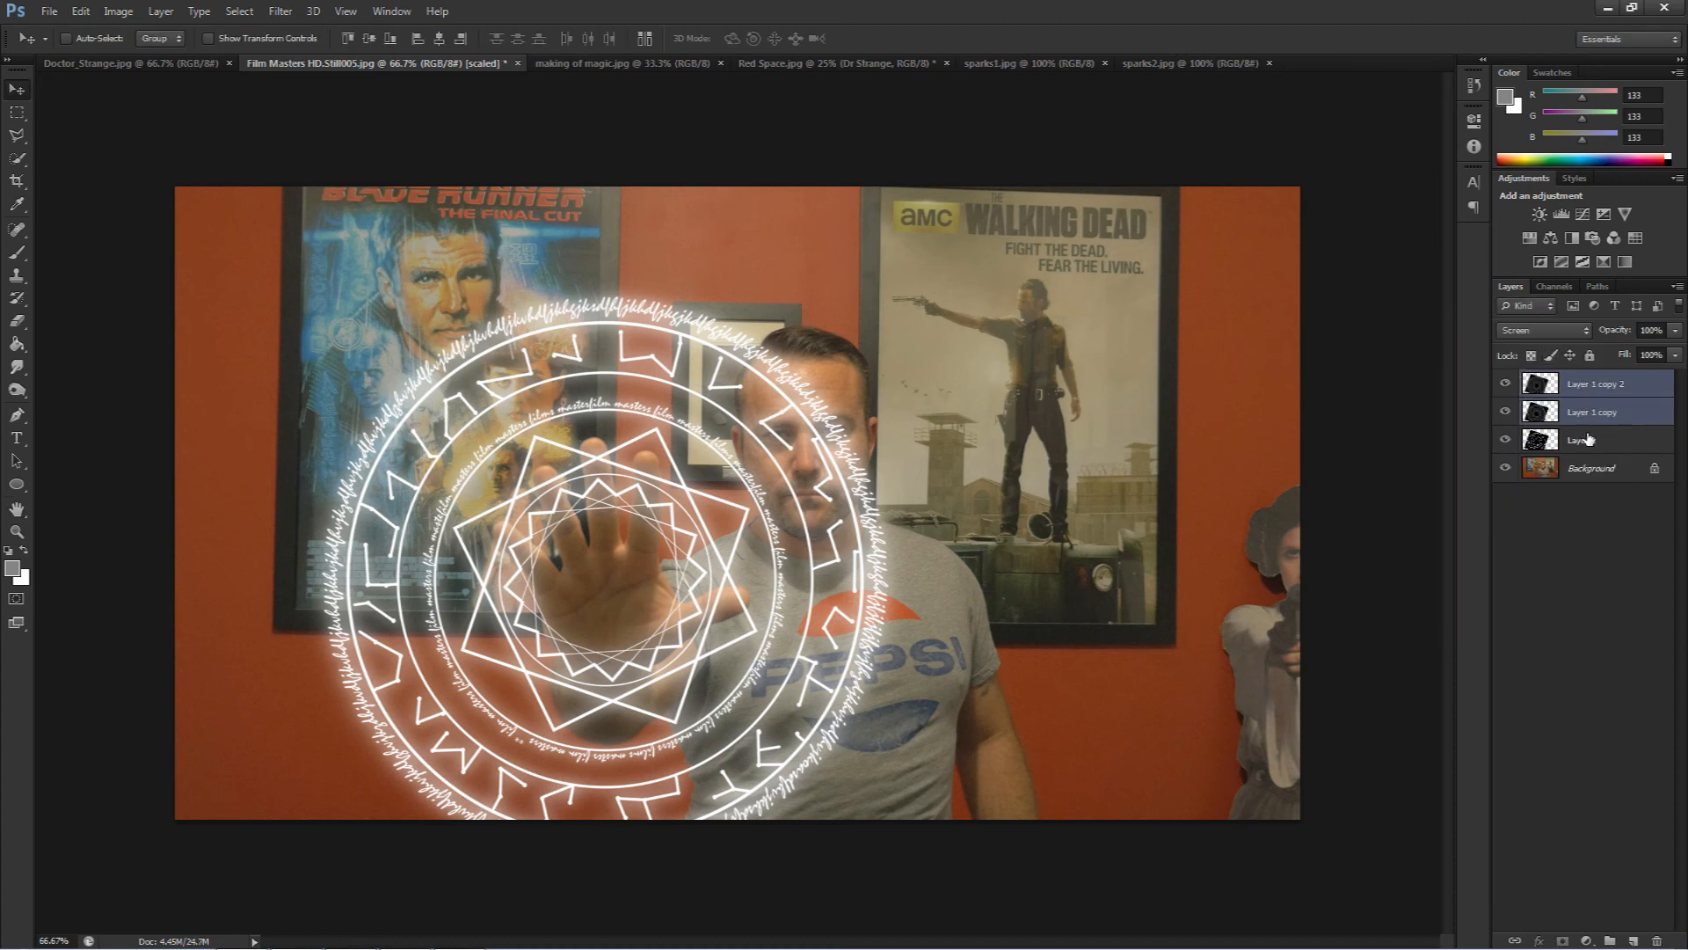
{"action": "left_click", "coordinate": [1589, 439], "text": "shift"}
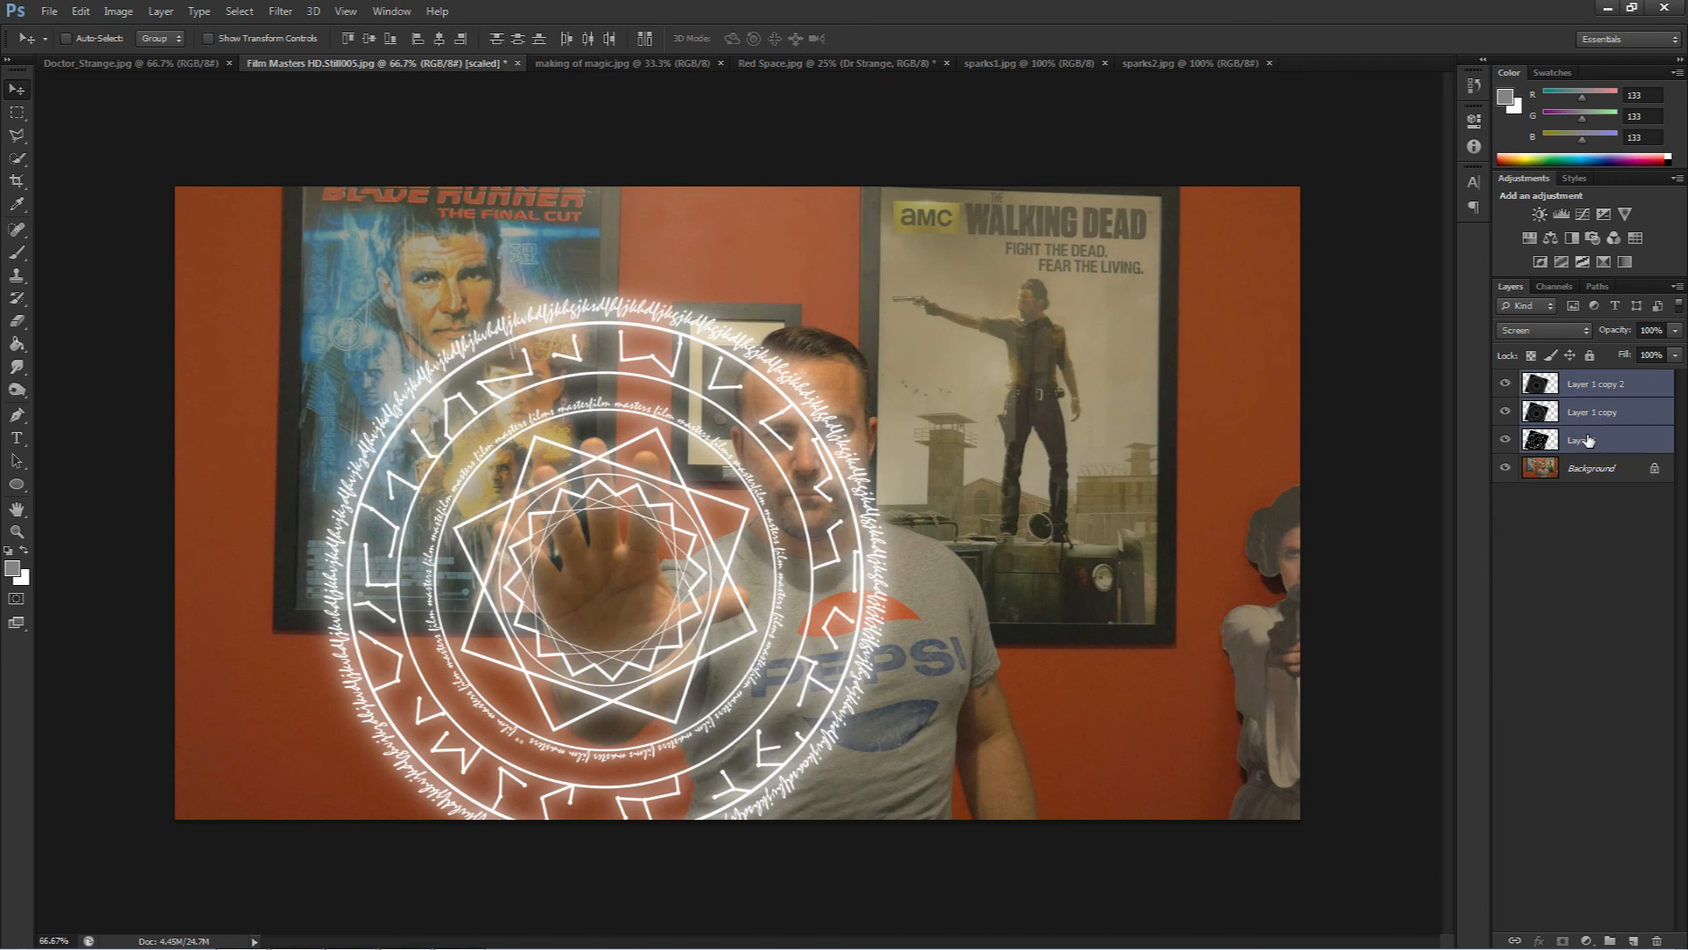
{"action": "key", "text": "ctrl+e"}
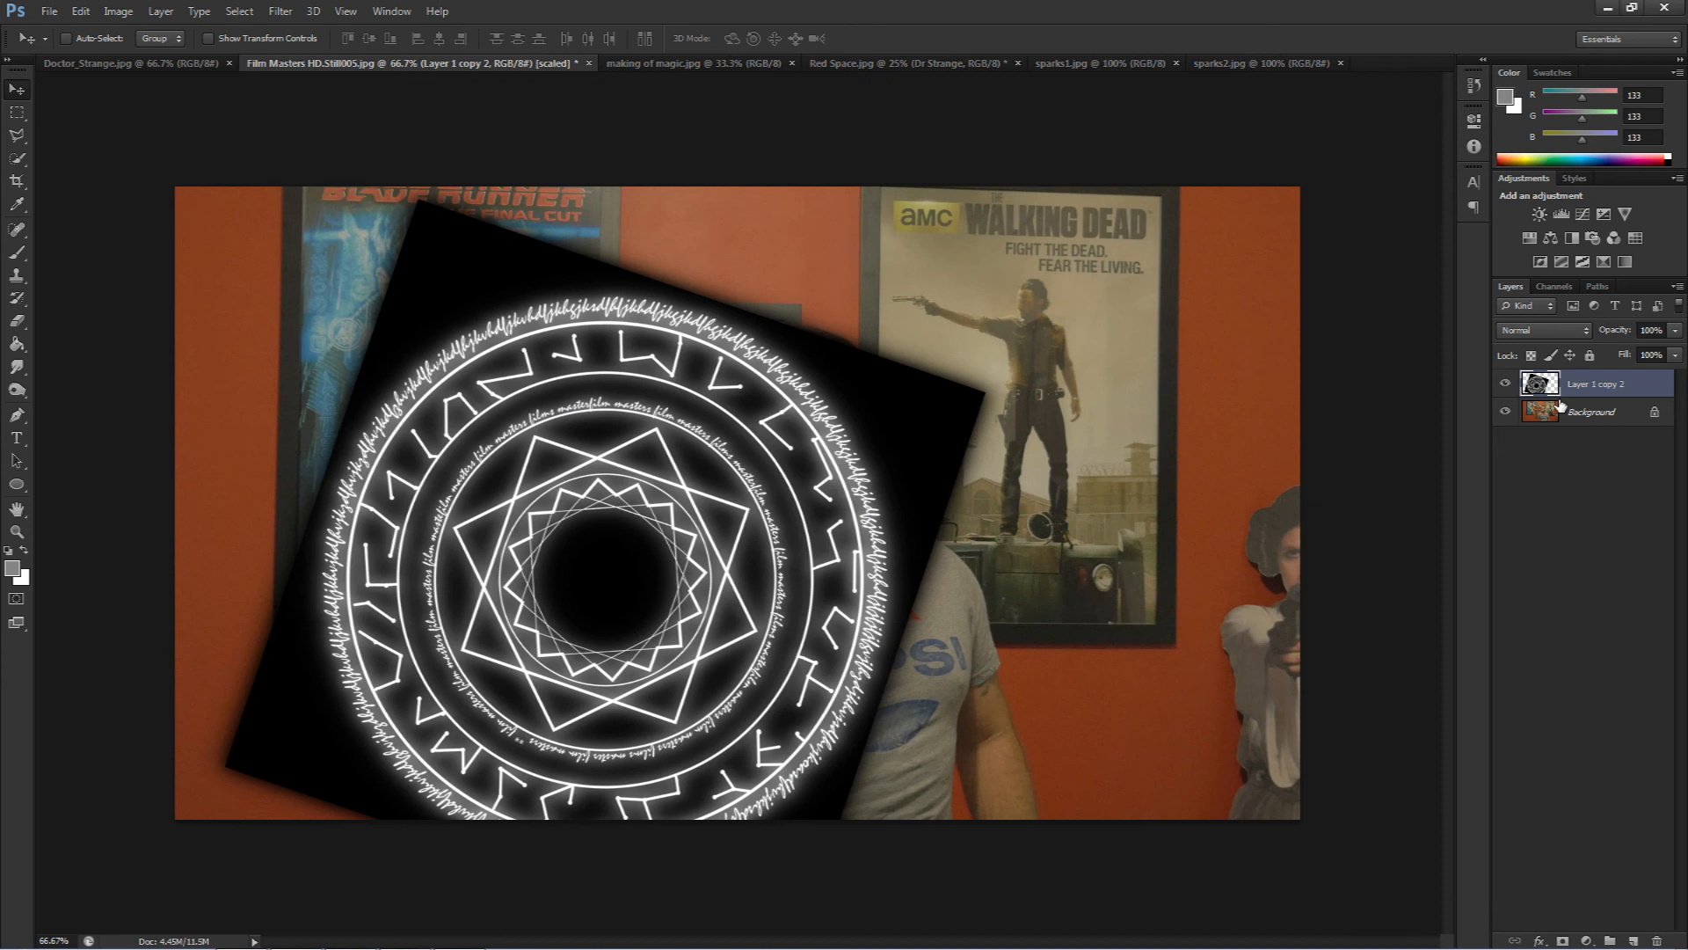
{"action": "left_click", "coordinate": [1541, 332]}
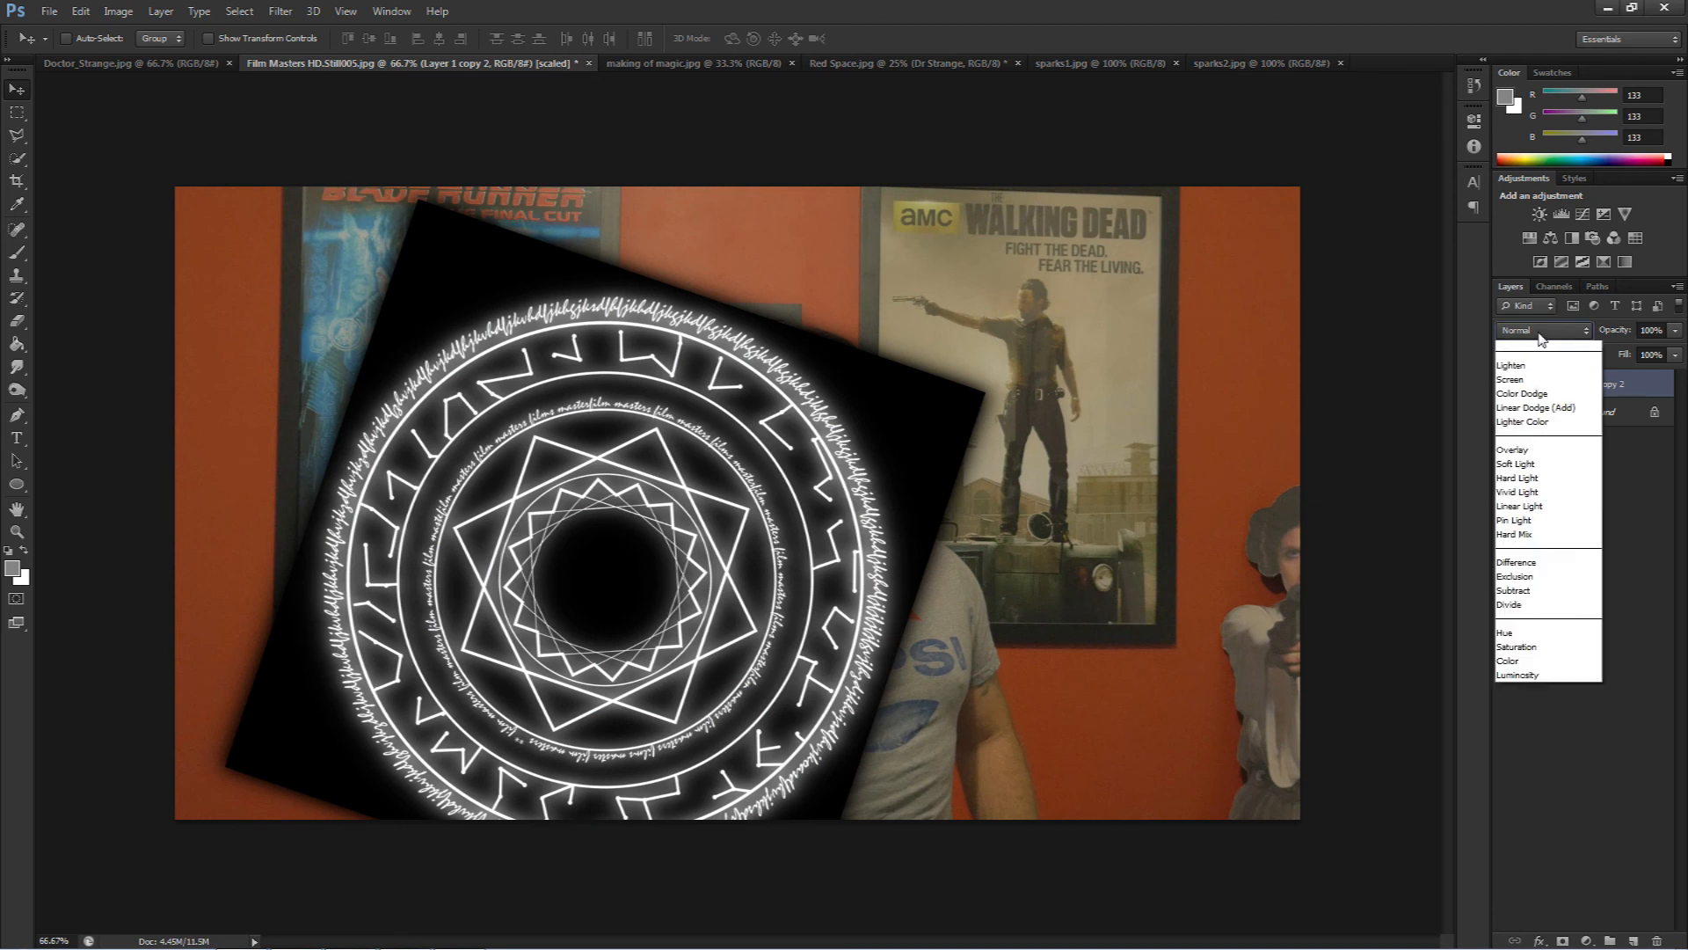
{"action": "left_click", "coordinate": [1548, 489]}
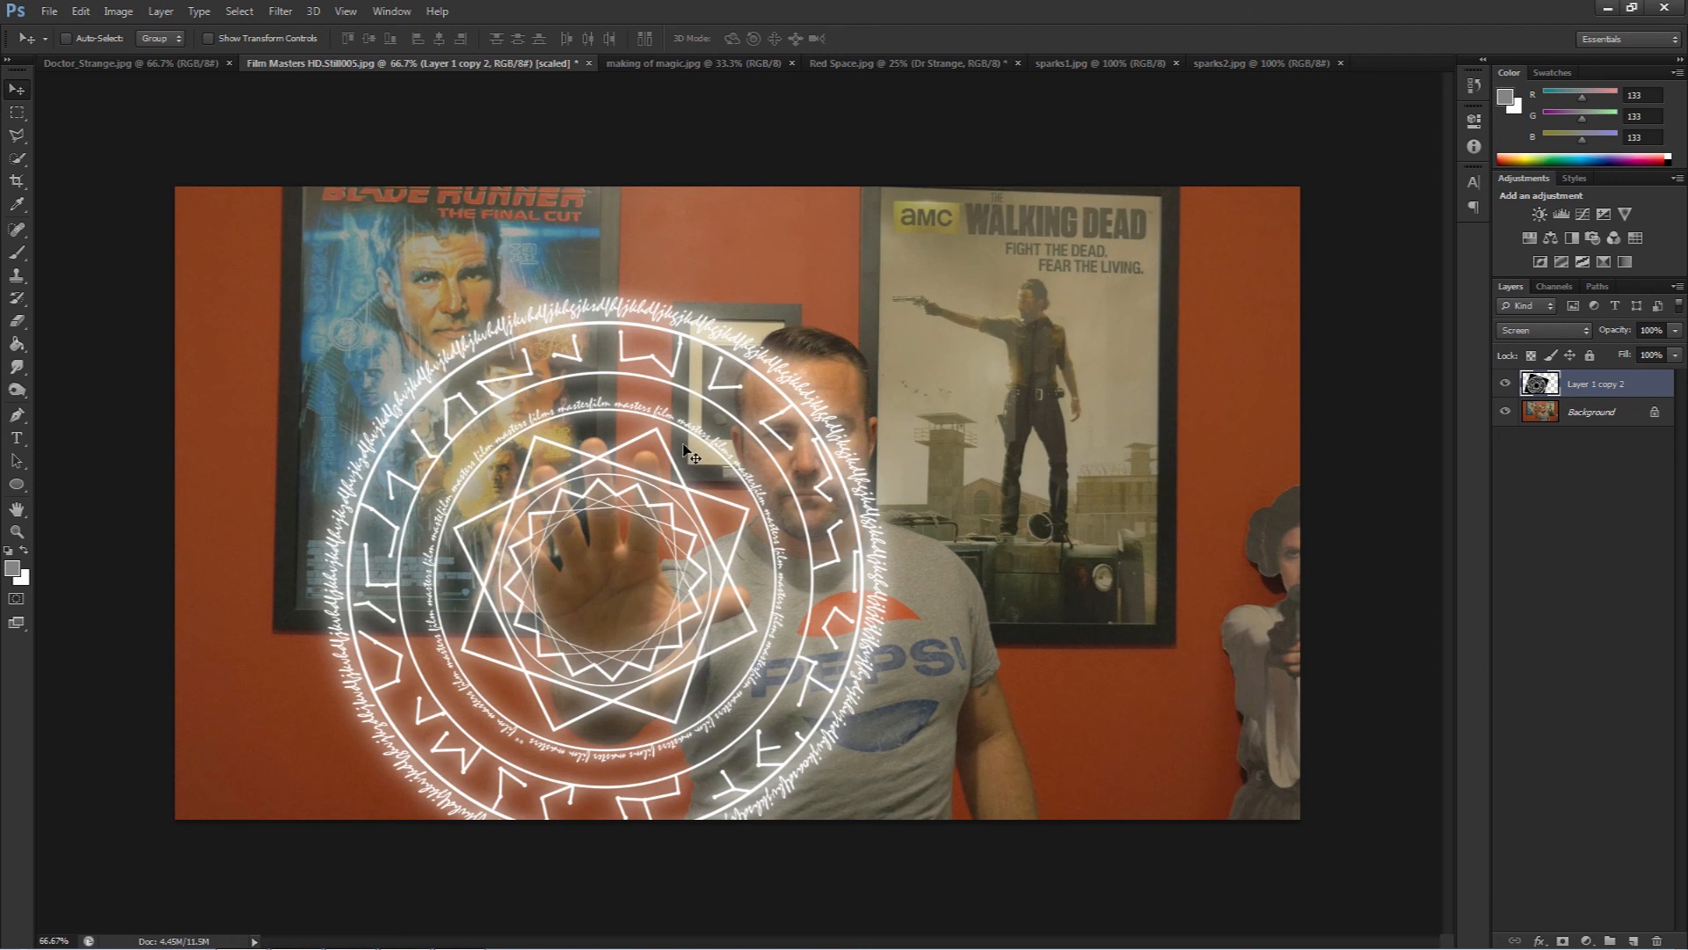
- Tint the merged circle's midtones orange with Color Balance, setting cyan-red to +100 and yellow-blue to -100
{"action": "left_click", "coordinate": [118, 11]}
{"action": "mouse_move", "coordinate": [135, 60]}
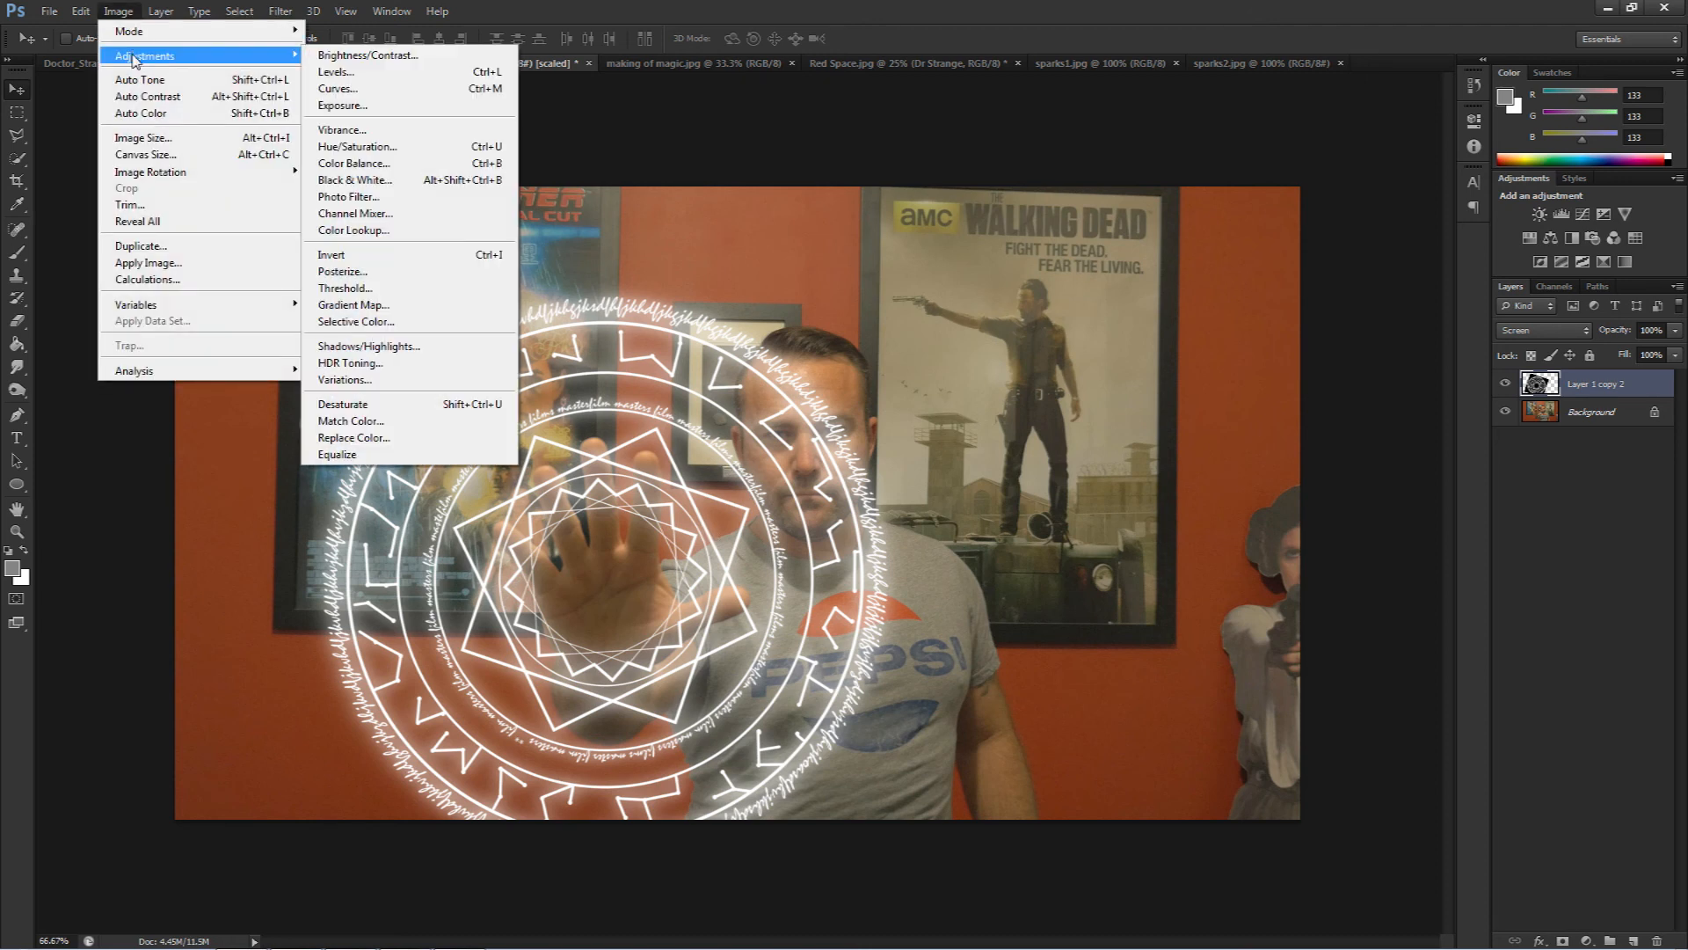
{"action": "left_click", "coordinate": [361, 163]}
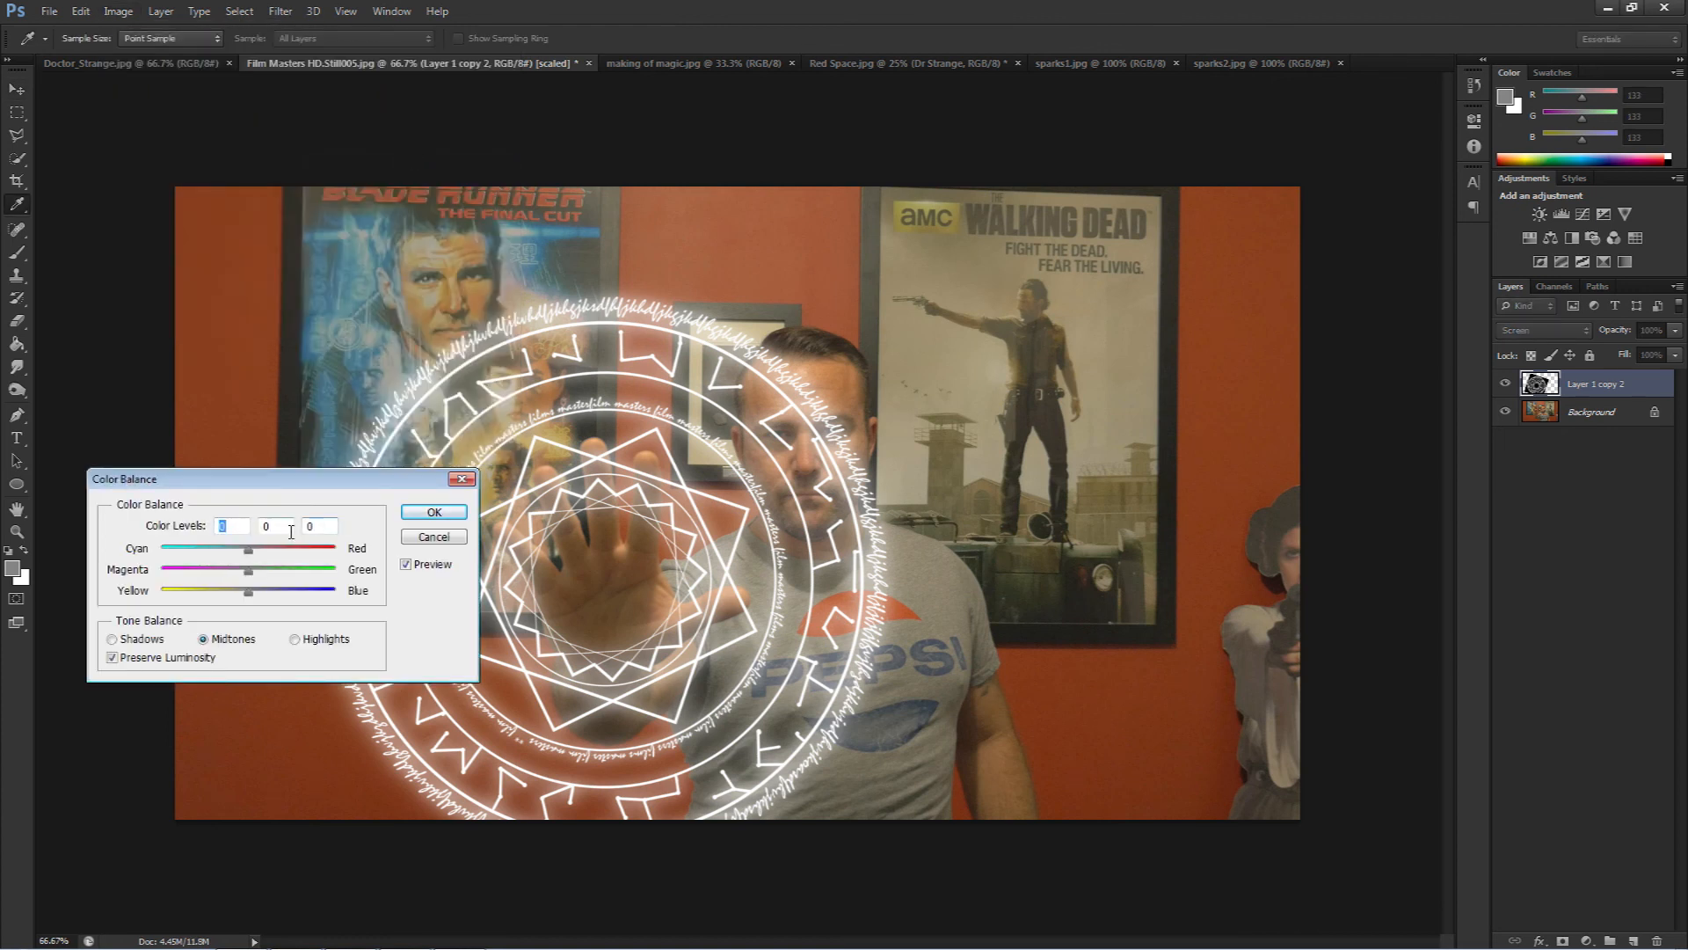
{"action": "left_click_drag", "start_coordinate": [248, 549], "coordinate": [356, 549]}
{"action": "left_click_drag", "start_coordinate": [249, 591], "coordinate": [123, 597]}
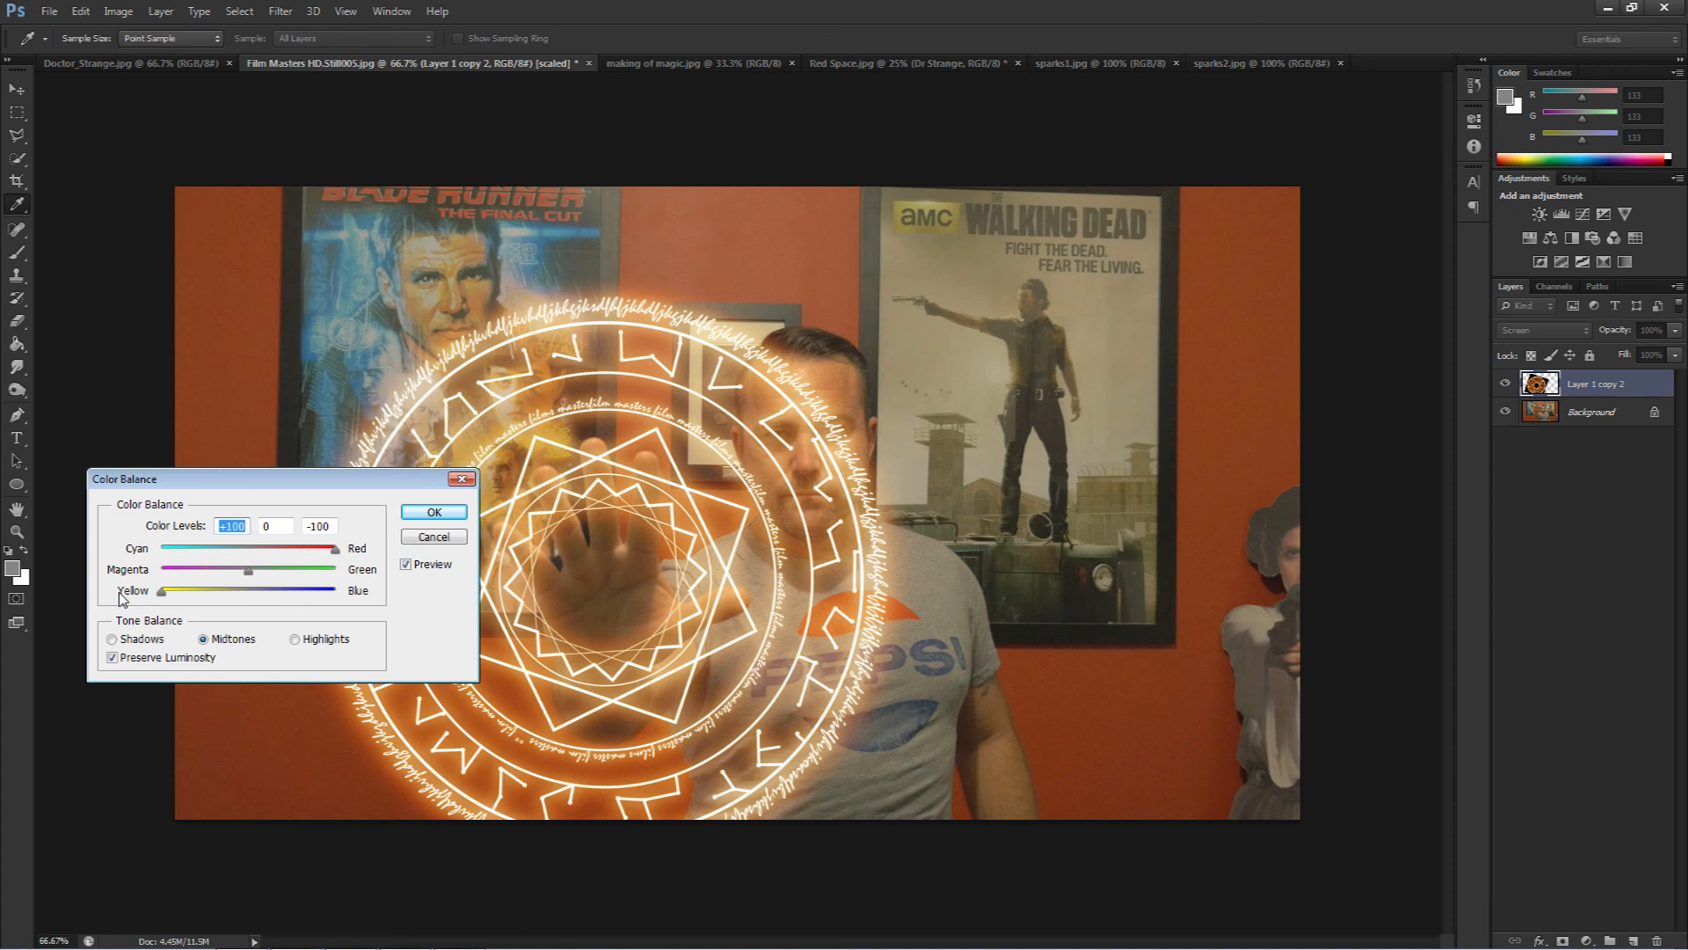
- Shift the circle's highlights to +60 cyan-red and about -34 yellow-blue, and apply the Color Balance
{"action": "left_click", "coordinate": [296, 641]}
{"action": "left_click_drag", "start_coordinate": [251, 551], "coordinate": [300, 552]}
{"action": "left_click_drag", "start_coordinate": [299, 551], "coordinate": [217, 597]}
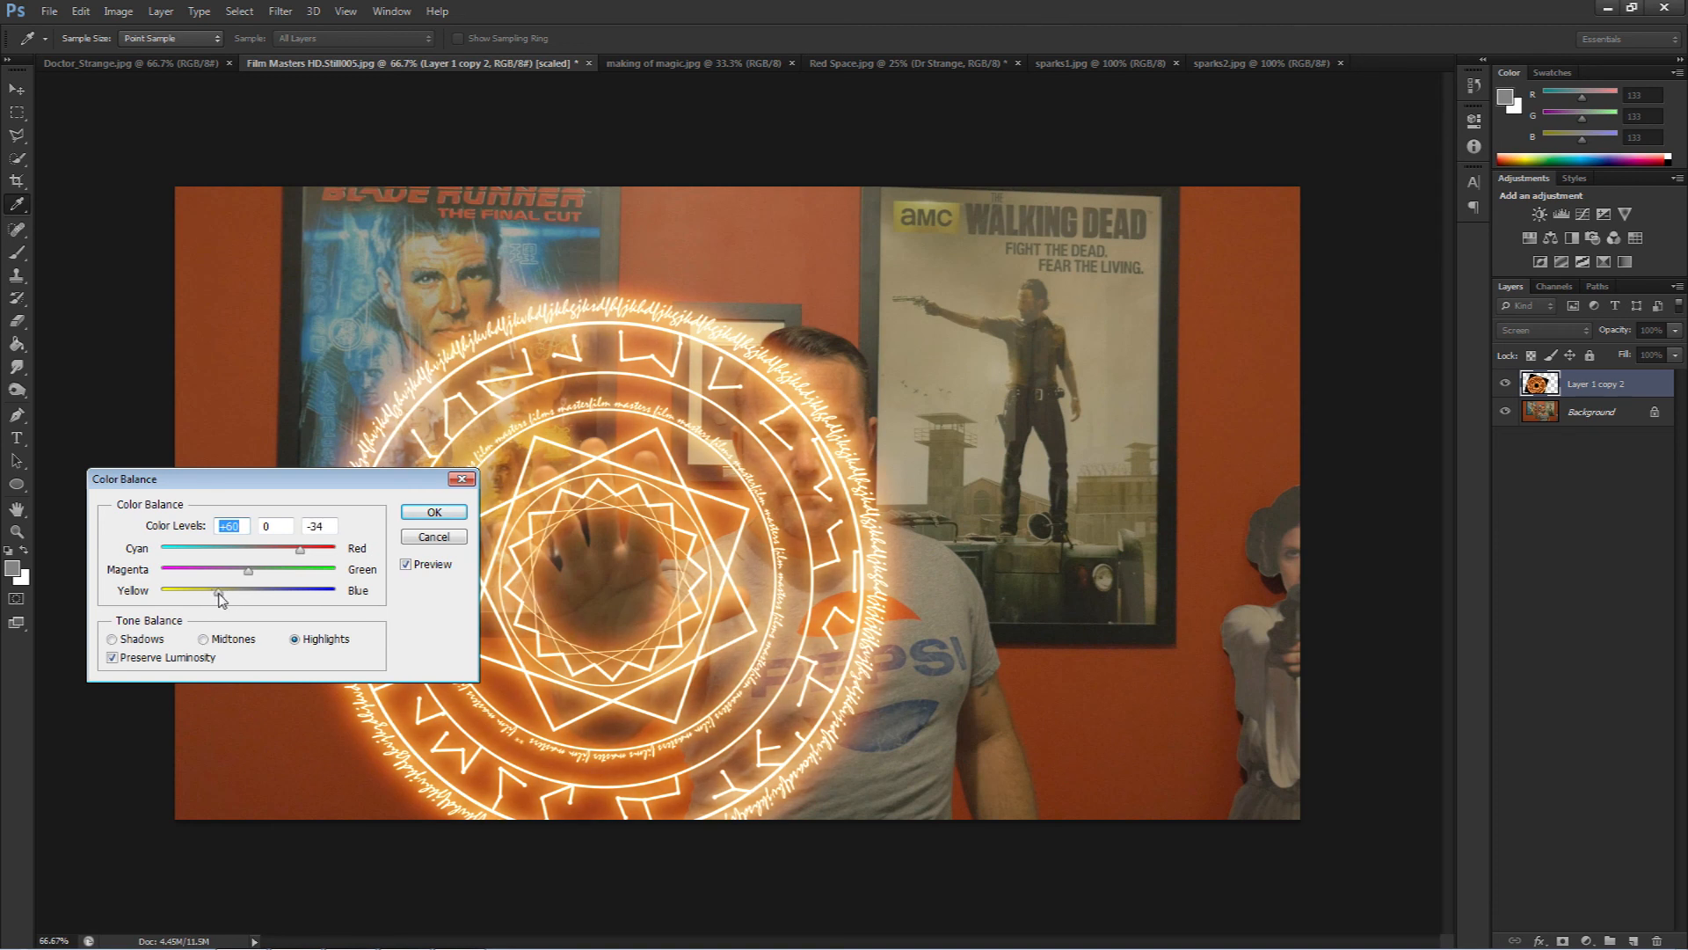
{"action": "left_click_drag", "start_coordinate": [224, 602], "coordinate": [226, 601]}
{"action": "left_click", "coordinate": [416, 516]}
{"action": "key", "text": "v"}
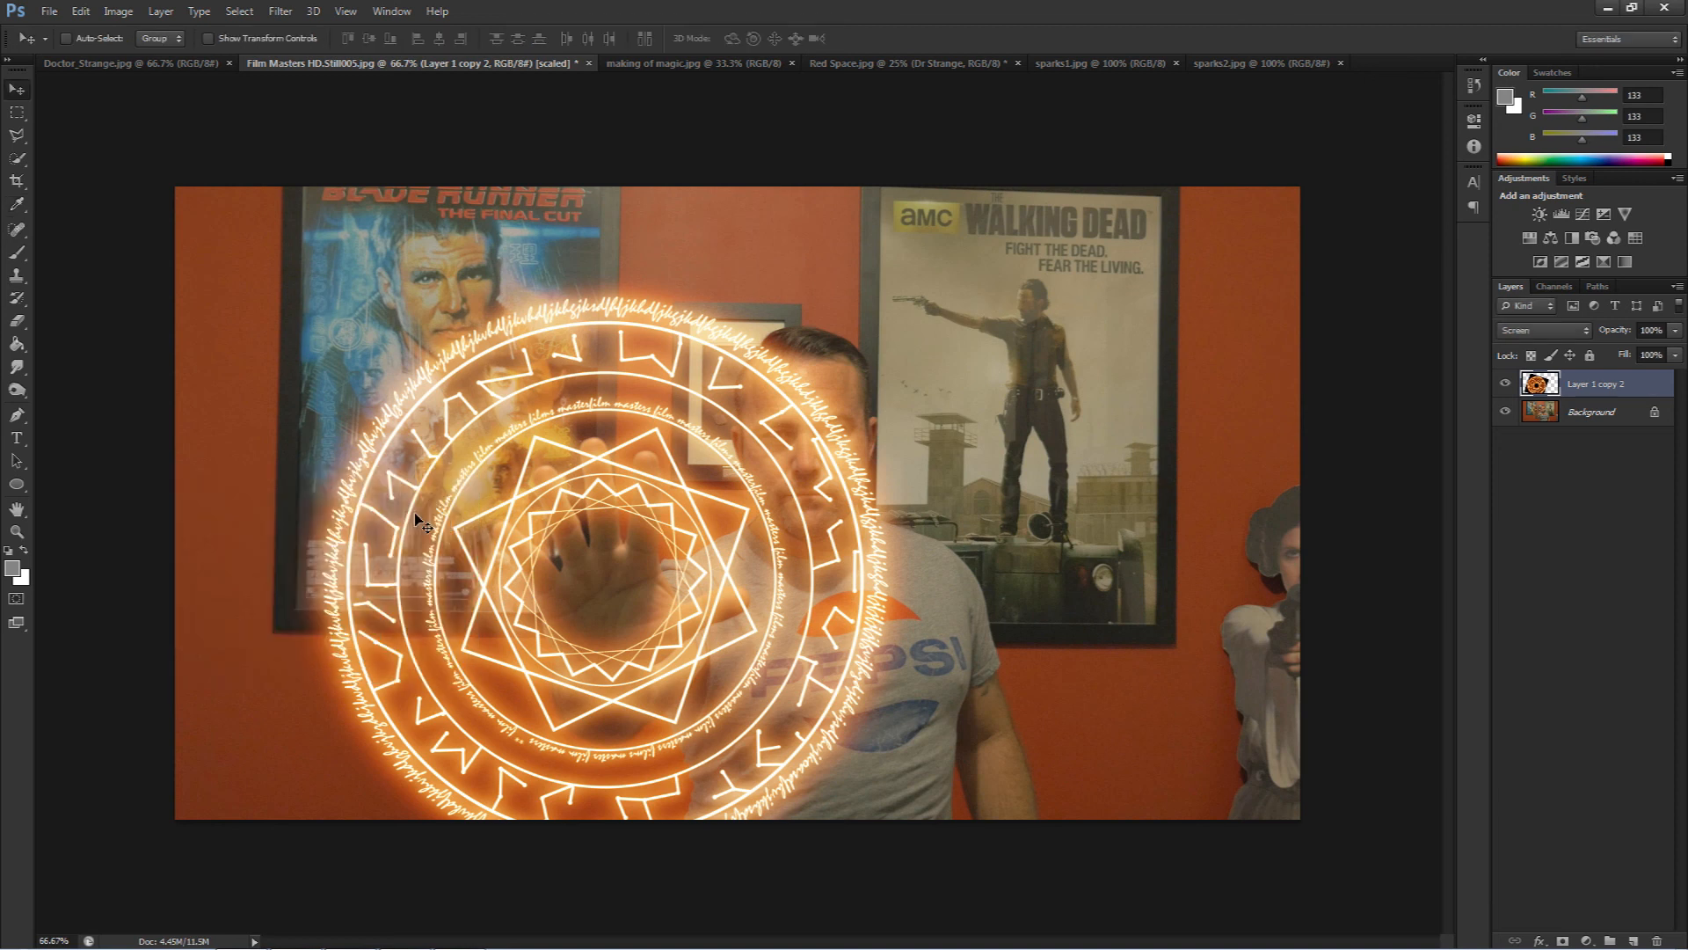
- Bring the whole sparks1.jpg image into the Film Masters photo as a new layer
{"action": "left_click", "coordinate": [1075, 63]}
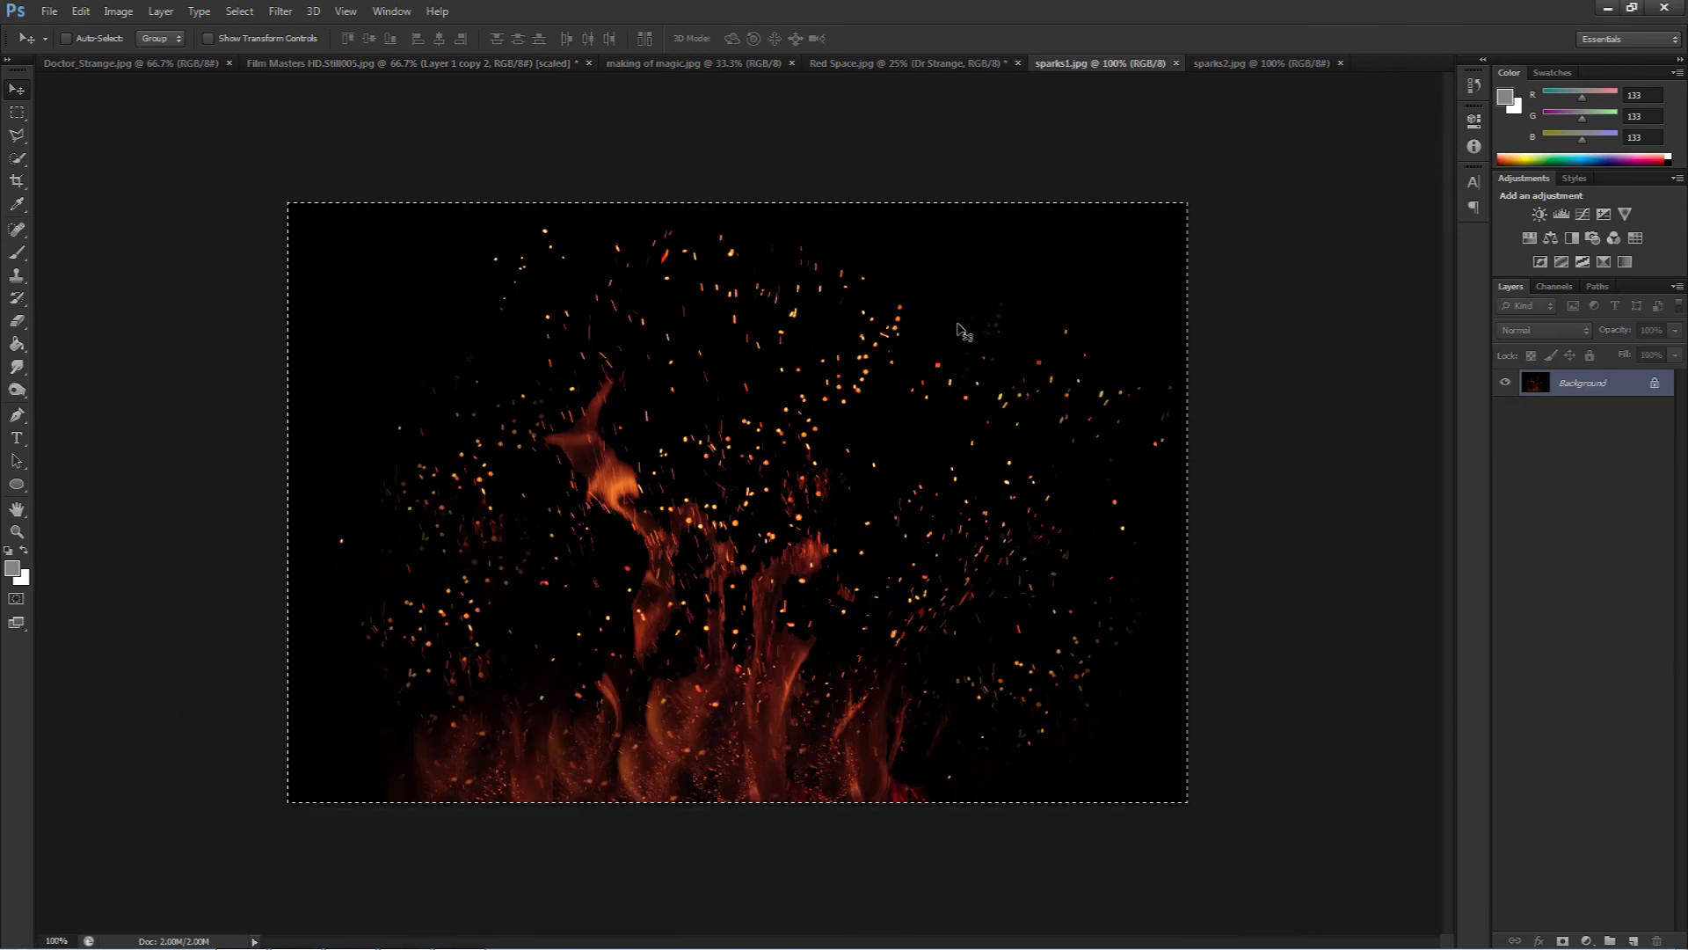
{"action": "left_click", "coordinate": [17, 112]}
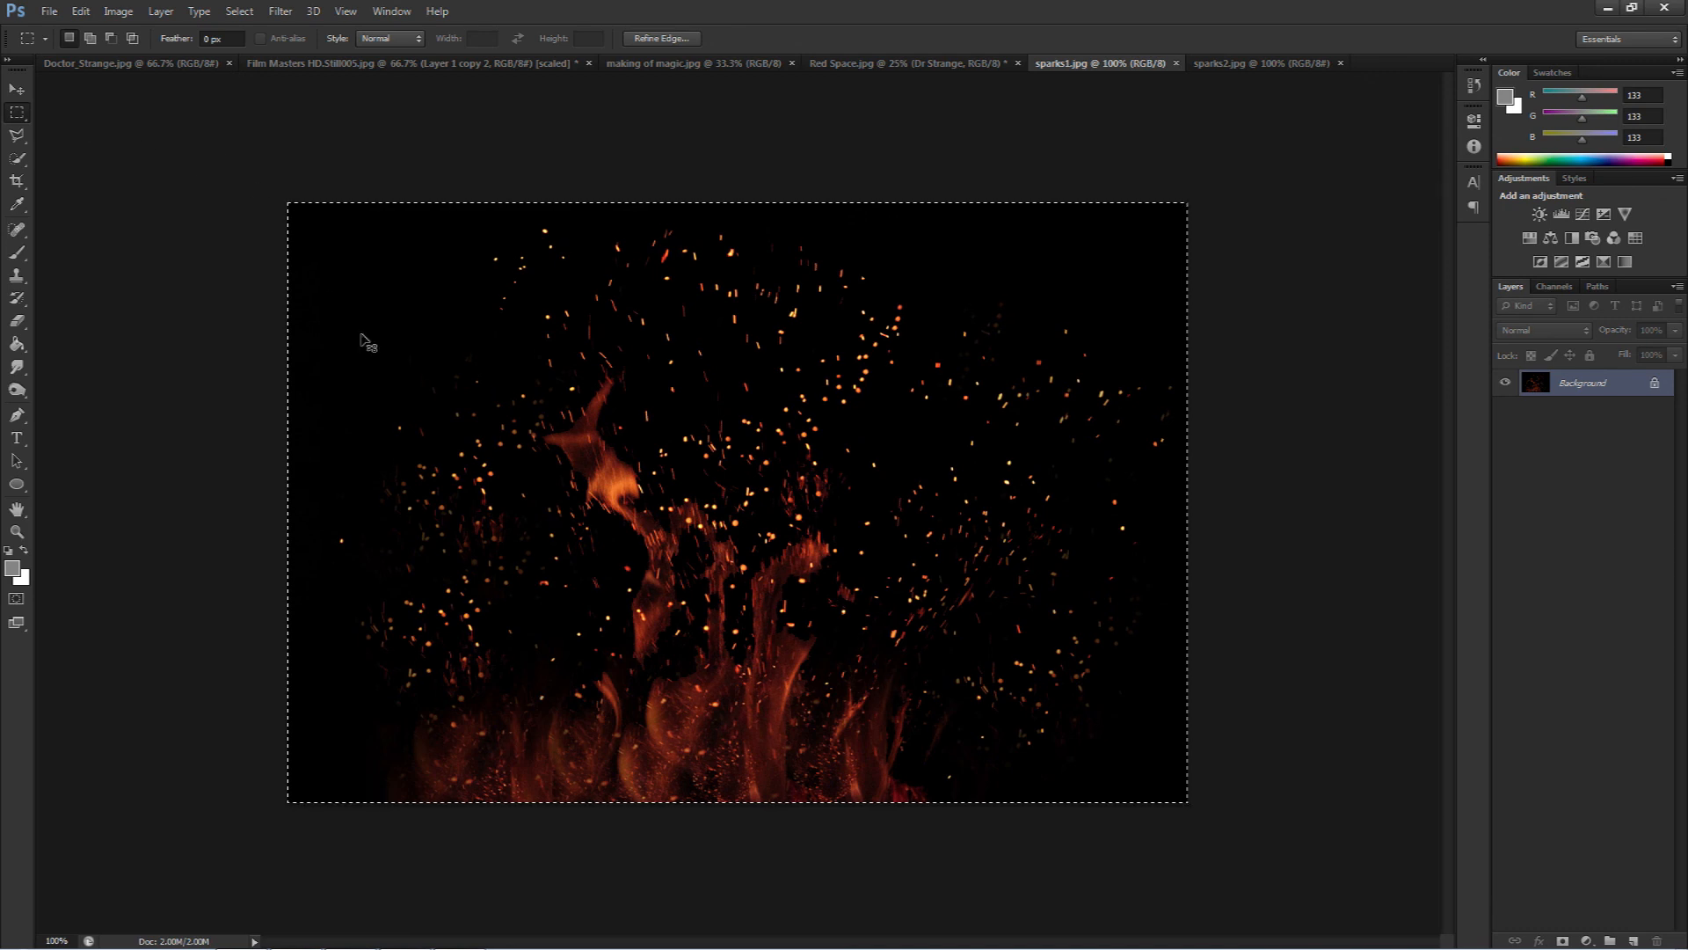
{"action": "left_click", "coordinate": [446, 65]}
{"action": "key", "text": "ctrl+v"}
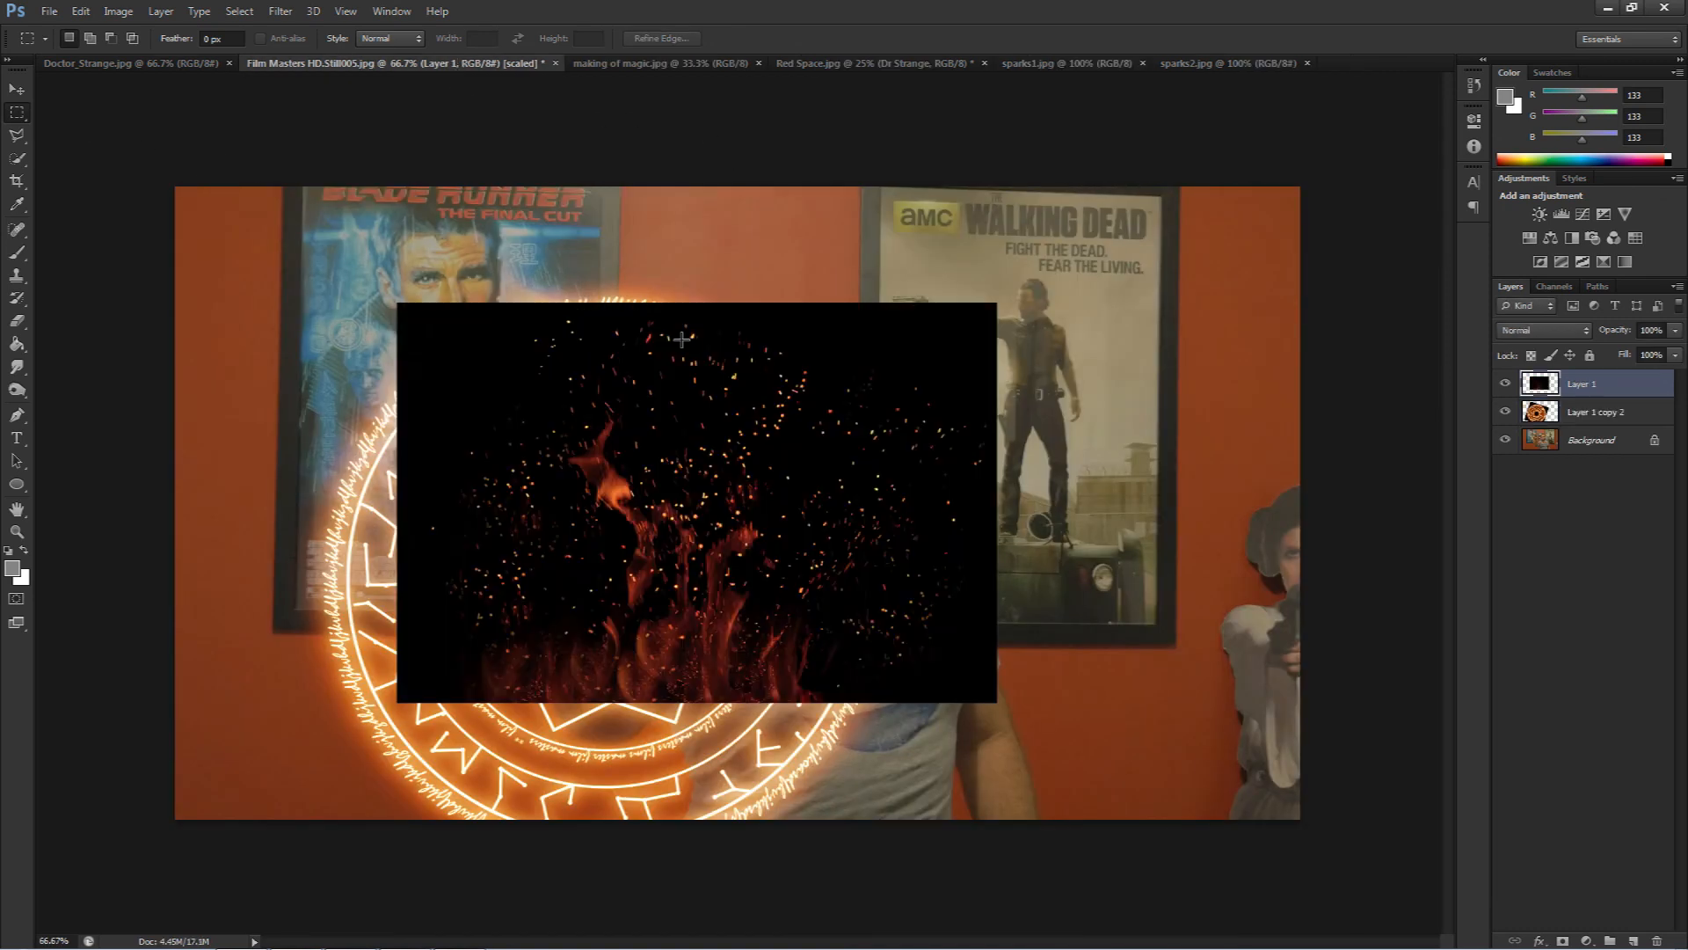
- Rotate the fiery sparks image about 125 degrees, place it at the circle's lower right edge and set its blend mode to Screen
{"action": "key", "text": "ctrl+t"}
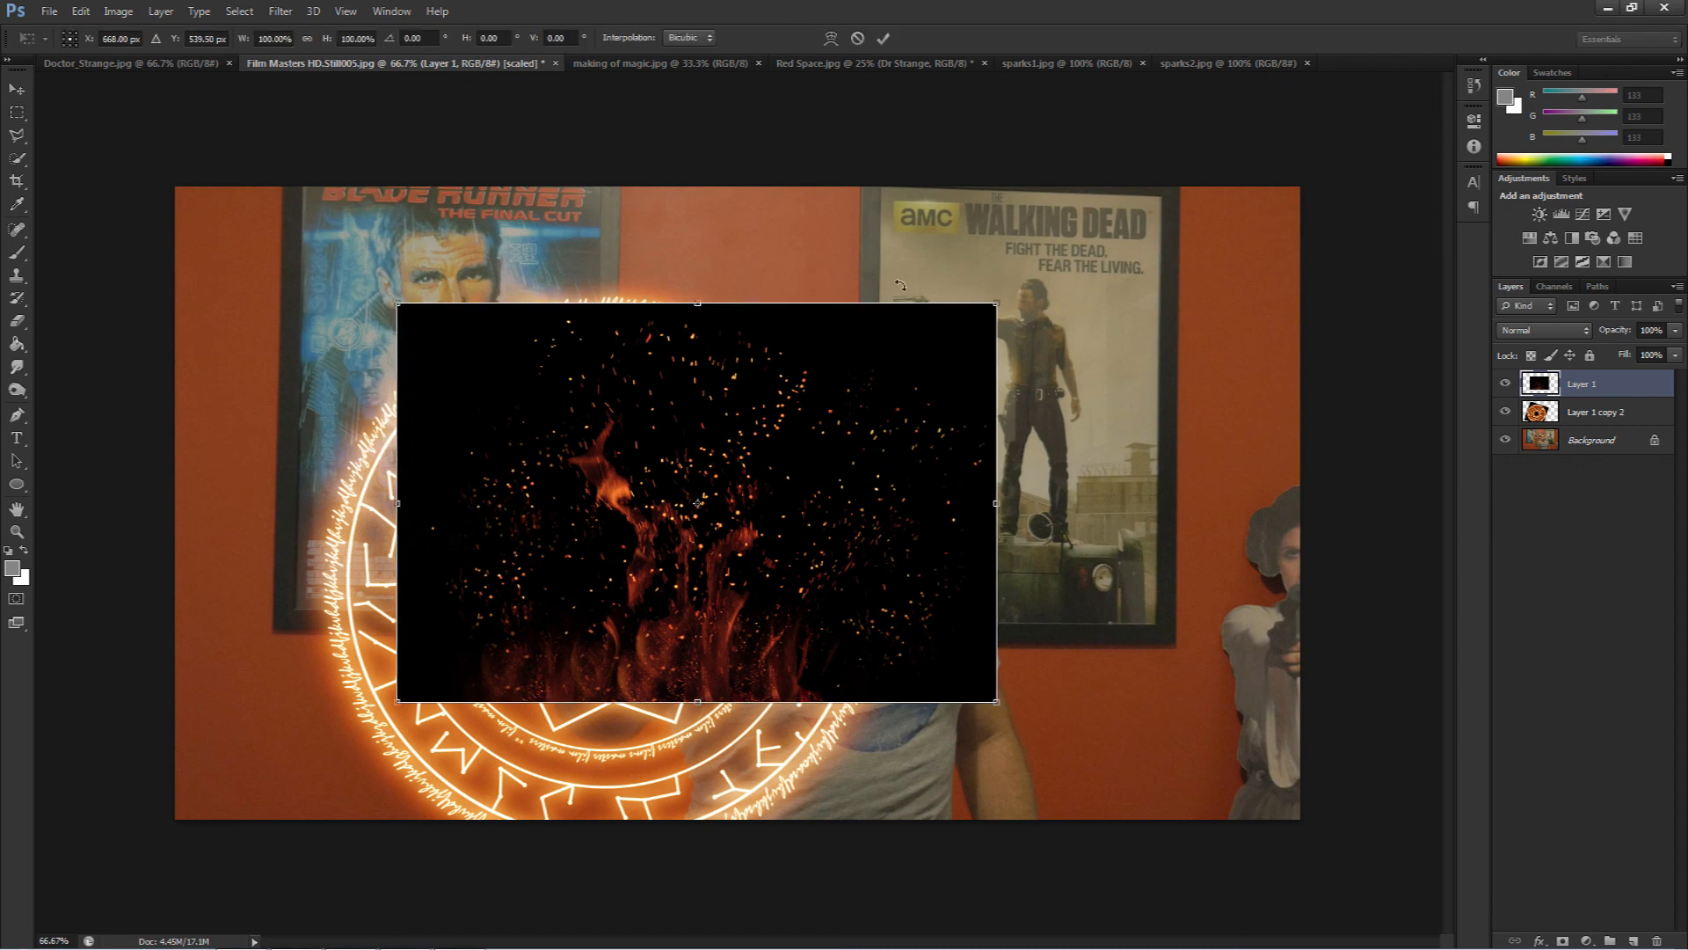
{"action": "left_click_drag", "start_coordinate": [852, 230], "coordinate": [743, 657]}
{"action": "left_click_drag", "start_coordinate": [735, 573], "coordinate": [943, 926]}
{"action": "left_click_drag", "start_coordinate": [1154, 607], "coordinate": [1080, 471]}
{"action": "left_click_drag", "start_coordinate": [1048, 658], "coordinate": [1044, 635]}
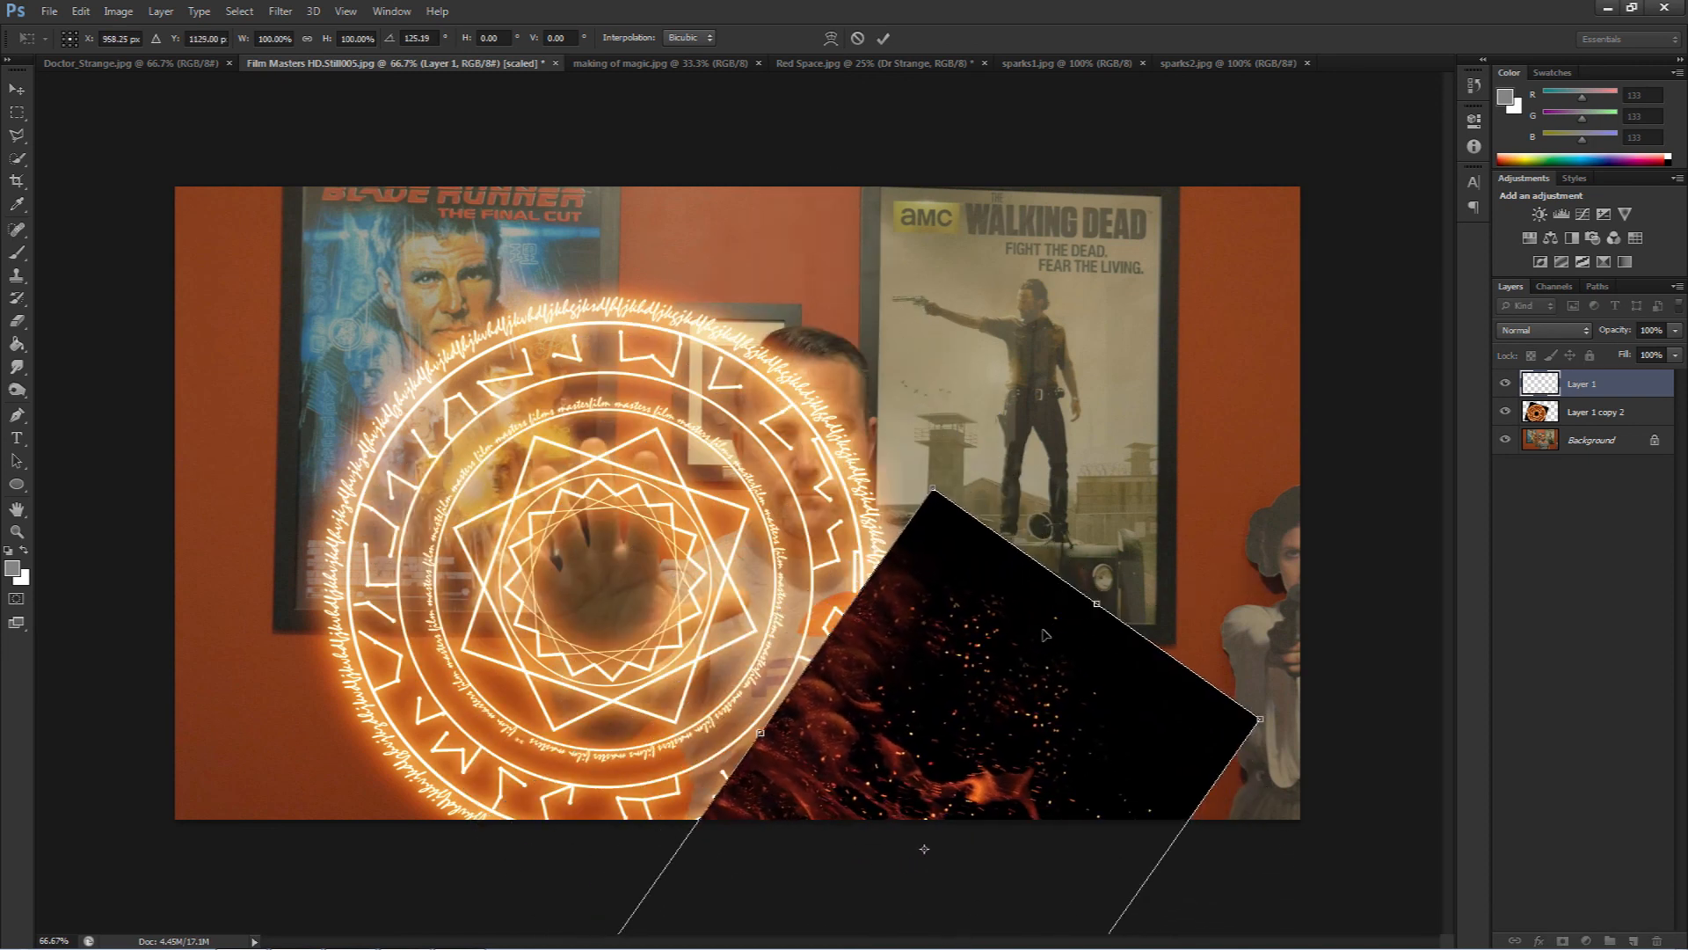
{"action": "key", "text": "Return"}
{"action": "key", "text": "m"}
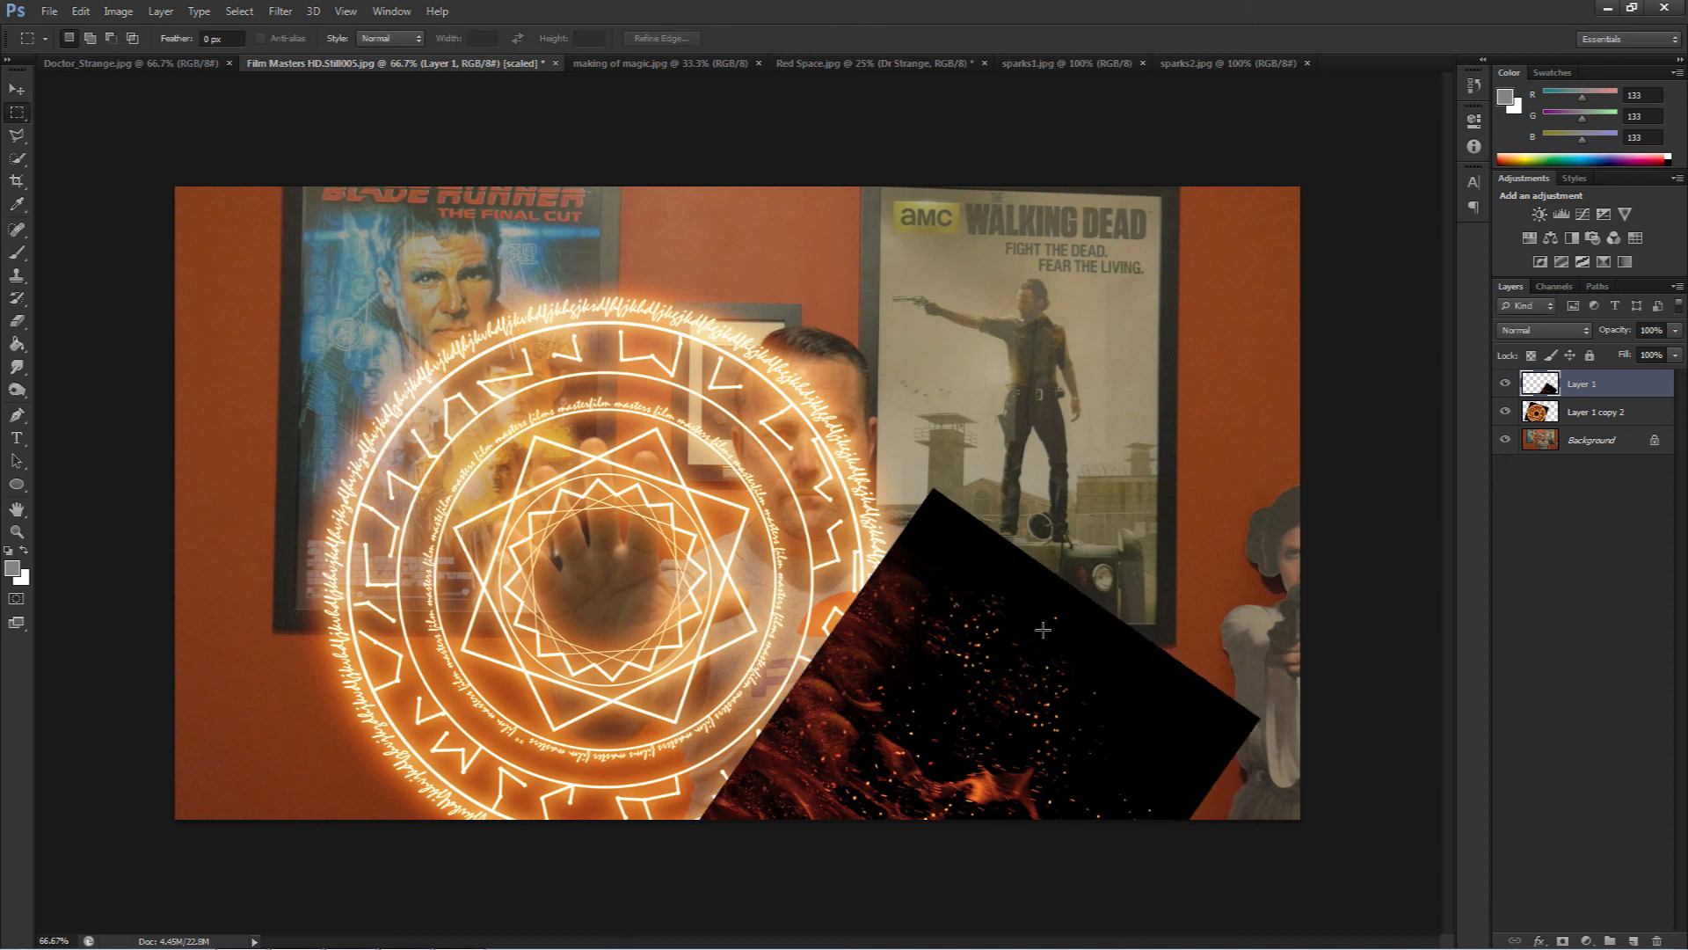
{"action": "left_click", "coordinate": [1523, 325]}
{"action": "left_click", "coordinate": [1541, 480]}
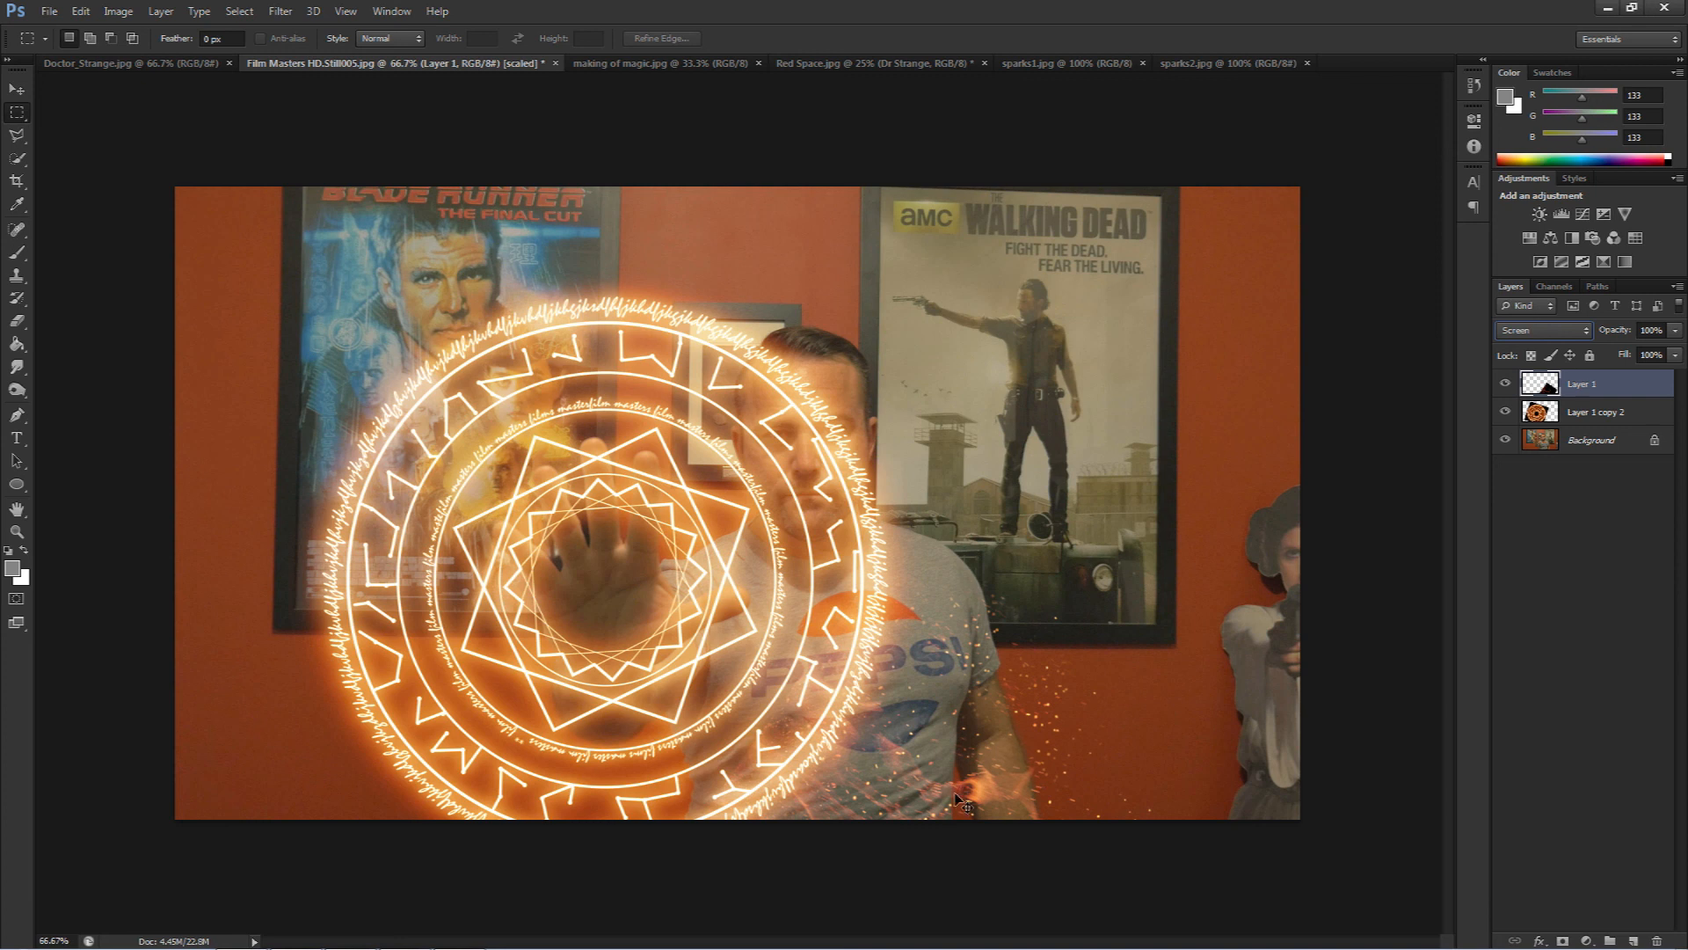
- Duplicate the fiery sparks layer and move the copy over to the circle's lower left side
{"action": "key", "text": "ctrl+j"}
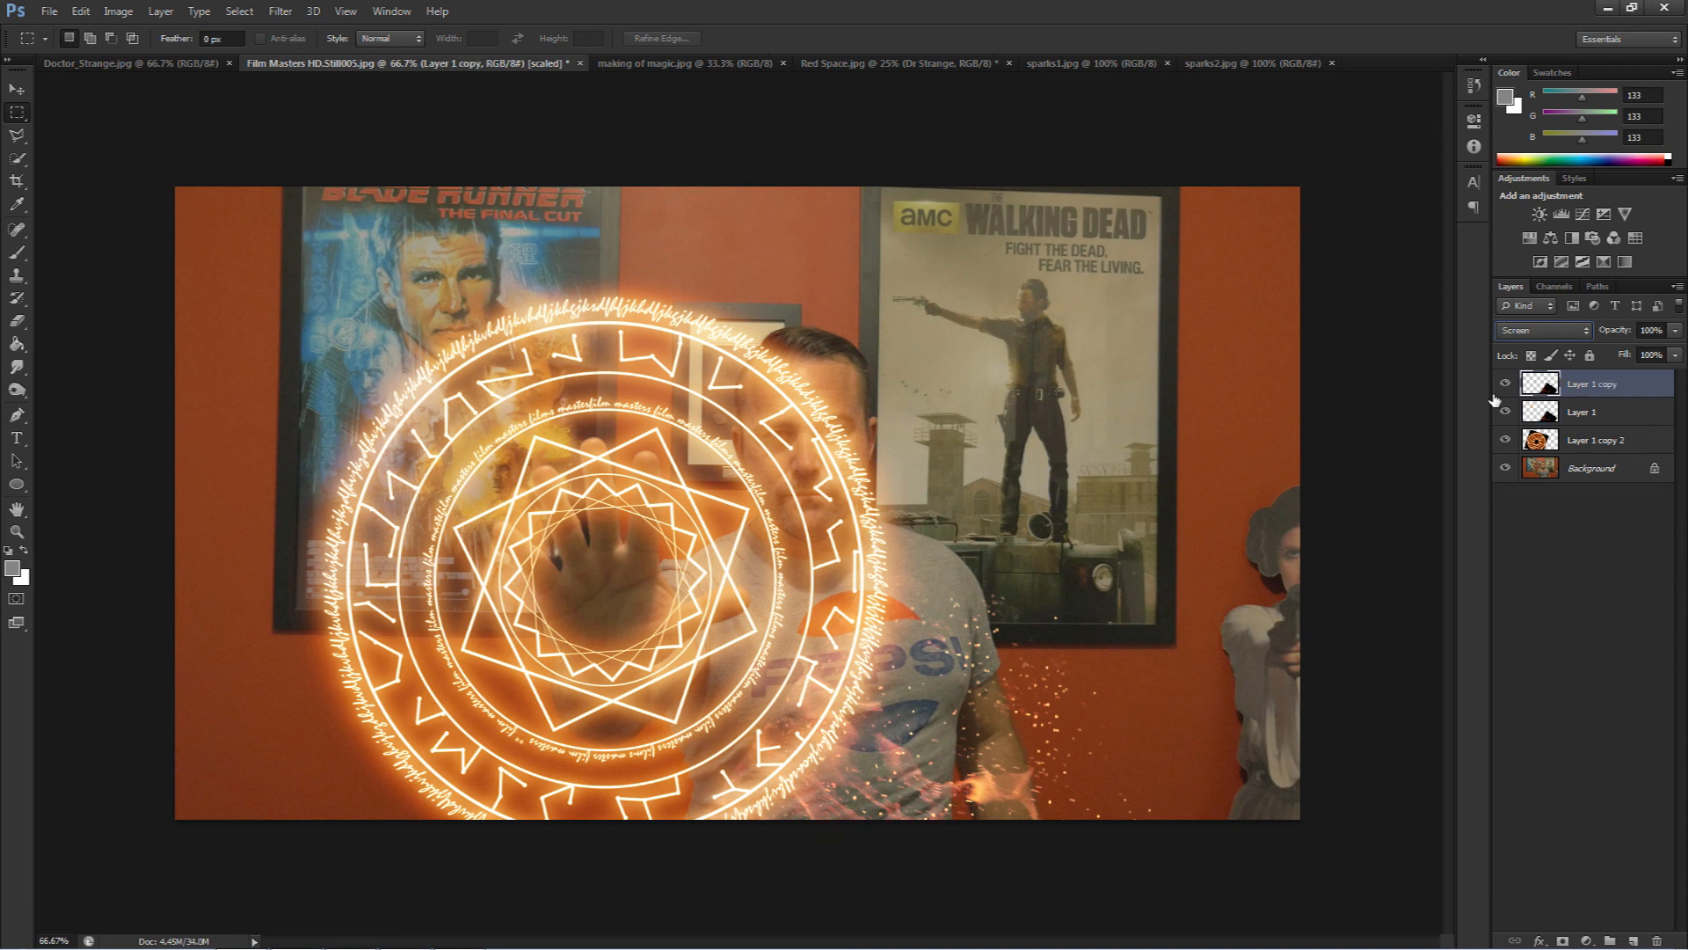
{"action": "left_click_drag", "start_coordinate": [934, 726], "coordinate": [577, 747]}
{"action": "left_click", "coordinate": [745, 737]}
{"action": "left_click", "coordinate": [17, 89]}
{"action": "left_click_drag", "start_coordinate": [839, 723], "coordinate": [362, 686]}
- Rotate the duplicated sparks so they fly outward from the circle's lower left edge
{"action": "key", "text": "ctrl+t"}
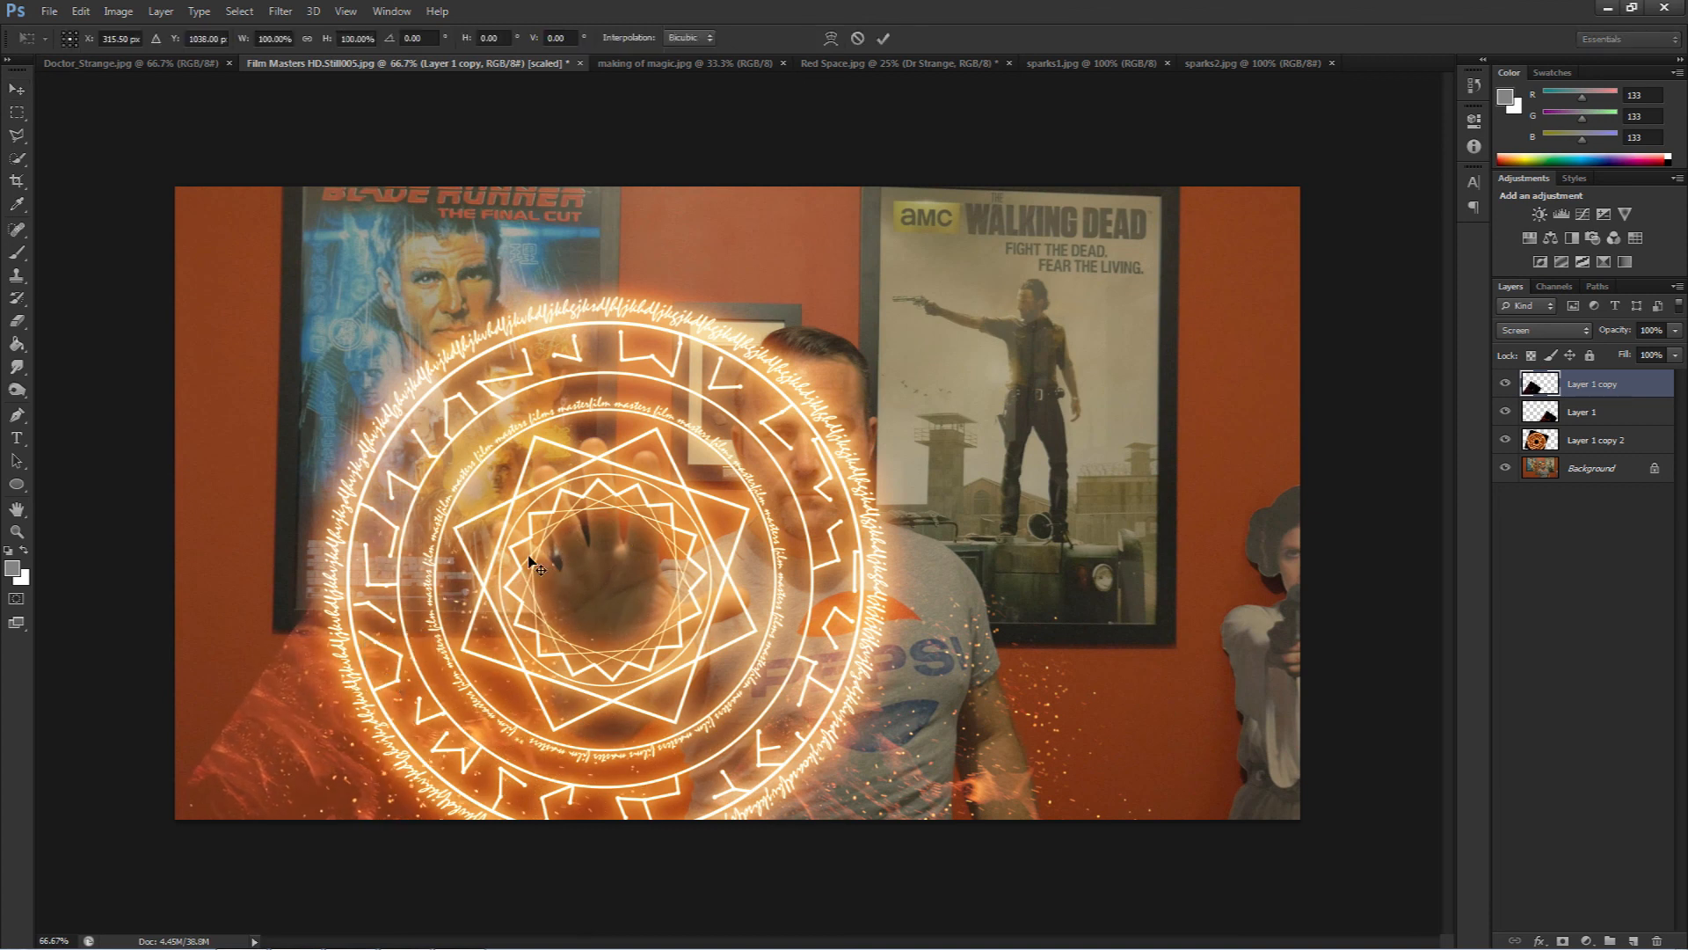
{"action": "left_click_drag", "start_coordinate": [529, 402], "coordinate": [703, 934]}
{"action": "left_click_drag", "start_coordinate": [625, 660], "coordinate": [453, 724]}
{"action": "left_click_drag", "start_coordinate": [585, 517], "coordinate": [631, 517]}
{"action": "key", "text": "Return"}
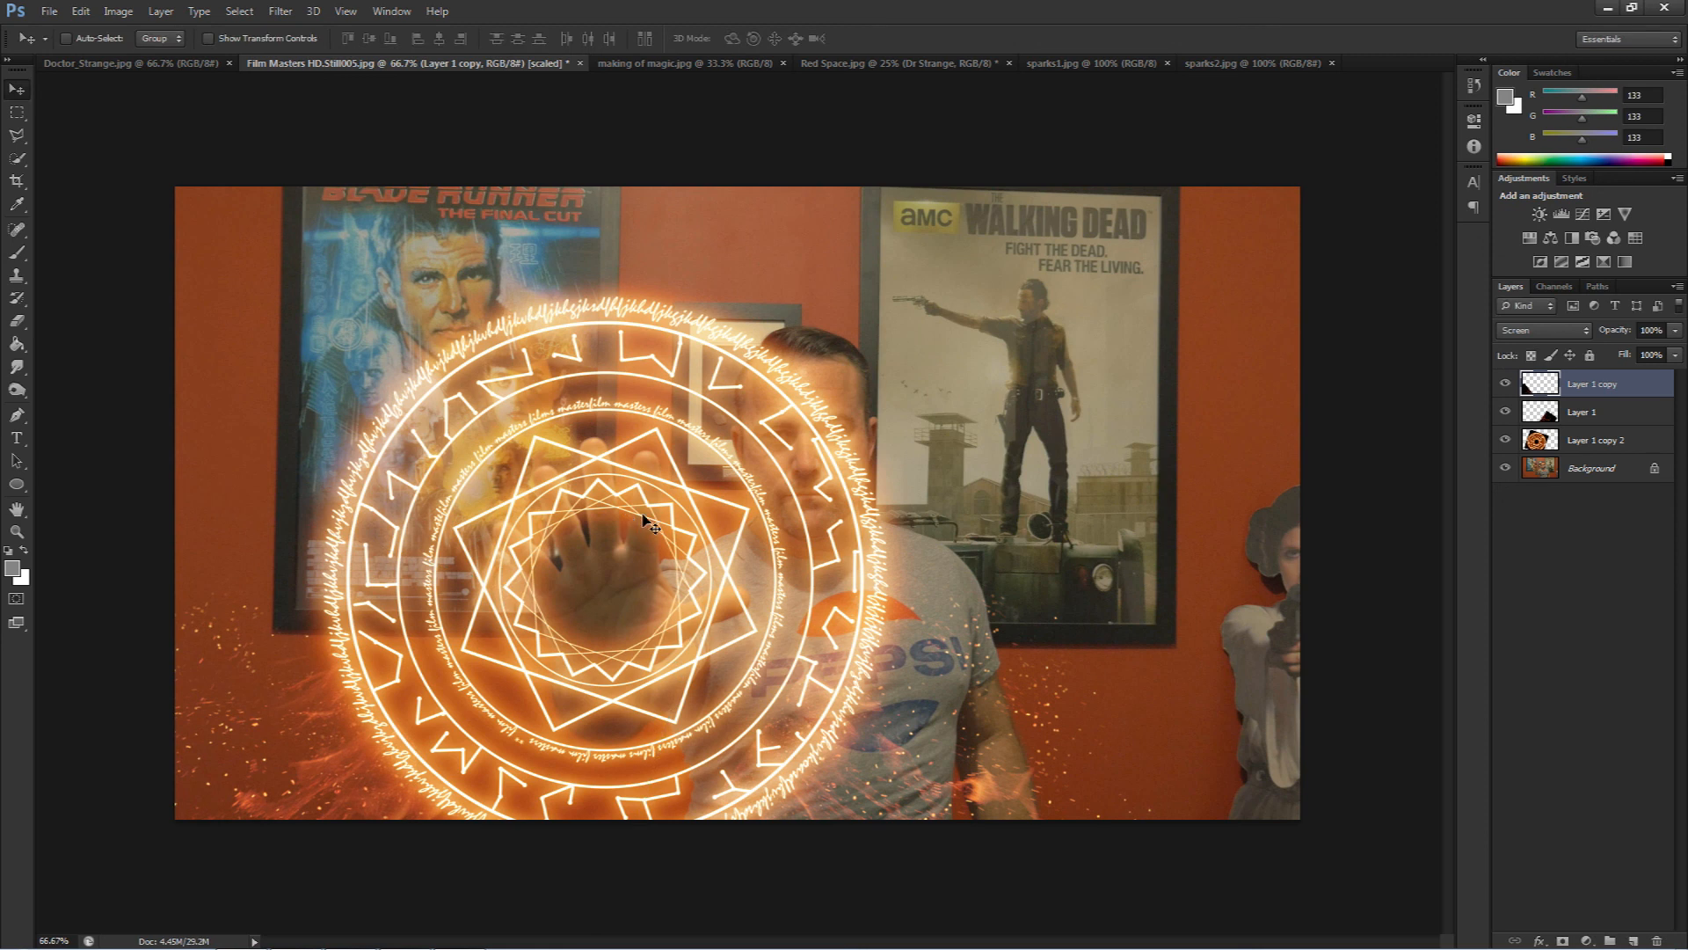
- Paste the sparks2.jpg image into the Film Masters photo, set it to Screen and move its bright burst over the palm
{"action": "left_click", "coordinate": [1231, 63]}
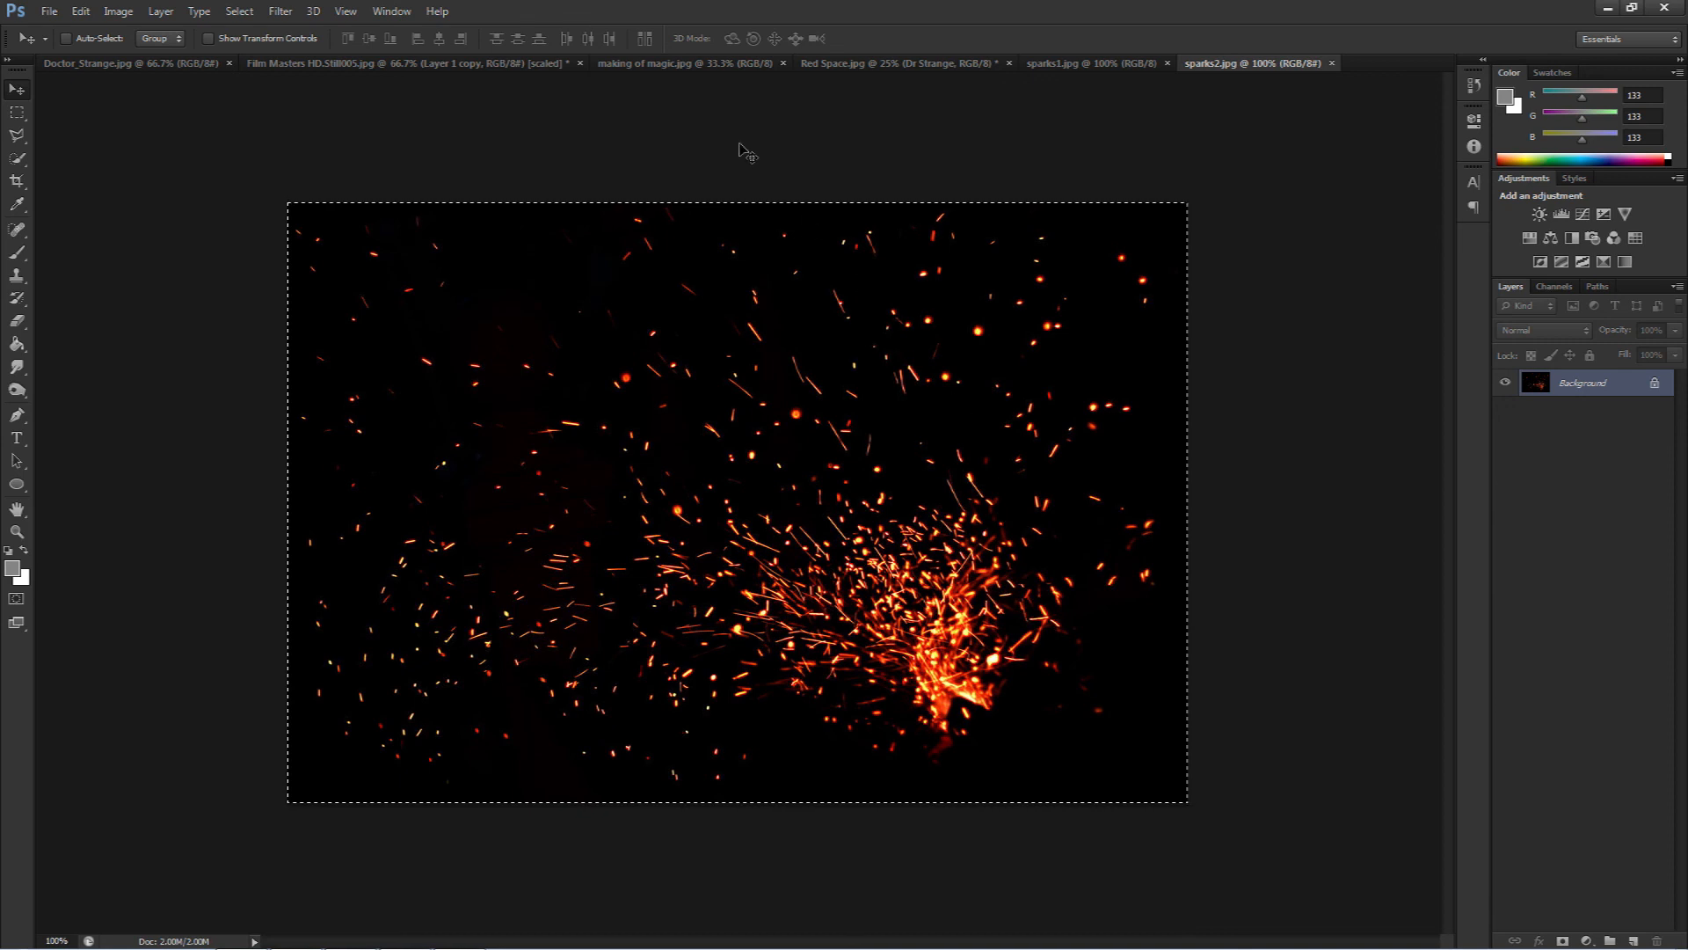
{"action": "left_click", "coordinate": [445, 63]}
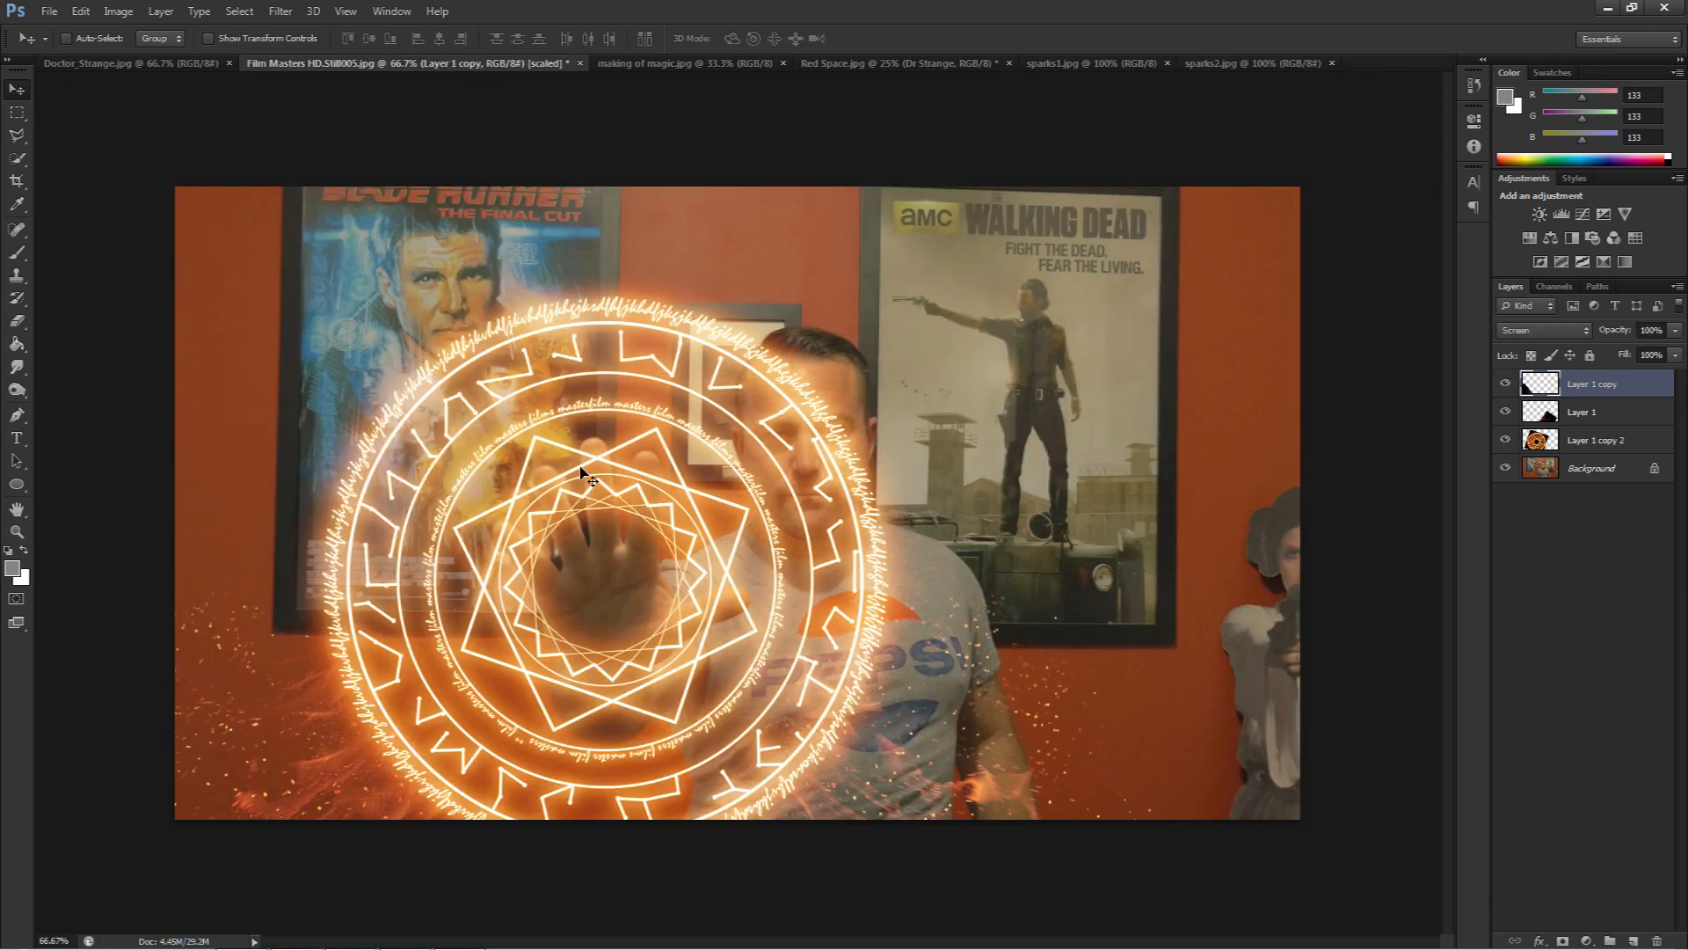
{"action": "key", "text": "ctrl+v"}
{"action": "left_click", "coordinate": [1539, 330]}
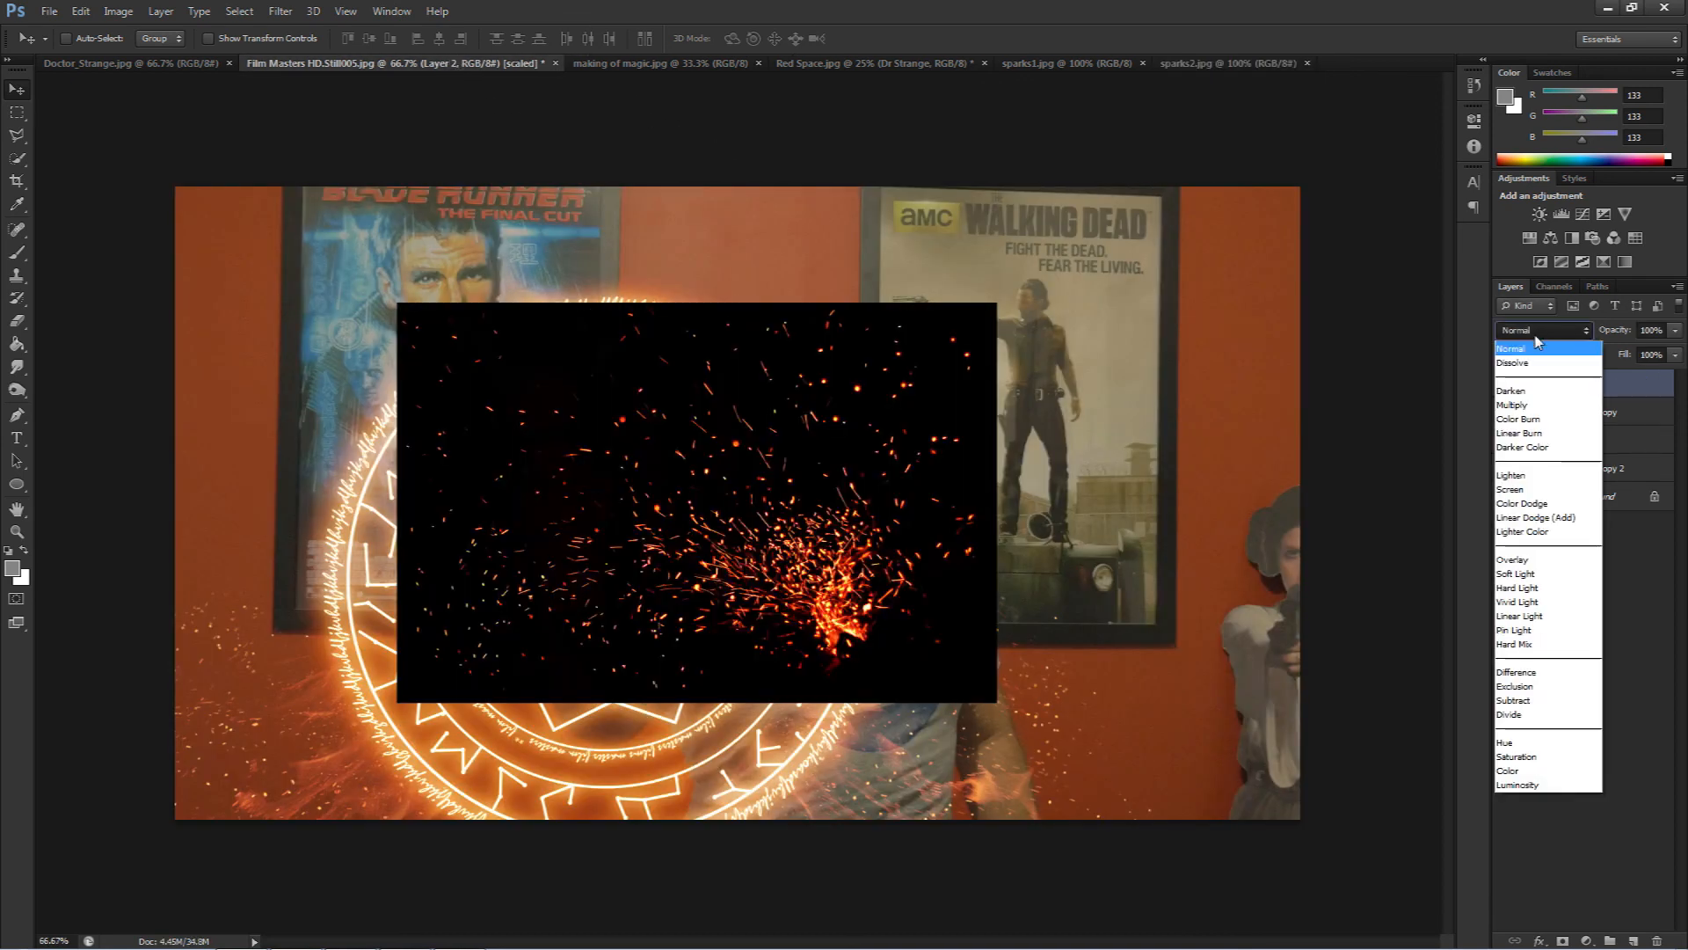
{"action": "left_click", "coordinate": [1545, 487]}
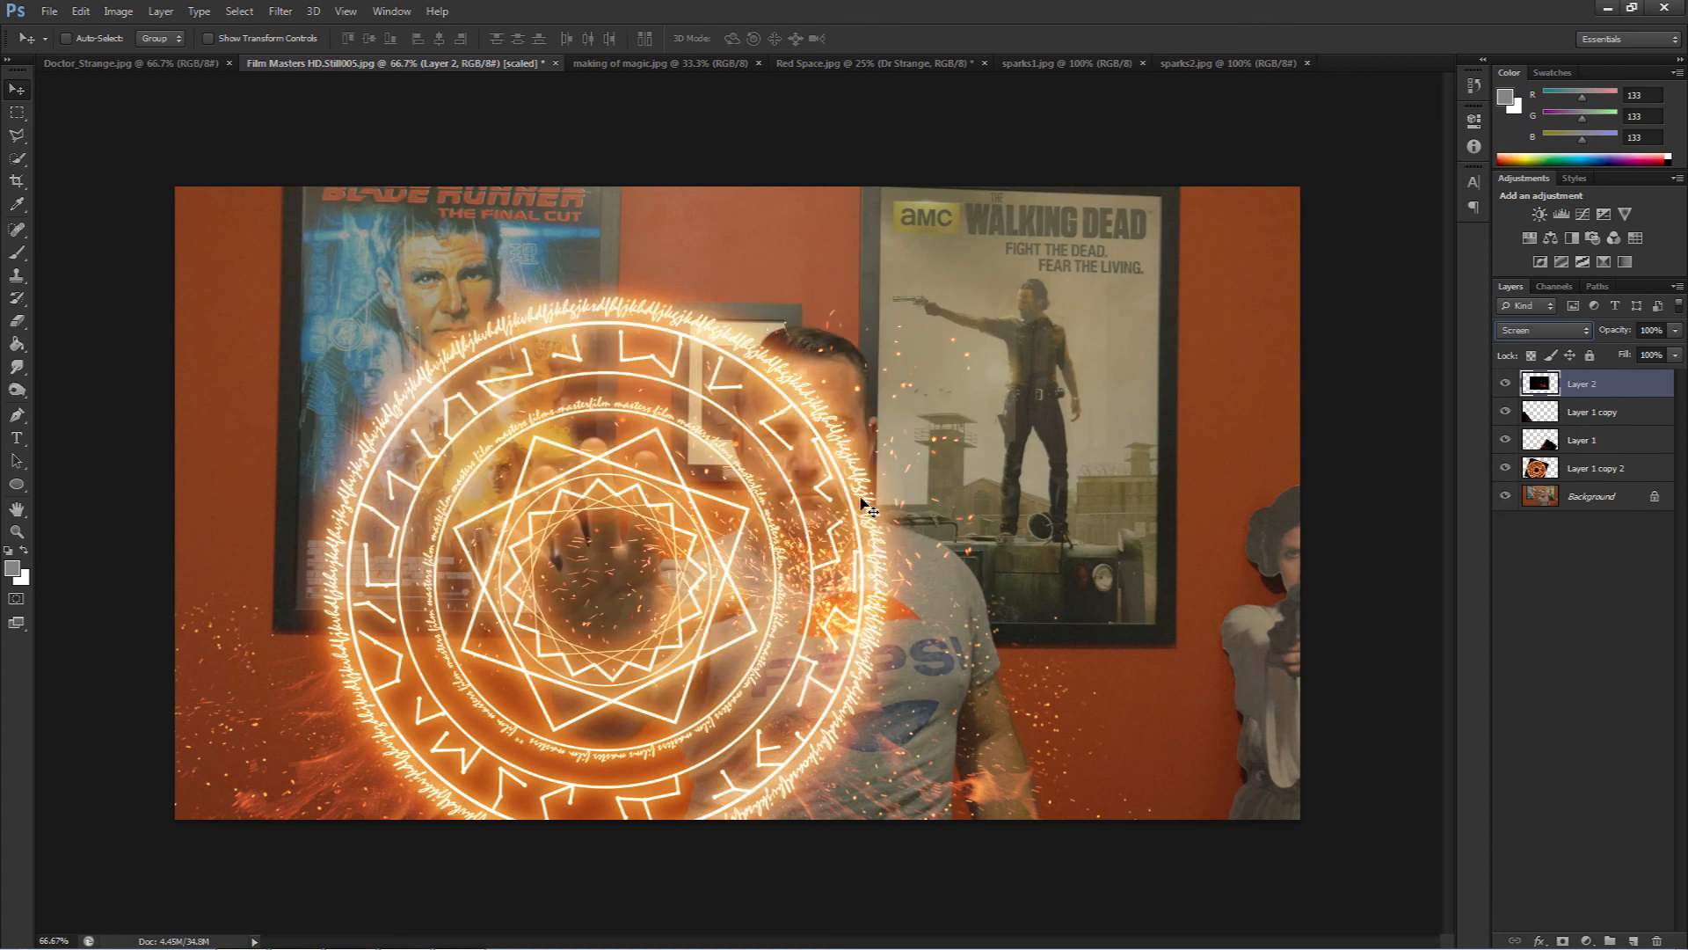
{"action": "left_click_drag", "start_coordinate": [818, 565], "coordinate": [607, 580]}
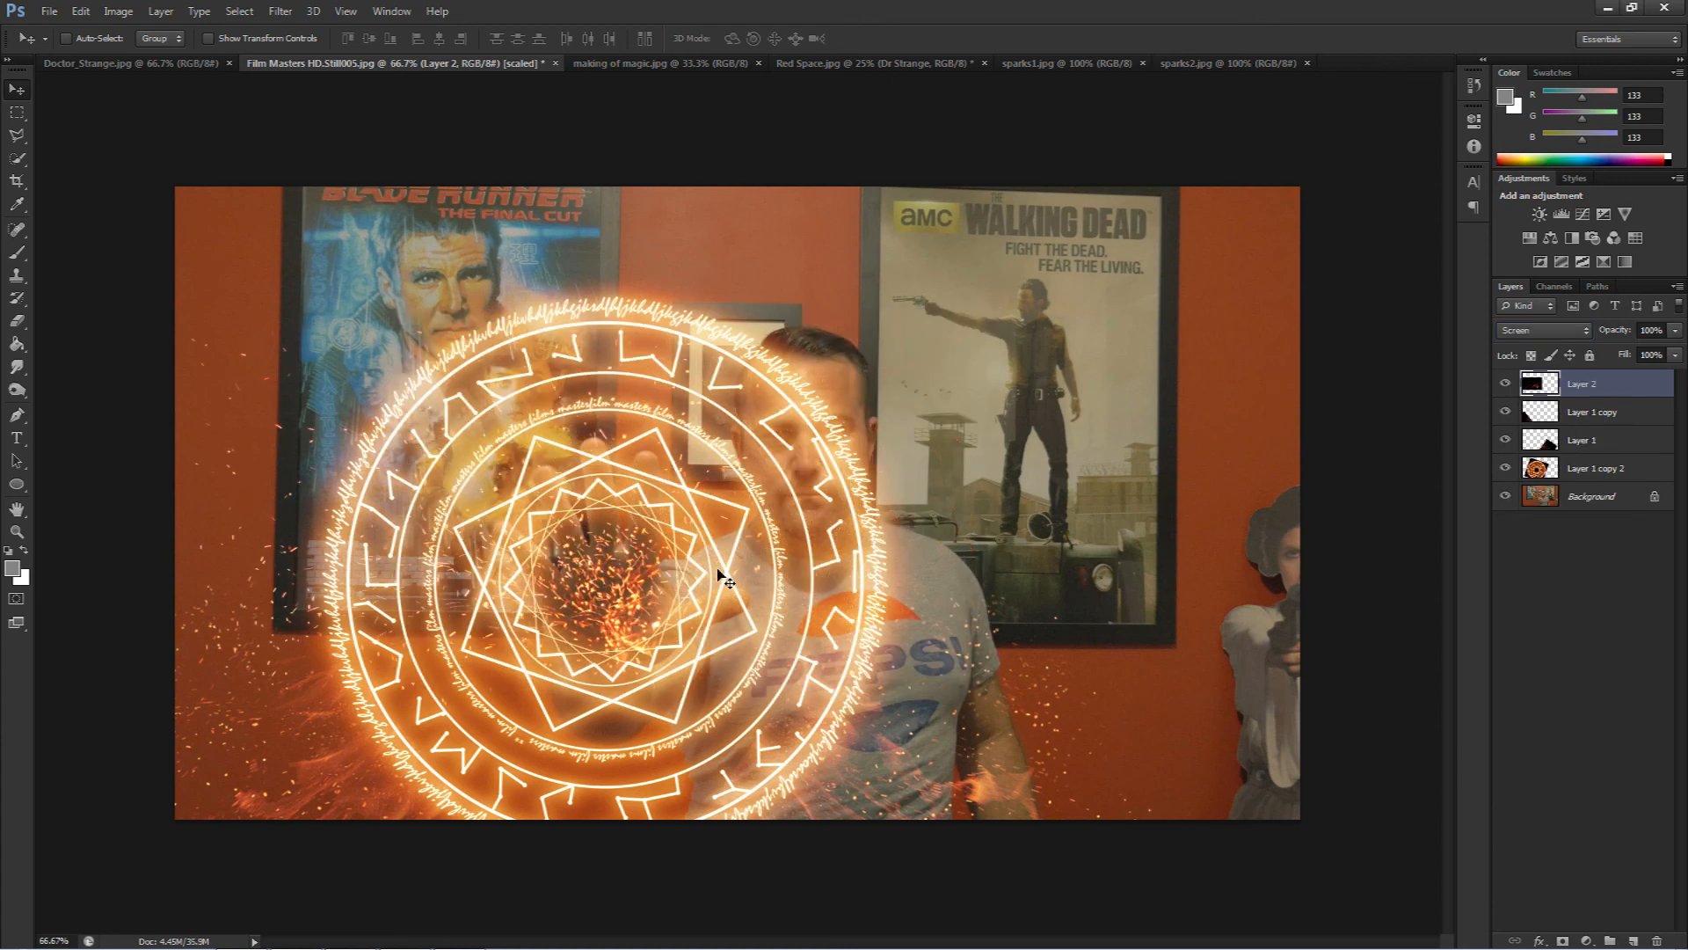
- Enlarge the new sparks layer and reposition it so the burst stays over the palm
{"action": "key", "text": "ctrl+t"}
{"action": "left_click_drag", "start_coordinate": [785, 319], "coordinate": [1066, 121]}
{"action": "left_click_drag", "start_coordinate": [952, 339], "coordinate": [751, 420]}
{"action": "key", "text": "Return"}
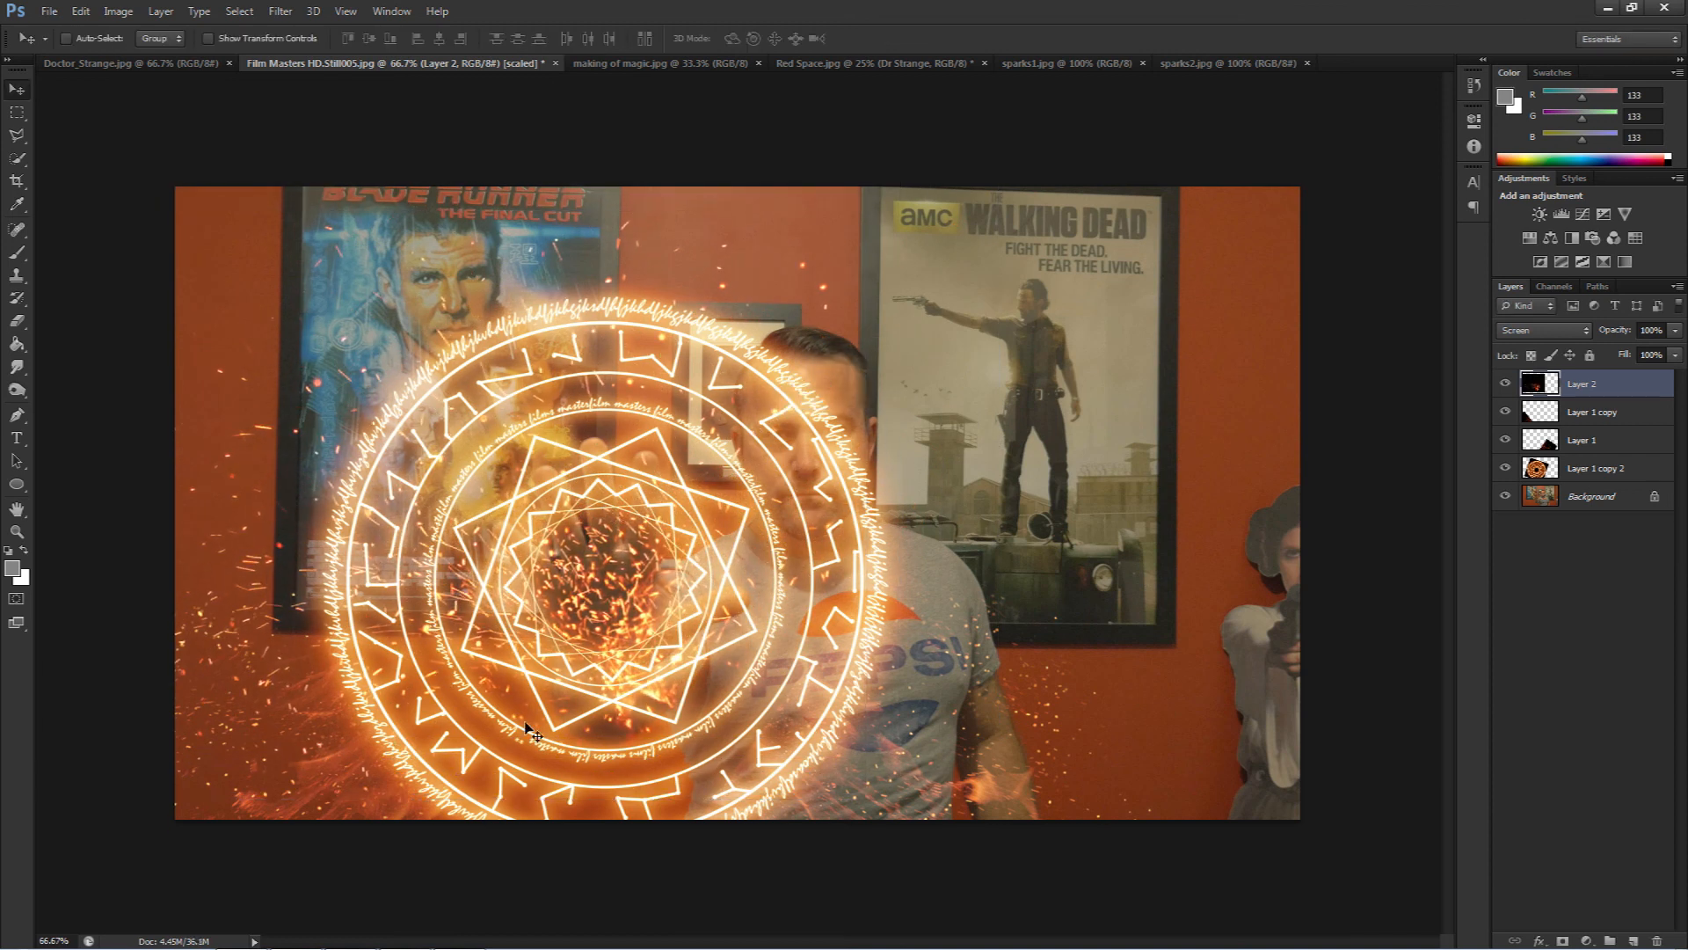
- Compare the photo with and without the enlarged sparks, and move them about 14 cm left and 4.5 cm up to the circle's left edge
{"action": "left_click", "coordinate": [1504, 385]}
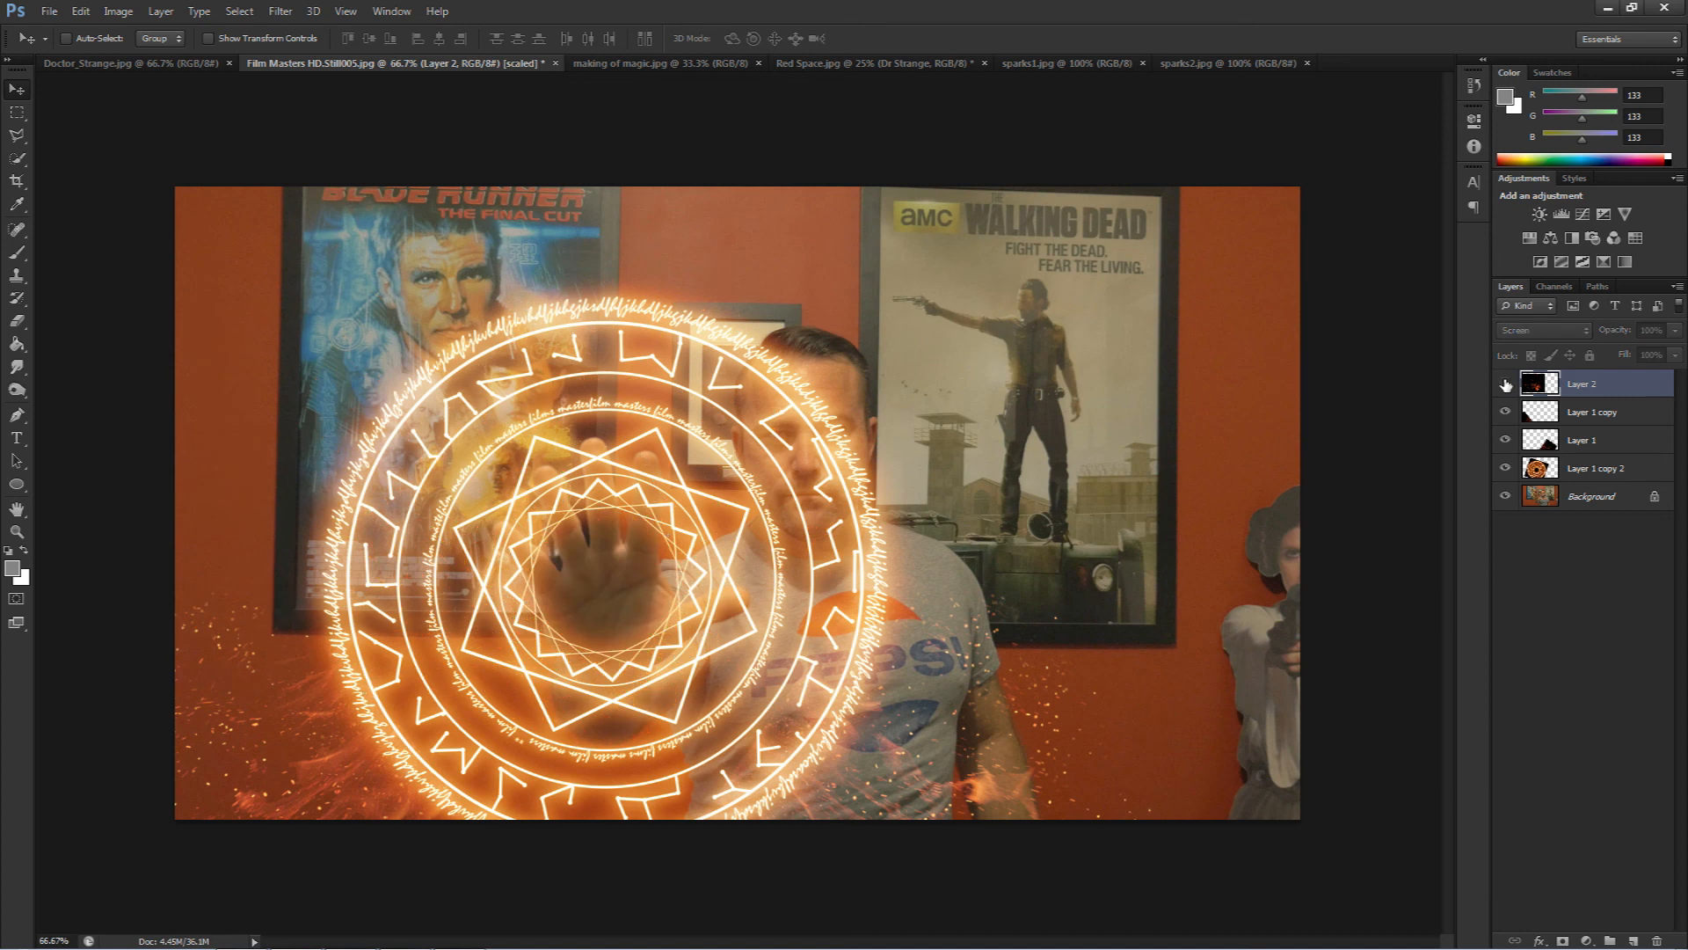
{"action": "left_click", "coordinate": [1504, 384]}
{"action": "left_click_drag", "start_coordinate": [689, 604], "coordinate": [368, 515]}
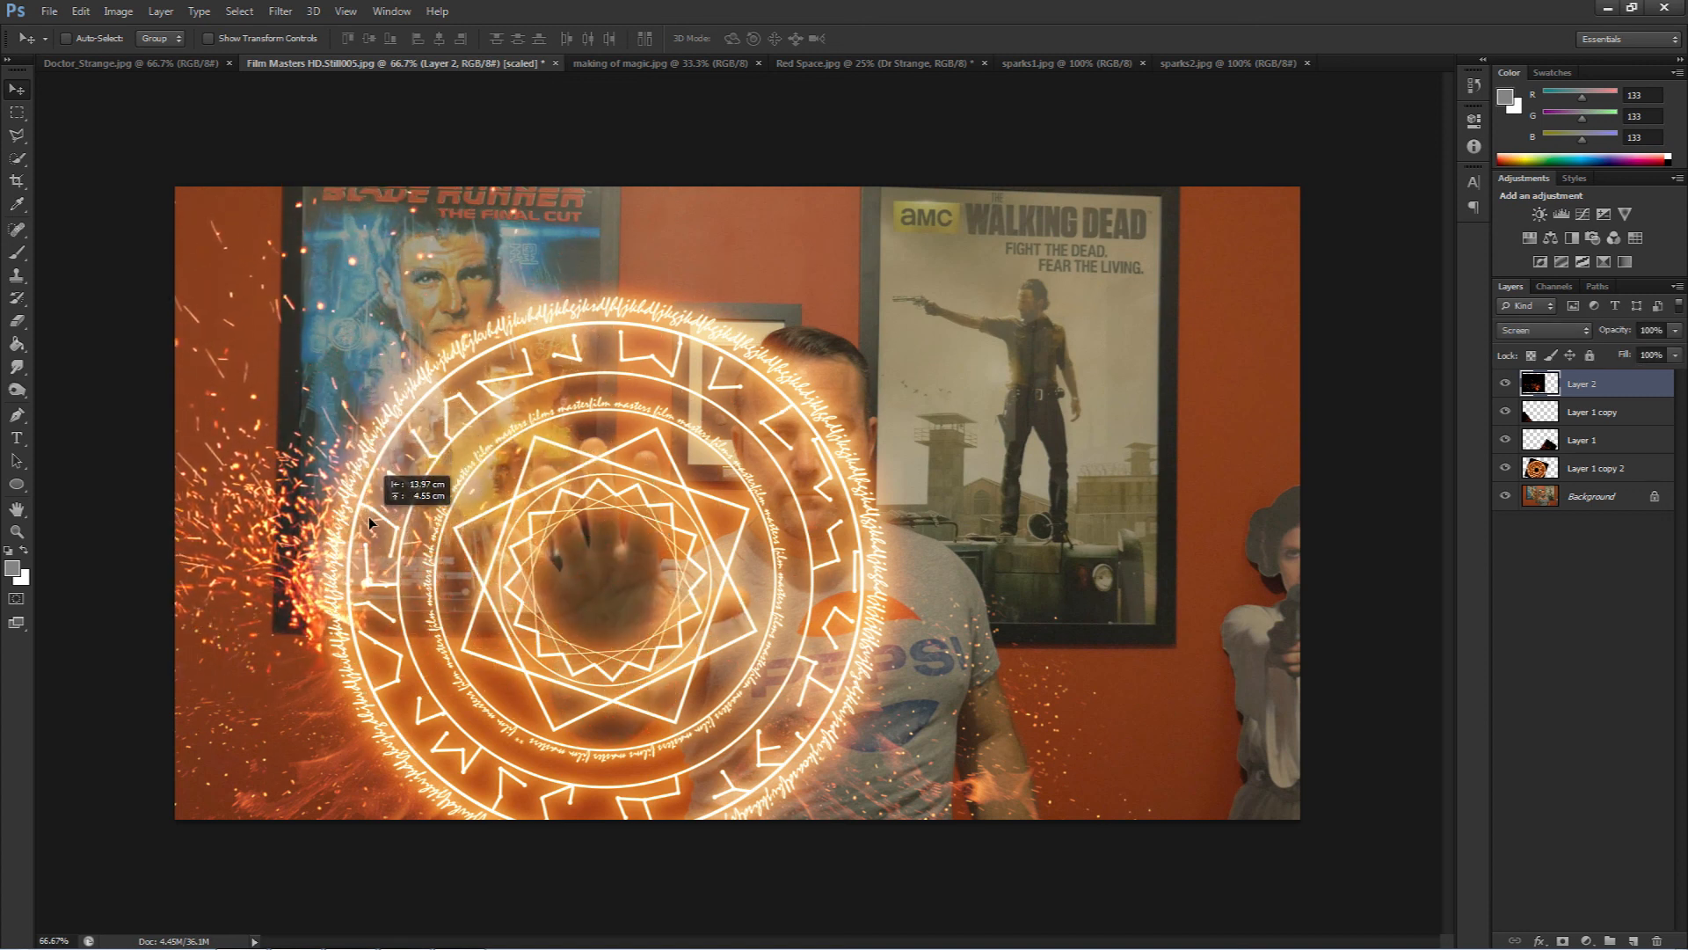
- Apply a Motion Blur to the magic circle layer with a 0° angle and a distance of 10 pixels
{"action": "left_click", "coordinate": [1592, 469]}
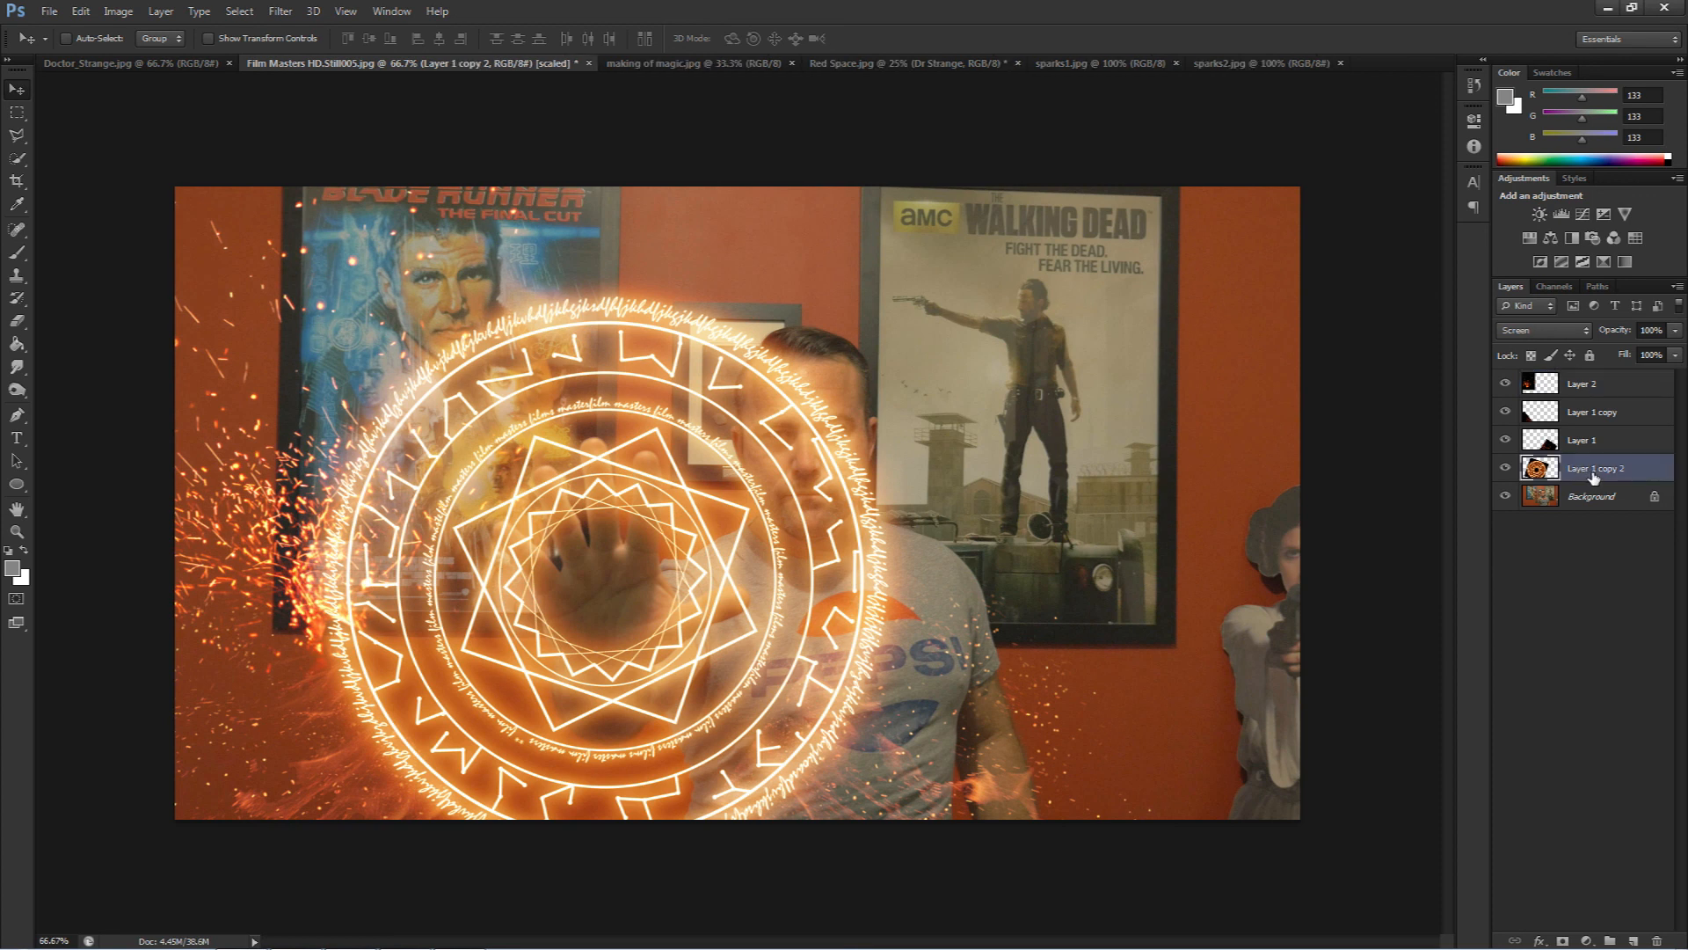
{"action": "left_click", "coordinate": [280, 10]}
{"action": "mouse_move", "coordinate": [339, 189]}
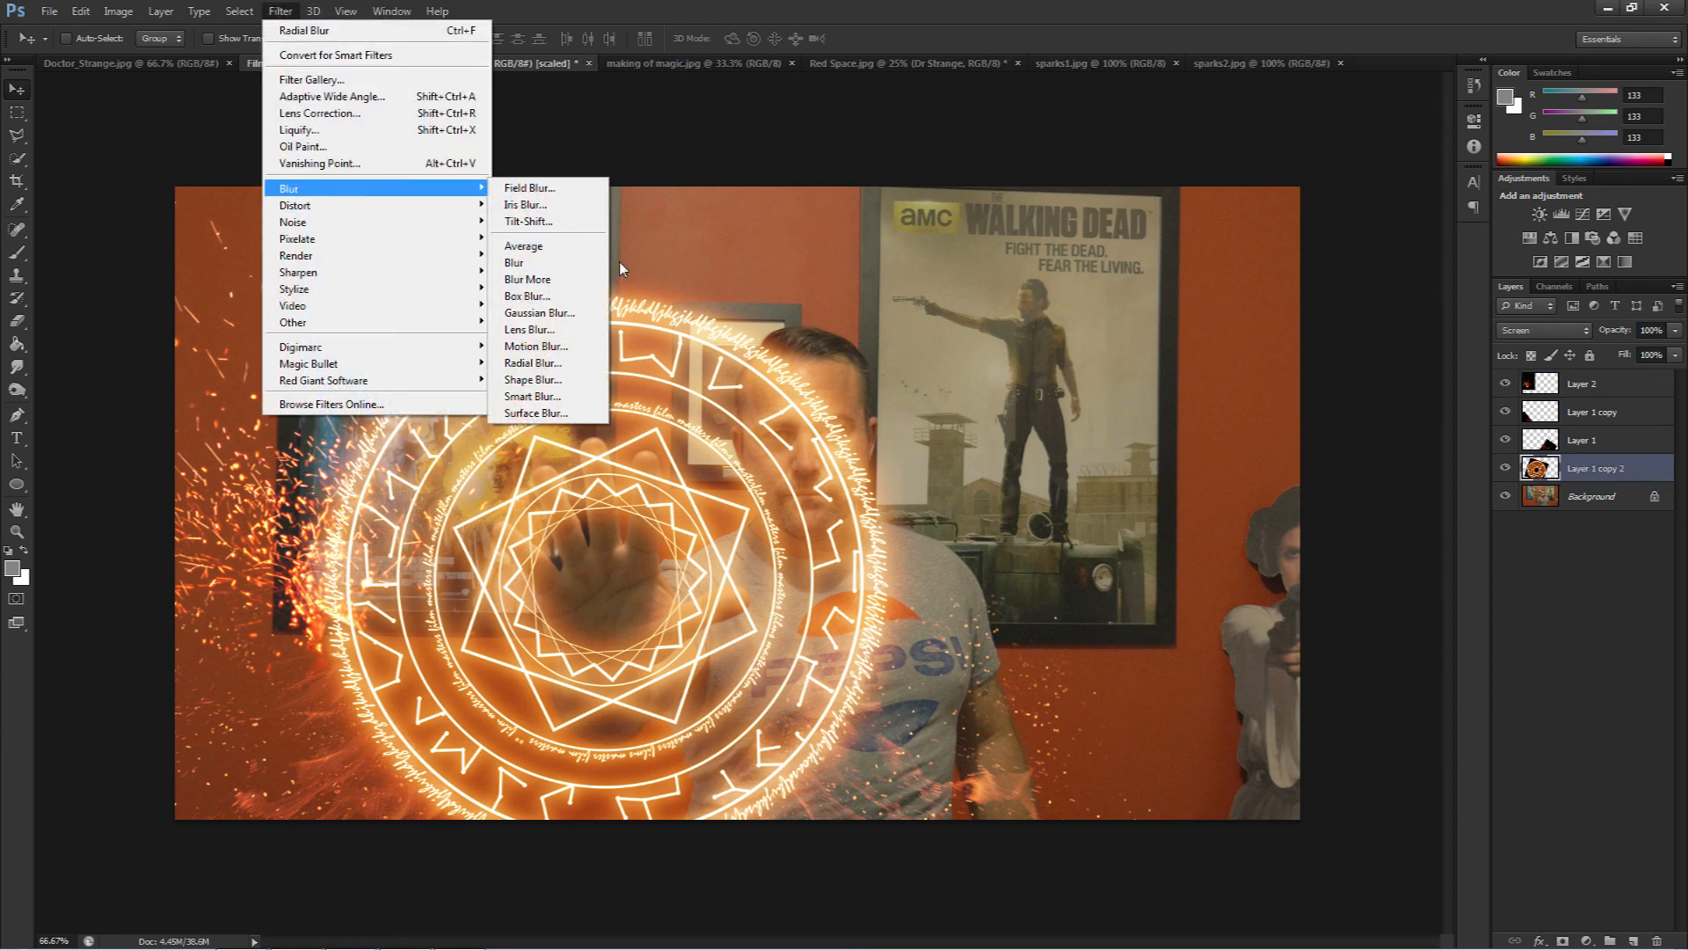
{"action": "left_click", "coordinate": [537, 346]}
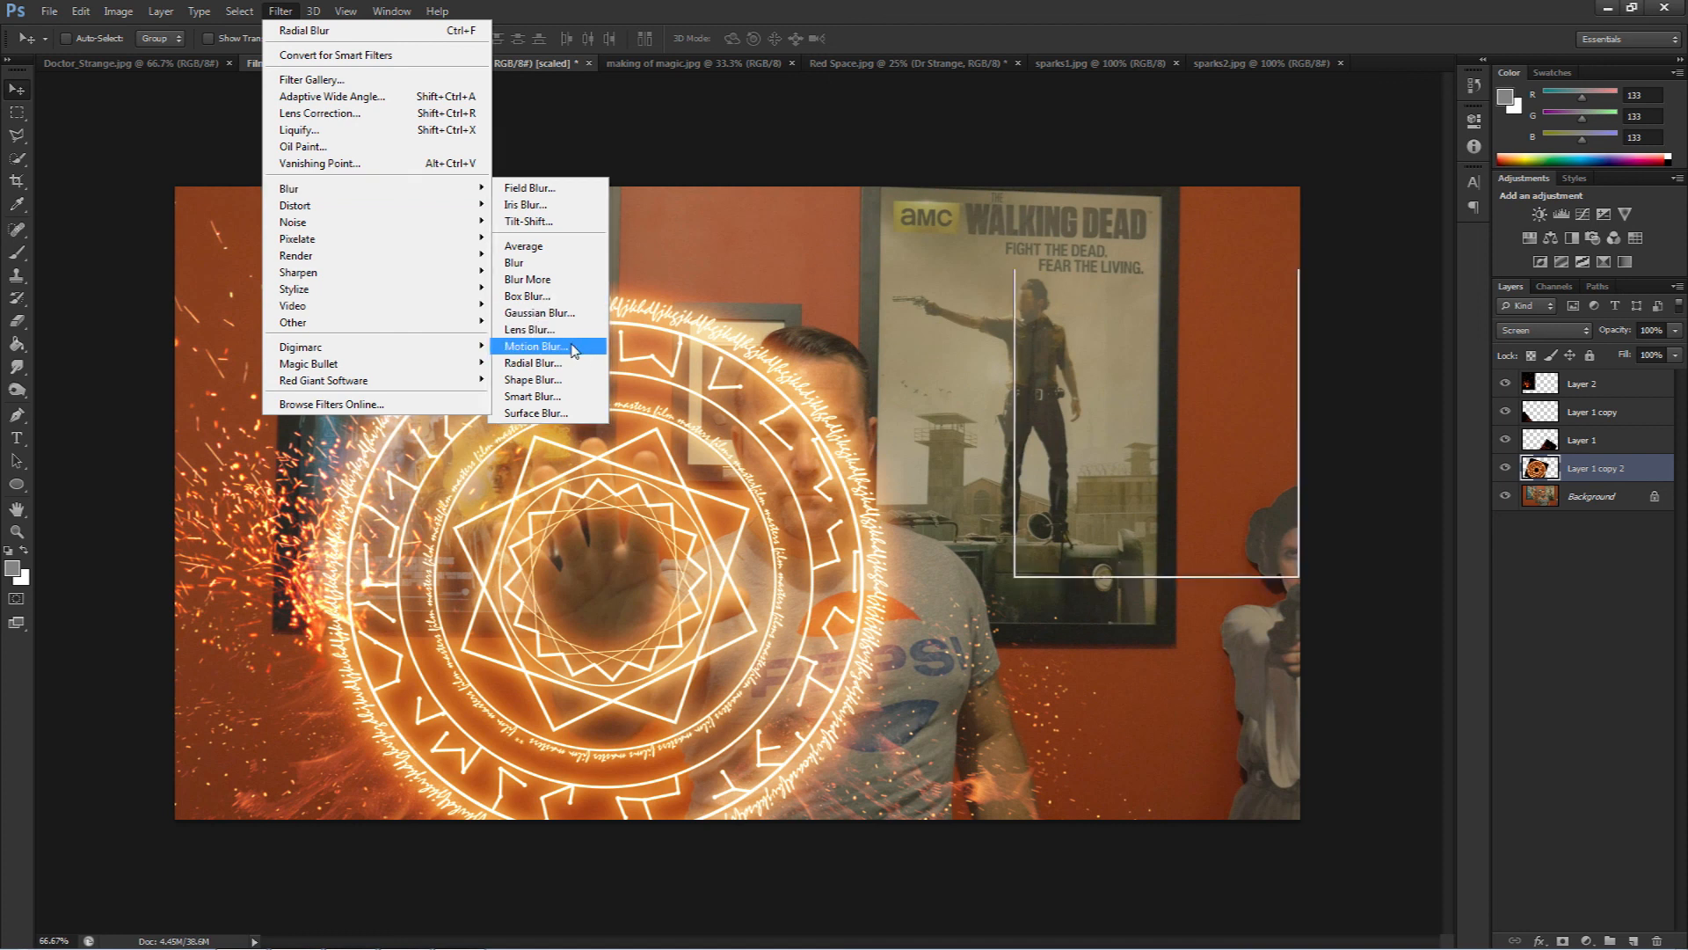
{"action": "left_click_drag", "start_coordinate": [1140, 561], "coordinate": [1038, 568]}
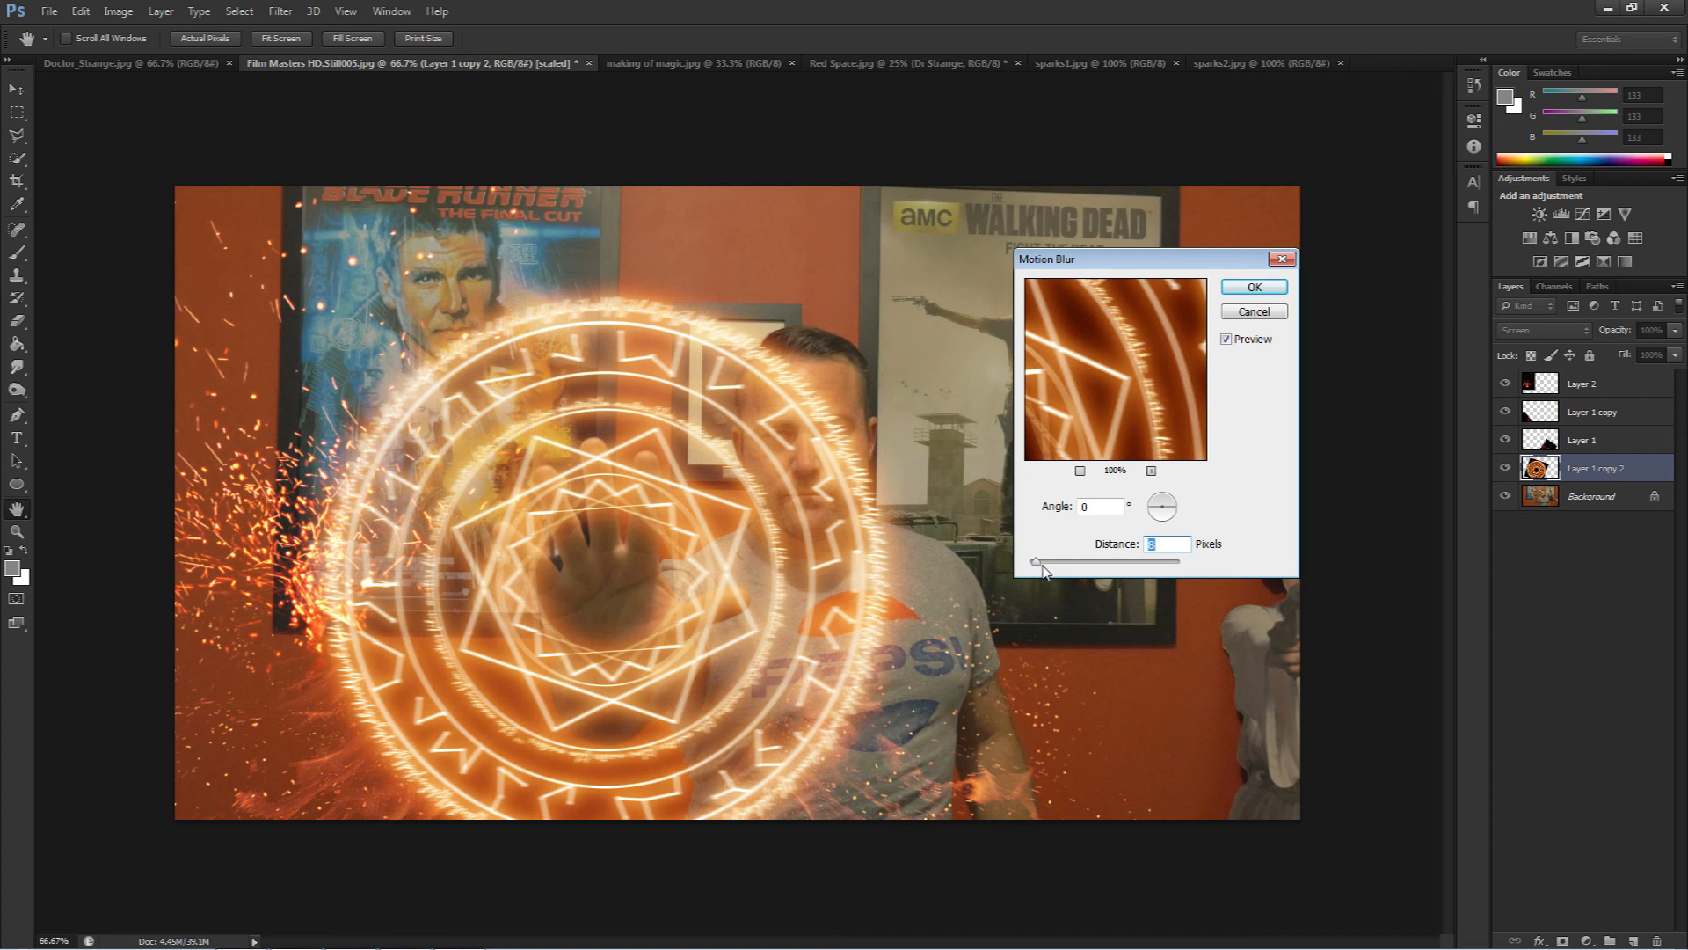
{"action": "left_click_drag", "start_coordinate": [1046, 569], "coordinate": [1037, 568]}
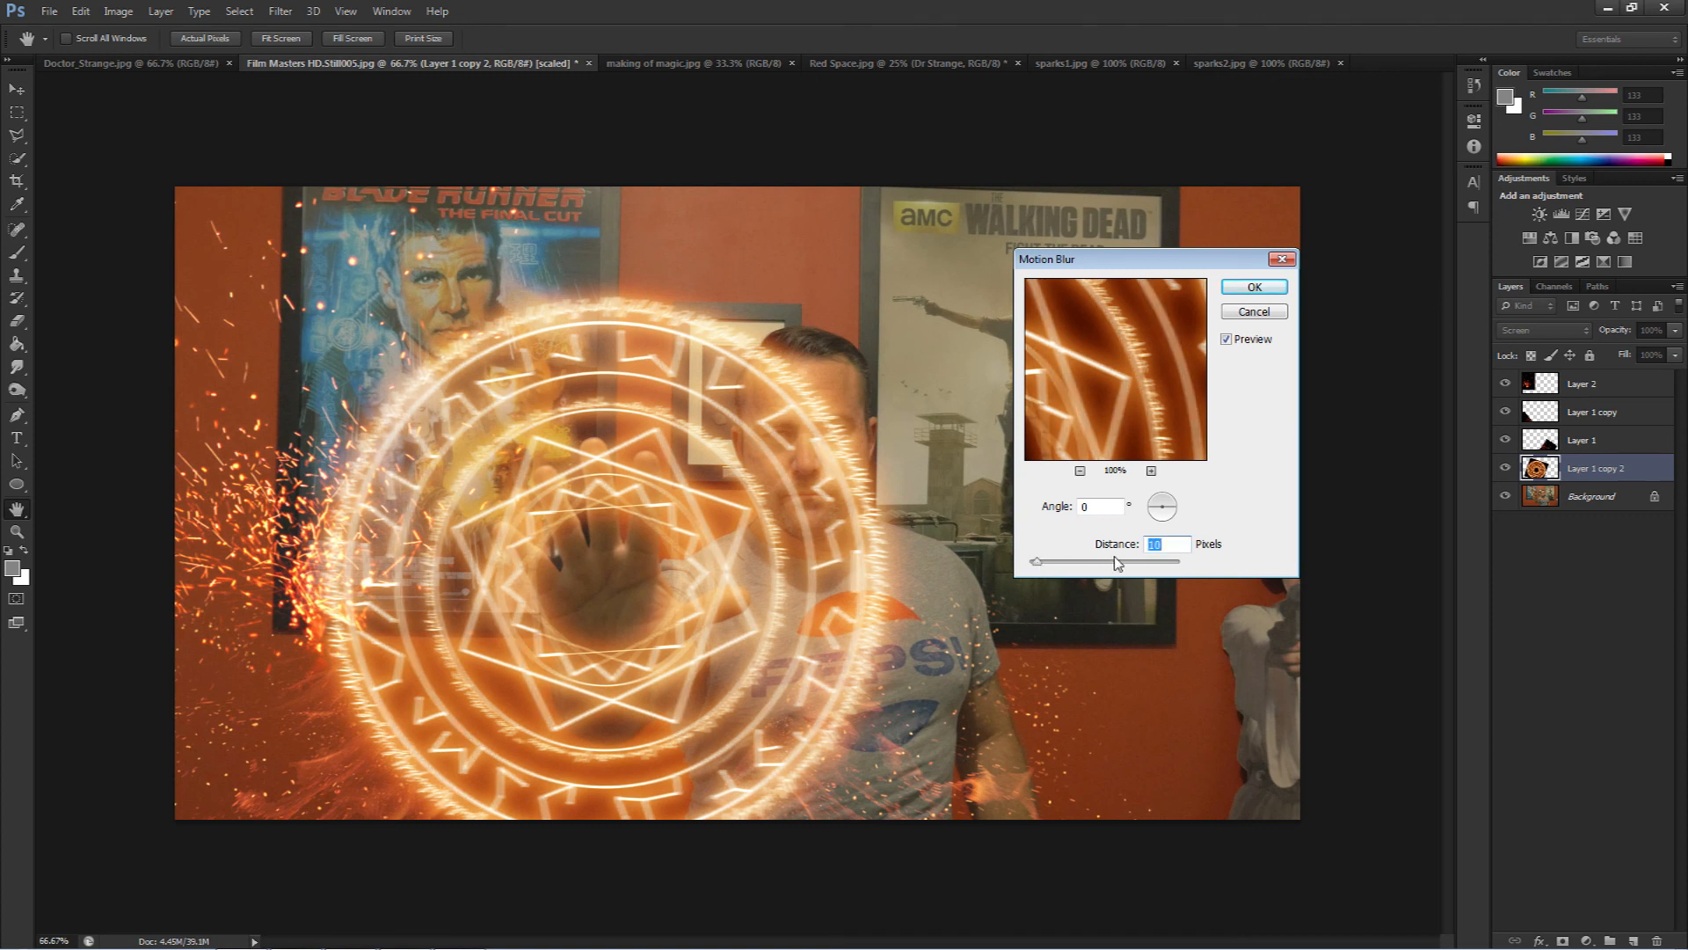
{"action": "left_click", "coordinate": [1255, 286]}
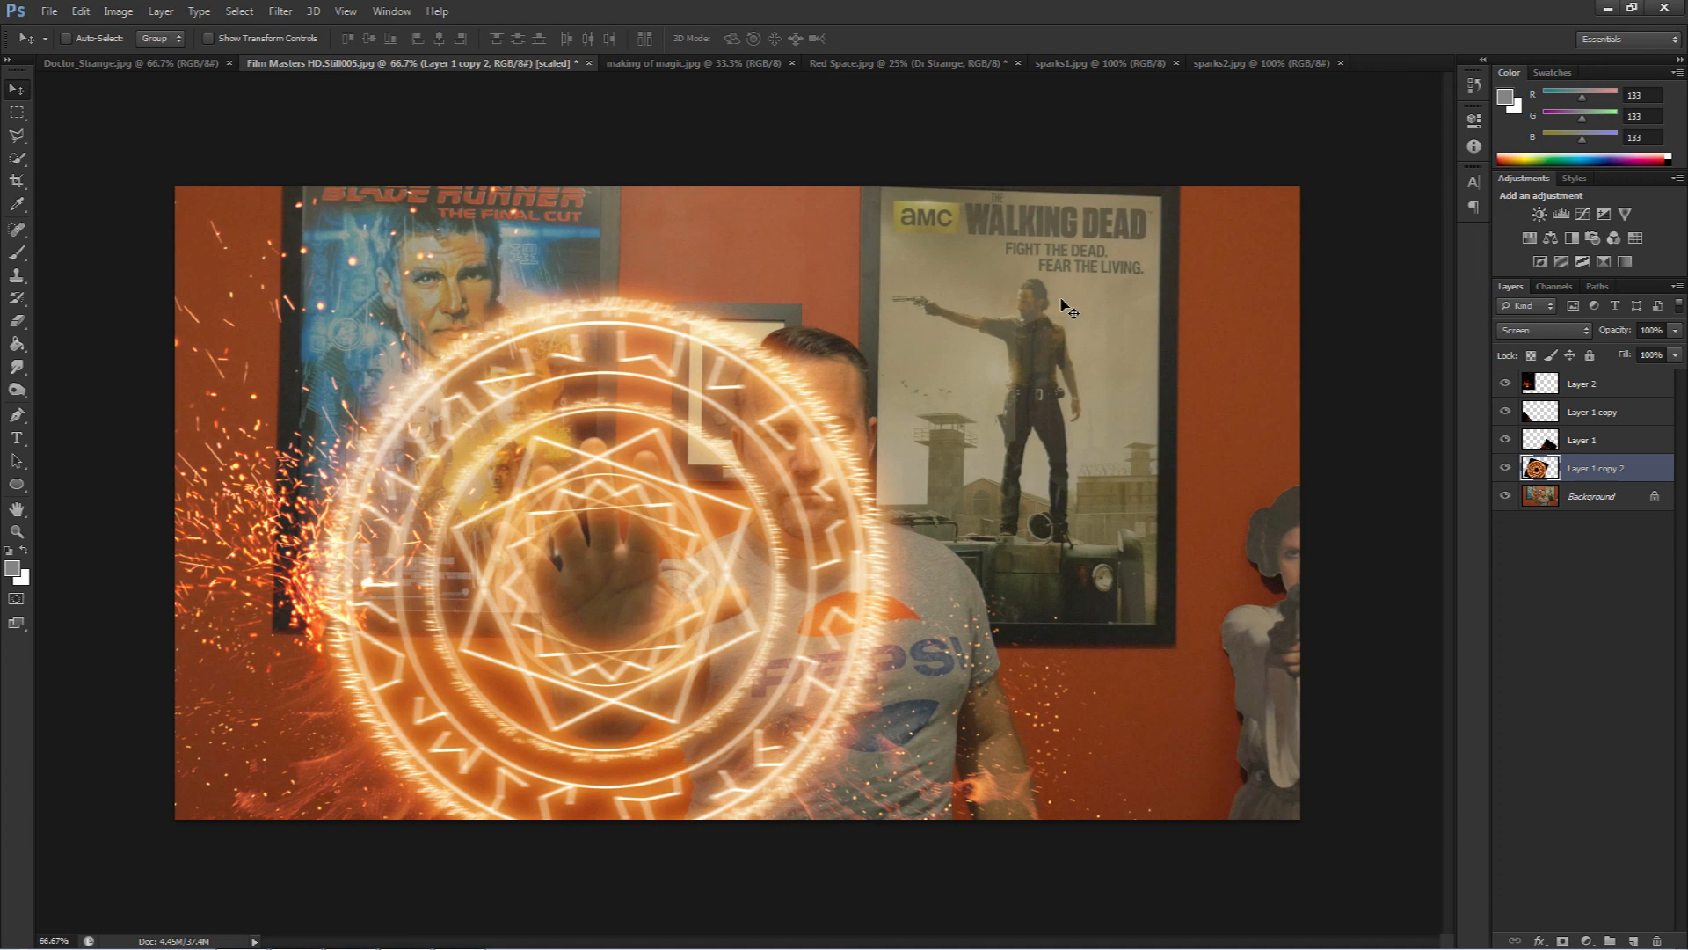
- Review the finished Doctor Strange poster in Red Space.jpg and return to the Film Masters photo
{"action": "left_click", "coordinate": [859, 65]}
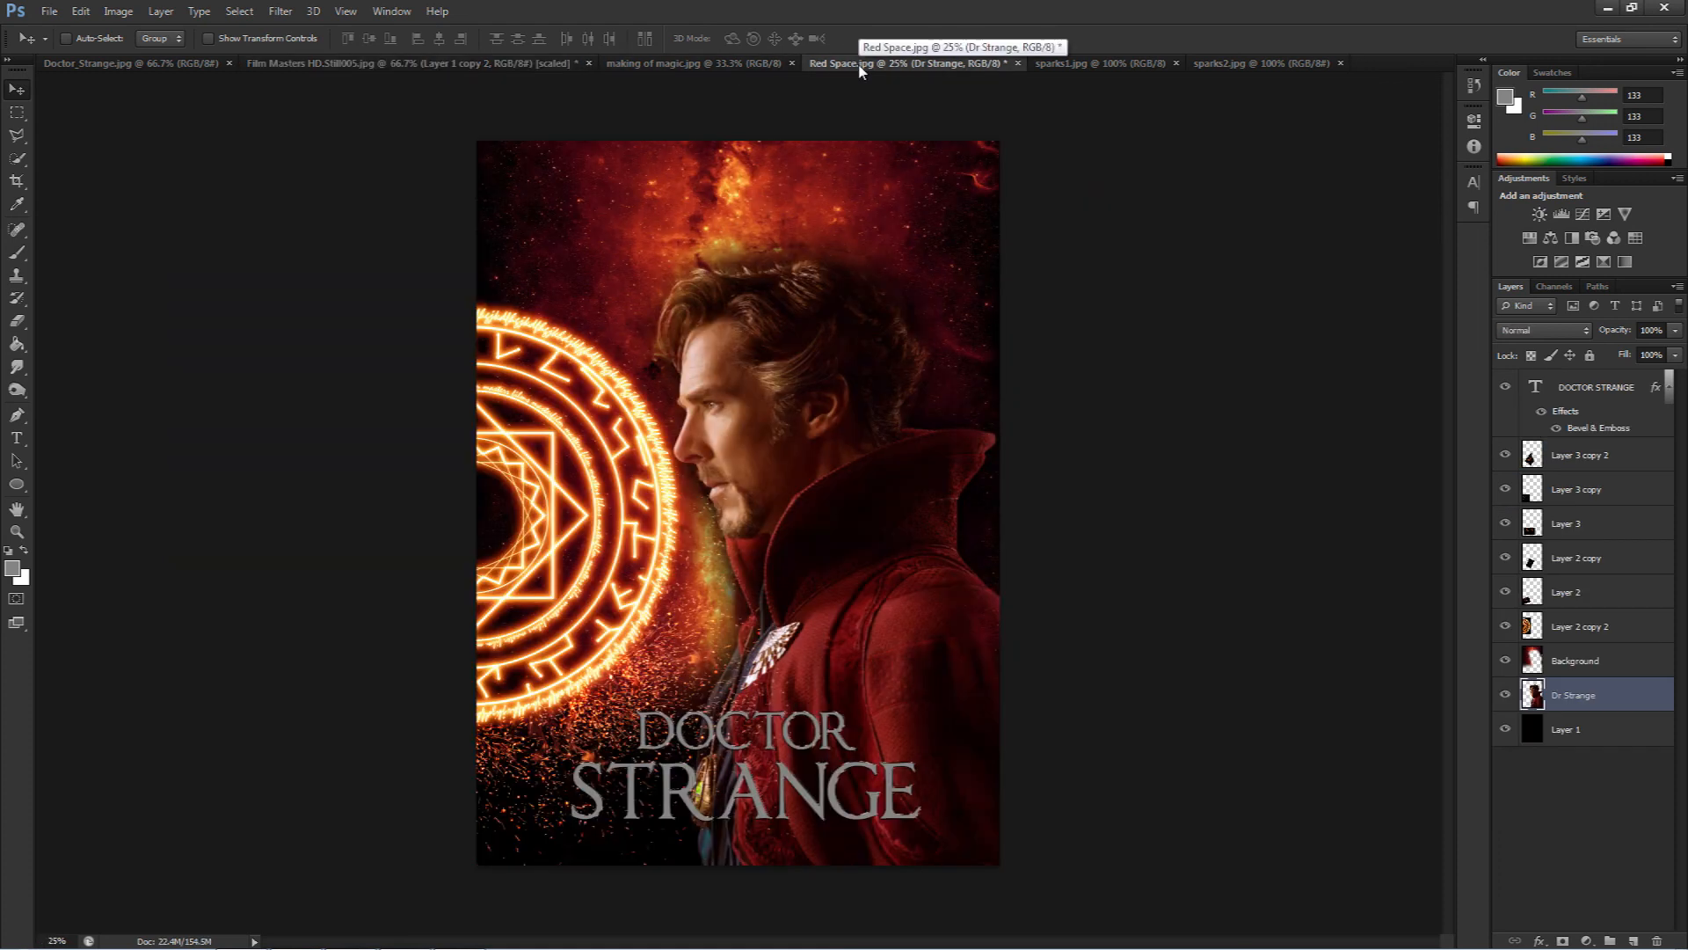
{"action": "left_click", "coordinate": [508, 66]}
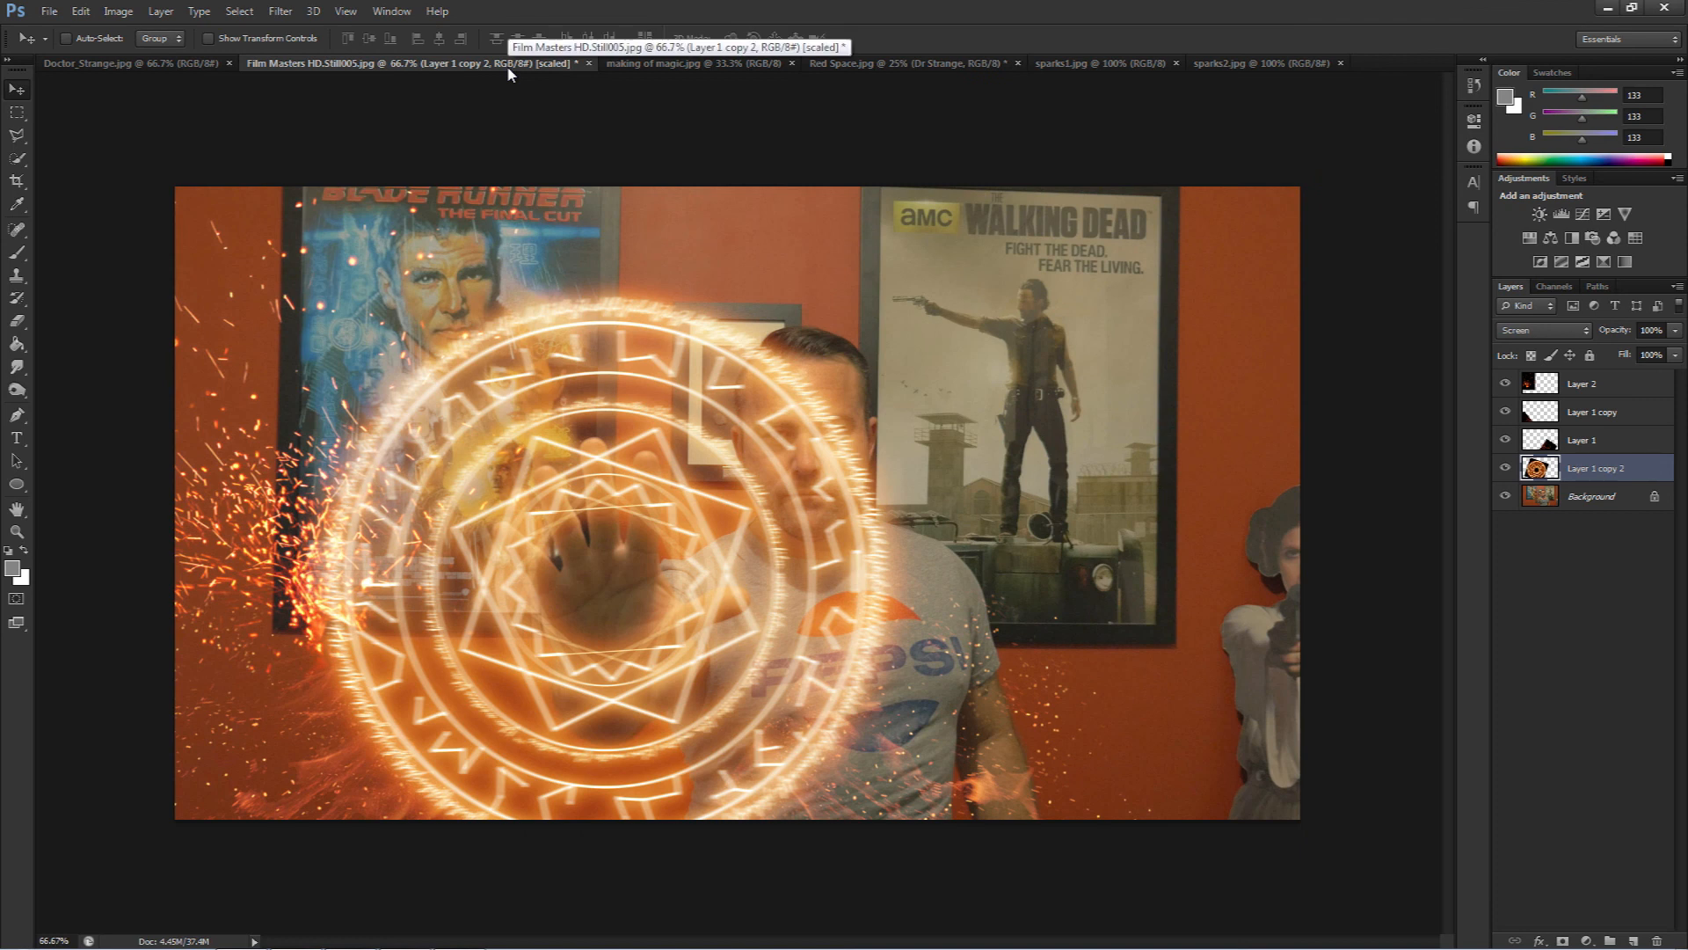